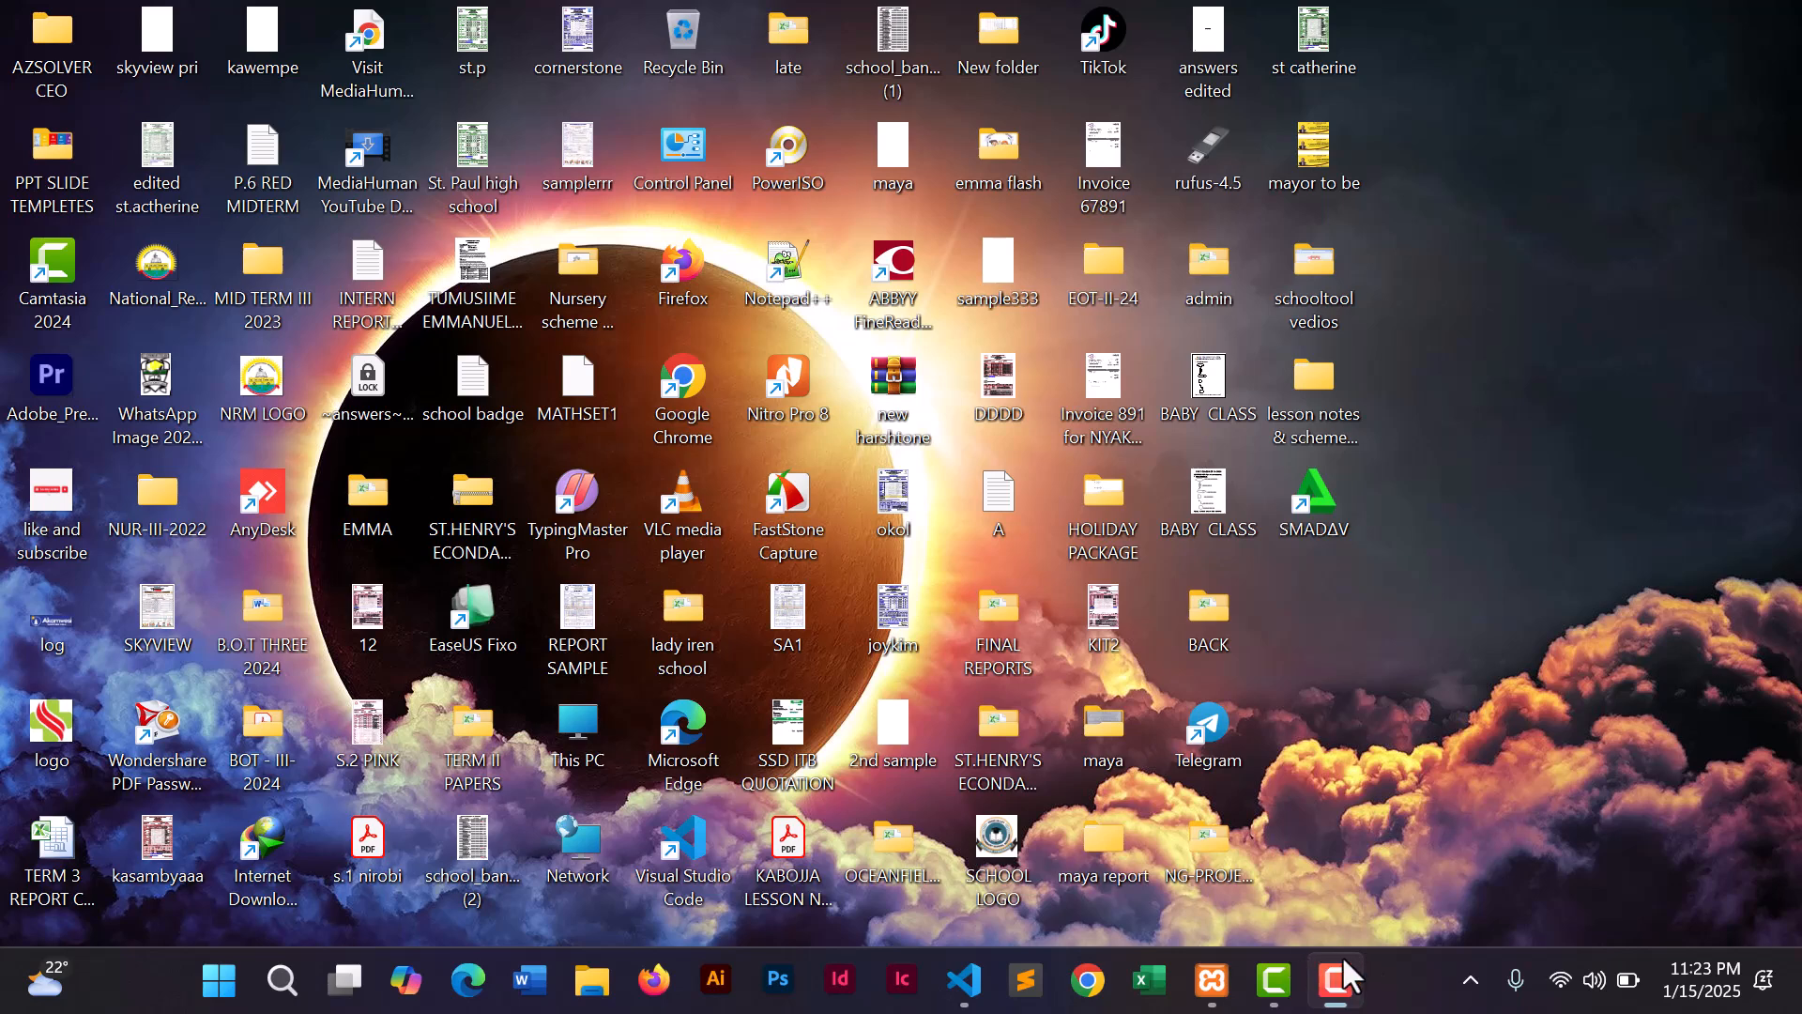
- Launch Chrome and load the 'AZSOLVER TECH - POS | Login' page at localhost/SPOS/public/
click(1089, 981)
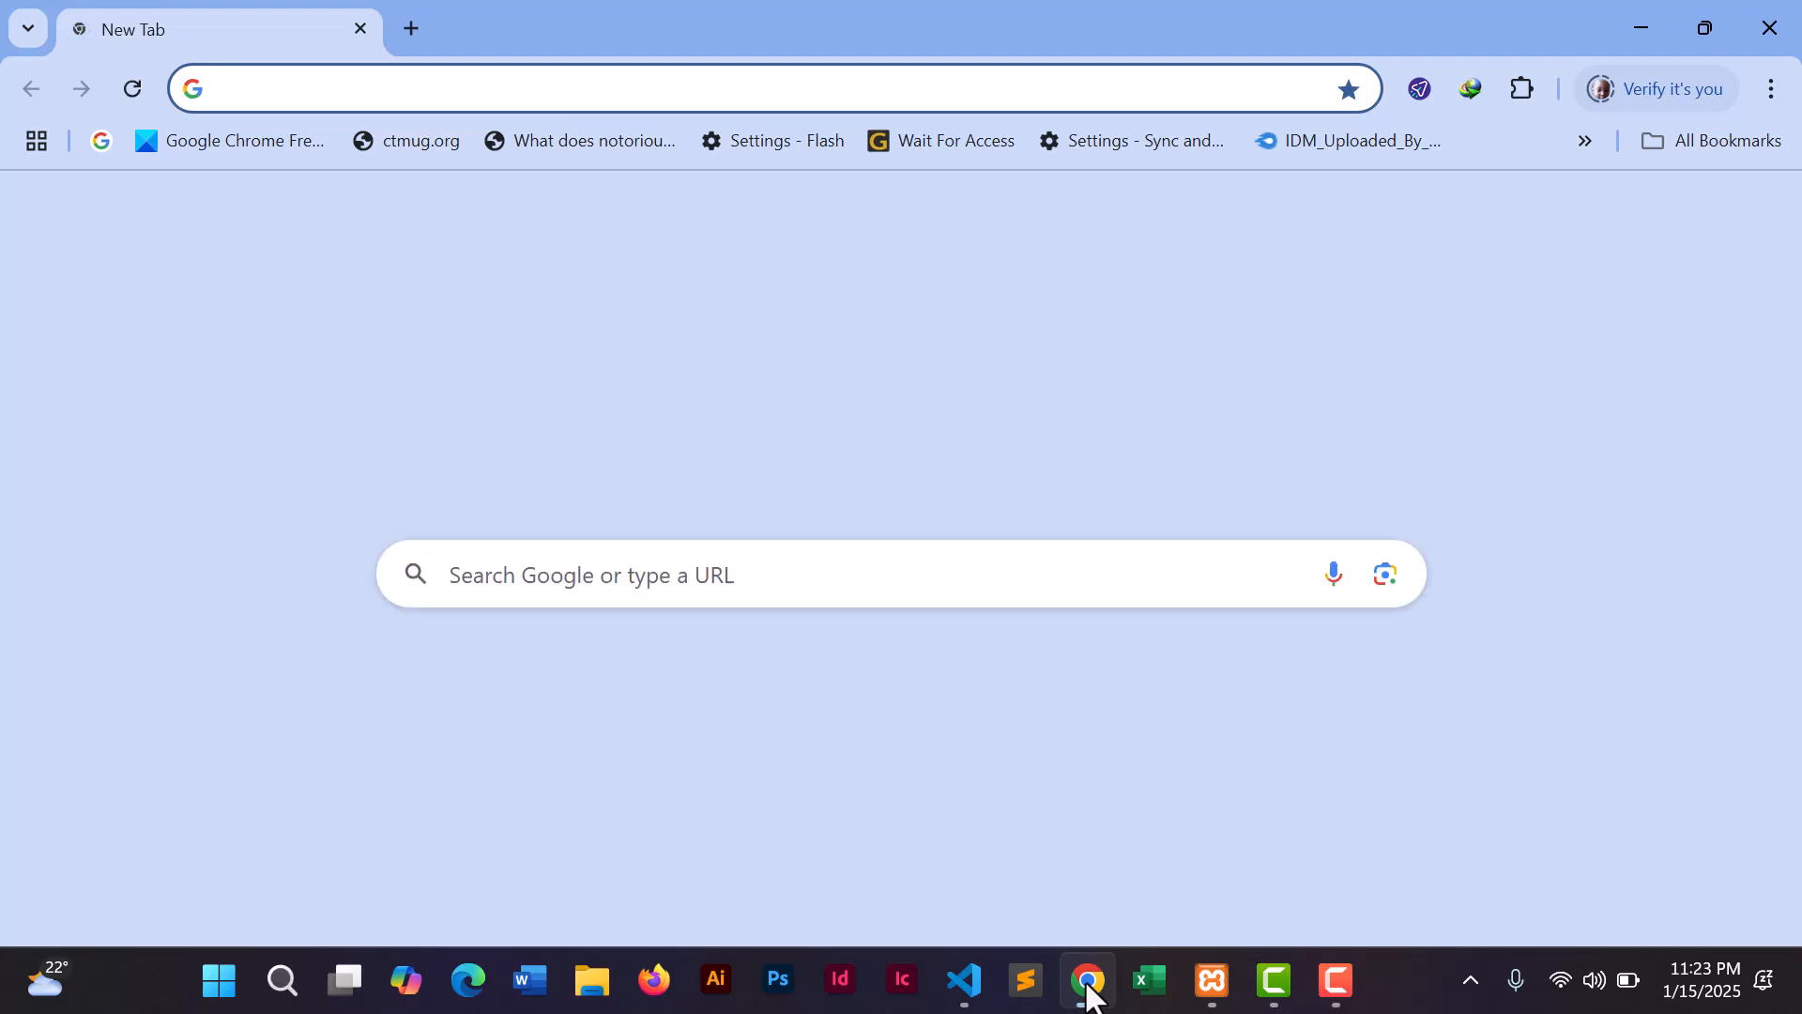
click(306, 82)
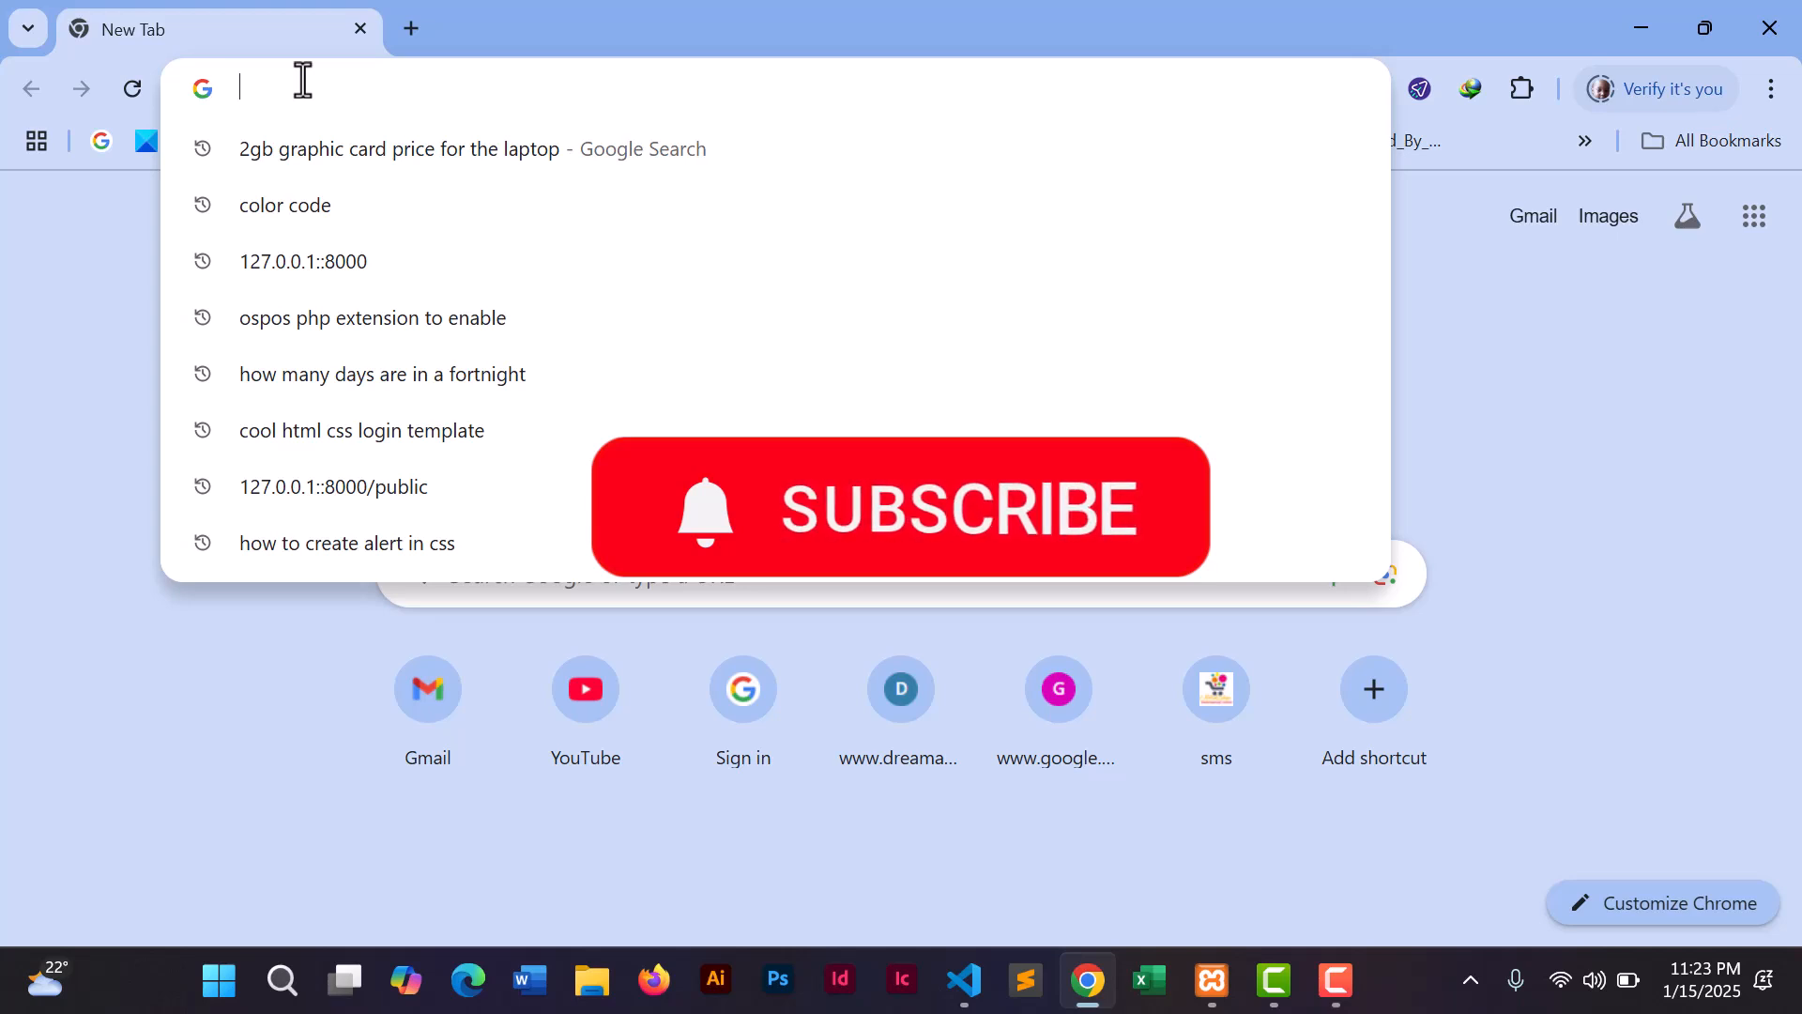
text(lo)
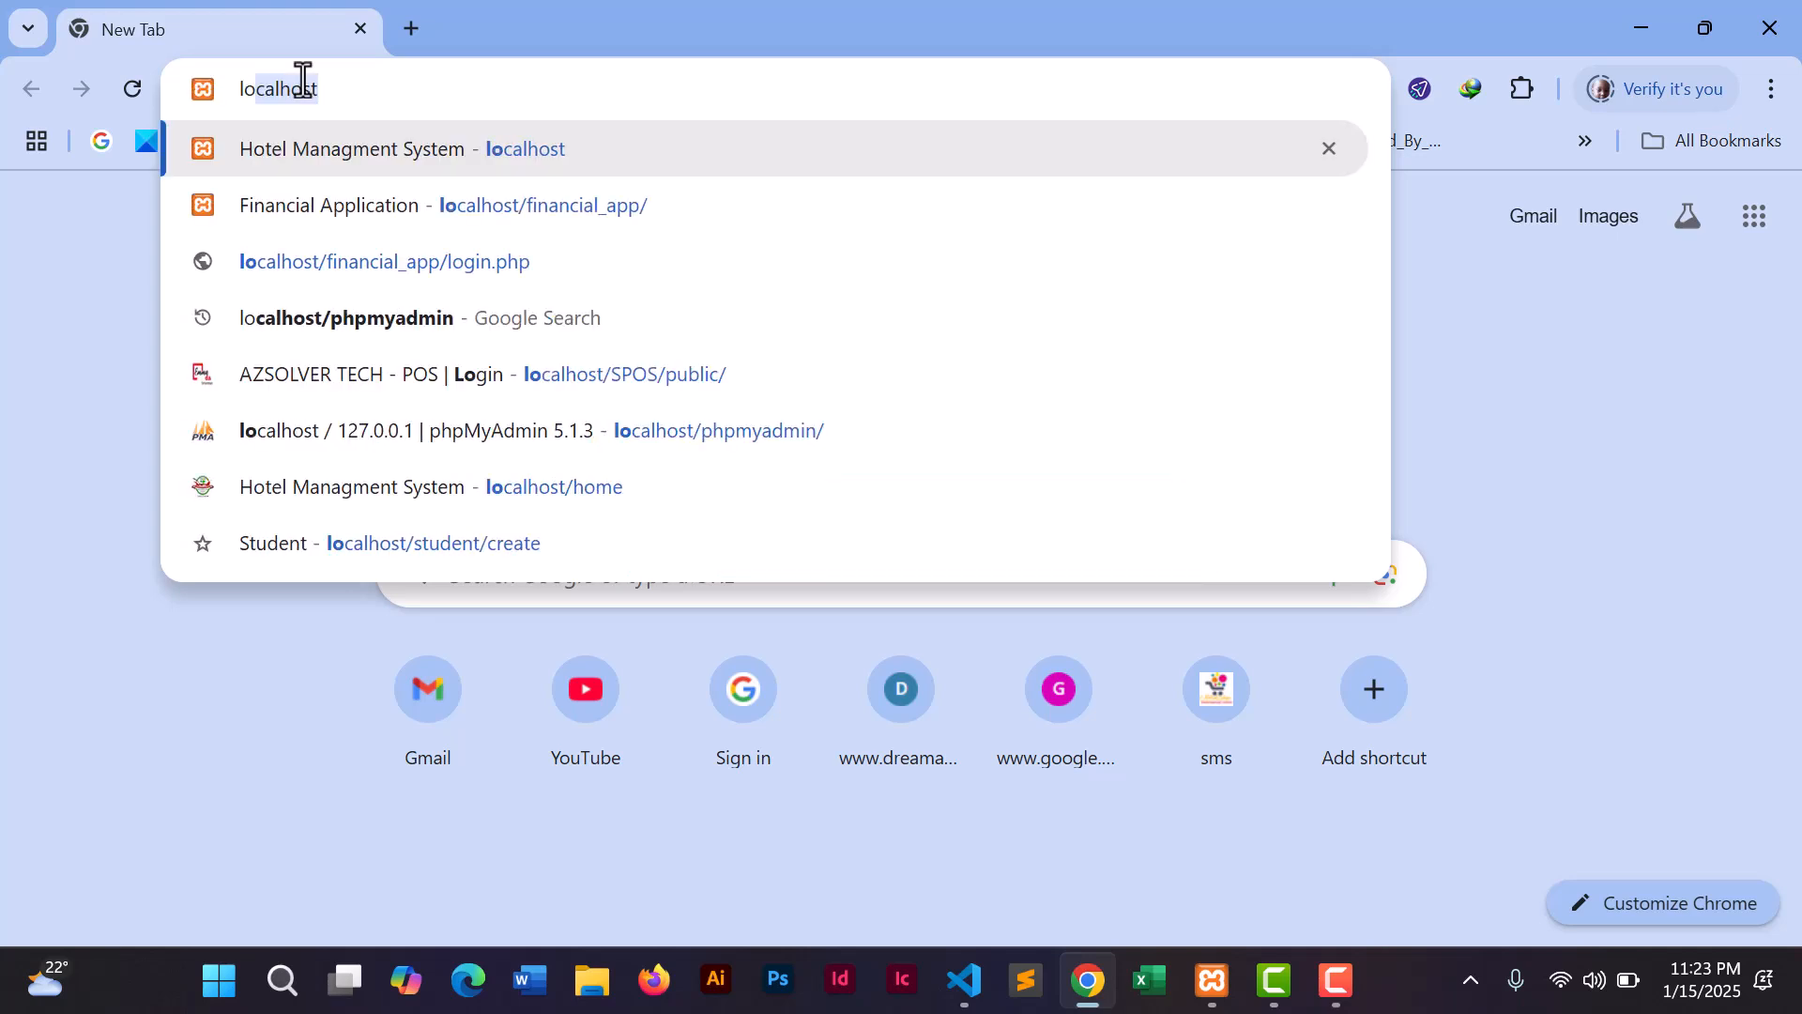
click(594, 373)
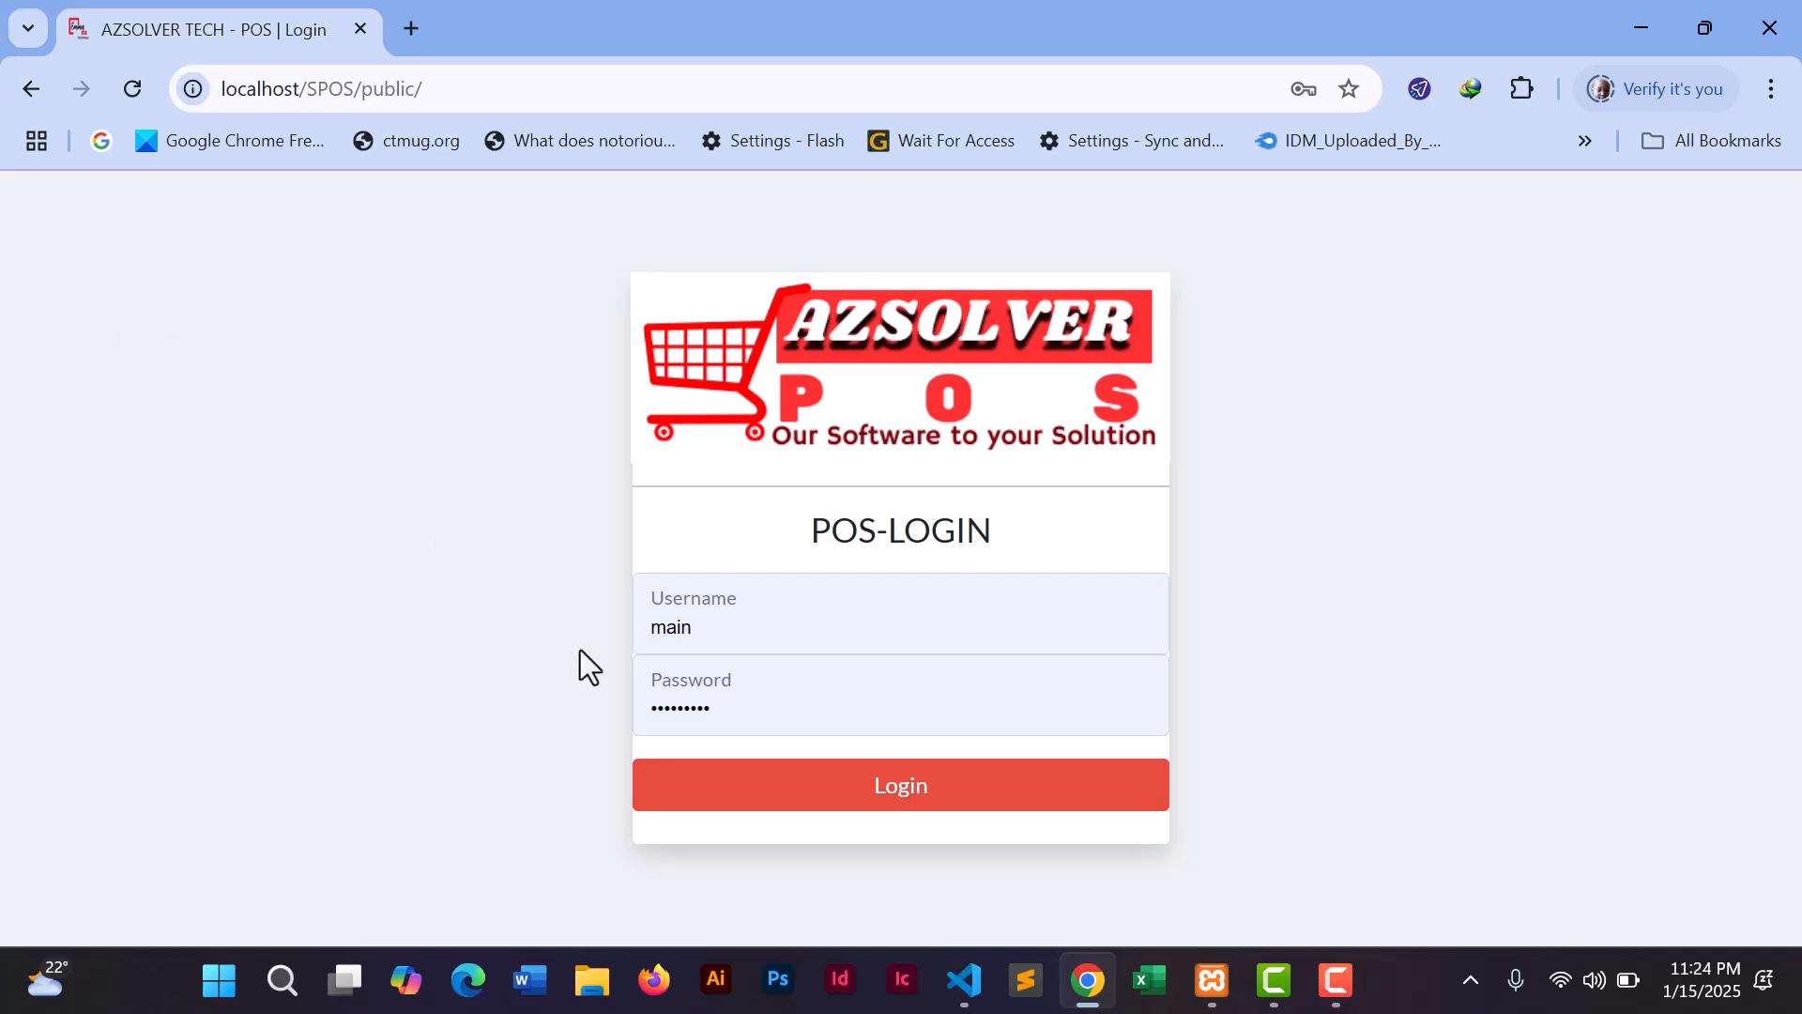
- Replace the saved credentials with username admin and the account password, and log in
drag(720, 628, 635, 636)
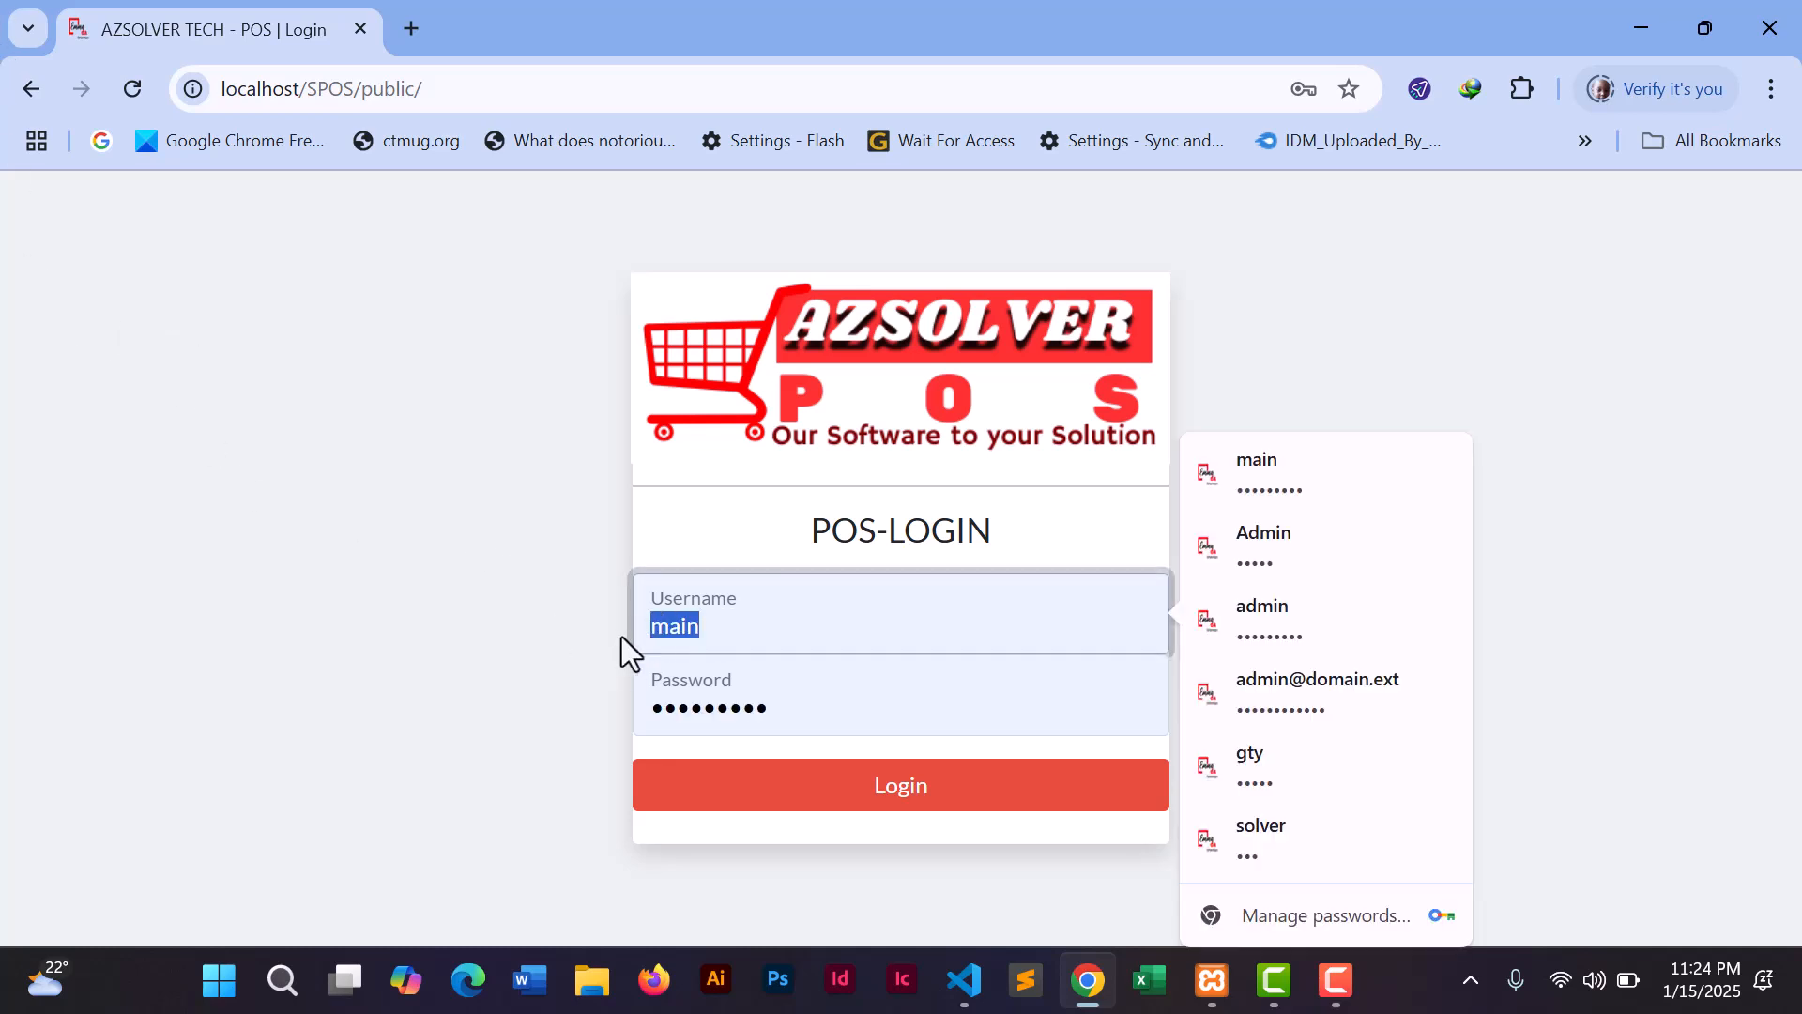
text(admin)
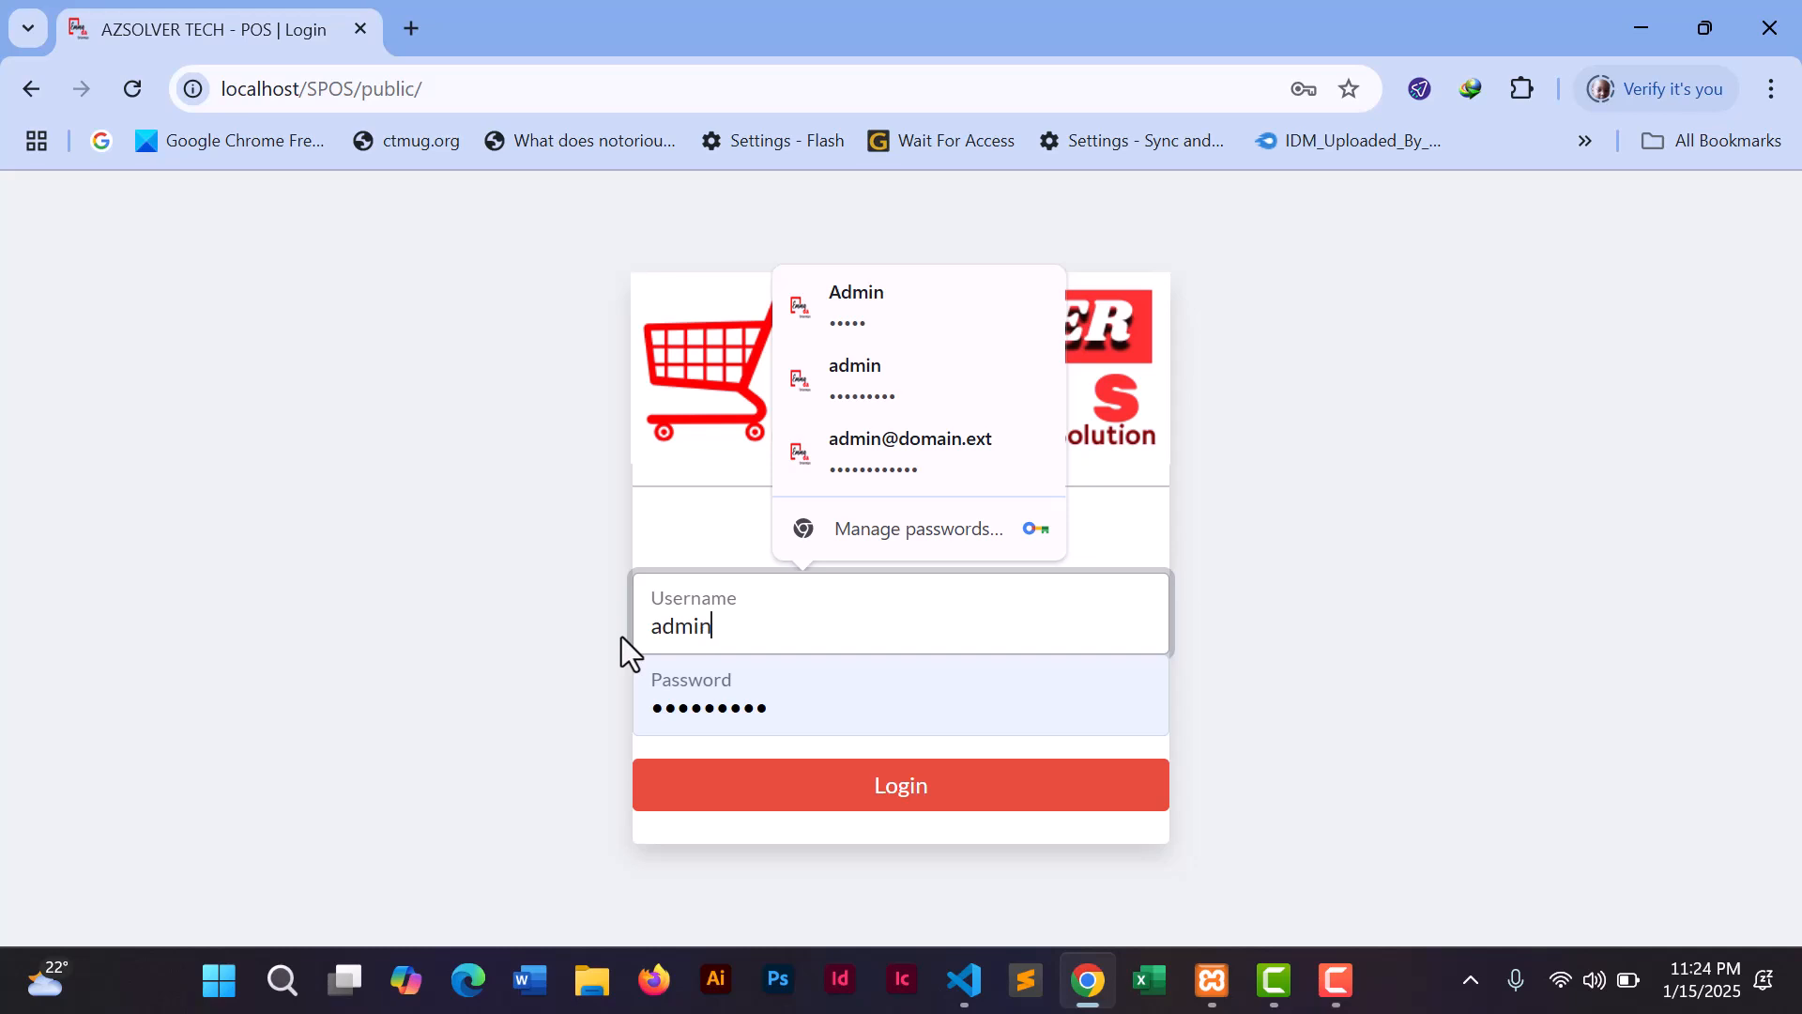
drag(785, 707, 644, 712)
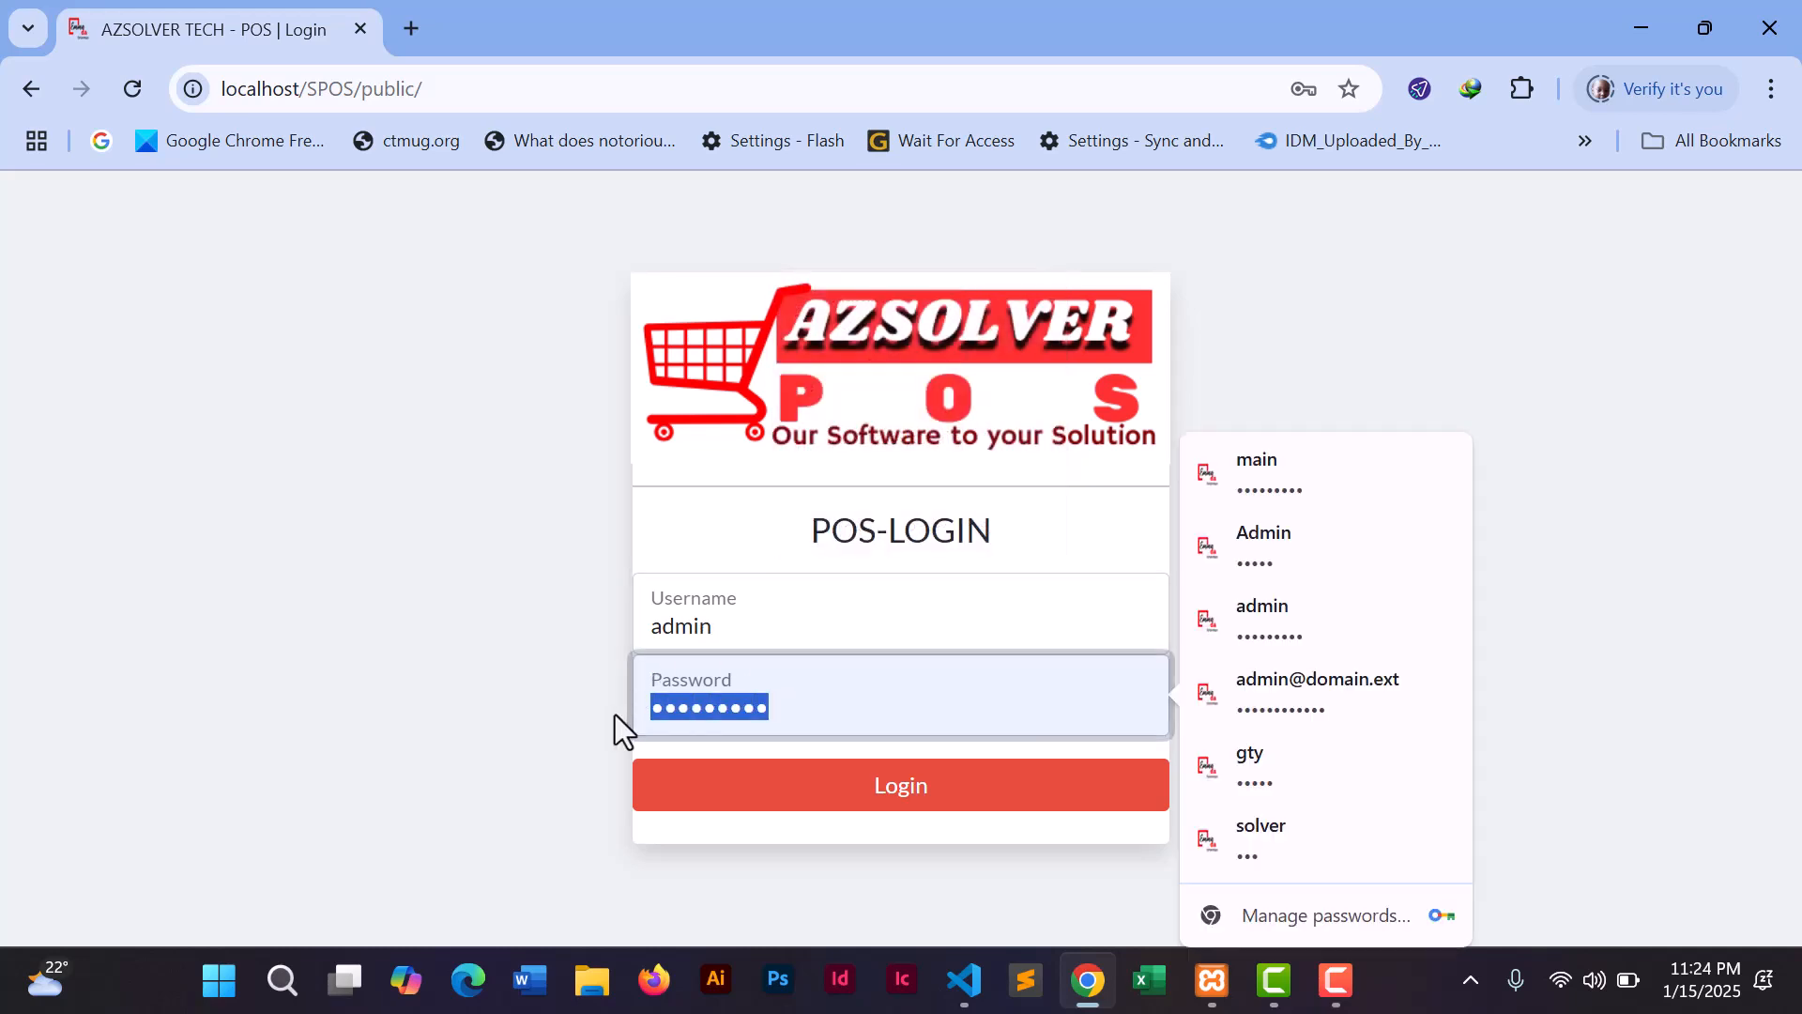
text(•••••••••••)
key(Return)
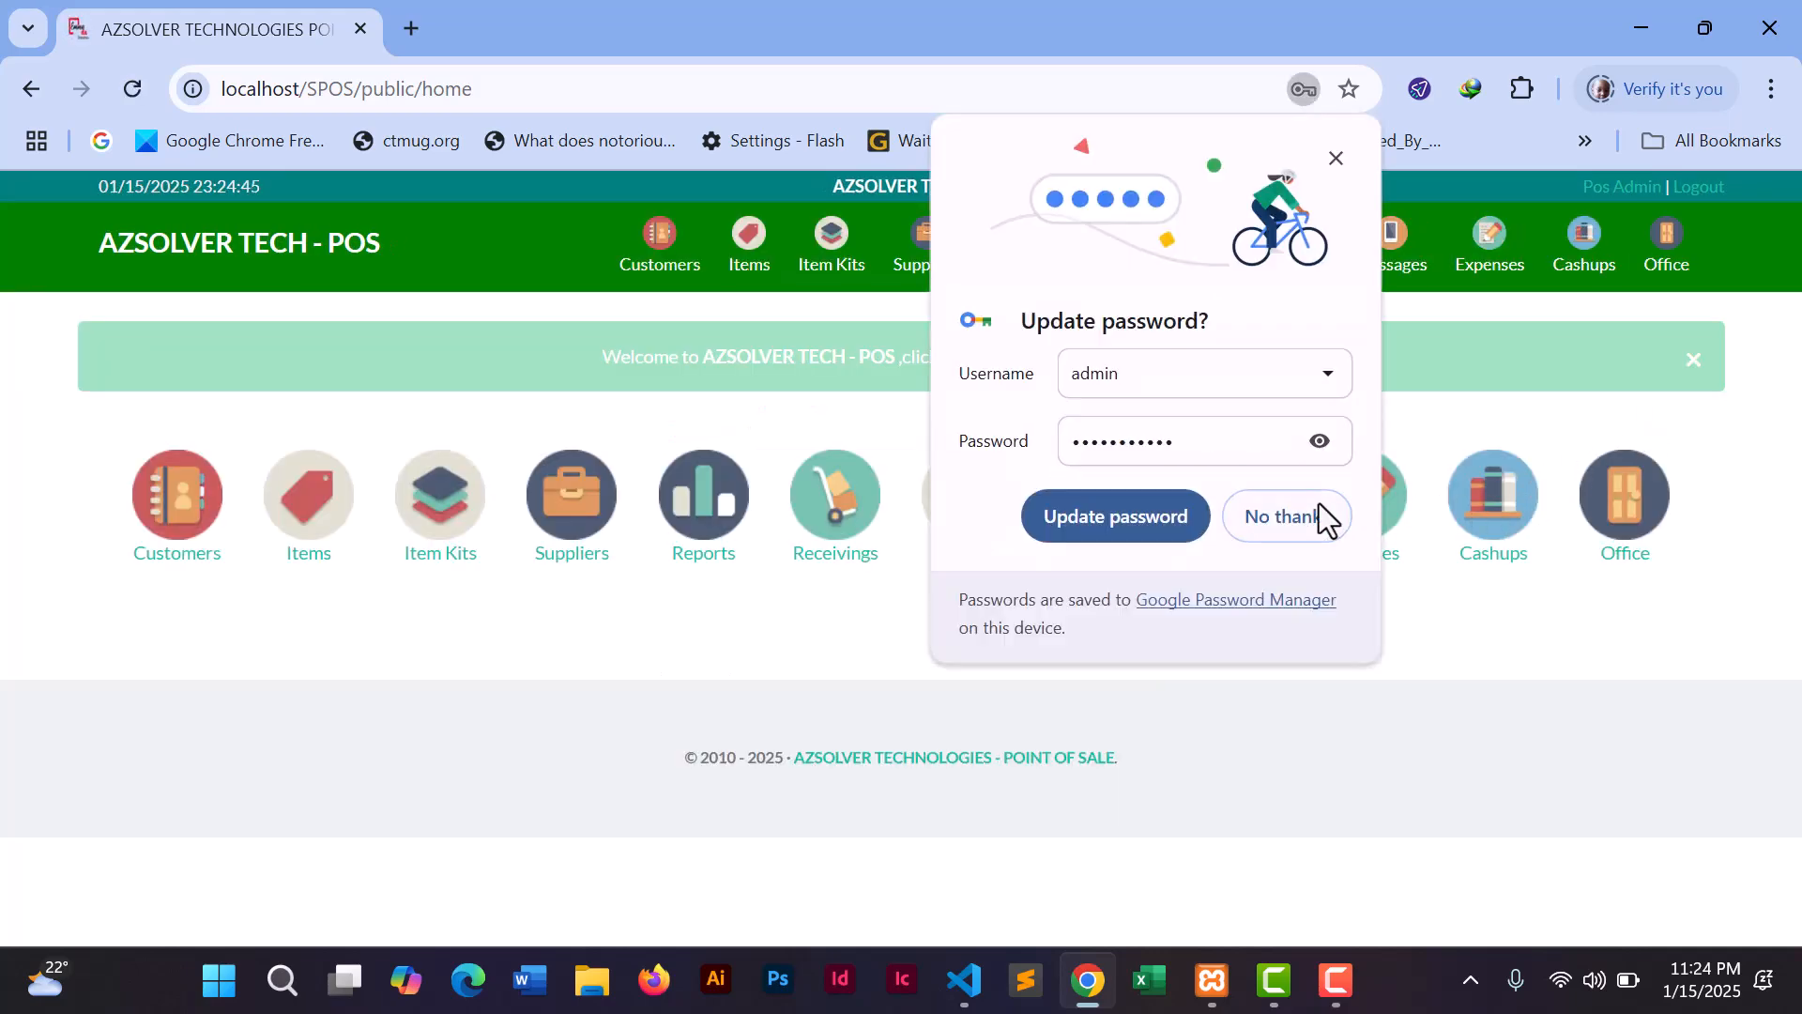
- Decline Chrome's Update password offer with 'No thanks'
click(1322, 518)
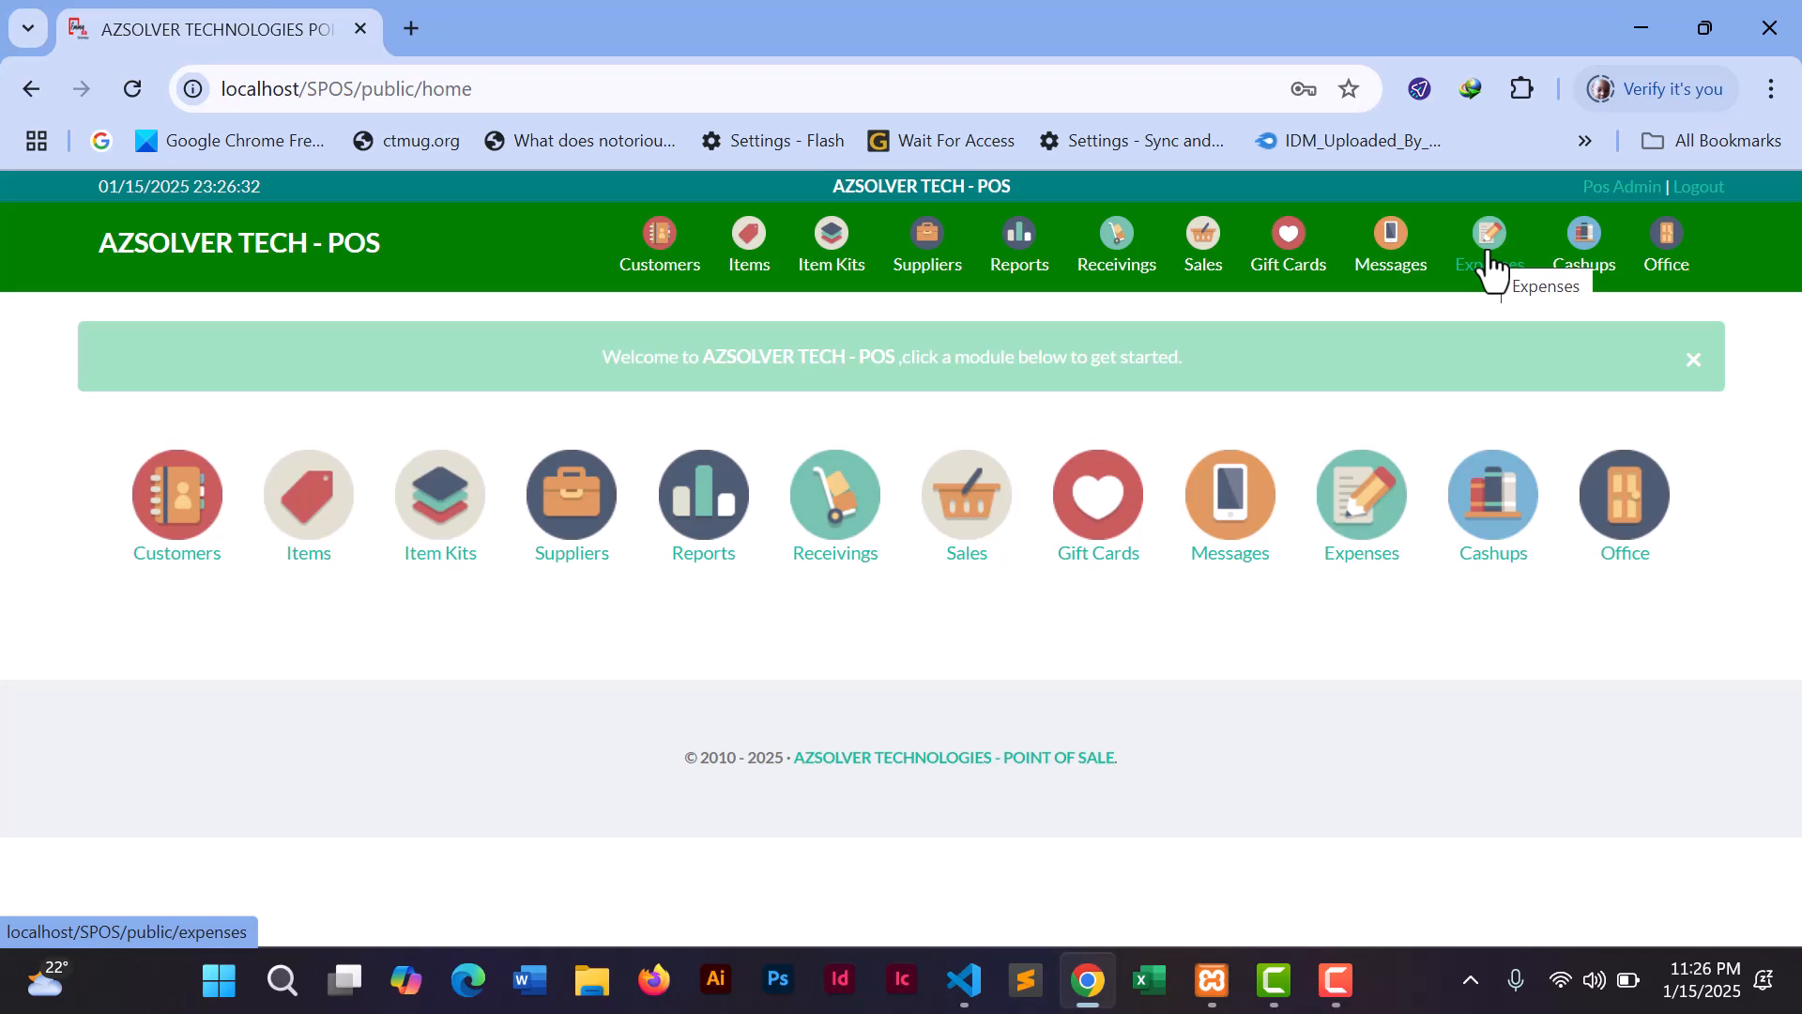
- Go to the Office modules and open Configuration
click(1665, 248)
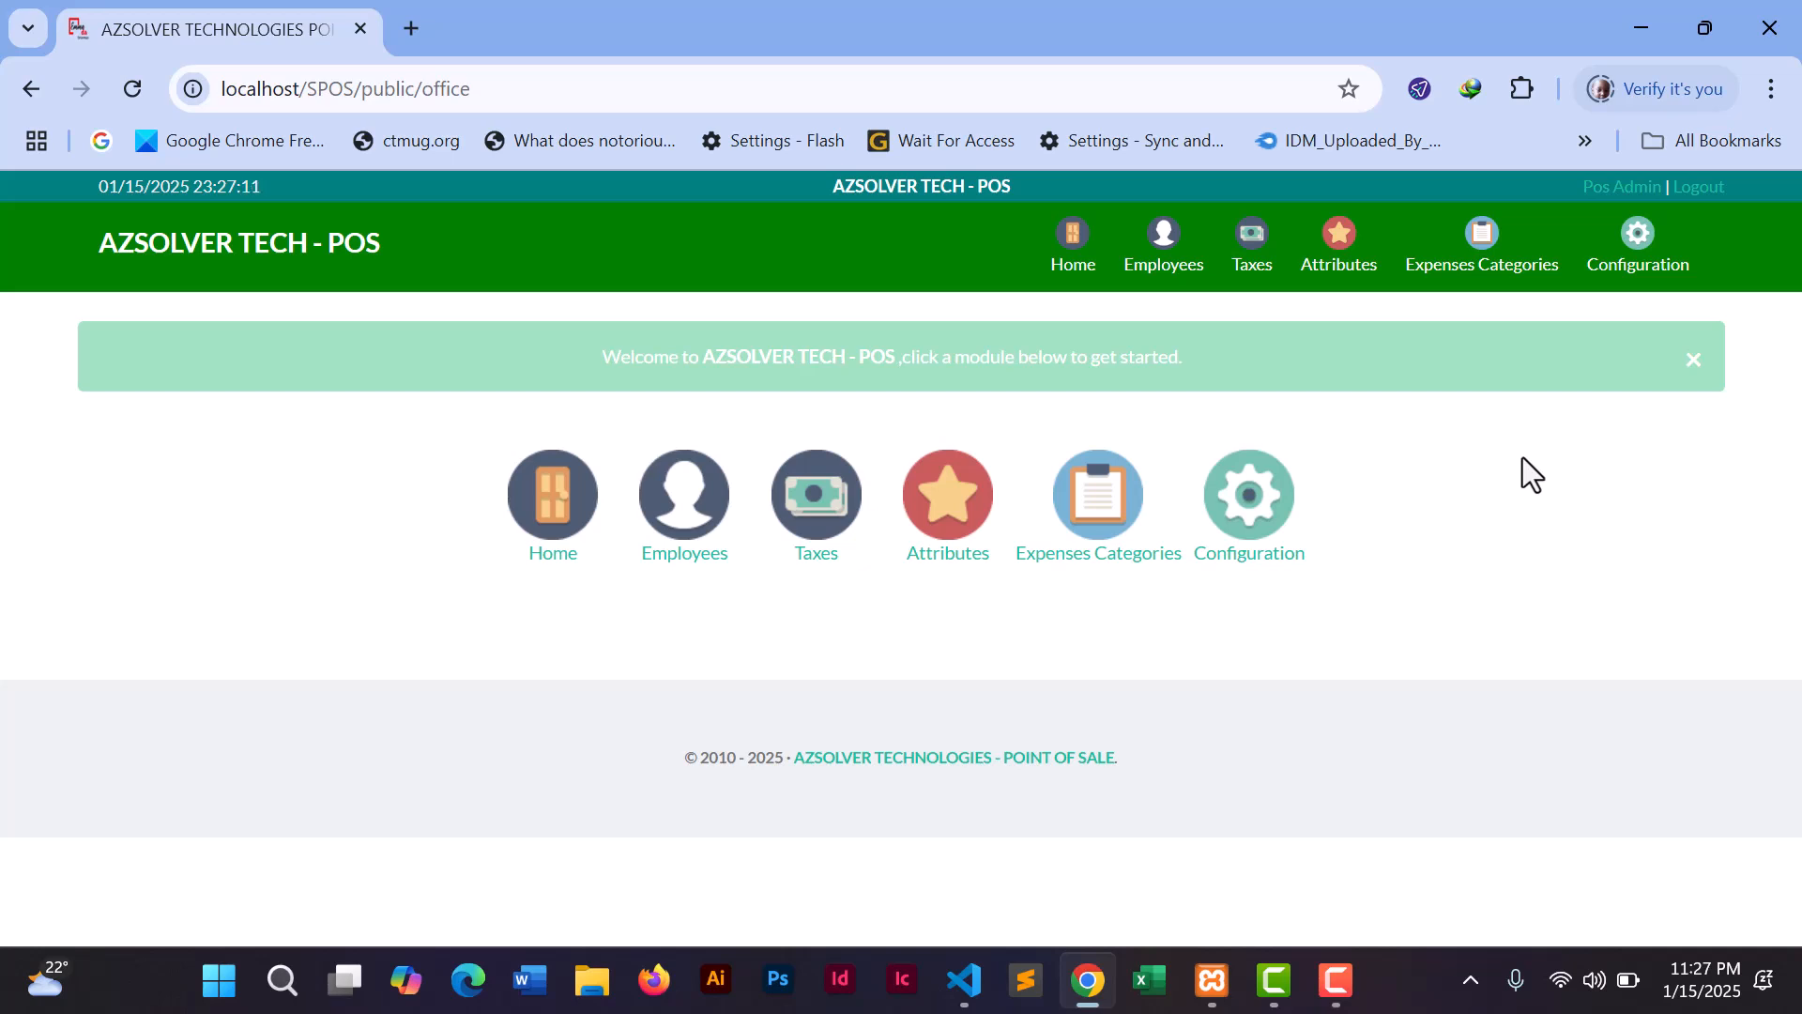
click(1249, 543)
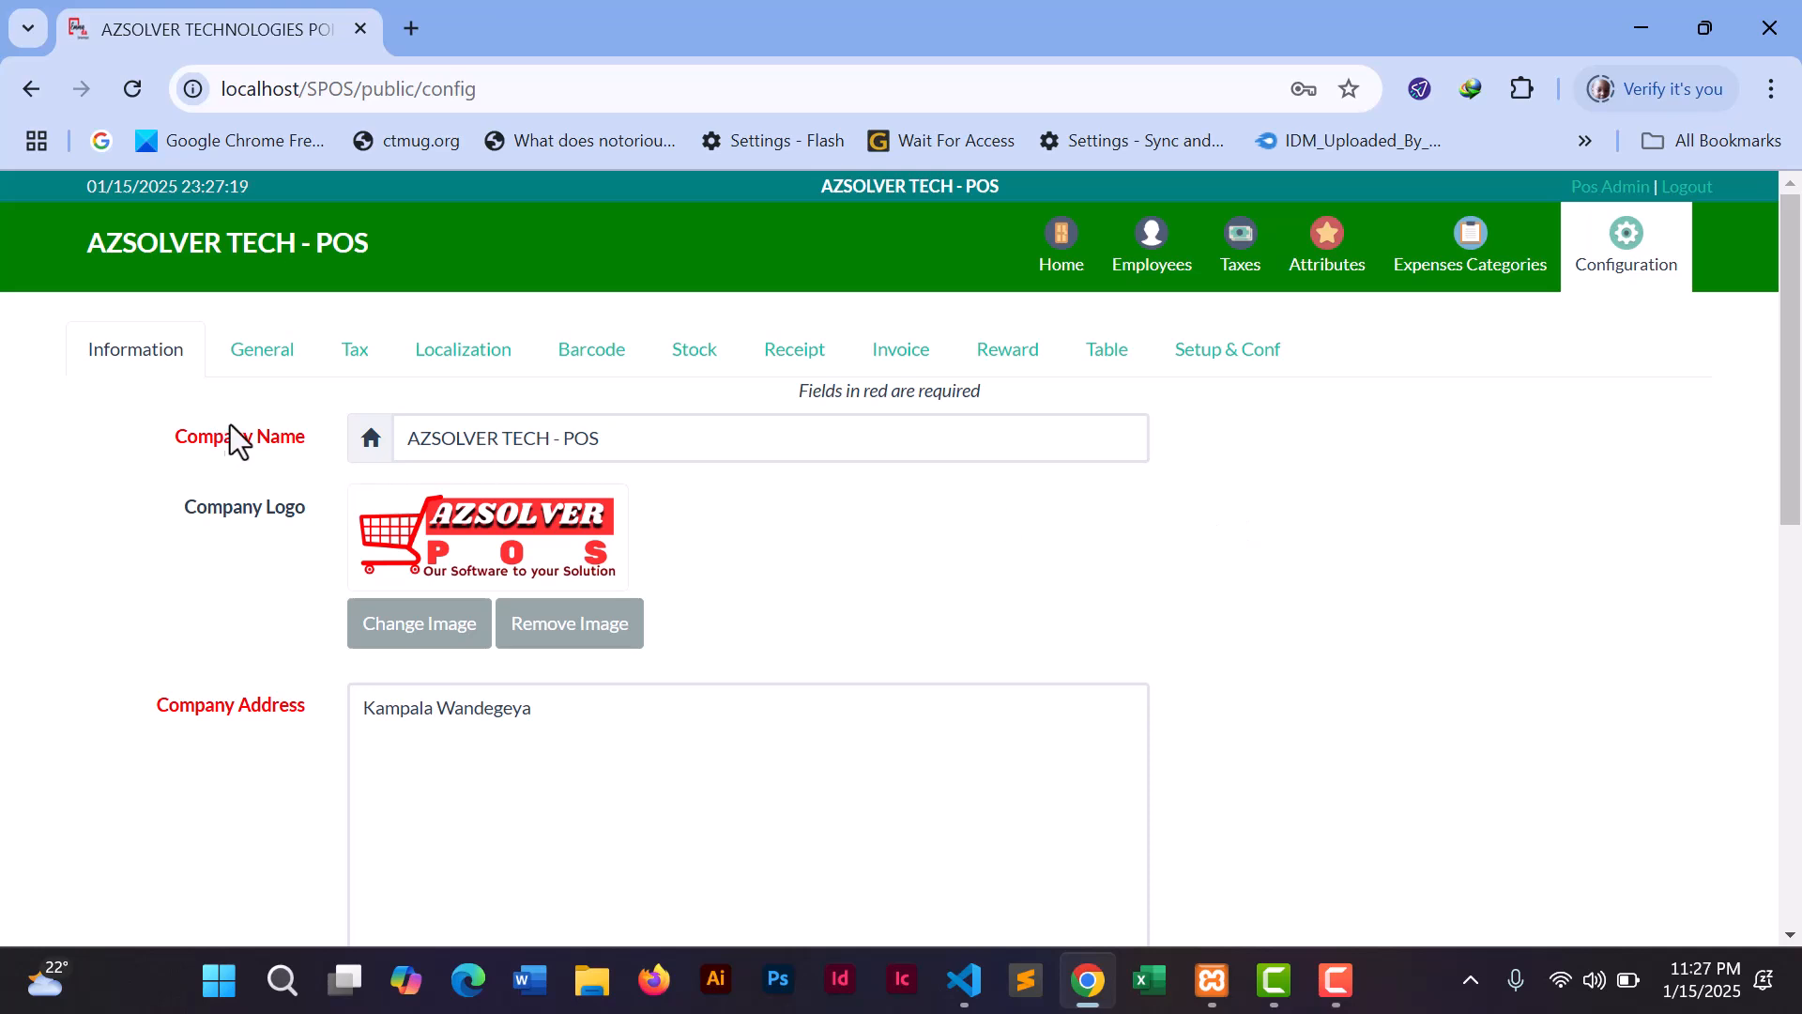
- Look through the Company Name and company information form, then switch to the General tab
click(621, 446)
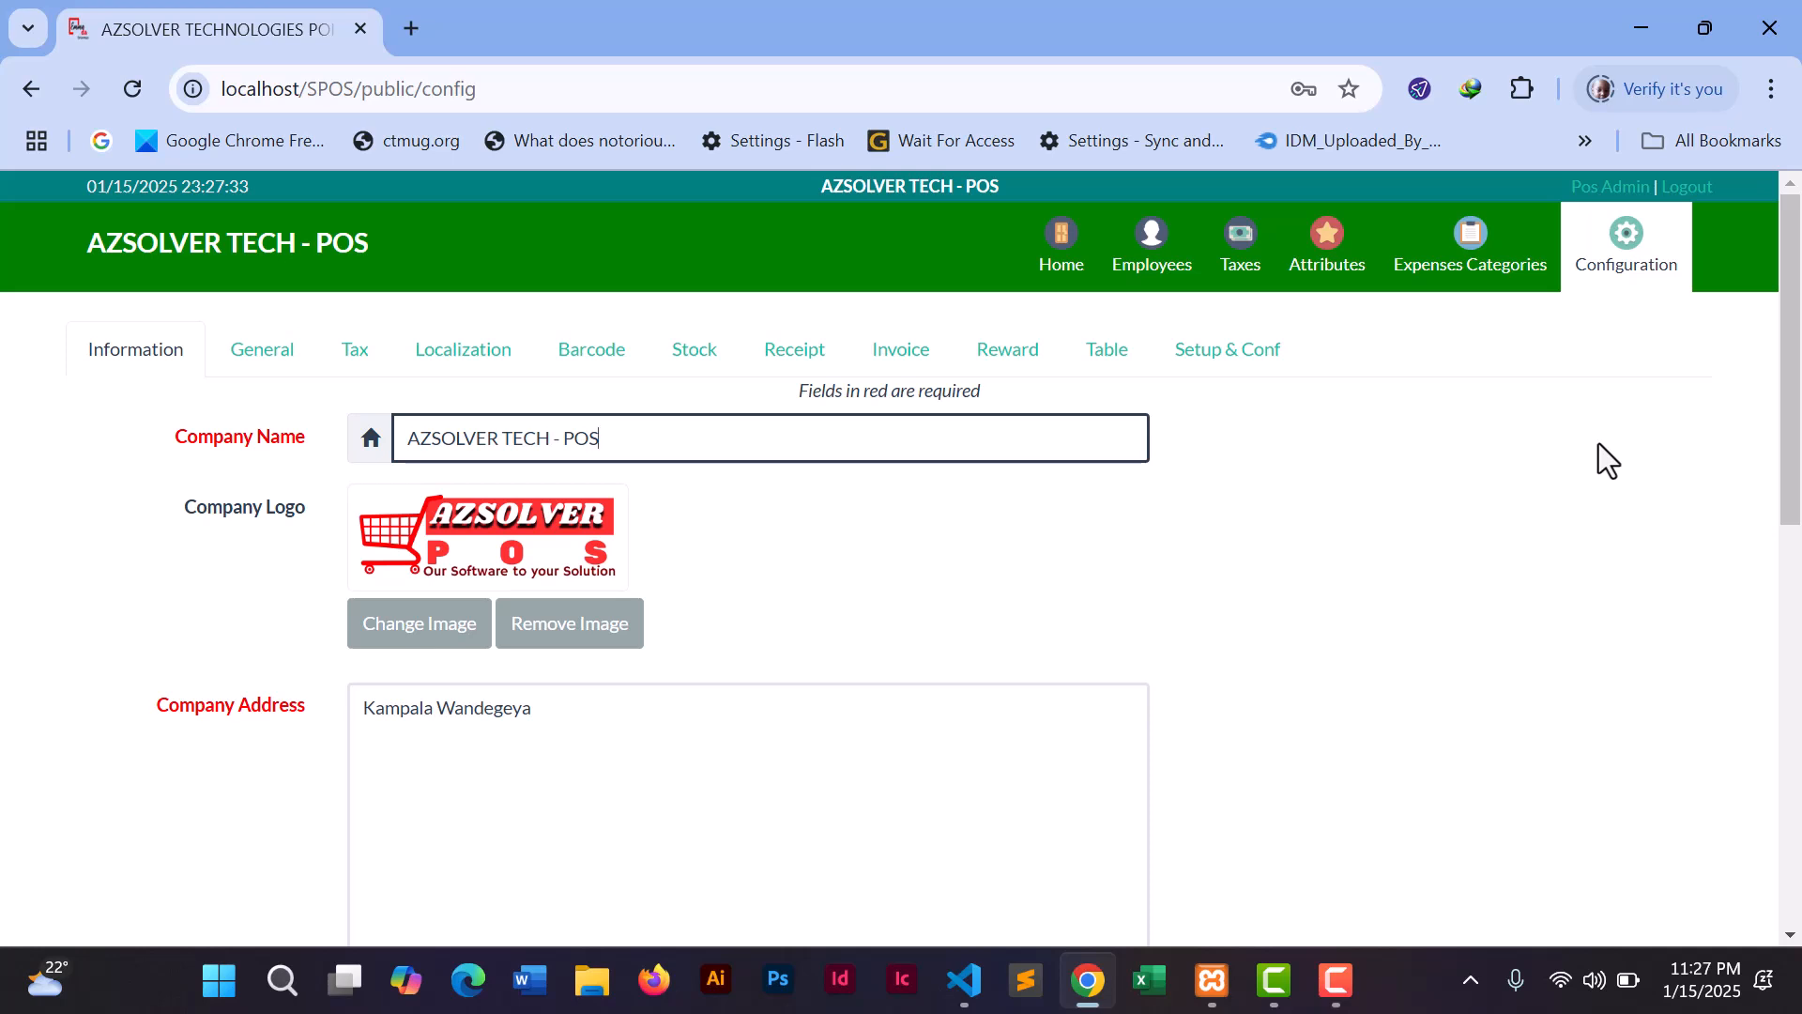
drag(1793, 394, 1783, 572)
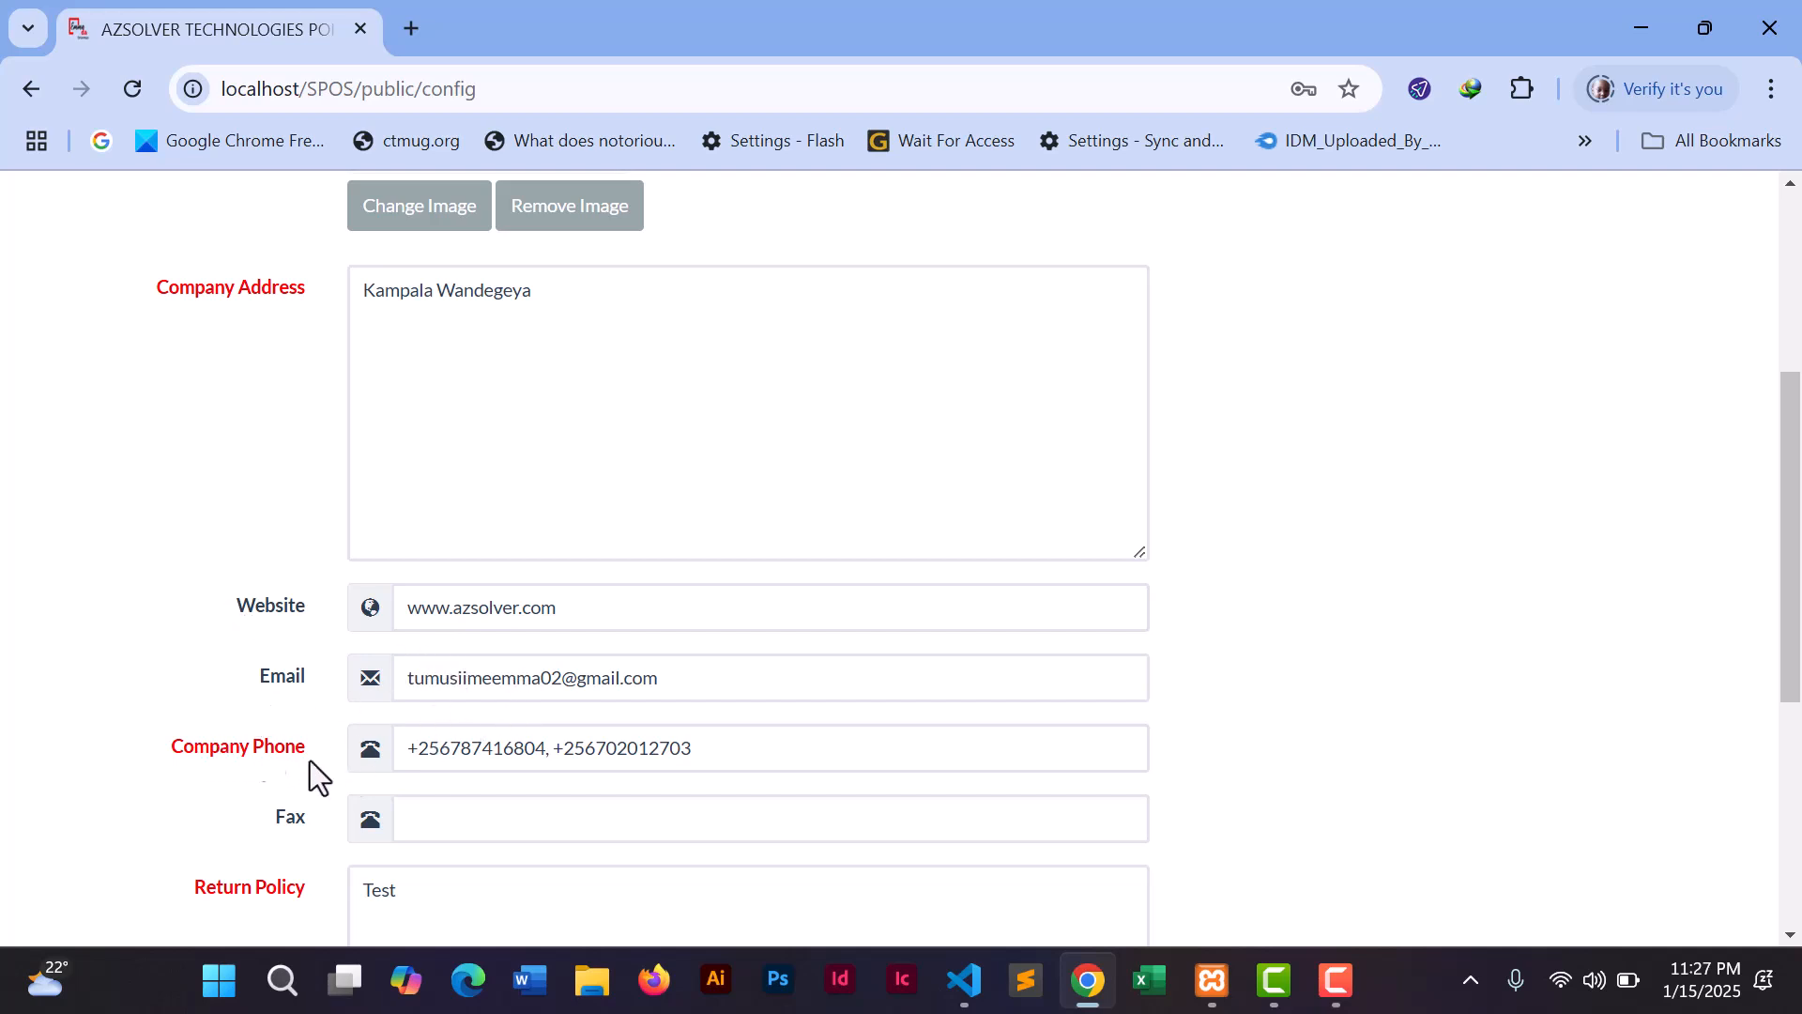
drag(1790, 510, 1795, 234)
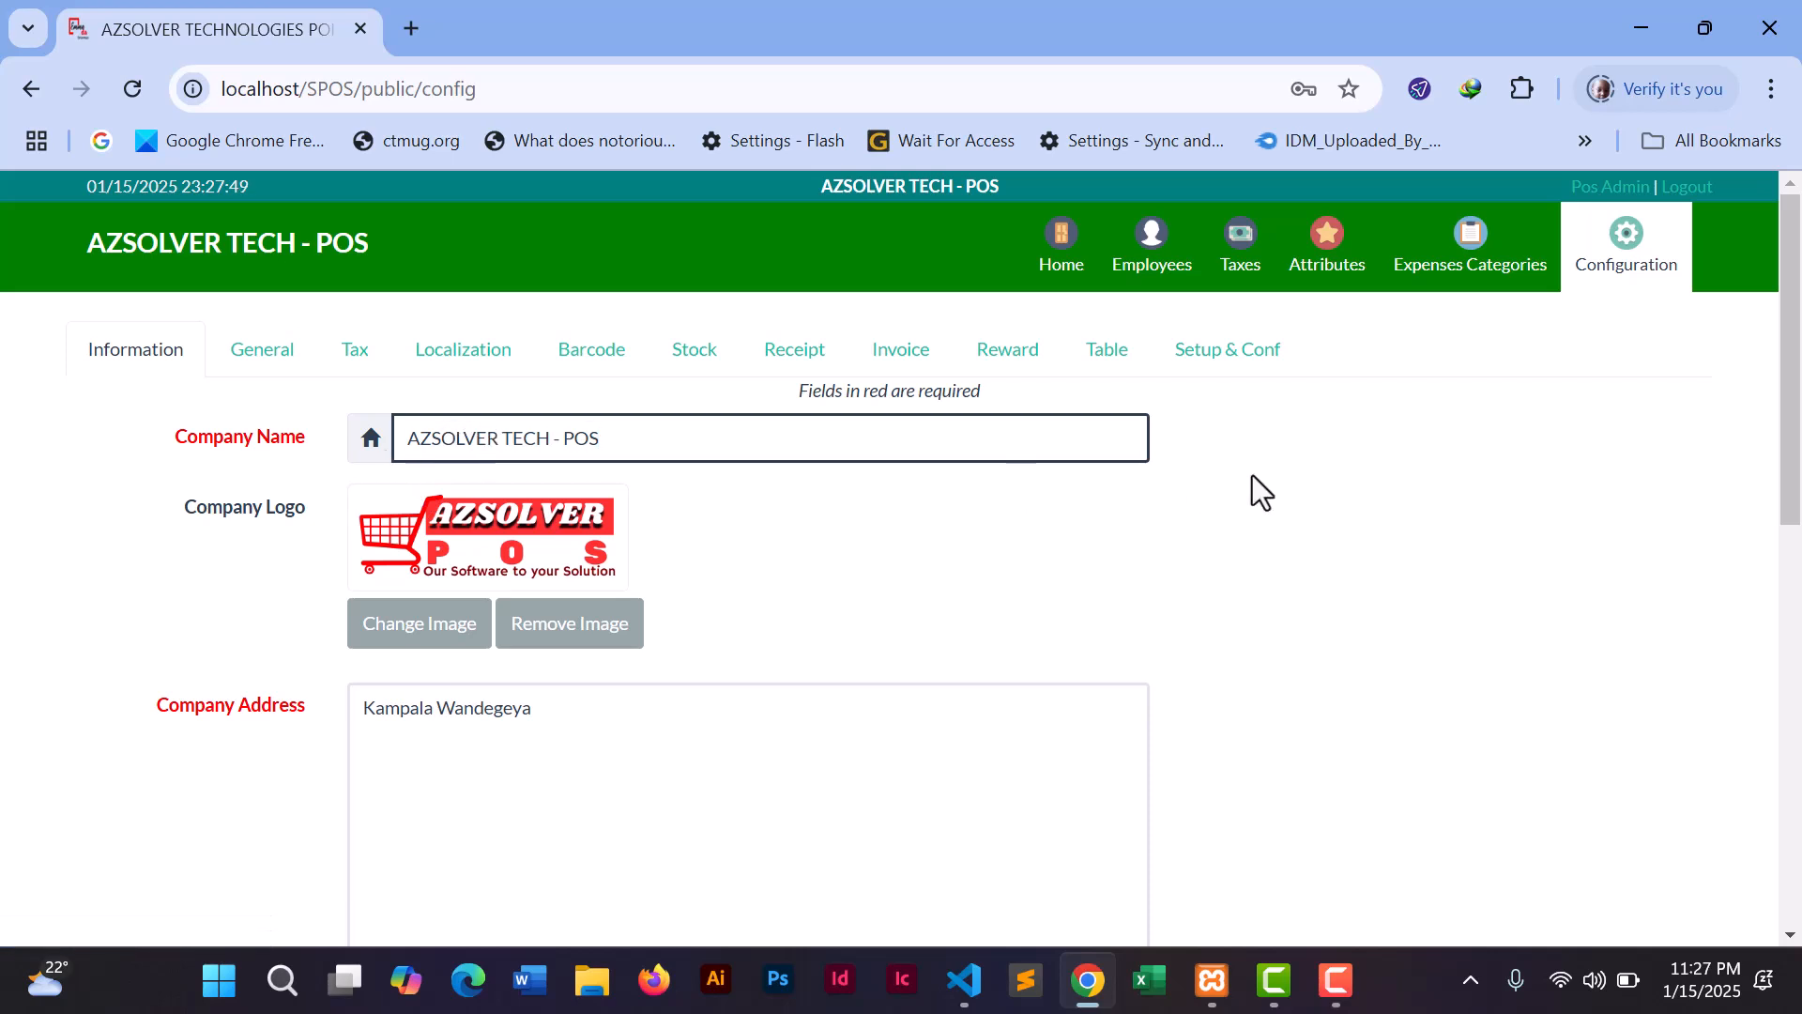
drag(1787, 390, 1798, 299)
click(266, 364)
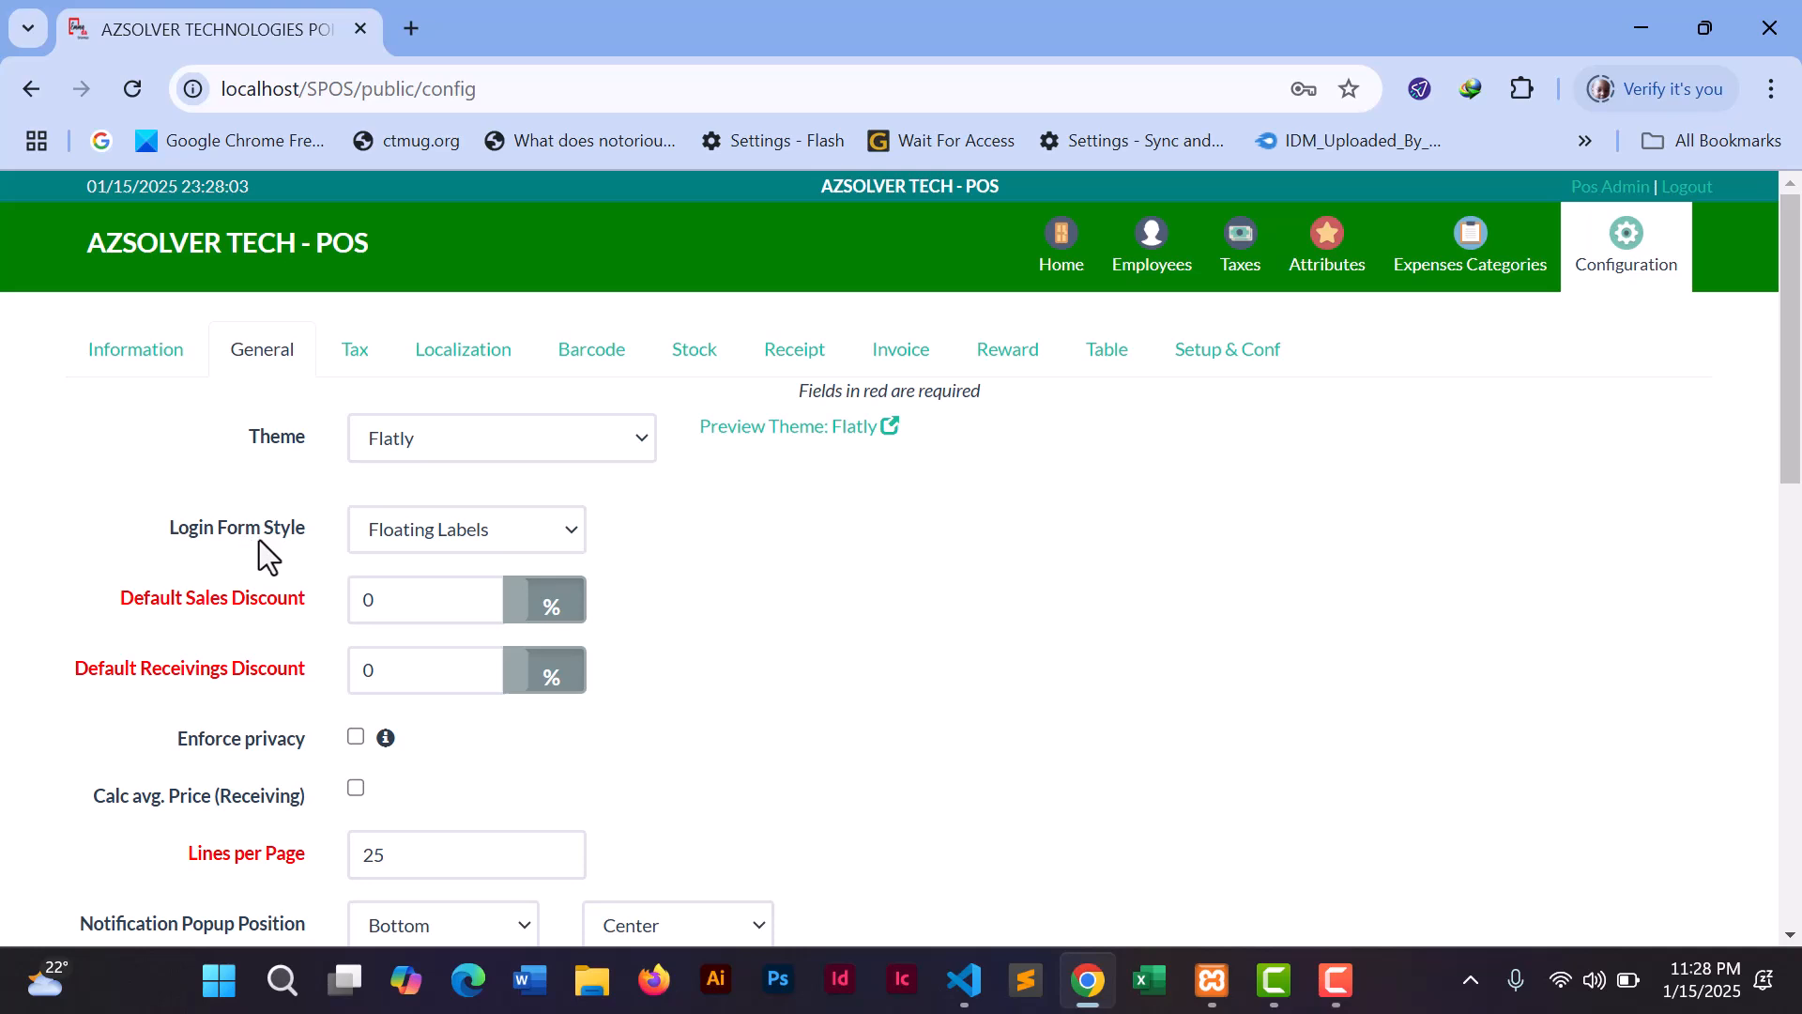
- Keep Floating Labels as the login form style, scroll the General settings, then open Tax
click(415, 533)
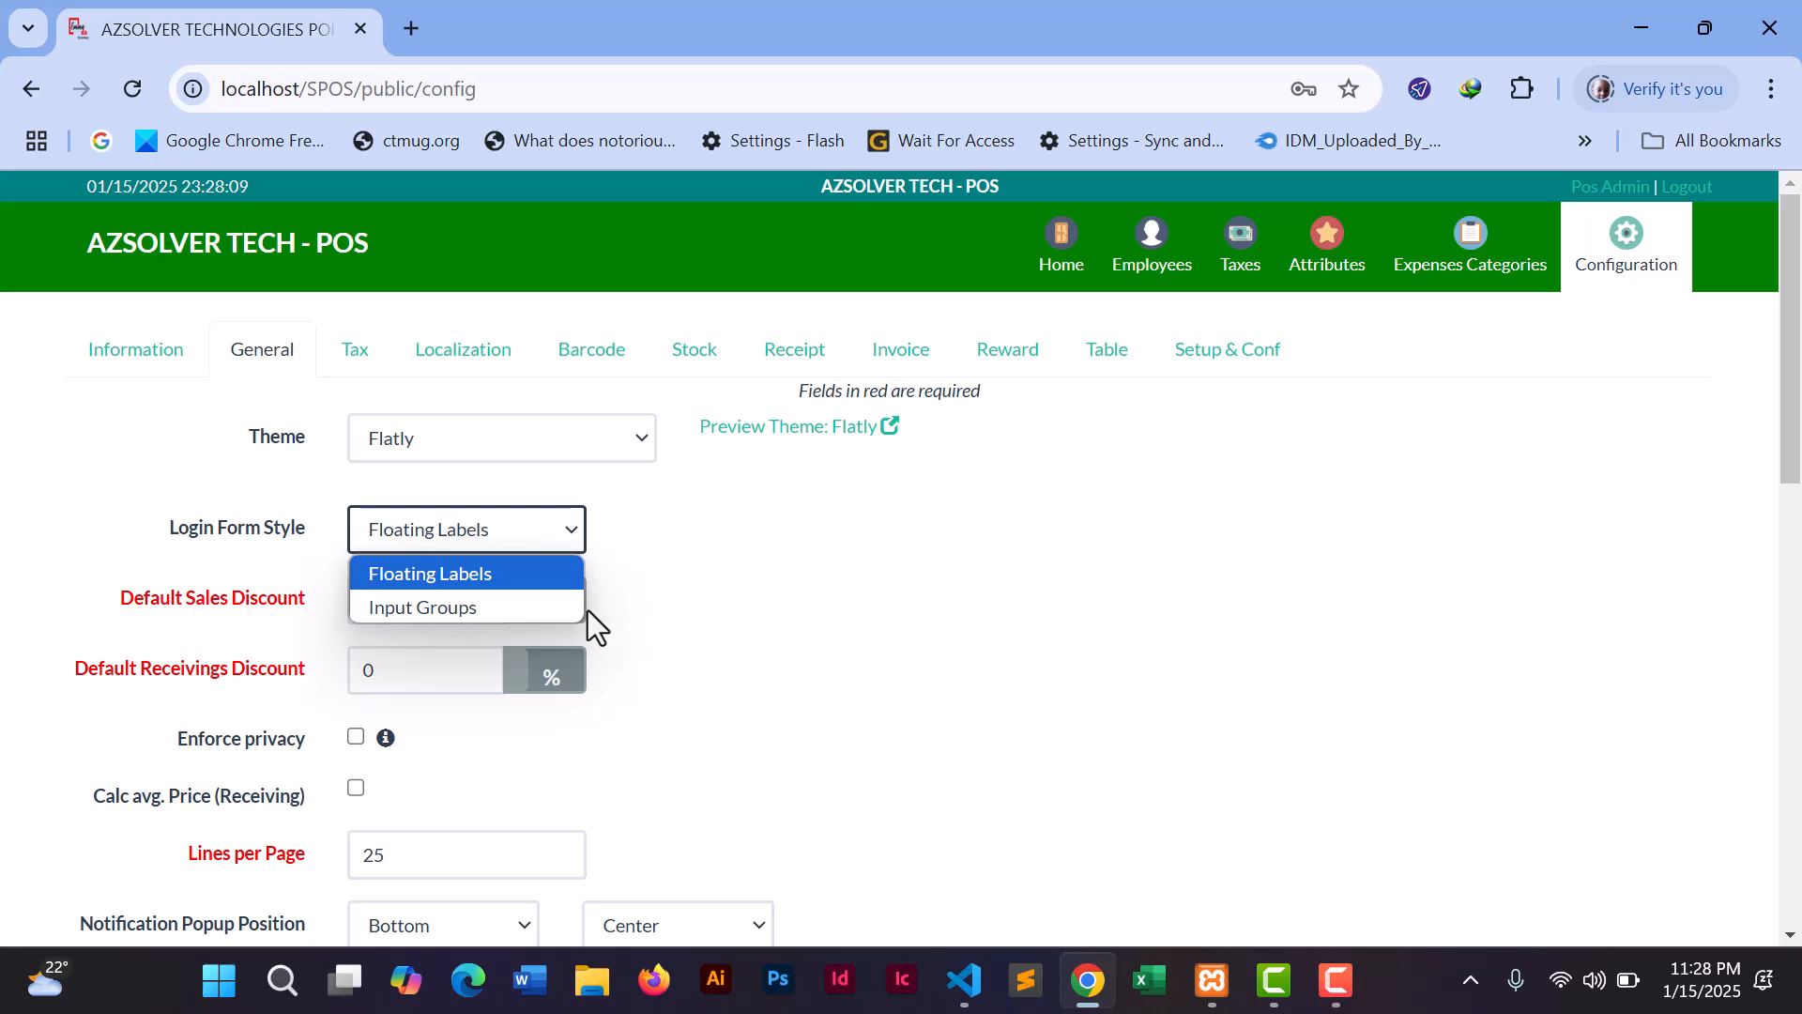
click(727, 629)
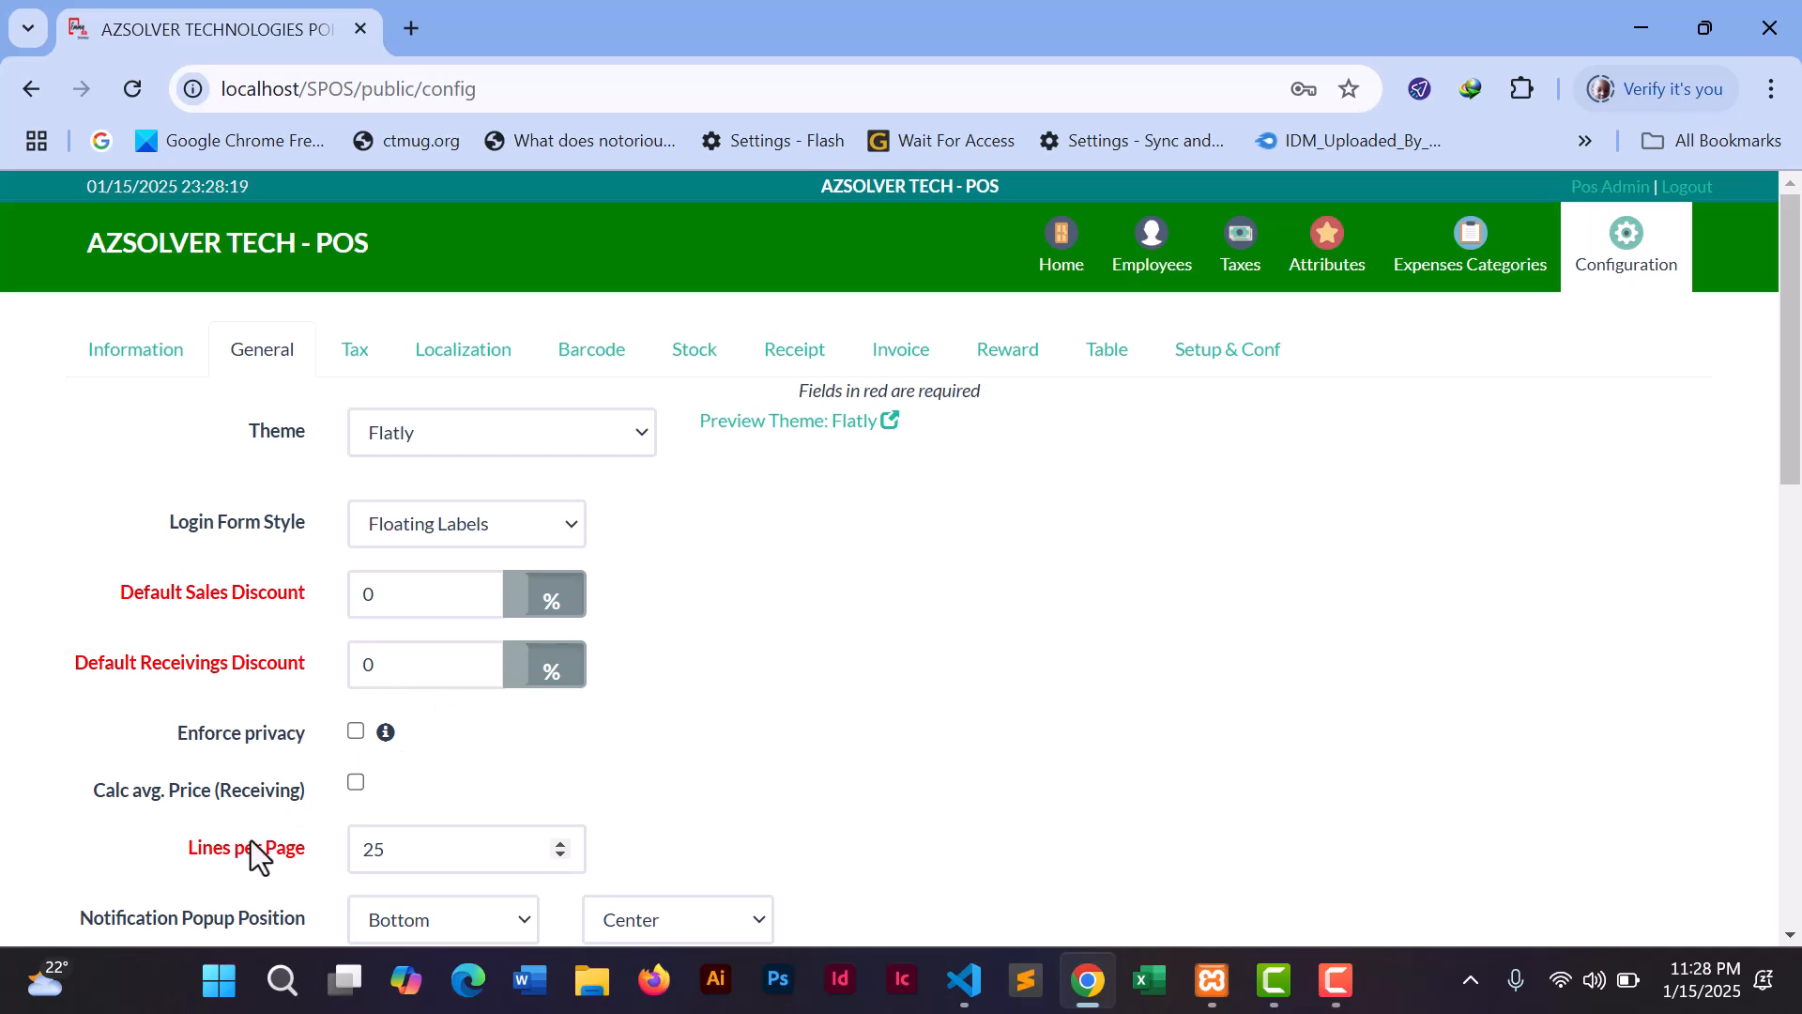
drag(1793, 438, 1790, 554)
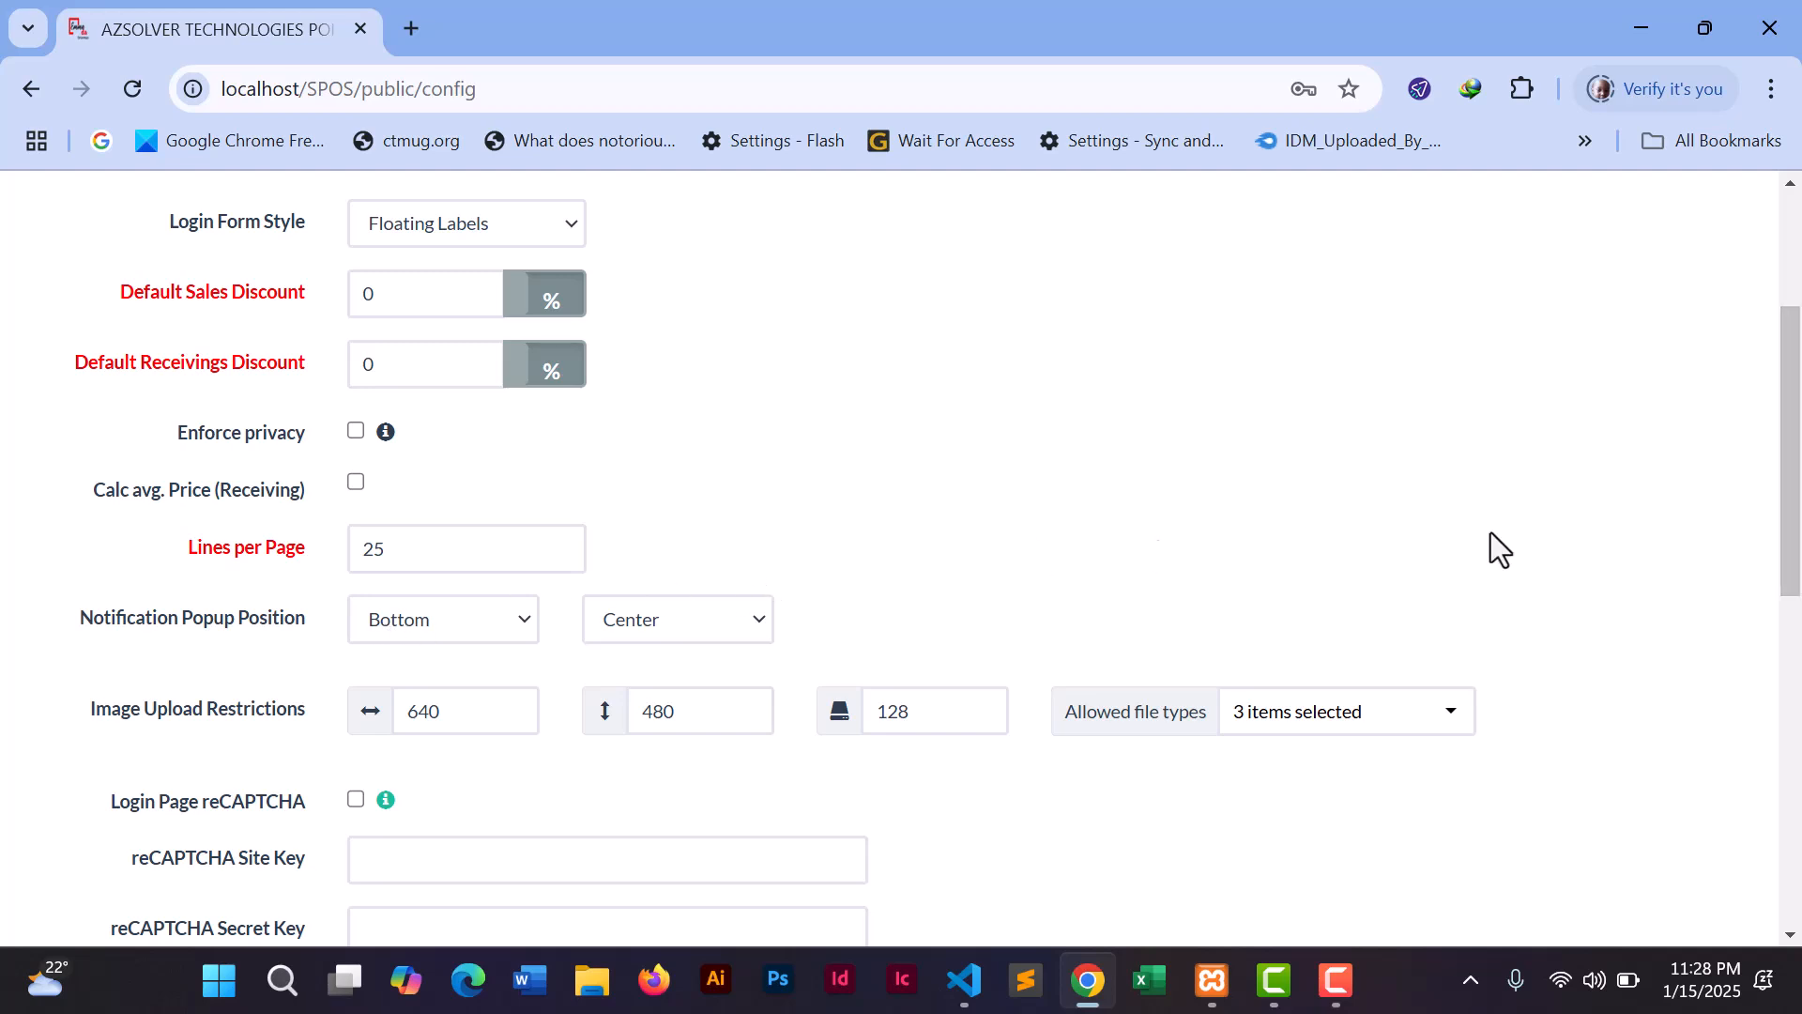
drag(1789, 501, 1788, 272)
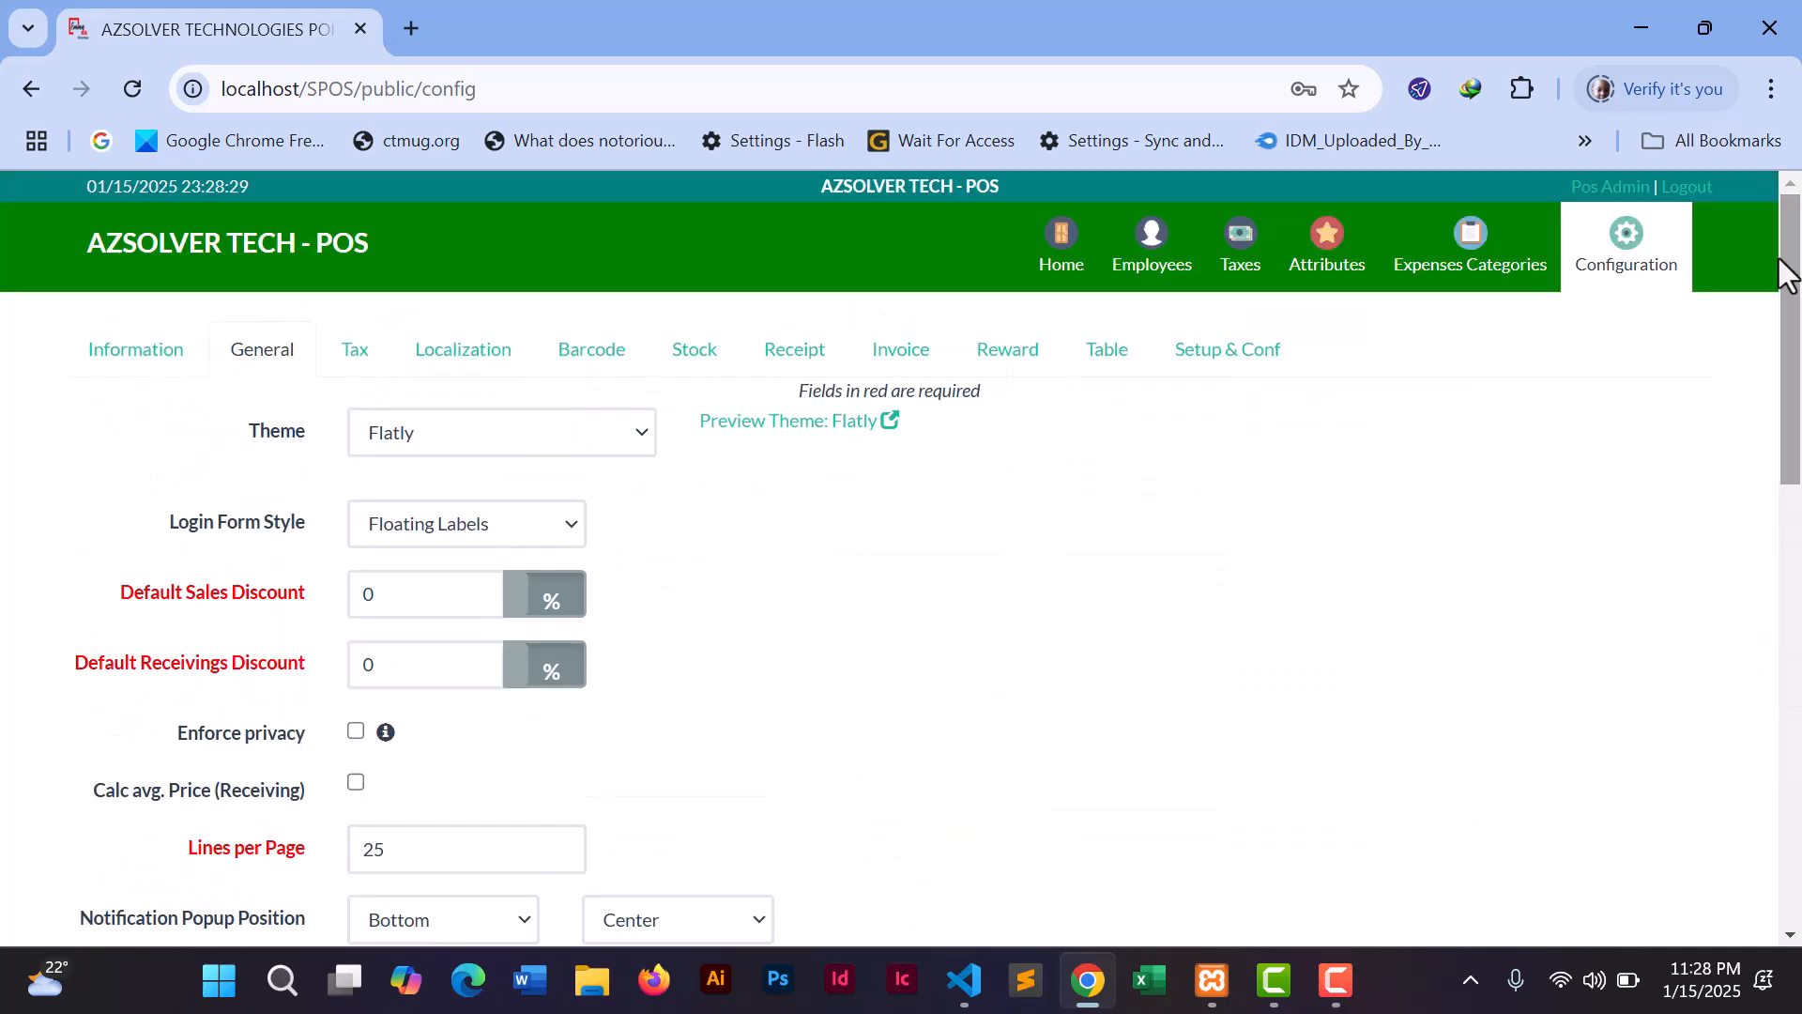
click(342, 354)
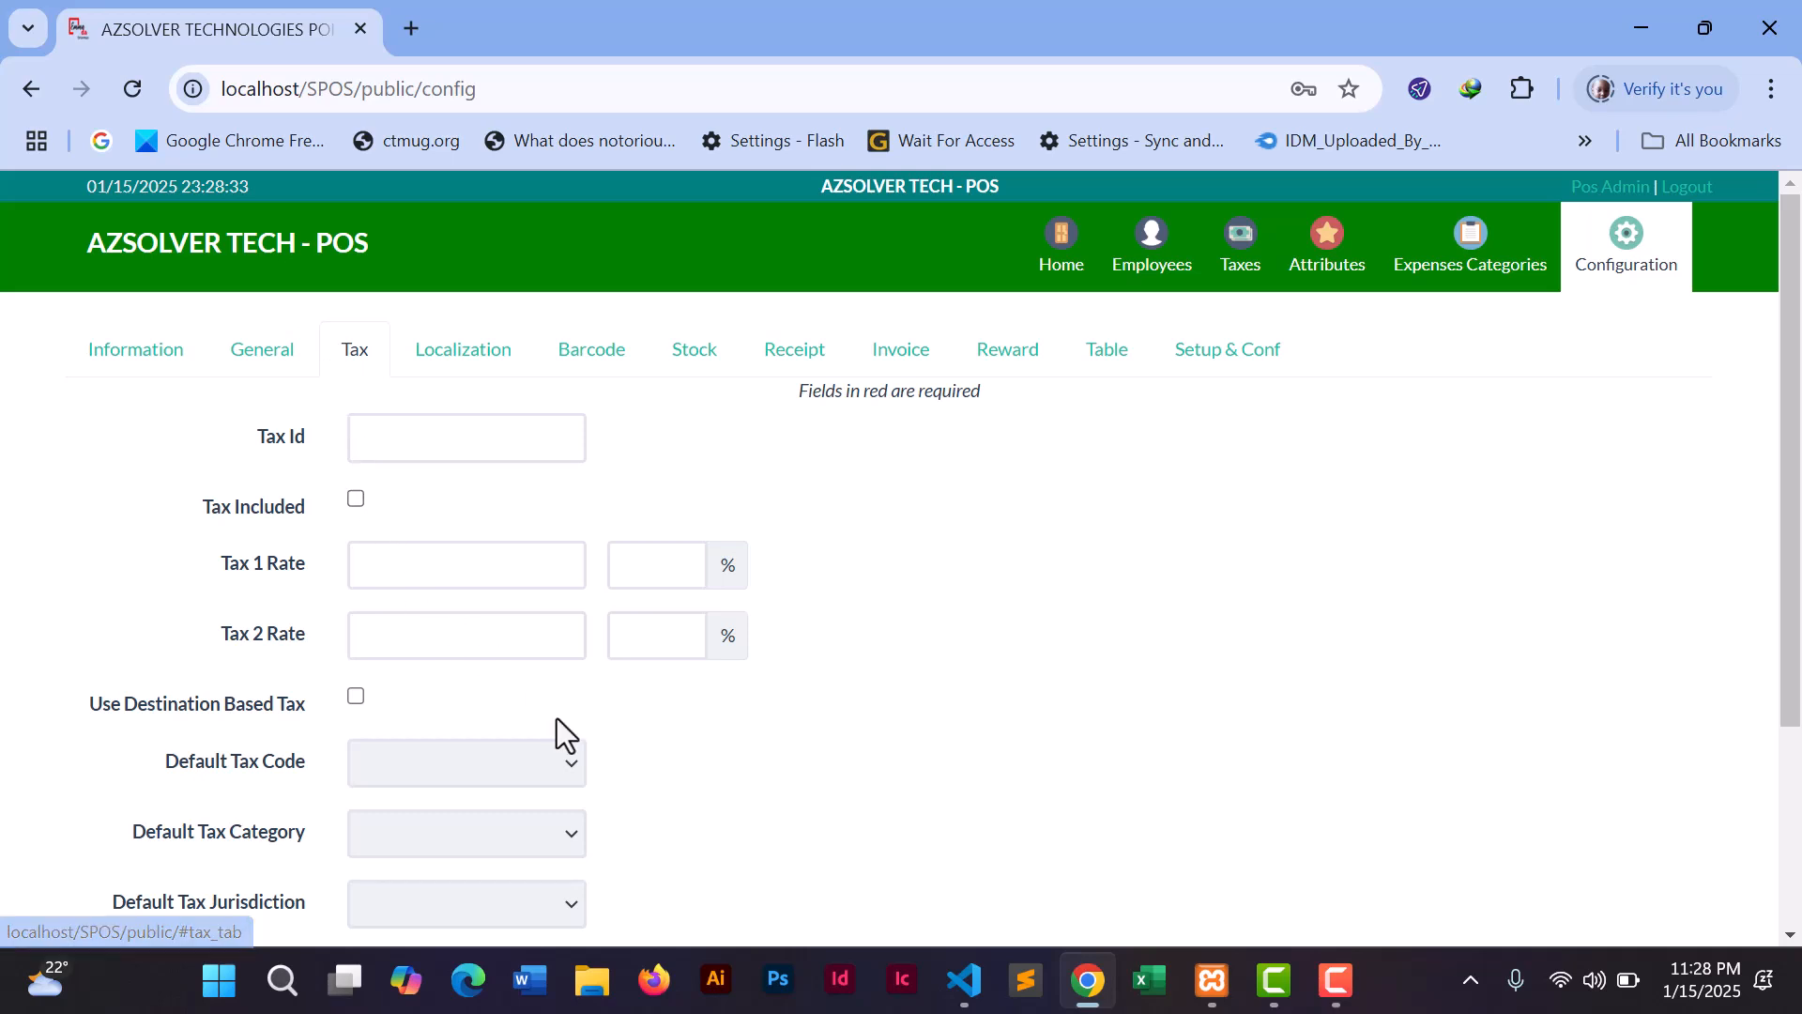
- In Localization, change the currency code from USD to UGX
click(462, 374)
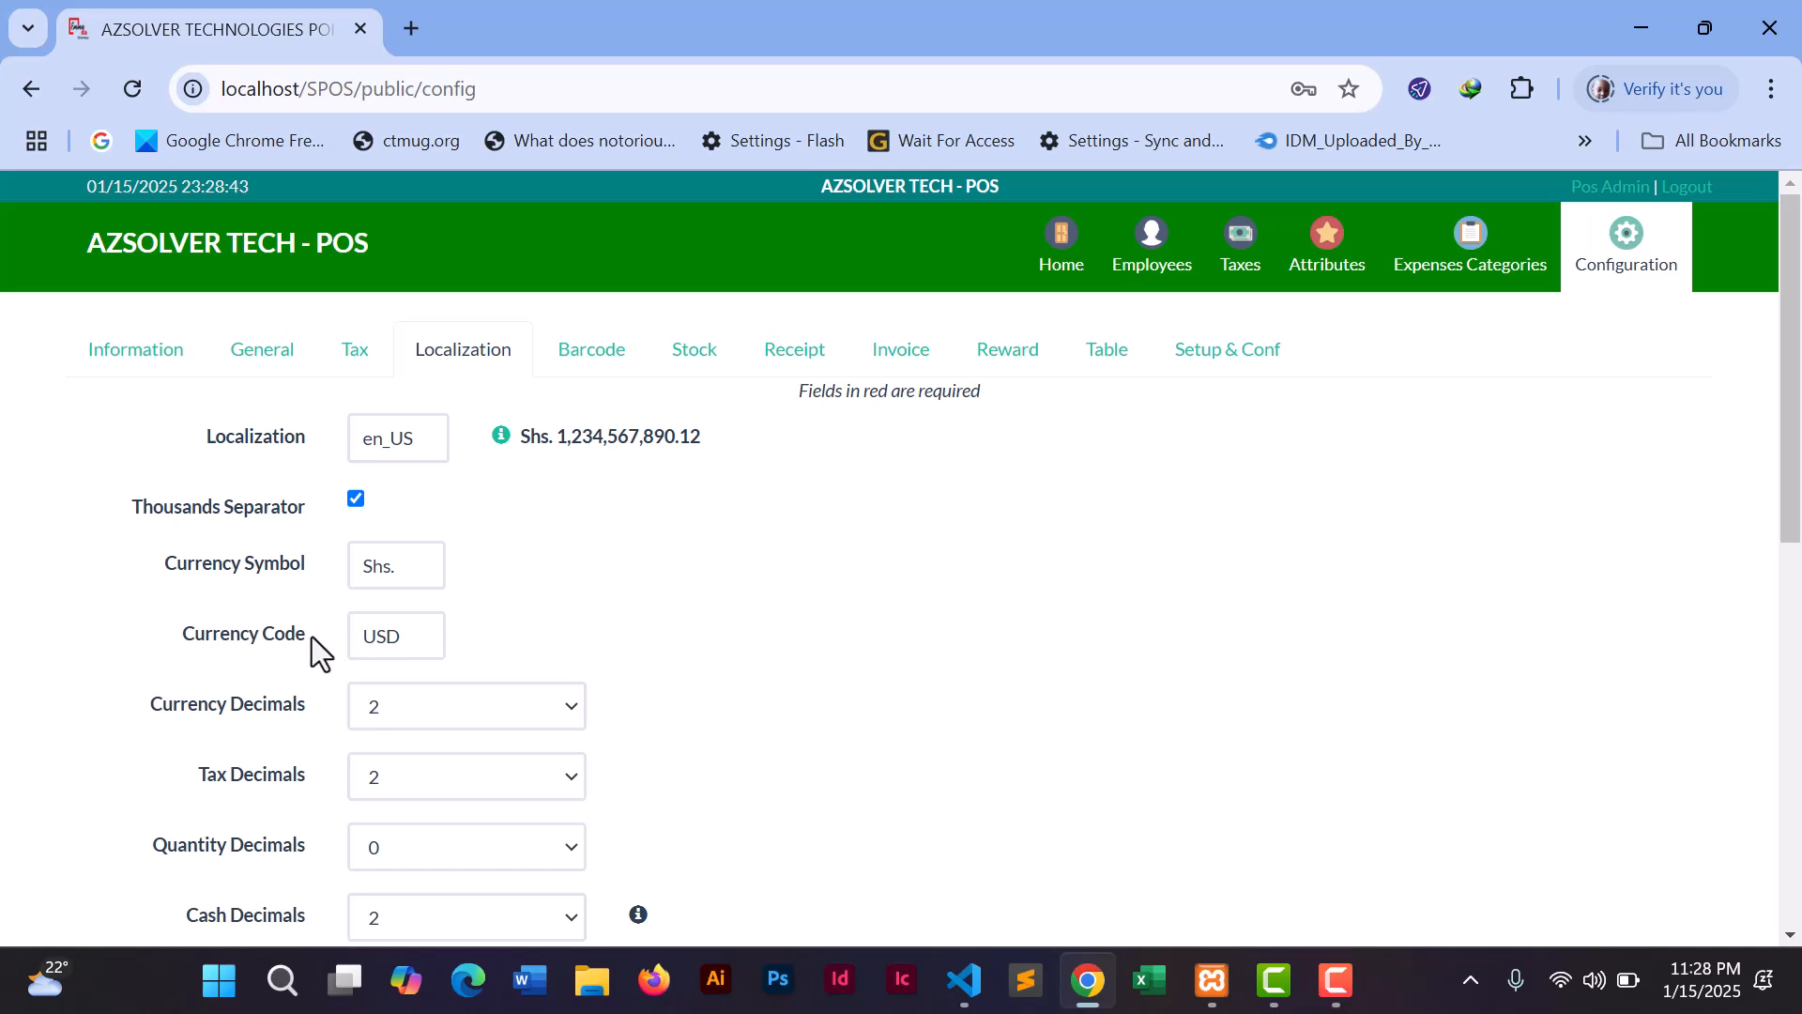
drag(402, 635, 352, 635)
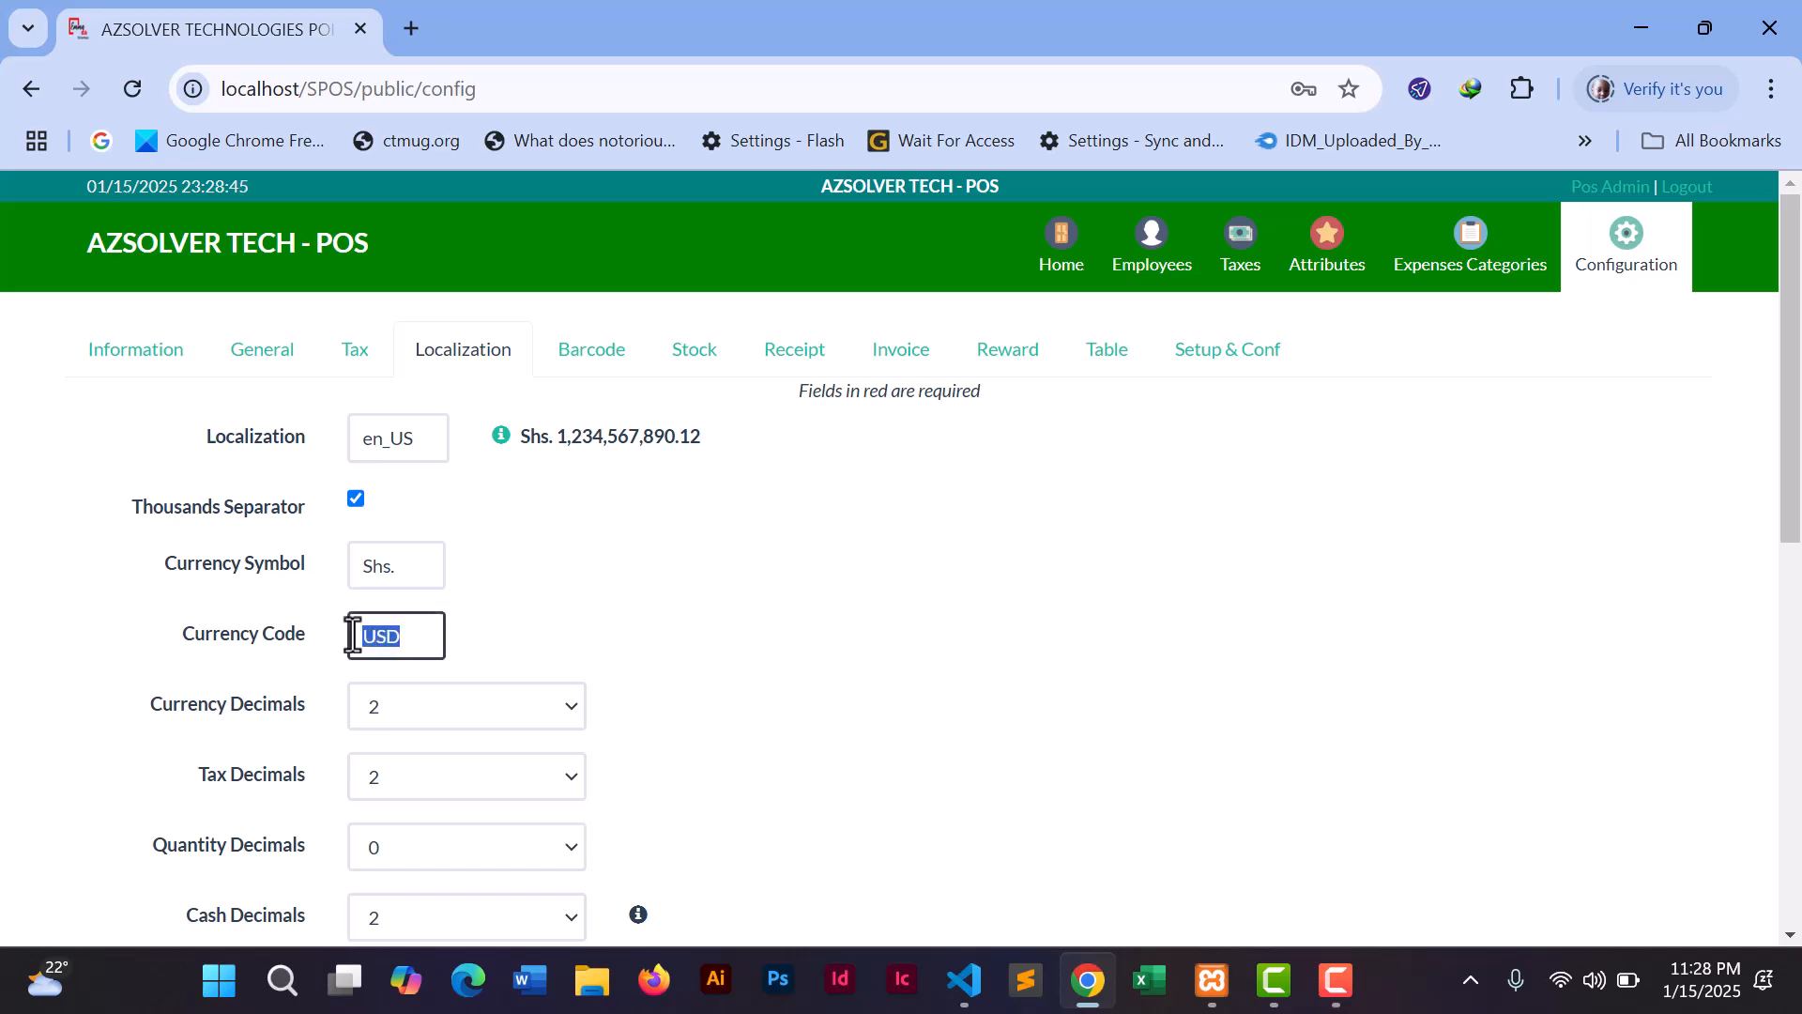
text(UGX.)
click(747, 652)
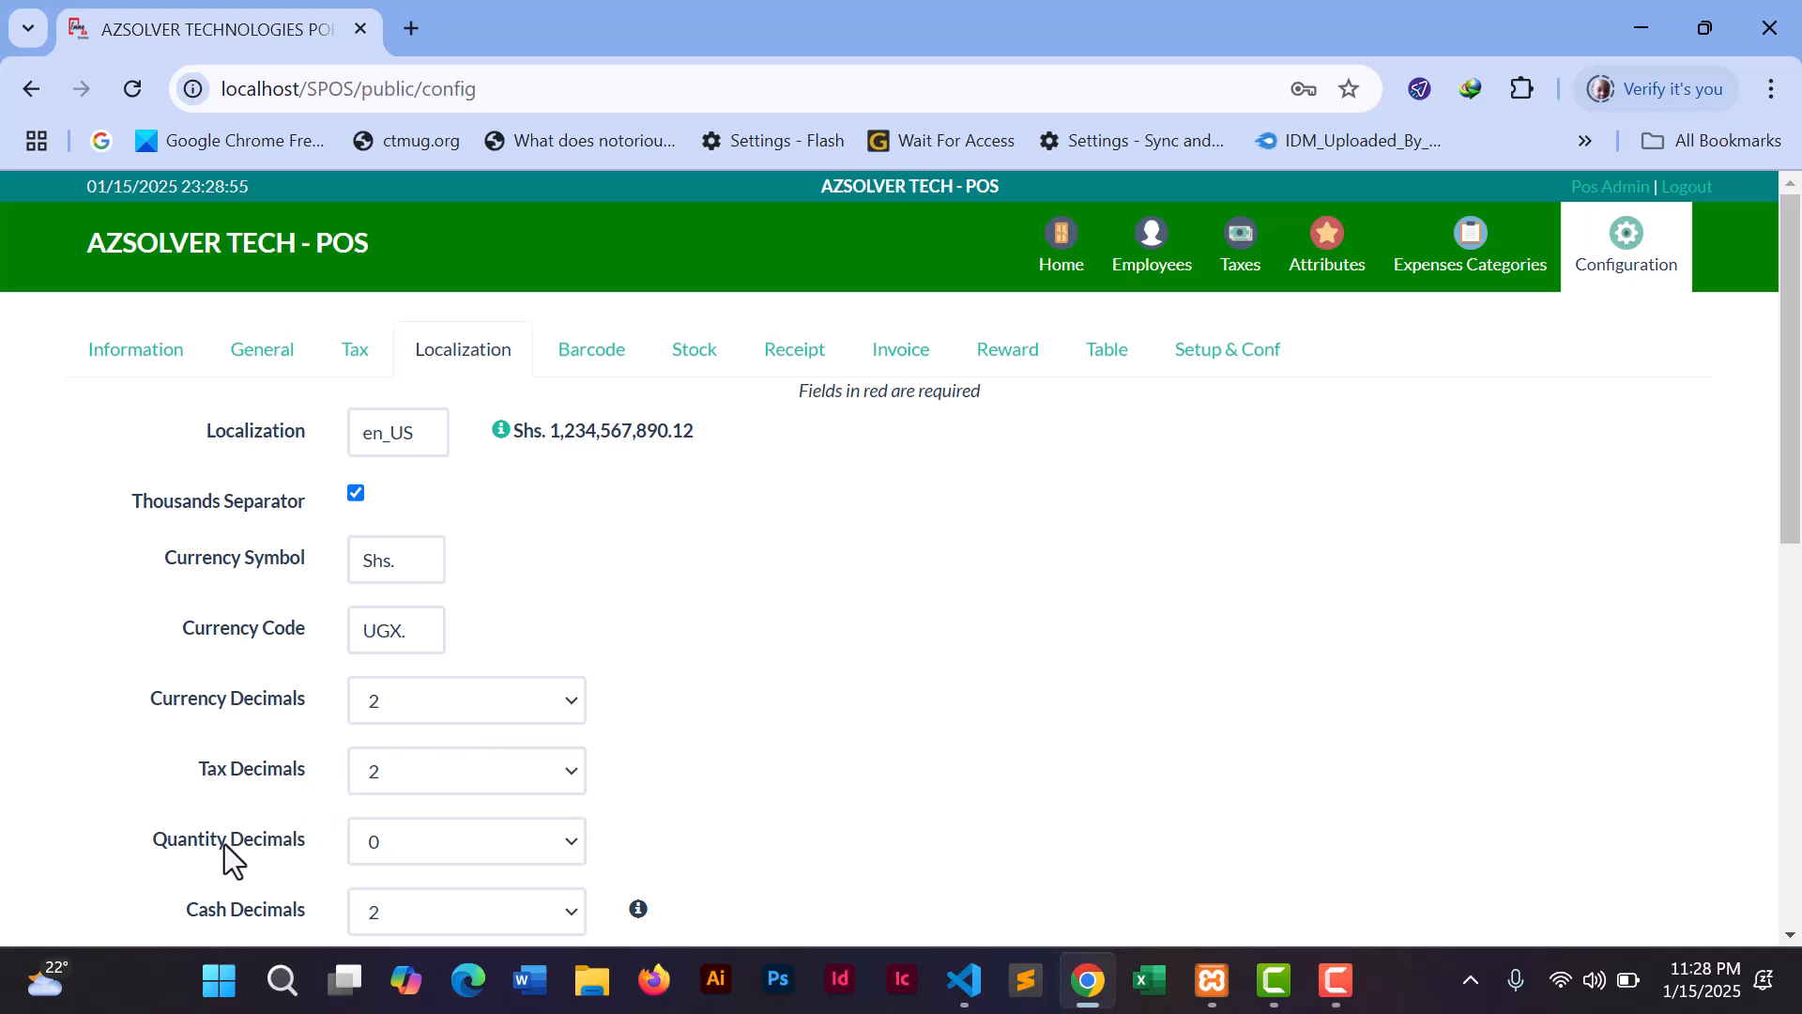
- Check the payment options order, leaving it as Cash / Debit Card / Credit Card
drag(1790, 488, 1774, 624)
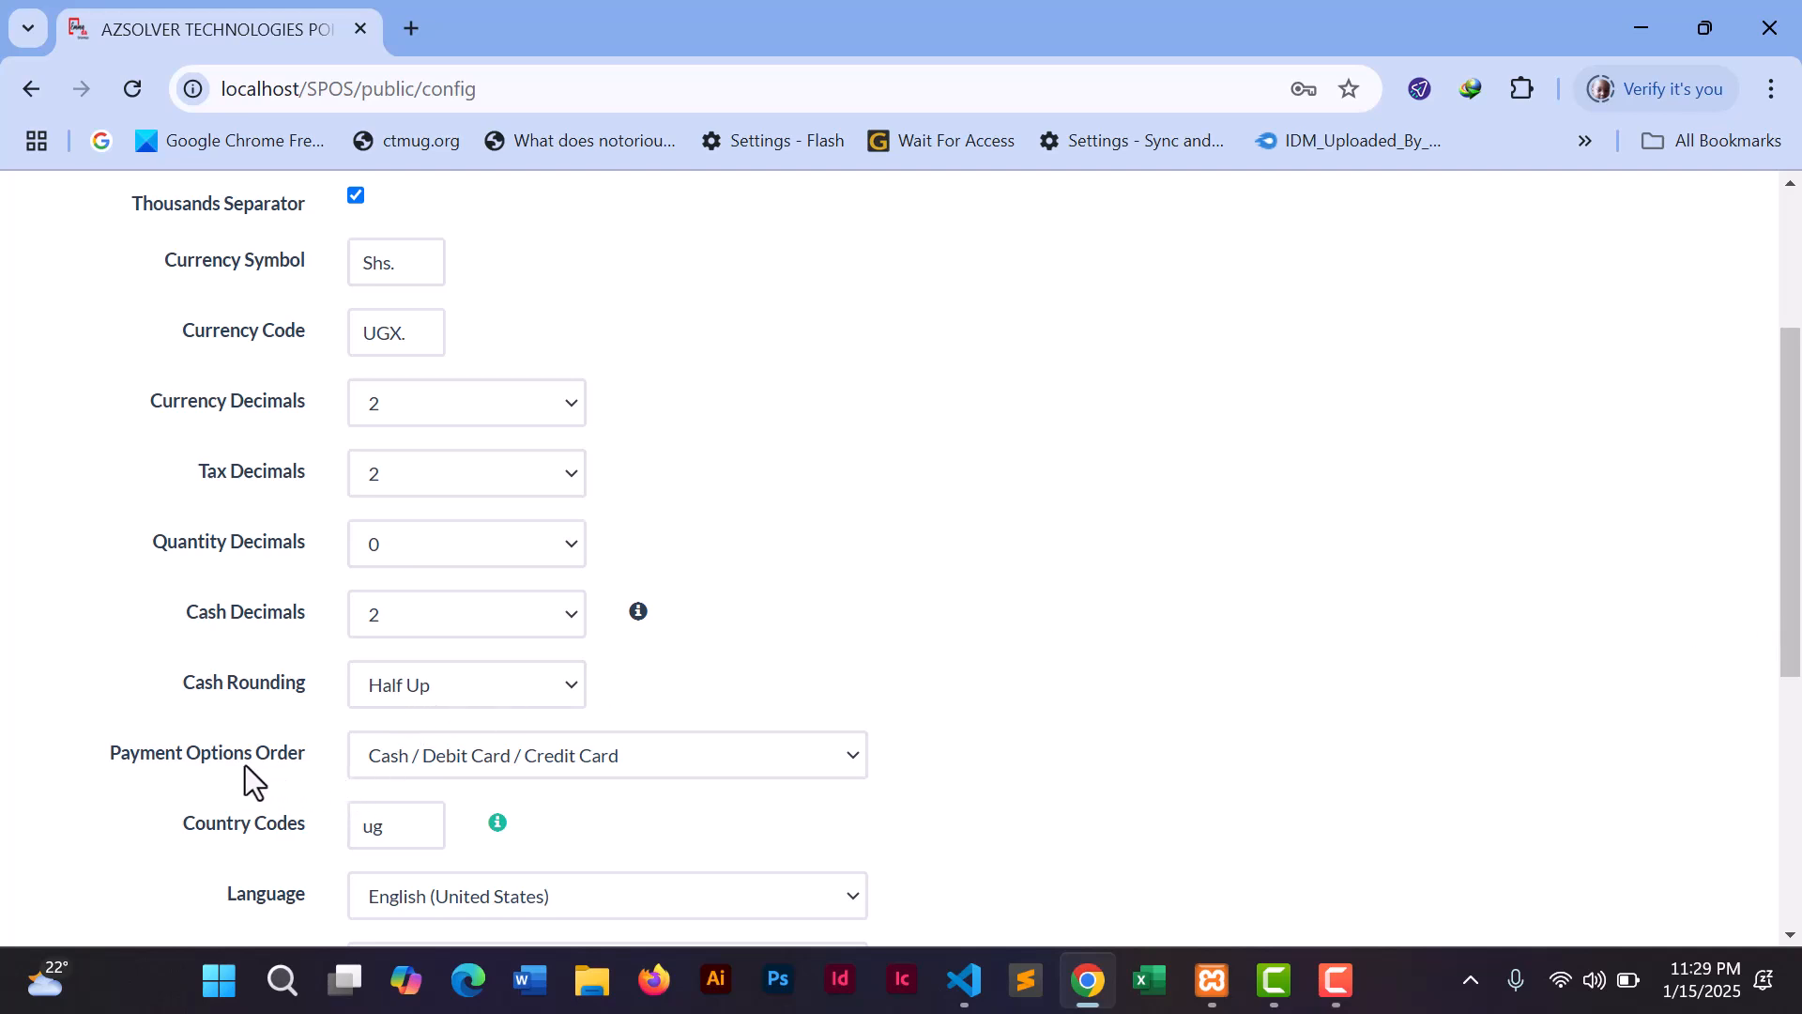
click(430, 752)
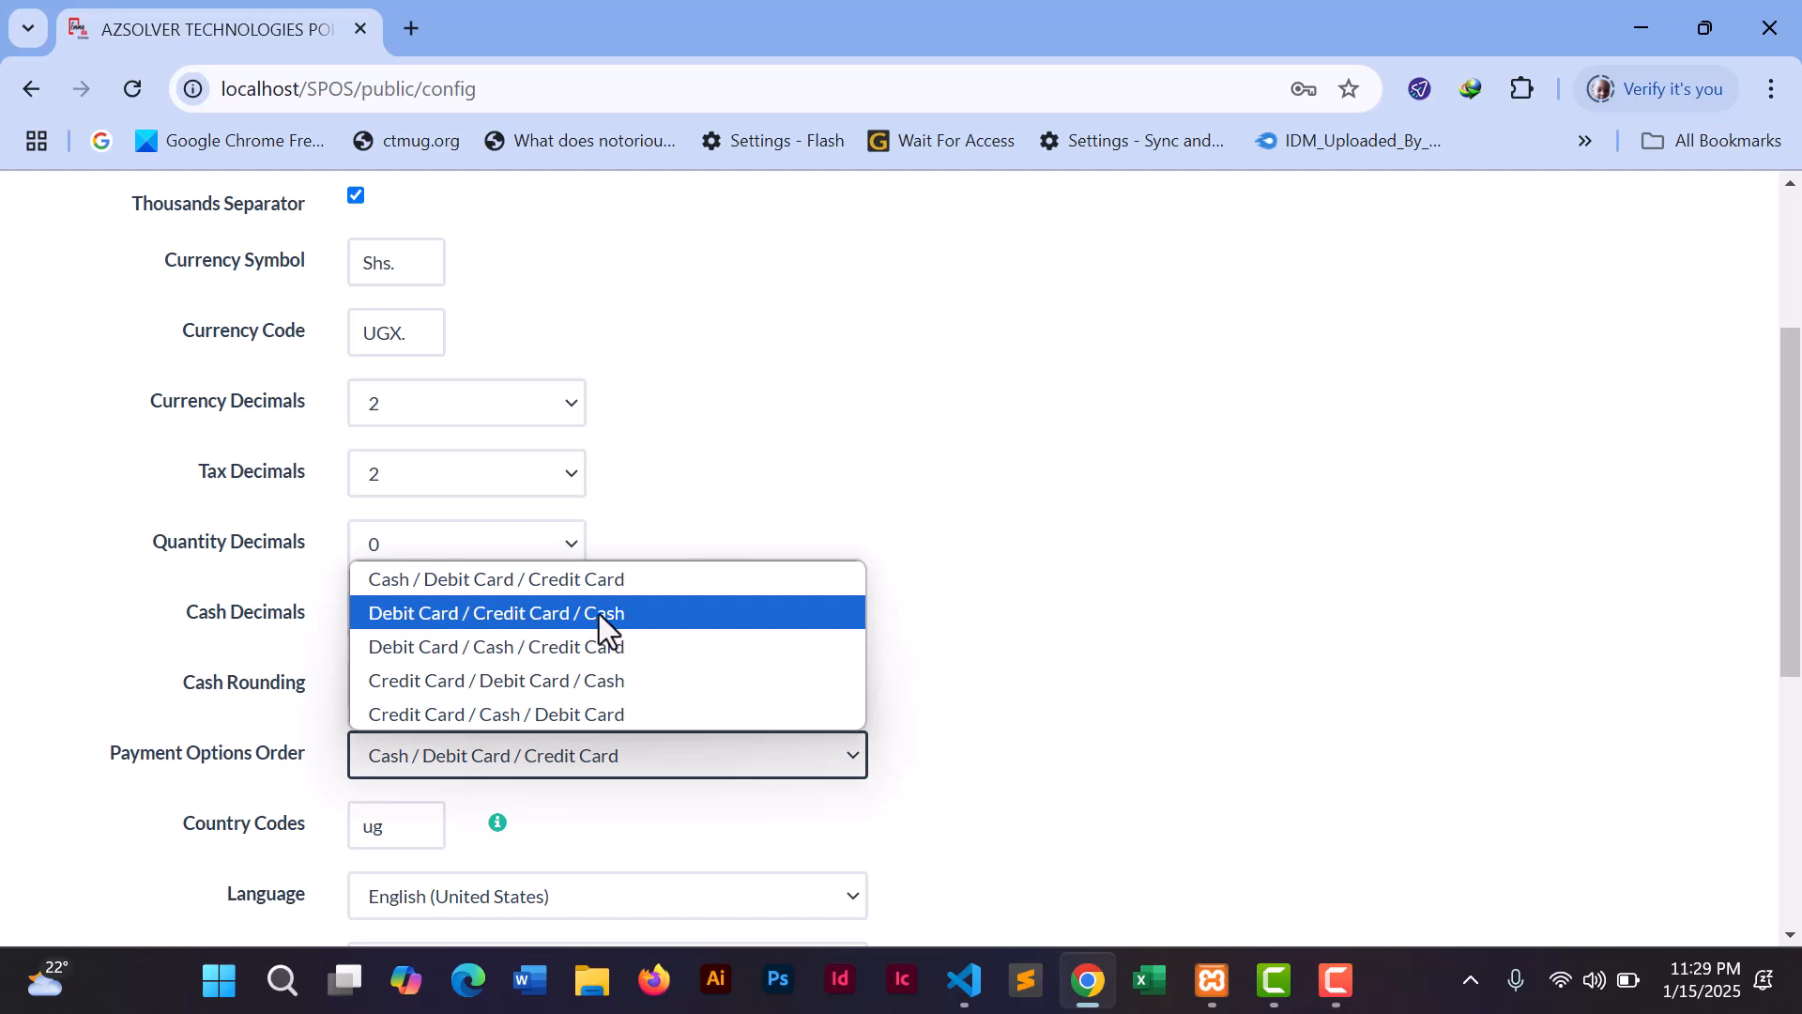
click(999, 561)
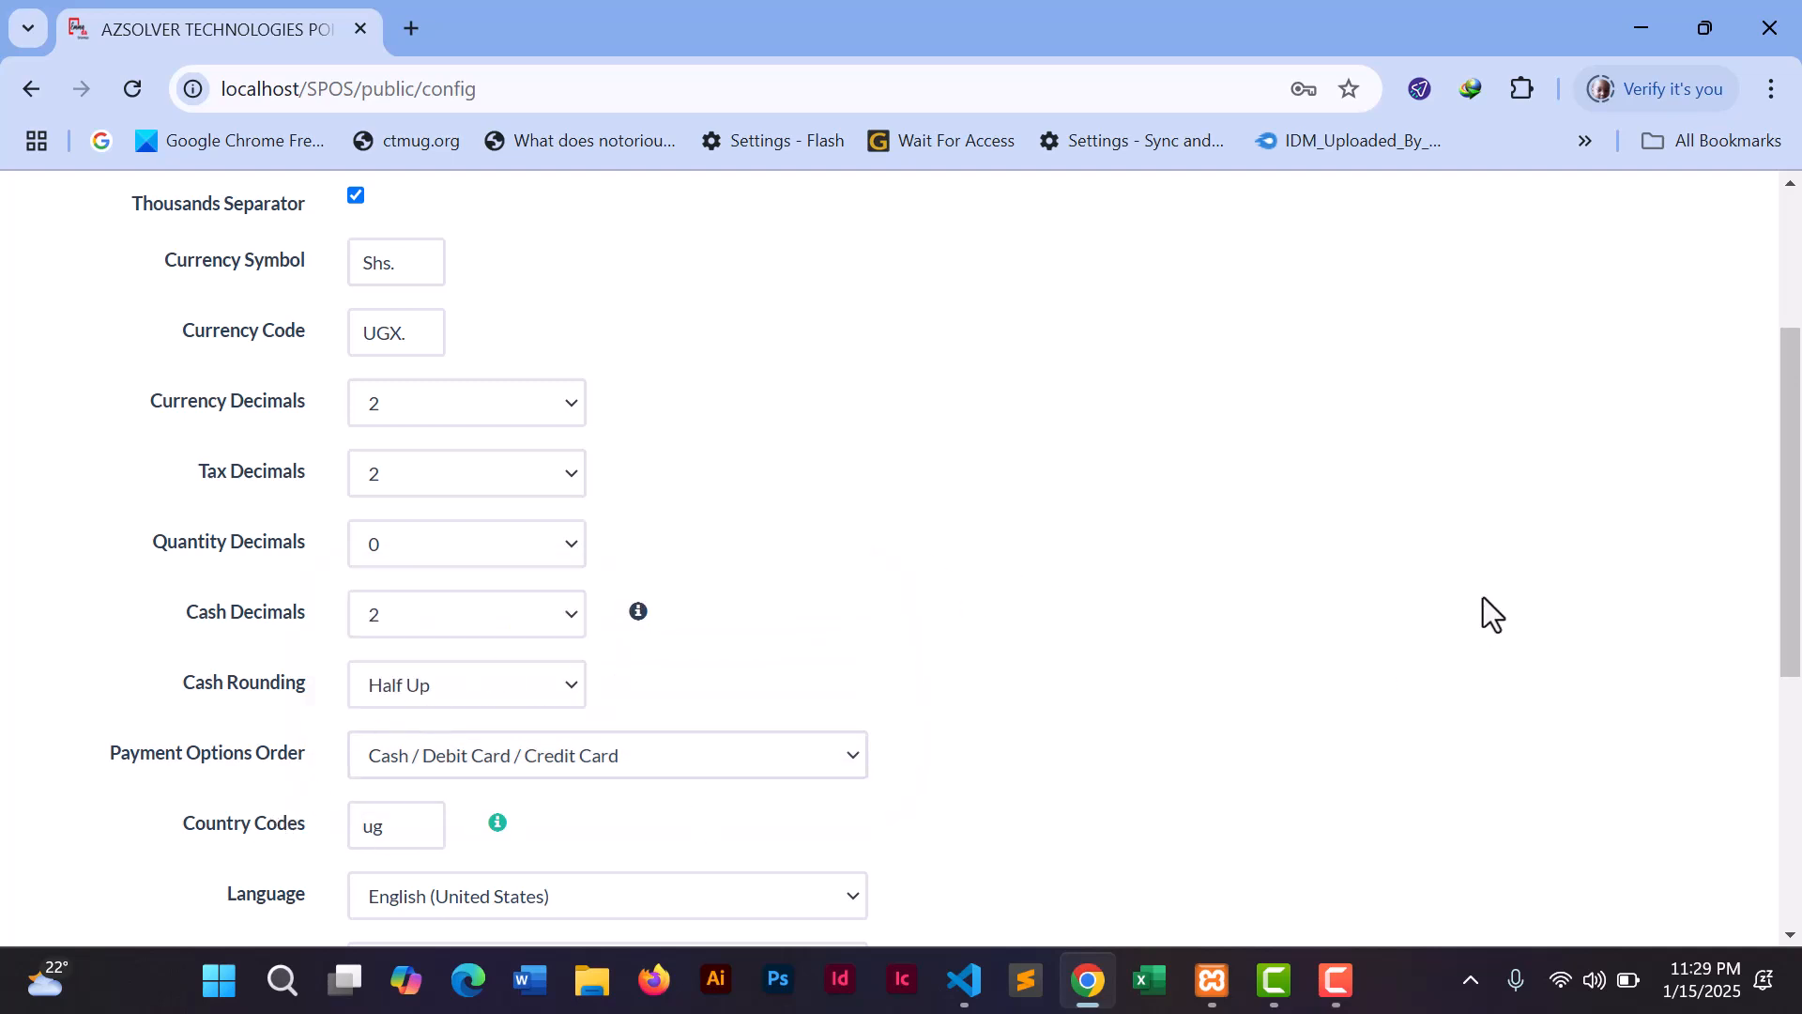
drag(1790, 475, 1777, 354)
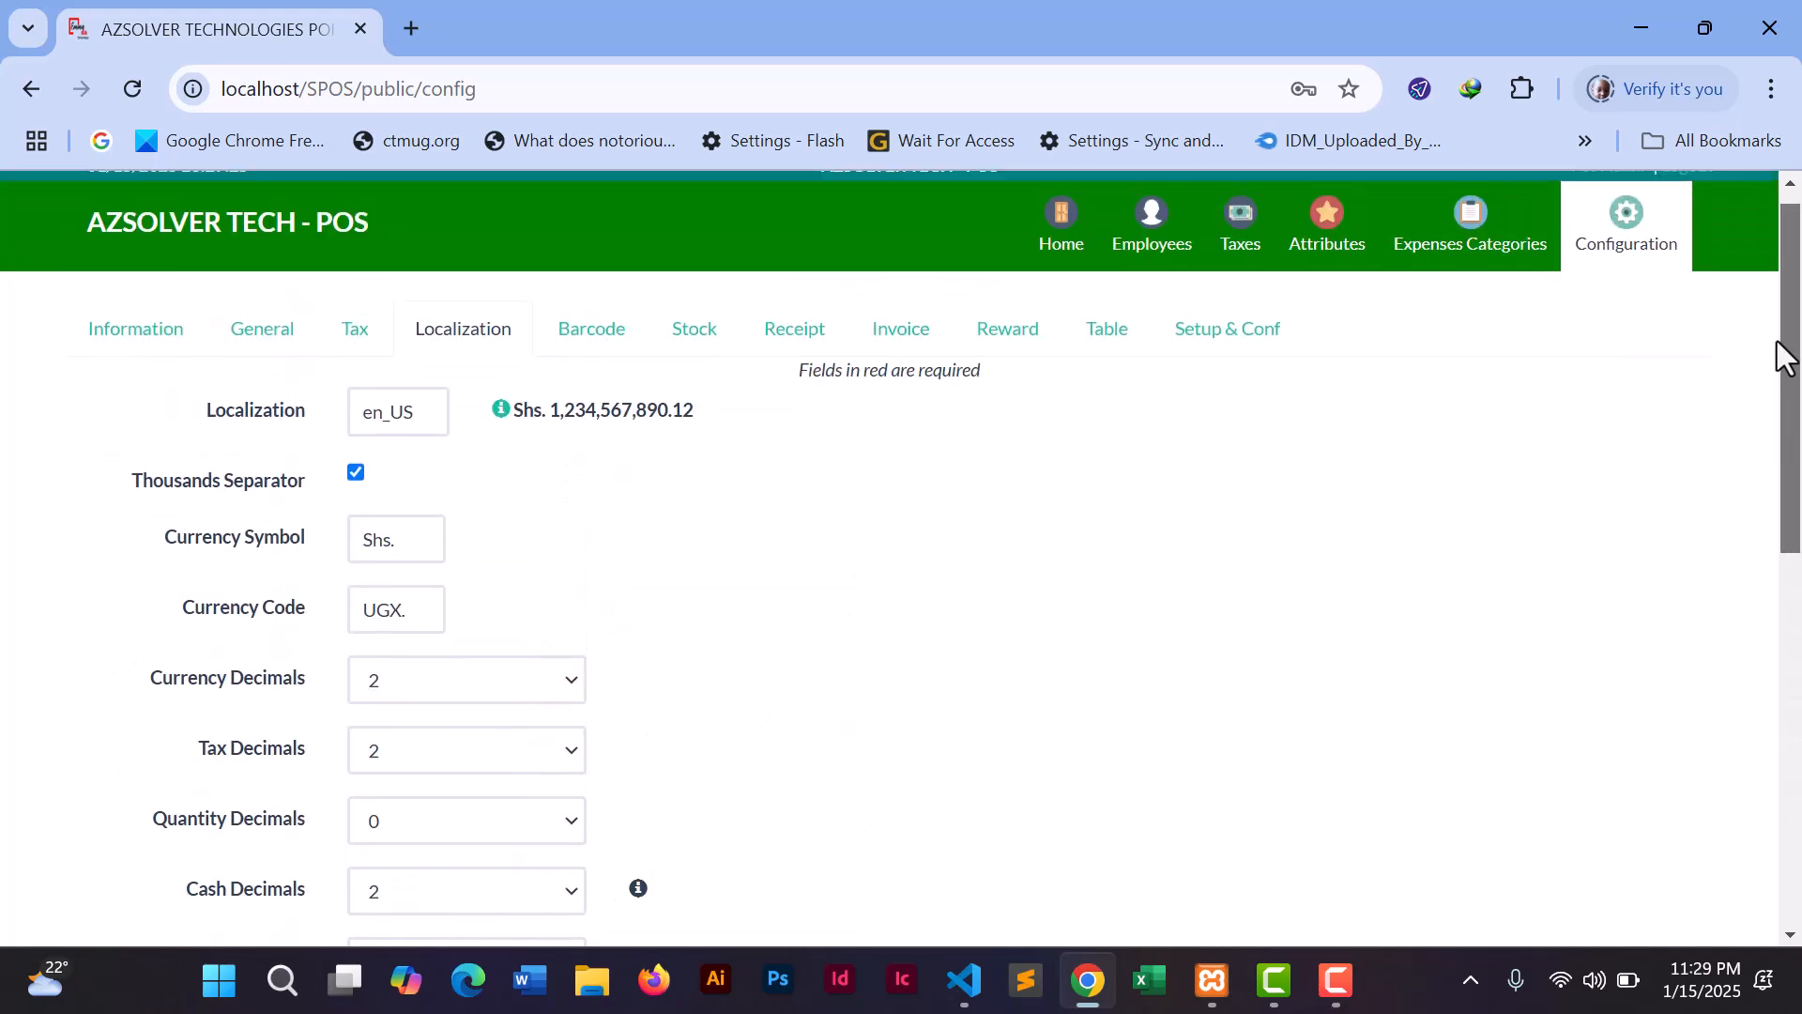
- Open the Barcode settings, keeping Code 39 as the barcode type
click(606, 355)
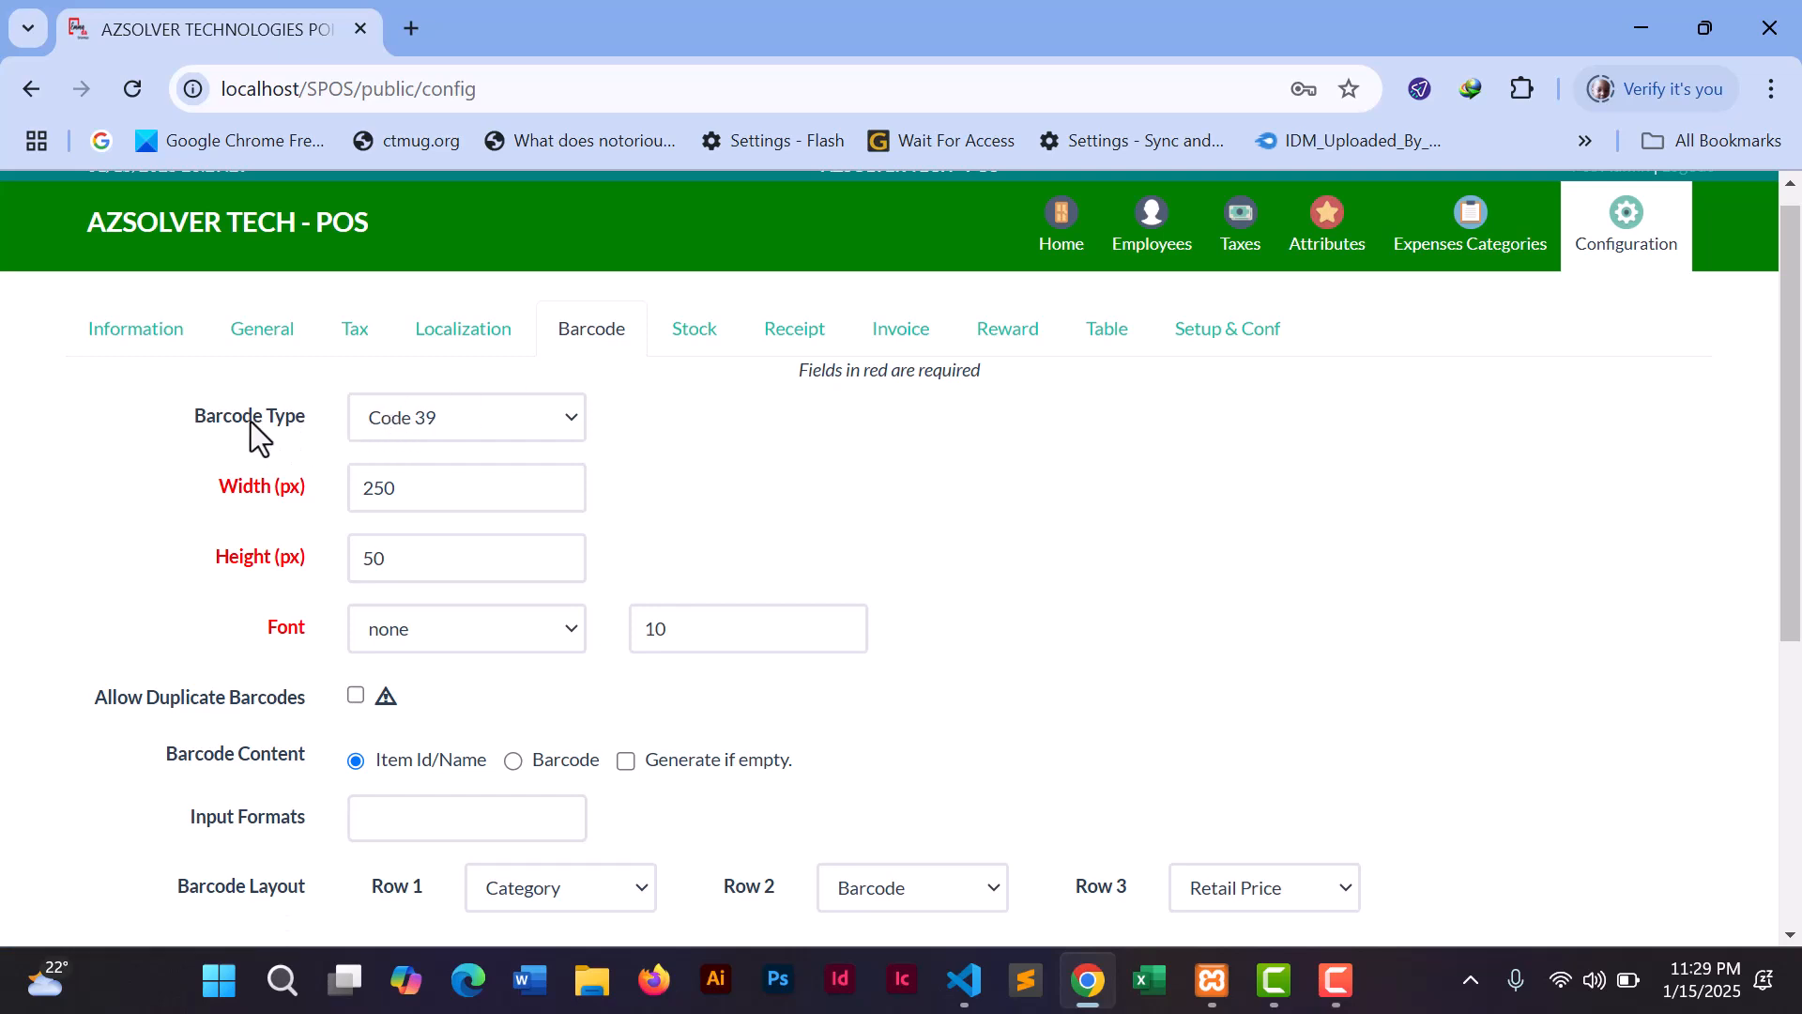
click(459, 426)
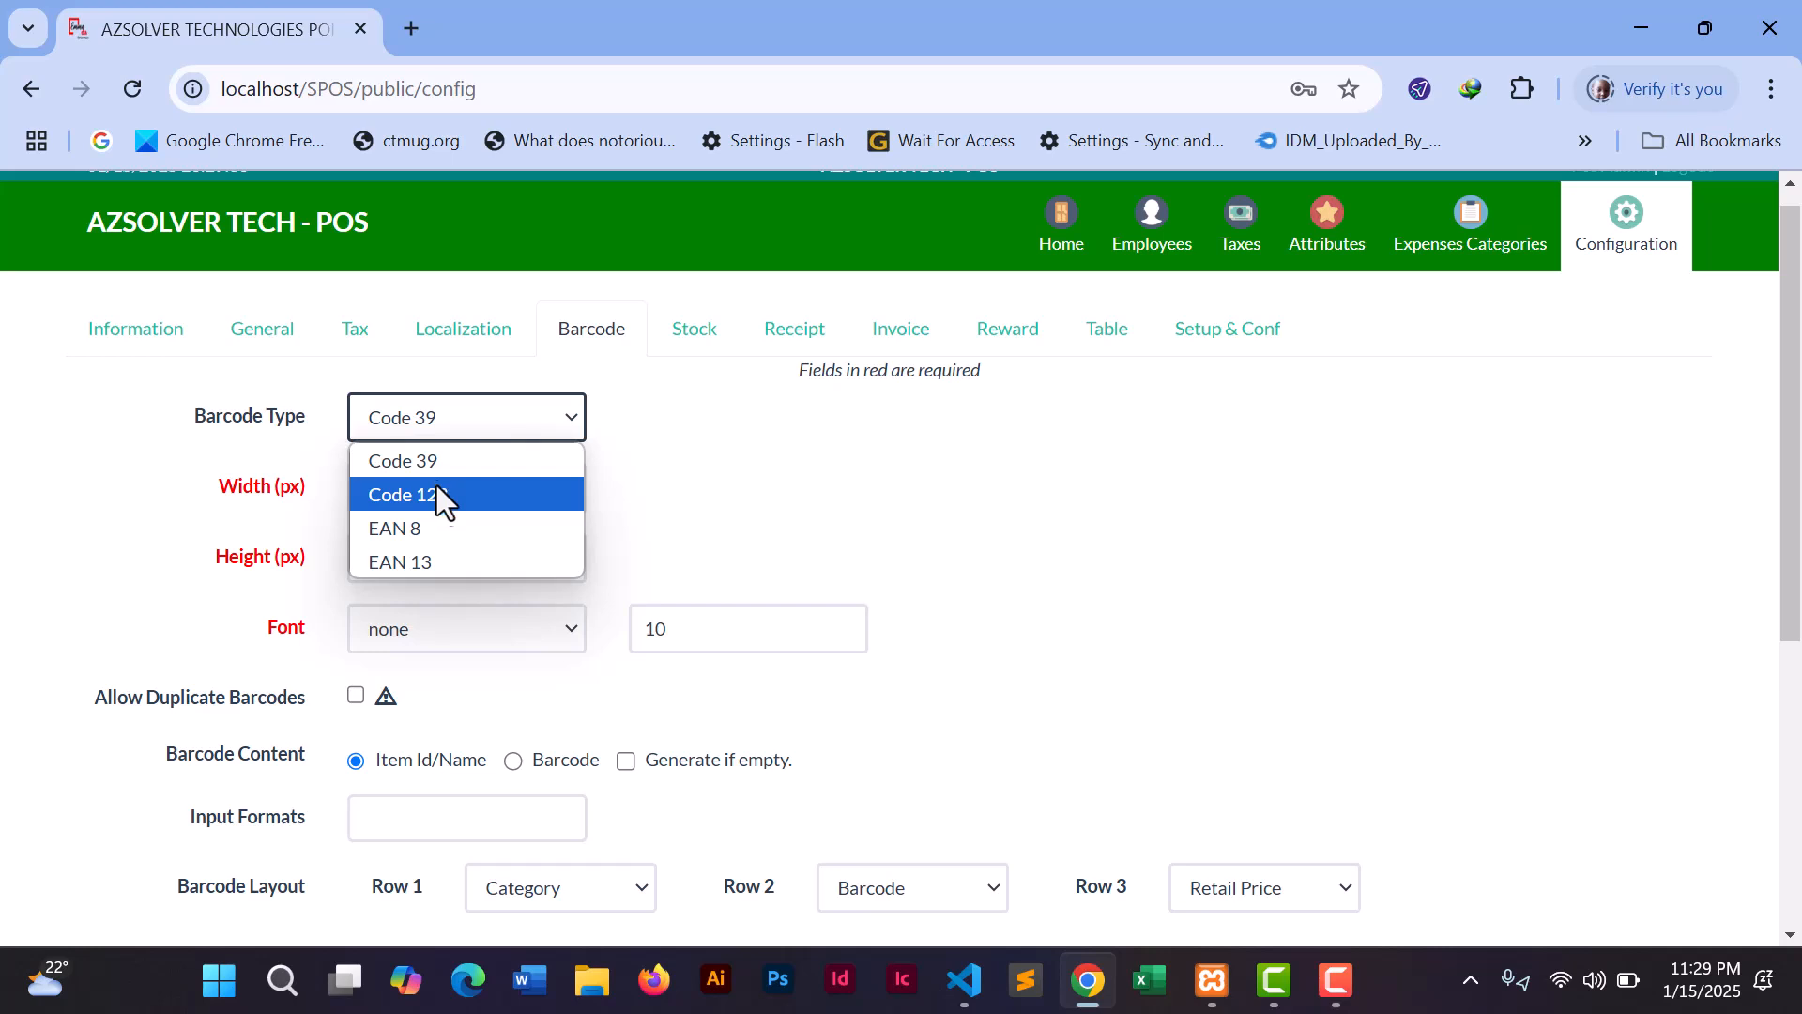
click(680, 471)
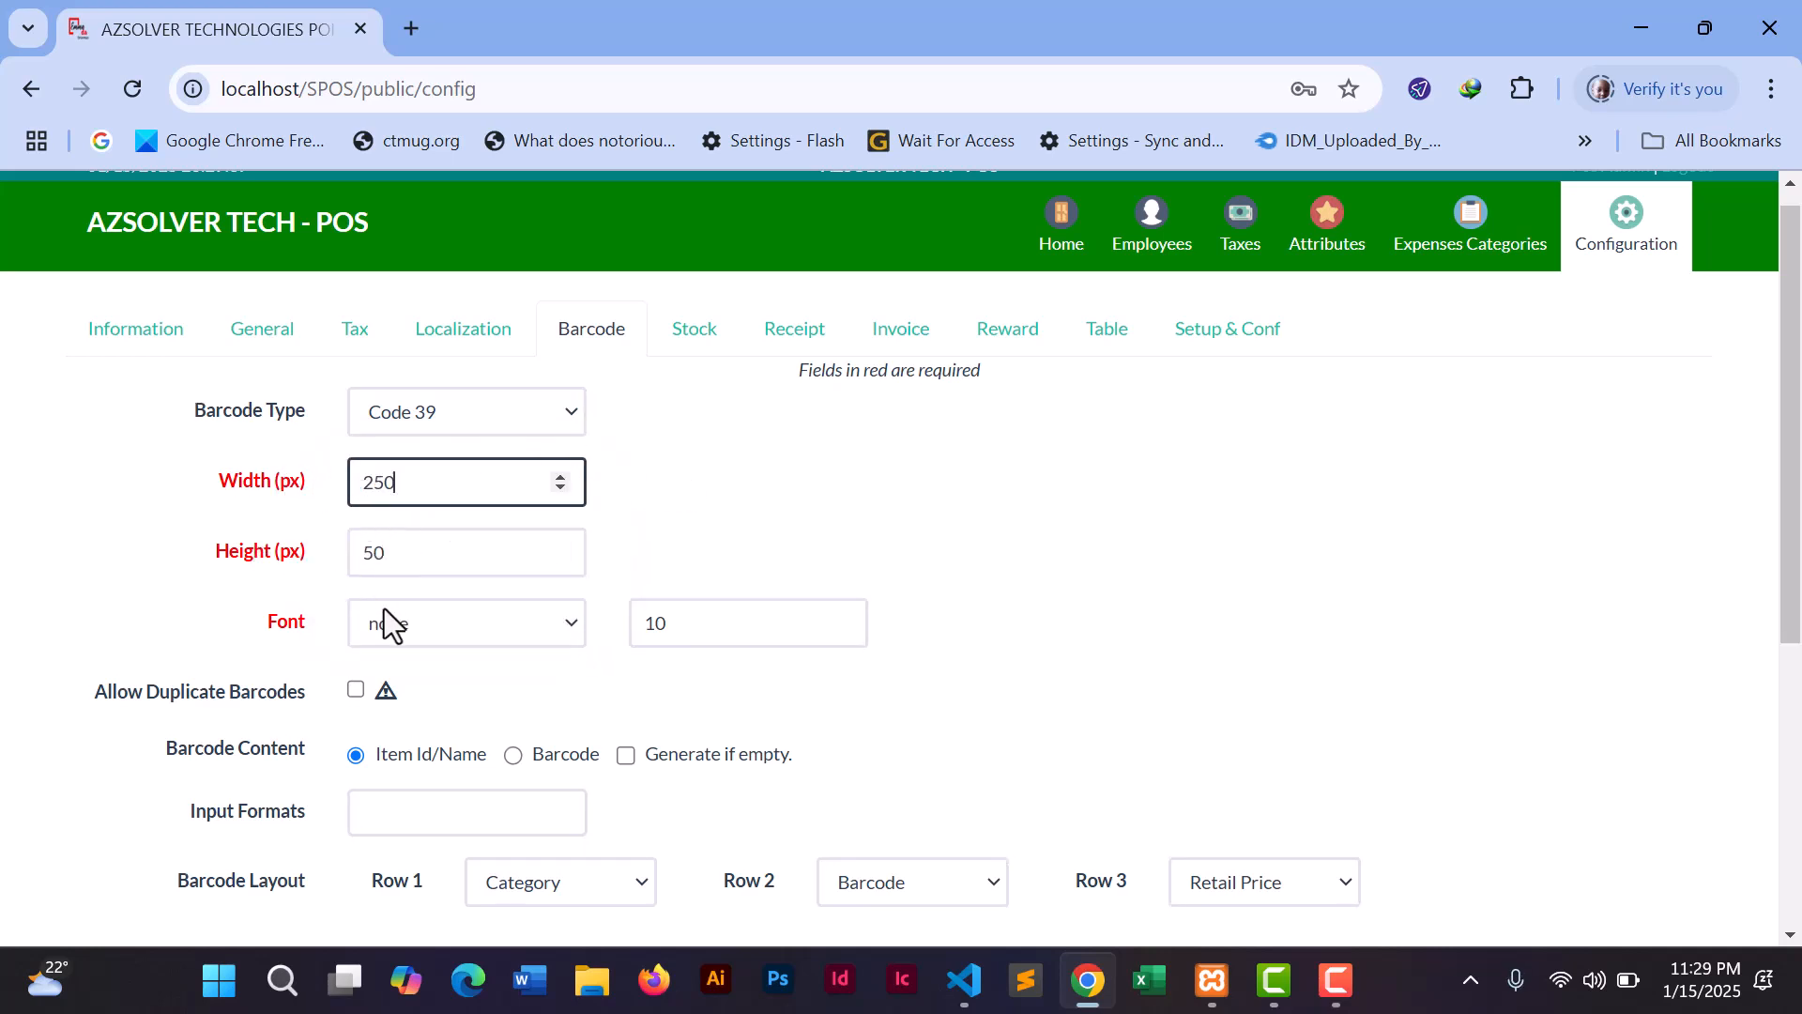
- Set the barcode font to fontawesome-webfont.ttf and scroll through the barcode settings
click(465, 629)
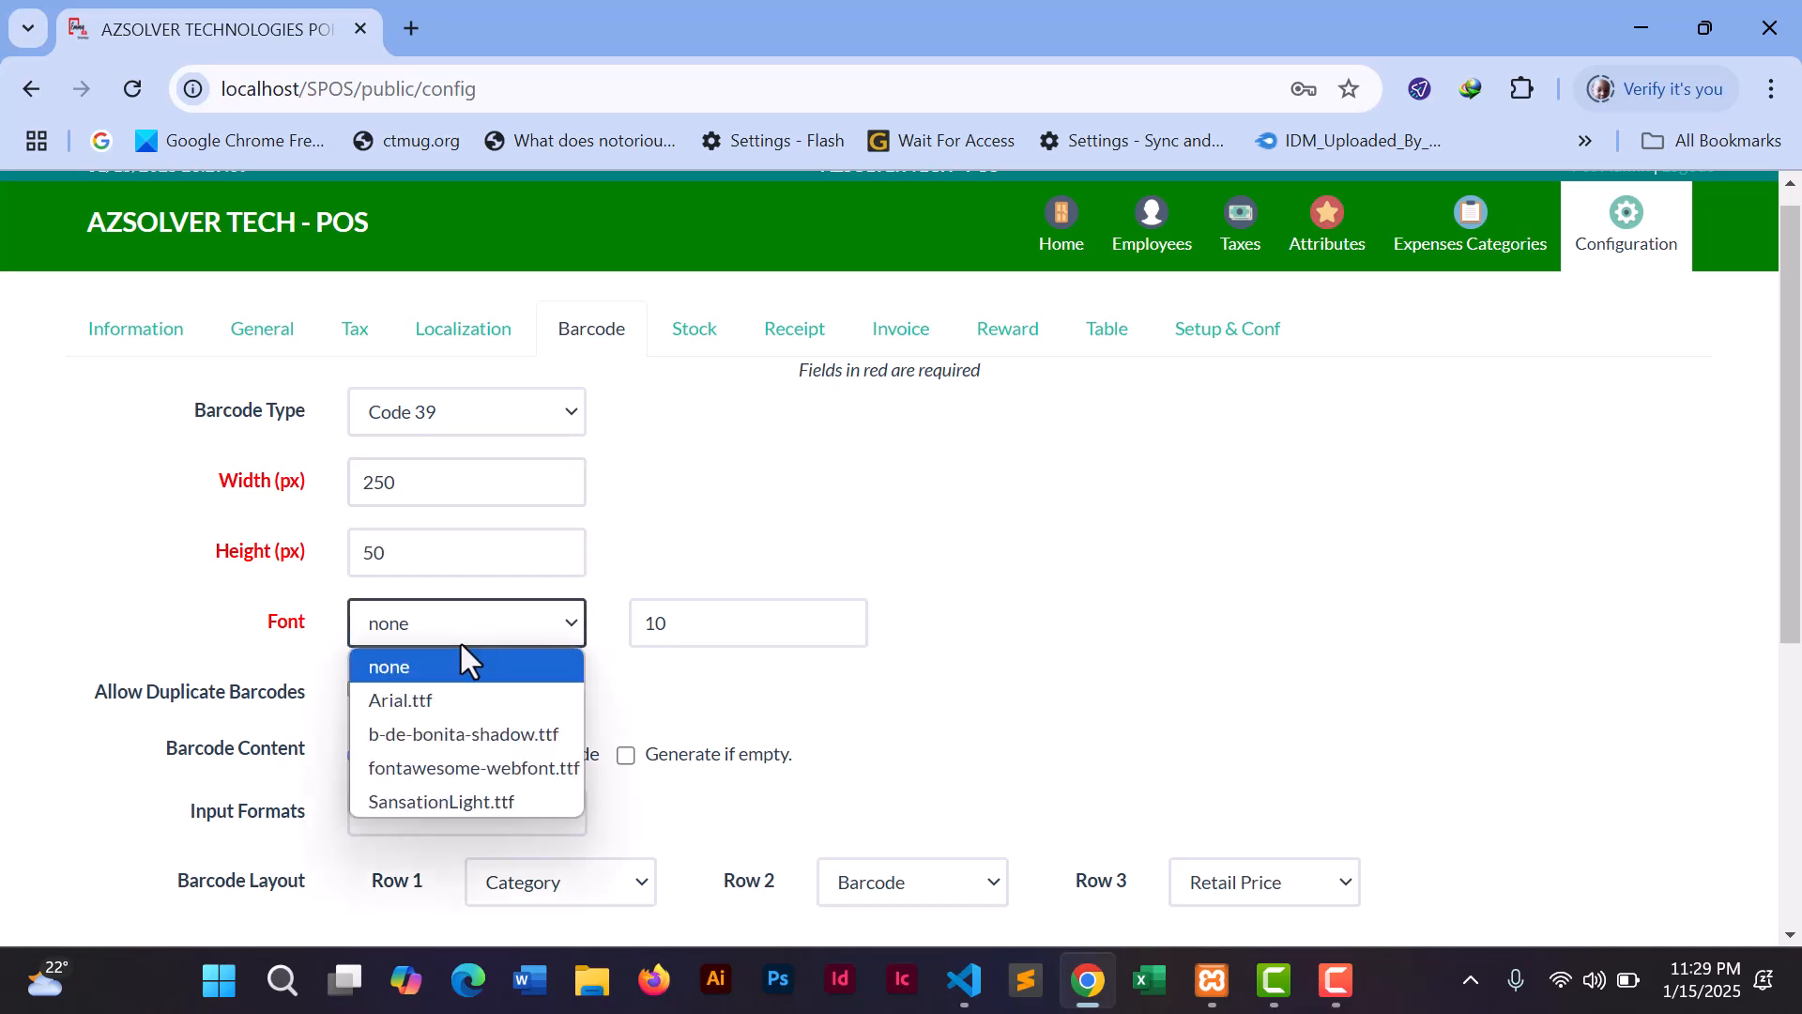
click(429, 698)
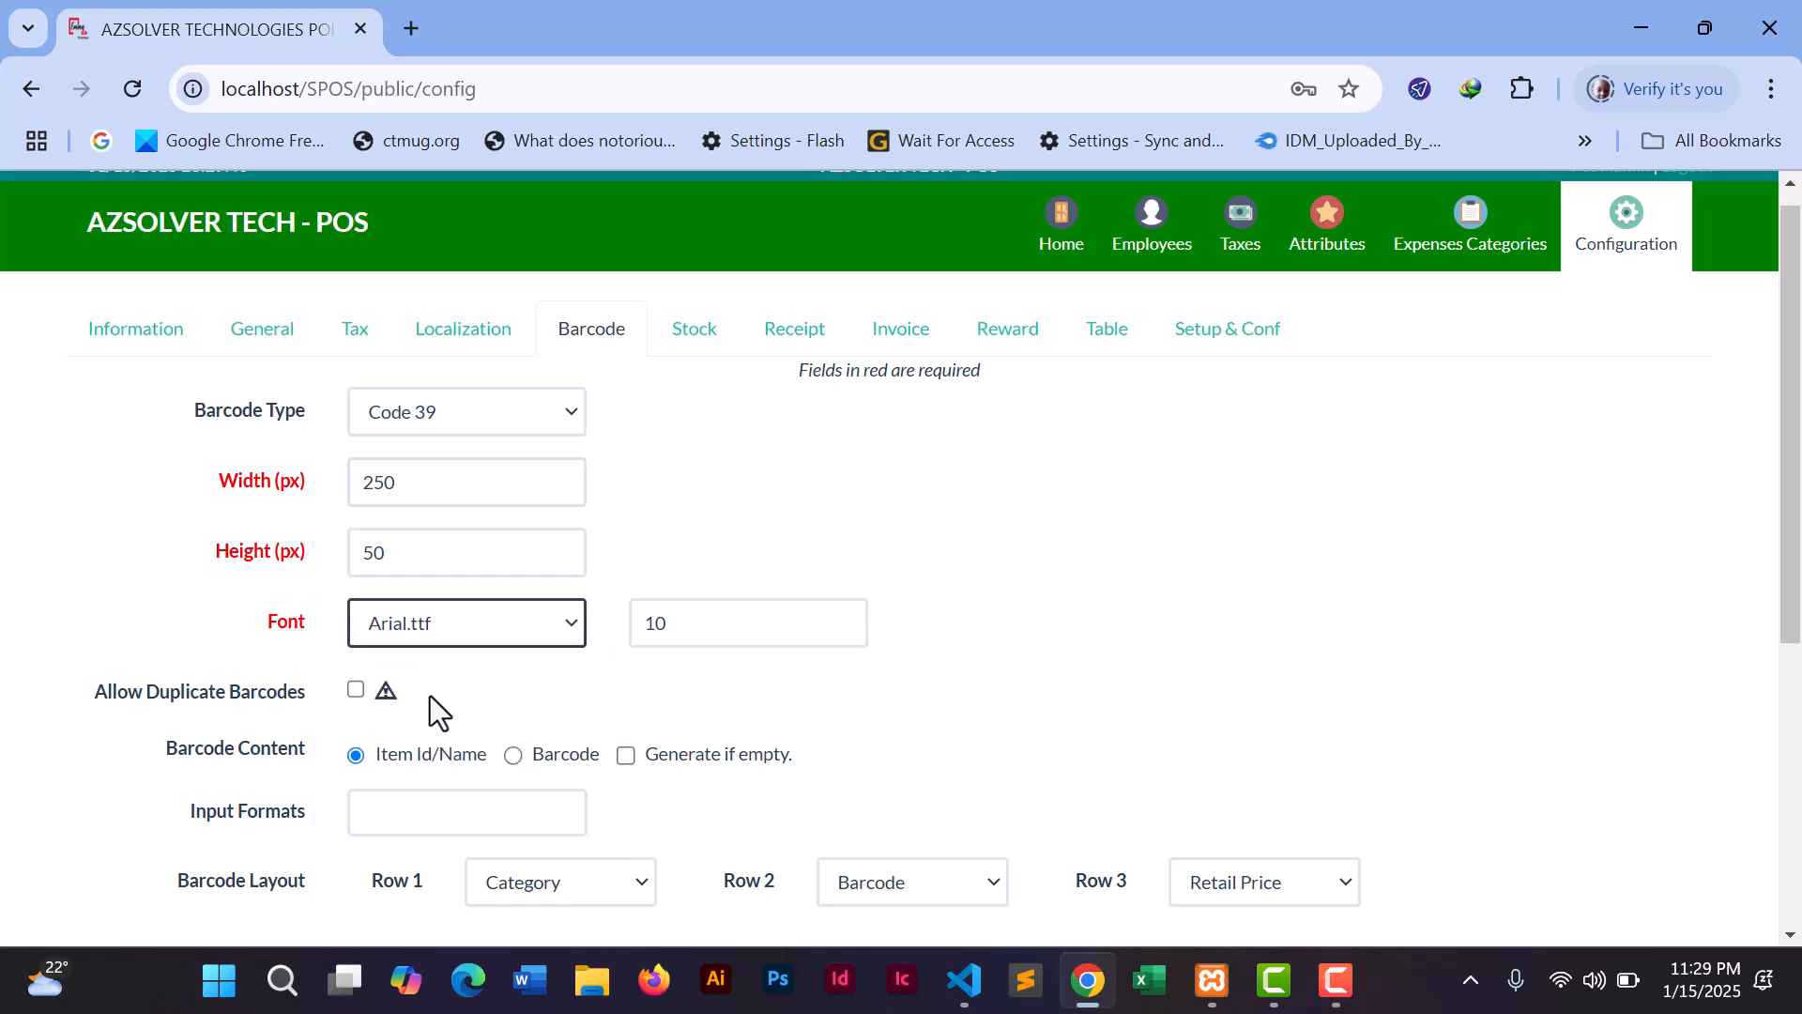
click(486, 624)
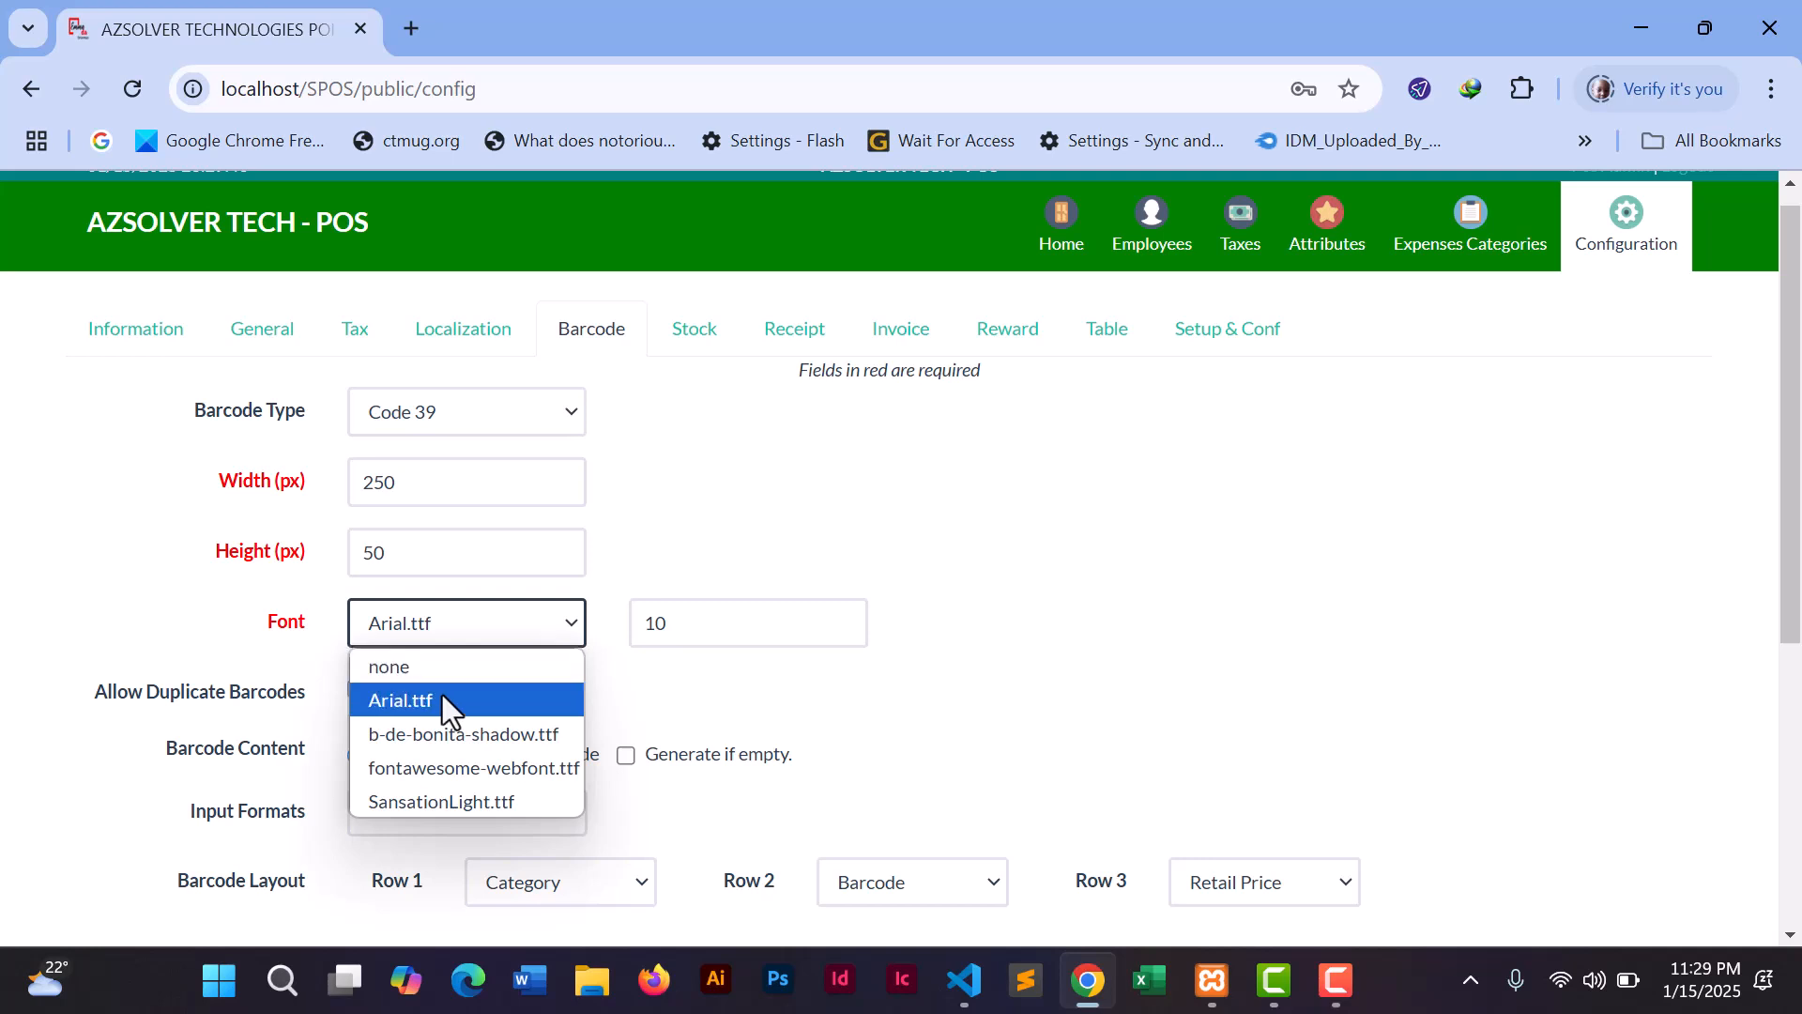
click(445, 765)
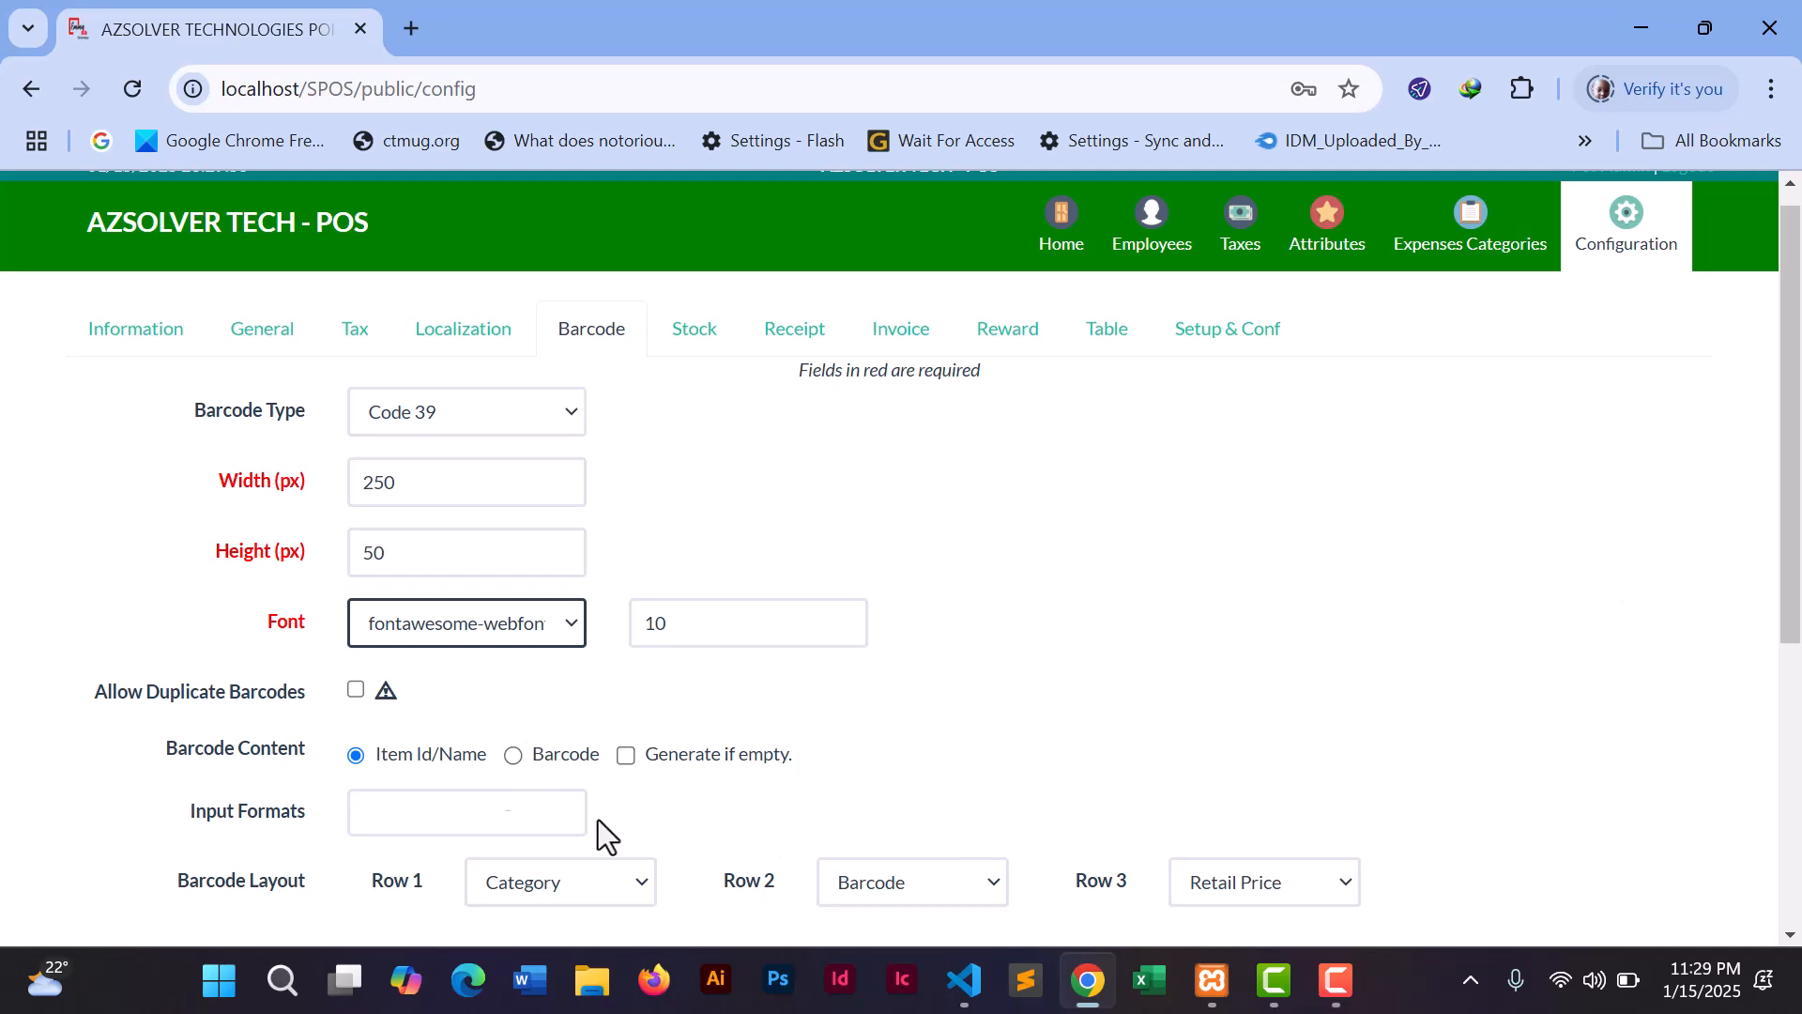
drag(1796, 563, 1727, 737)
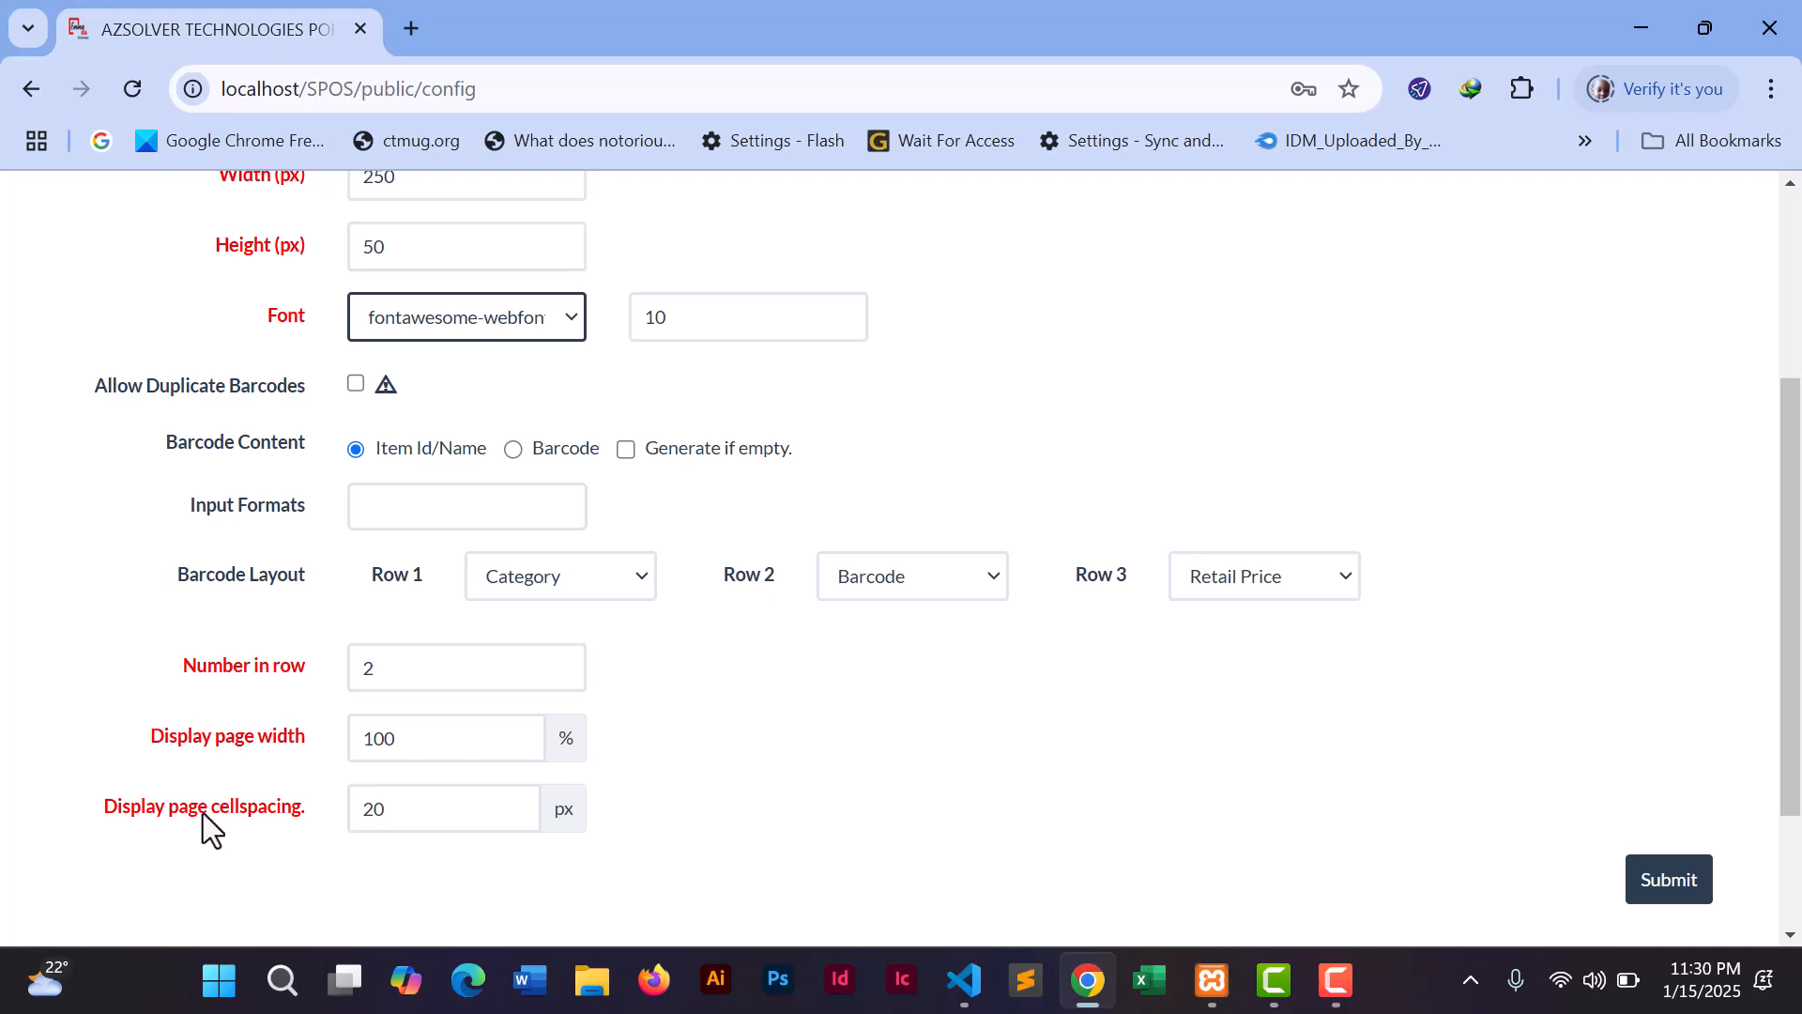
drag(1784, 657, 1774, 338)
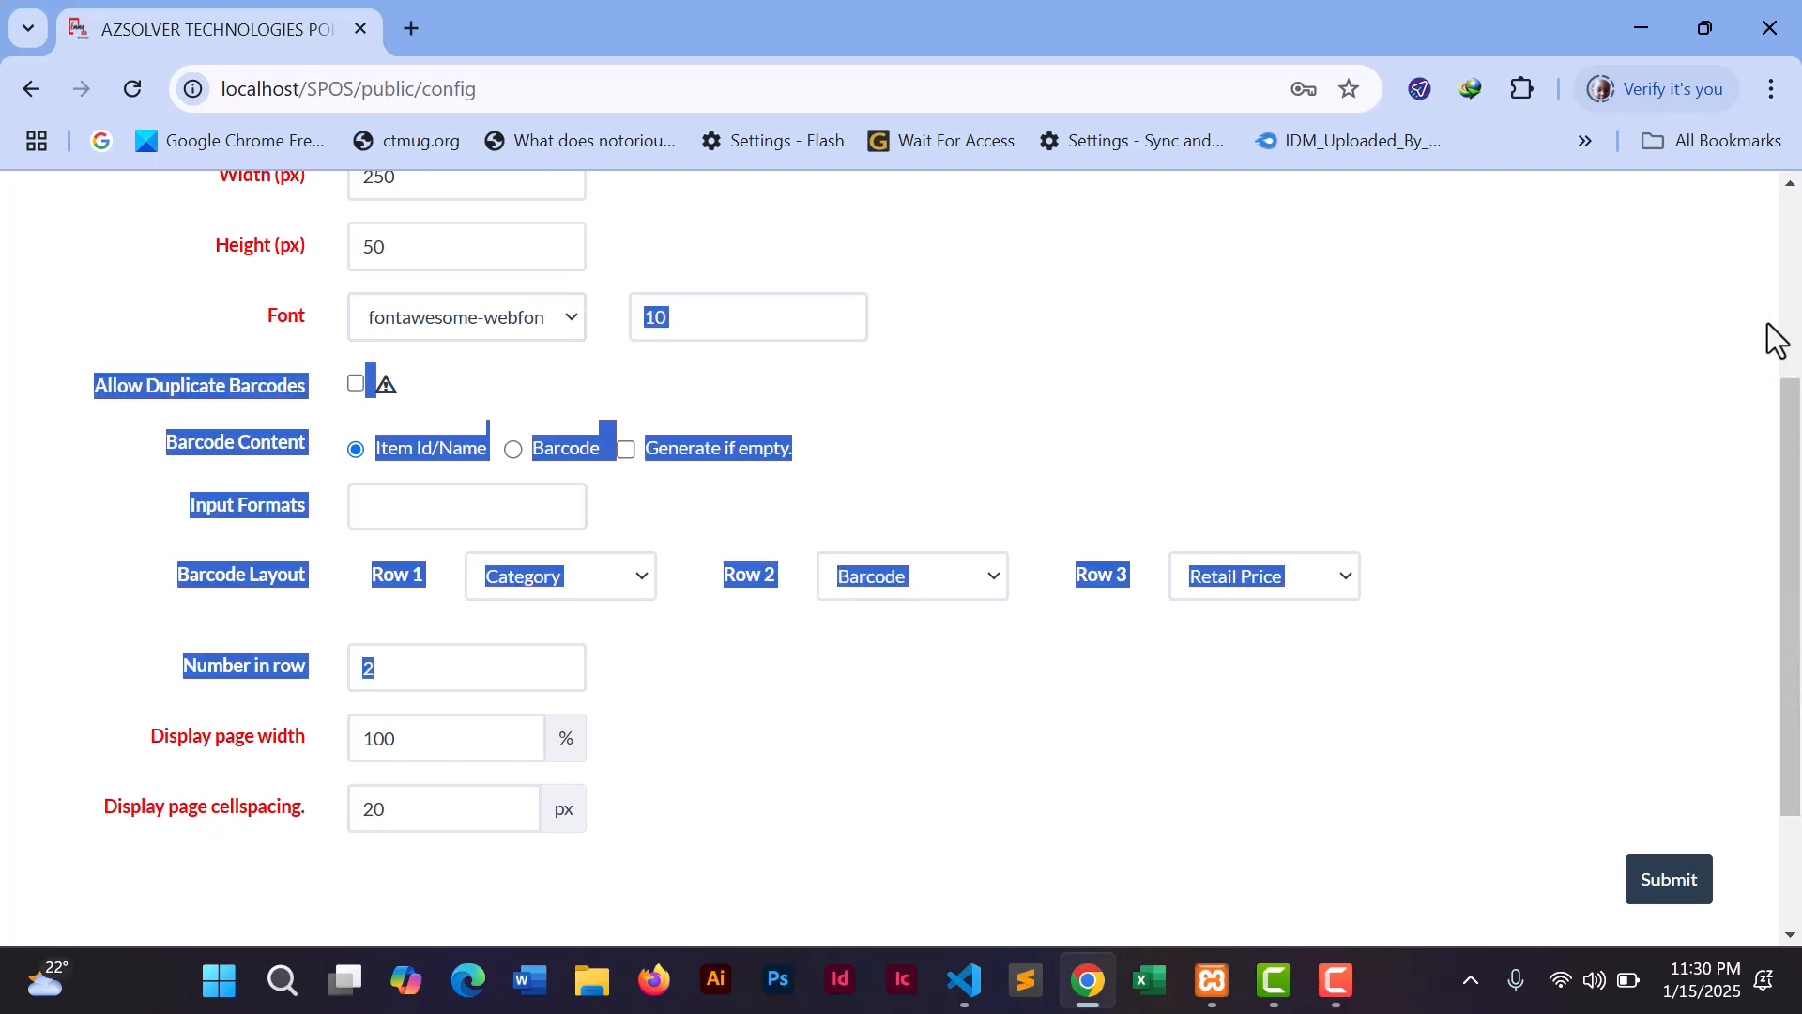
click(1584, 450)
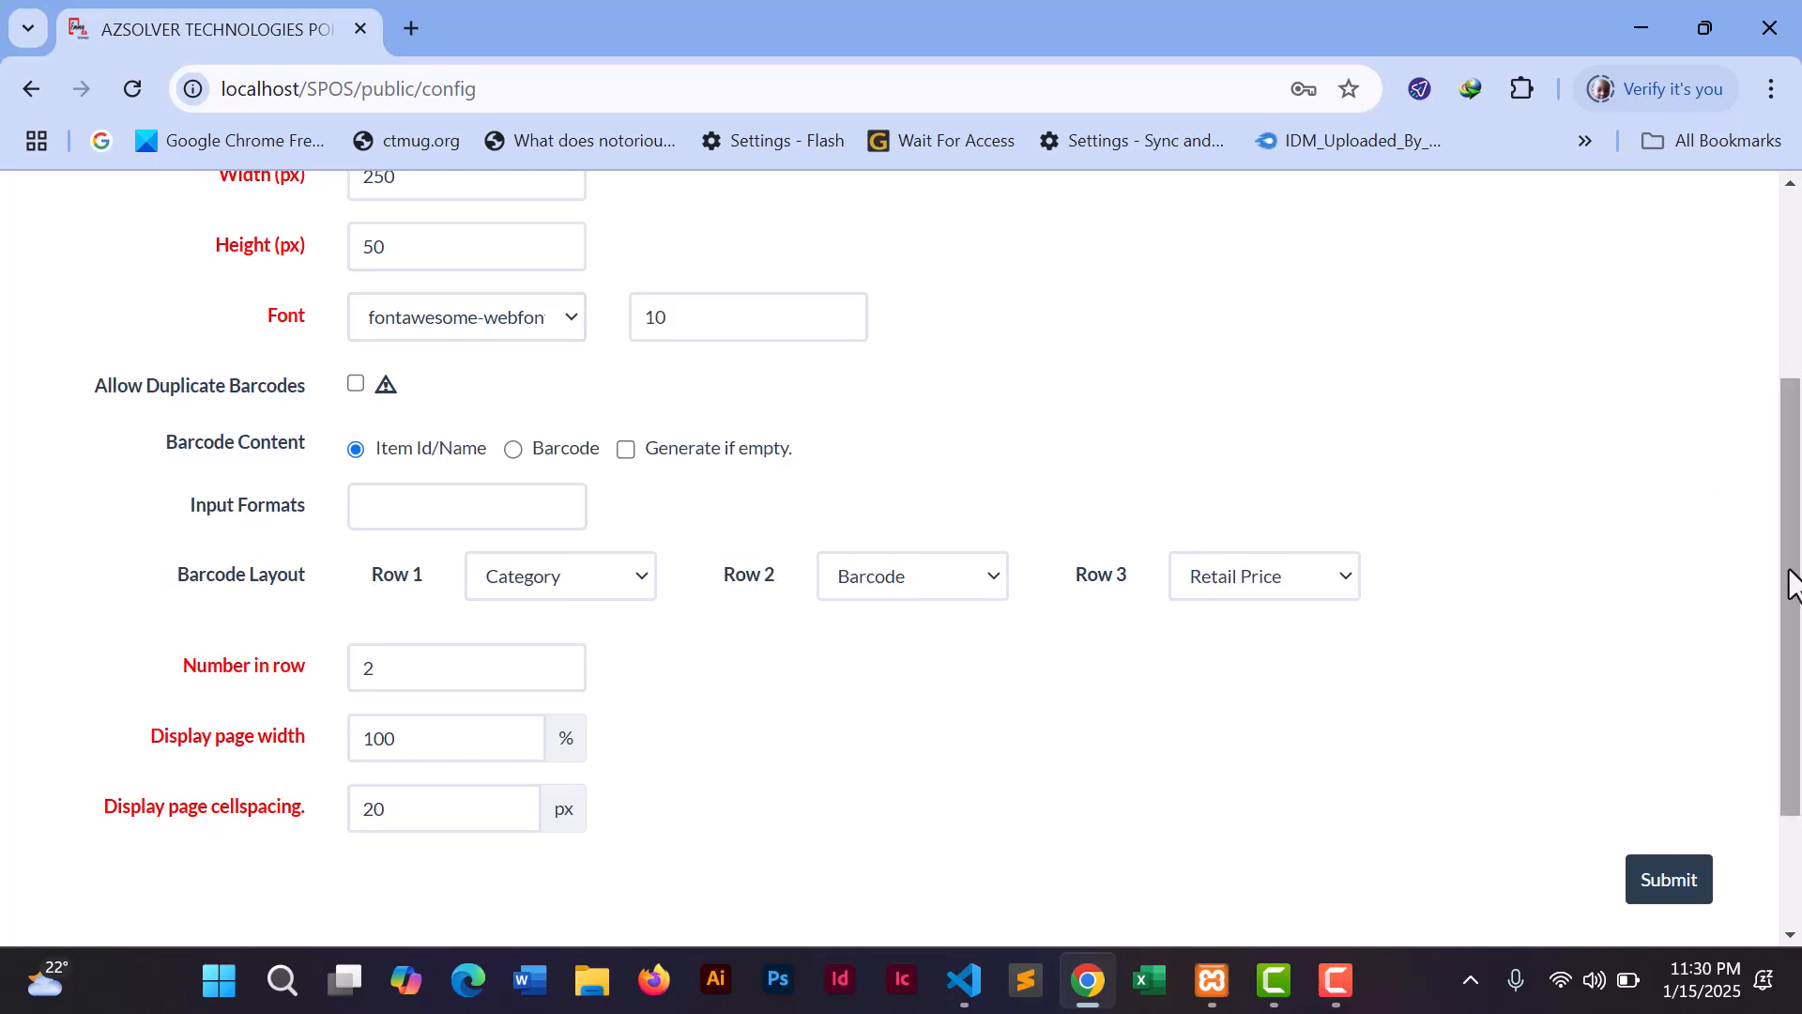
drag(1790, 584, 1783, 366)
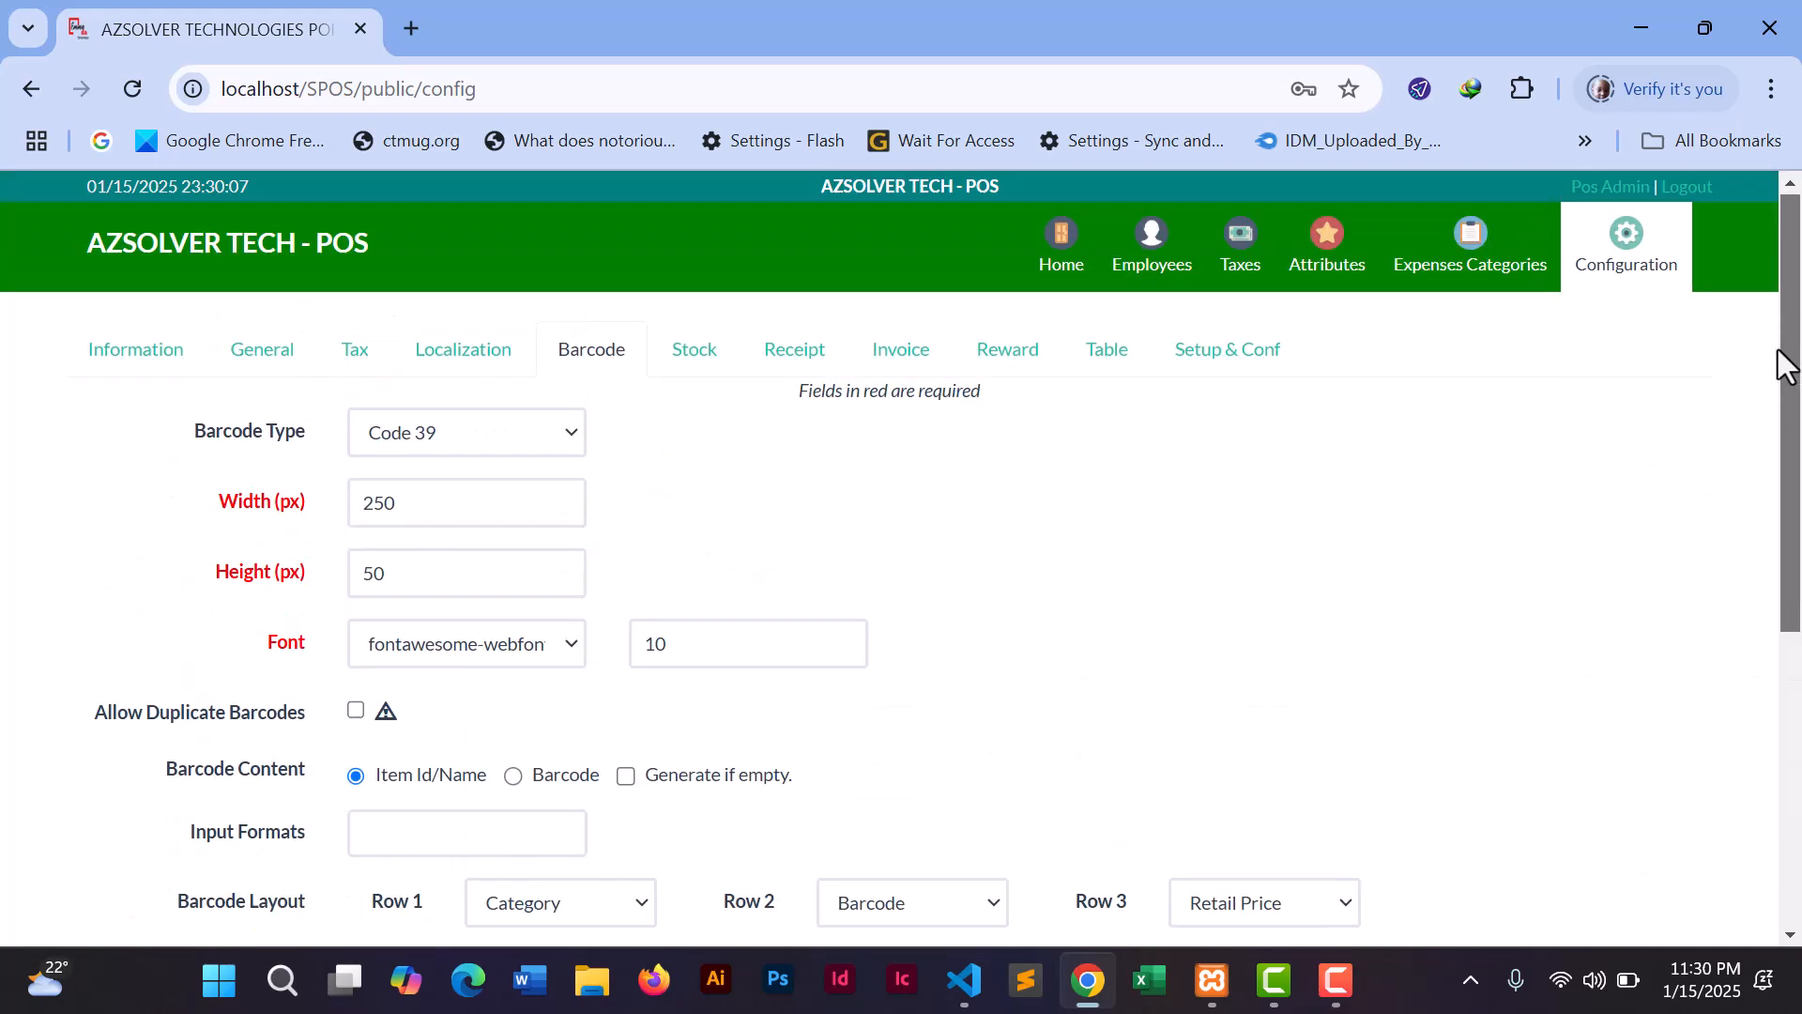
- Review the Stock location, Receipt and Invoice tabs, then go to the Reward settings
click(692, 365)
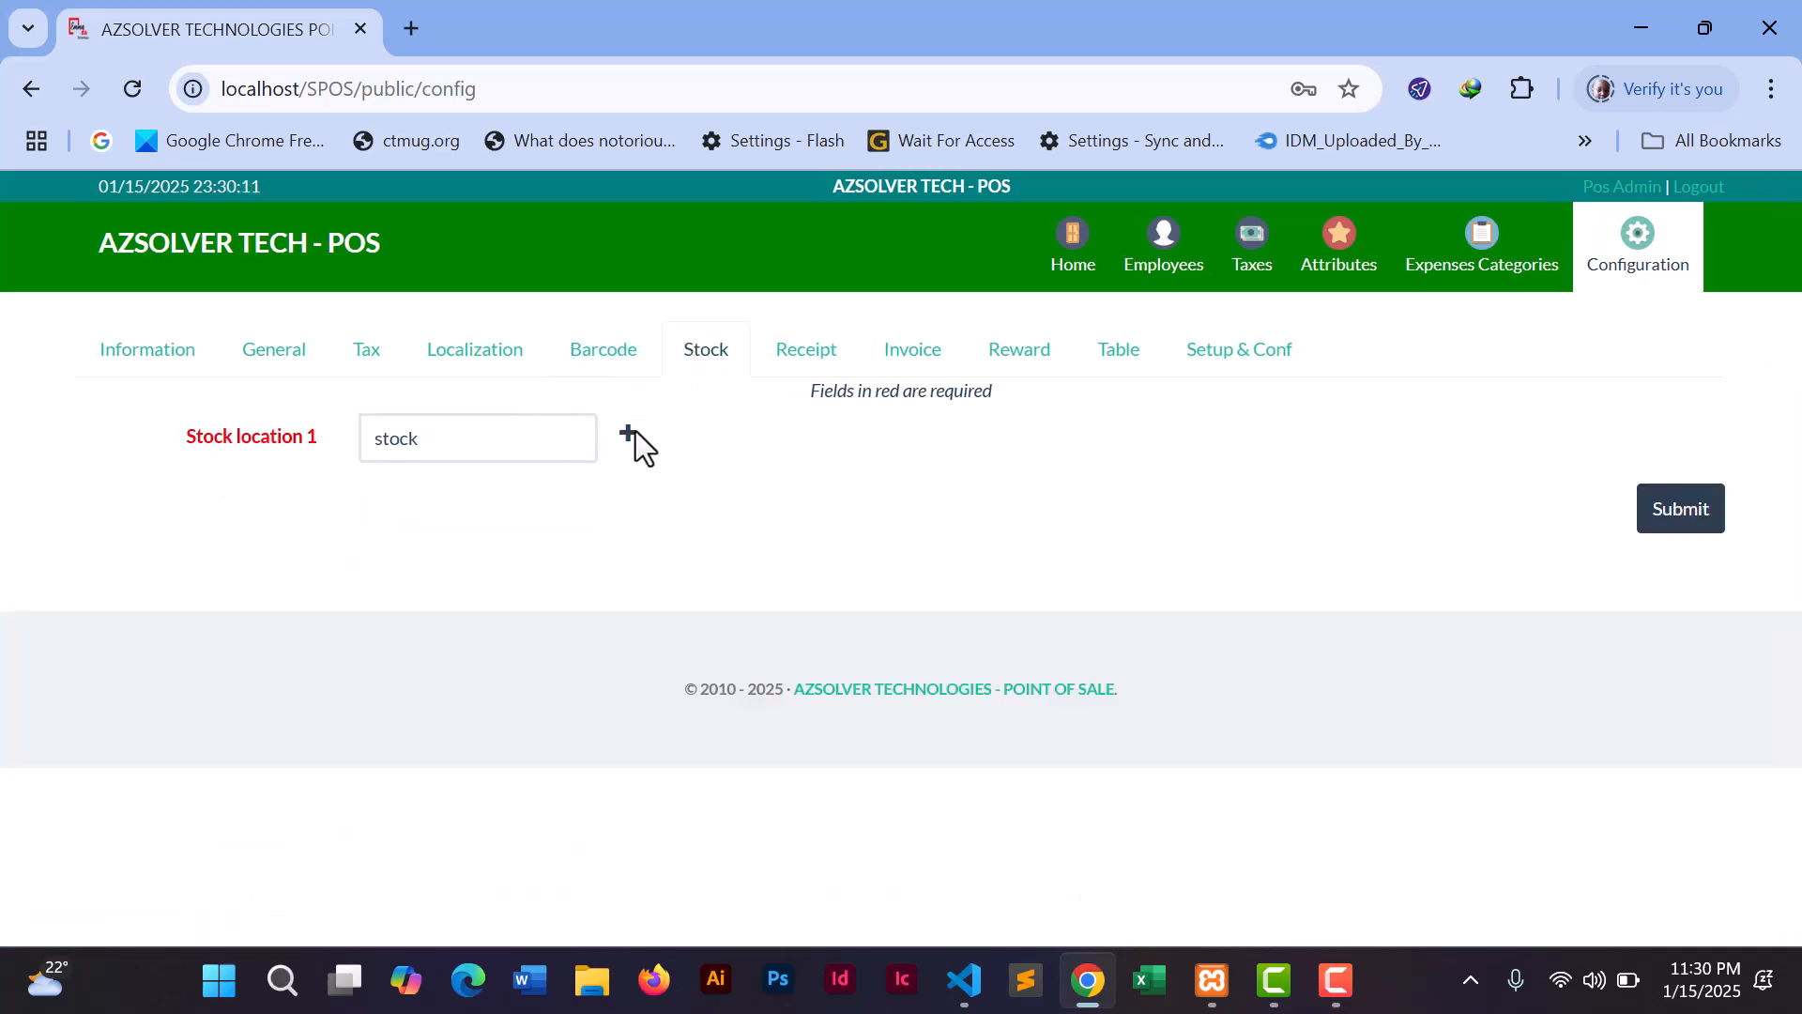
click(423, 436)
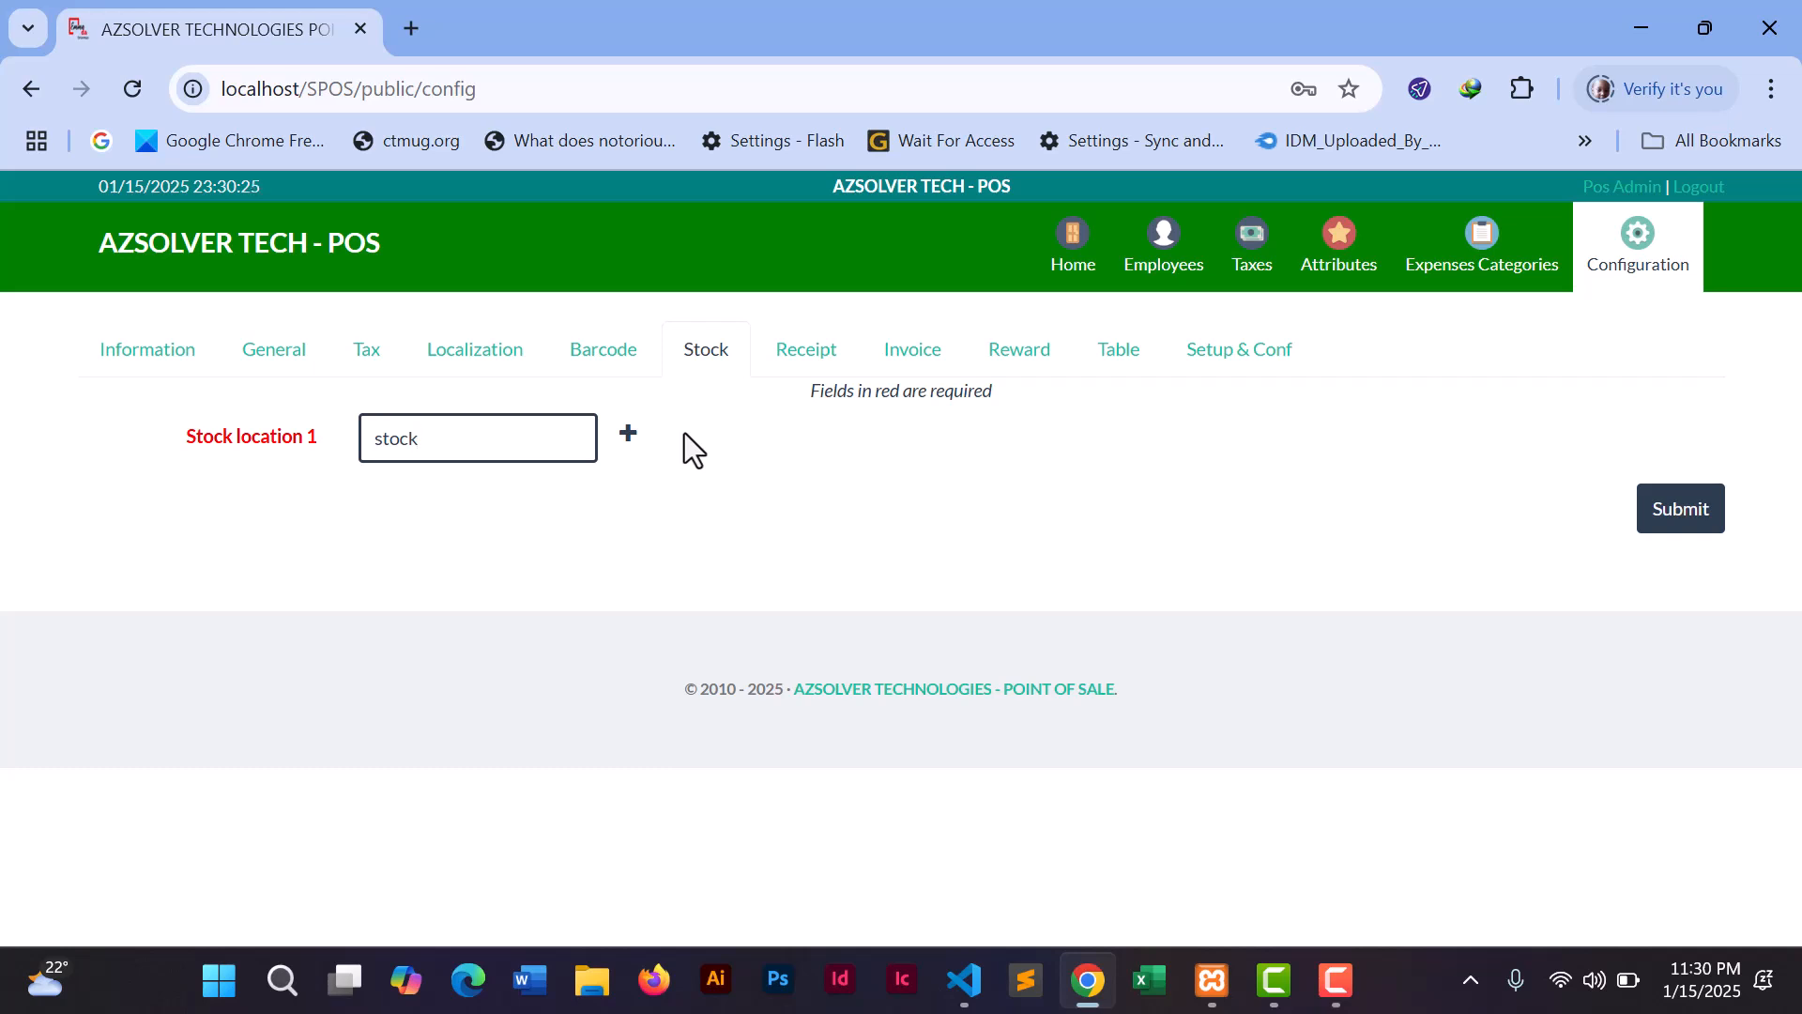
click(807, 361)
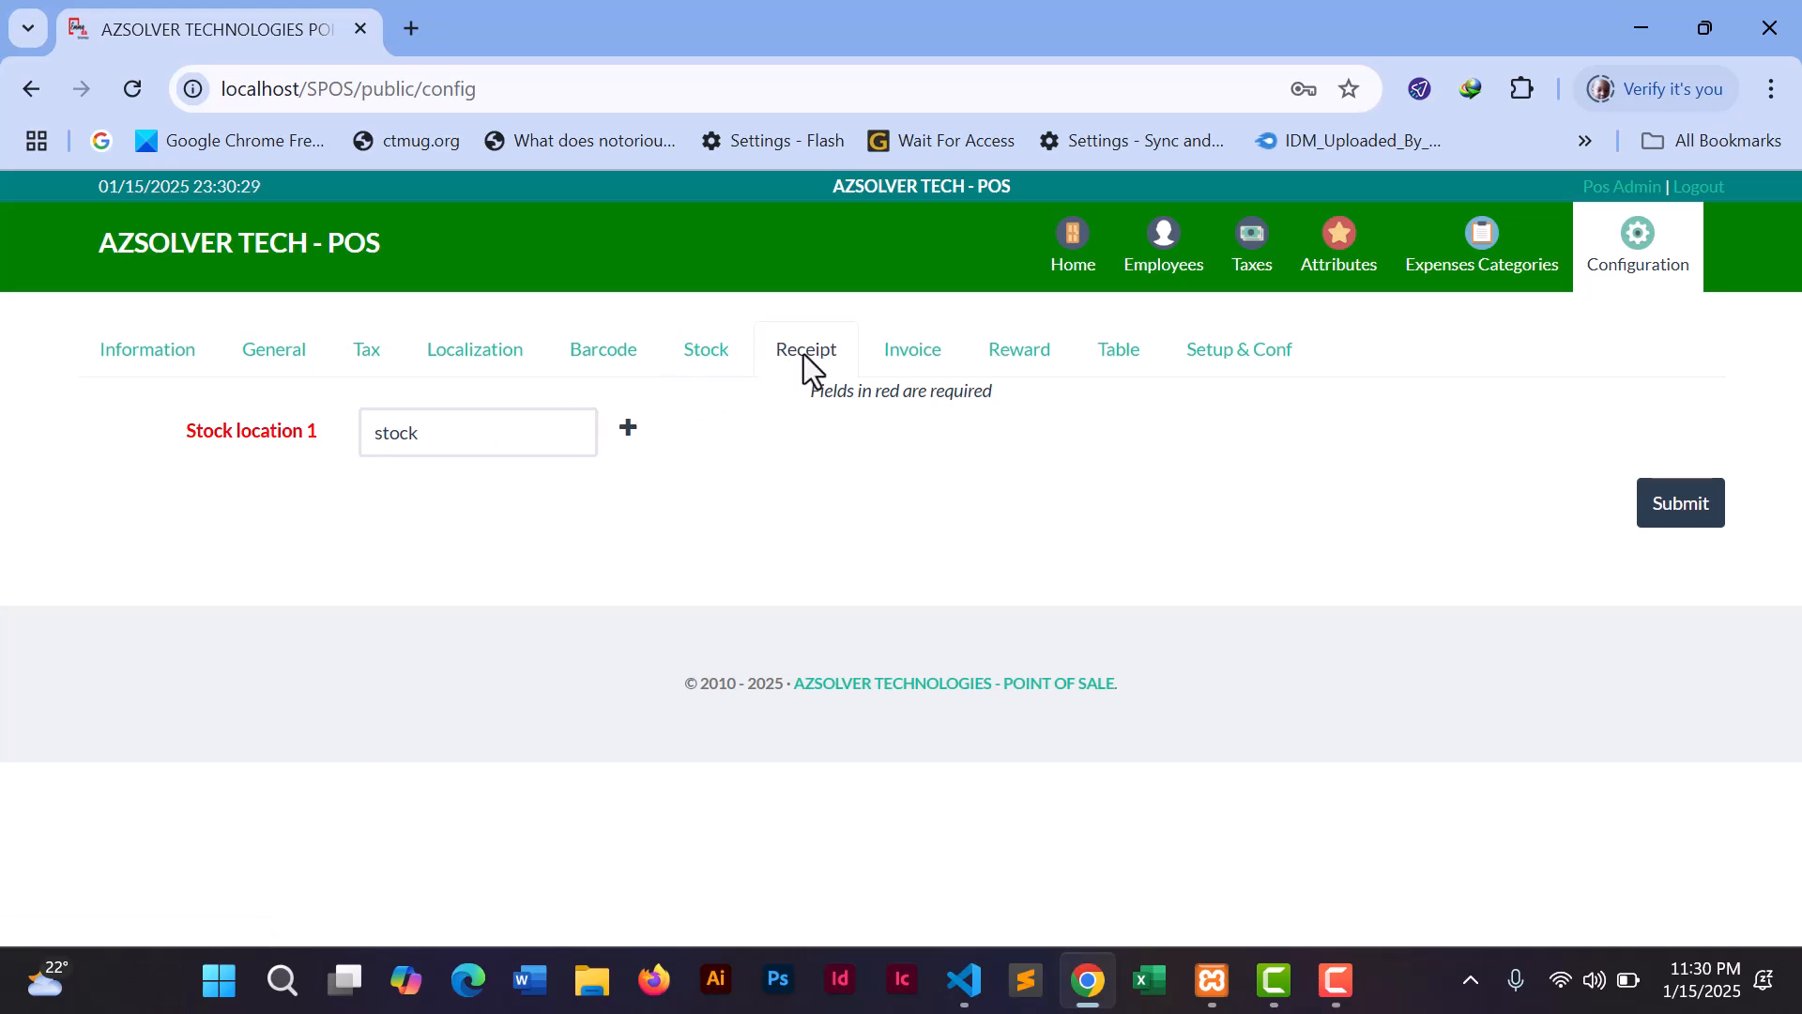
click(899, 355)
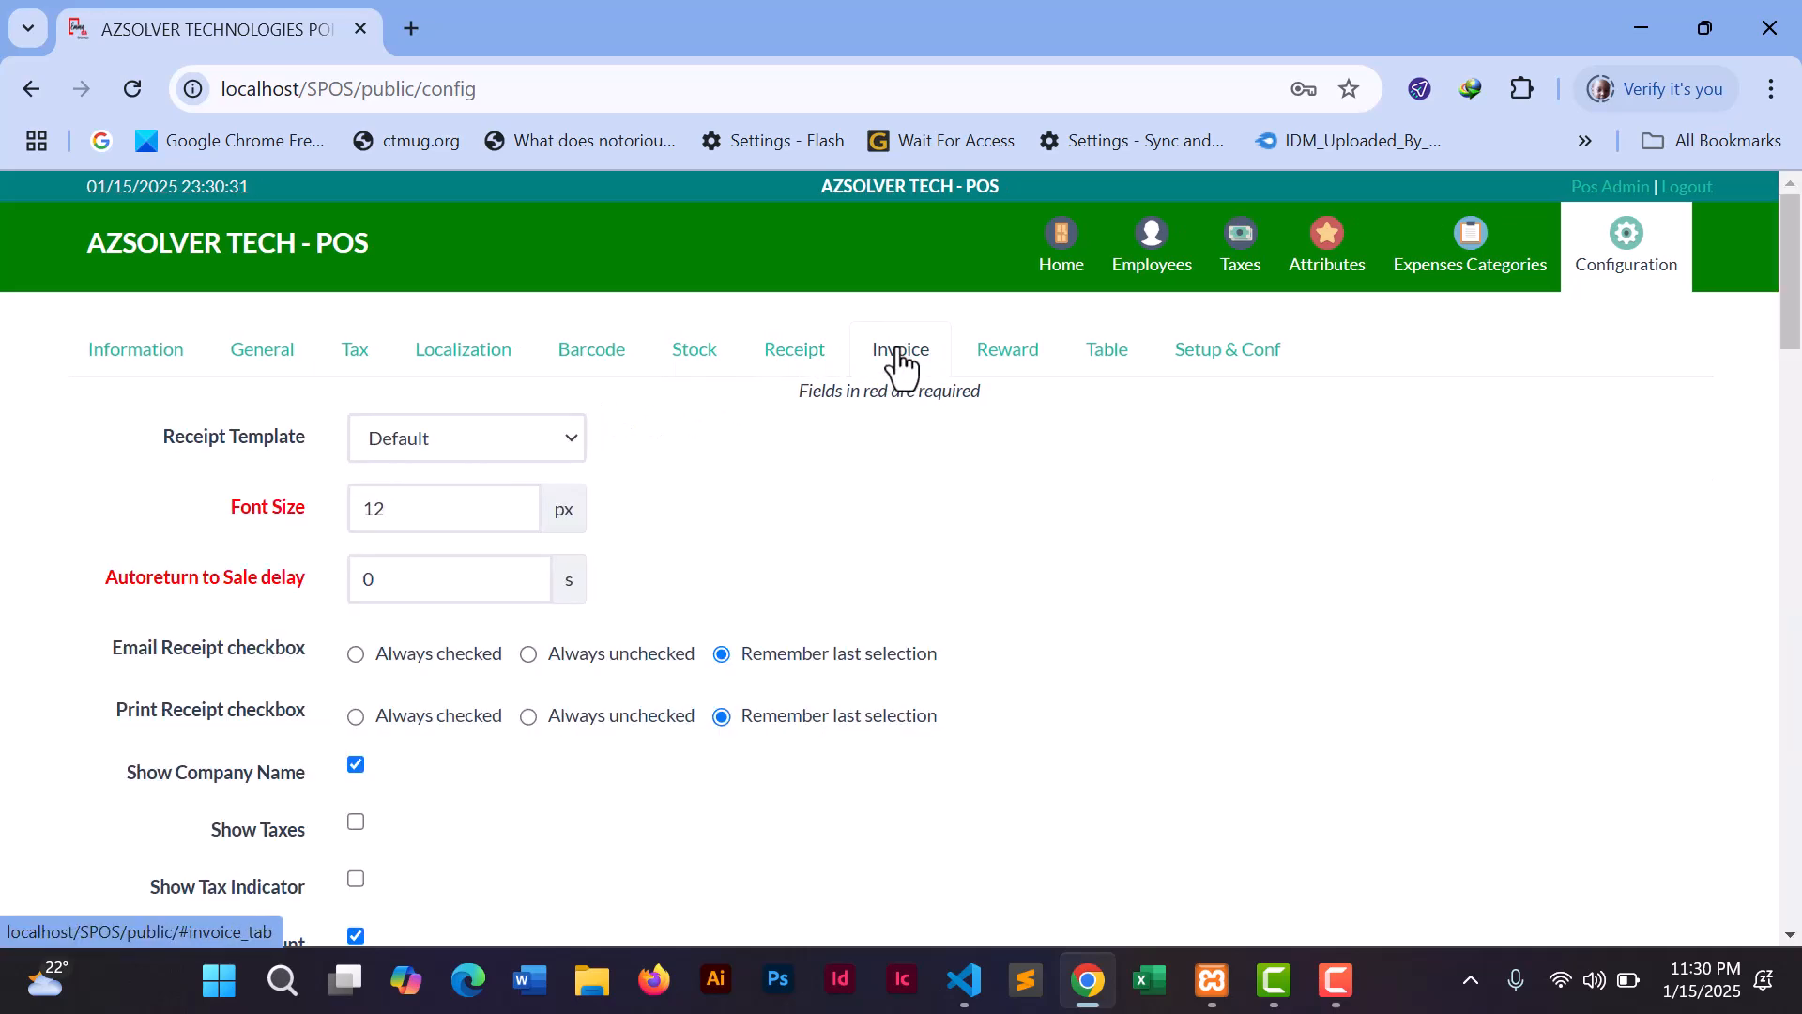
click(1002, 373)
- Browse Table, Setup & Conf's Email, Message, Integrations and License tabs, then open Expenses Categories
click(1123, 375)
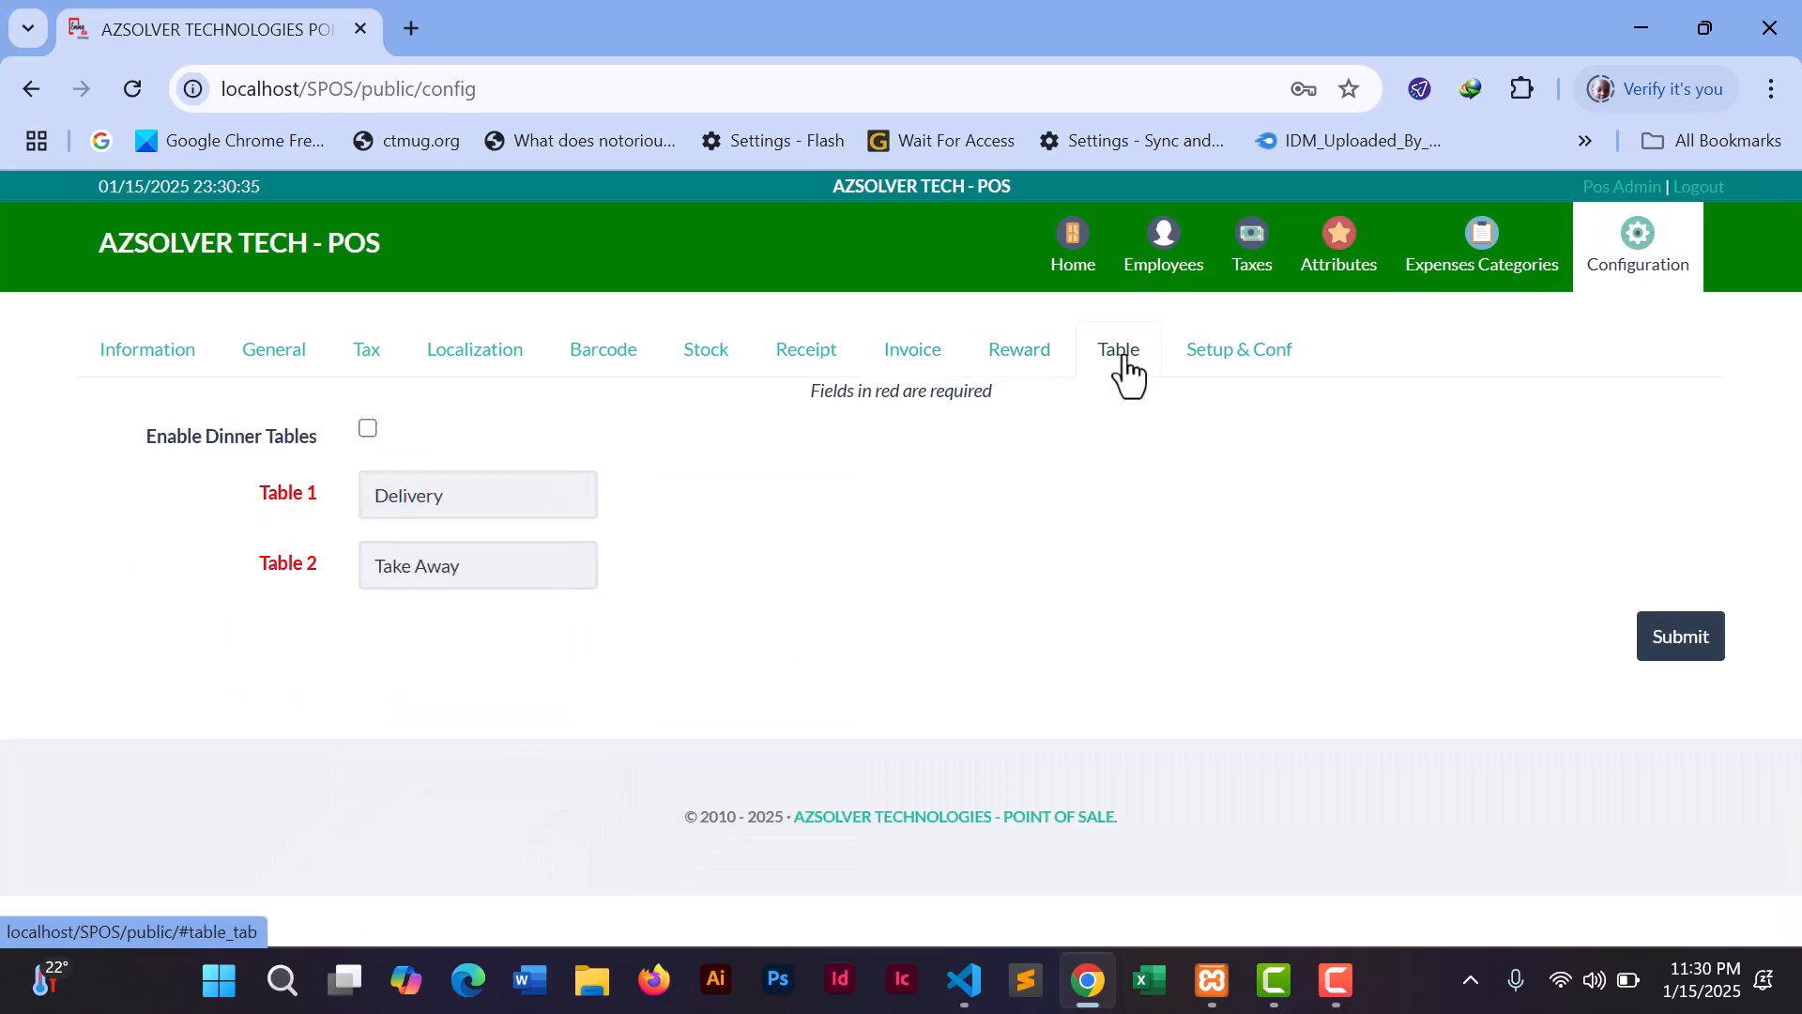
click(1204, 373)
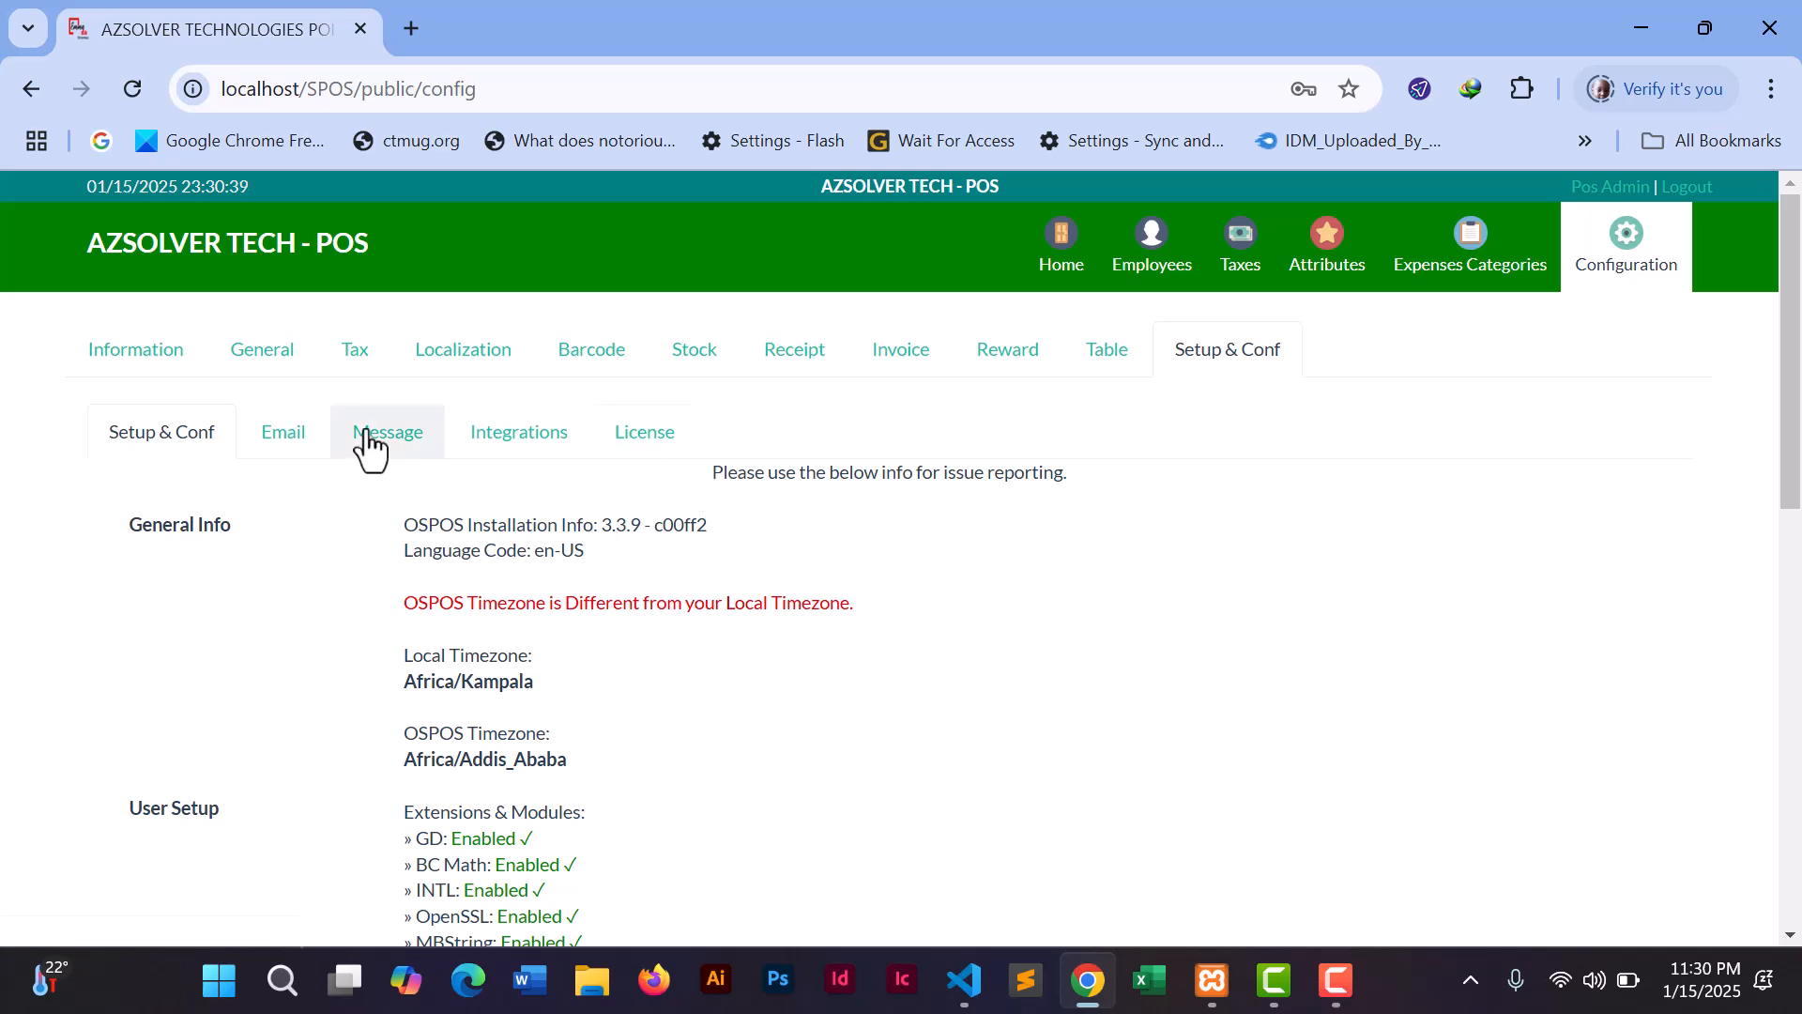
click(301, 448)
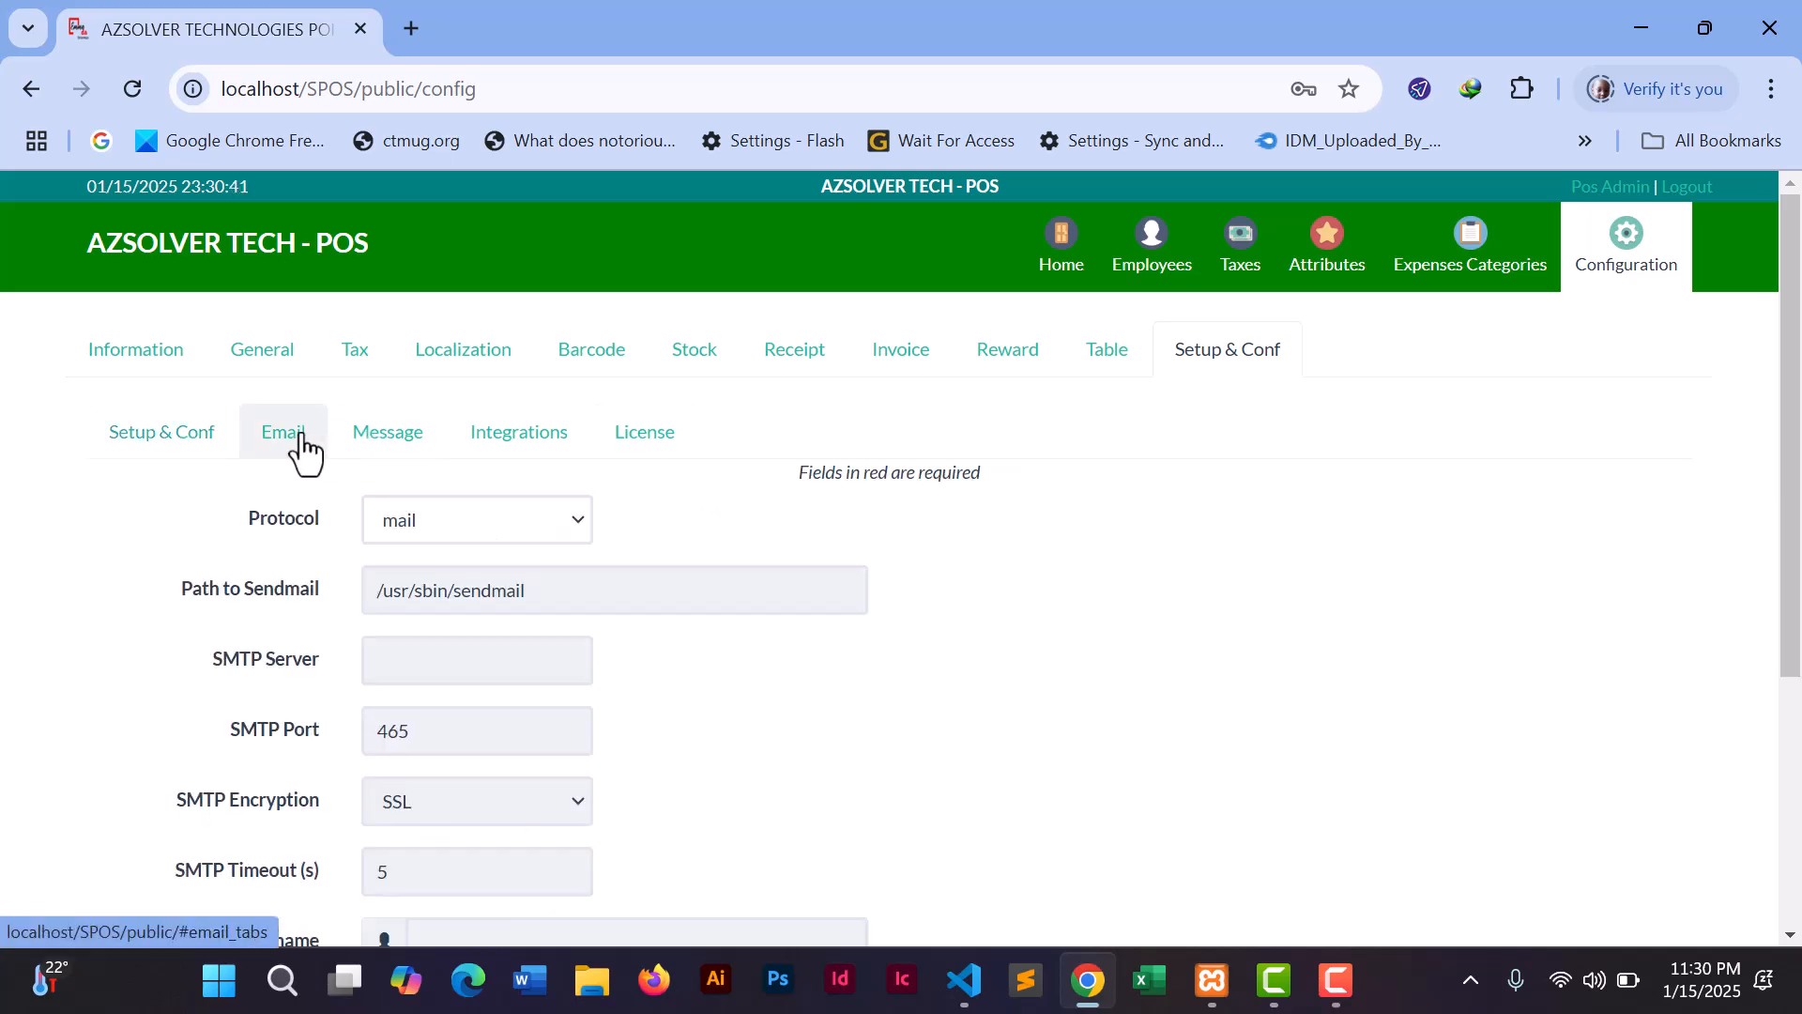
click(380, 448)
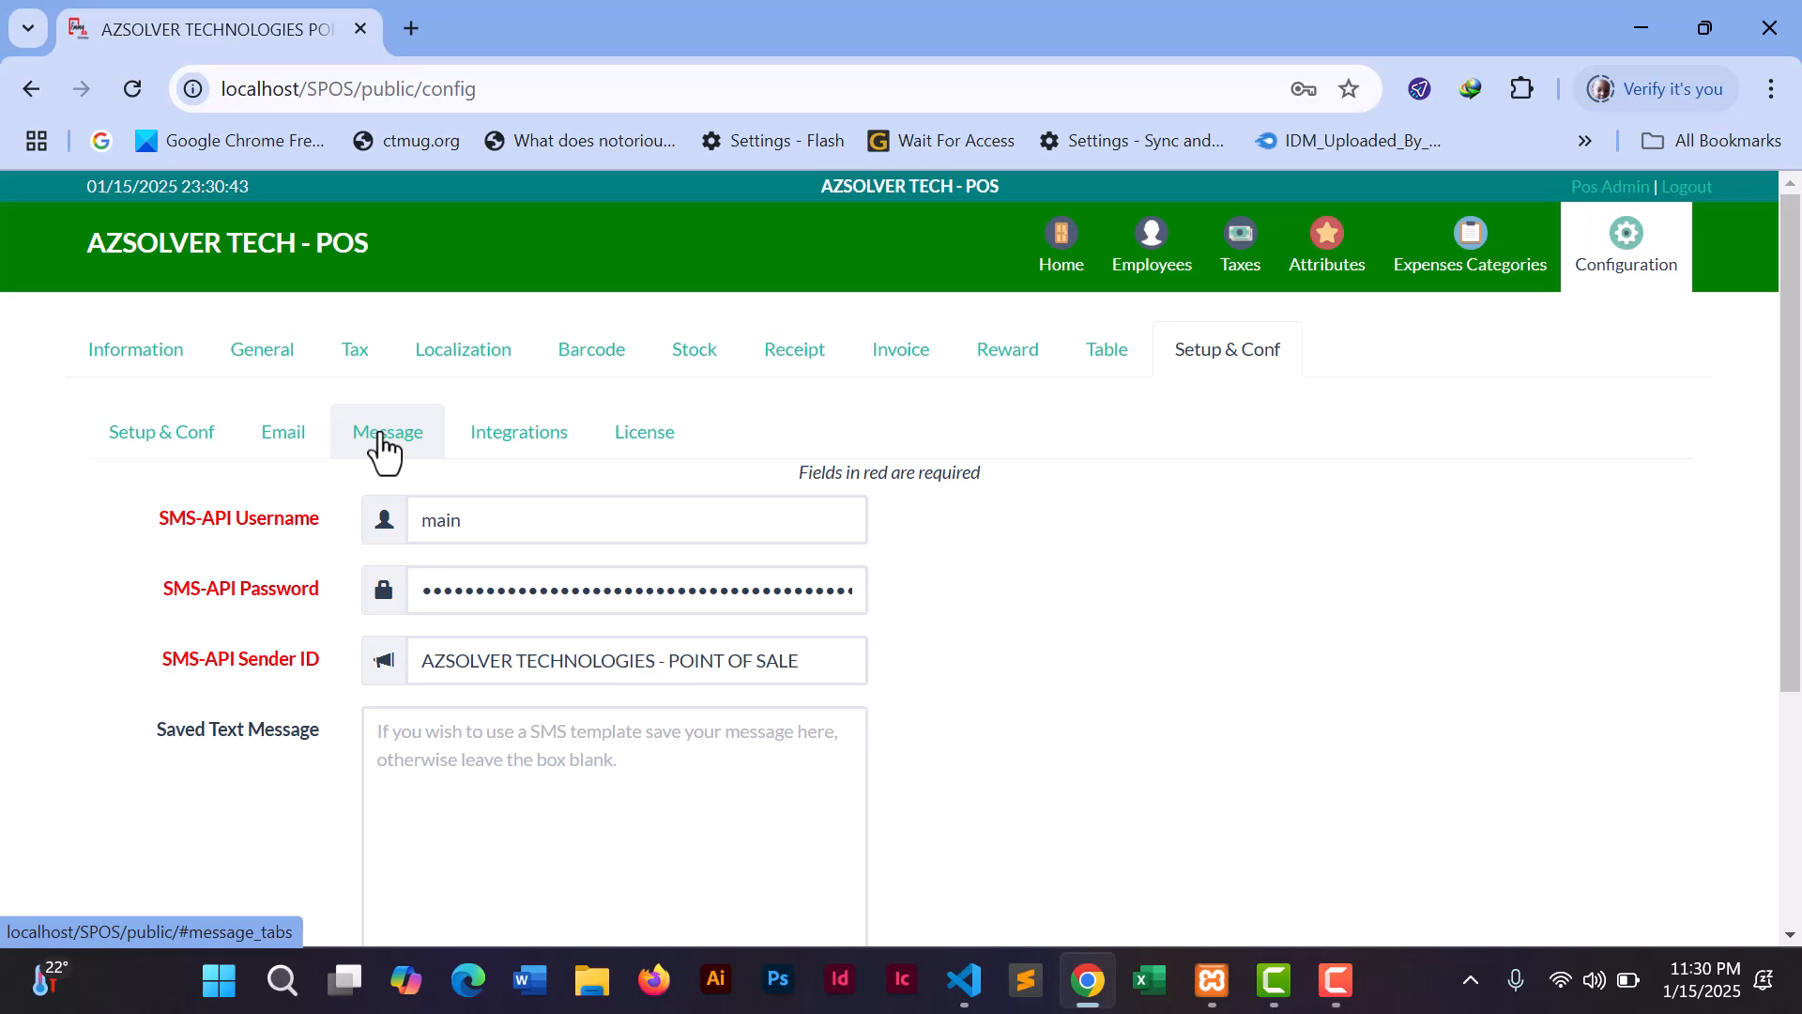
click(493, 437)
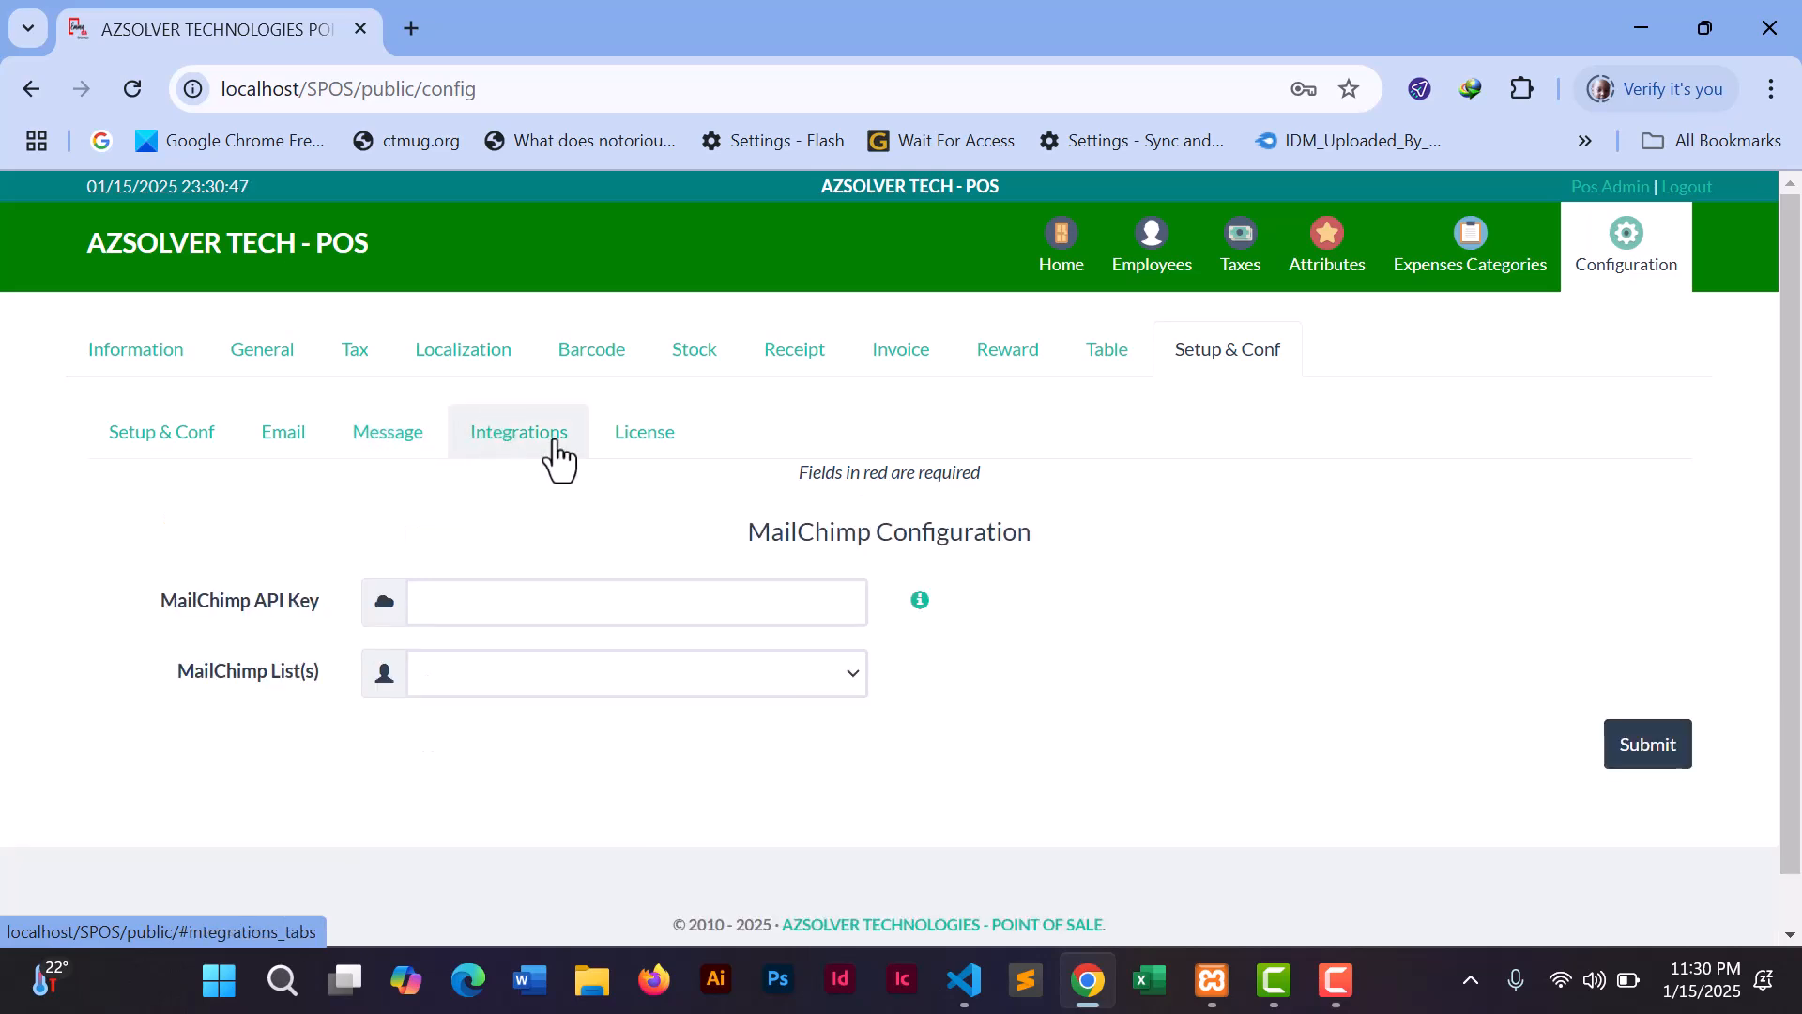
click(616, 460)
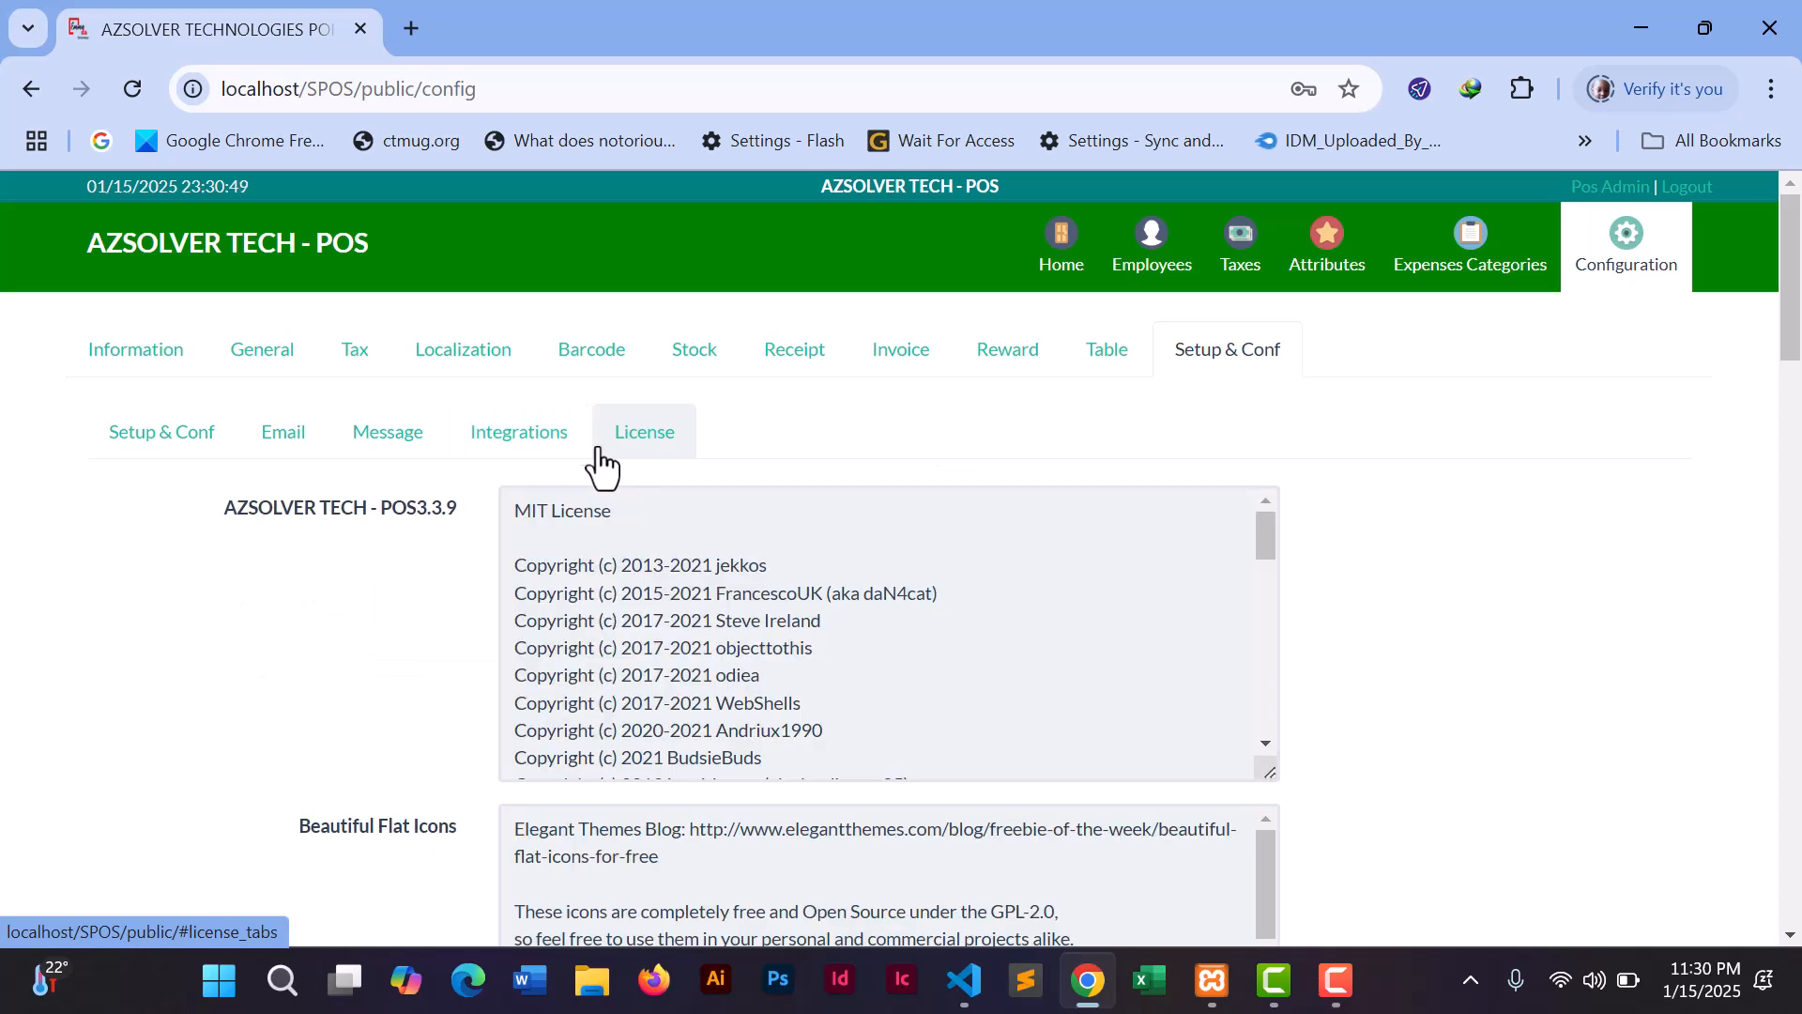
click(522, 455)
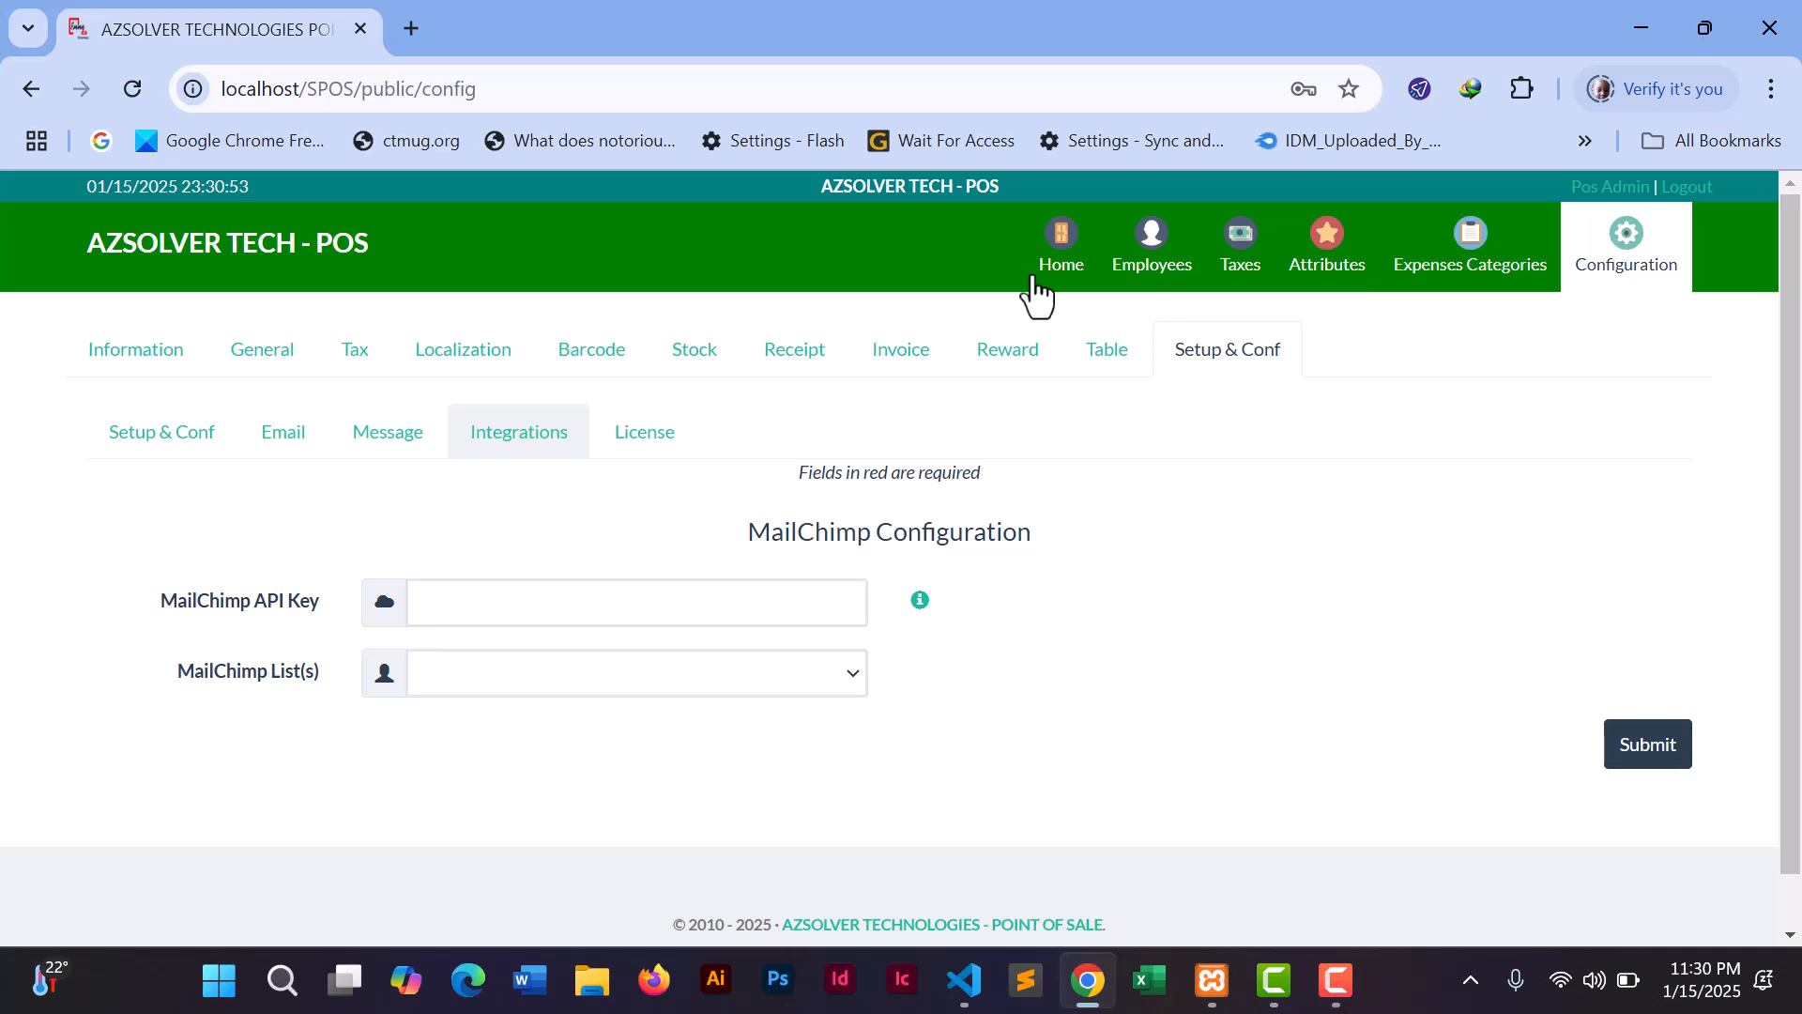
click(132, 365)
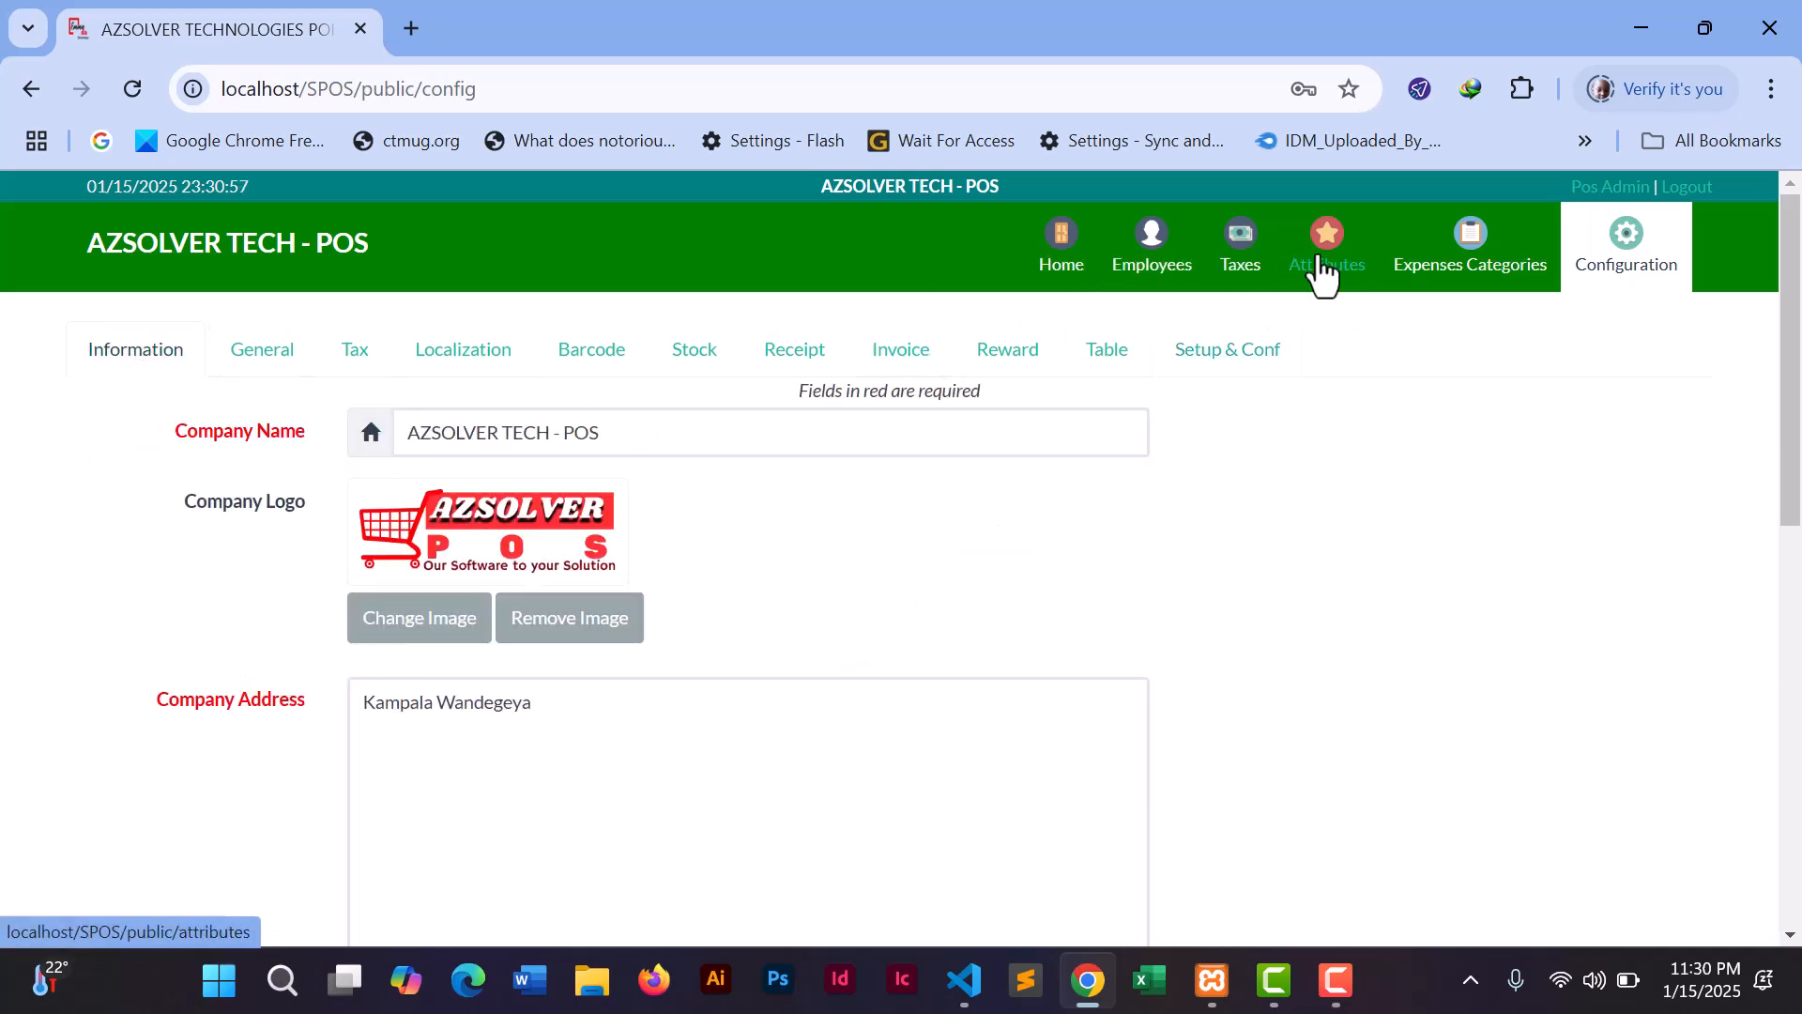
click(1473, 267)
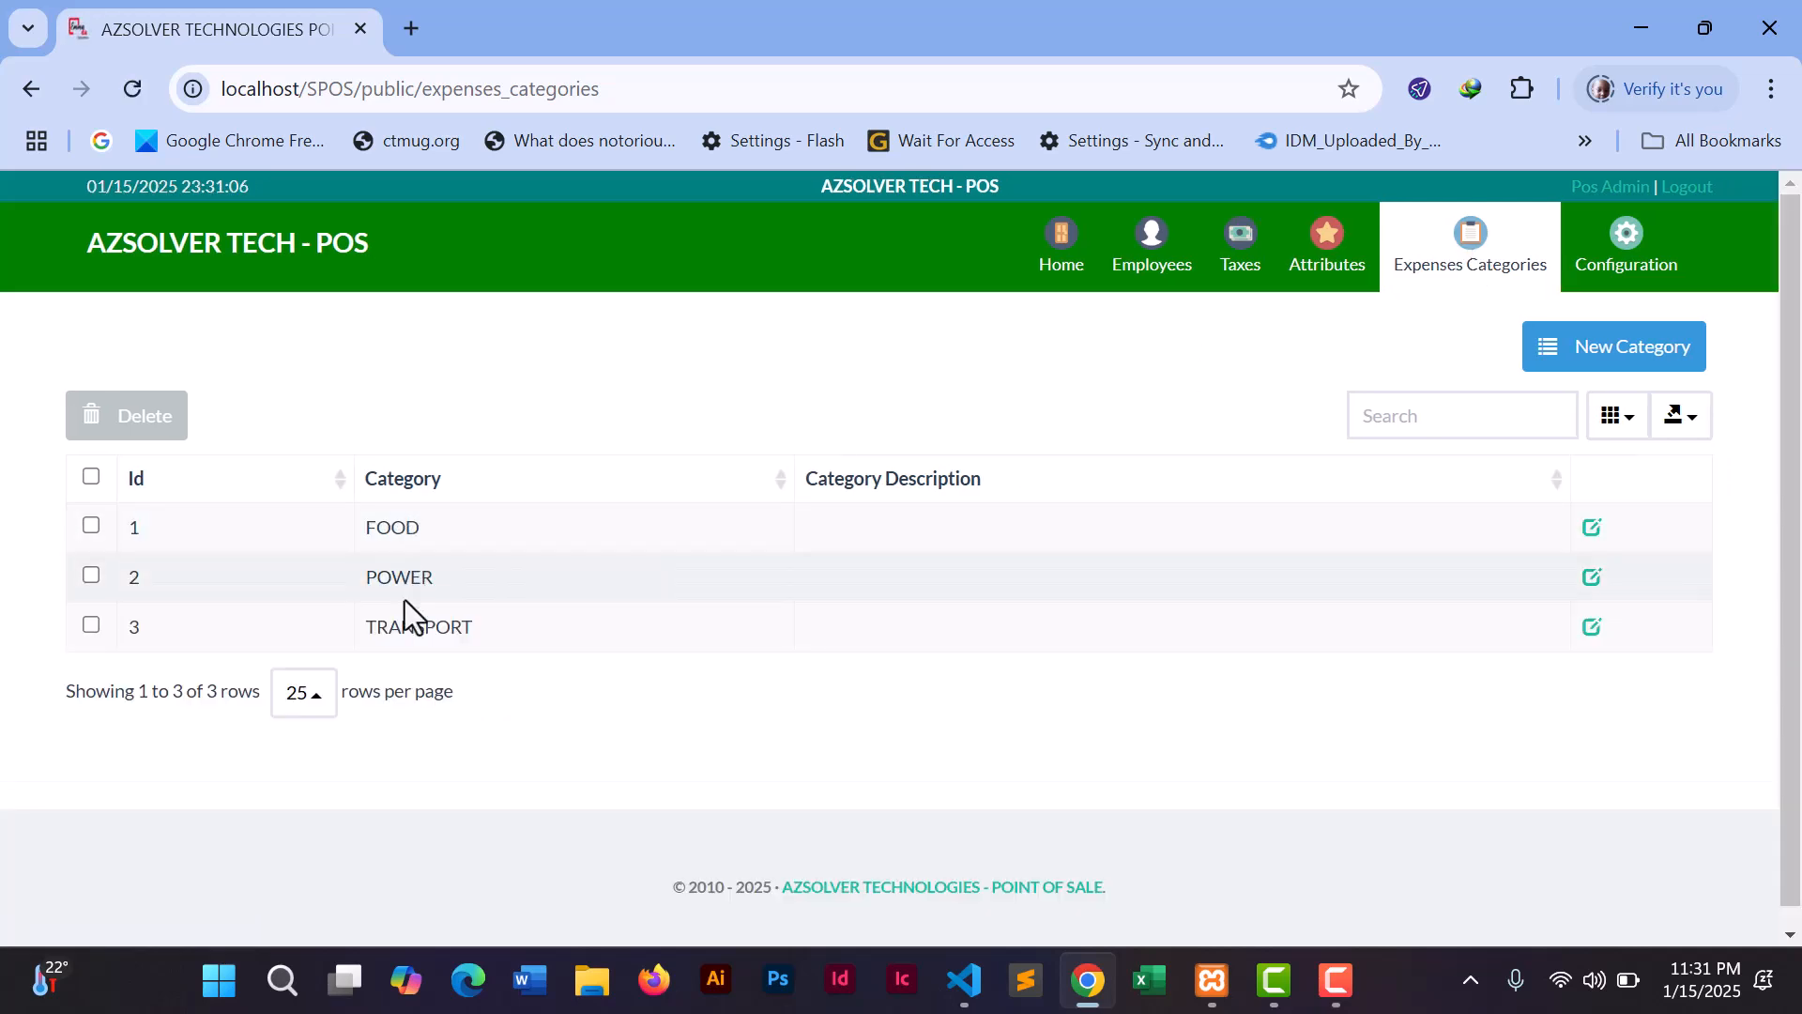
- Add SALARIES as a new expense category
click(1580, 355)
click(874, 379)
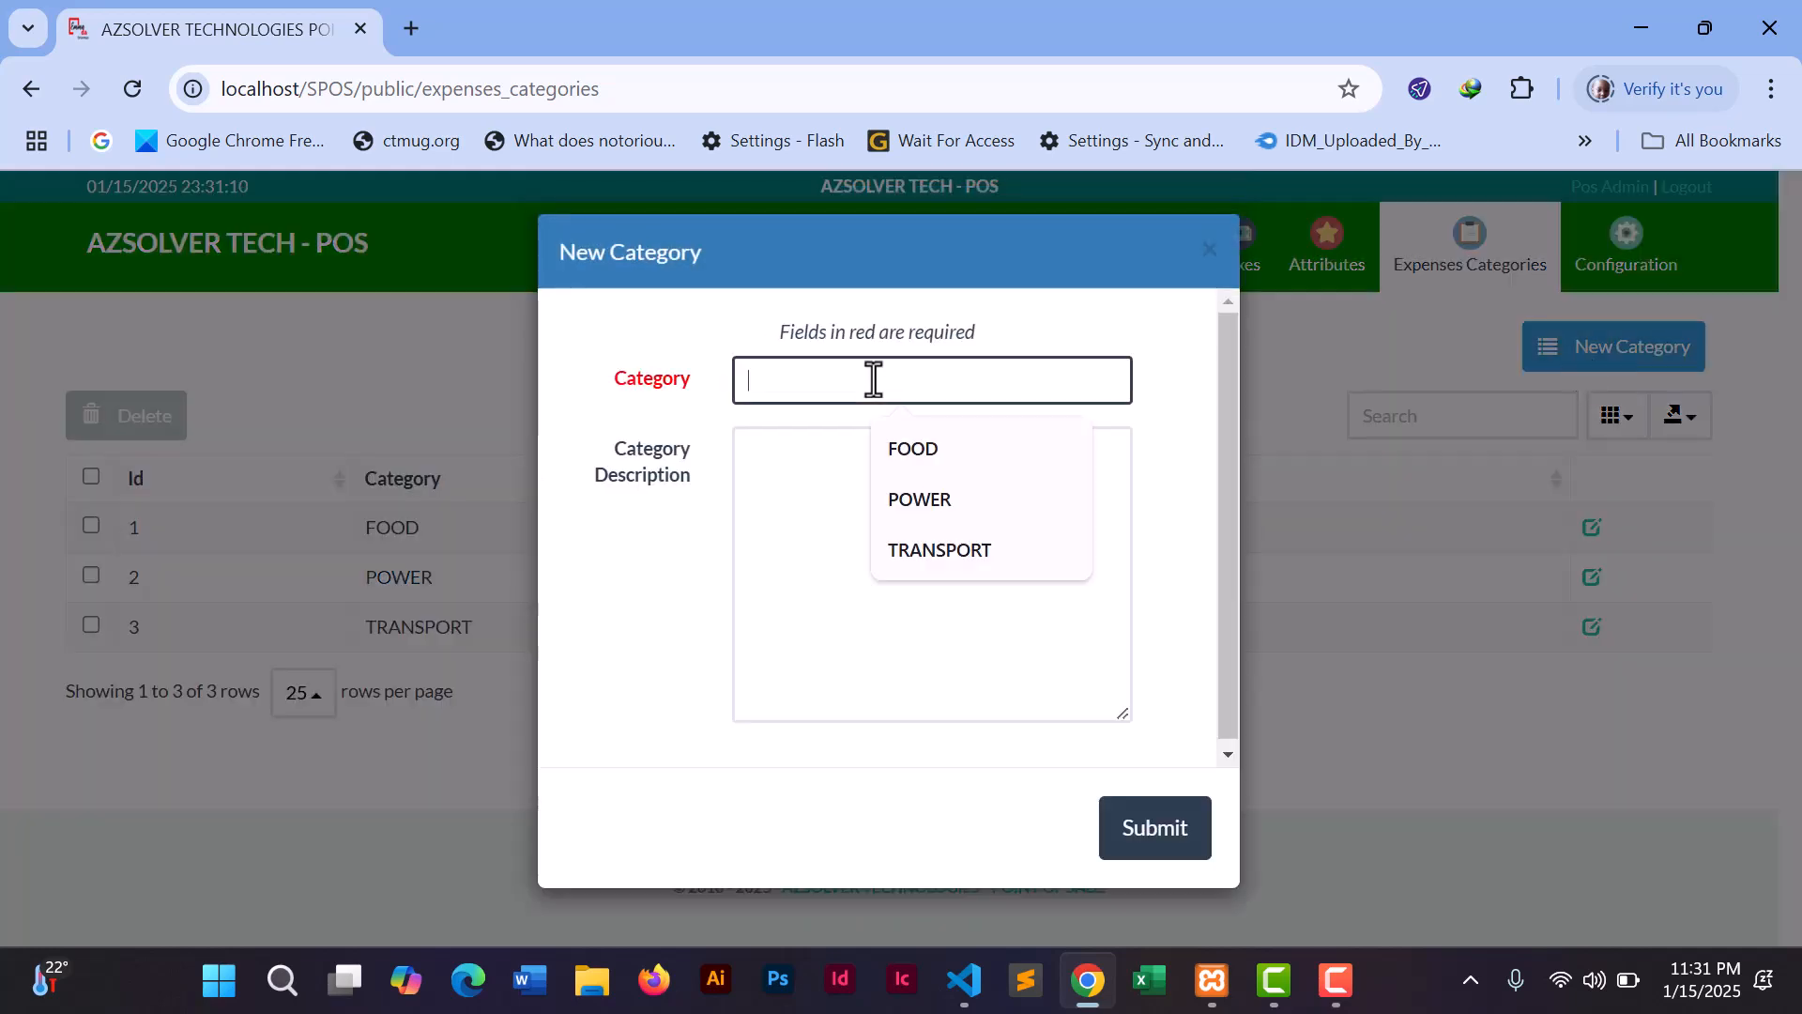
text(SALARIES)
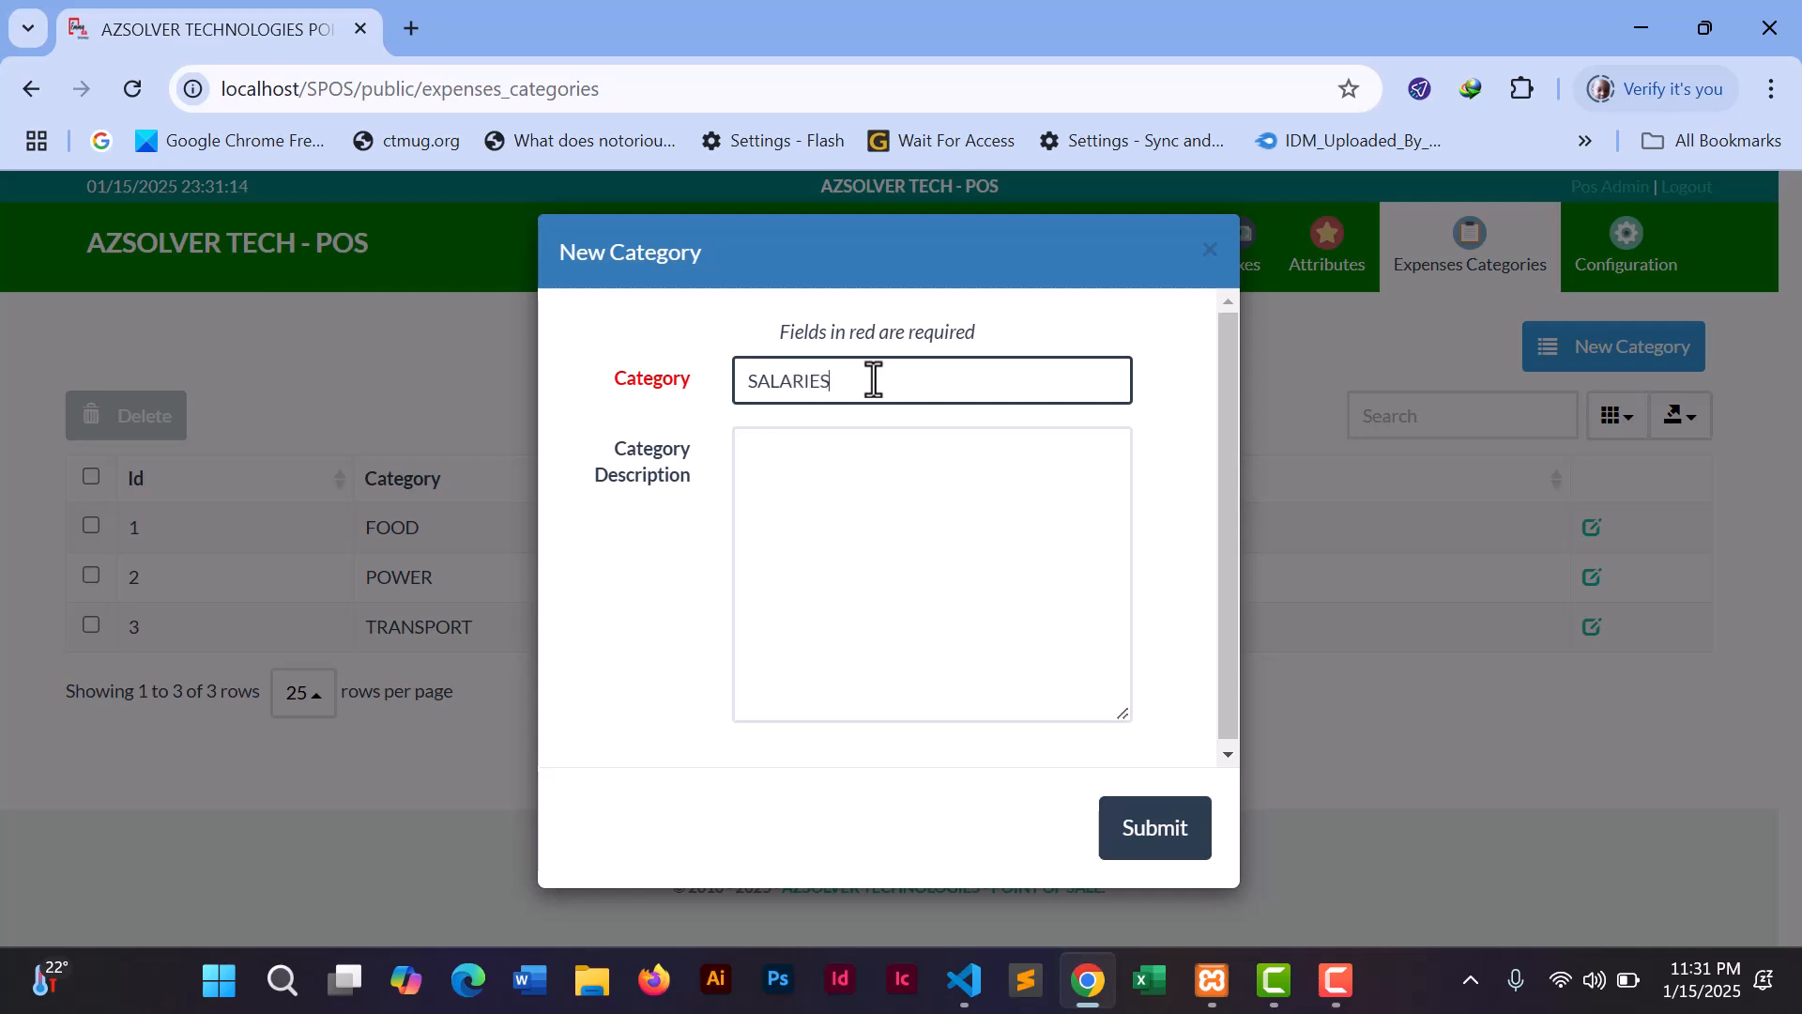
click(1139, 835)
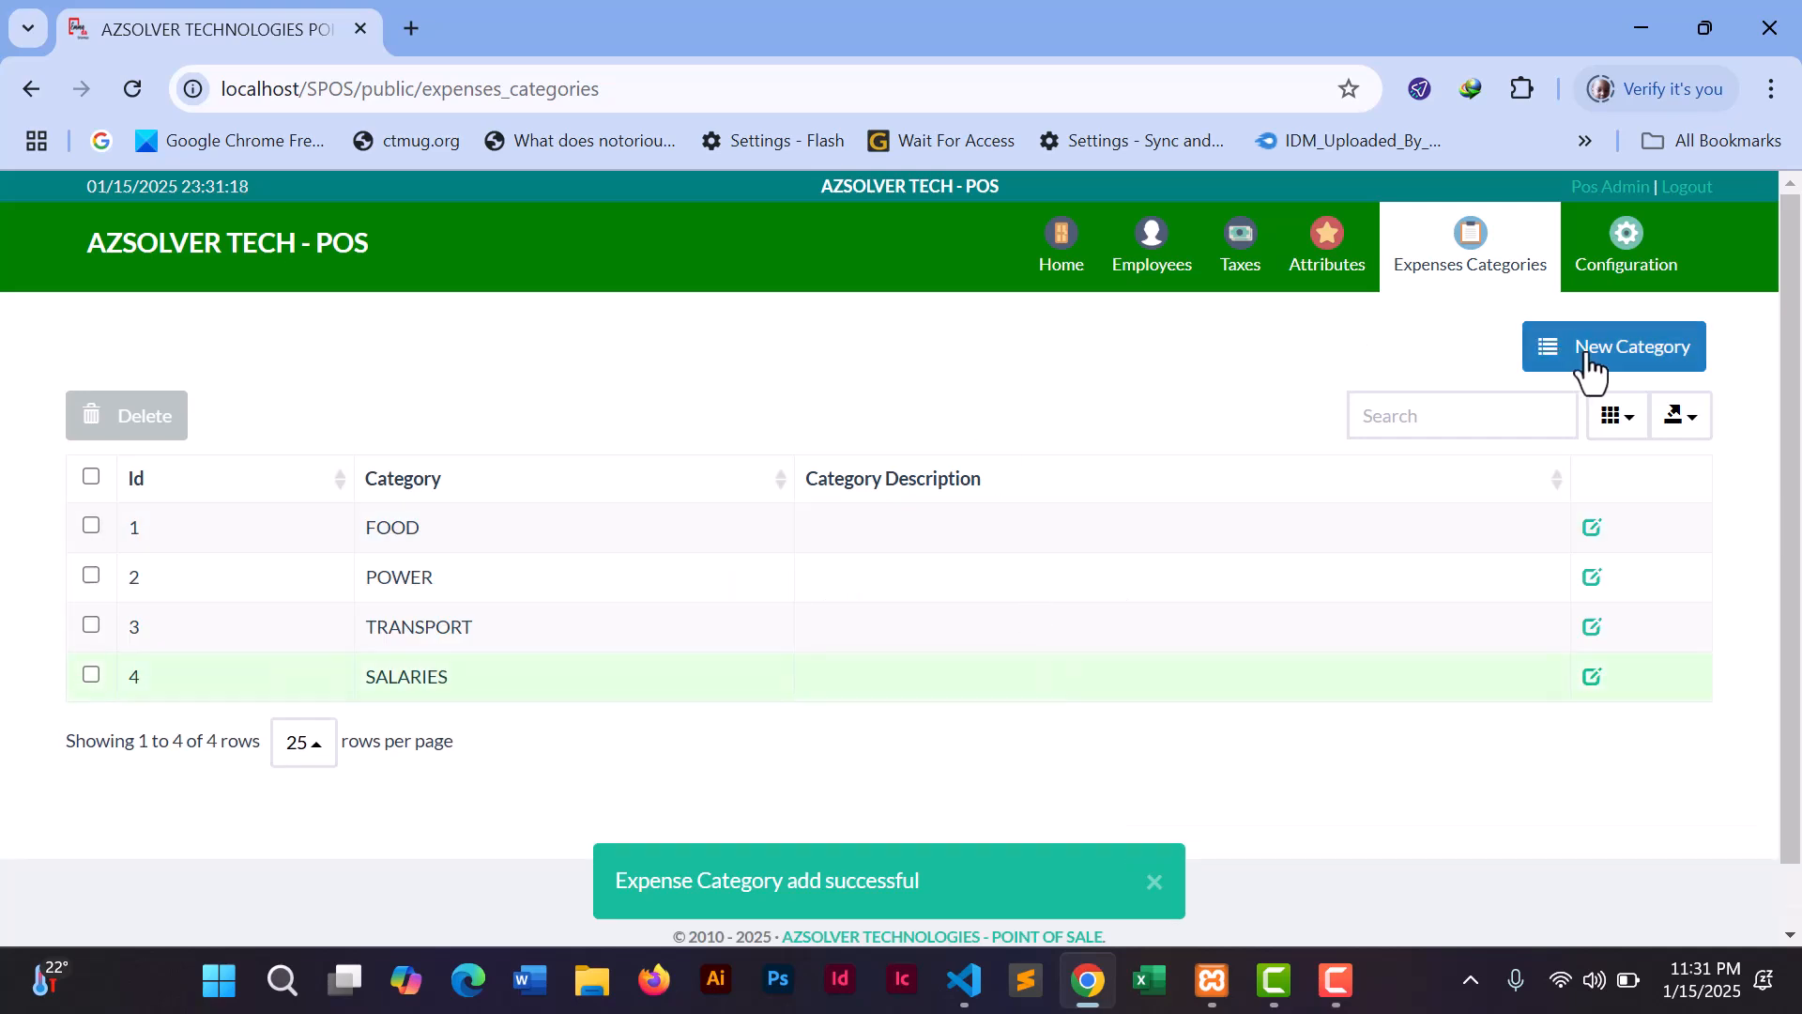
- Add WATER as another expense category, then view the empty Attributes list
click(1589, 366)
click(840, 378)
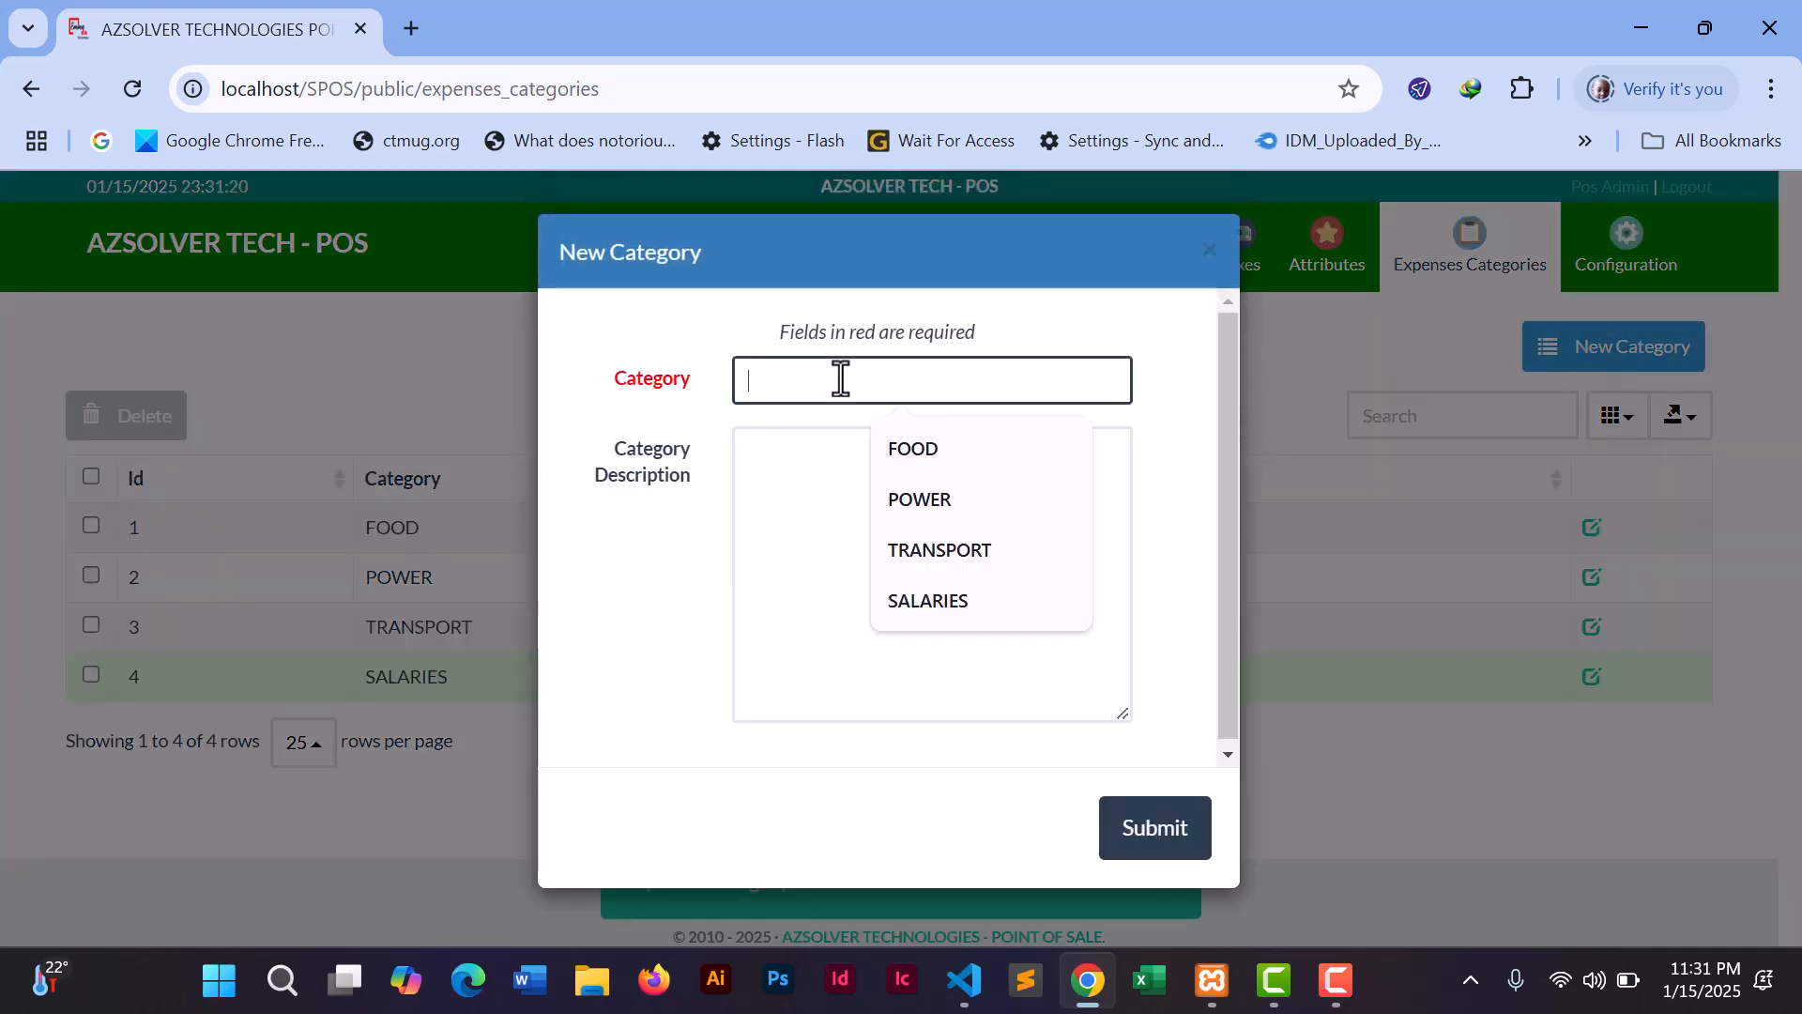
text(WATER)
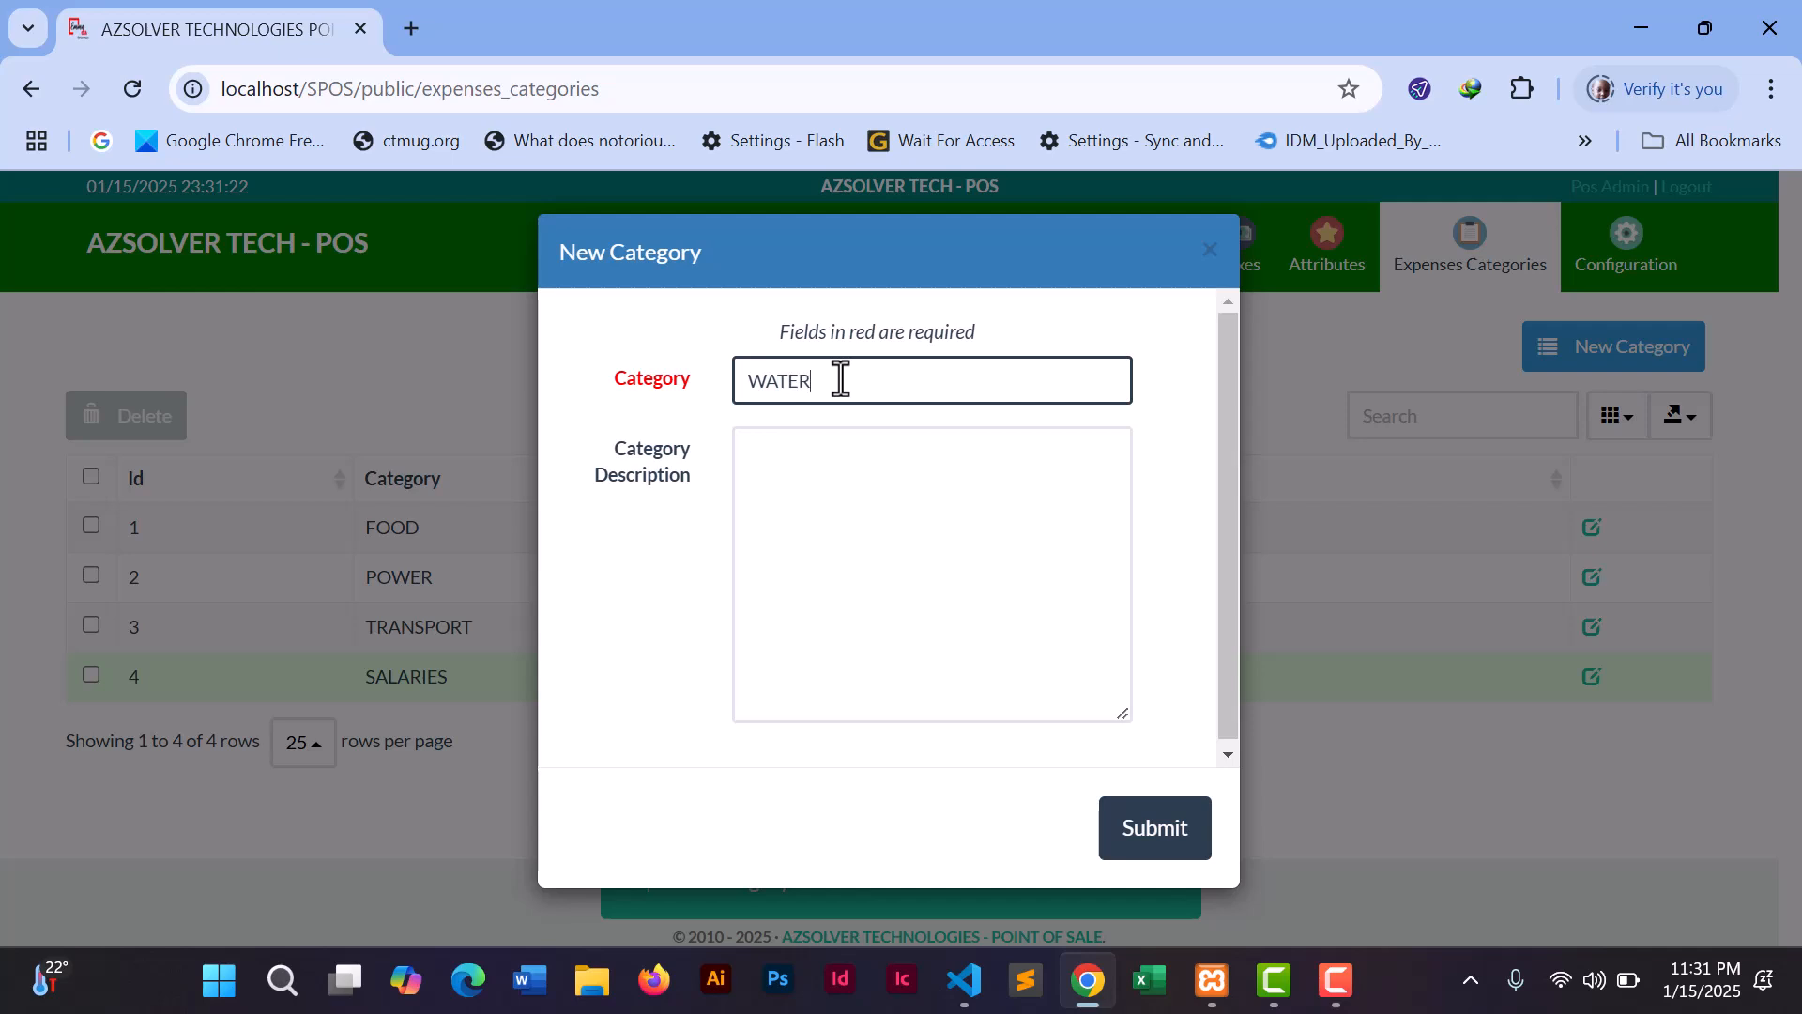
click(1153, 838)
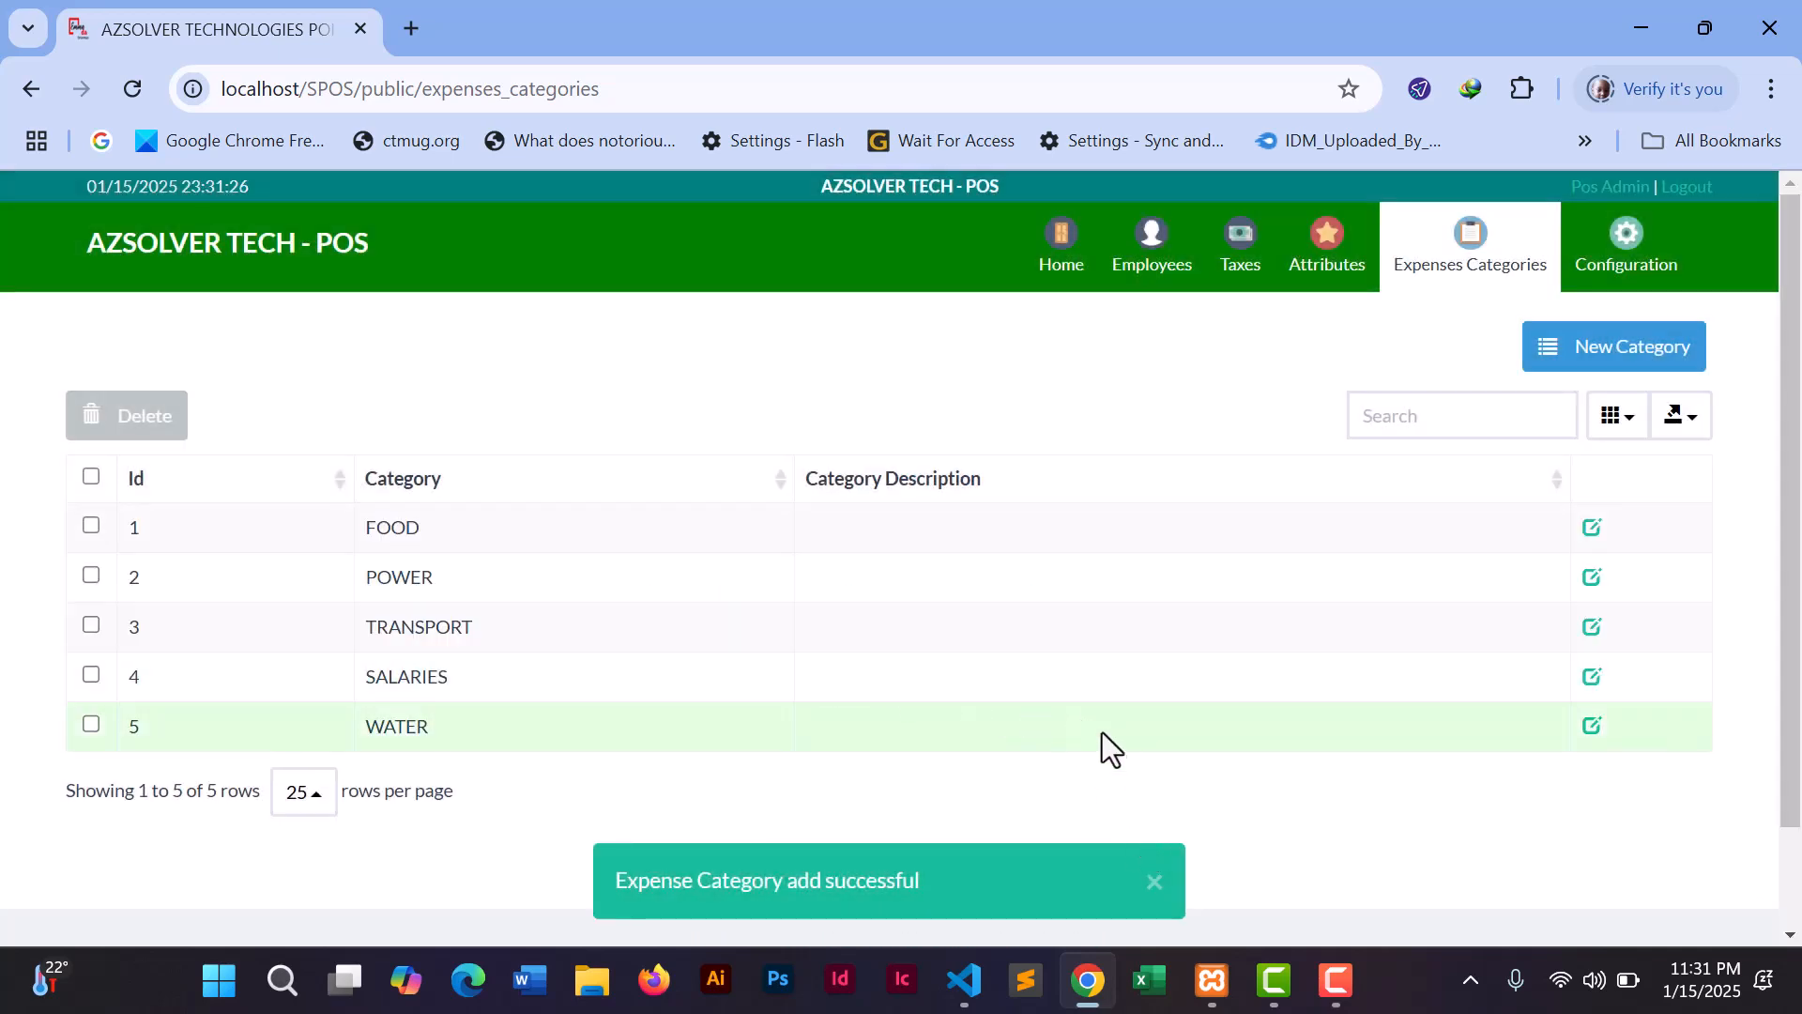
click(1327, 250)
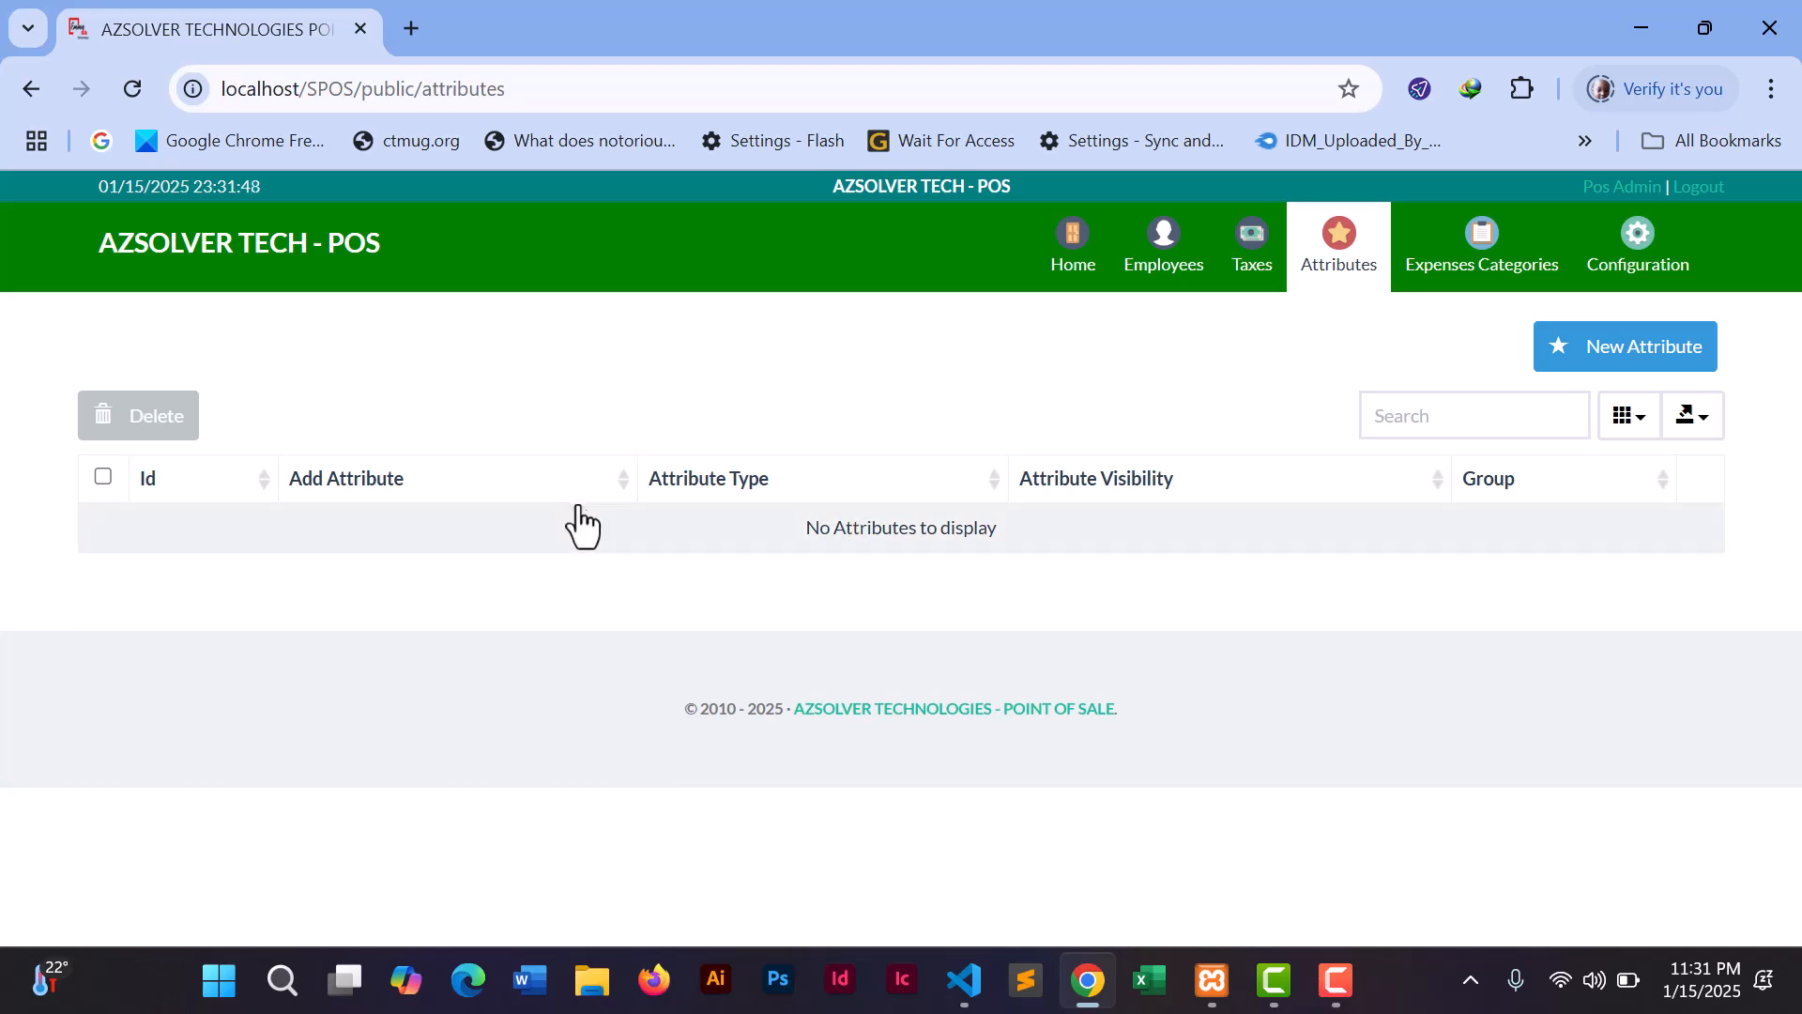
- Visit Taxes and Employees, preview the New Employee login and permission sections, then discard the form
click(1237, 266)
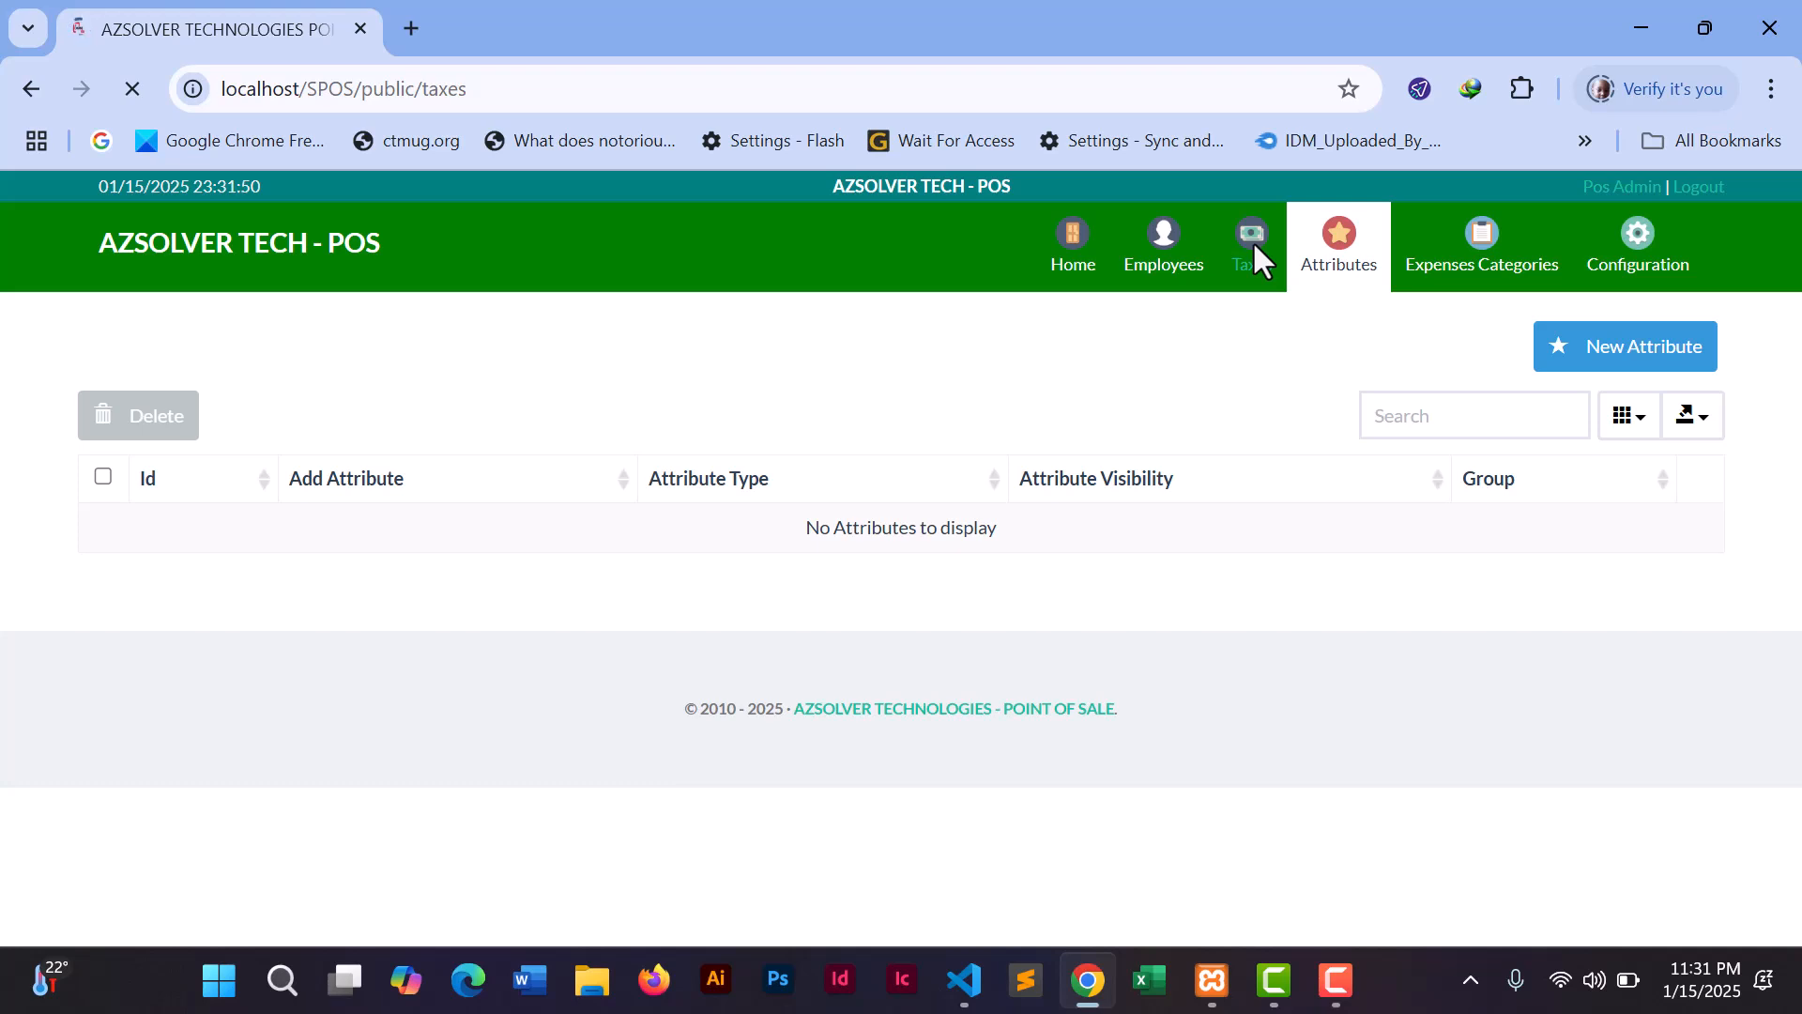
click(1156, 267)
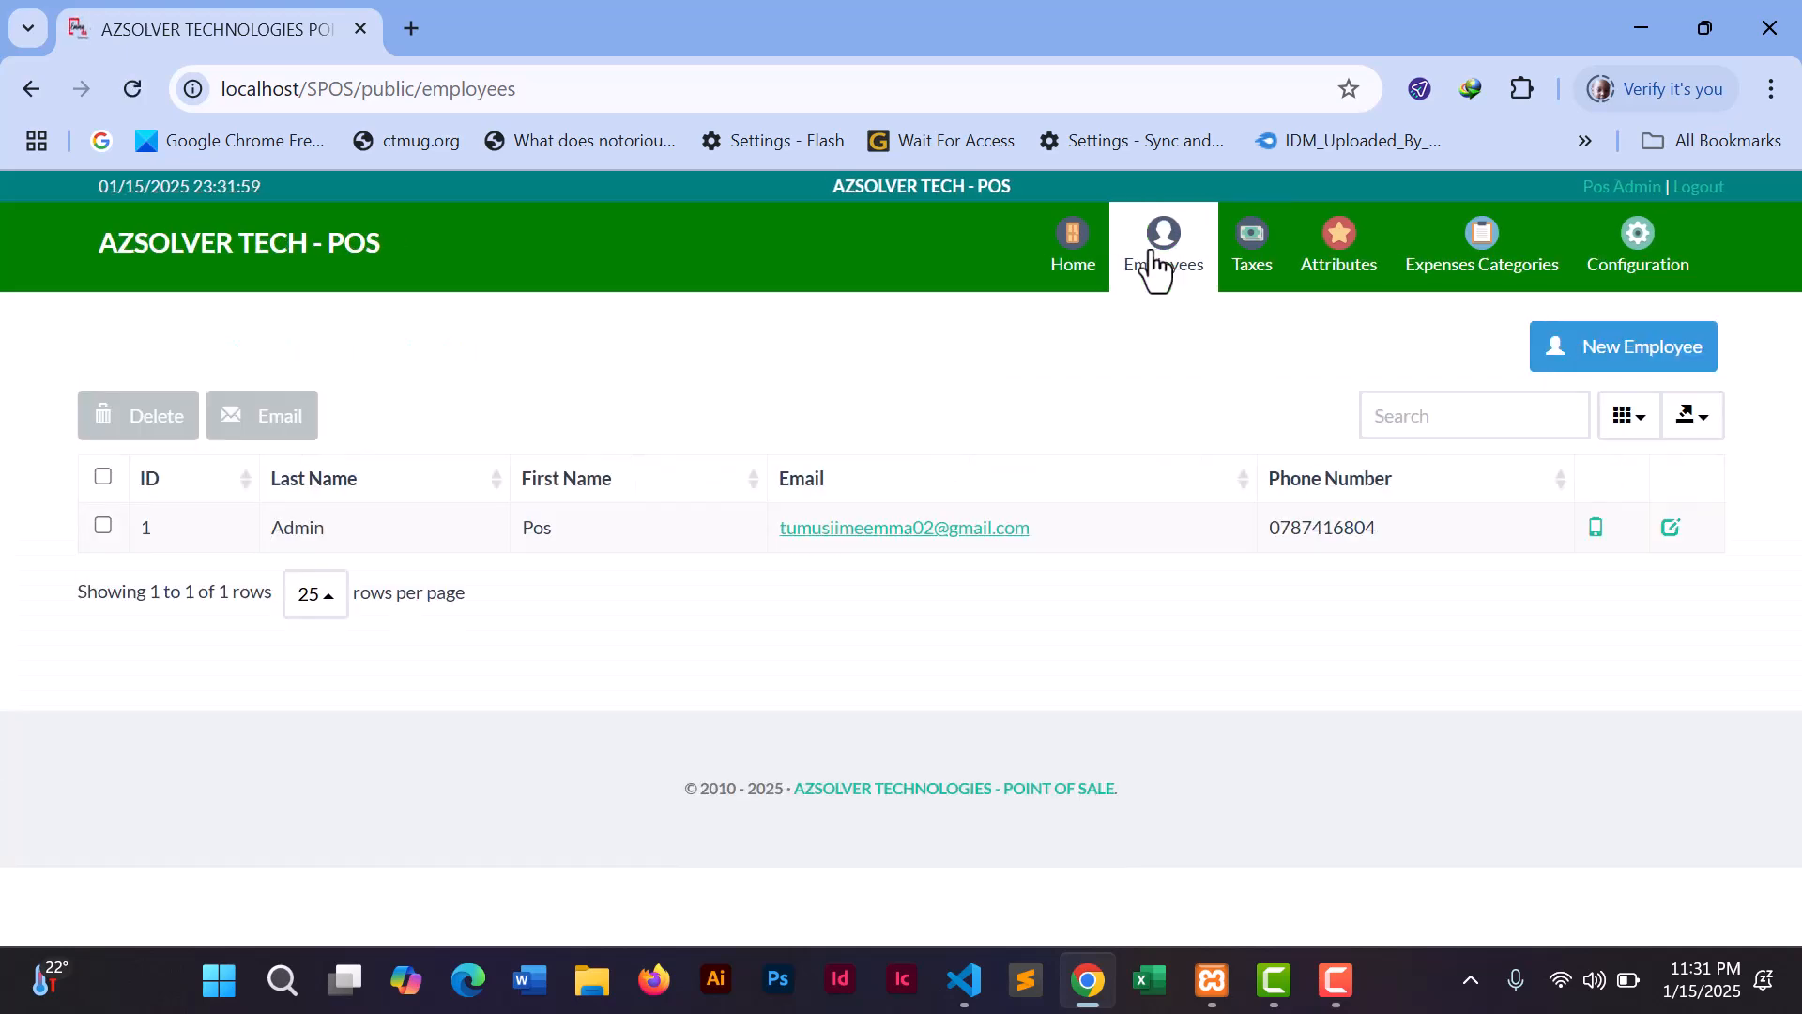
click(1625, 355)
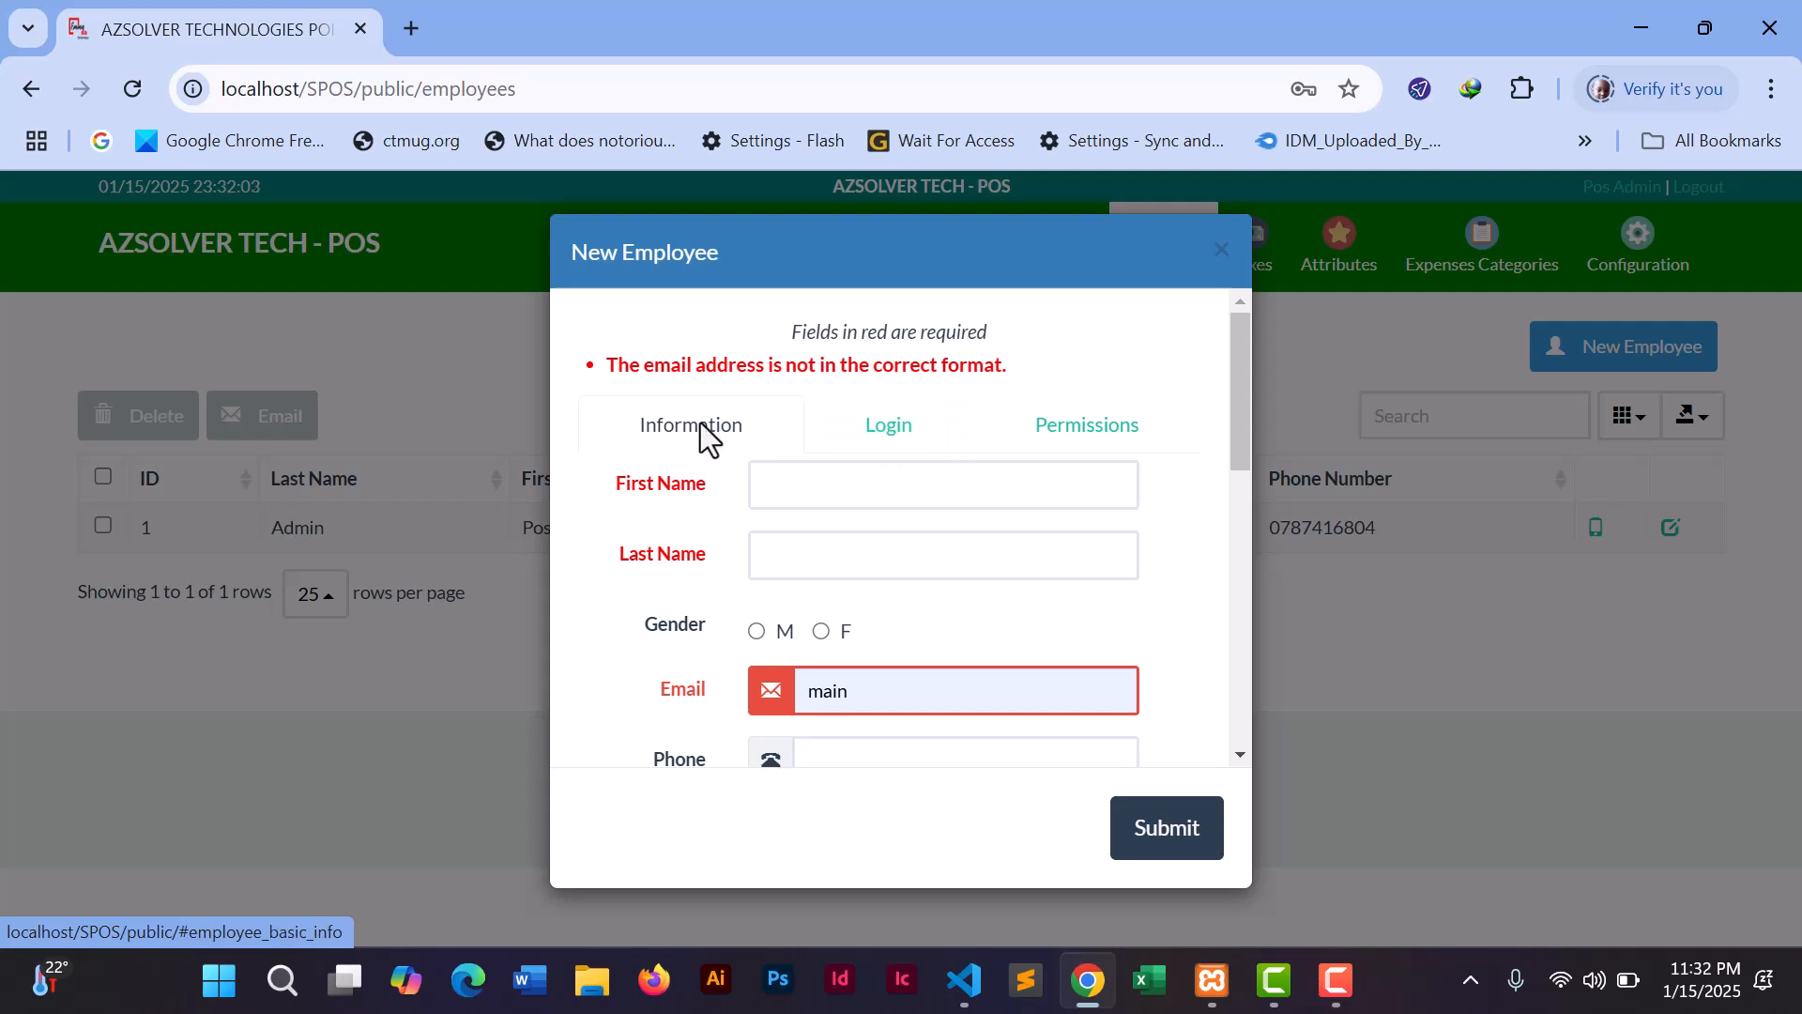
click(889, 449)
click(1033, 444)
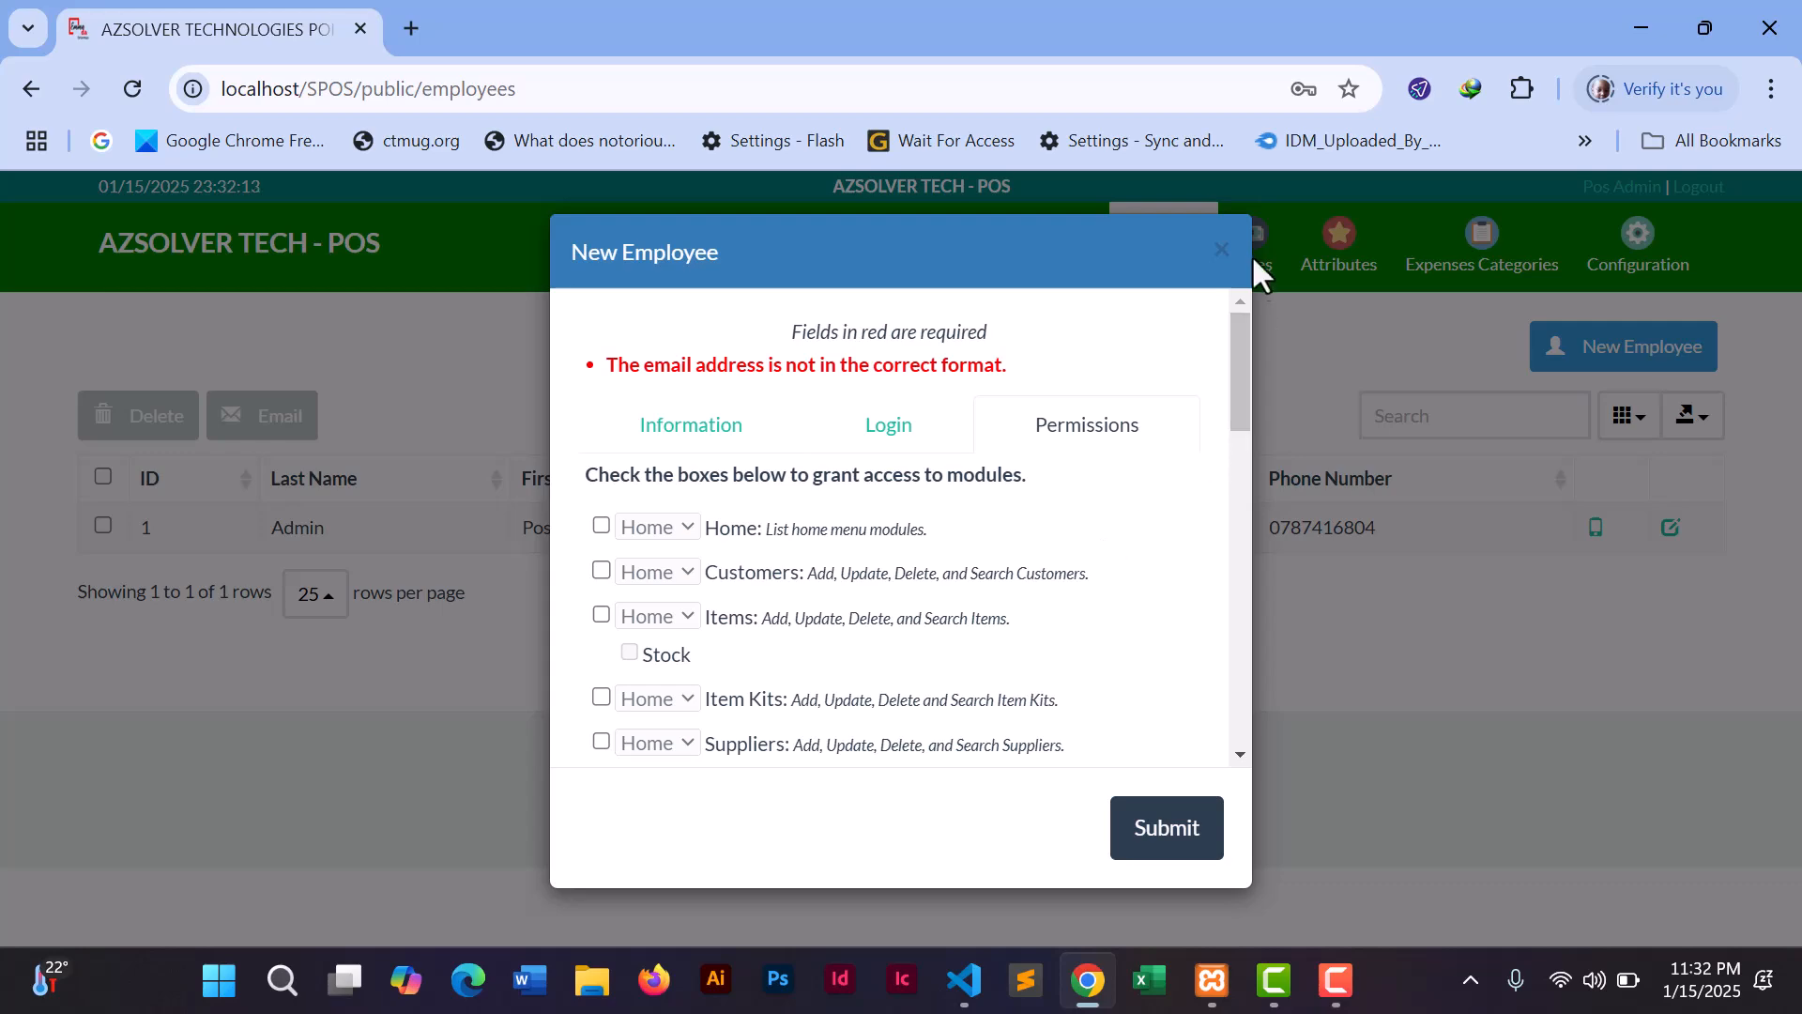
click(1222, 252)
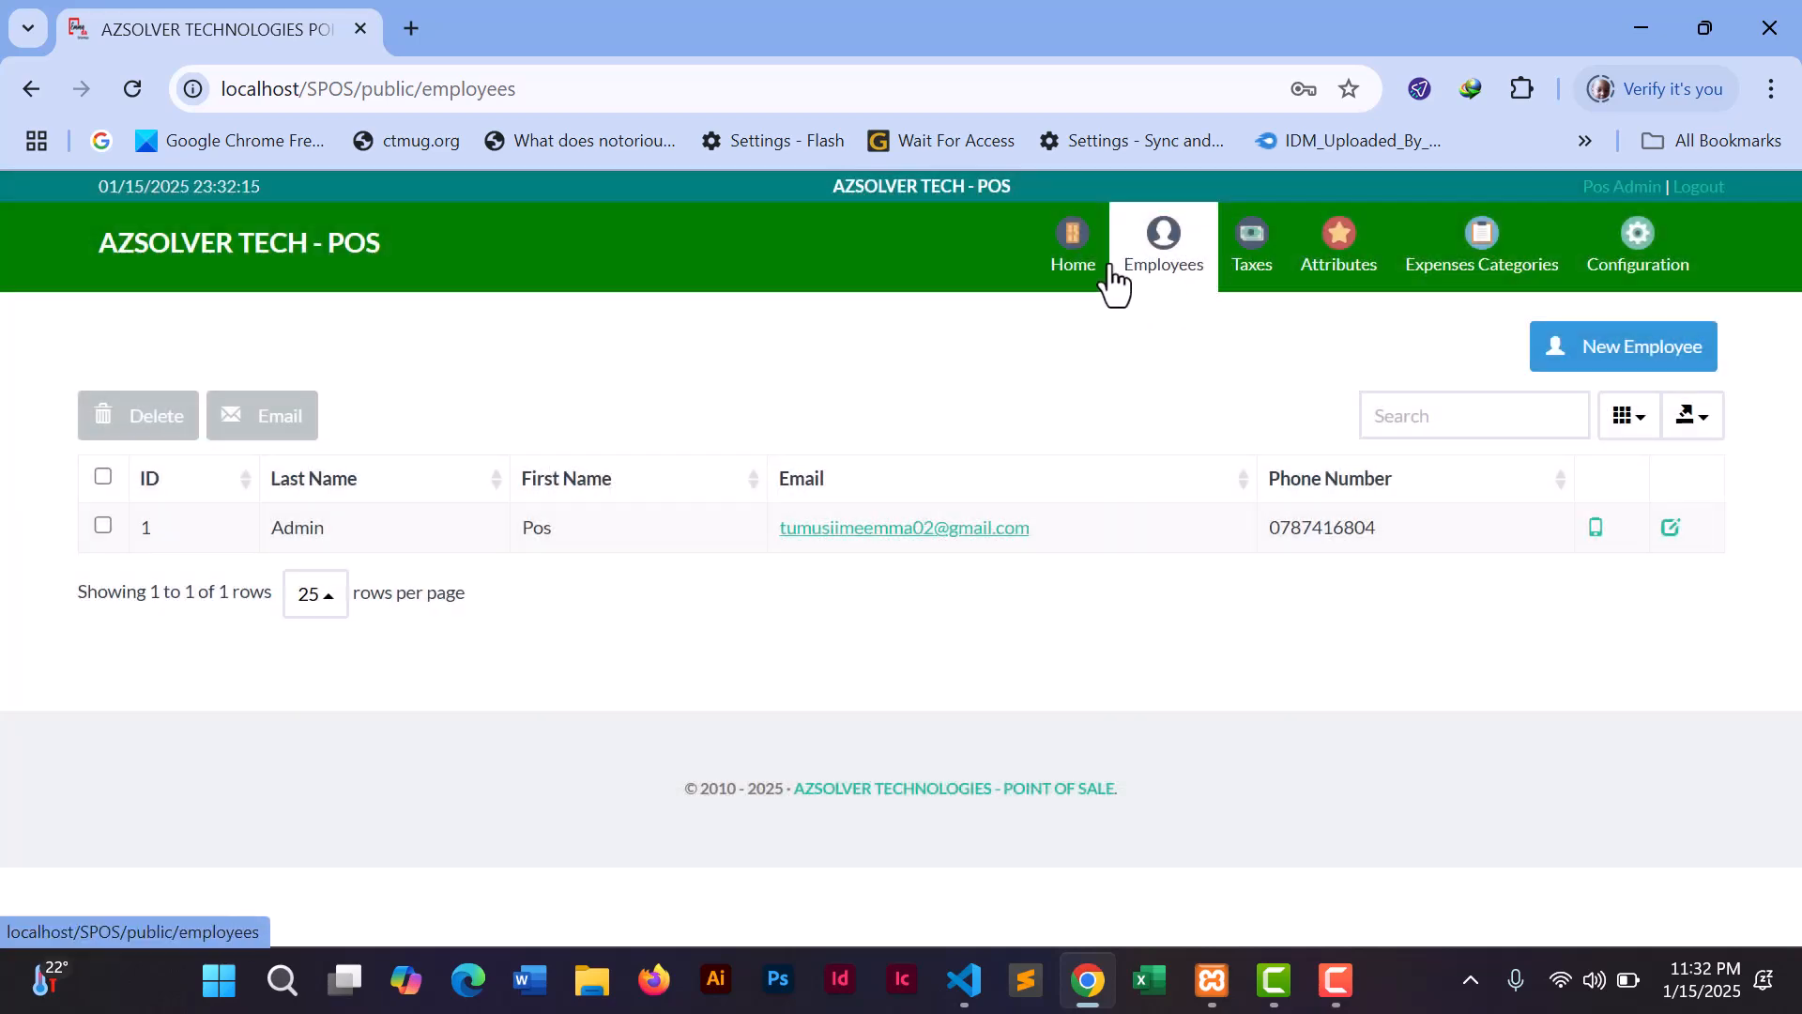
- Return Home, open the Items list of BEANS, GNUTS and MAIZE, and start a new item
click(1084, 267)
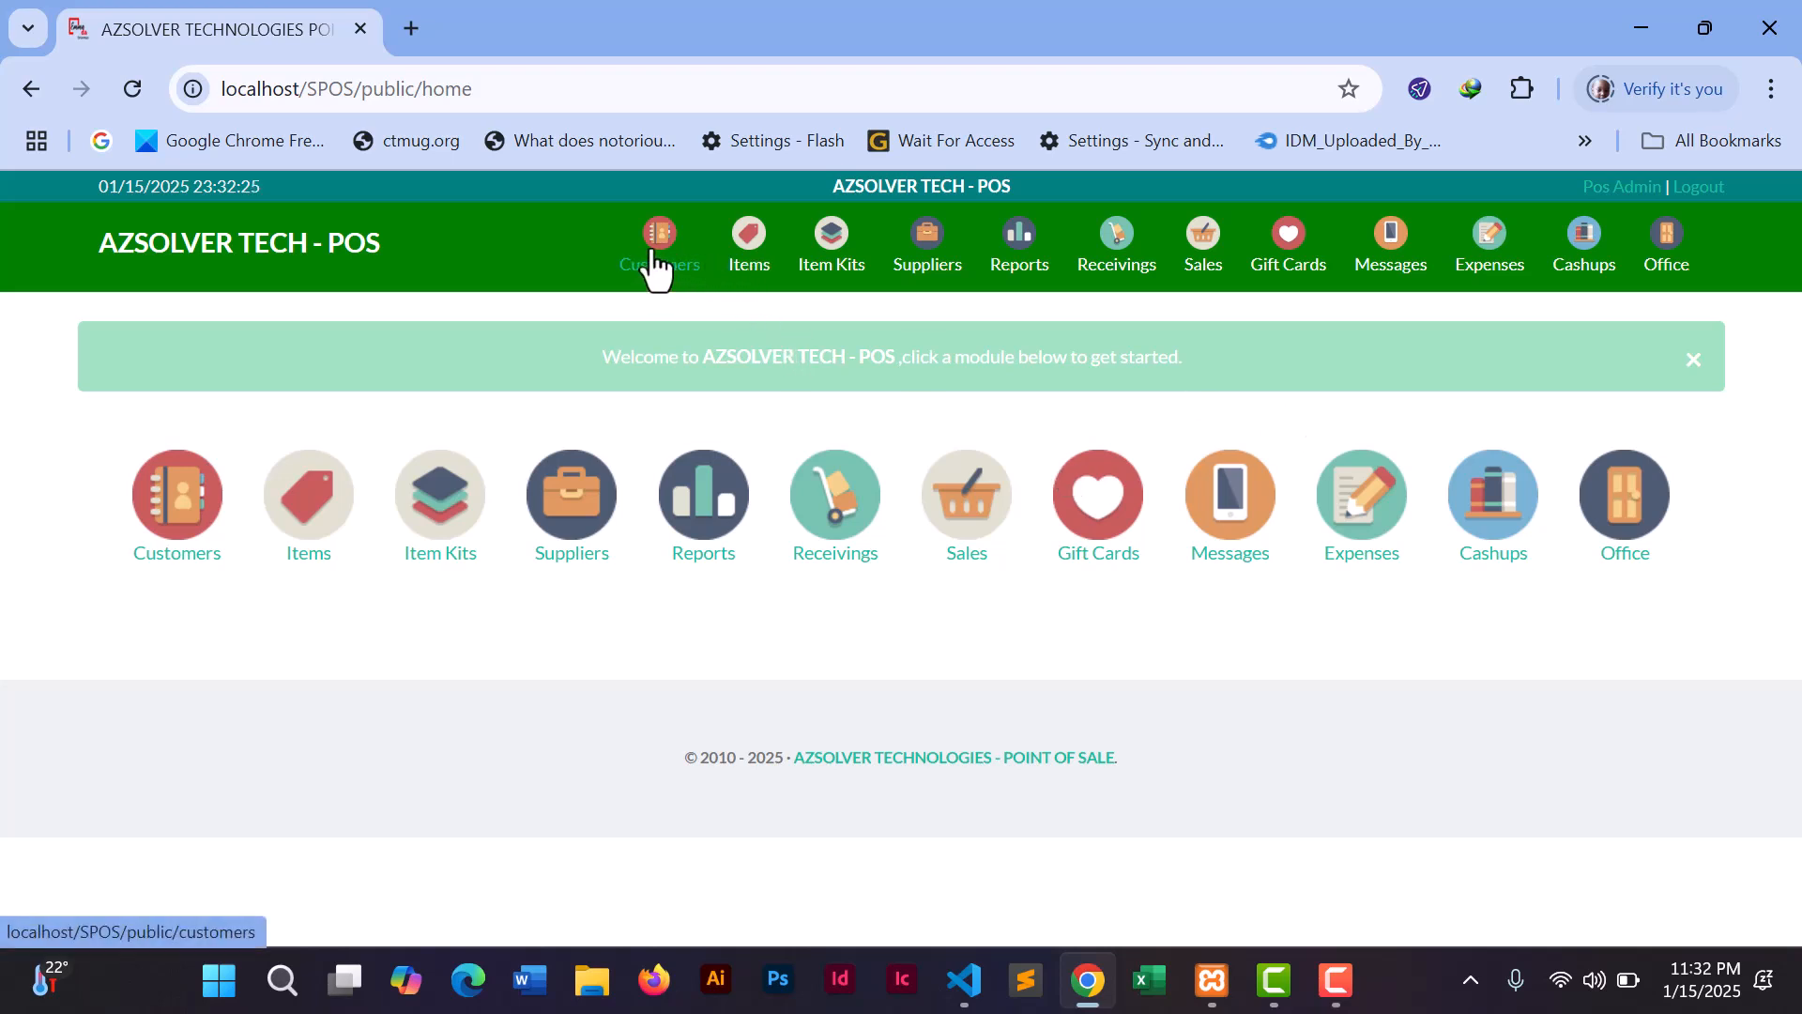
click(751, 265)
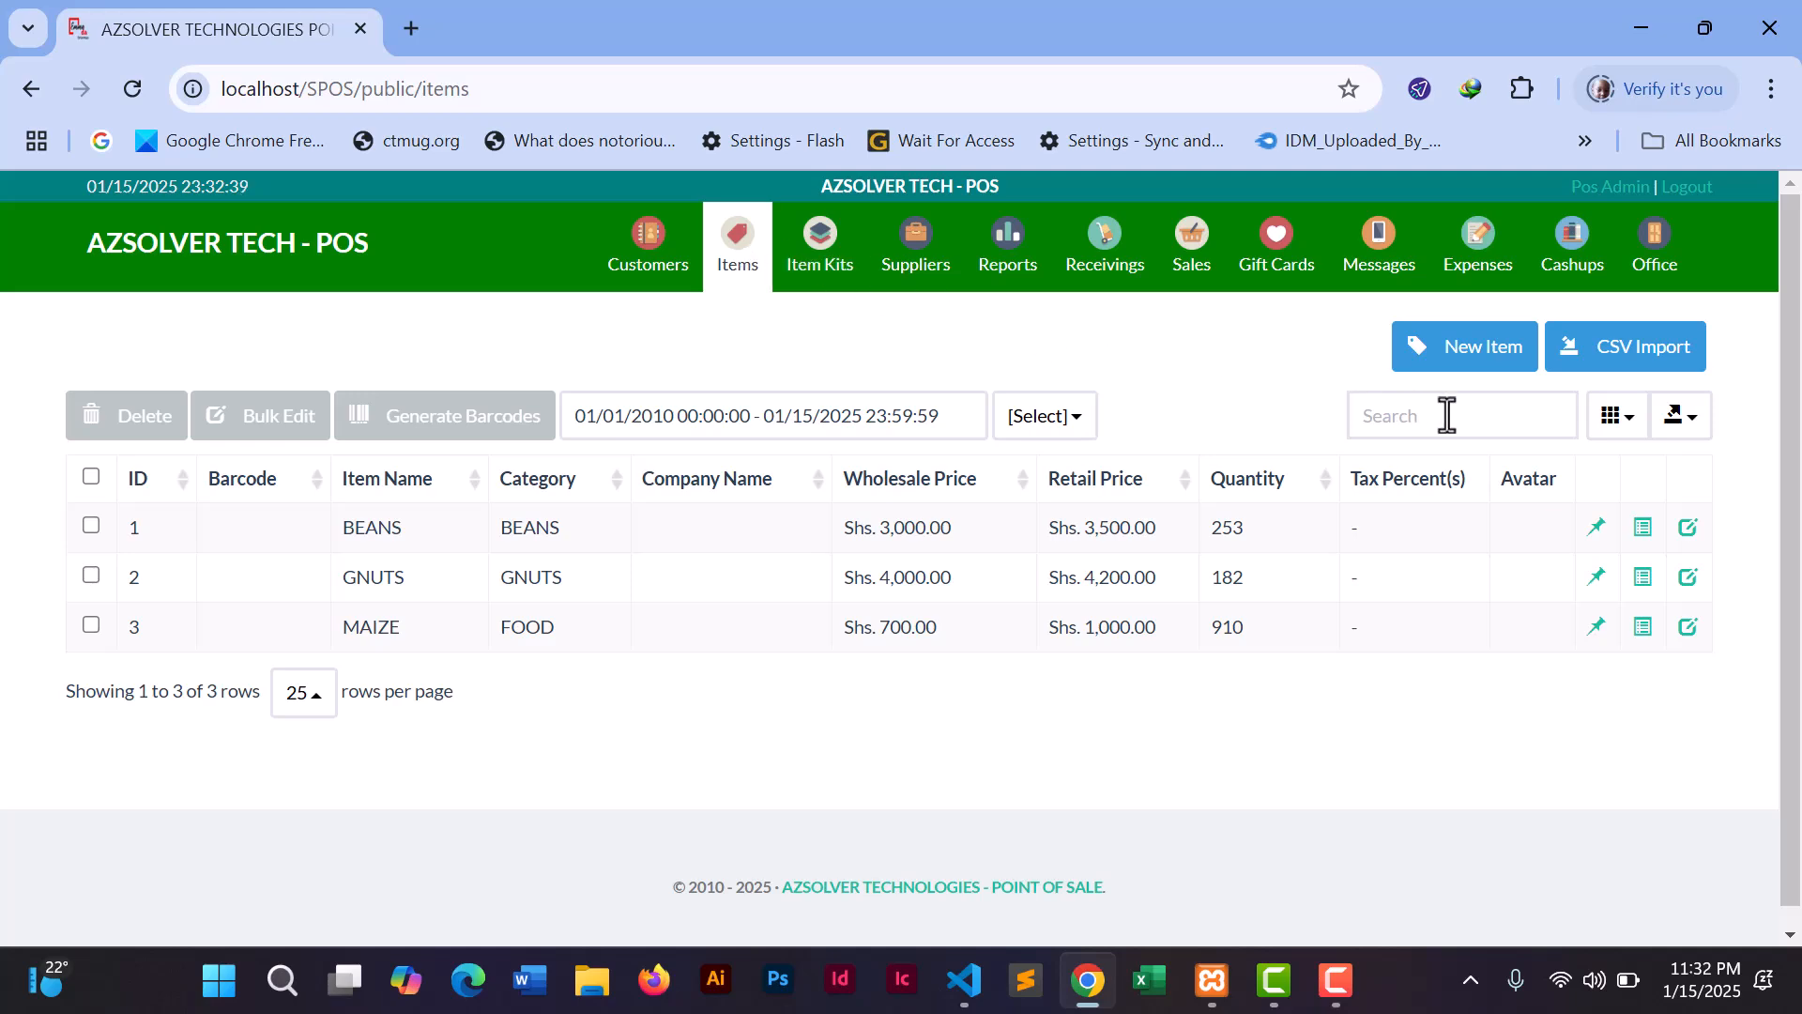
click(1483, 347)
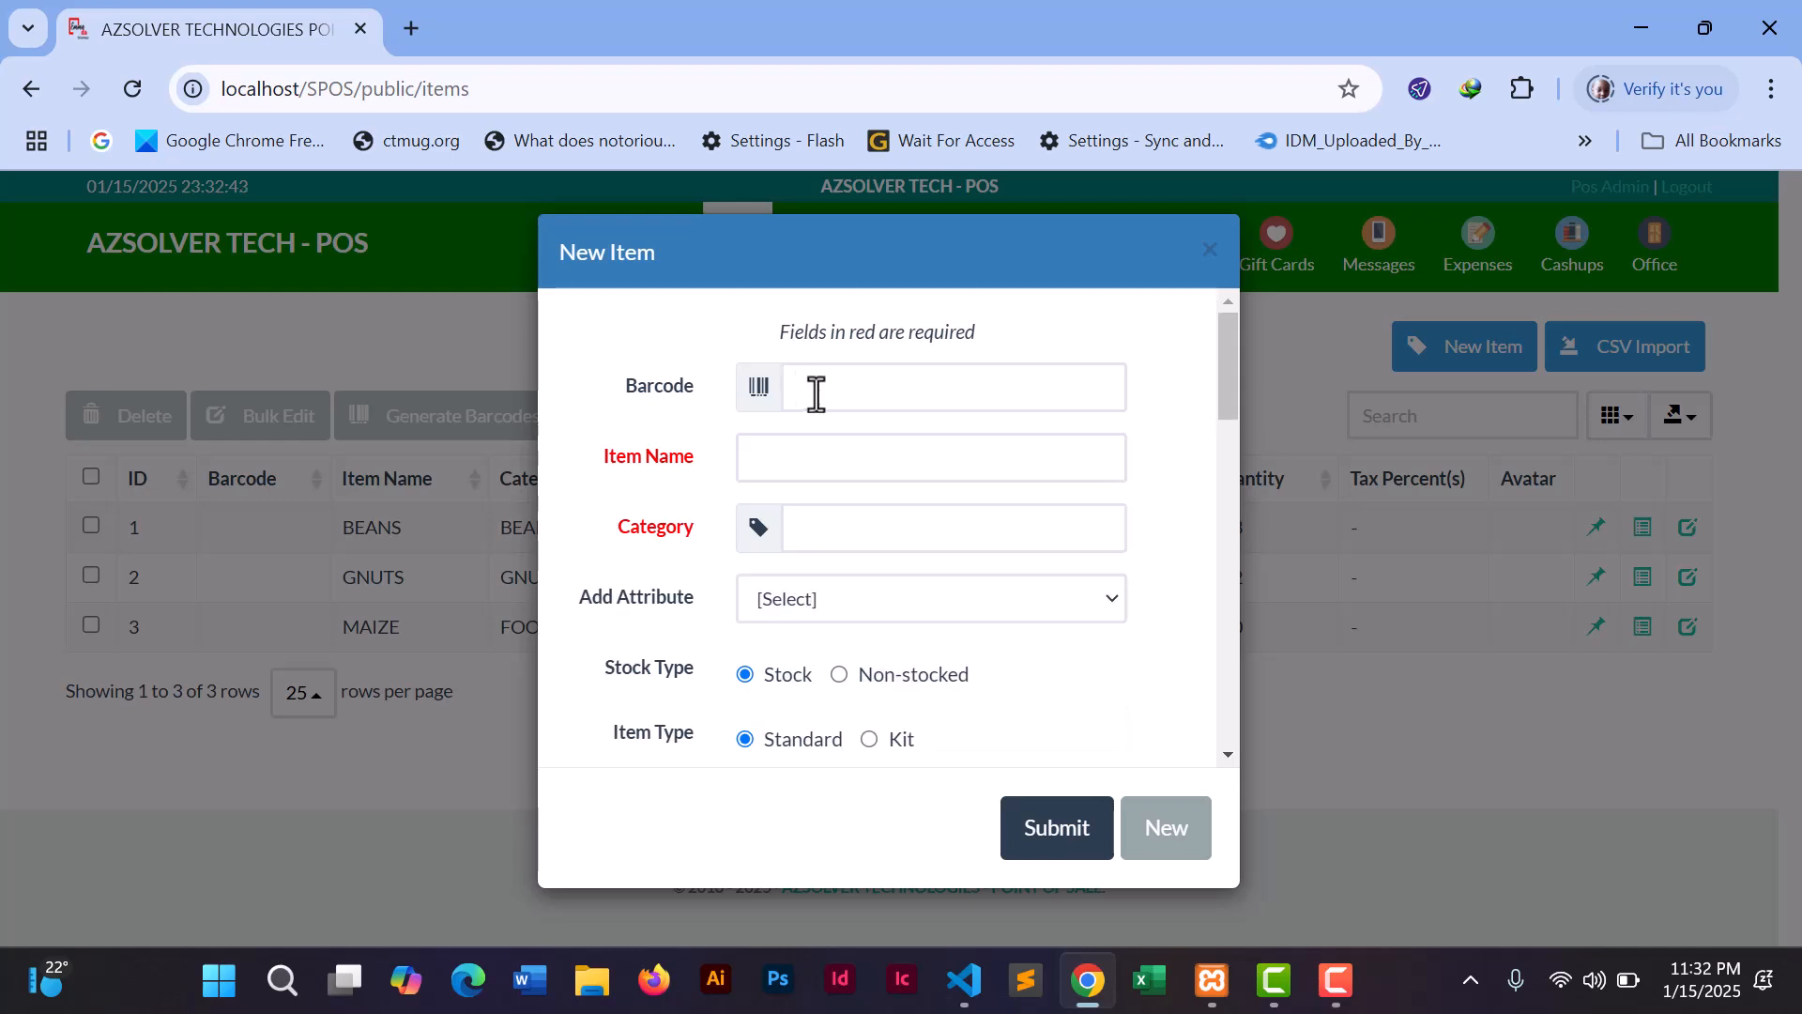
- Fill in item name EGGS, category FOOD and supplier I.T consult company
click(814, 447)
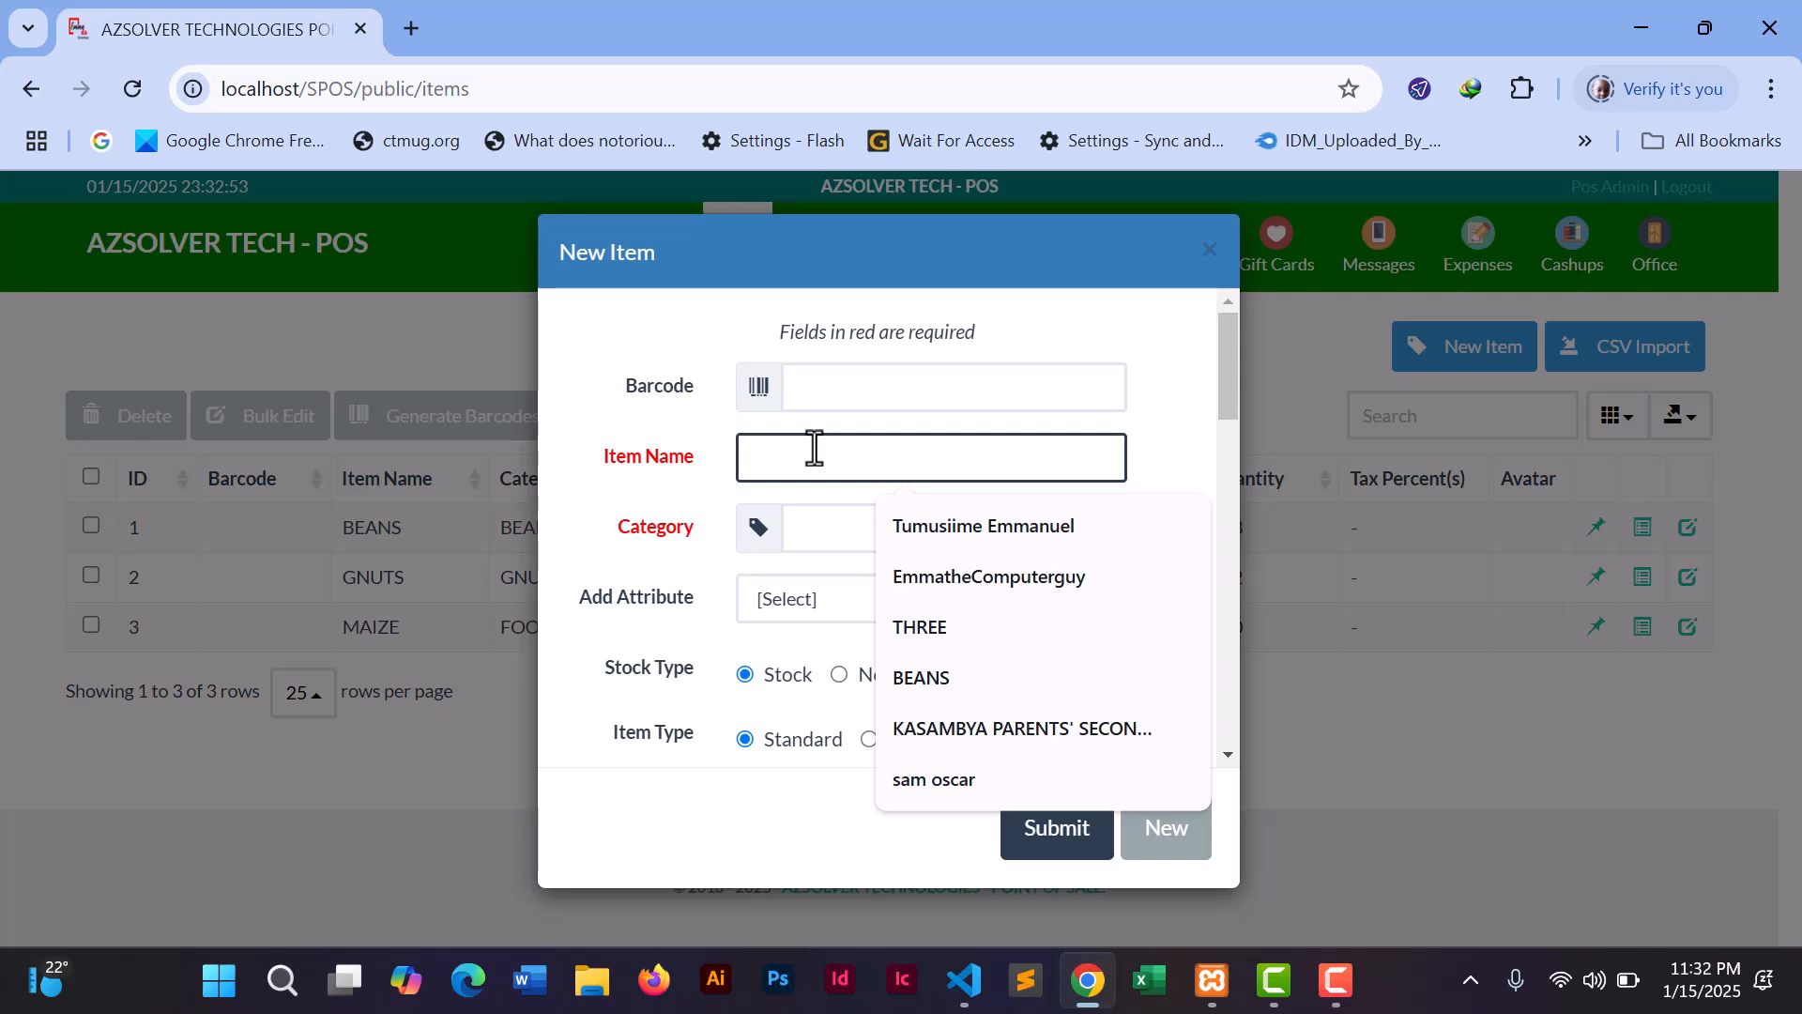
text(CO)
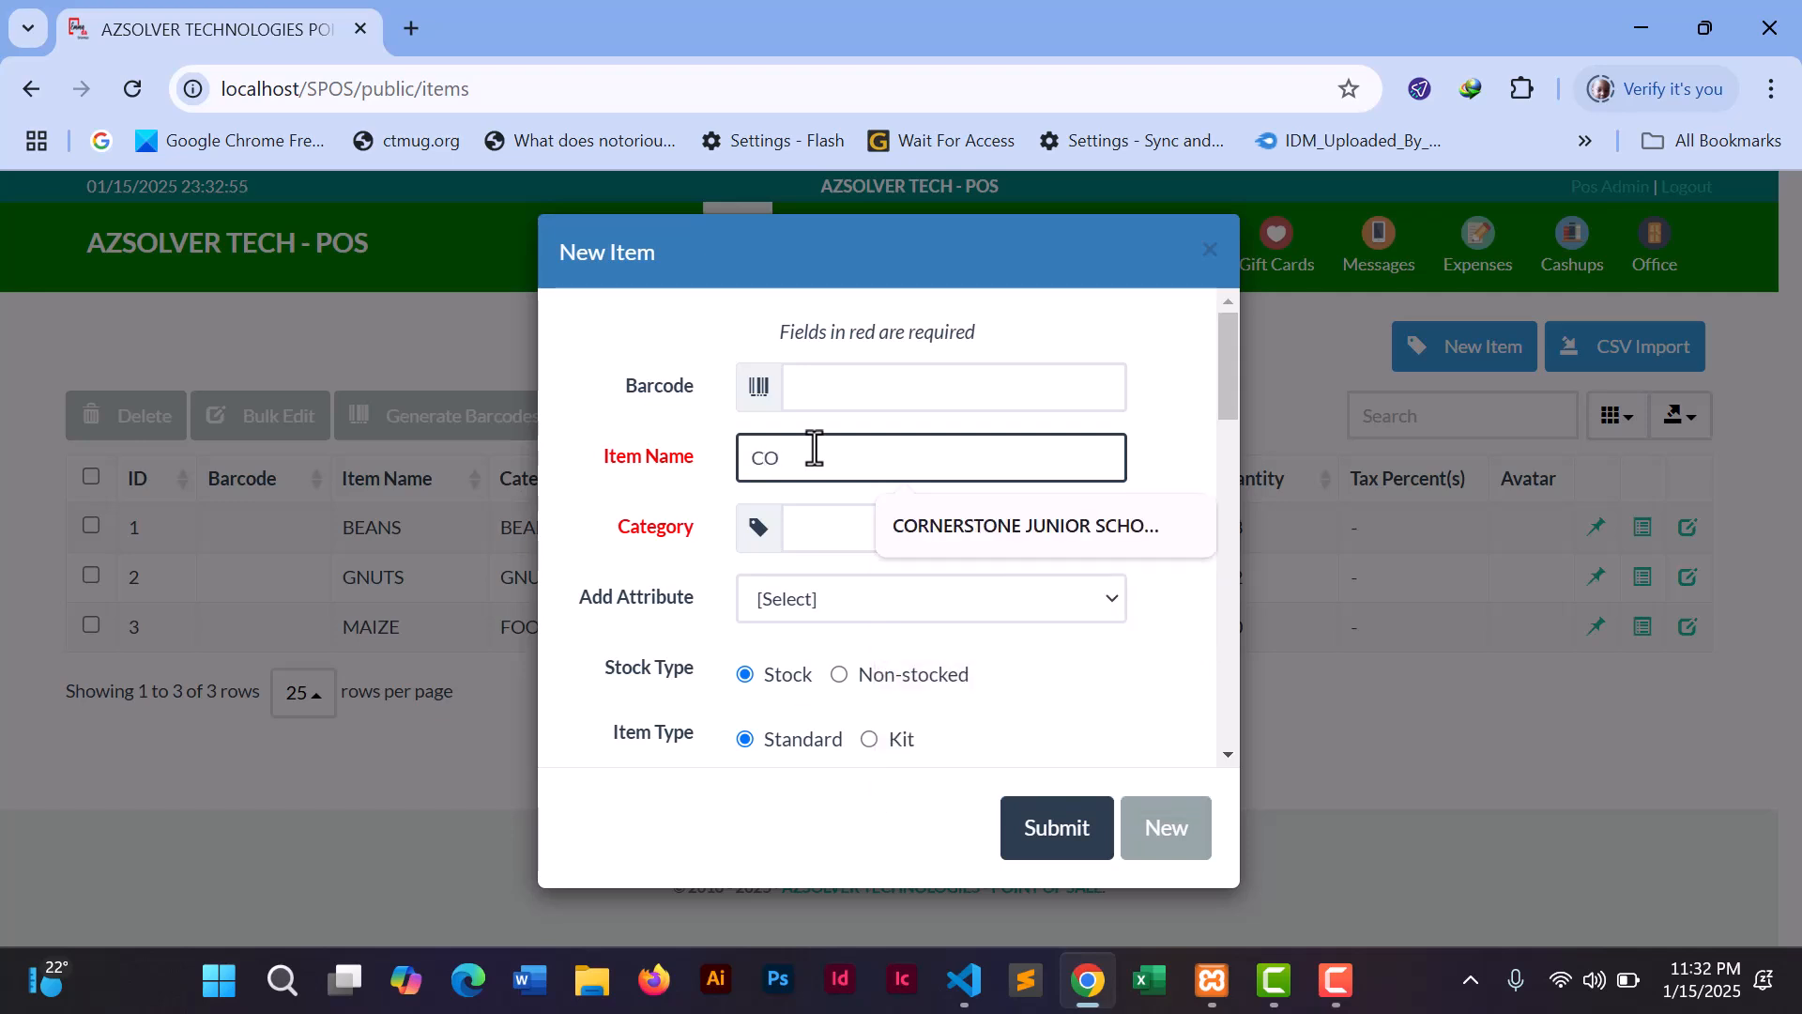
text(C)
key(BackSpace)
key(BackSpace)
key(BackSpace)
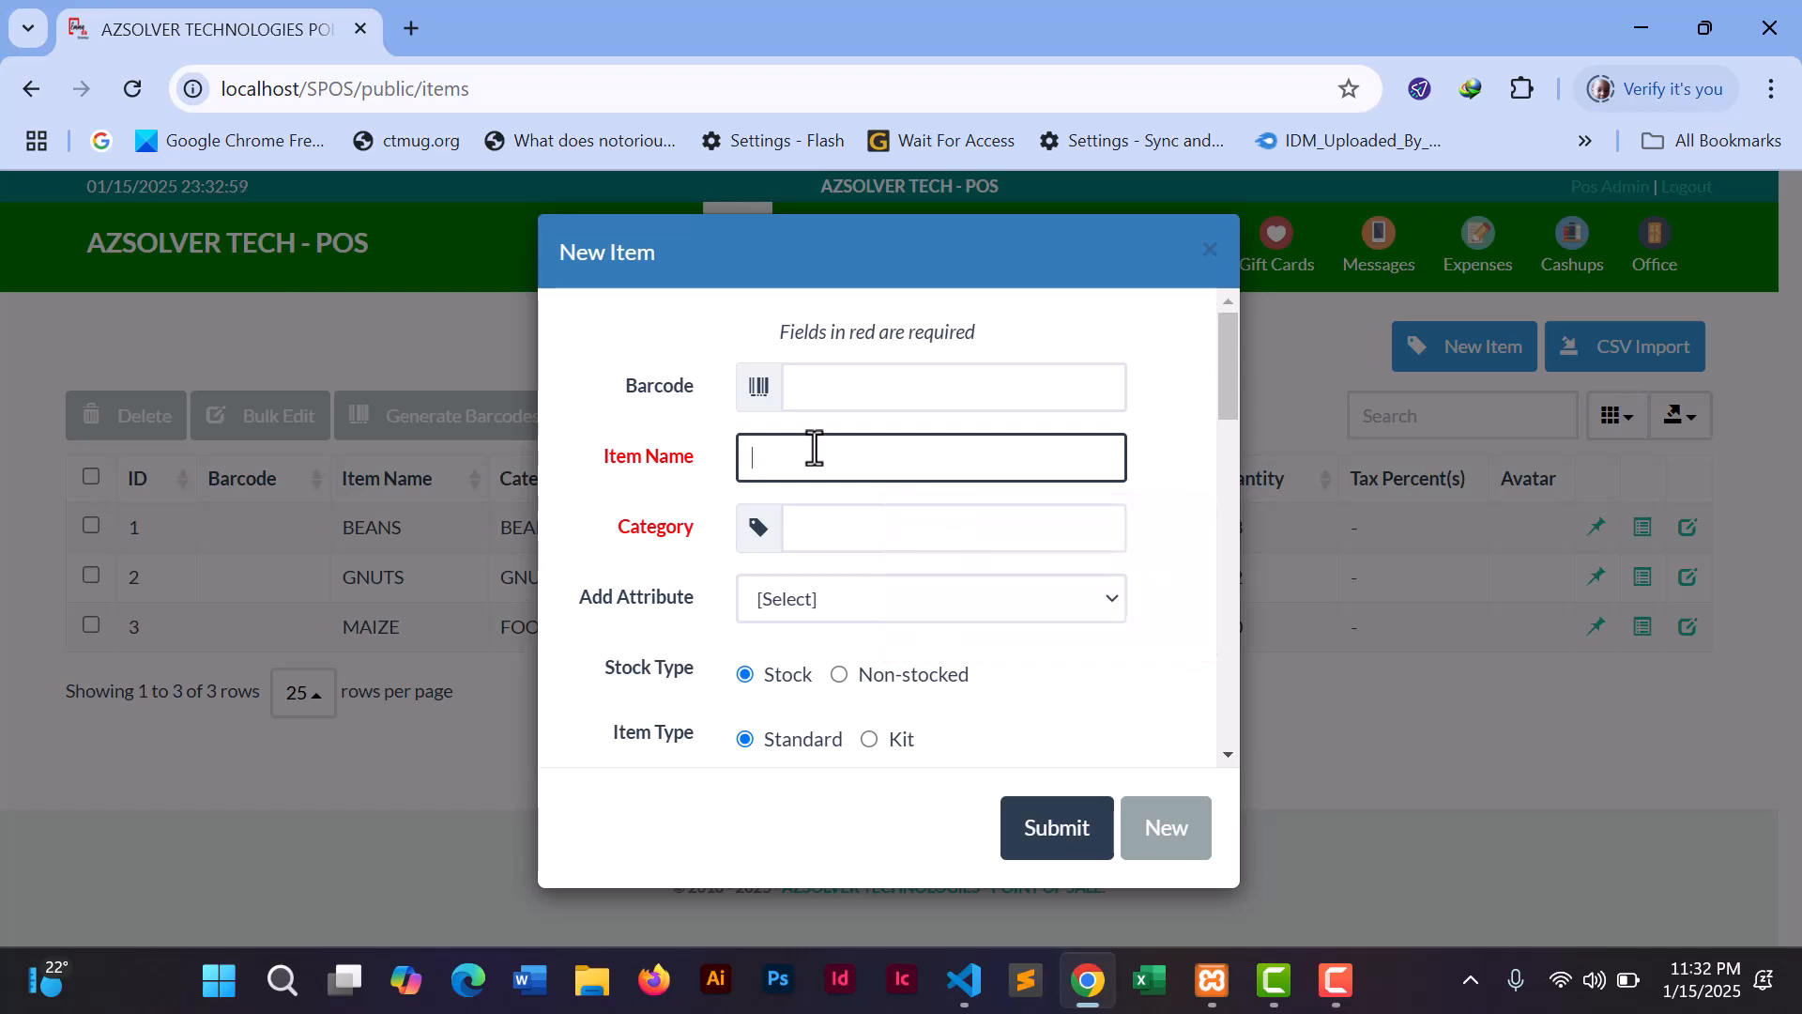
text(EGGS)
click(808, 525)
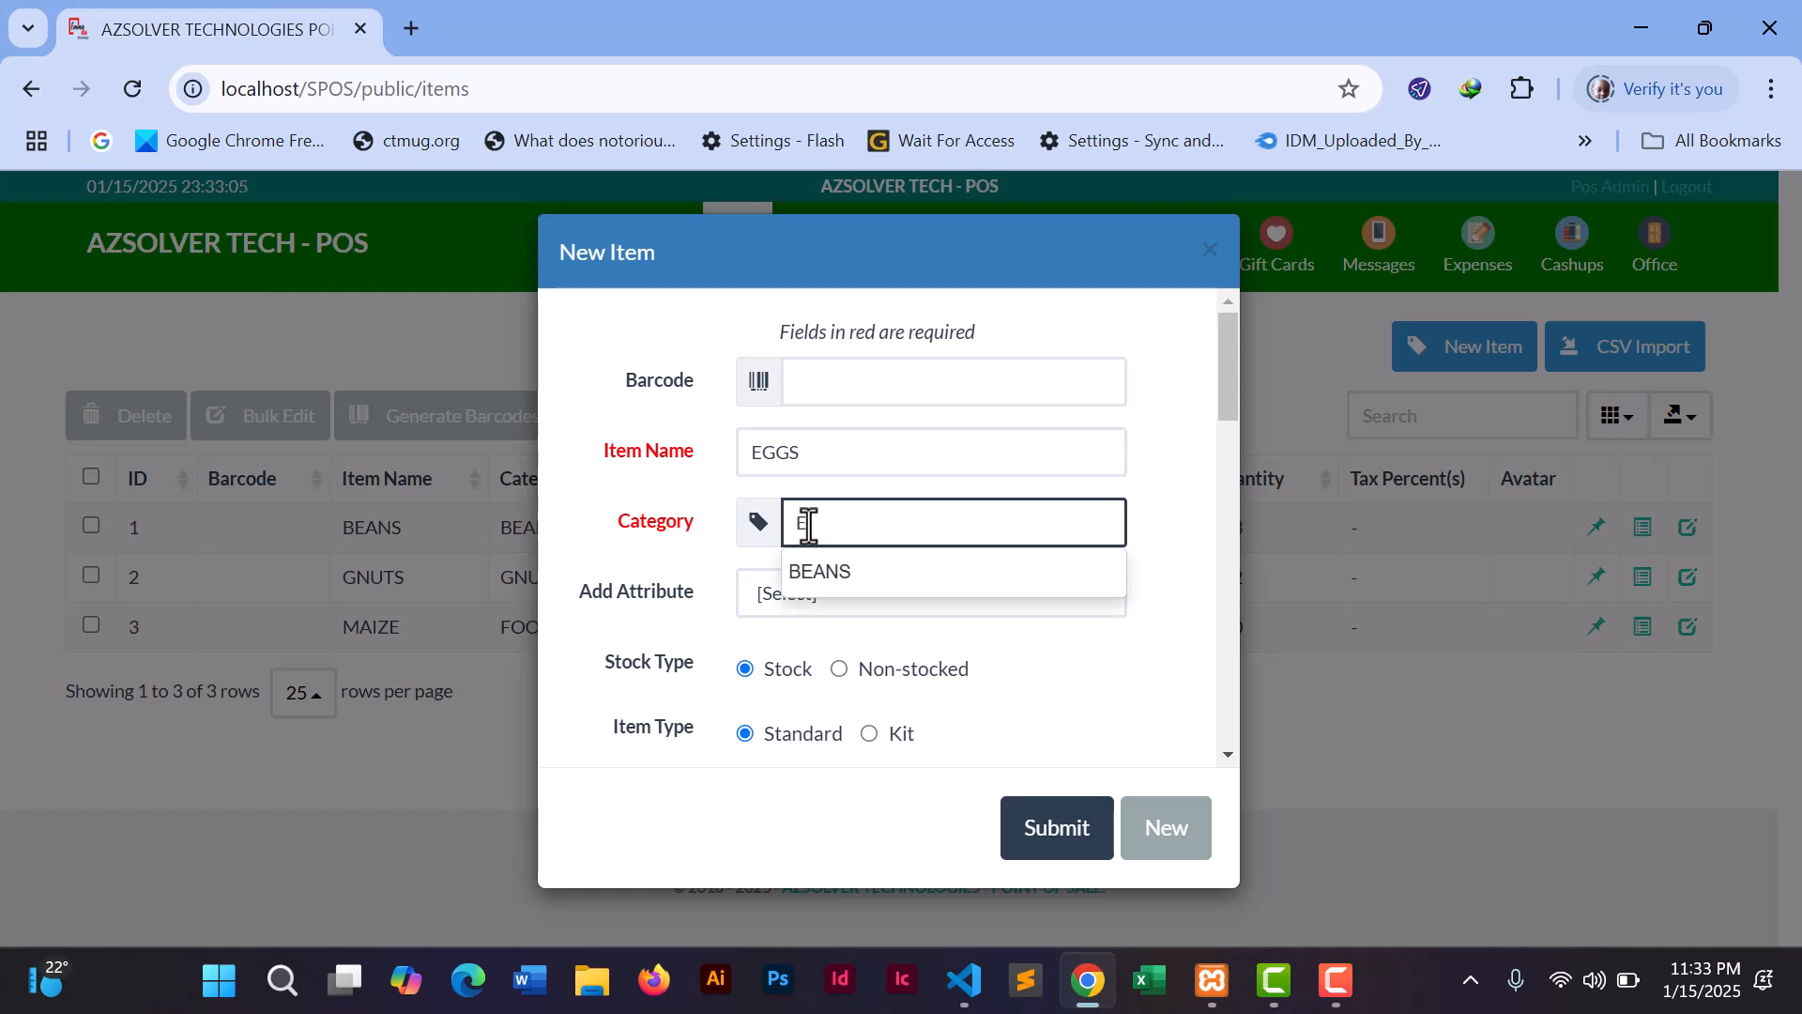
text(E)
key(BackSpace)
text(FOOD)
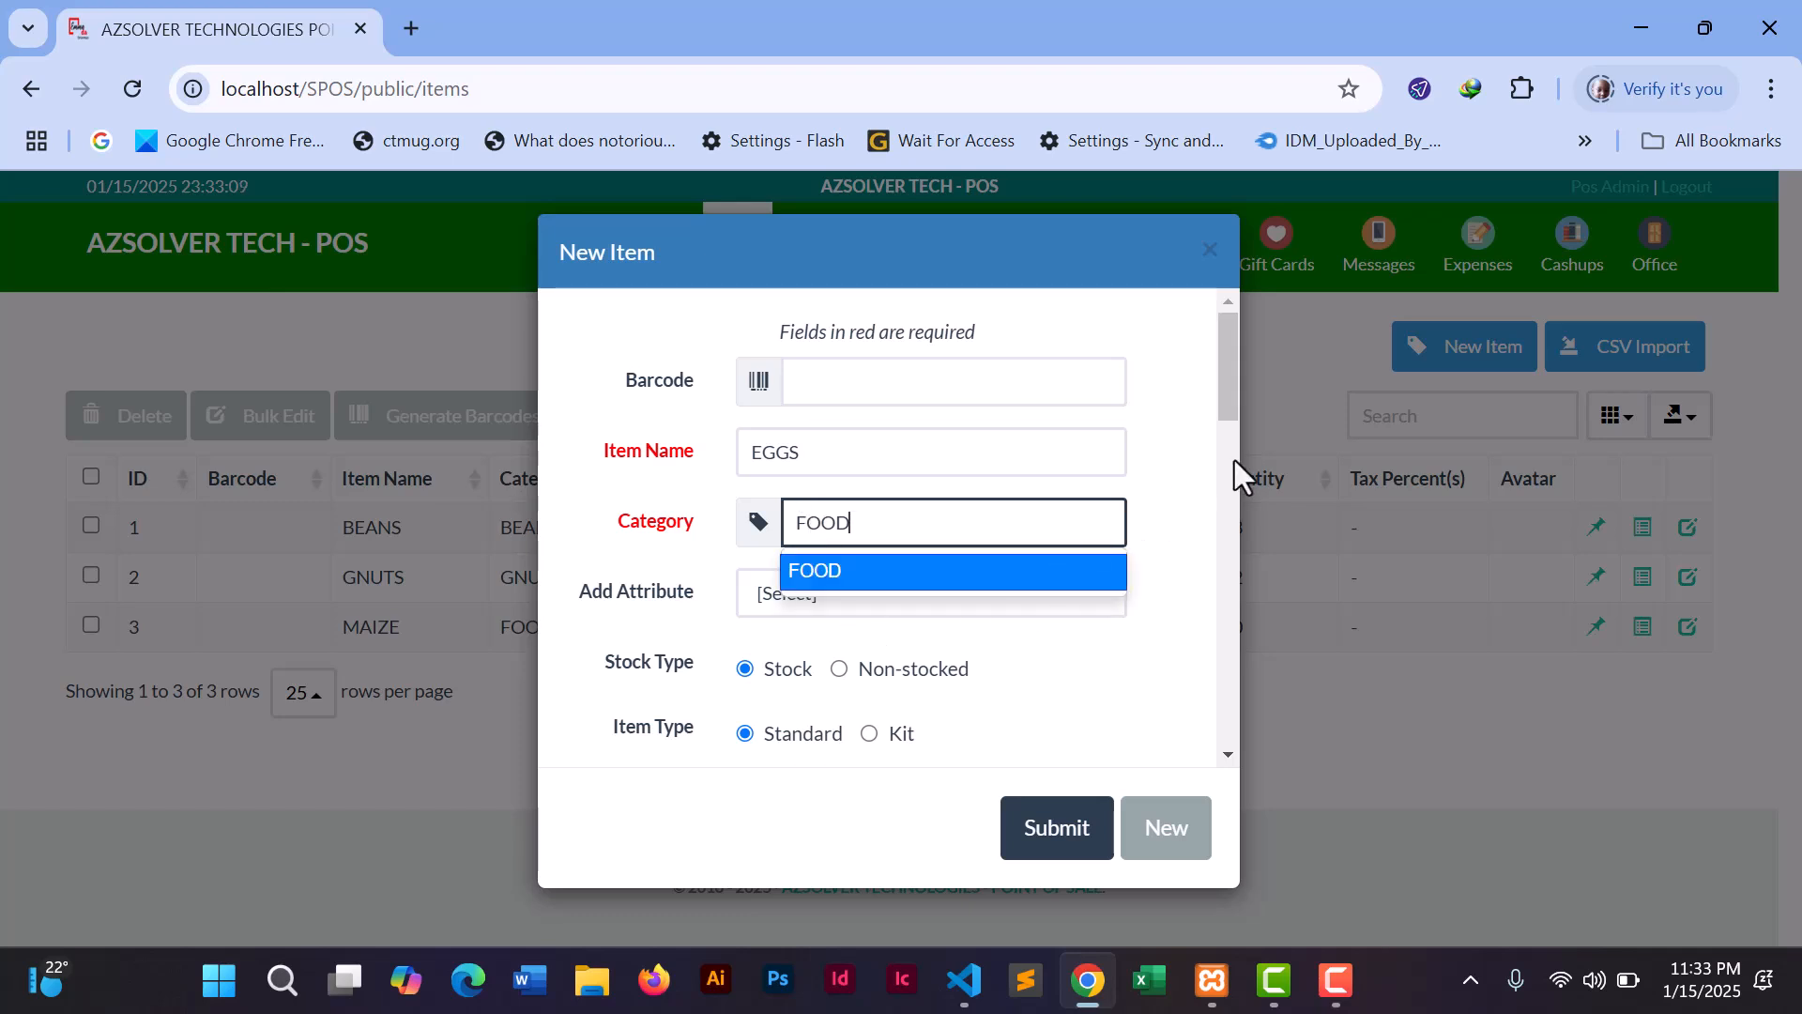
click(878, 574)
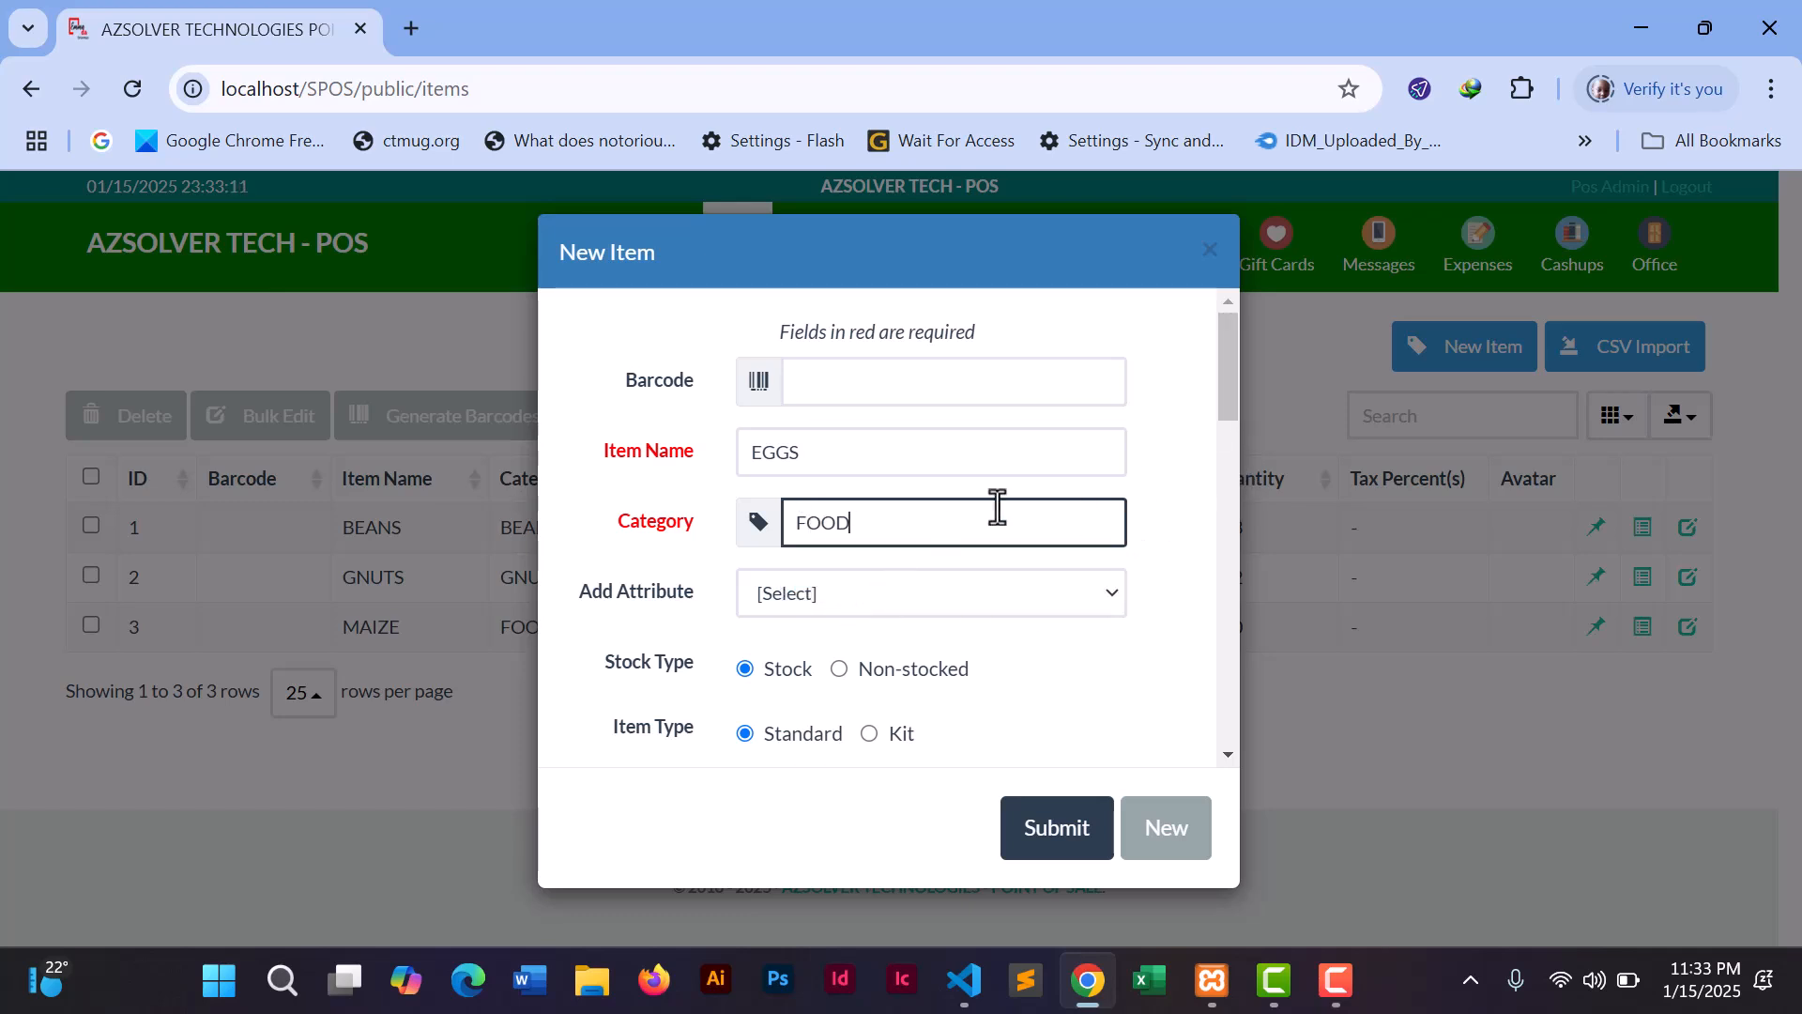
drag(1232, 380, 1219, 459)
click(904, 415)
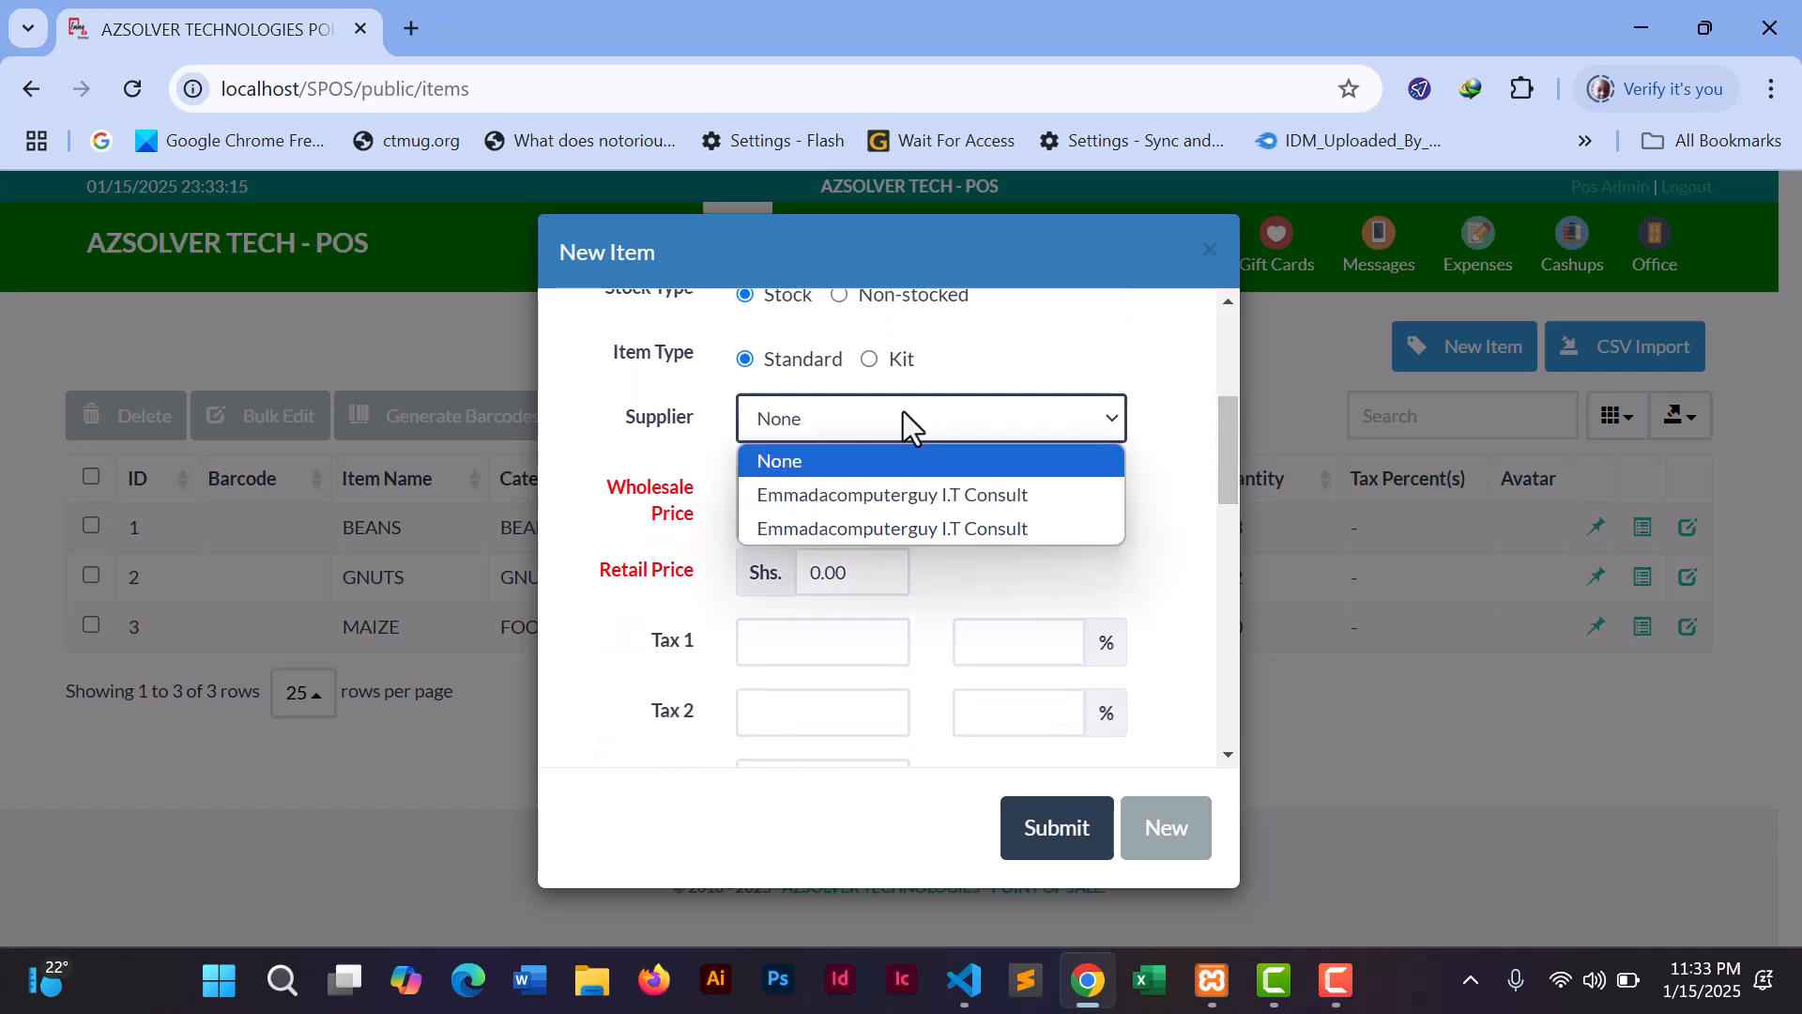
click(906, 494)
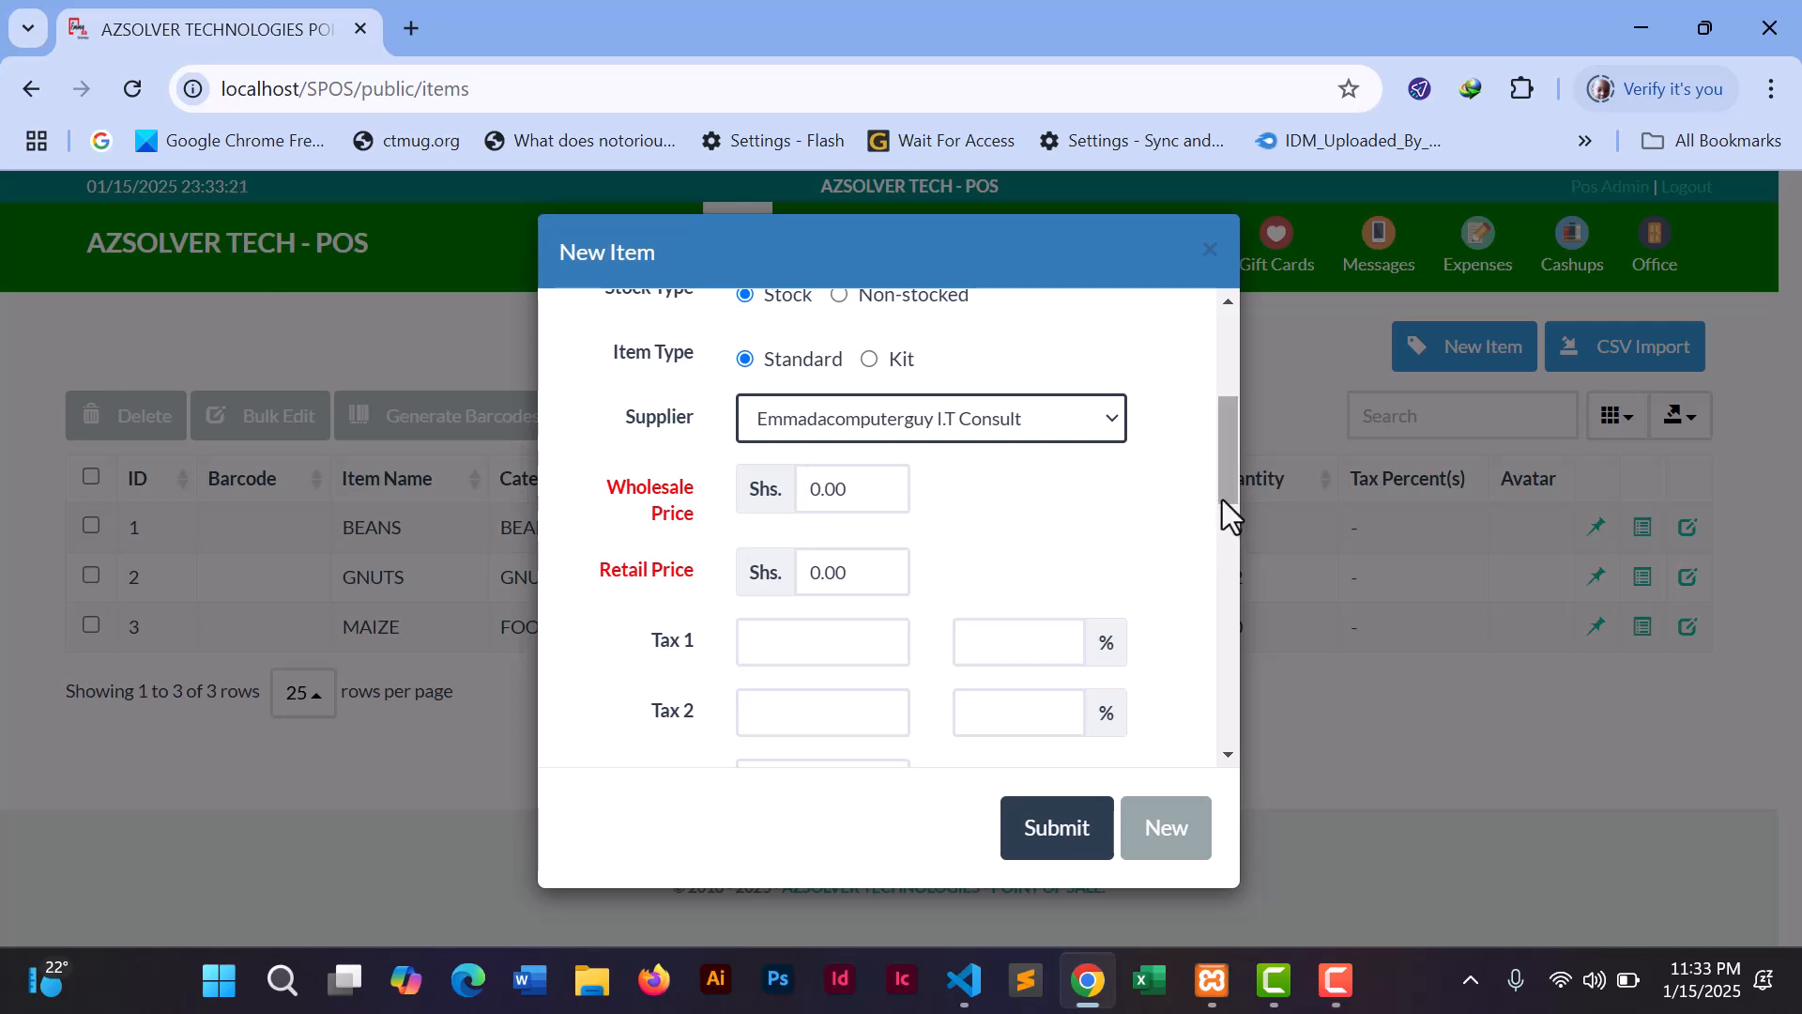
- Change the item name to BREAD and the category to KIDAWALIME
drag(1225, 492, 1231, 413)
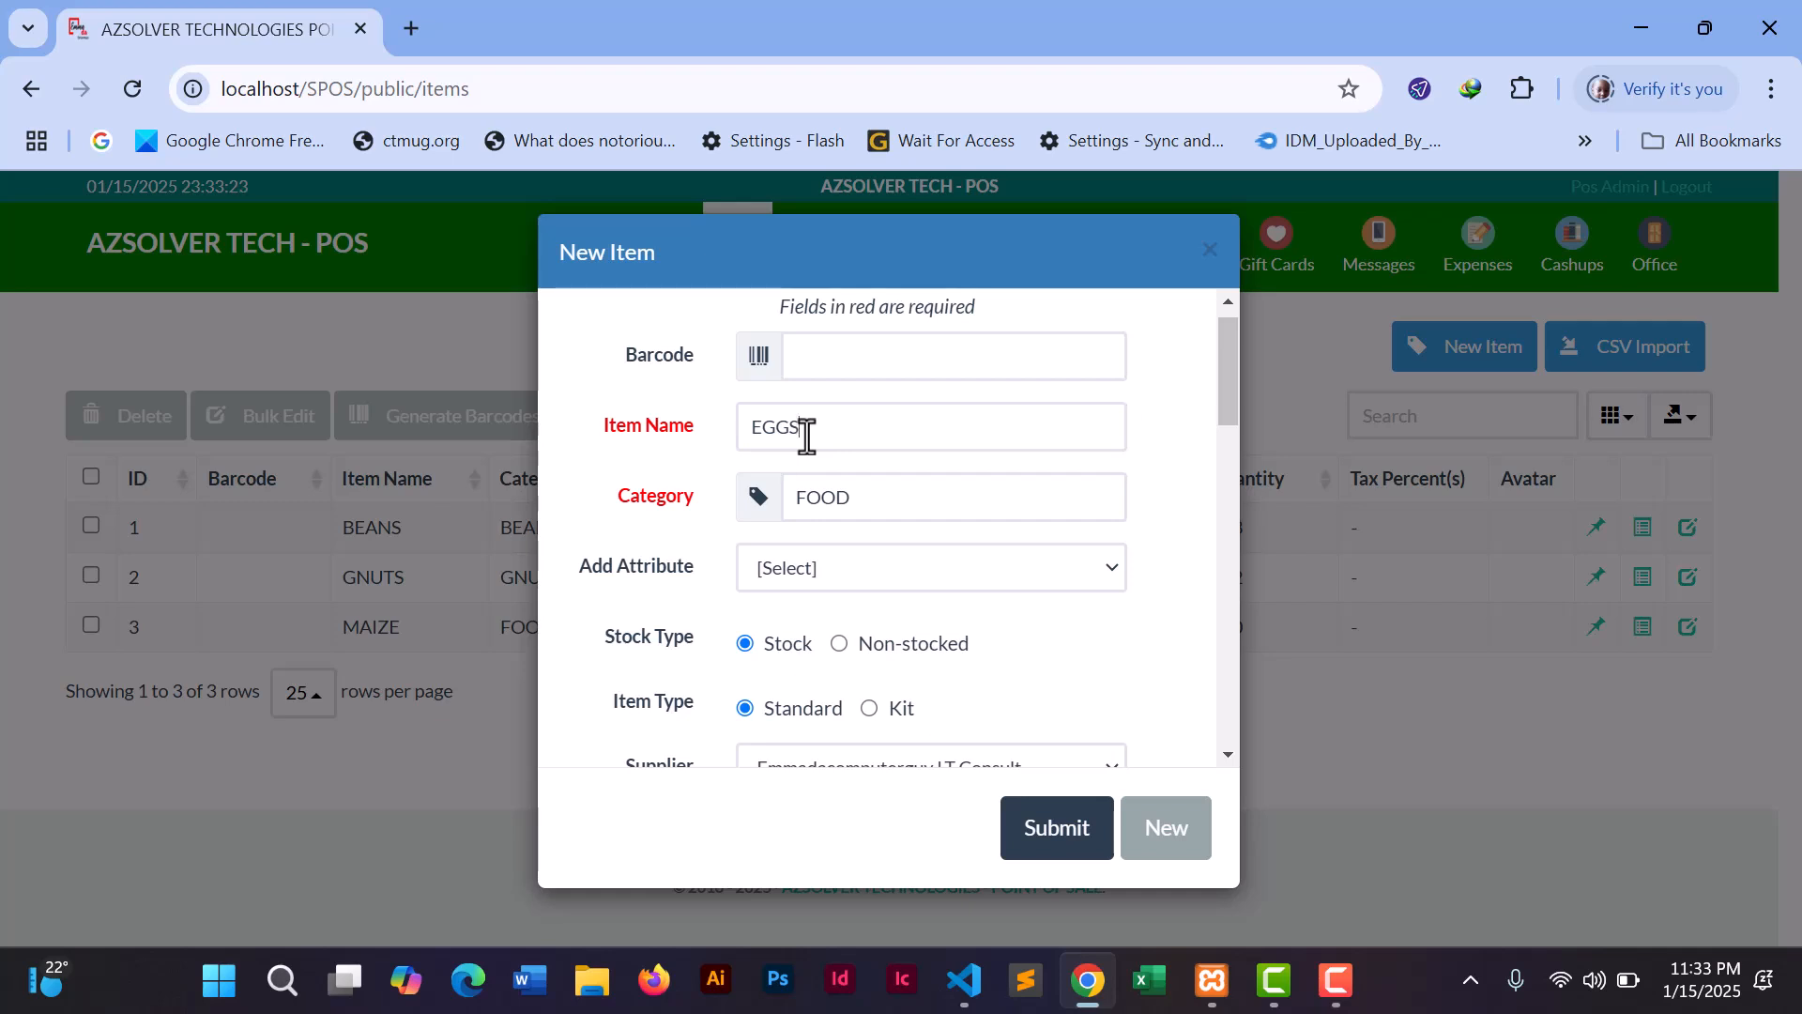
drag(805, 434, 750, 433)
text(BREAD)
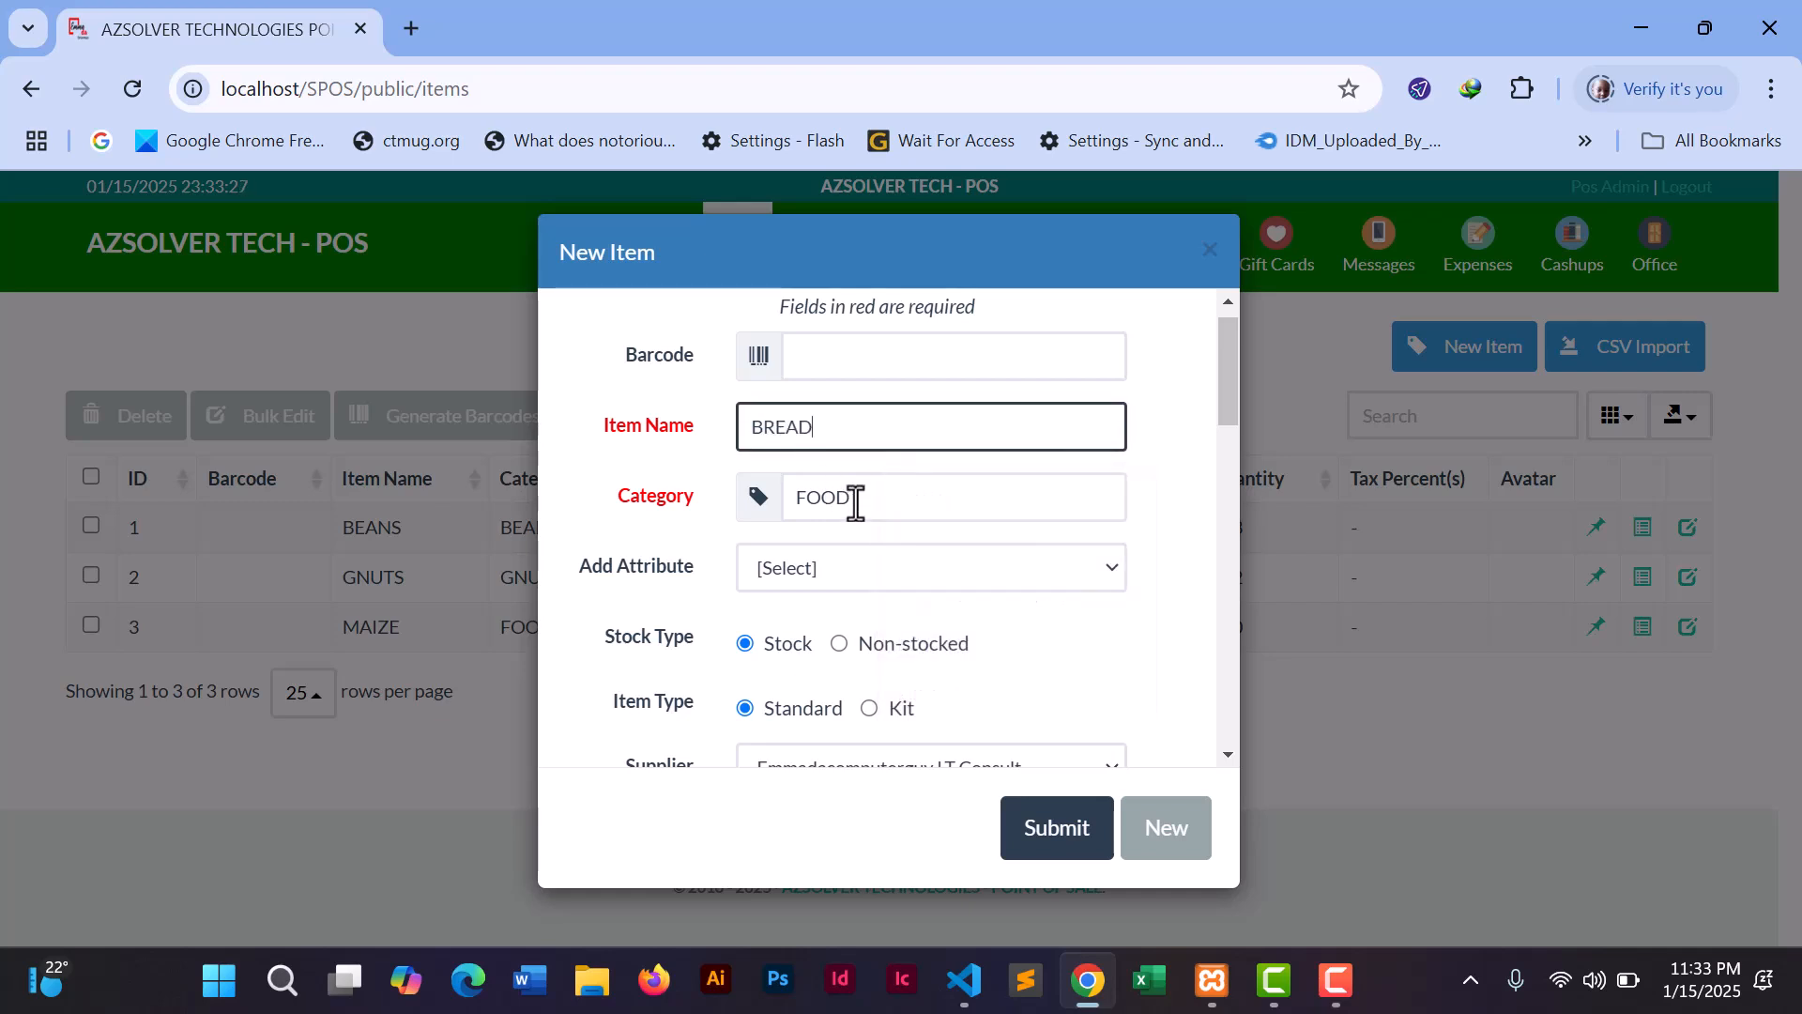
drag(854, 499, 791, 498)
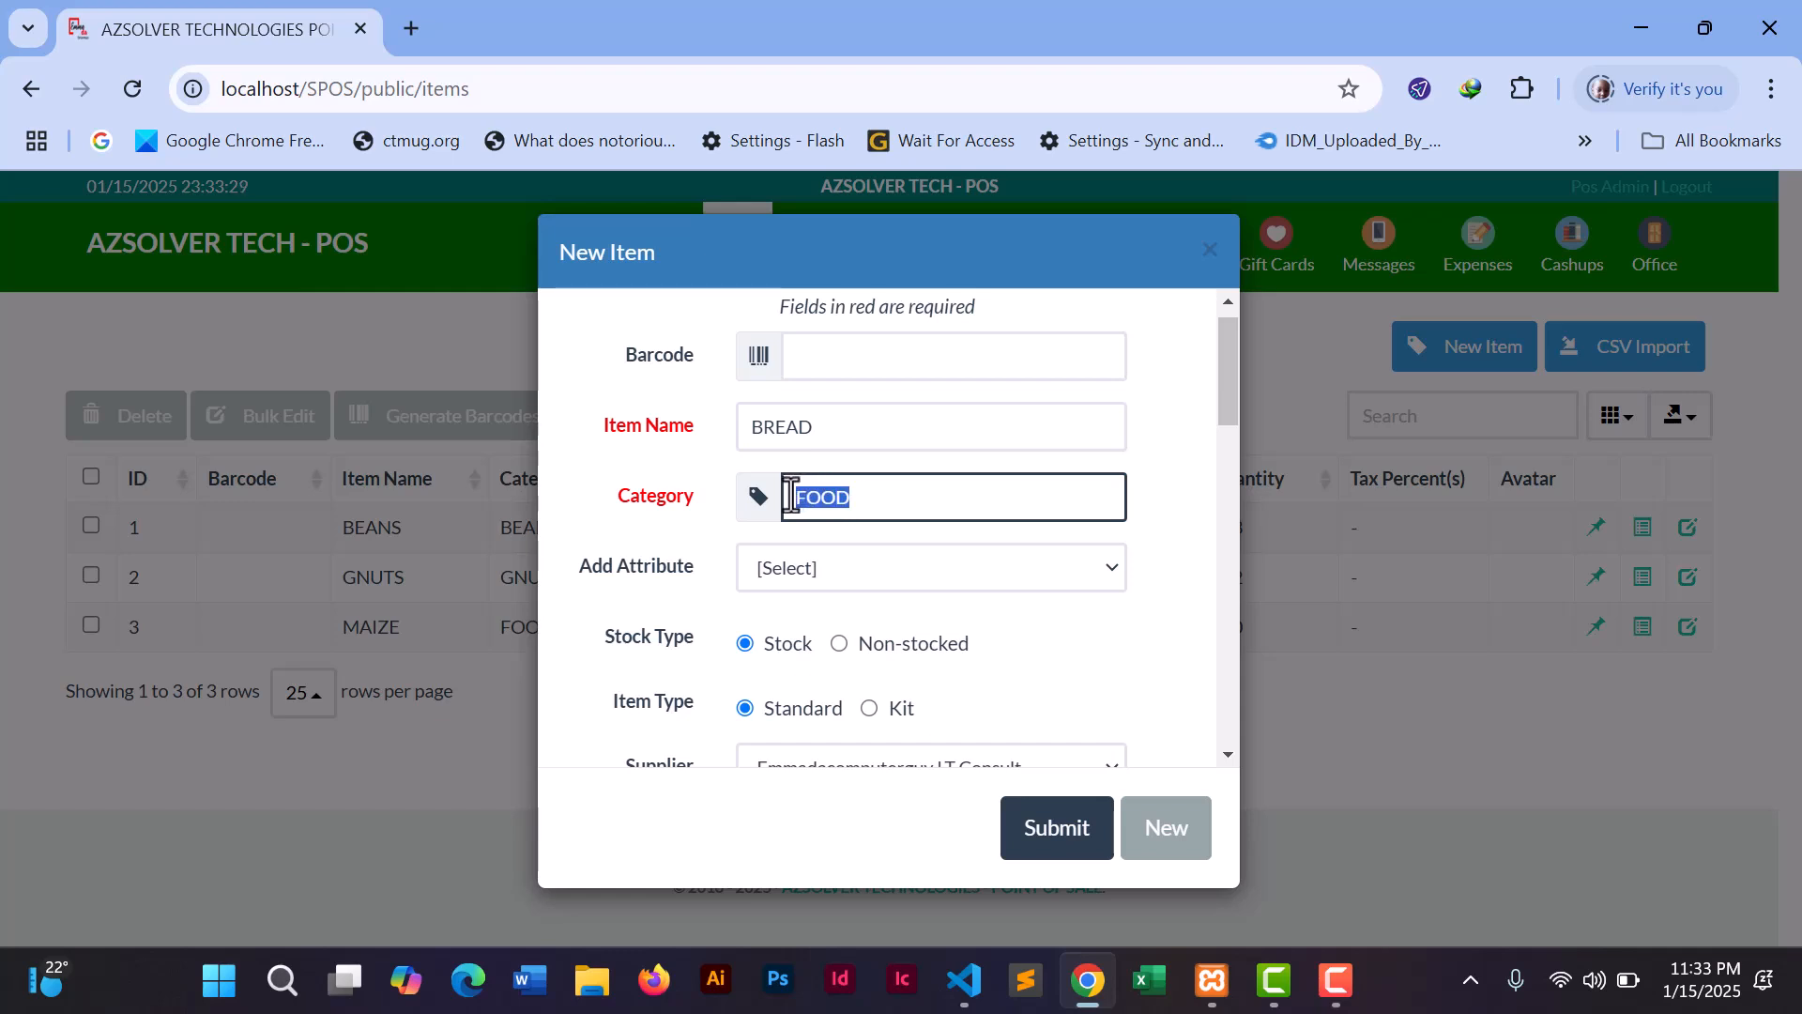
text(KIDAWALIME)
- Set BREAD's wholesale price to 5000 and retail price to 5500
click(1181, 574)
drag(1222, 391, 1224, 475)
click(800, 455)
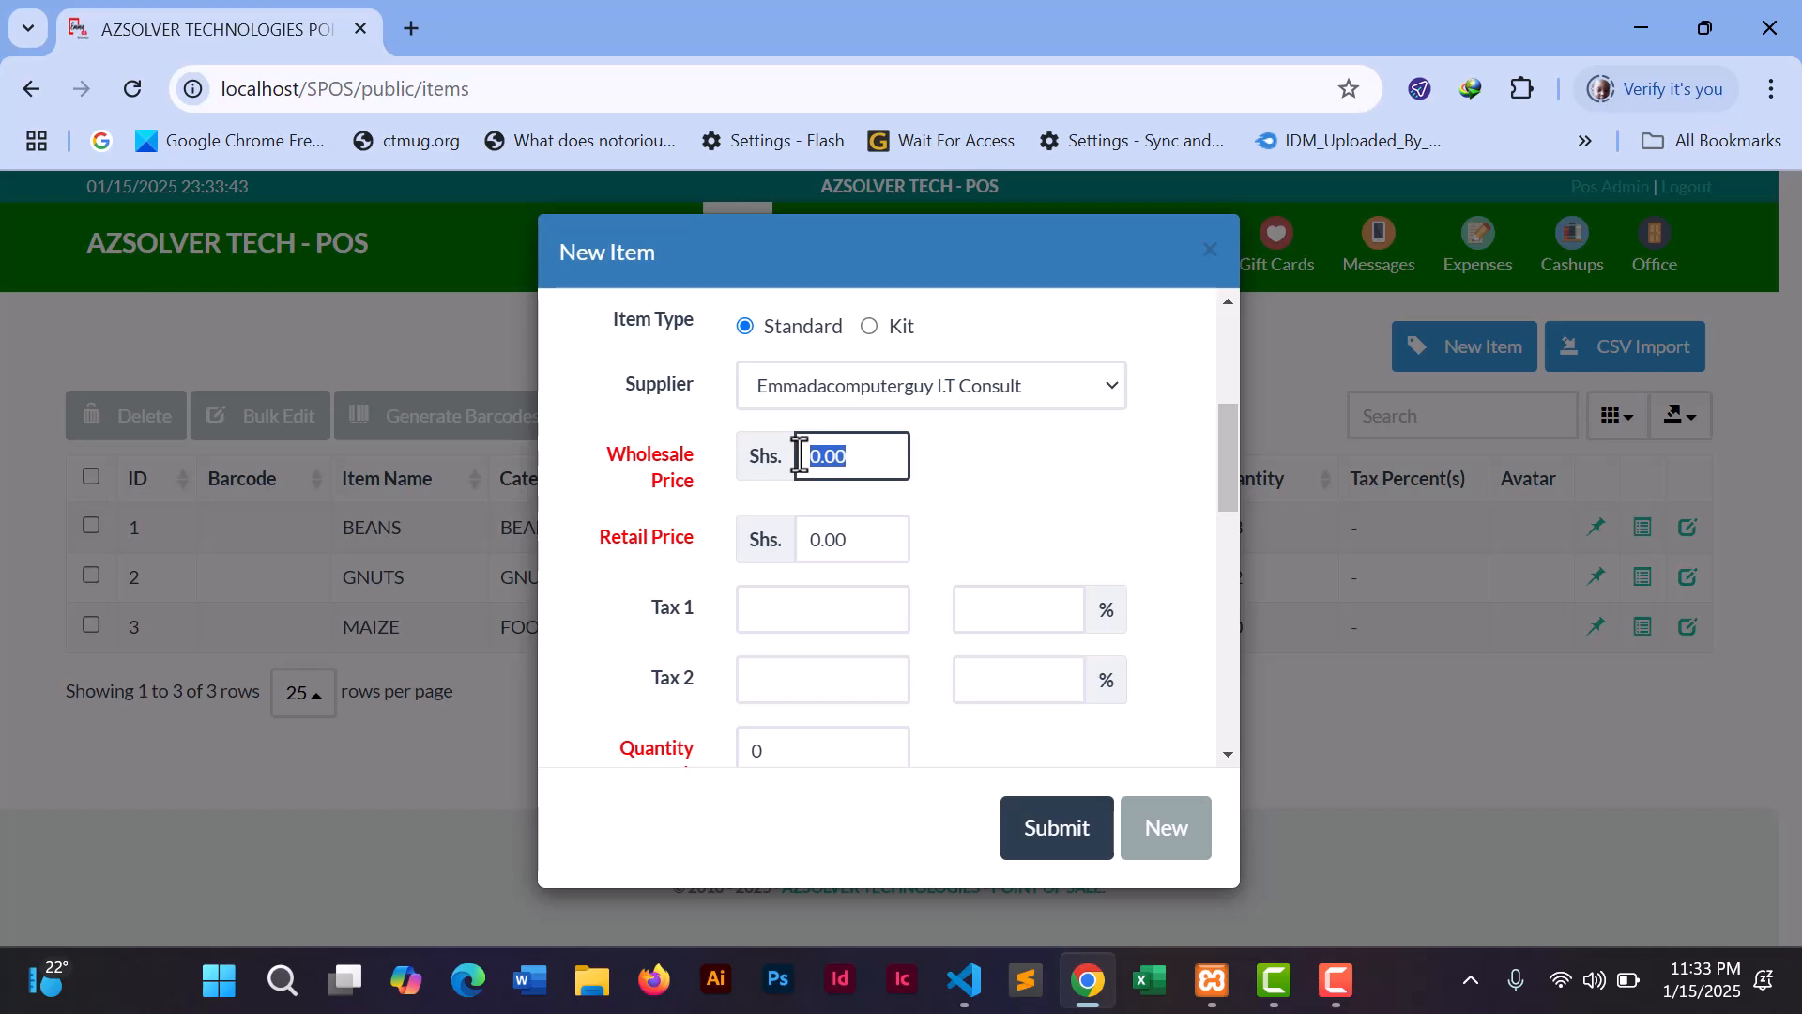
text(5000)
click(806, 539)
text(5)
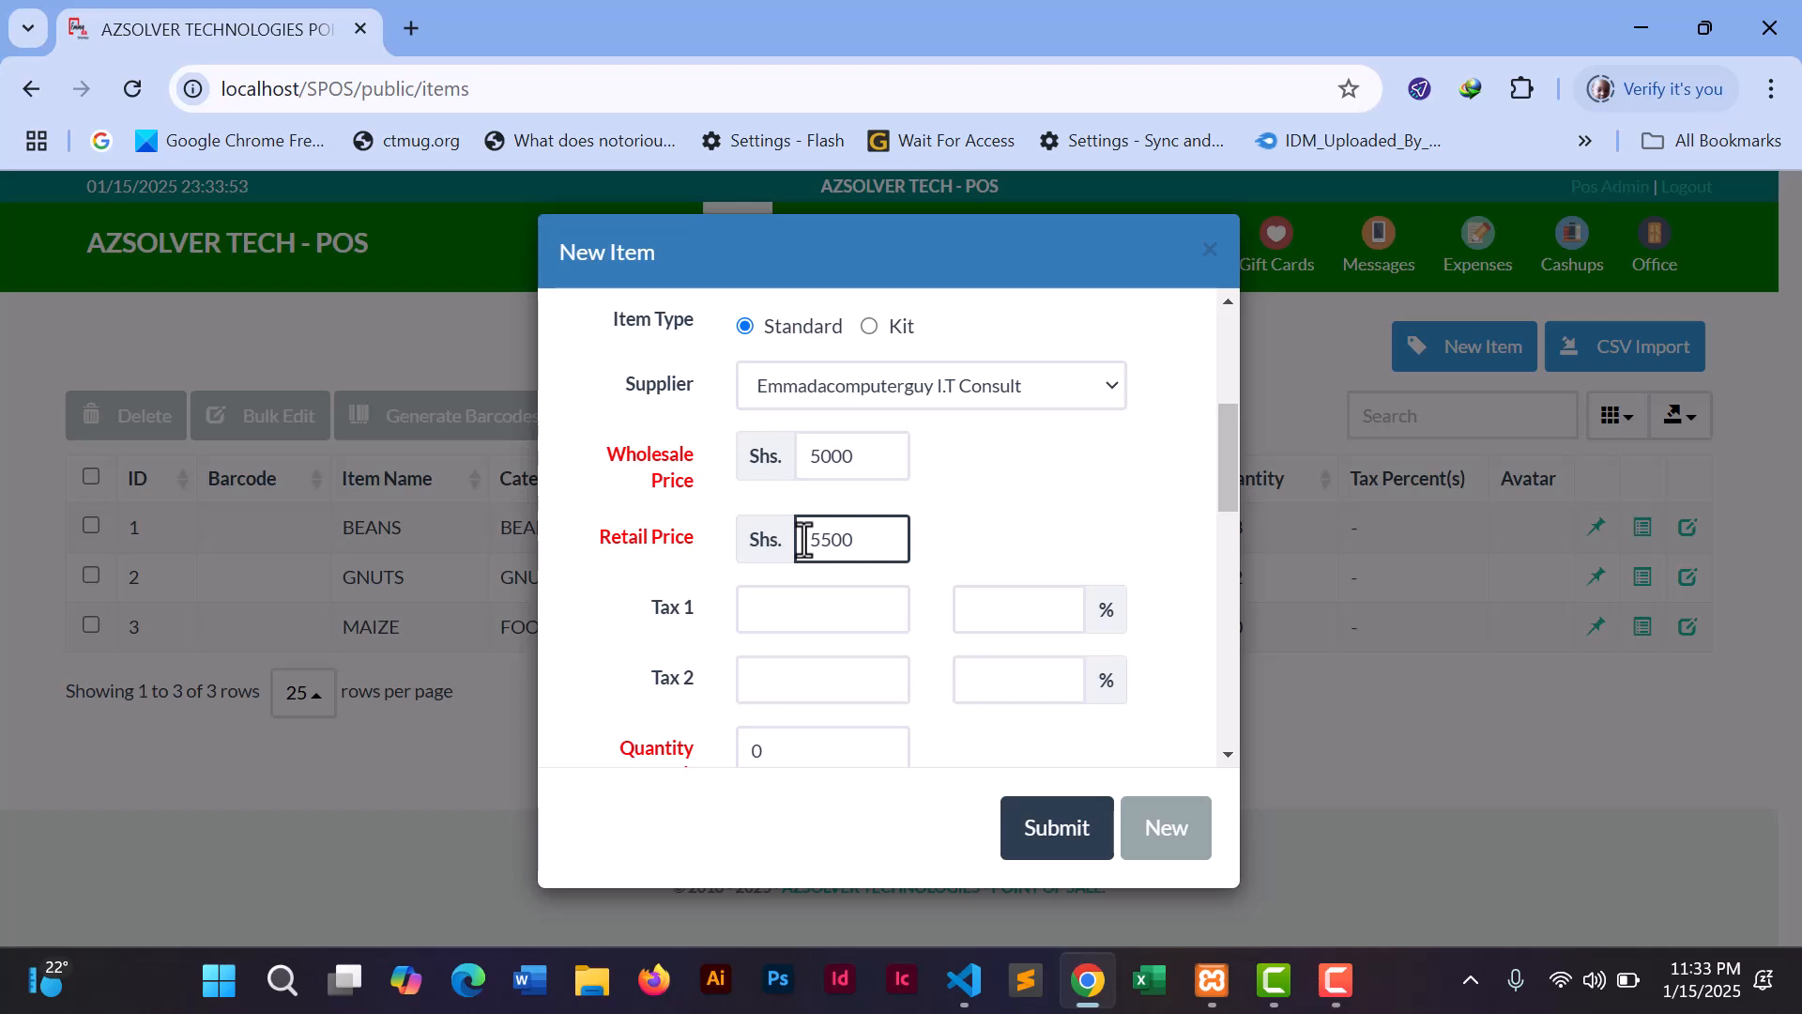
drag(1227, 476, 1230, 396)
- Change the category to KIDAWALIME(BIG) and set the stock quantity to 100
click(971, 452)
text(()
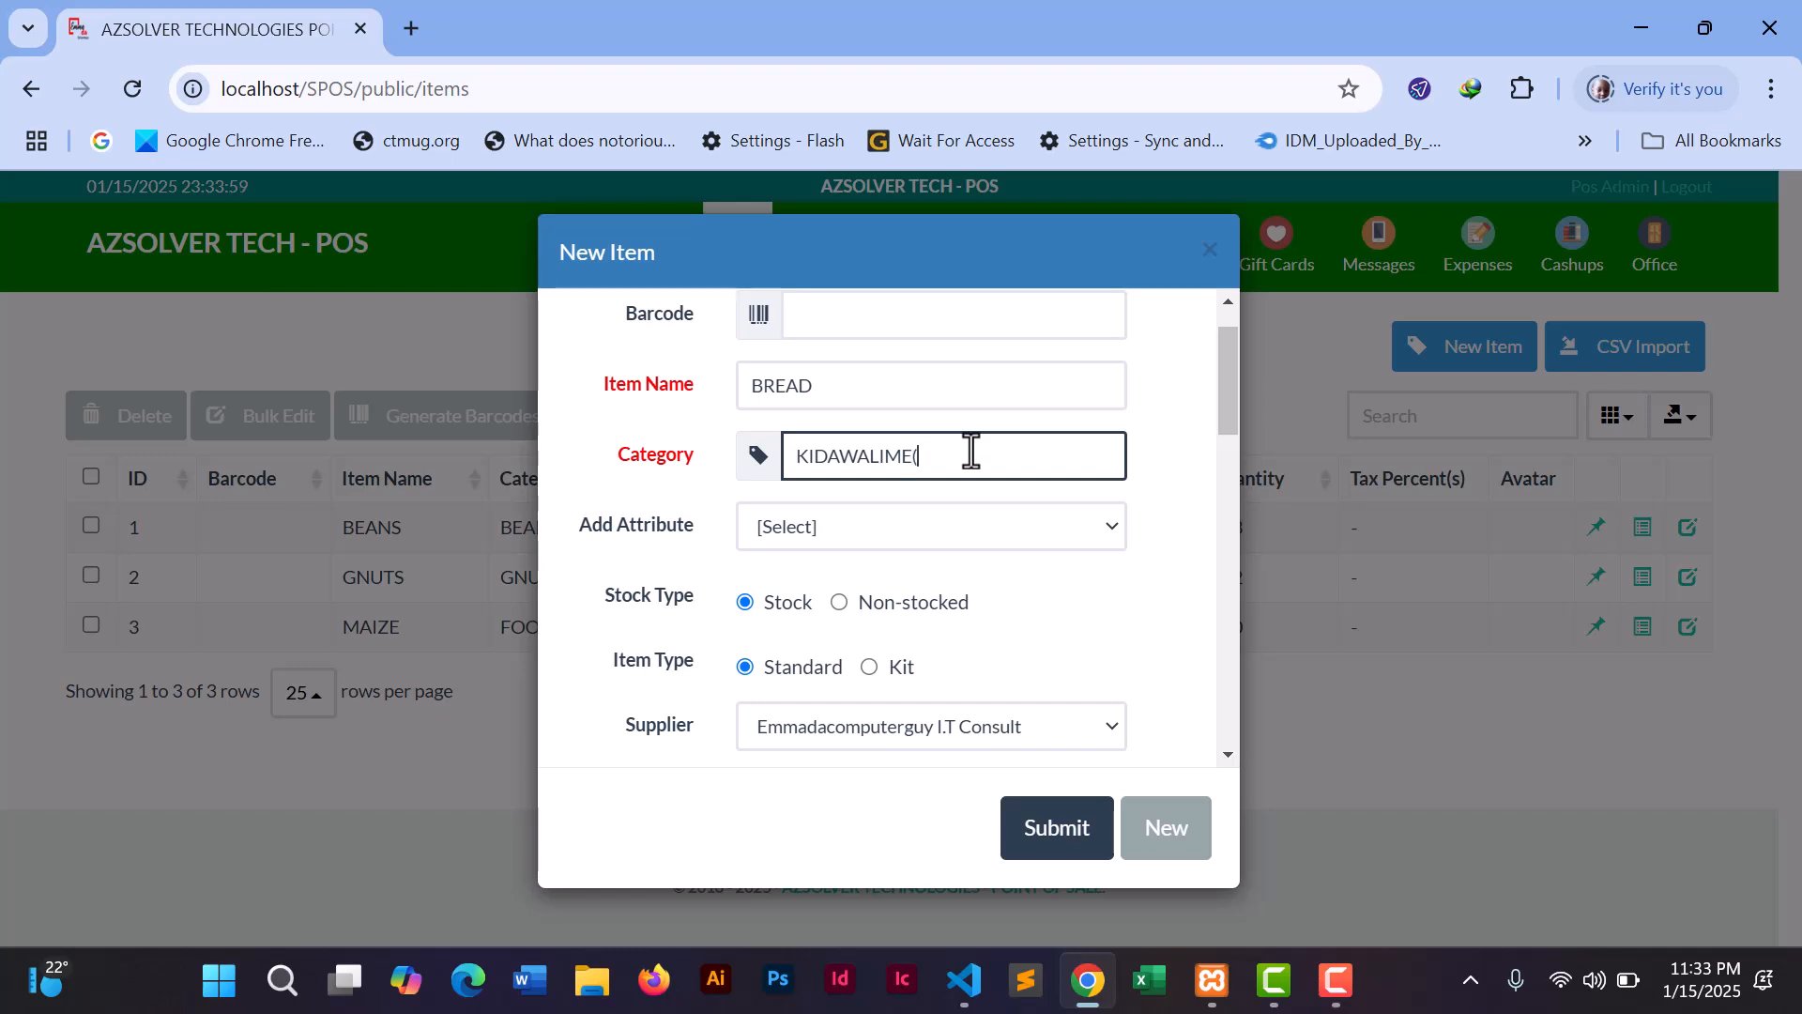
text(BIG)
drag(1226, 406, 1173, 536)
double_click(747, 495)
text(100)
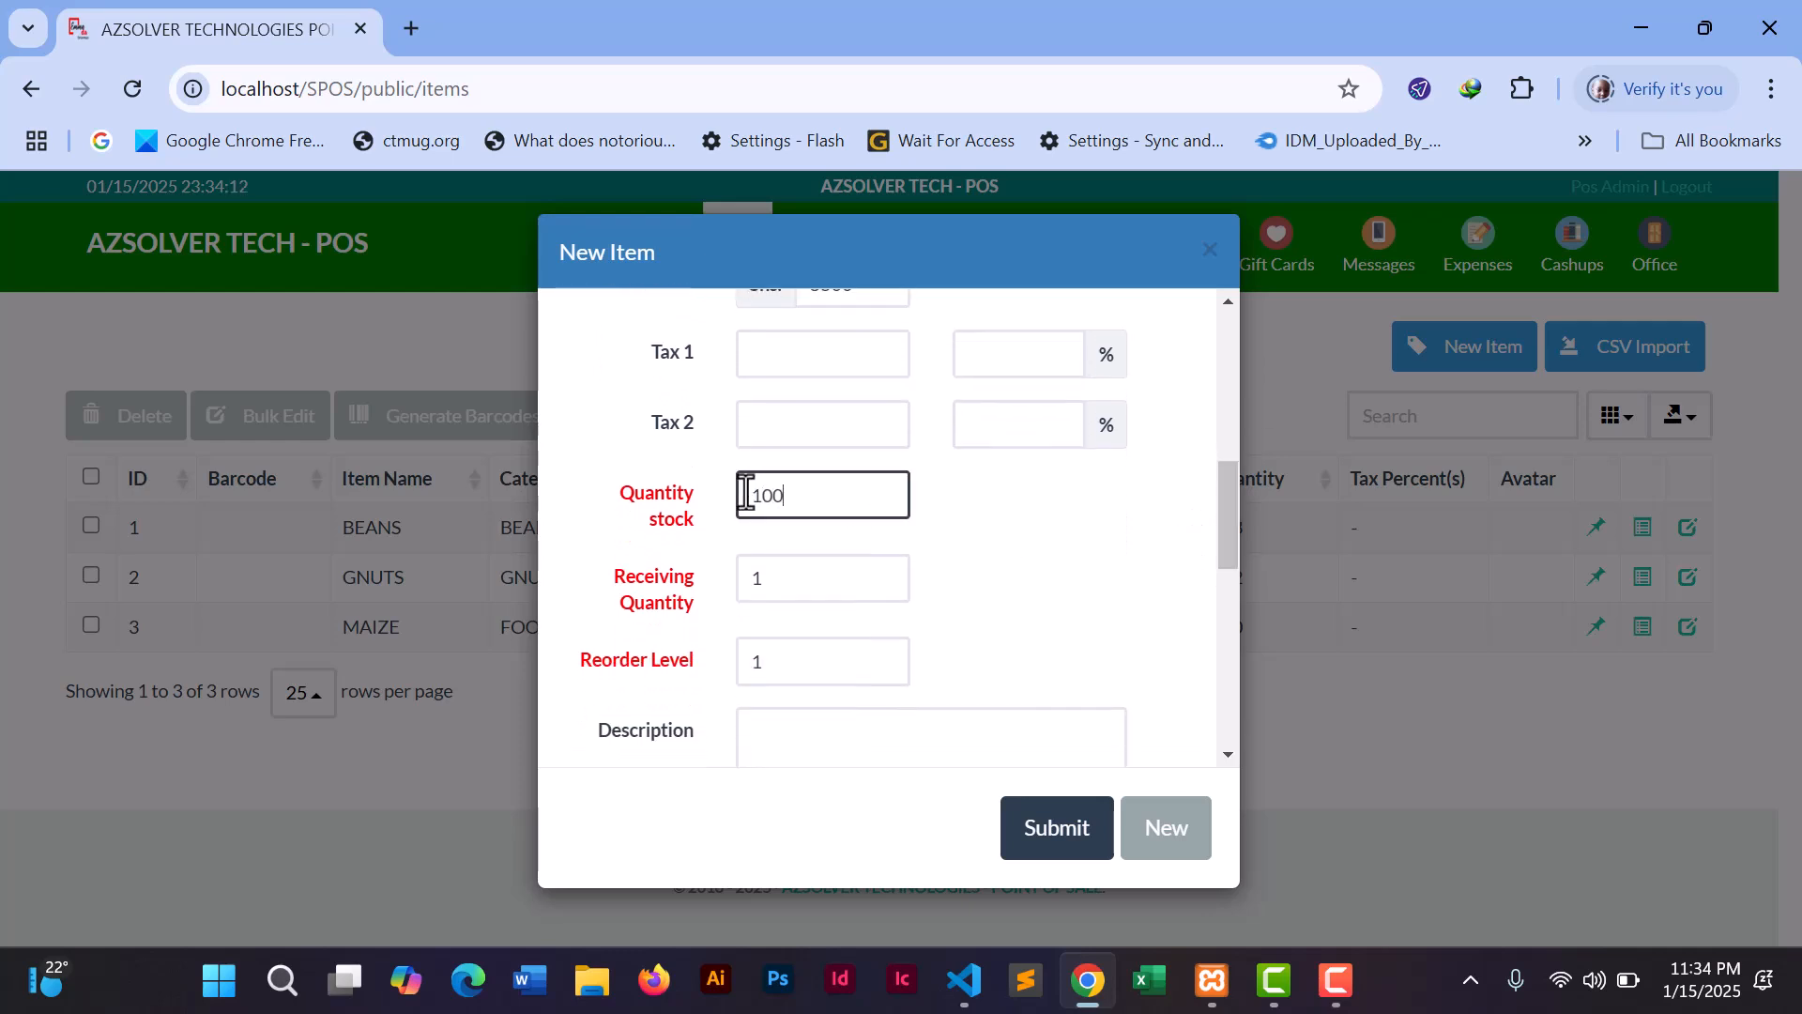
double_click(765, 579)
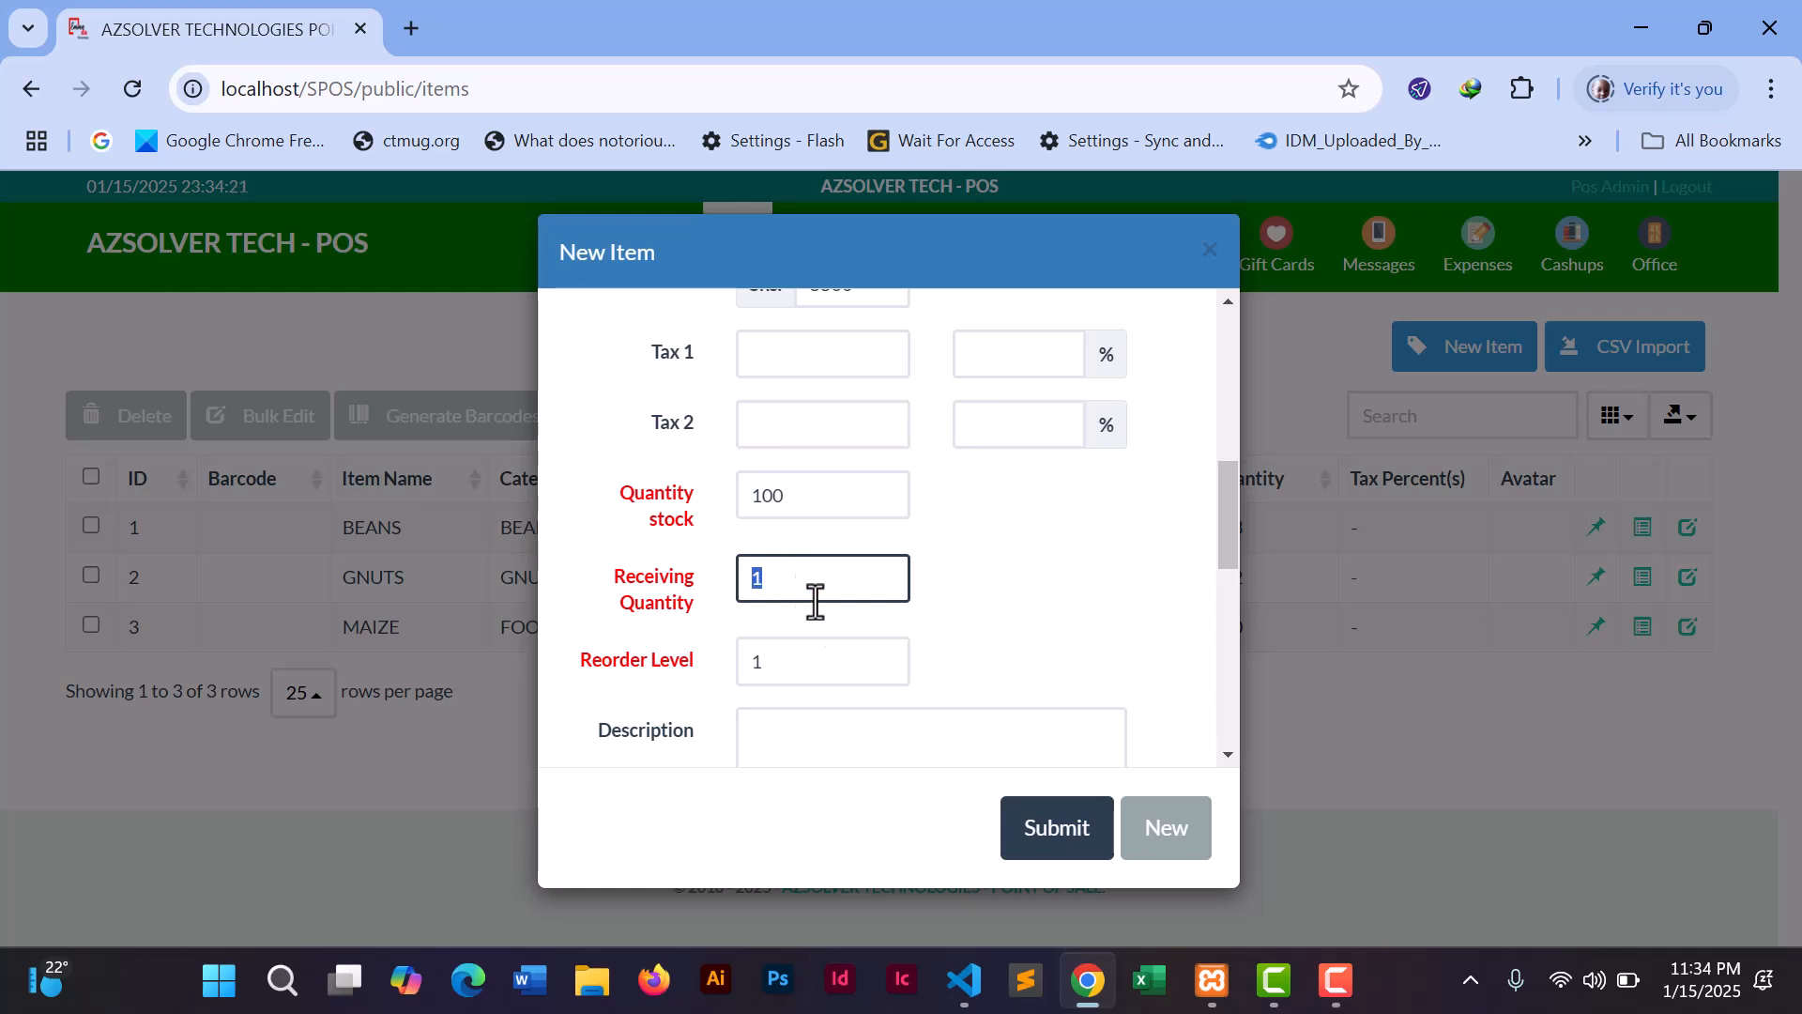
drag(1229, 533, 1198, 712)
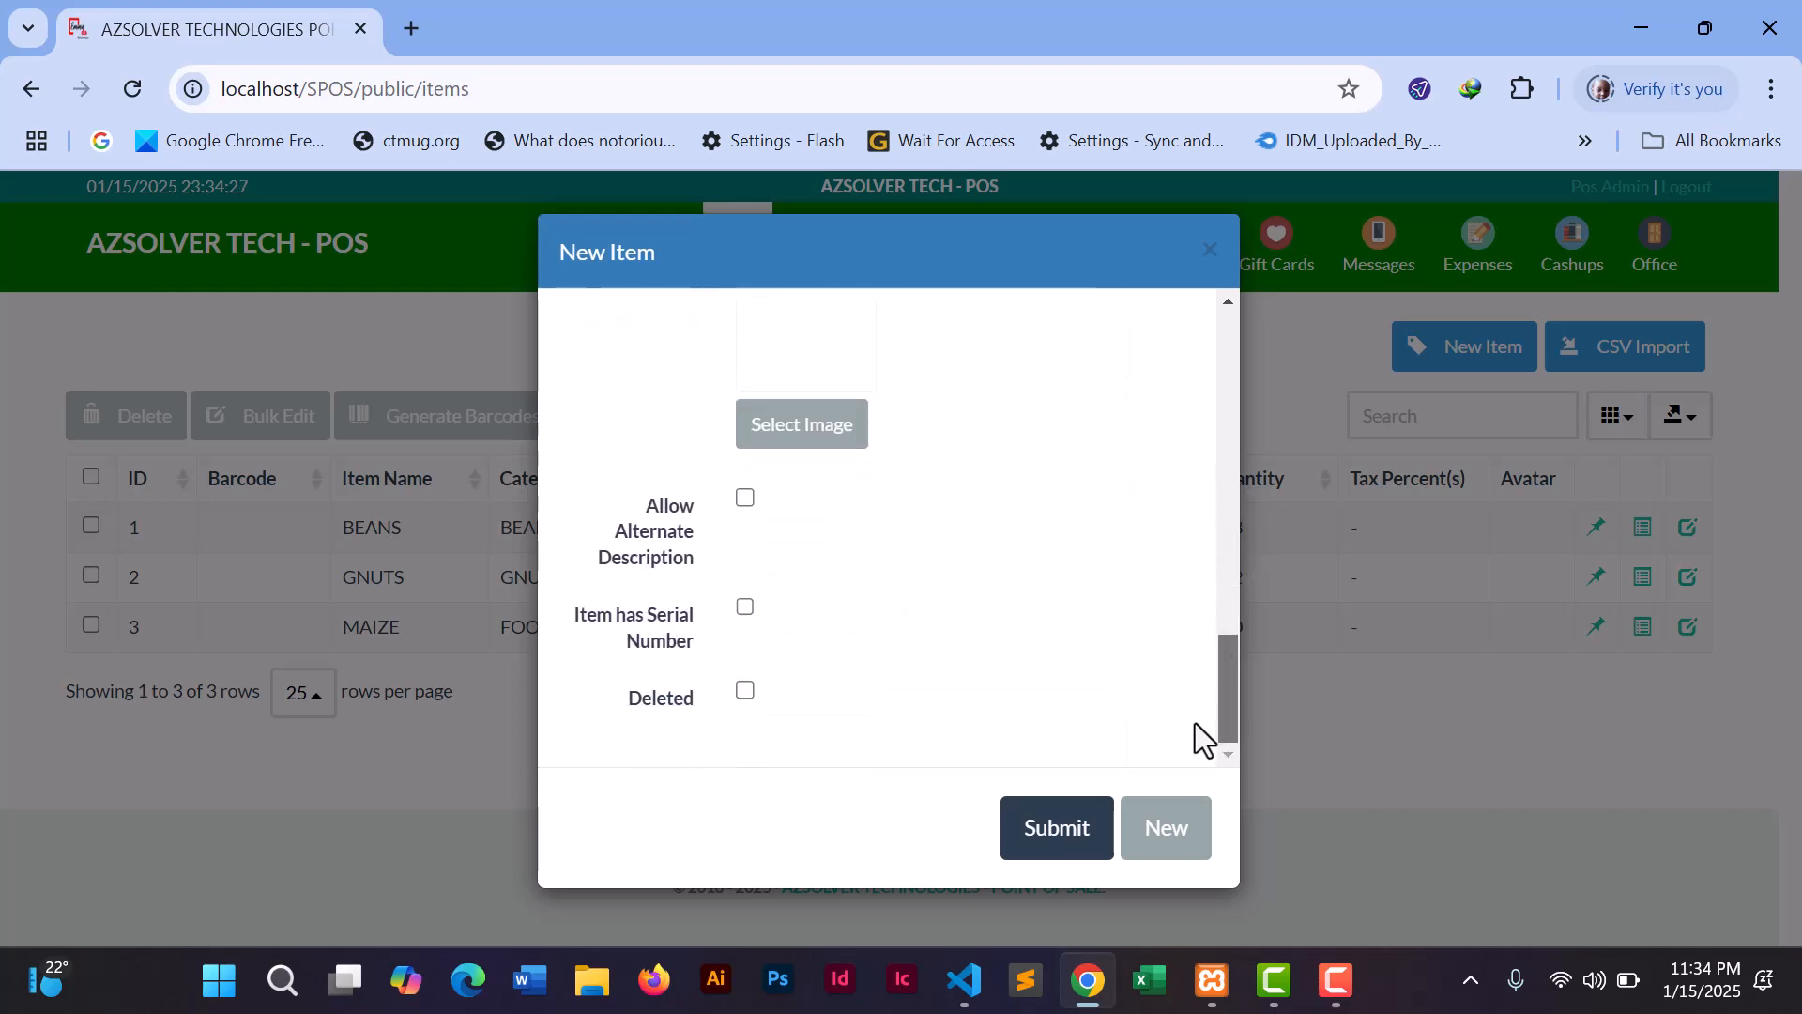
- Submit the BREAD item, then hide the Tax Percent(s) and Avatar columns in the Items table
click(1034, 824)
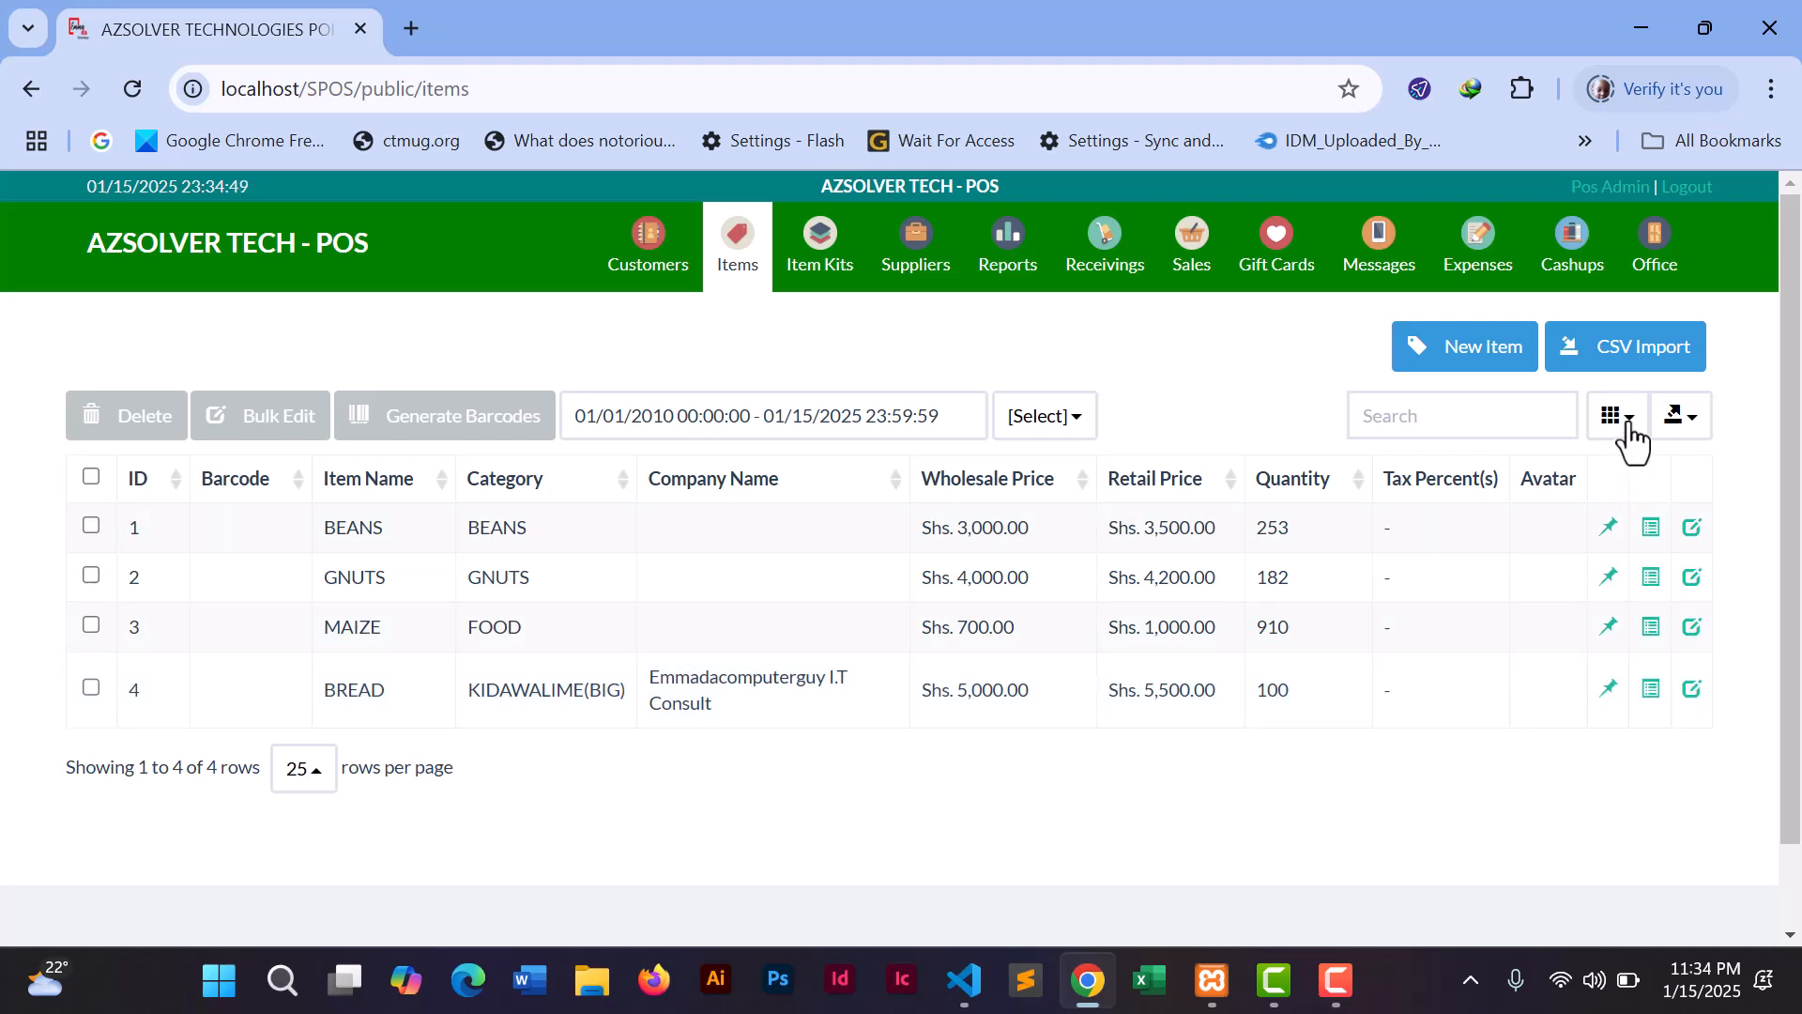
click(1630, 425)
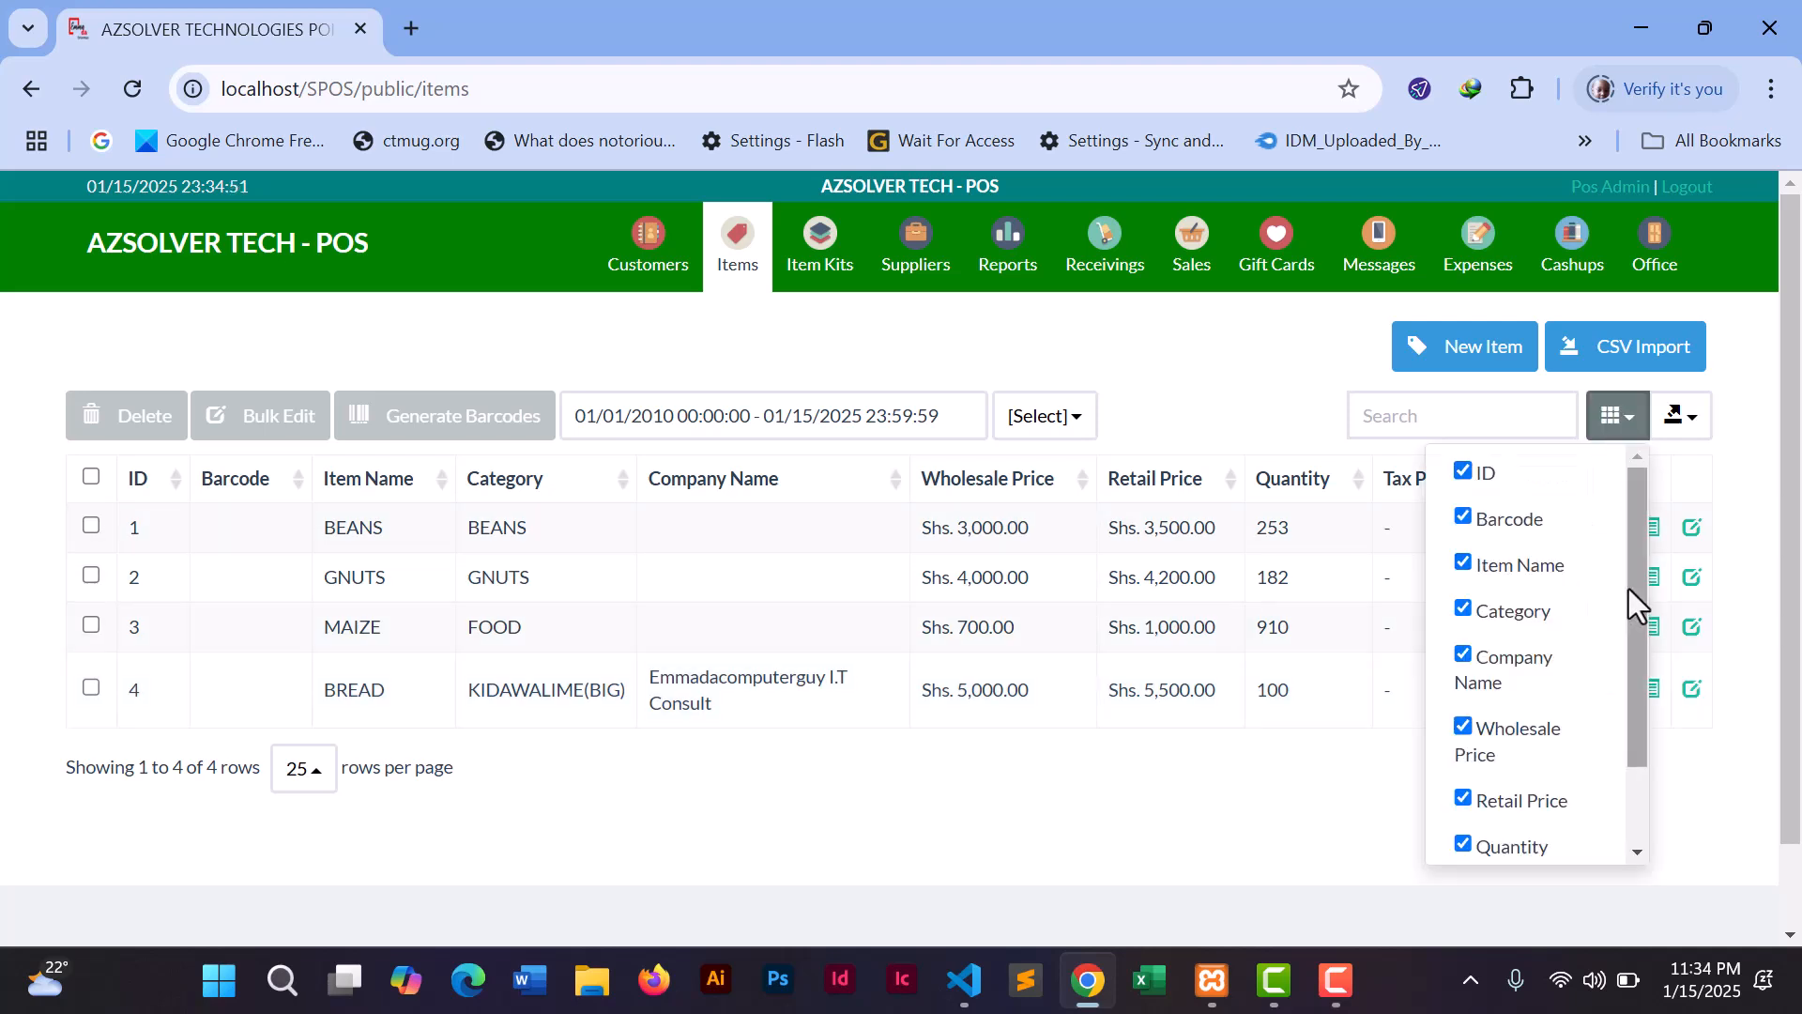
drag(1629, 589, 1636, 679)
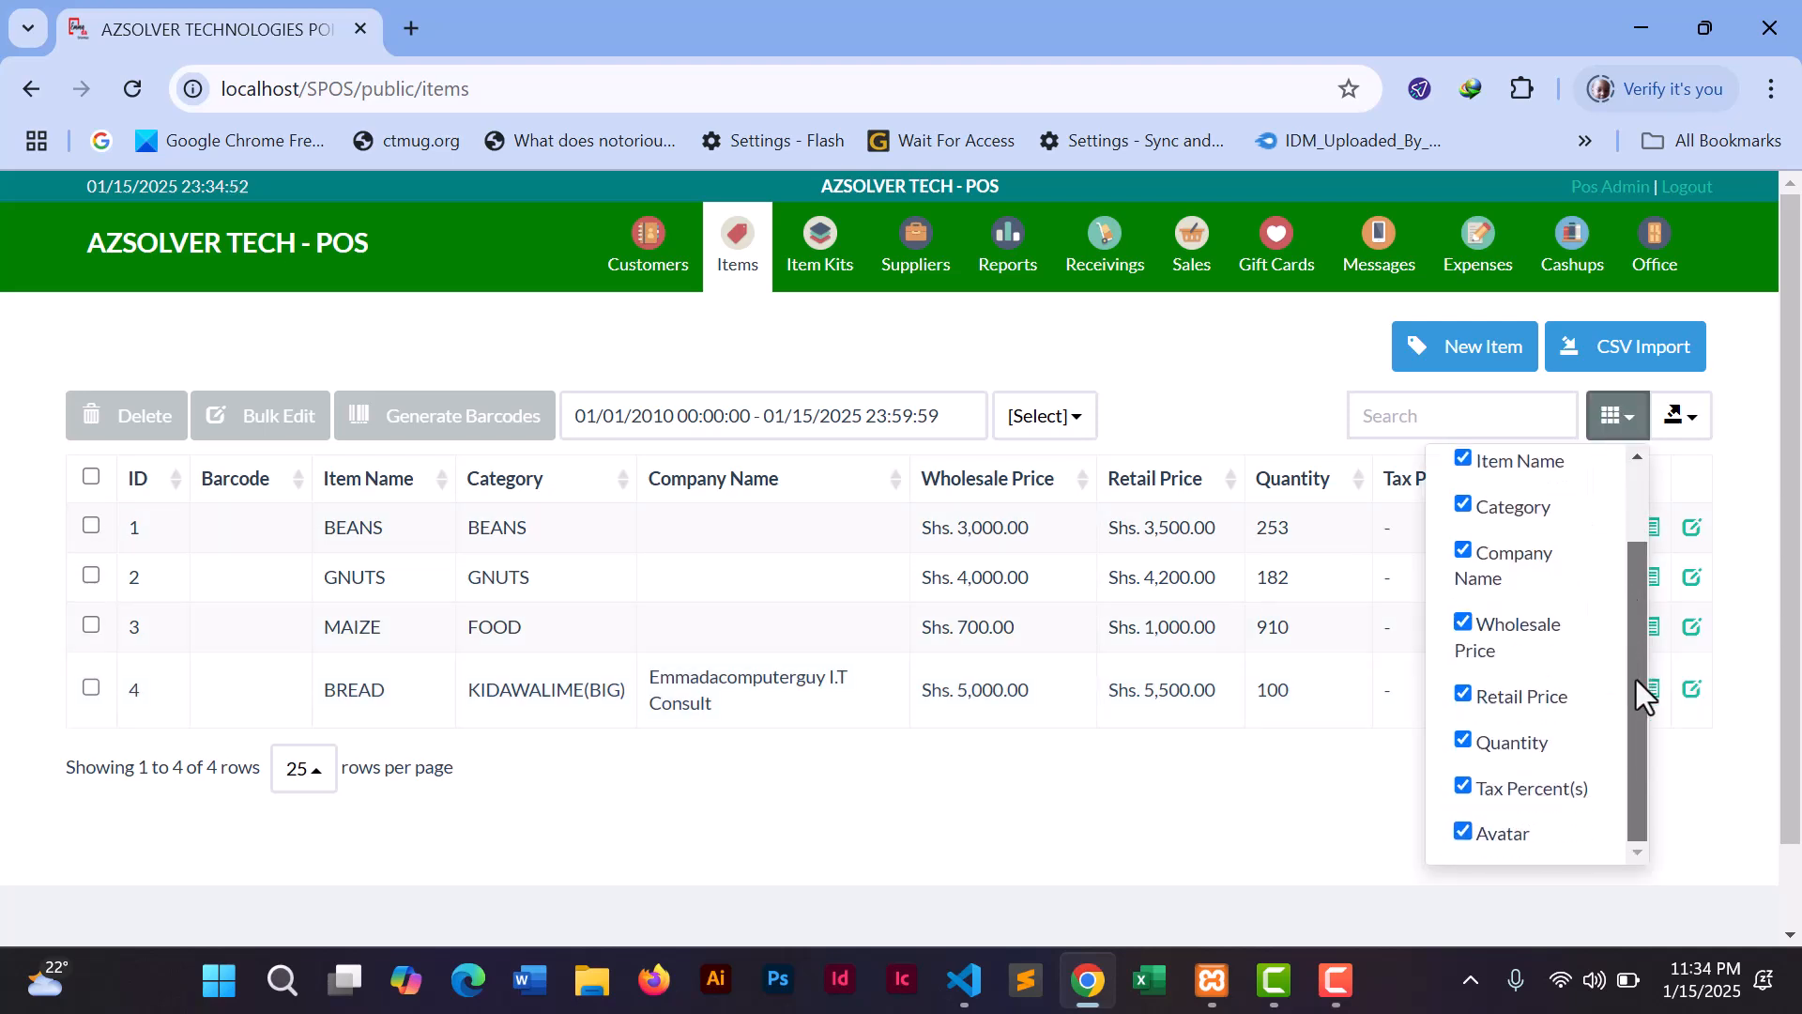
click(1462, 786)
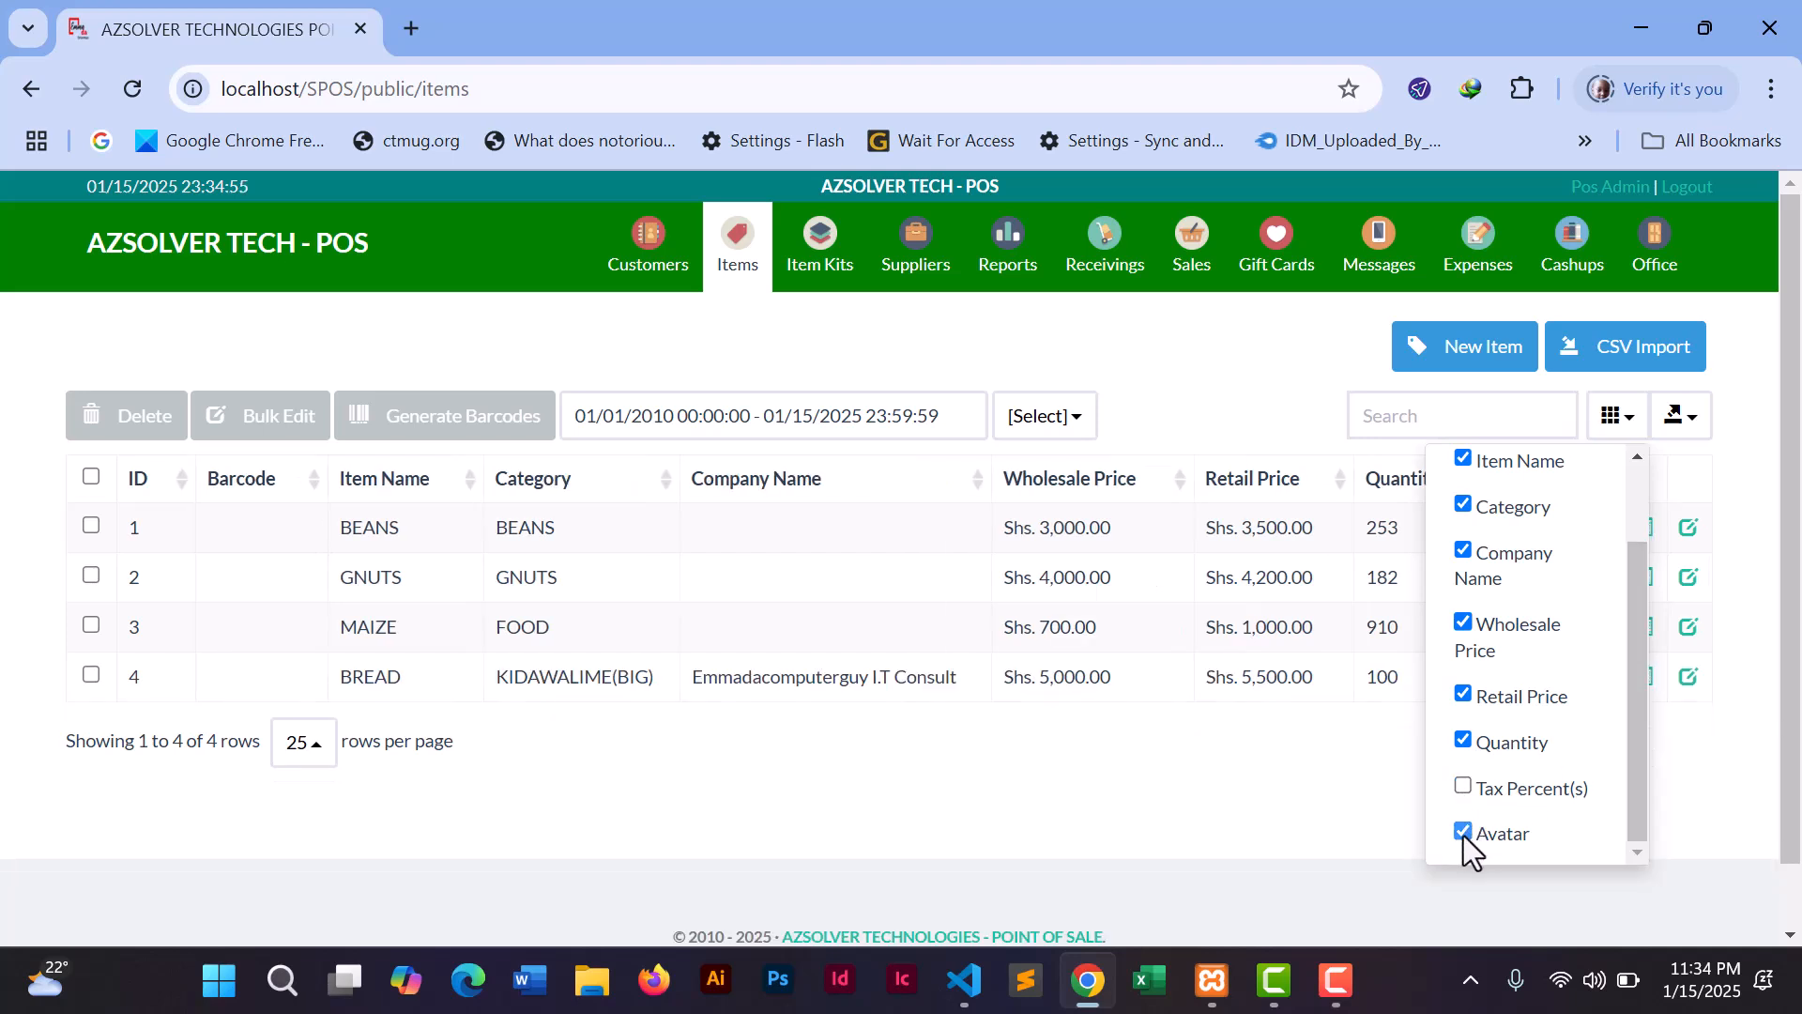
click(1463, 832)
click(1342, 809)
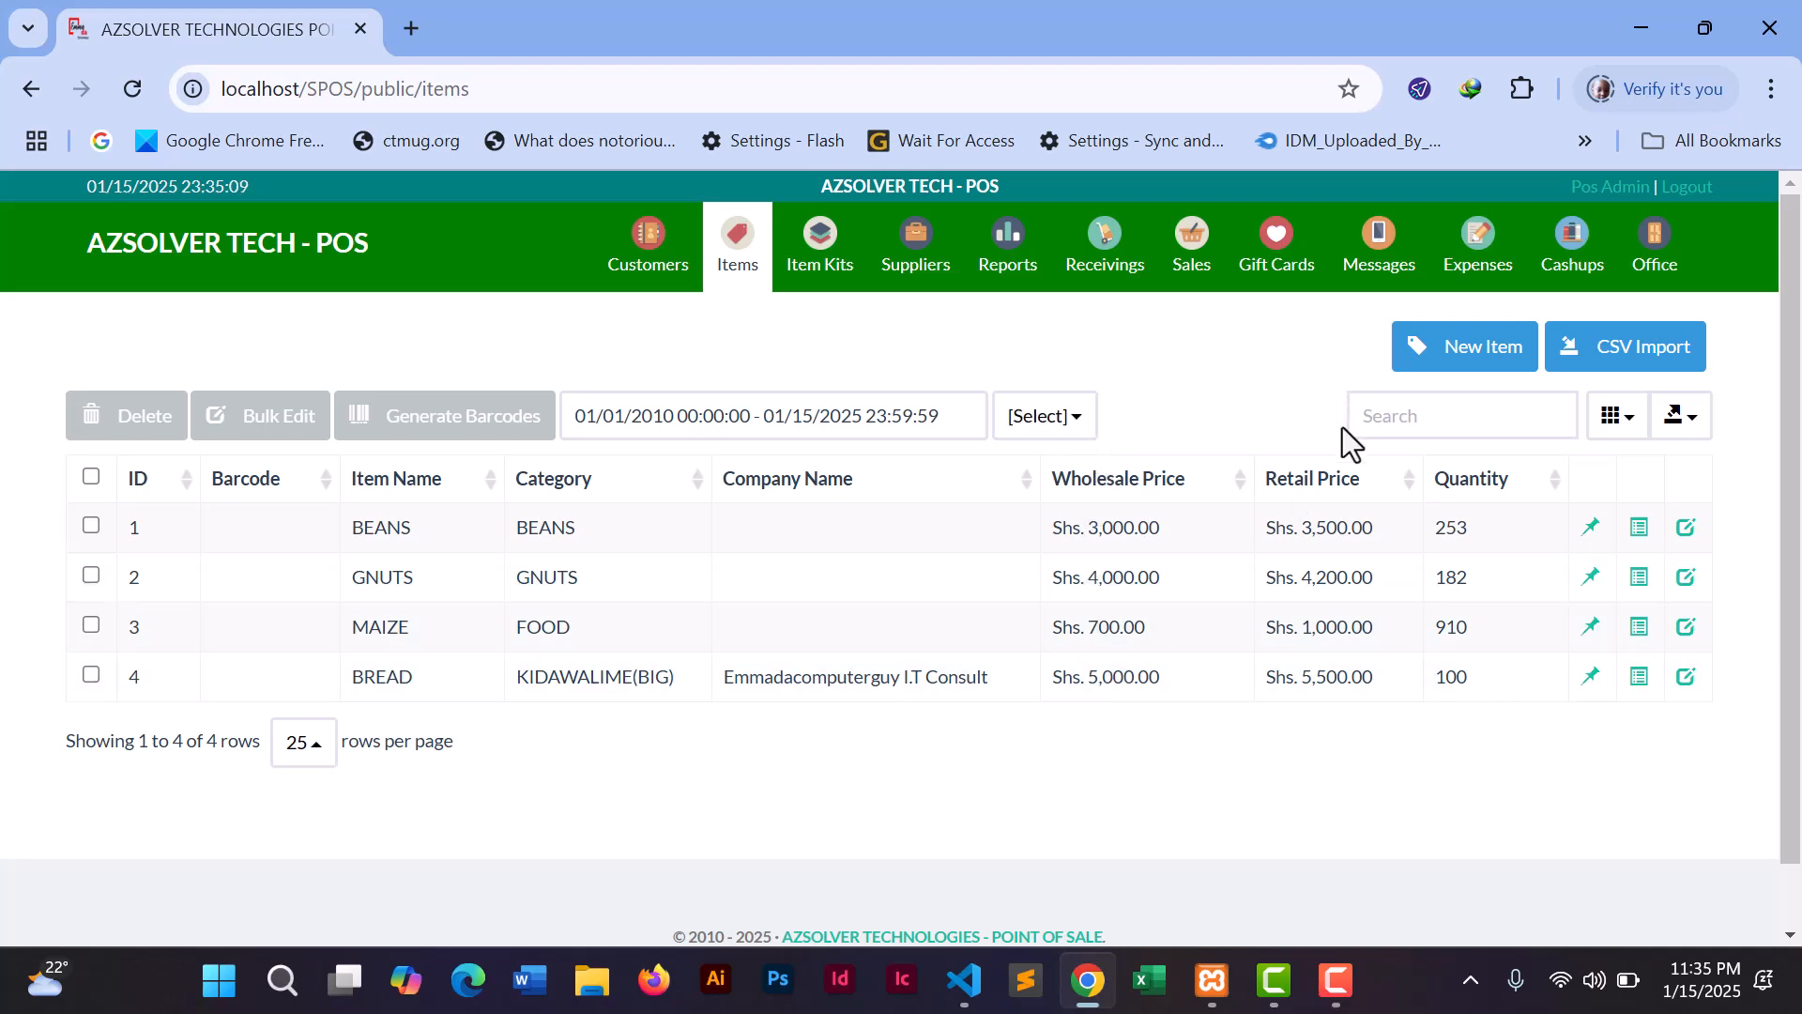
- Go to Reports and choose Inventory Summary under Inventory Reports
click(1002, 253)
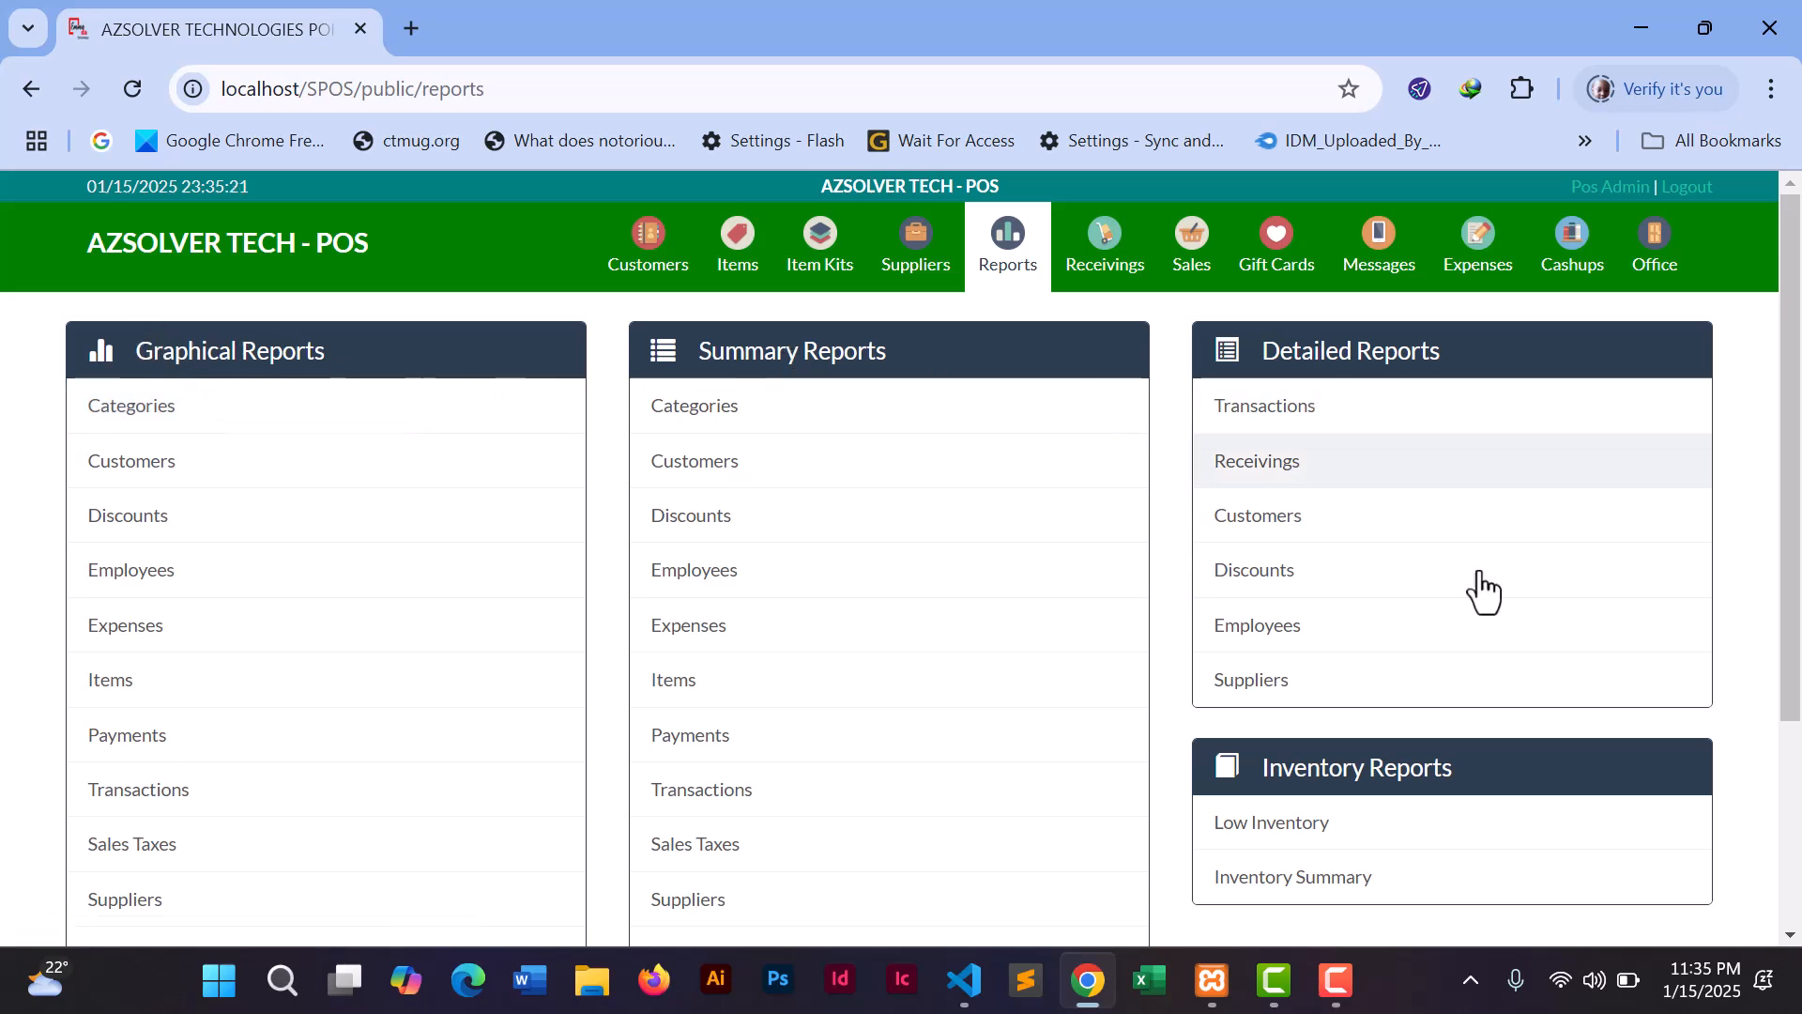
drag(1789, 390, 1778, 487)
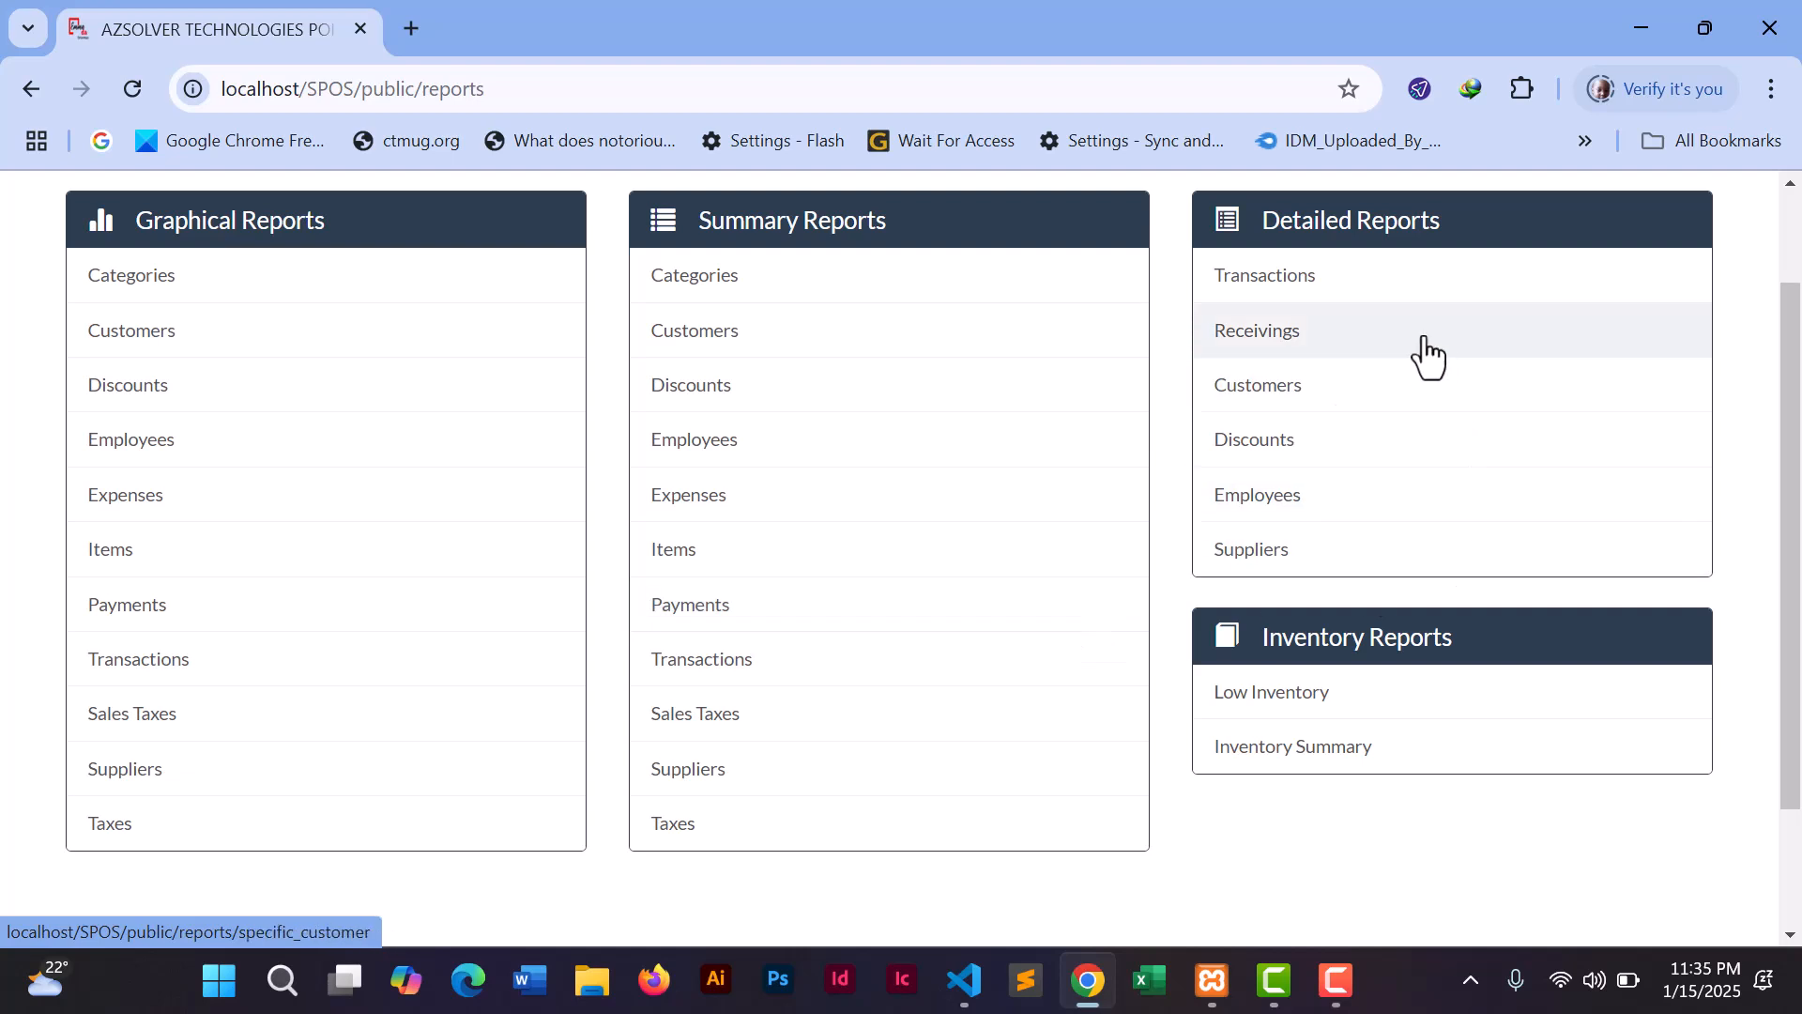
click(1286, 753)
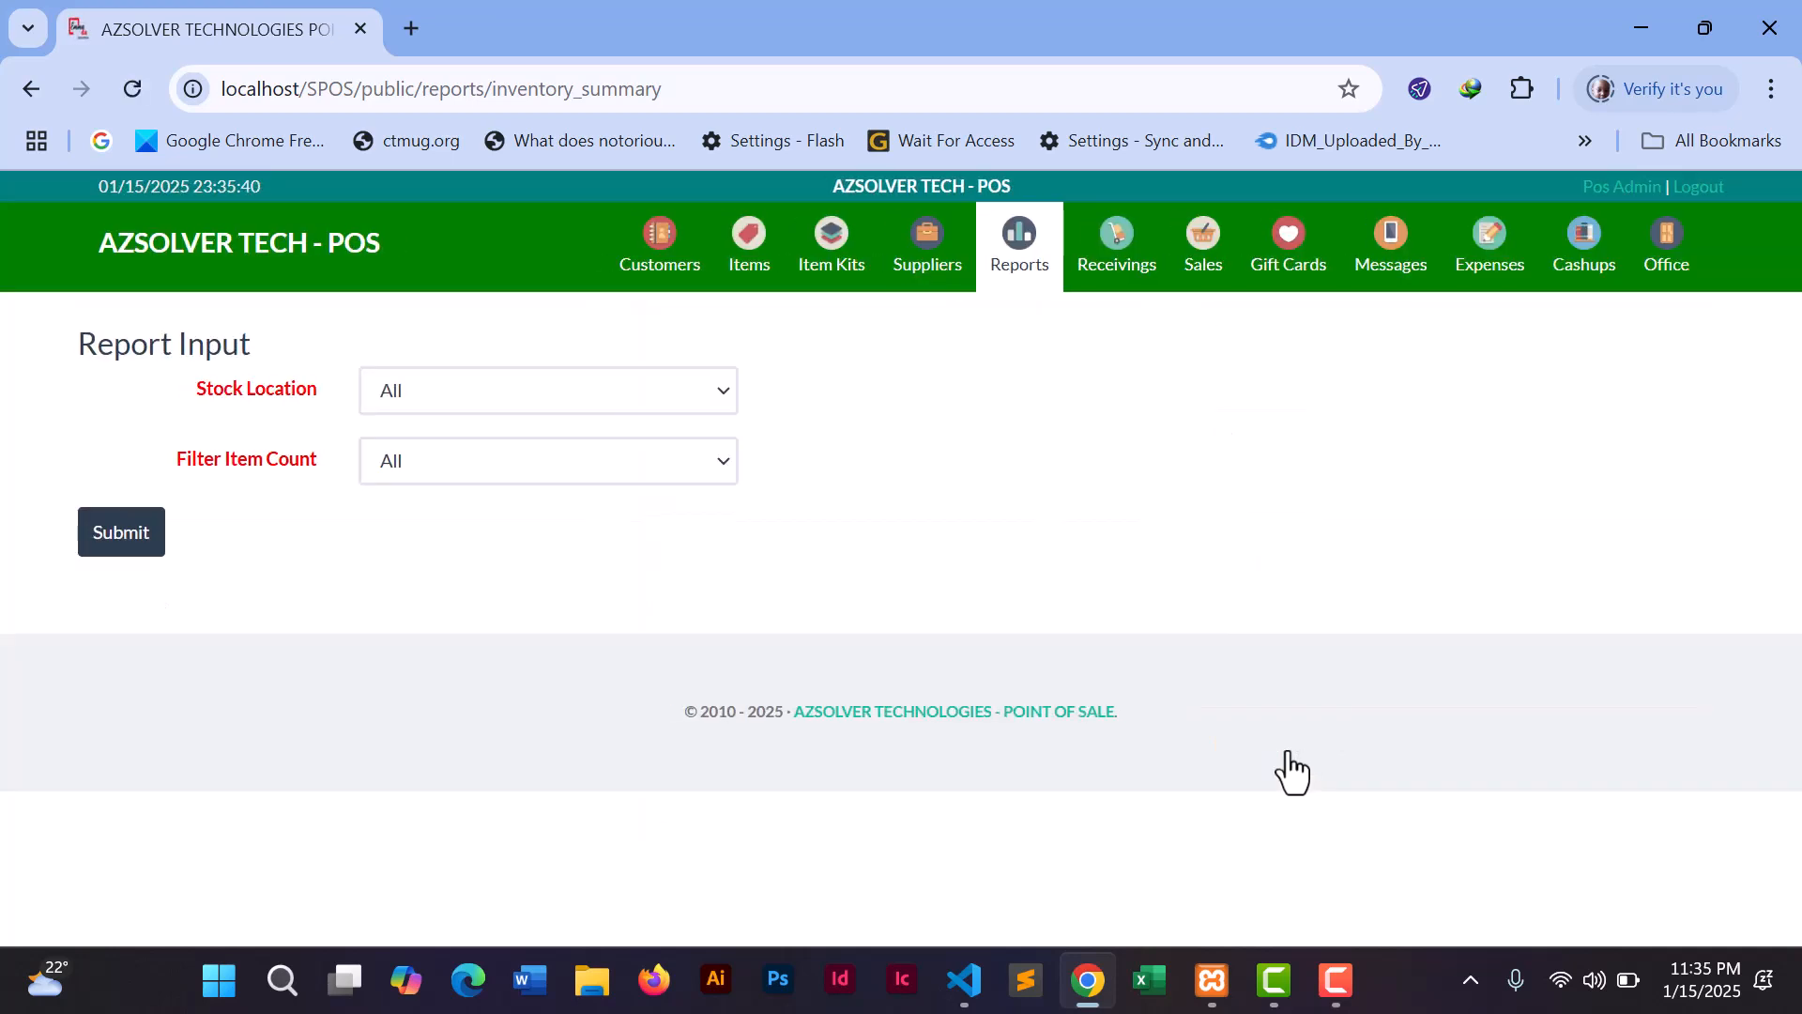
- Run the Inventory Summary with Stock Location All, totalling Shs. 2,624,000.00 inventory value
click(667, 401)
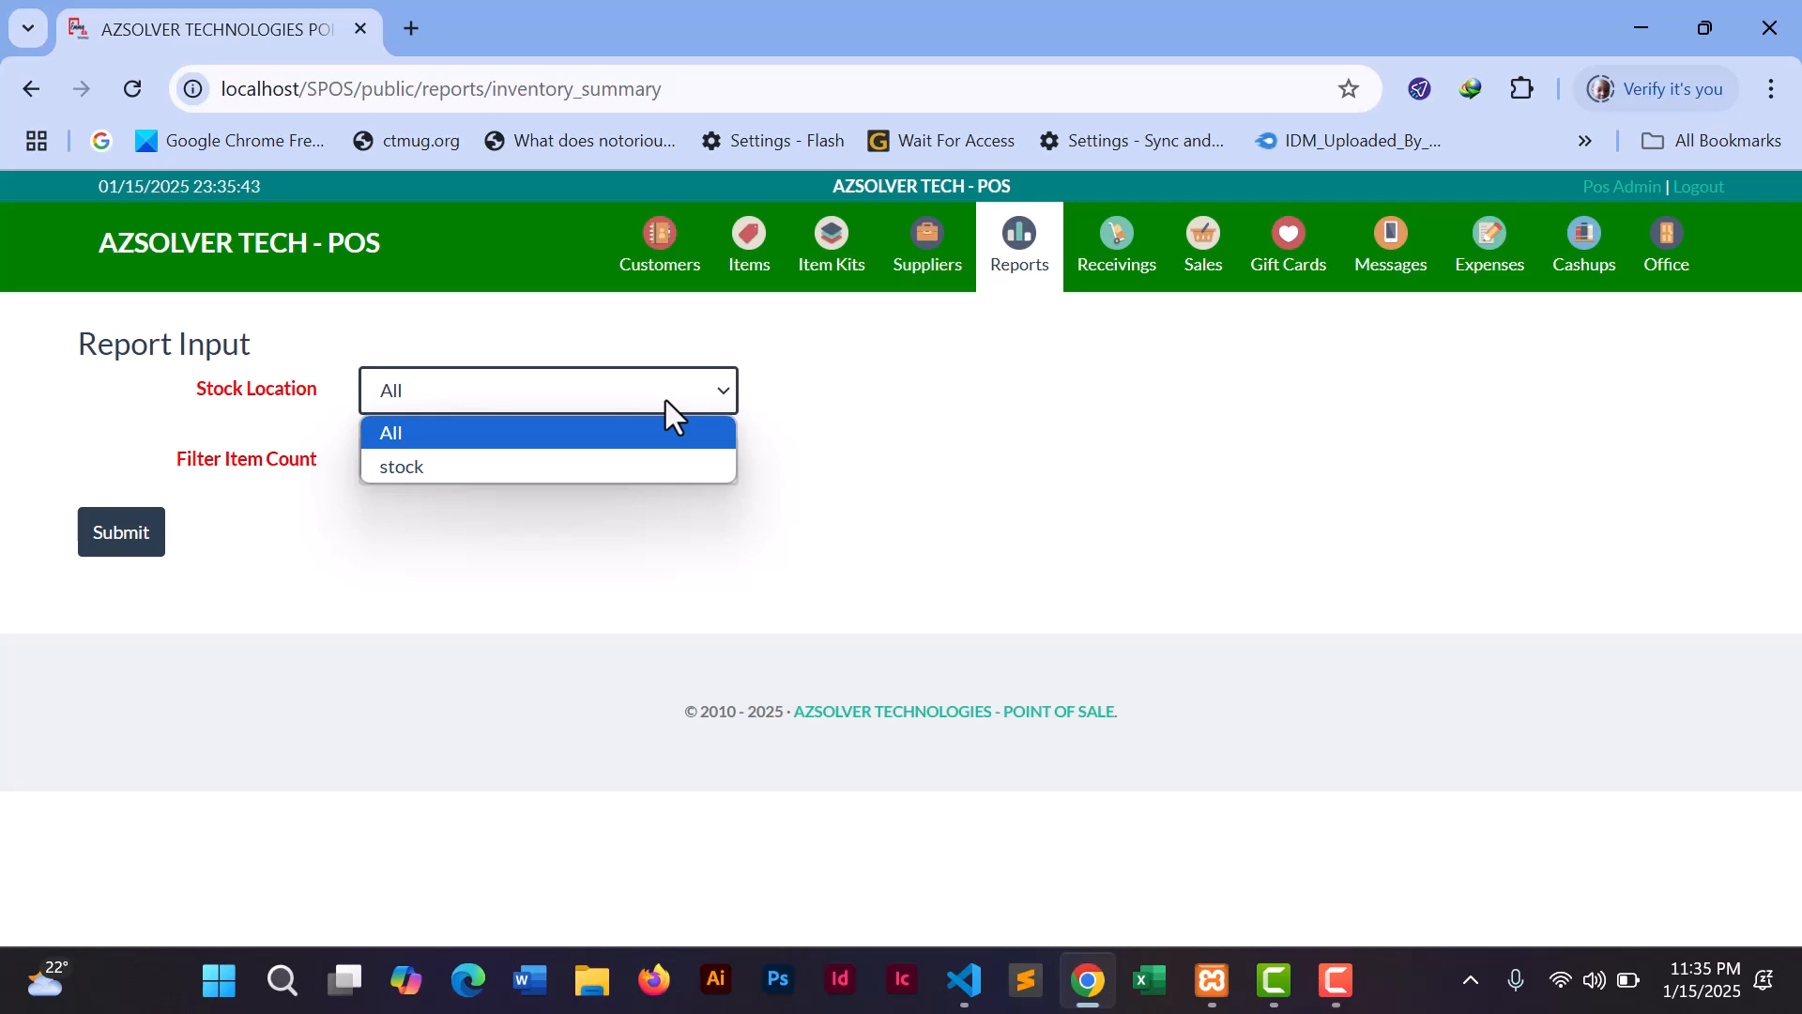
click(813, 451)
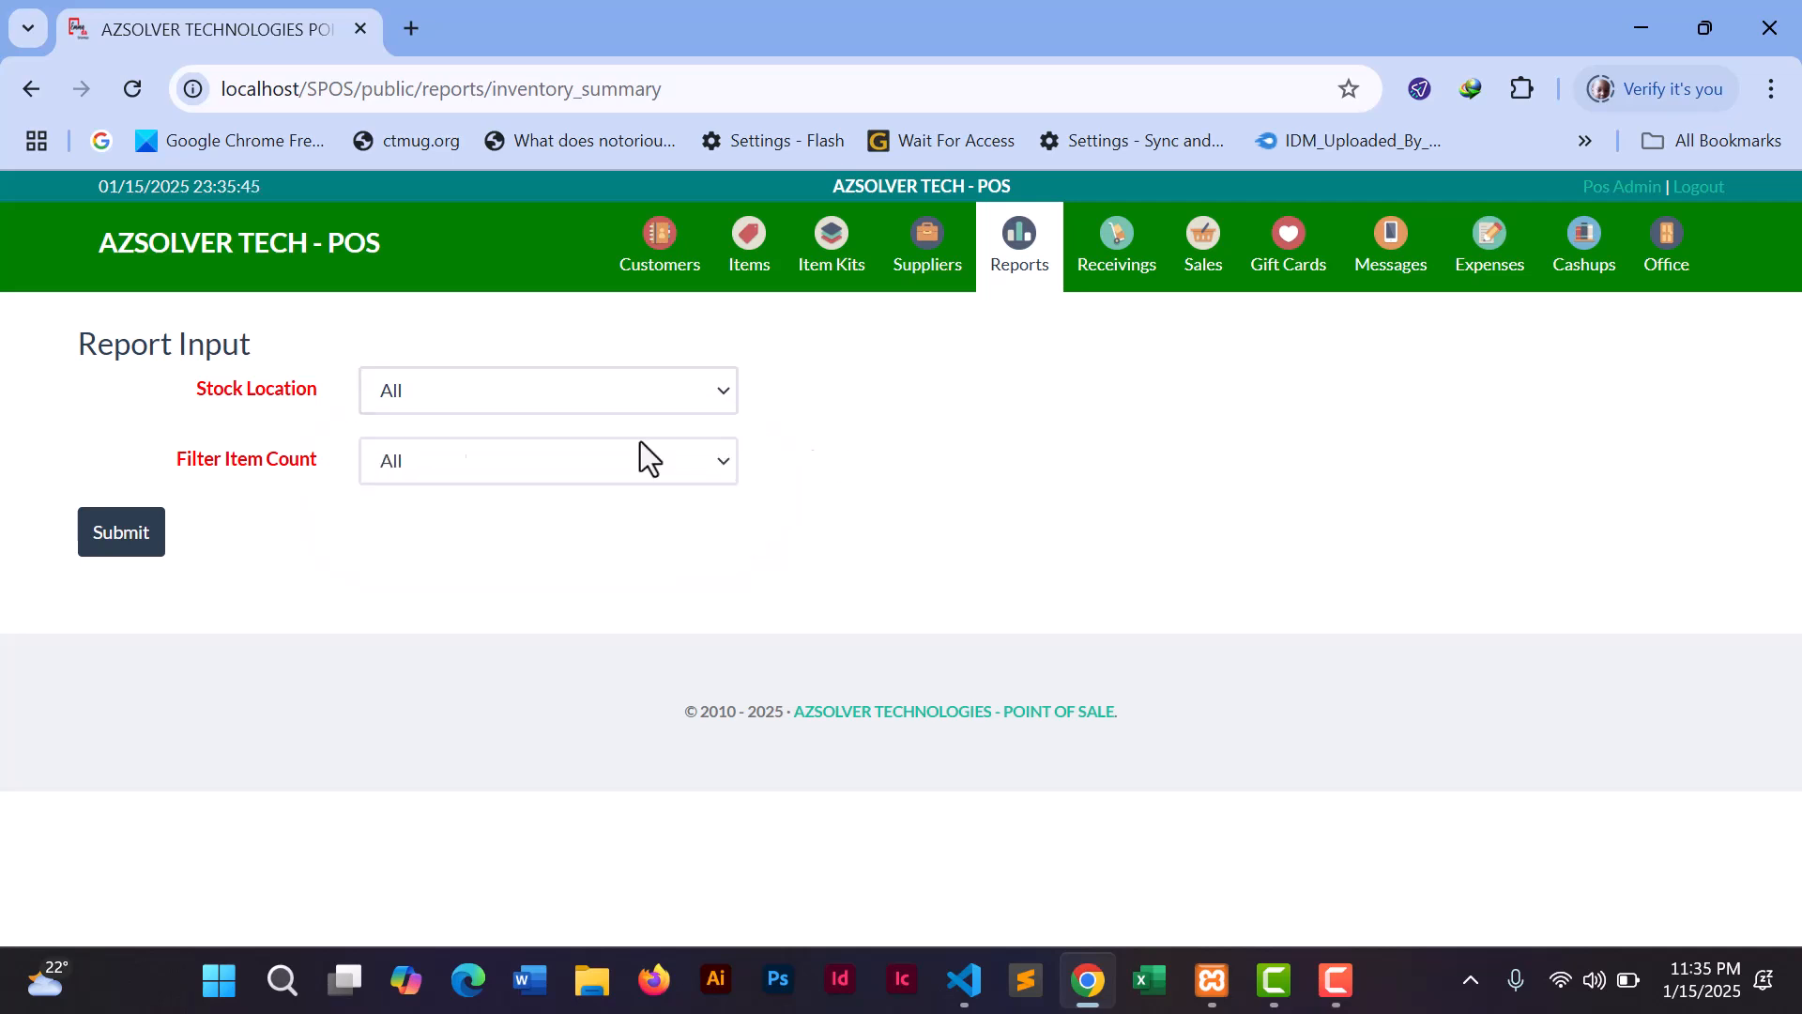
click(447, 392)
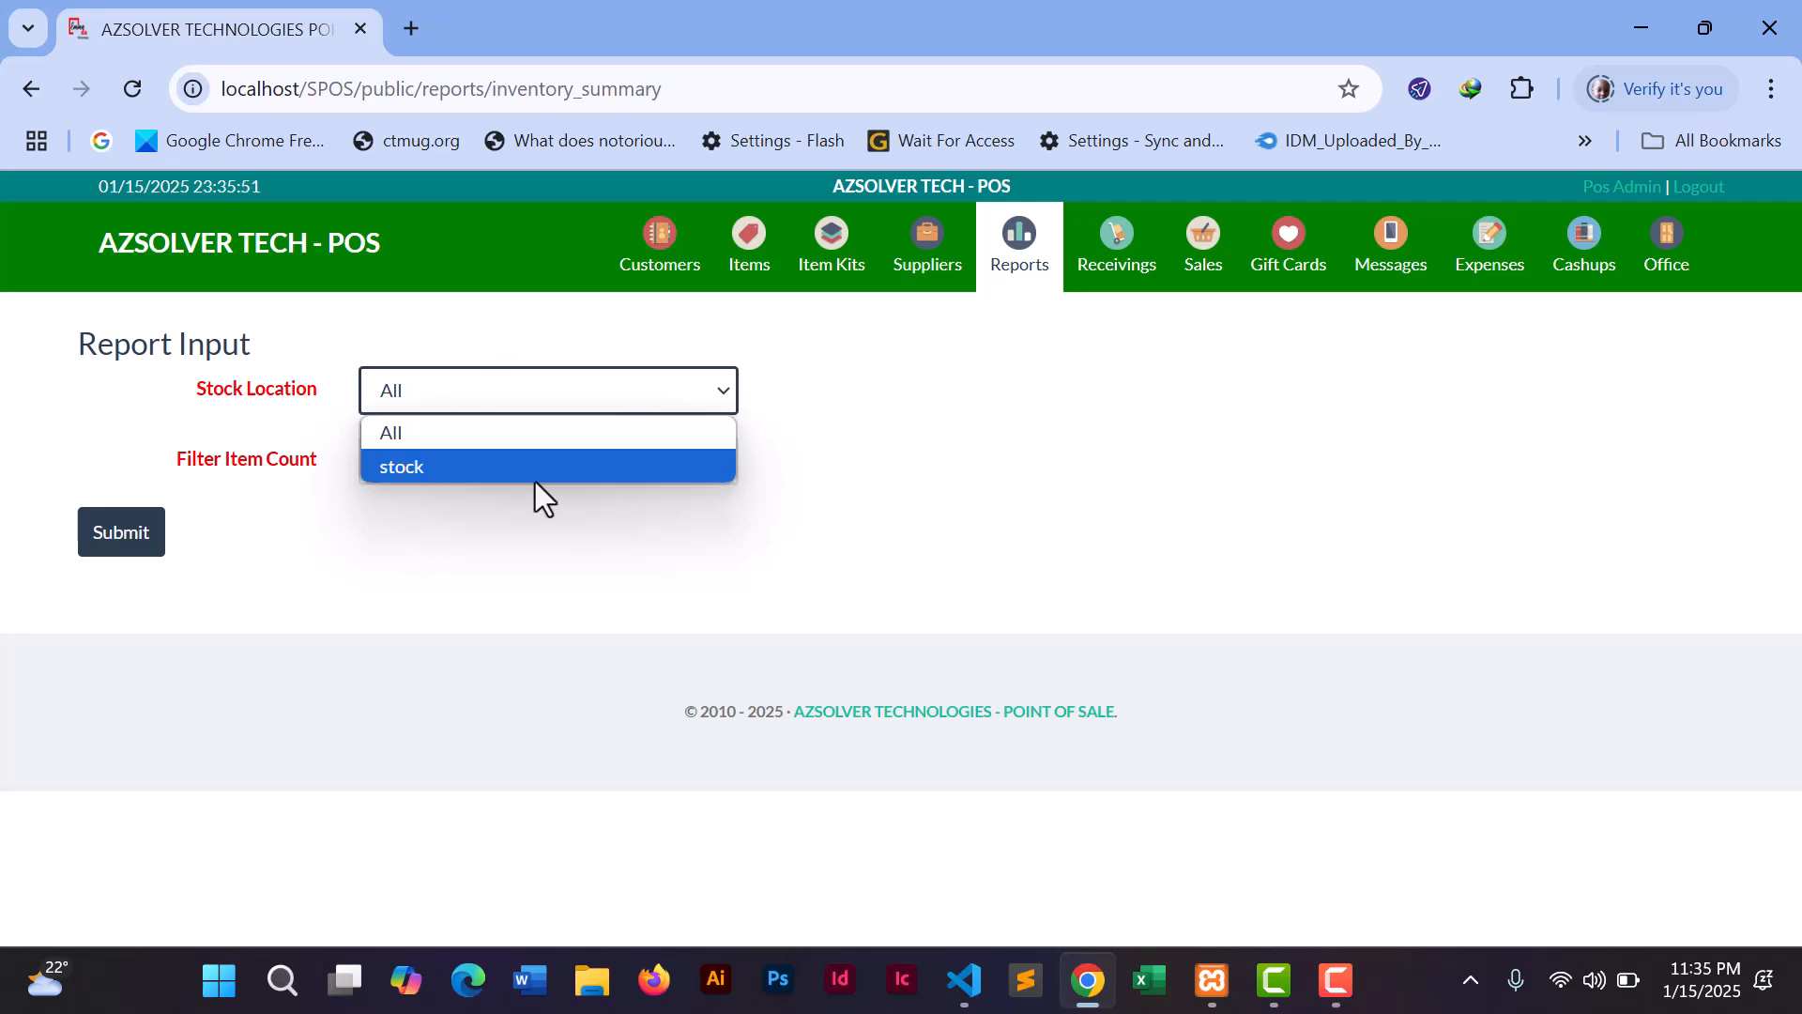
click(804, 465)
click(114, 545)
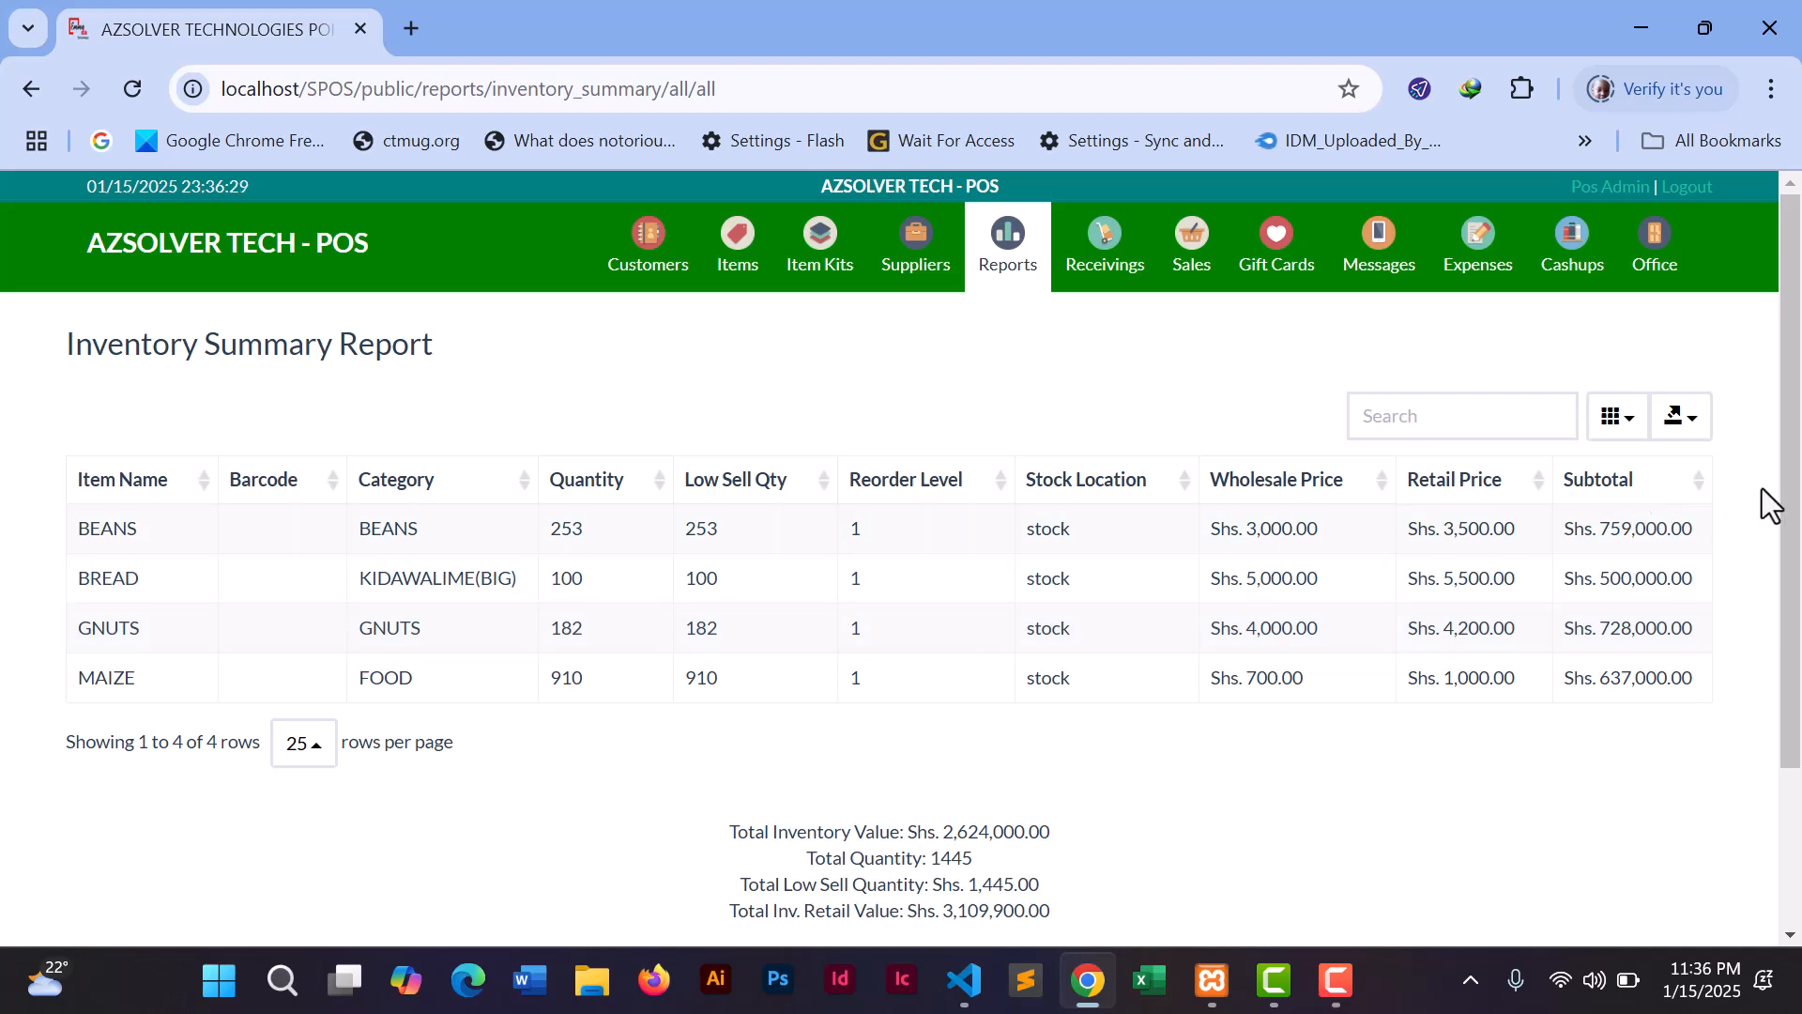
drag(1791, 489, 1785, 607)
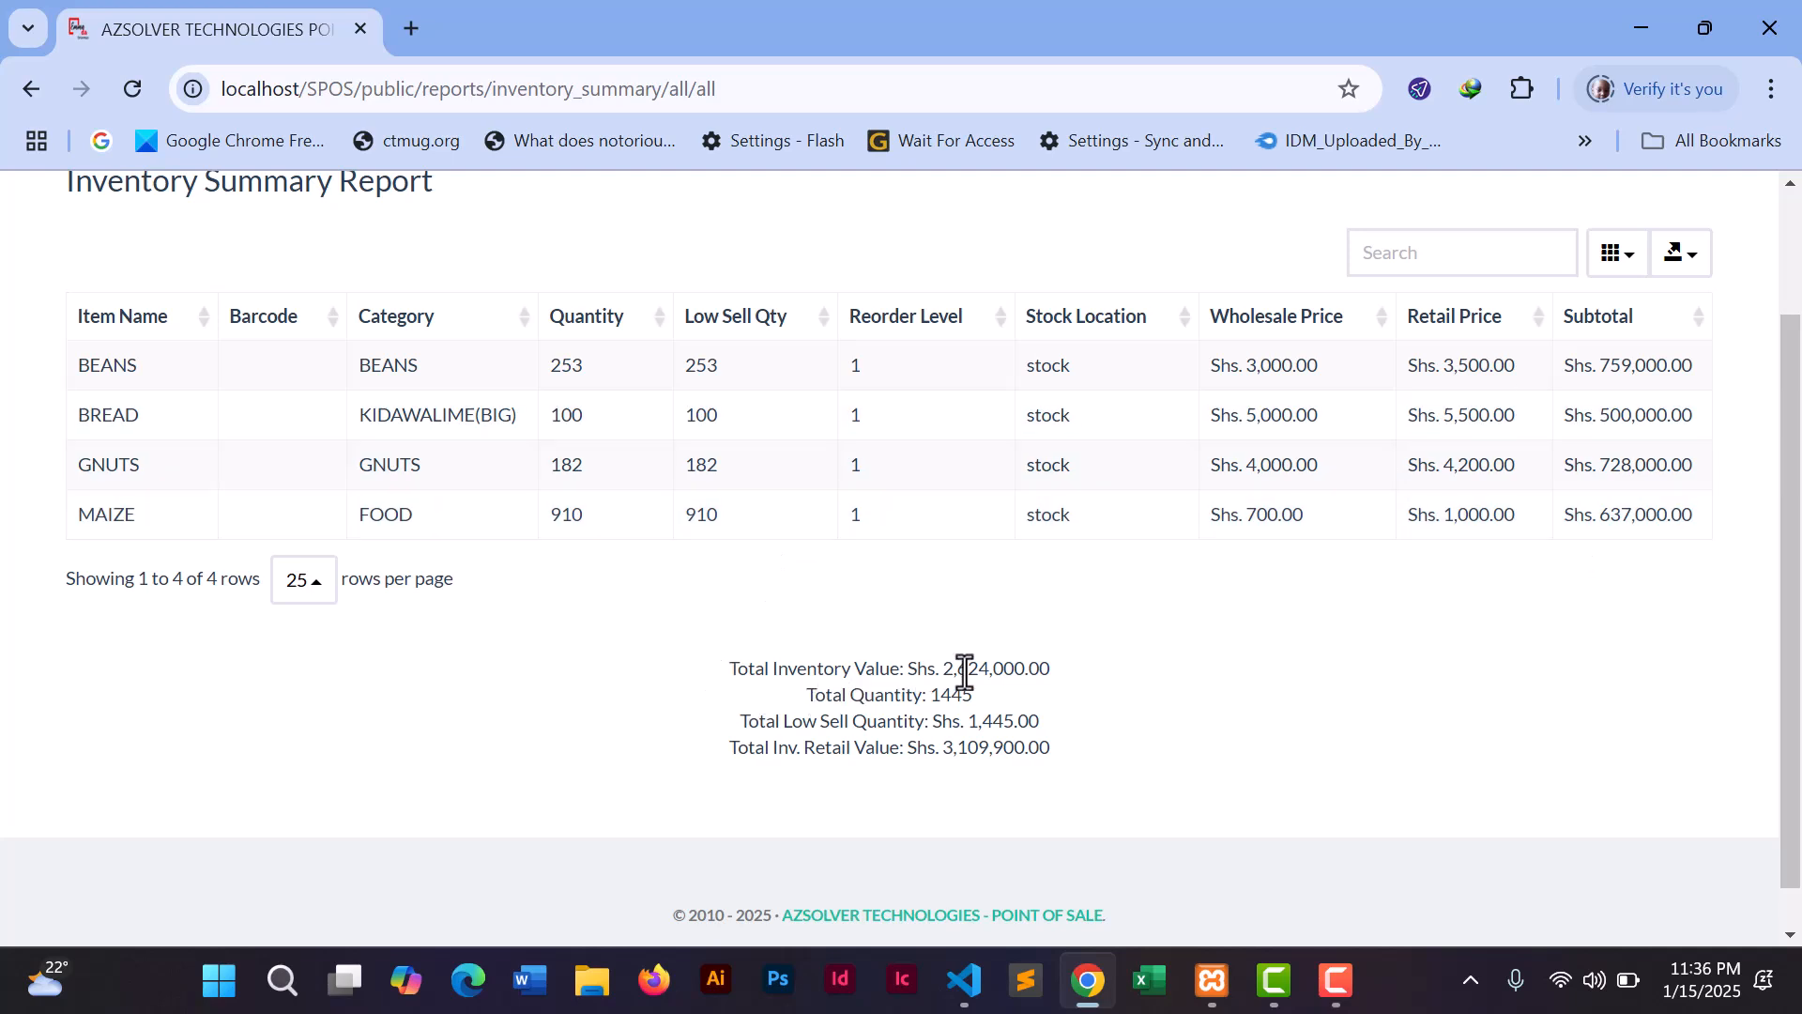
drag(948, 668, 1051, 667)
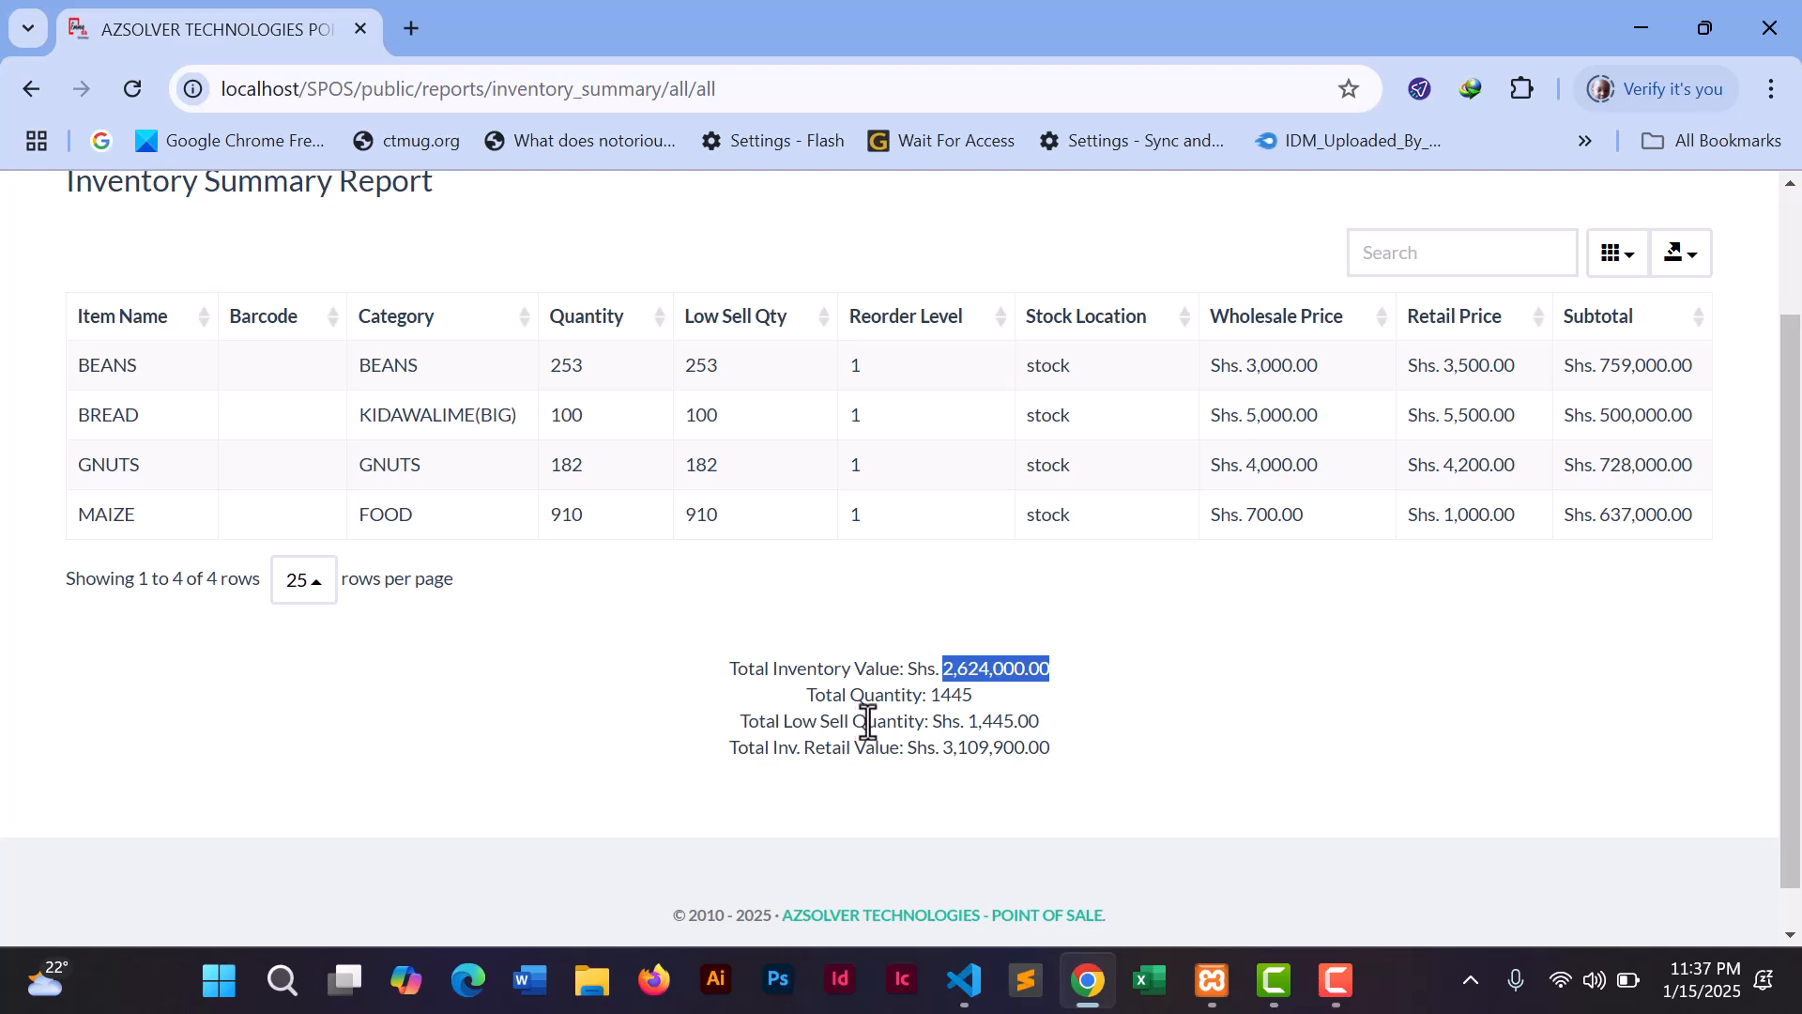
drag(968, 721, 1040, 725)
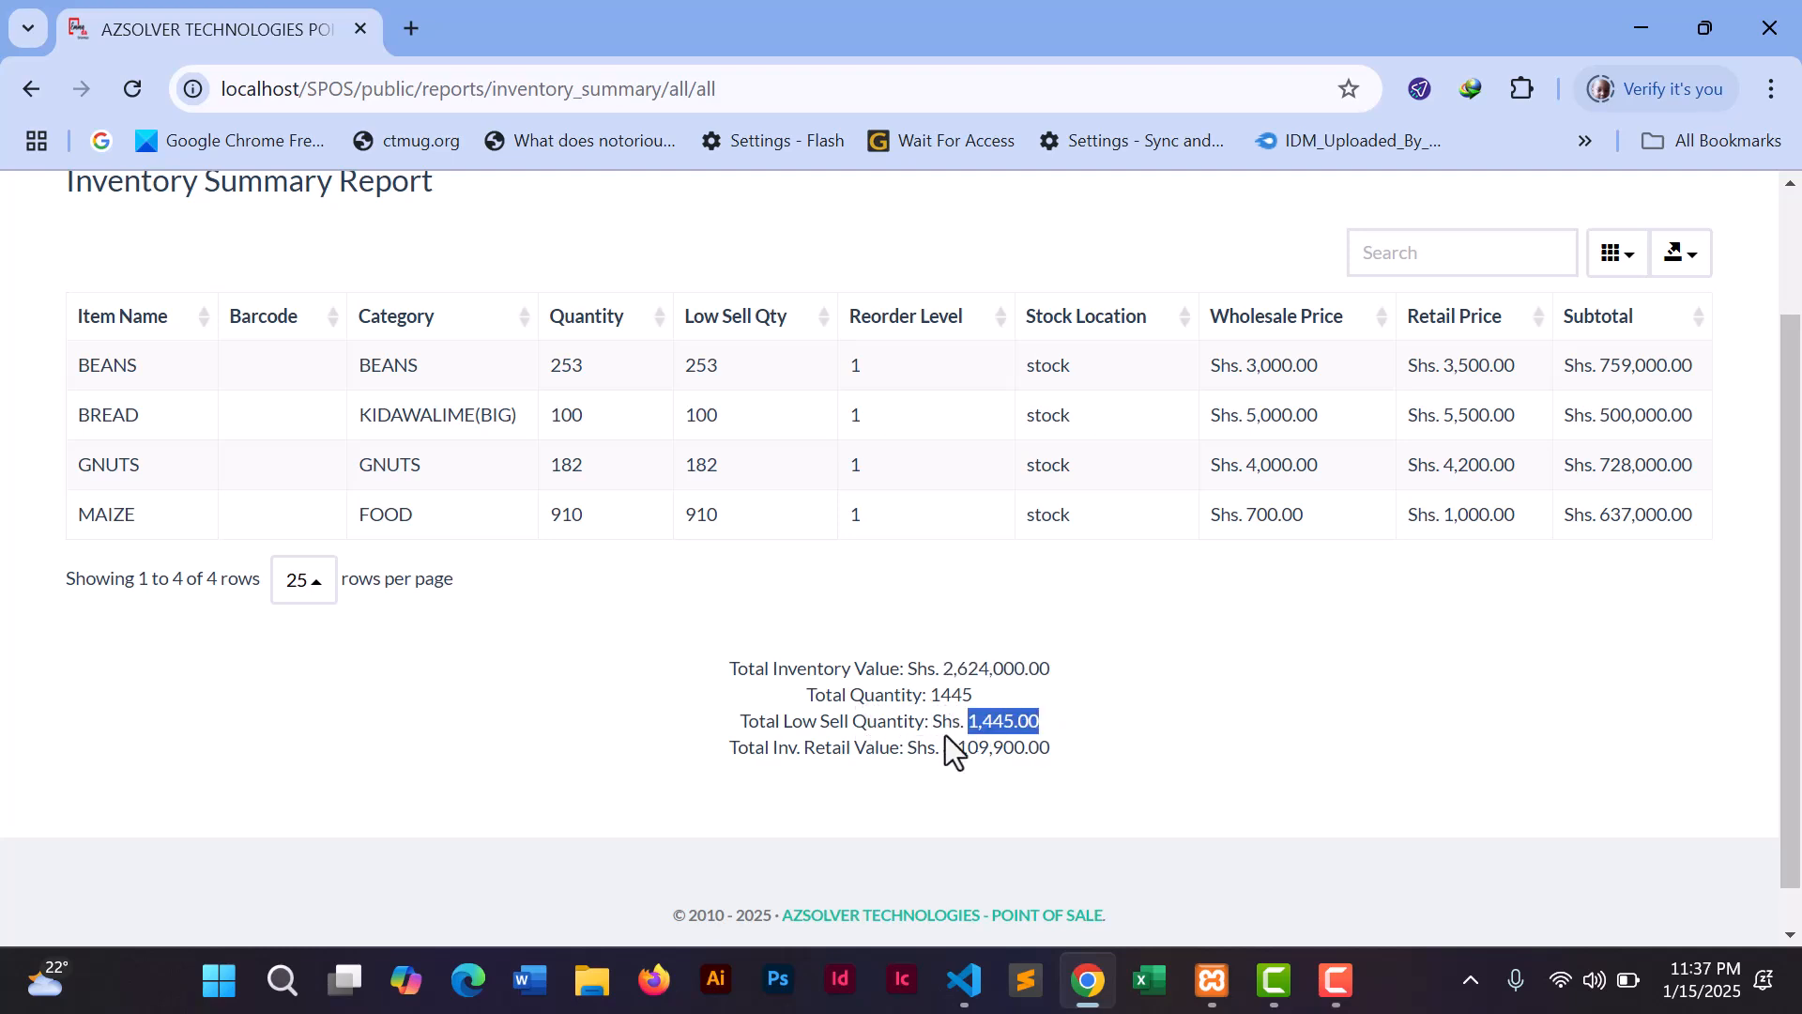
drag(939, 751, 1060, 753)
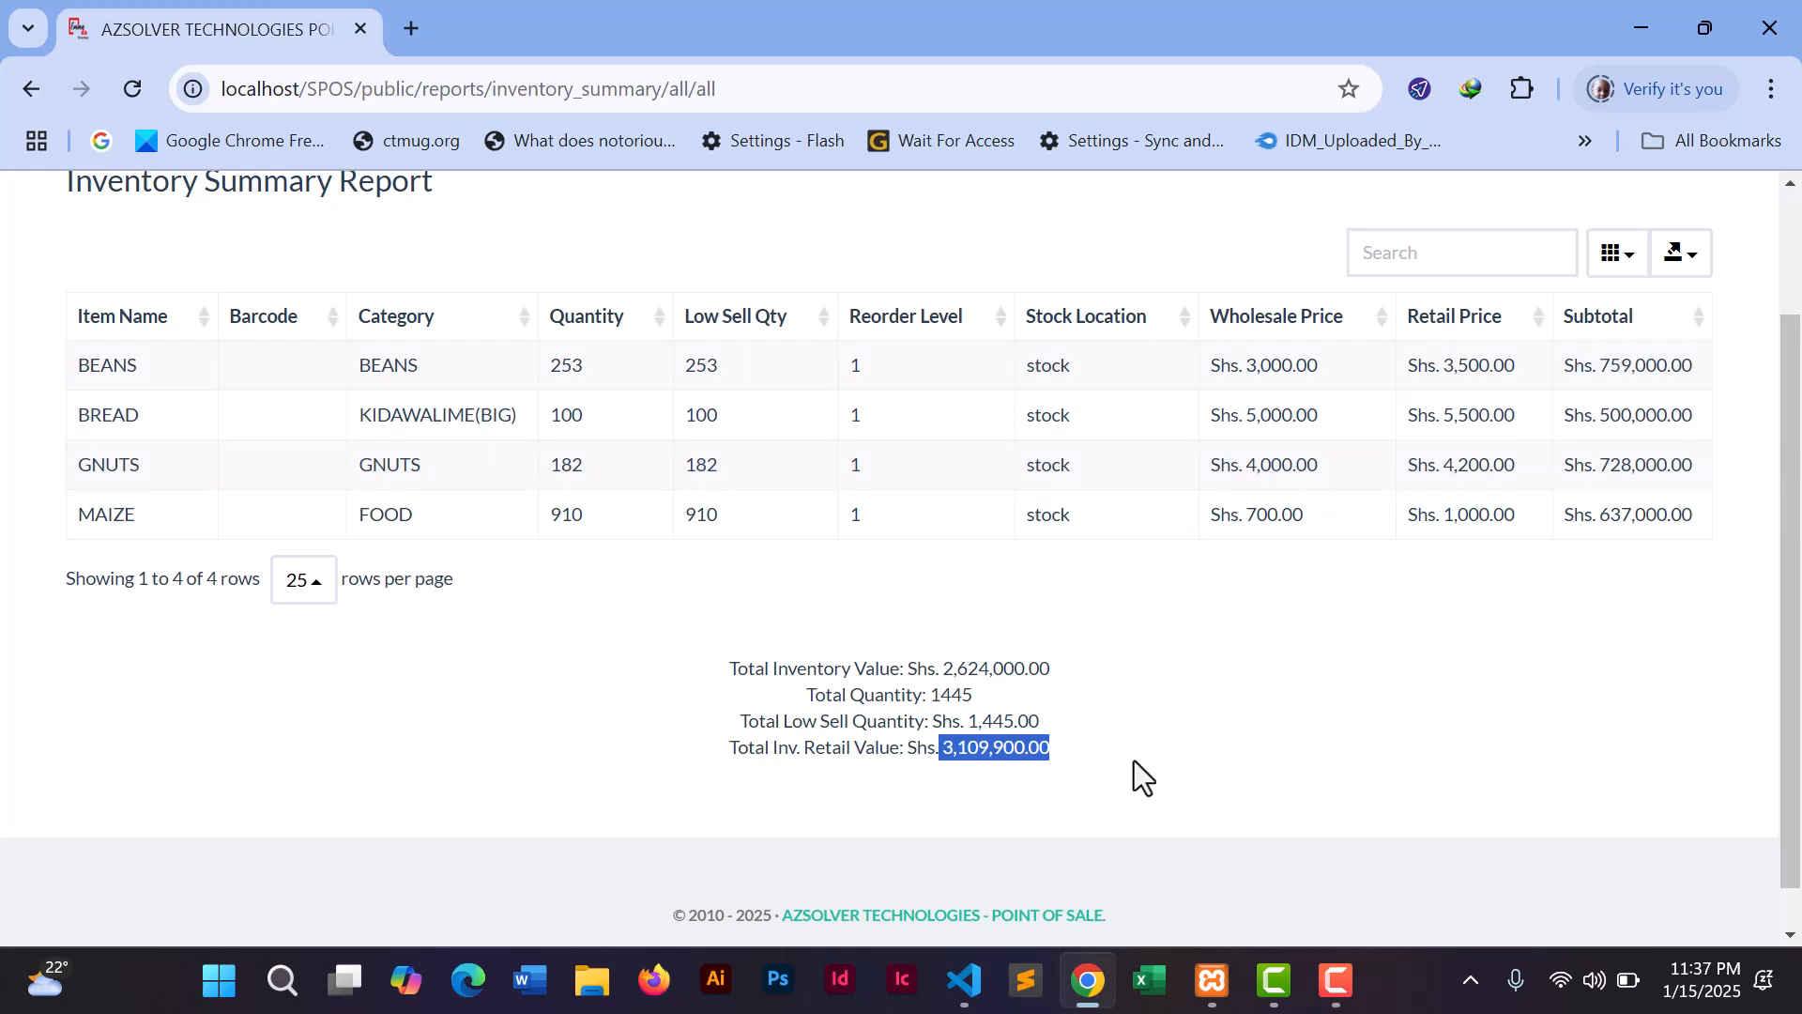
click(1076, 738)
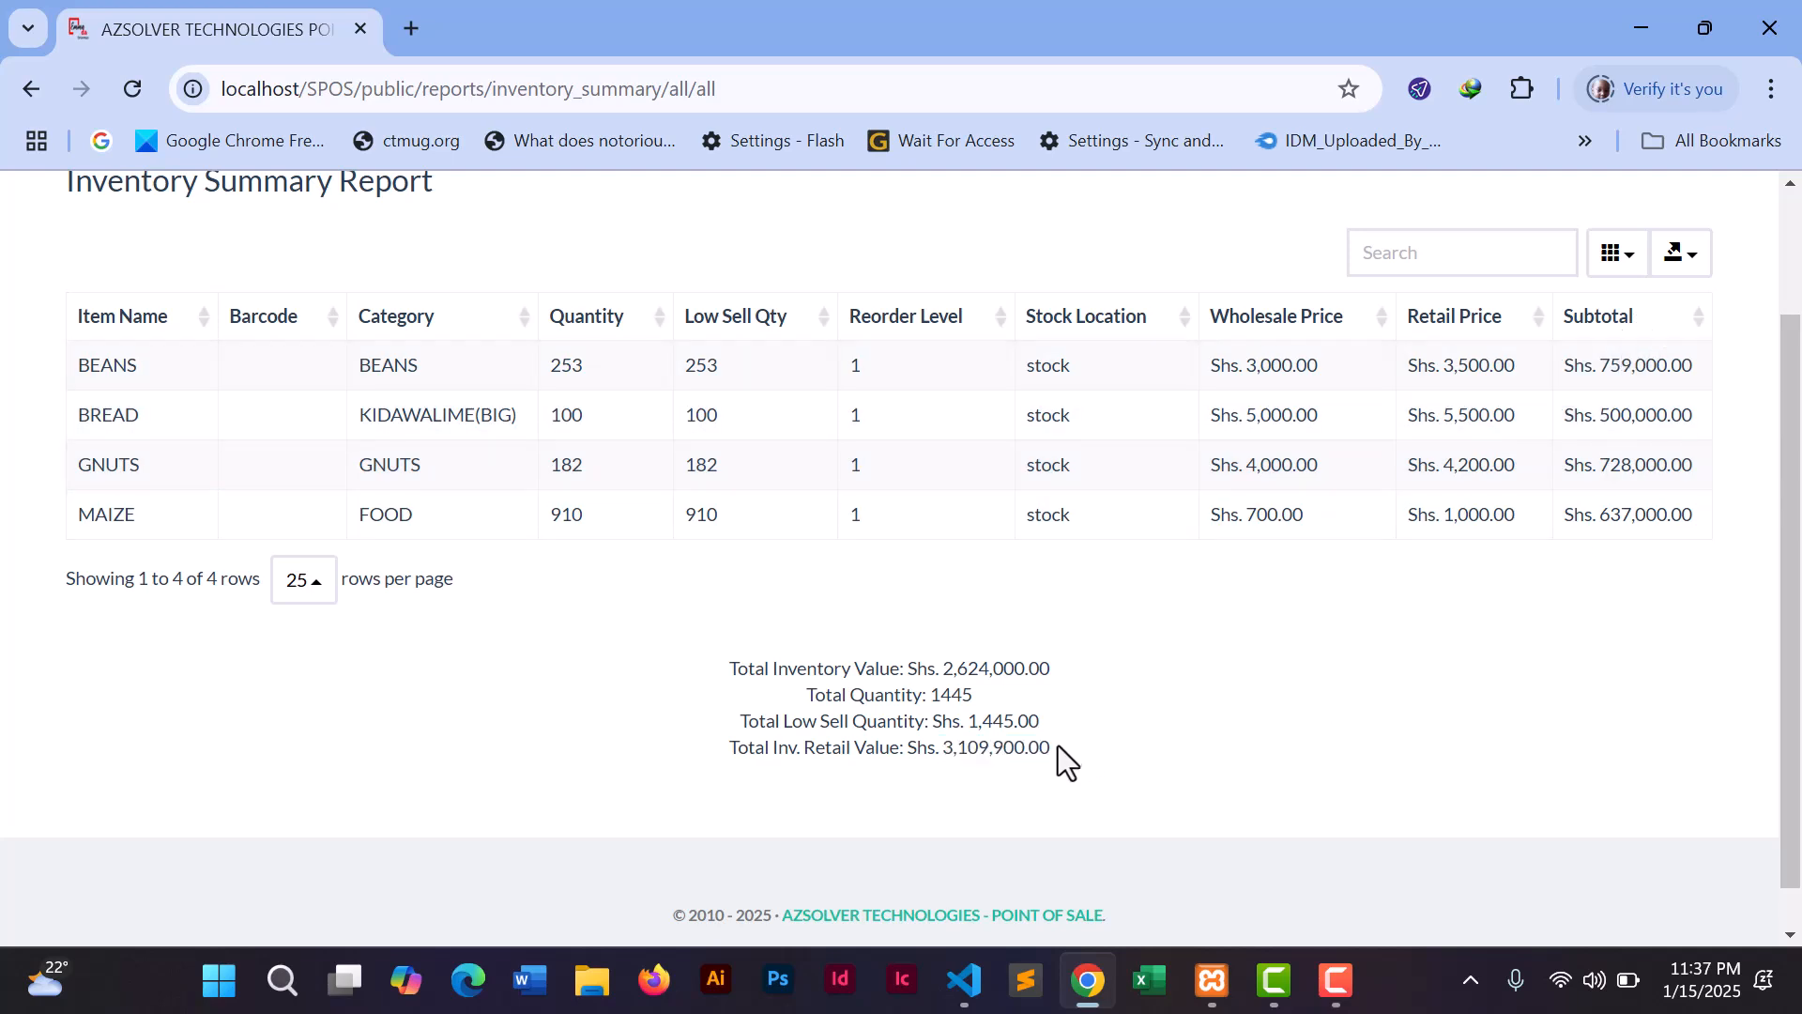
drag(945, 667, 1039, 669)
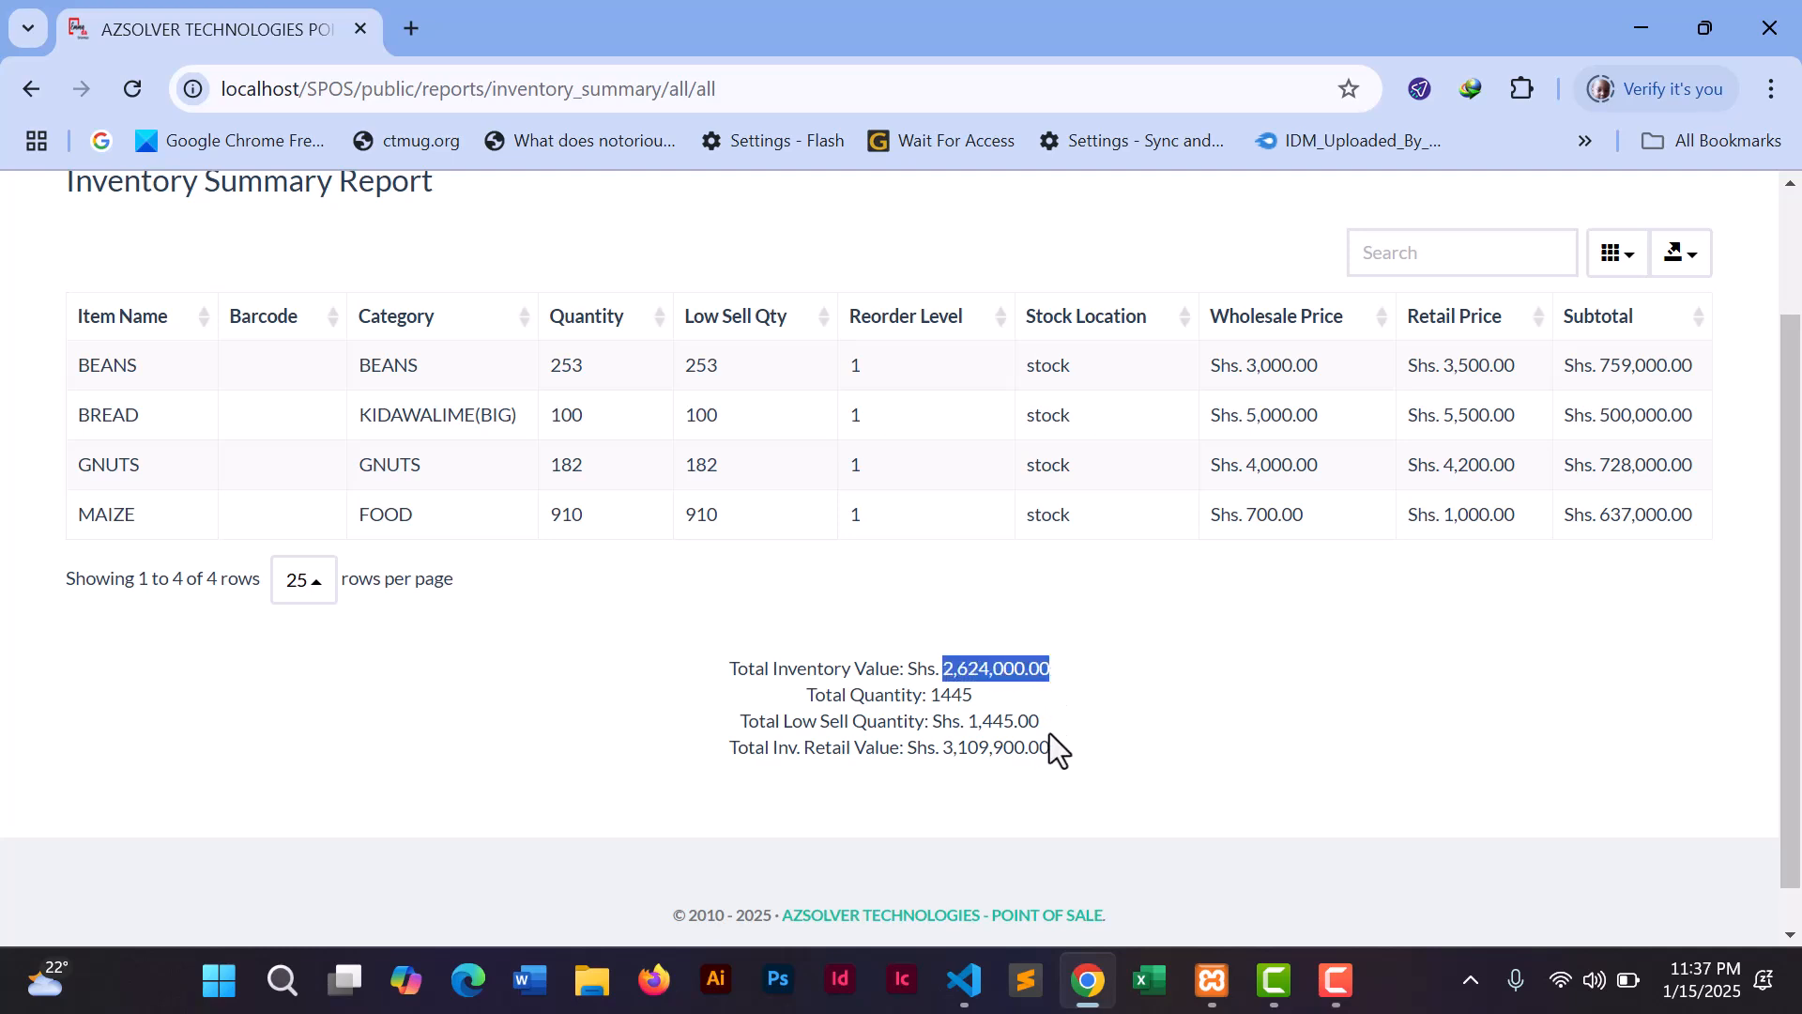
drag(1048, 746, 939, 748)
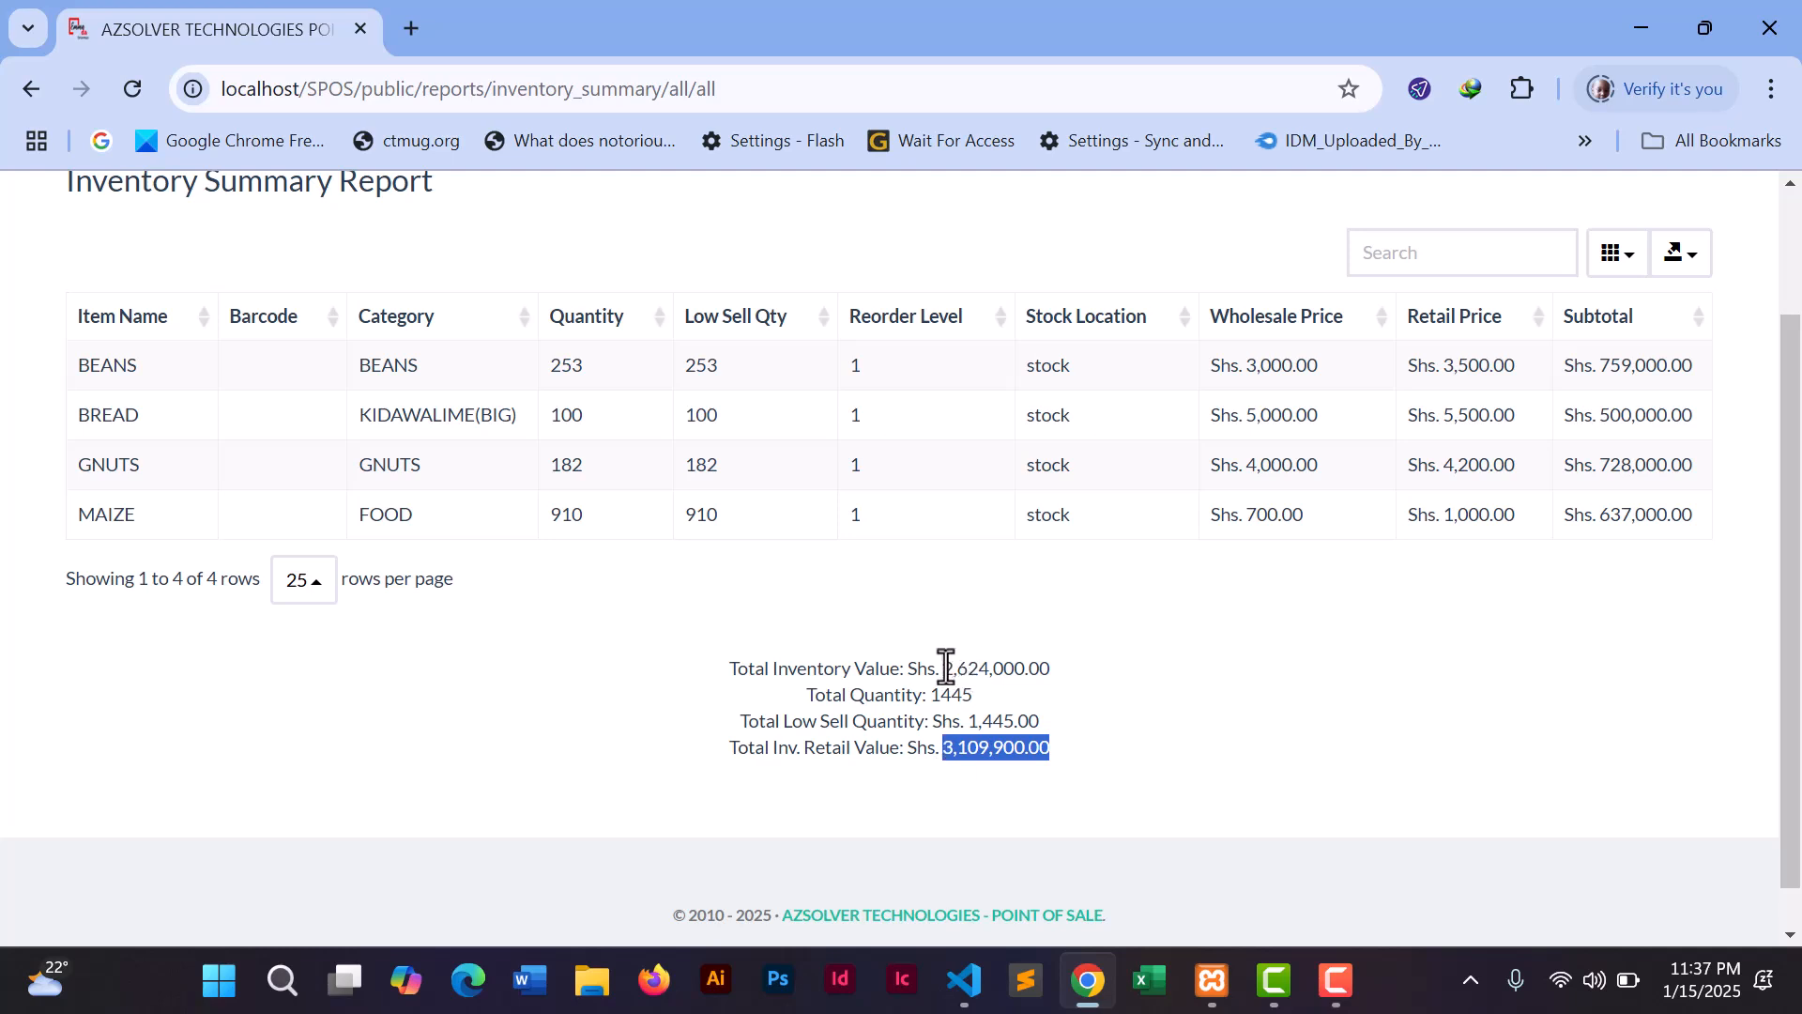
drag(946, 668, 1029, 671)
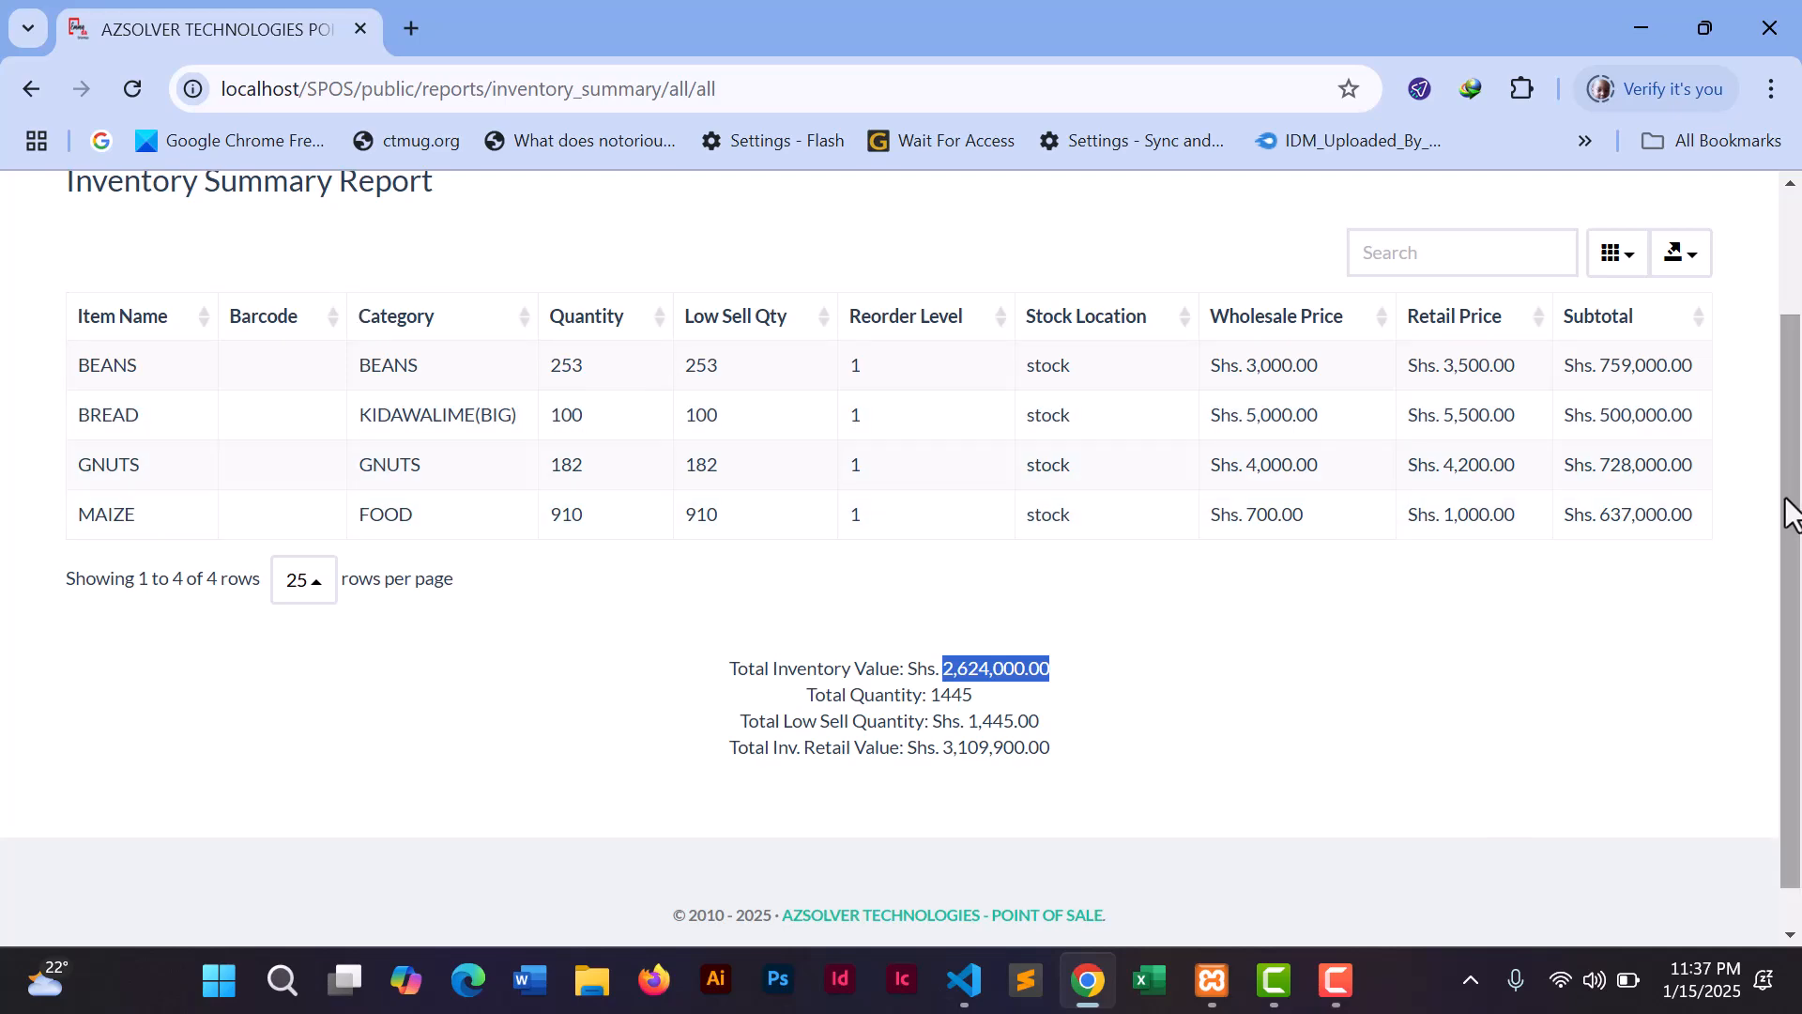
drag(1791, 512, 1789, 362)
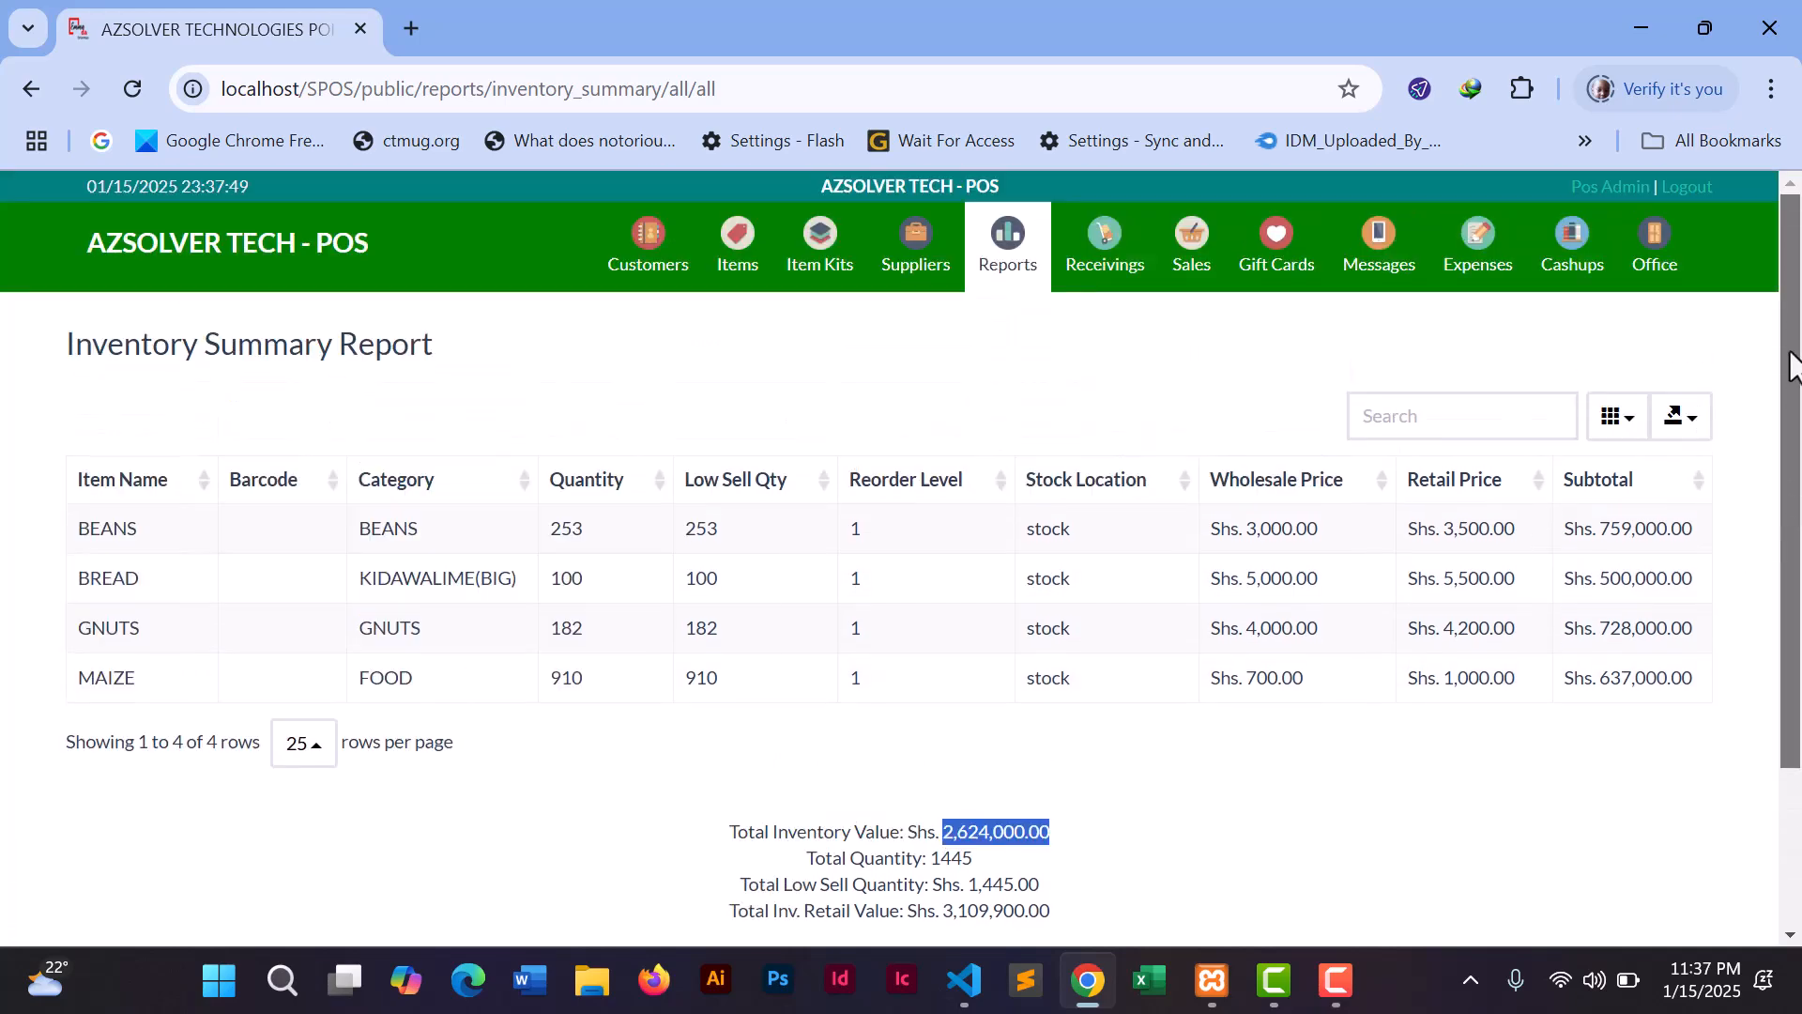
- Look over the report's export formats and column list, then return to Reports
click(1680, 417)
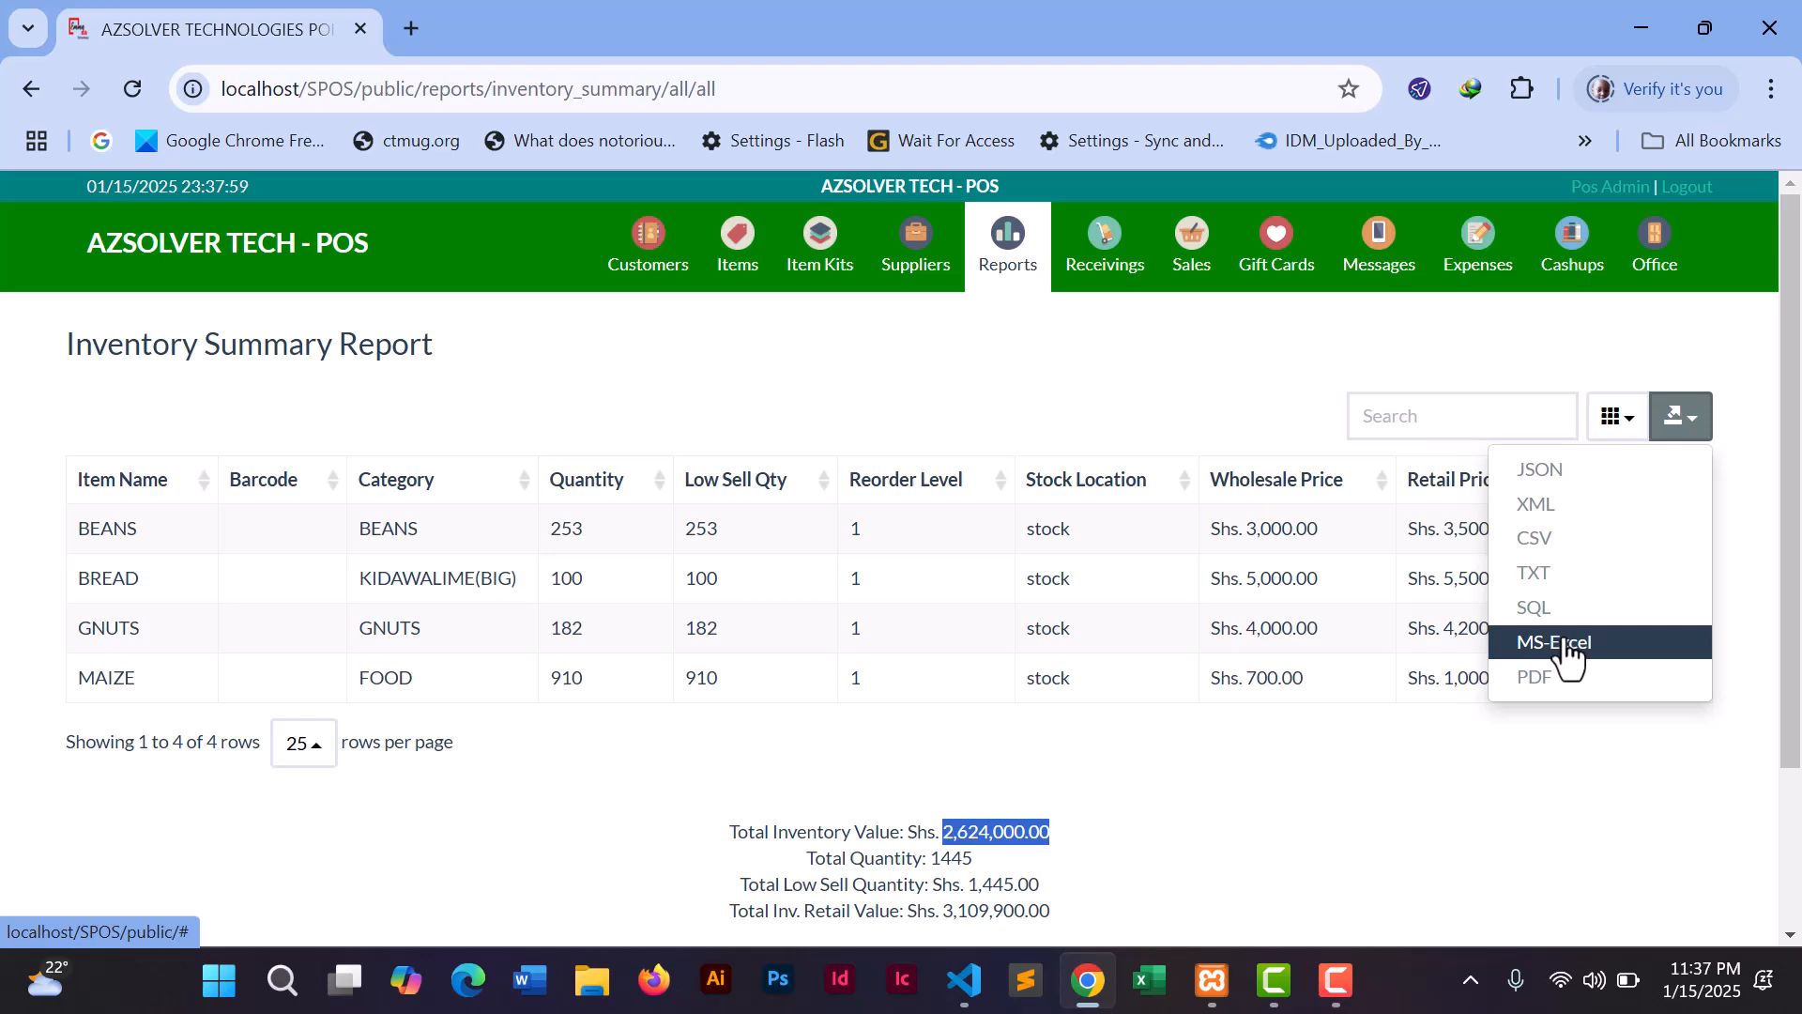
click(1513, 758)
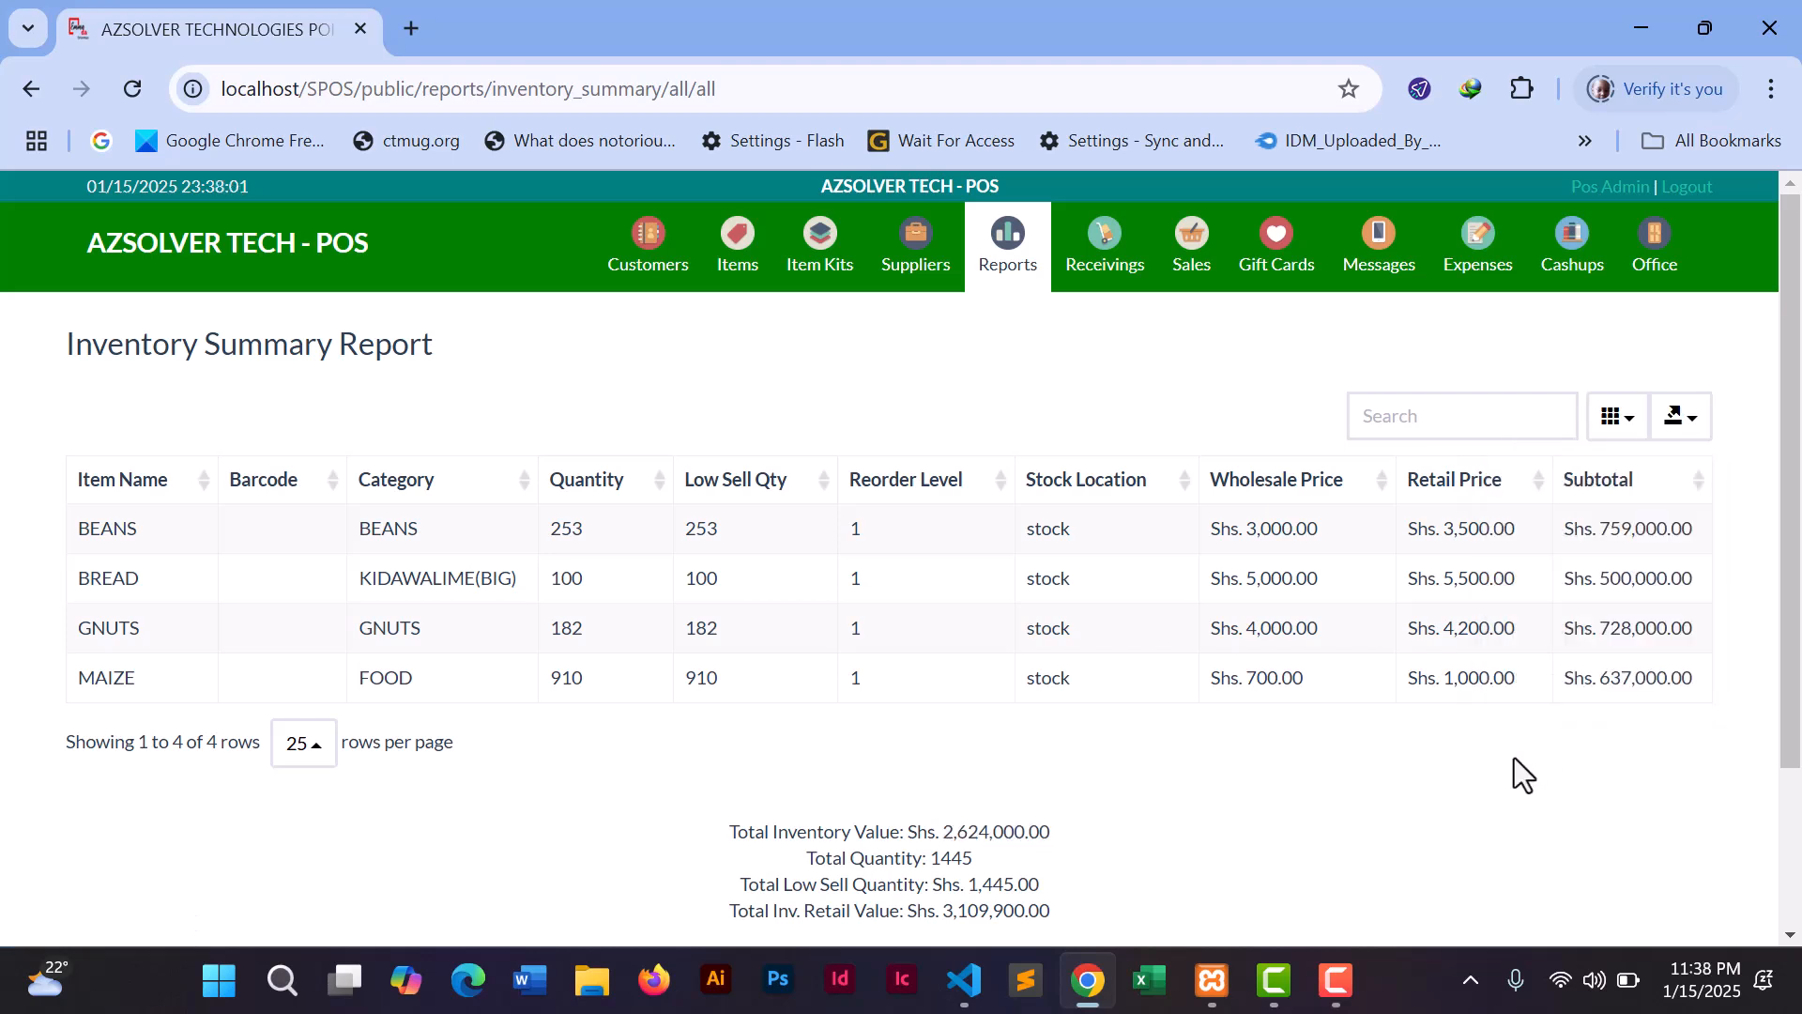
click(1623, 422)
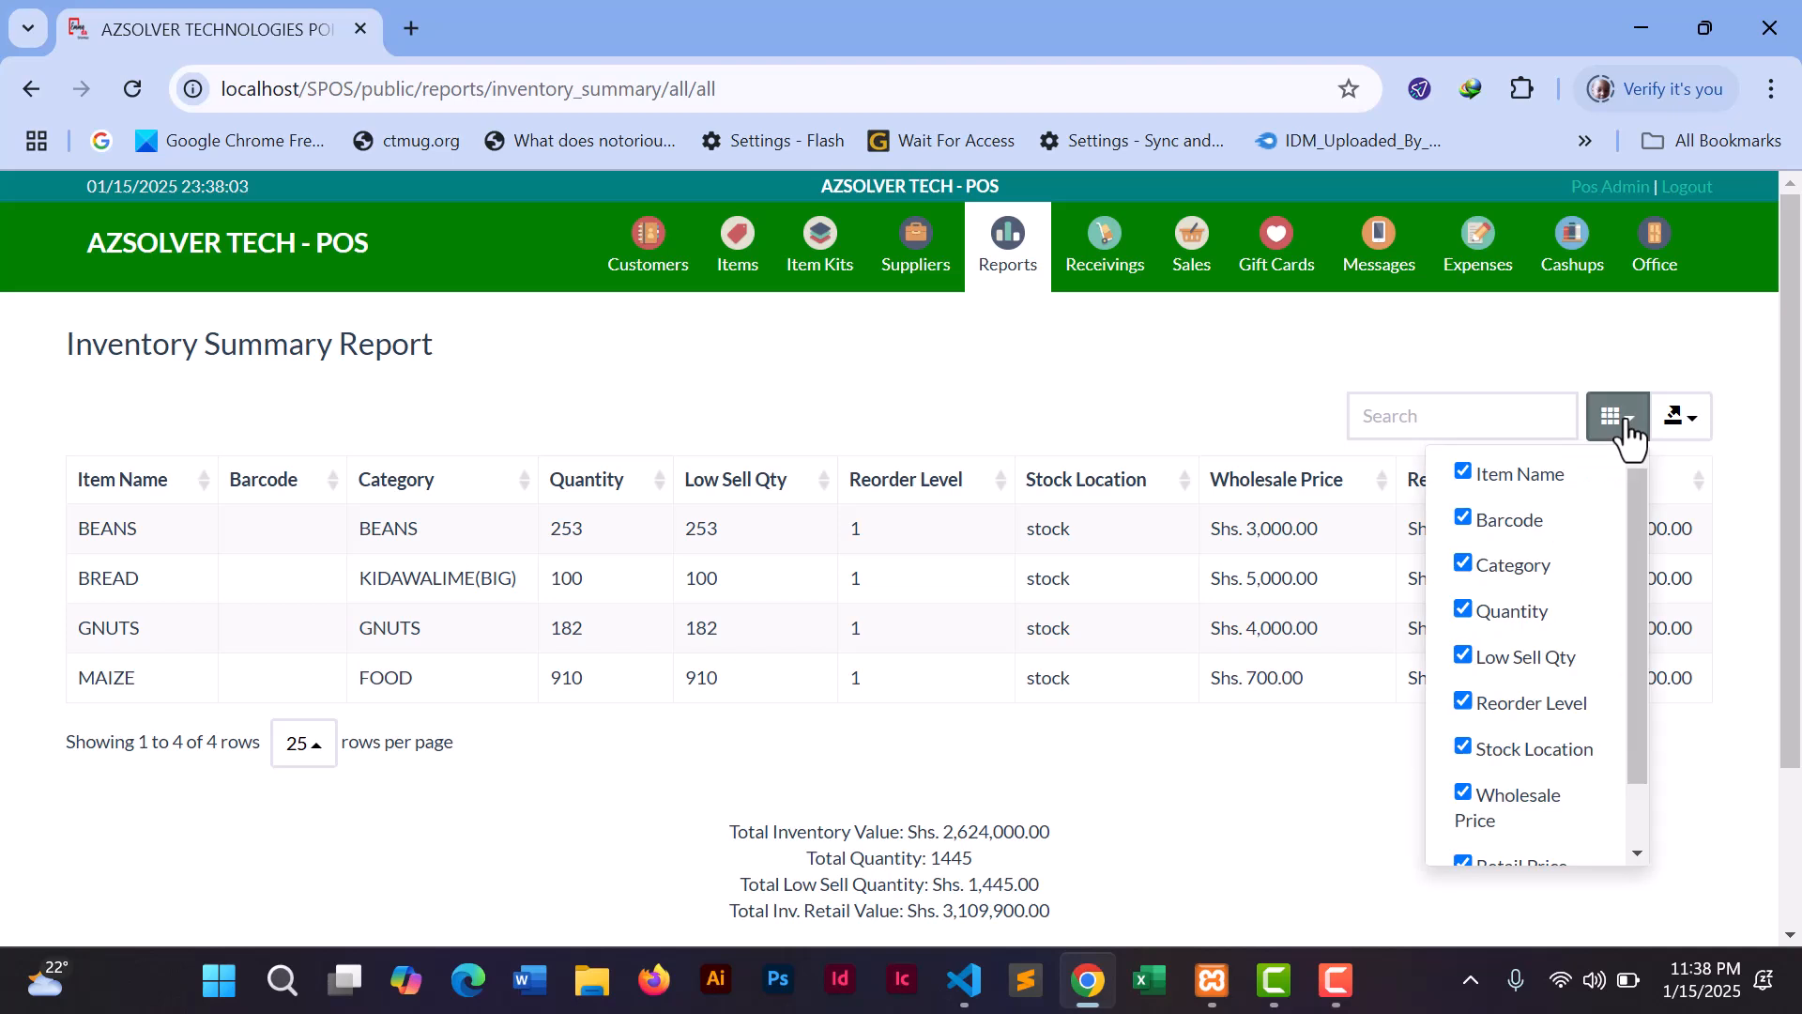
mouse_move(1631, 503)
mouse_down()
mouse_move(1630, 623)
mouse_move(1636, 471)
mouse_up()
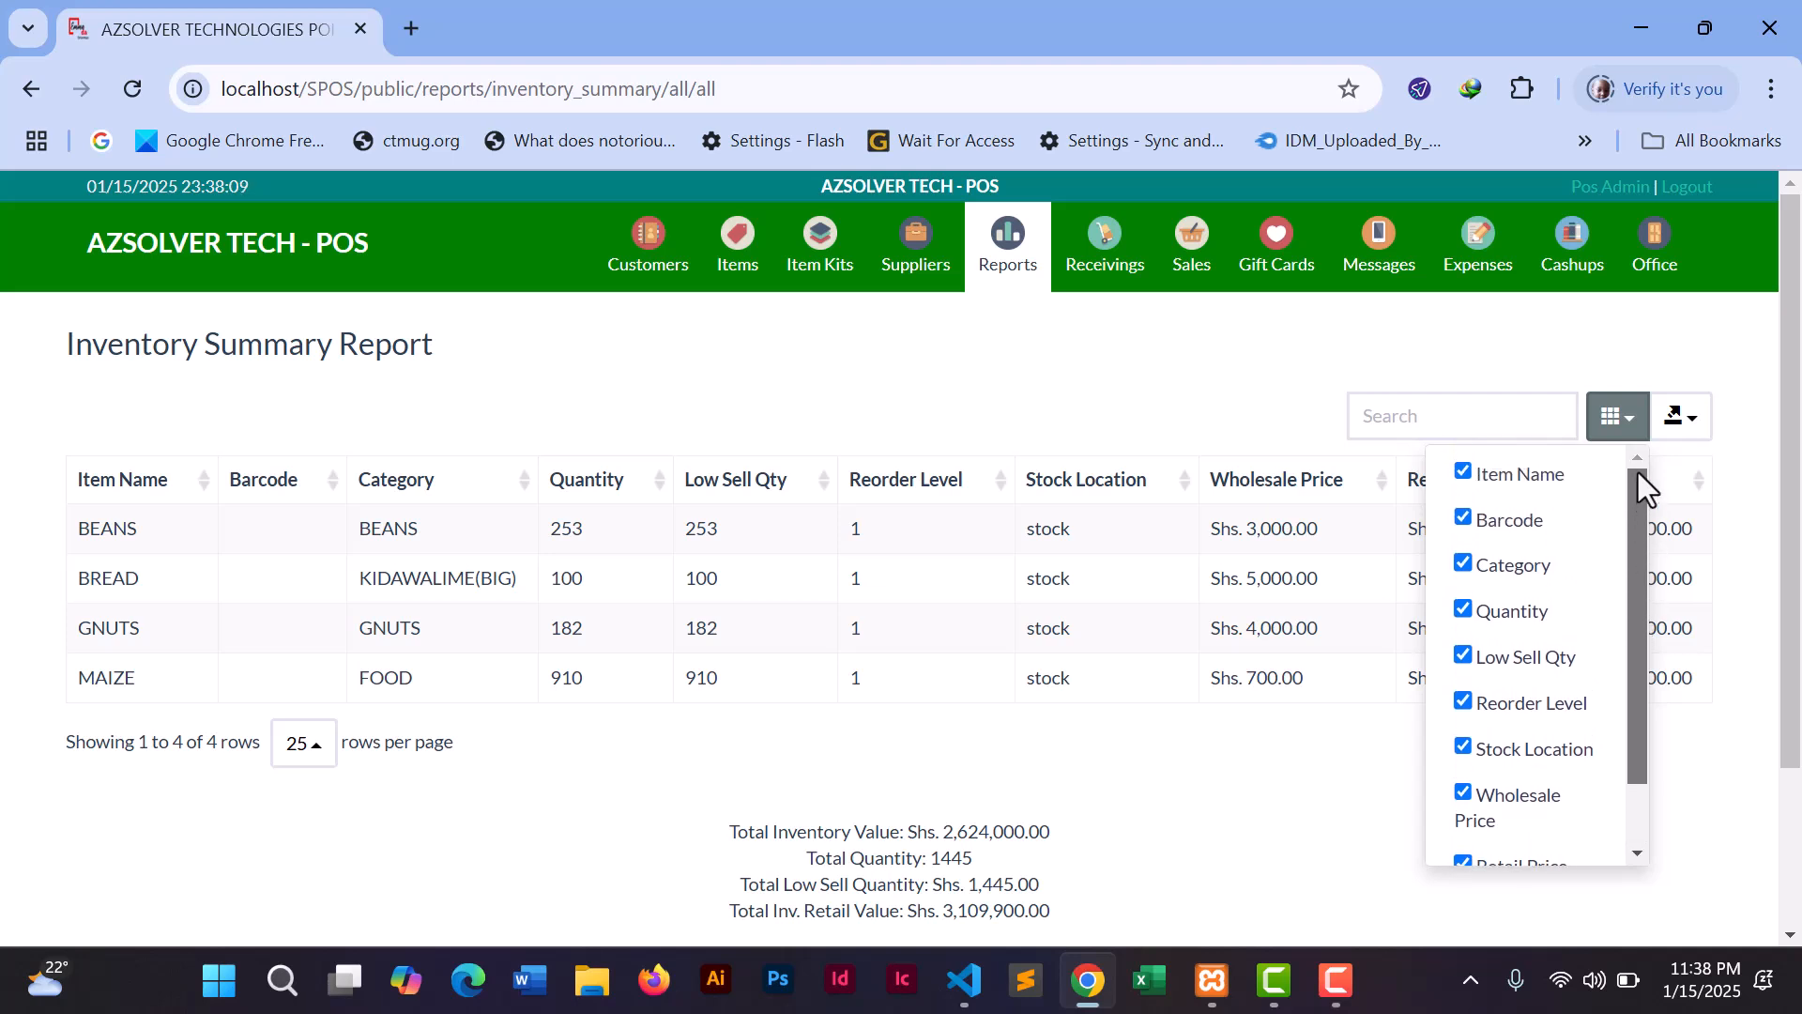
click(1214, 854)
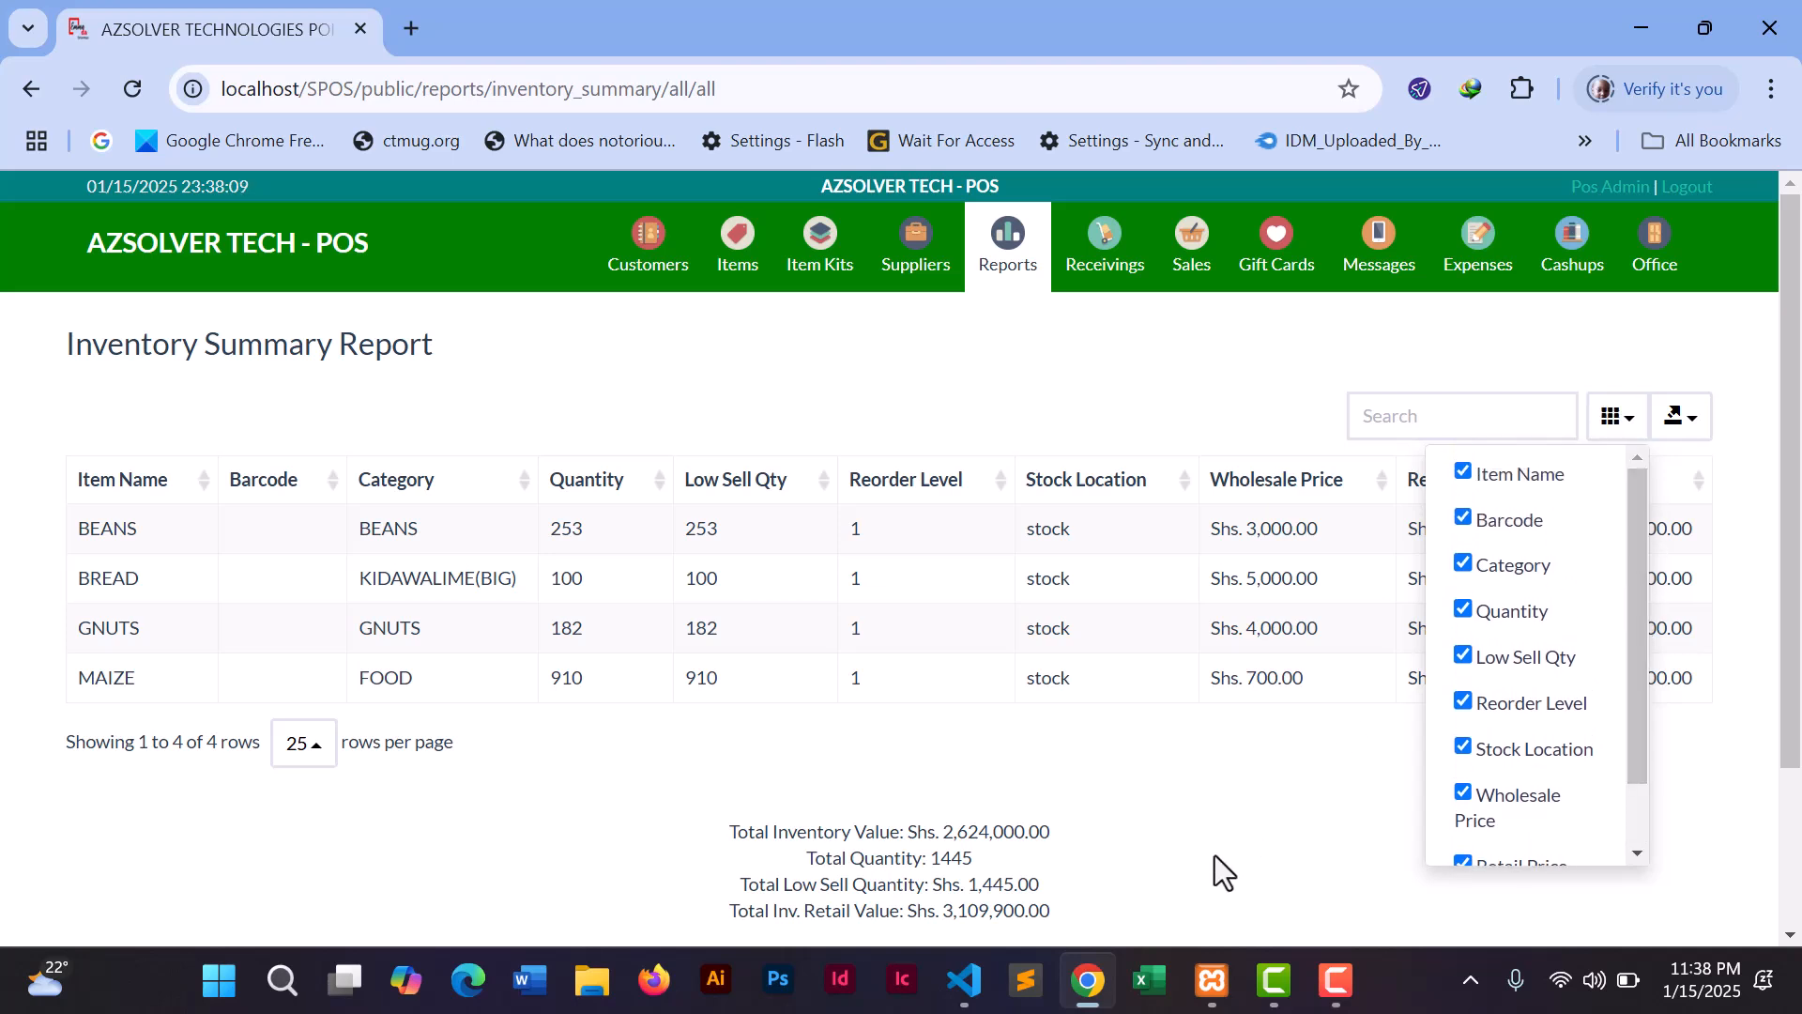
click(1008, 267)
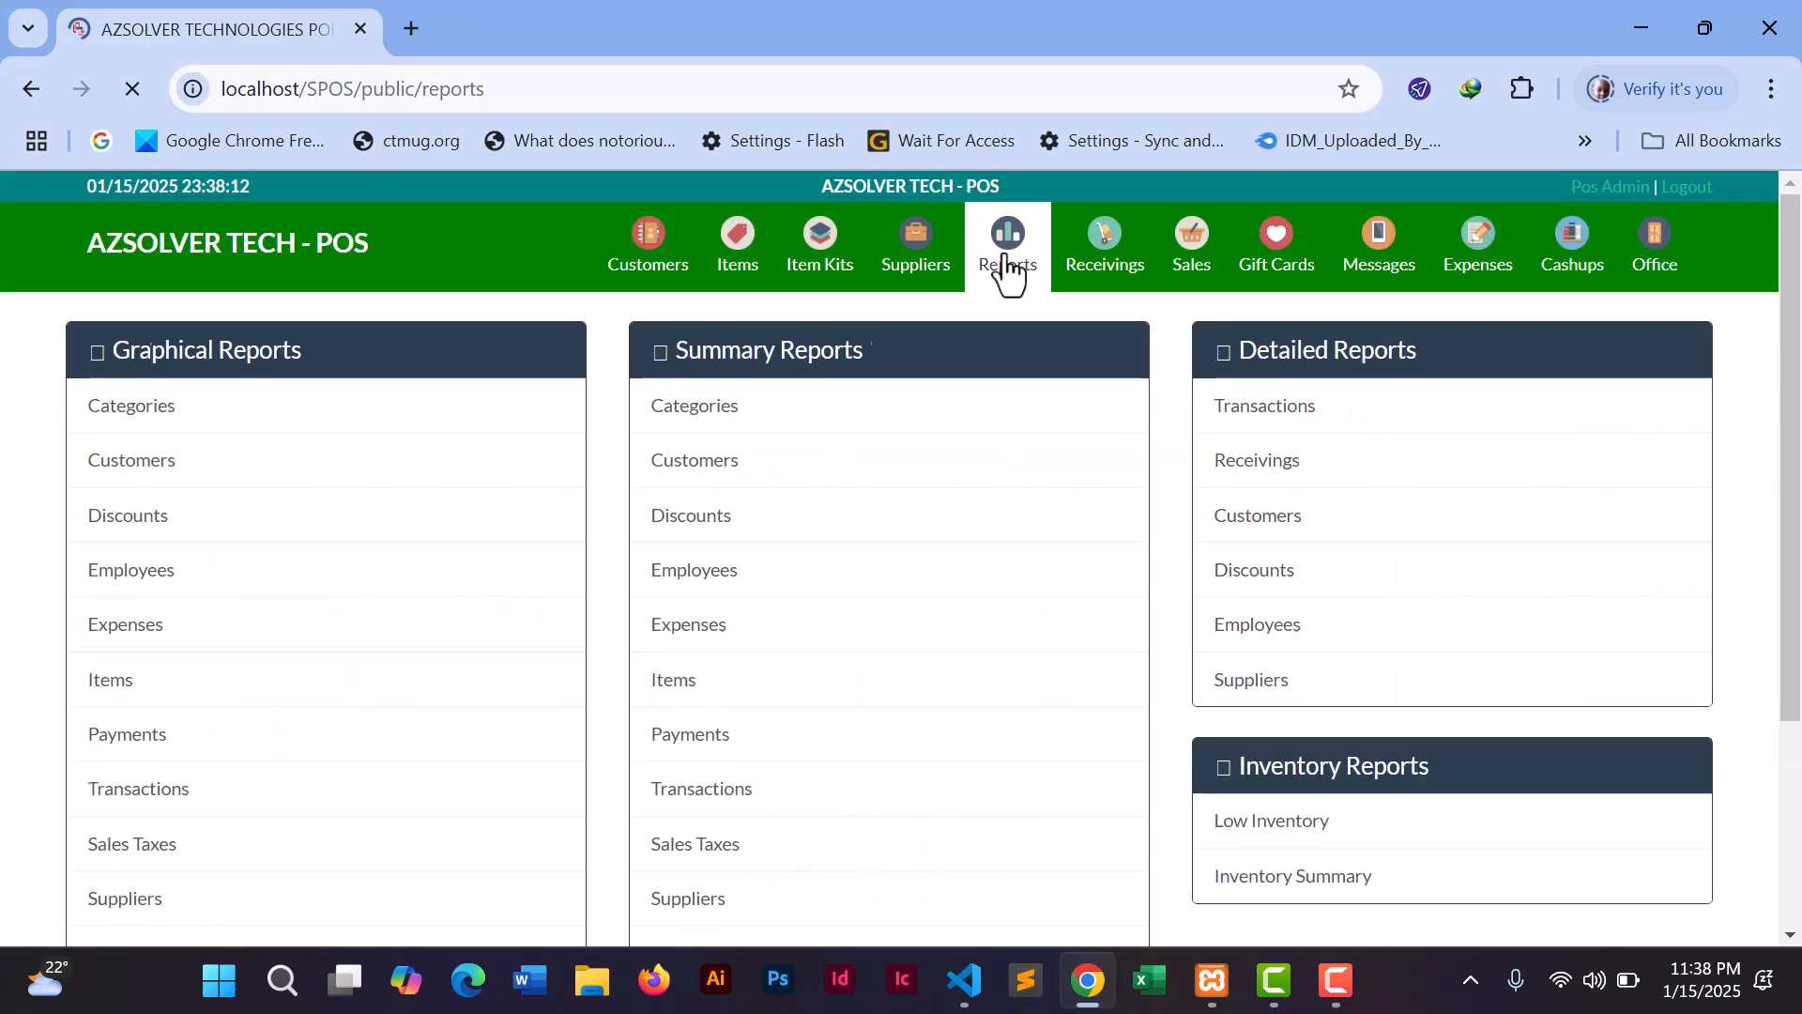
- Check that the Low Inventory report is empty, then open the detailed Transactions report input
click(1302, 845)
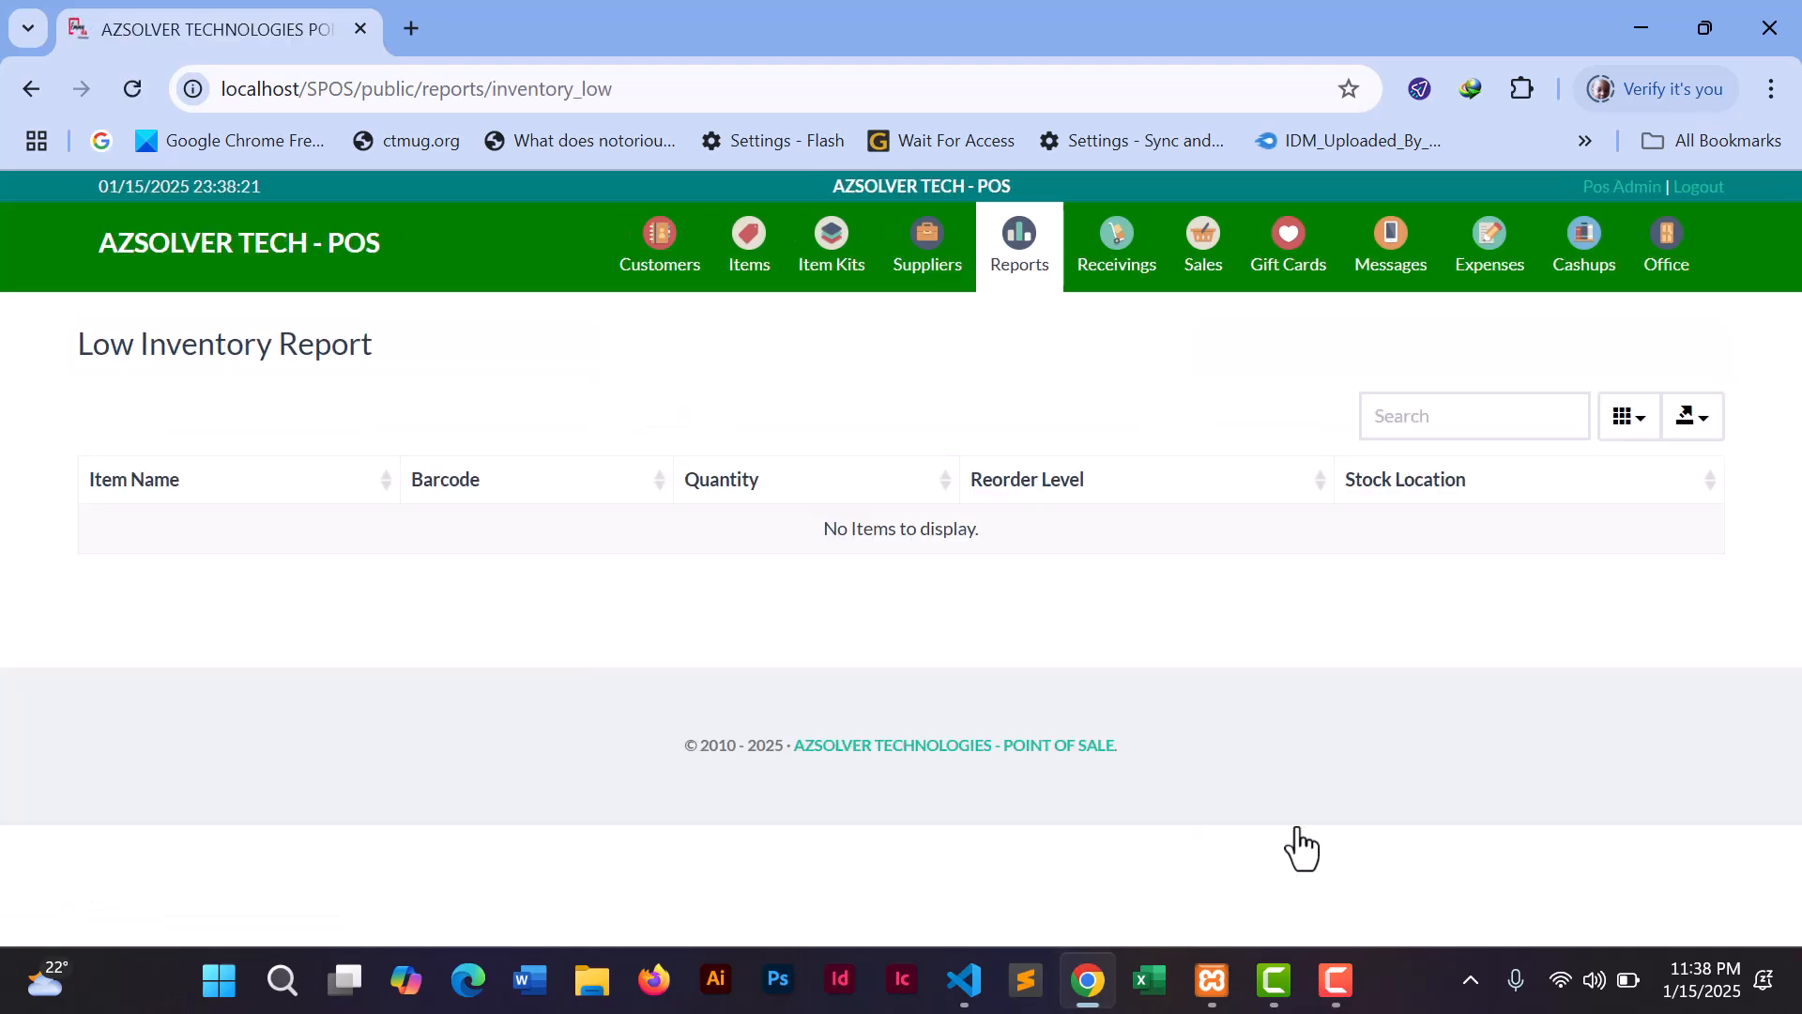
click(1021, 265)
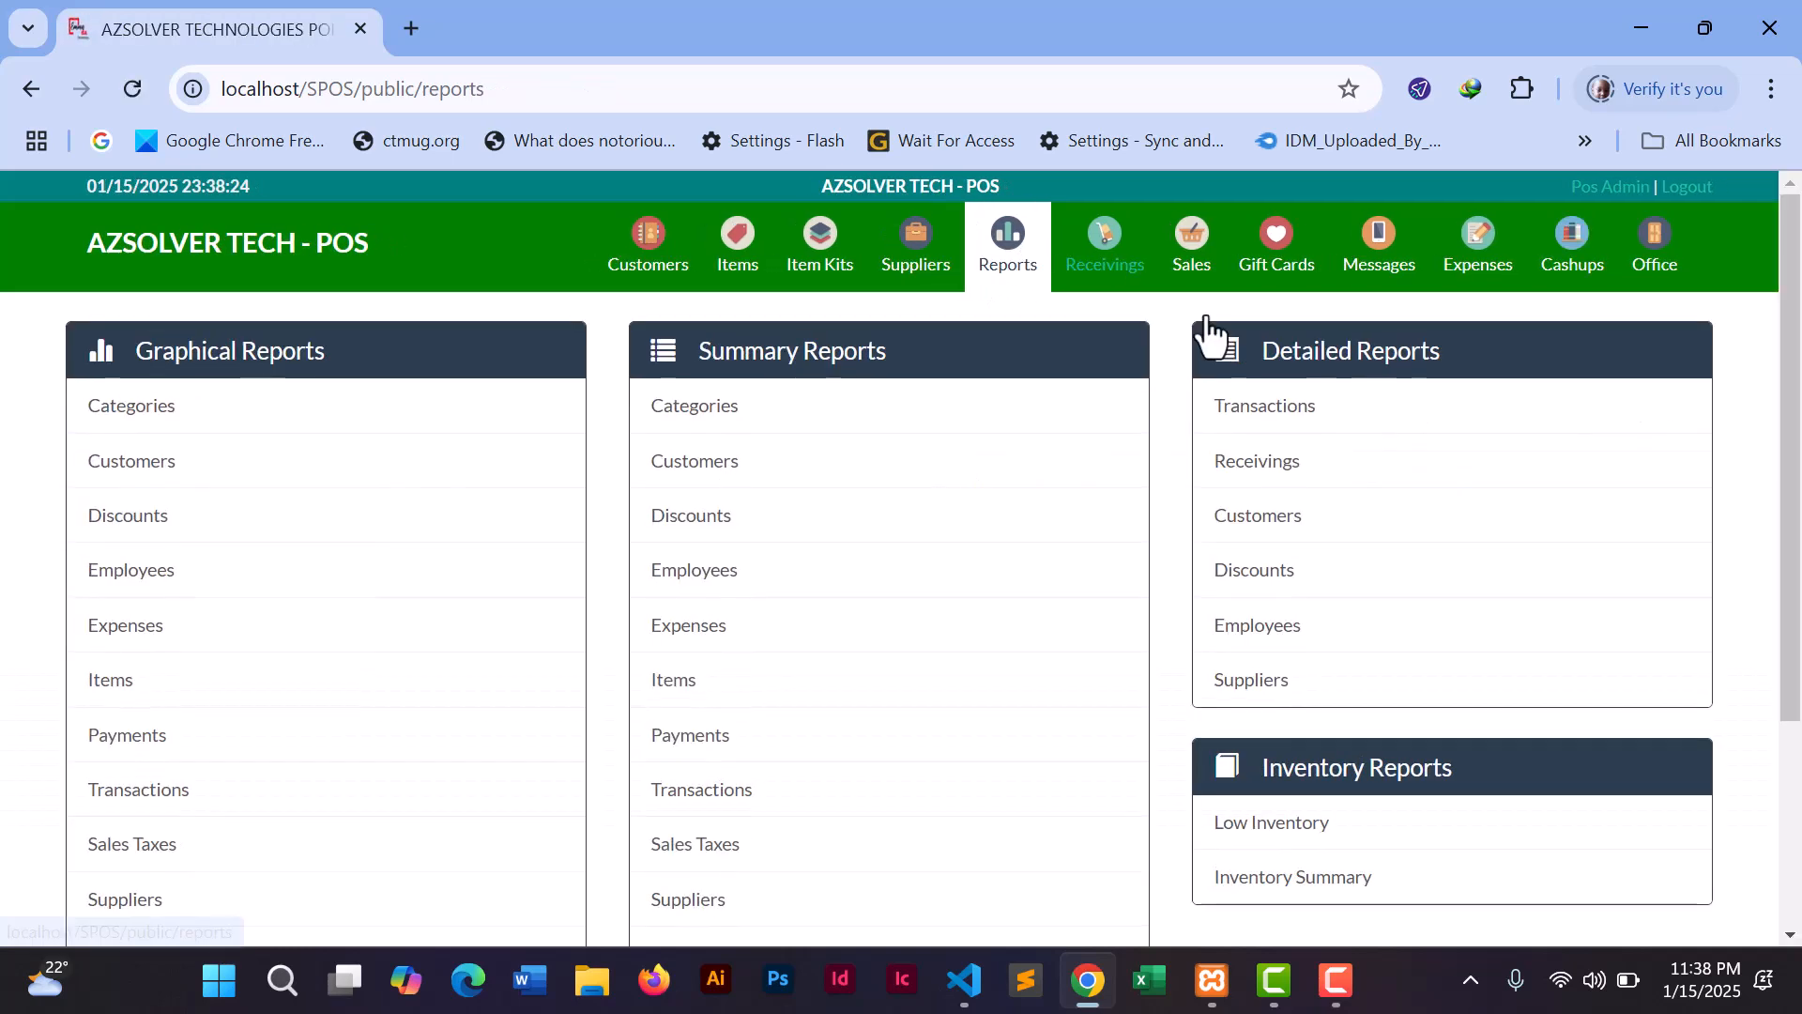
click(1288, 422)
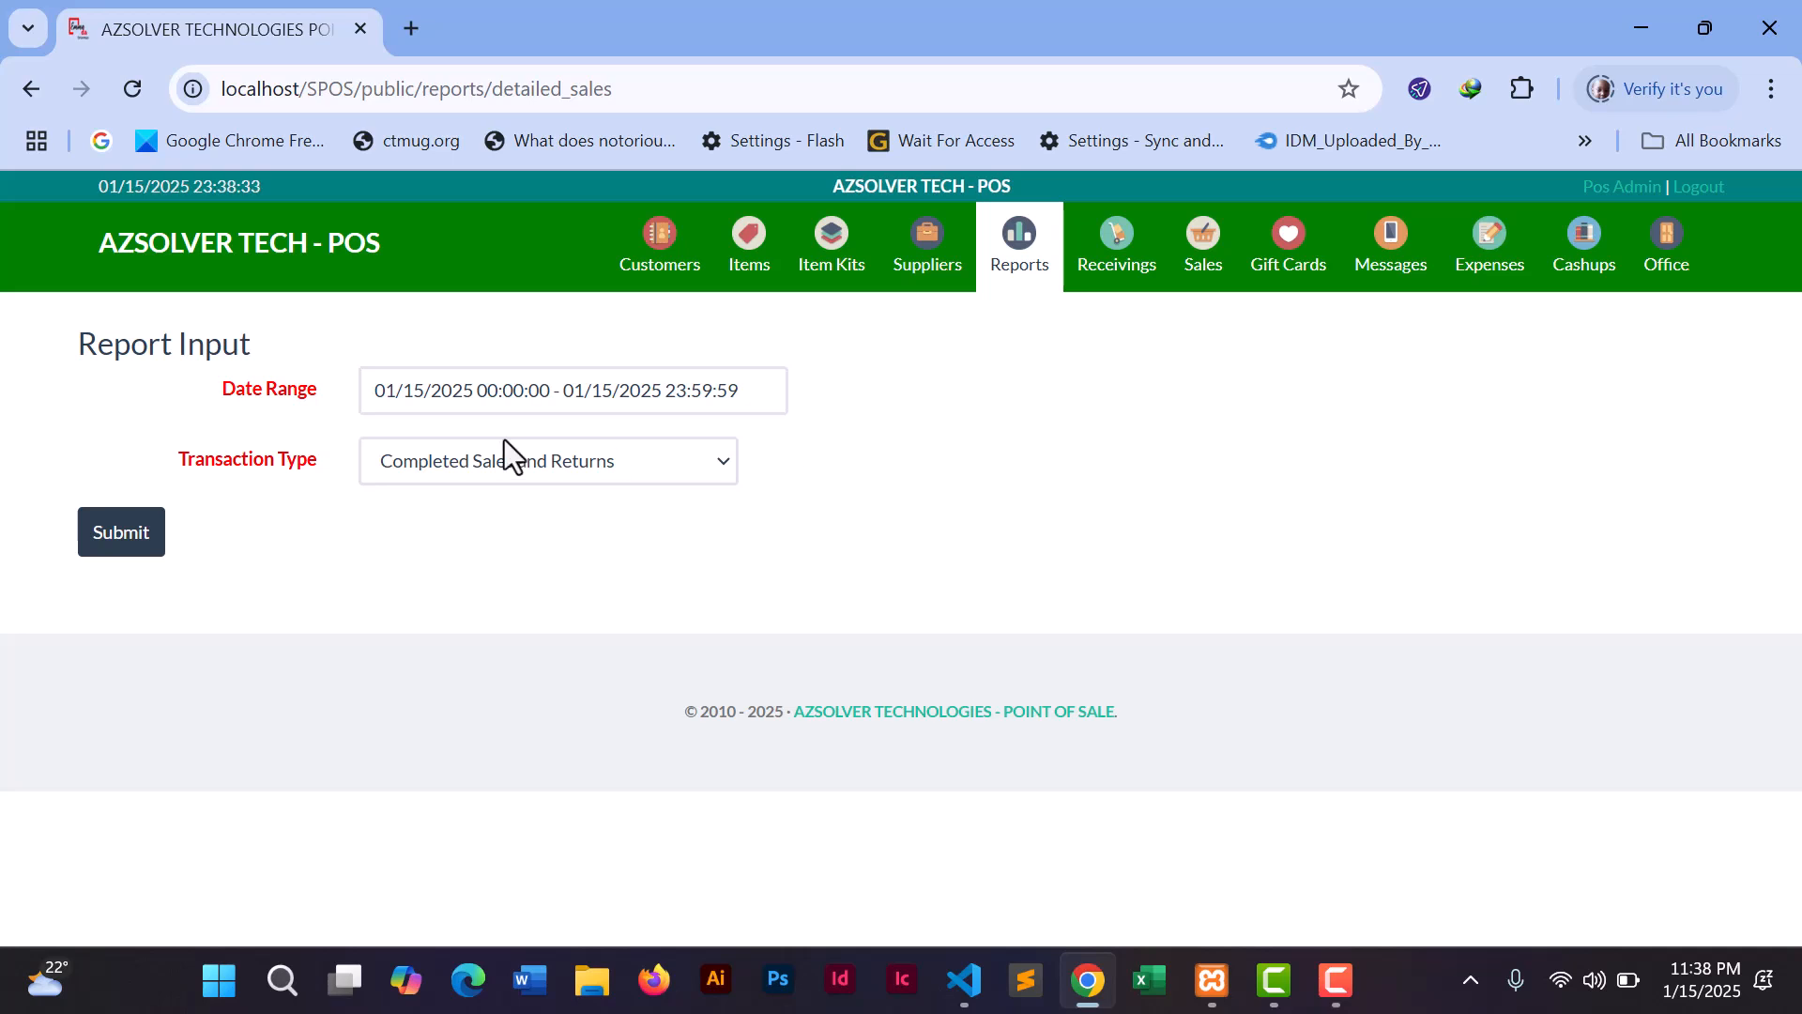
- Run the detailed transactions report filtered to Completed Sales
click(533, 458)
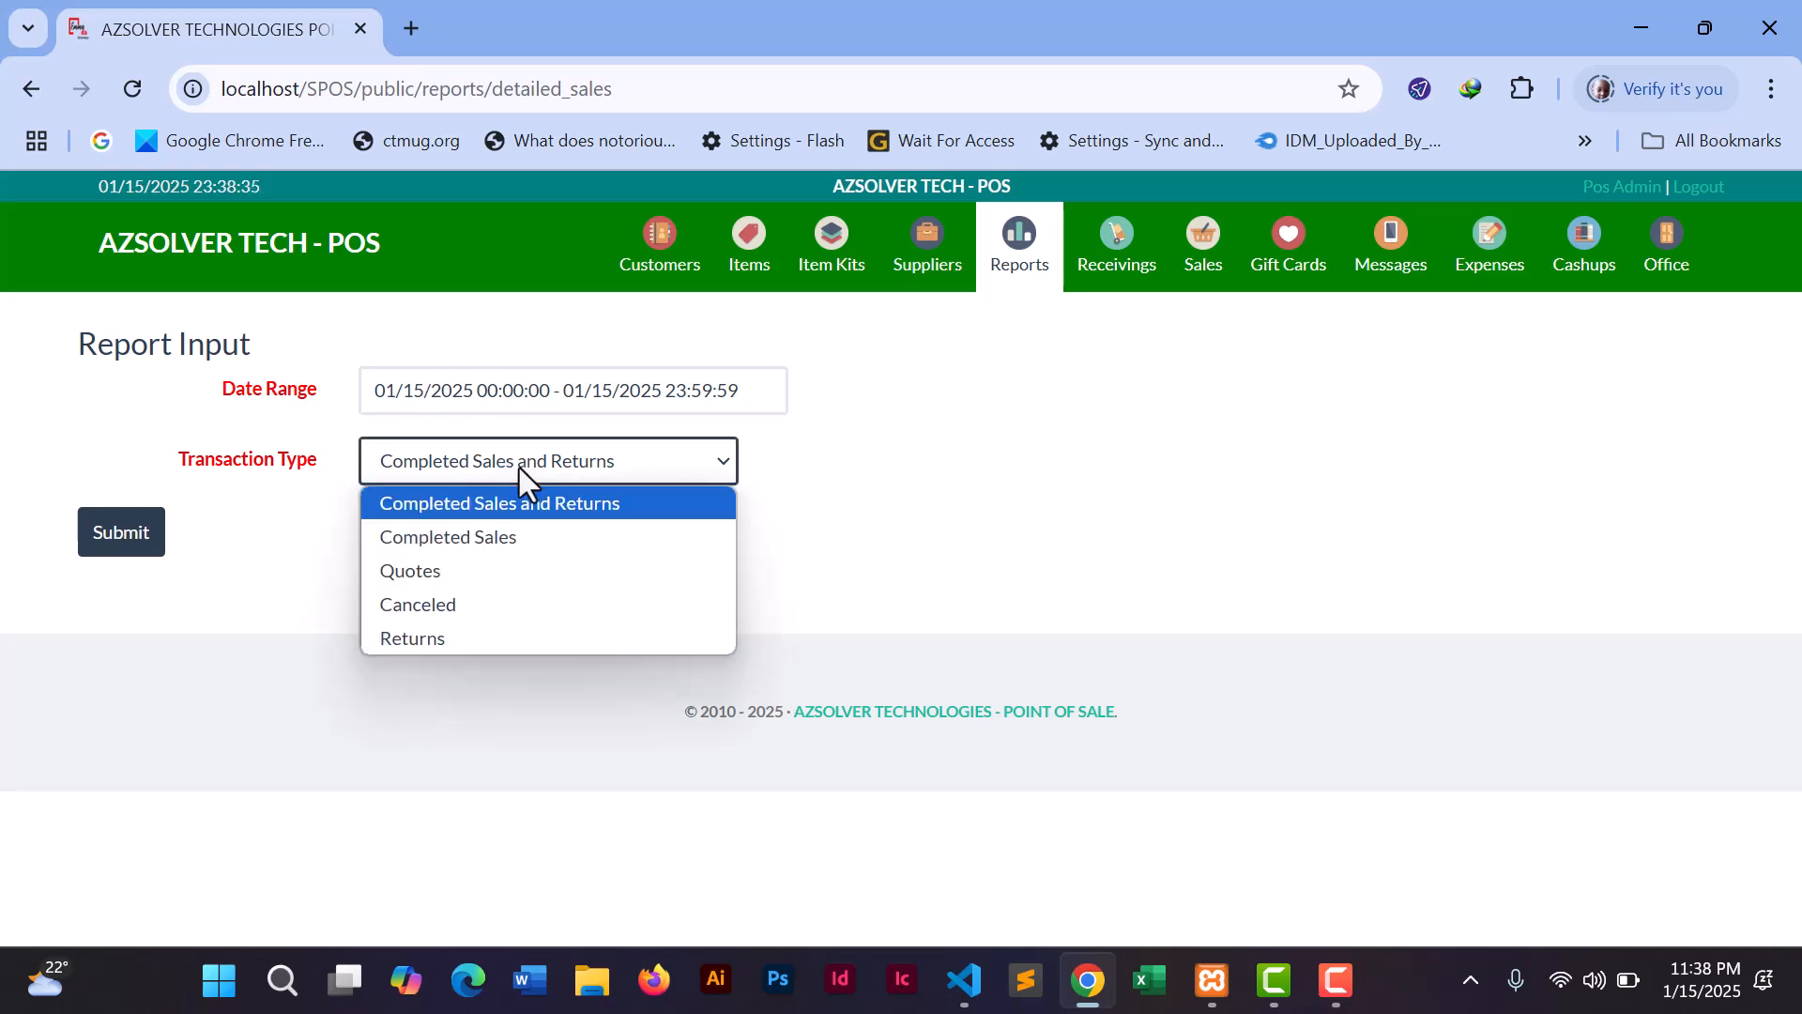
click(439, 537)
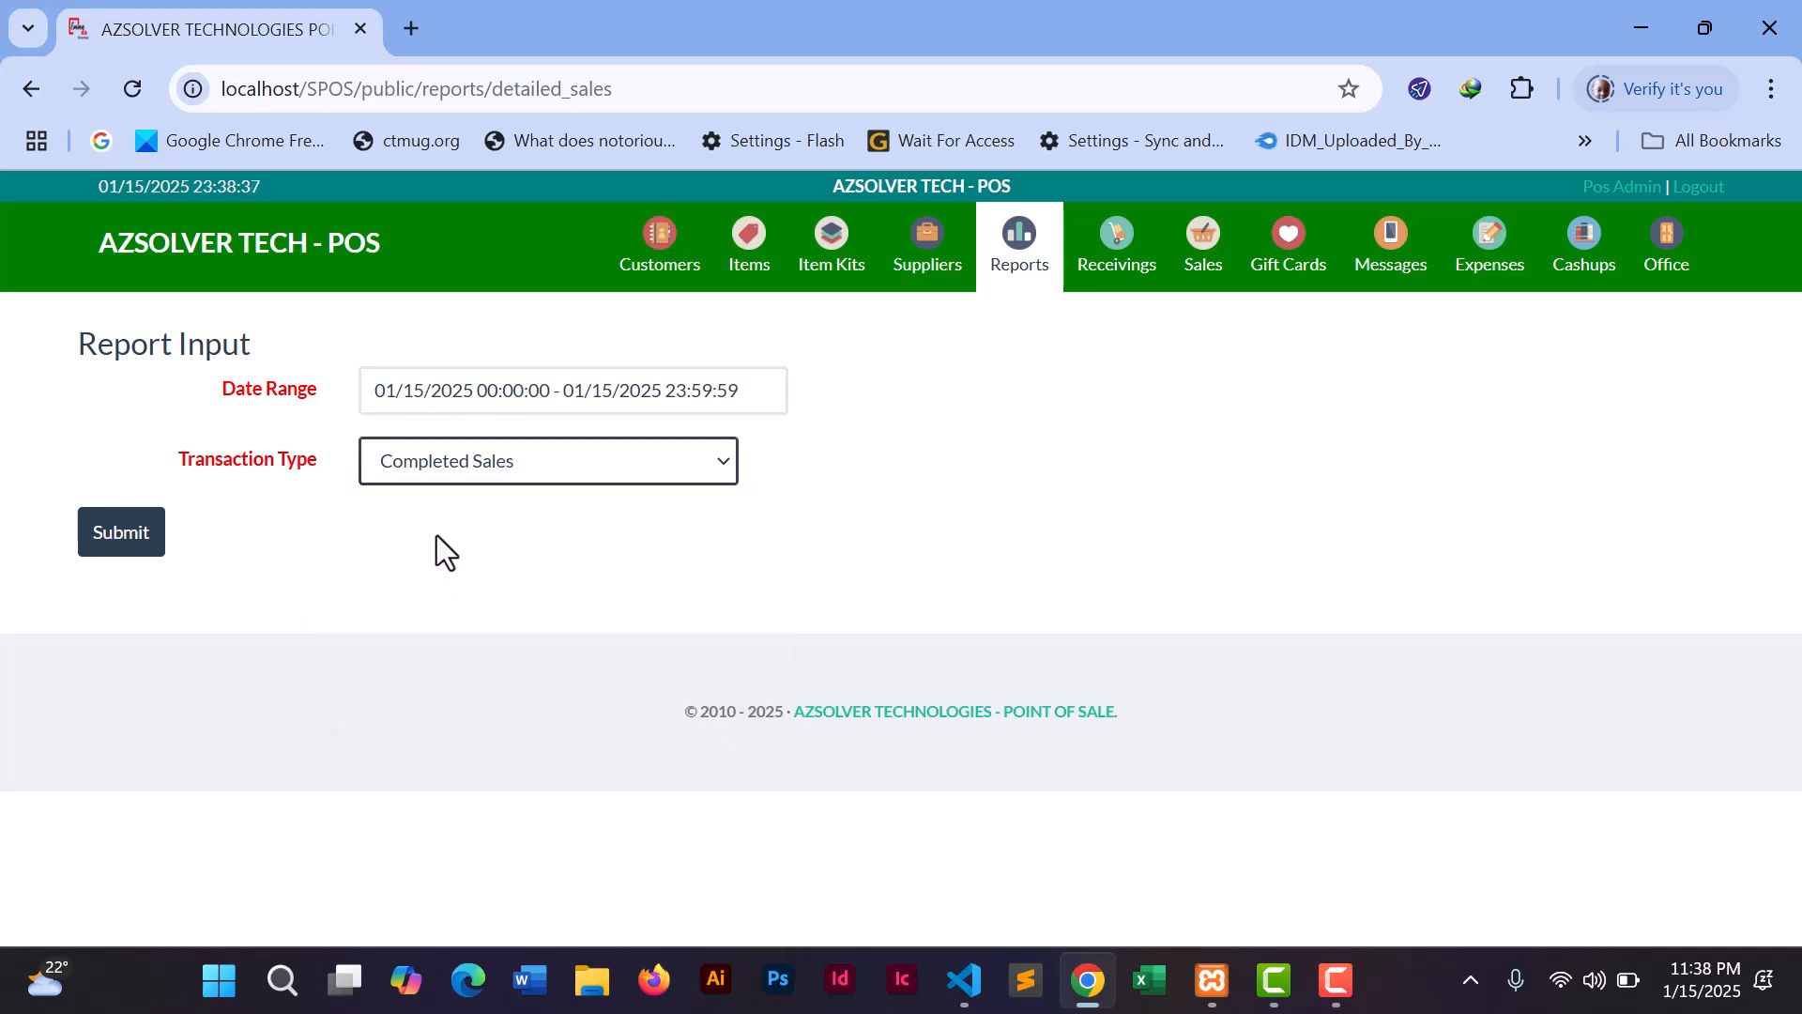
click(122, 544)
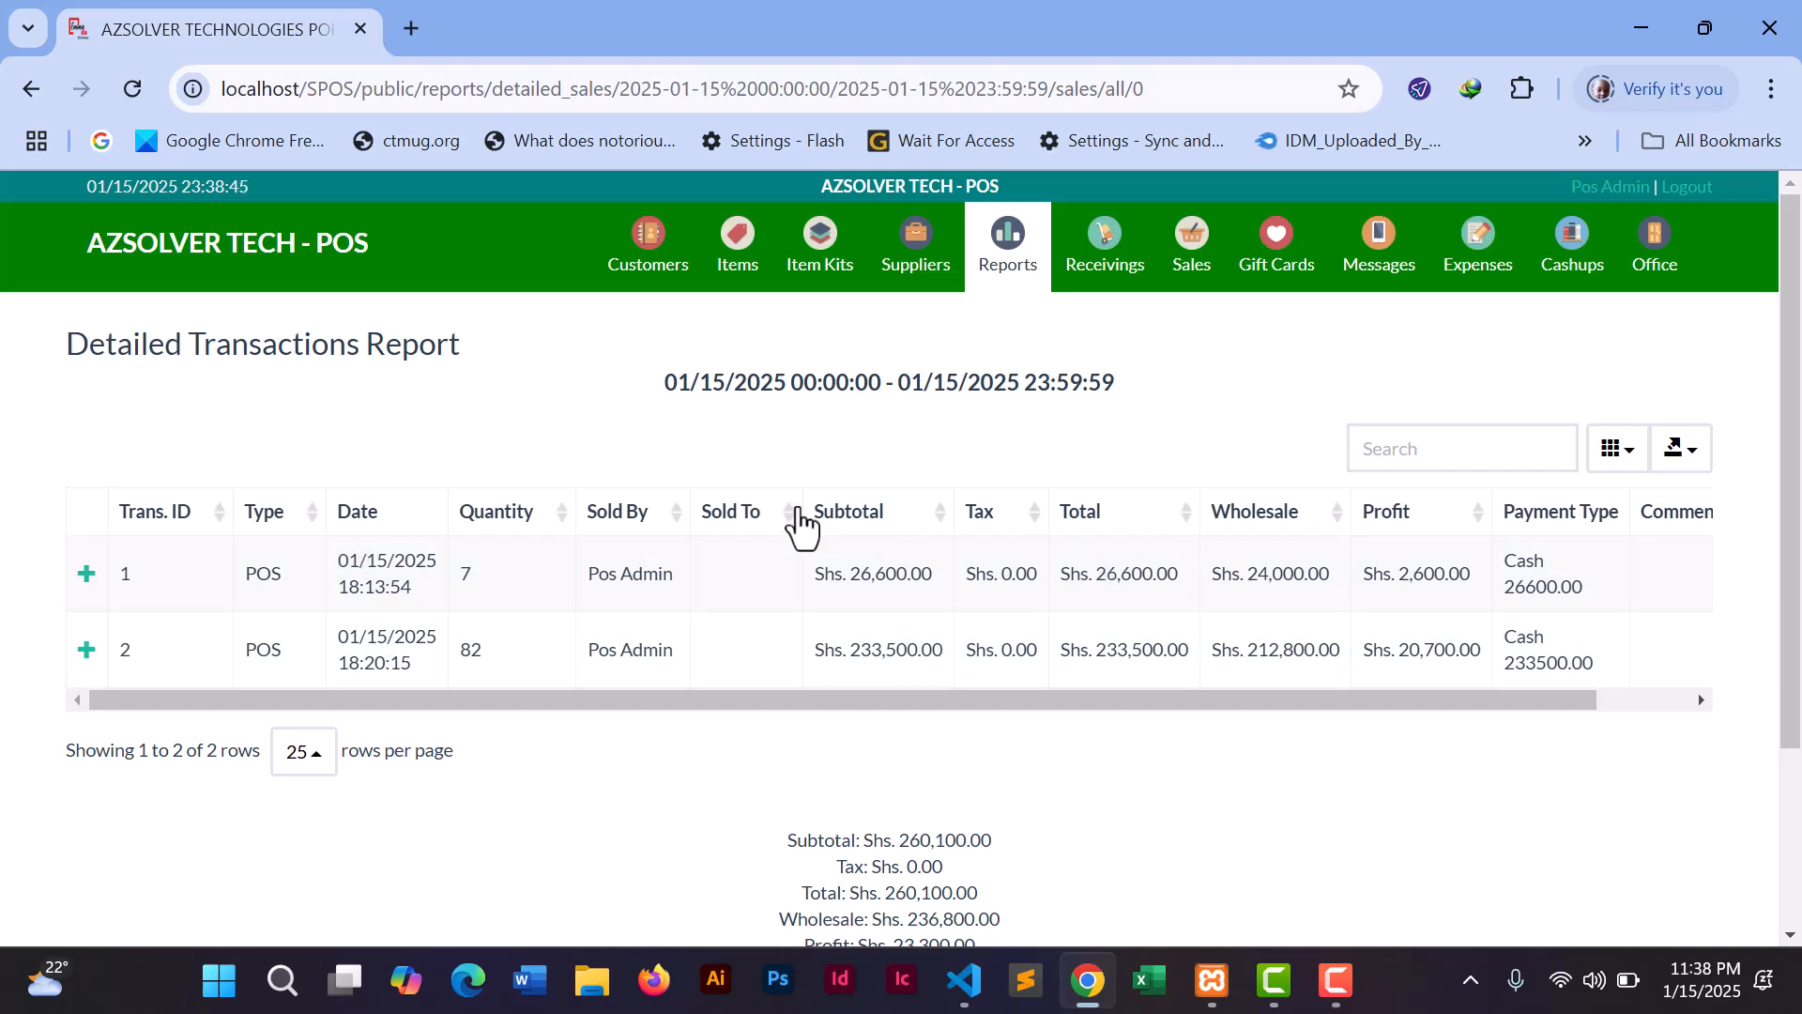
- Highlight the subtotal, tax, total (Shs. 260,100.00) and profit (Shs. 23,300.00) figures
drag(1793, 498, 1794, 643)
mouse_move(1517, 506)
mouse_down()
mouse_move(1648, 511)
mouse_move(1528, 510)
mouse_up()
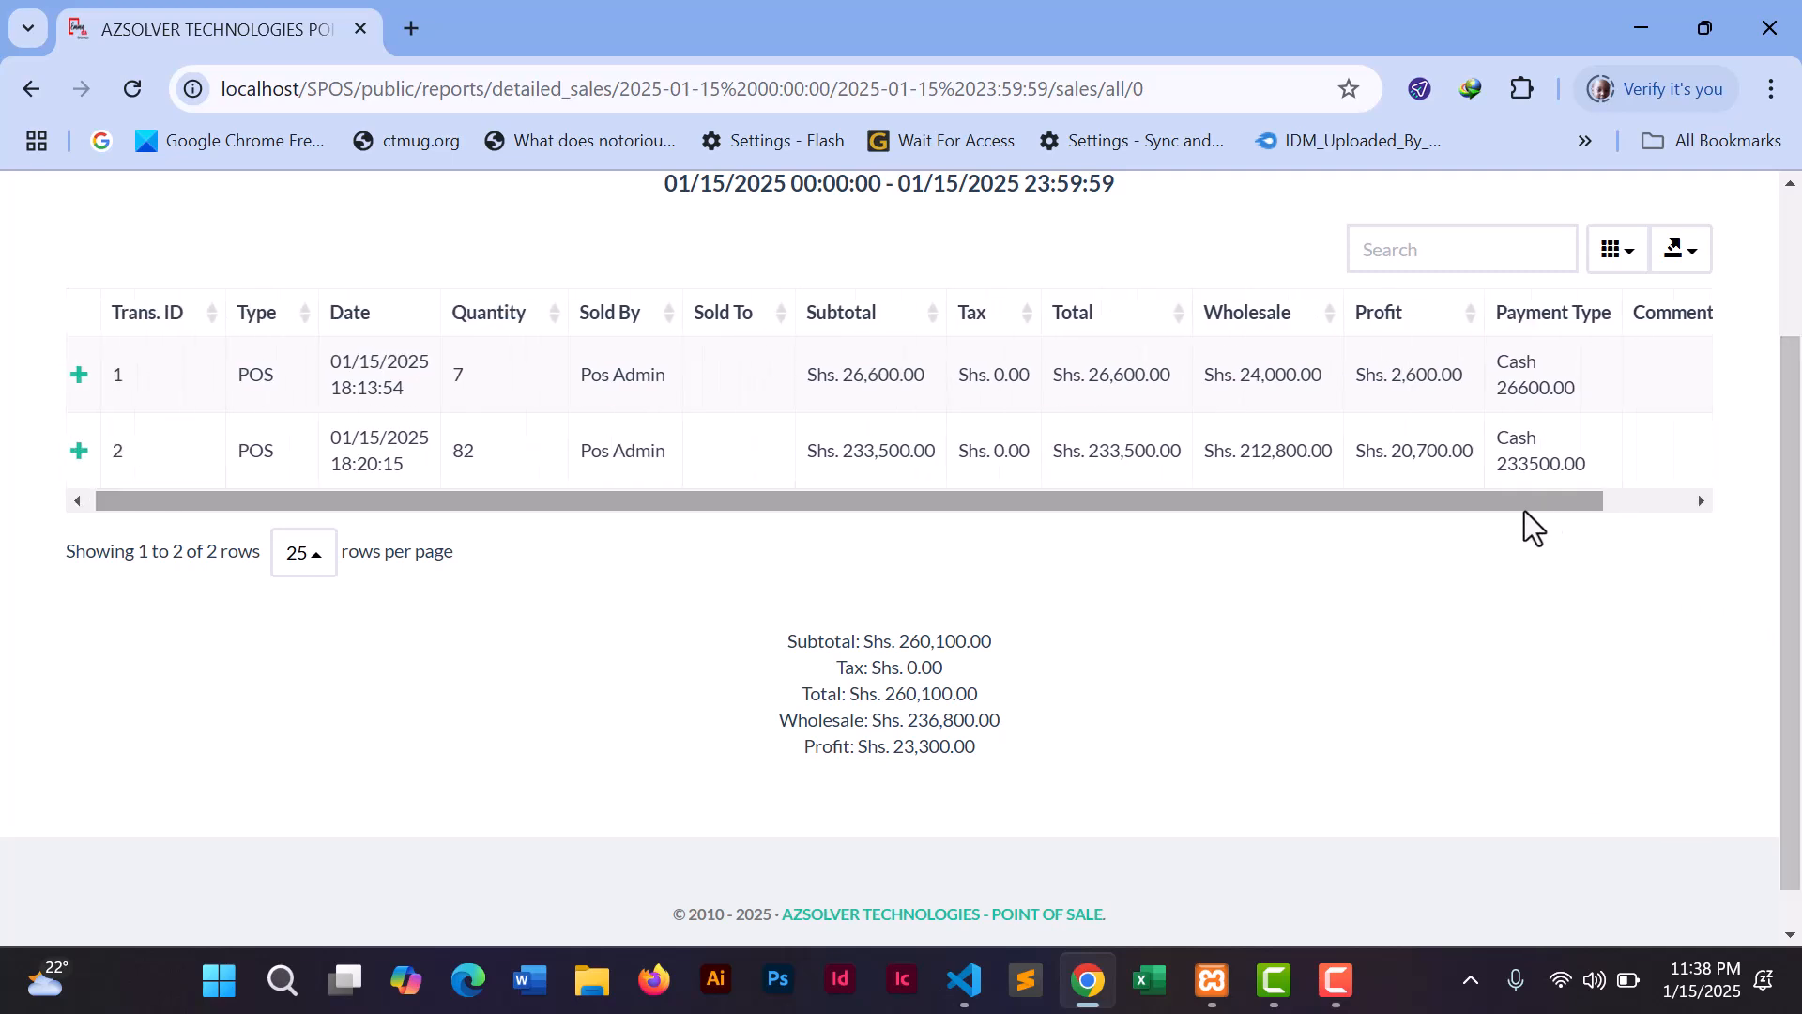
drag(899, 641, 1070, 672)
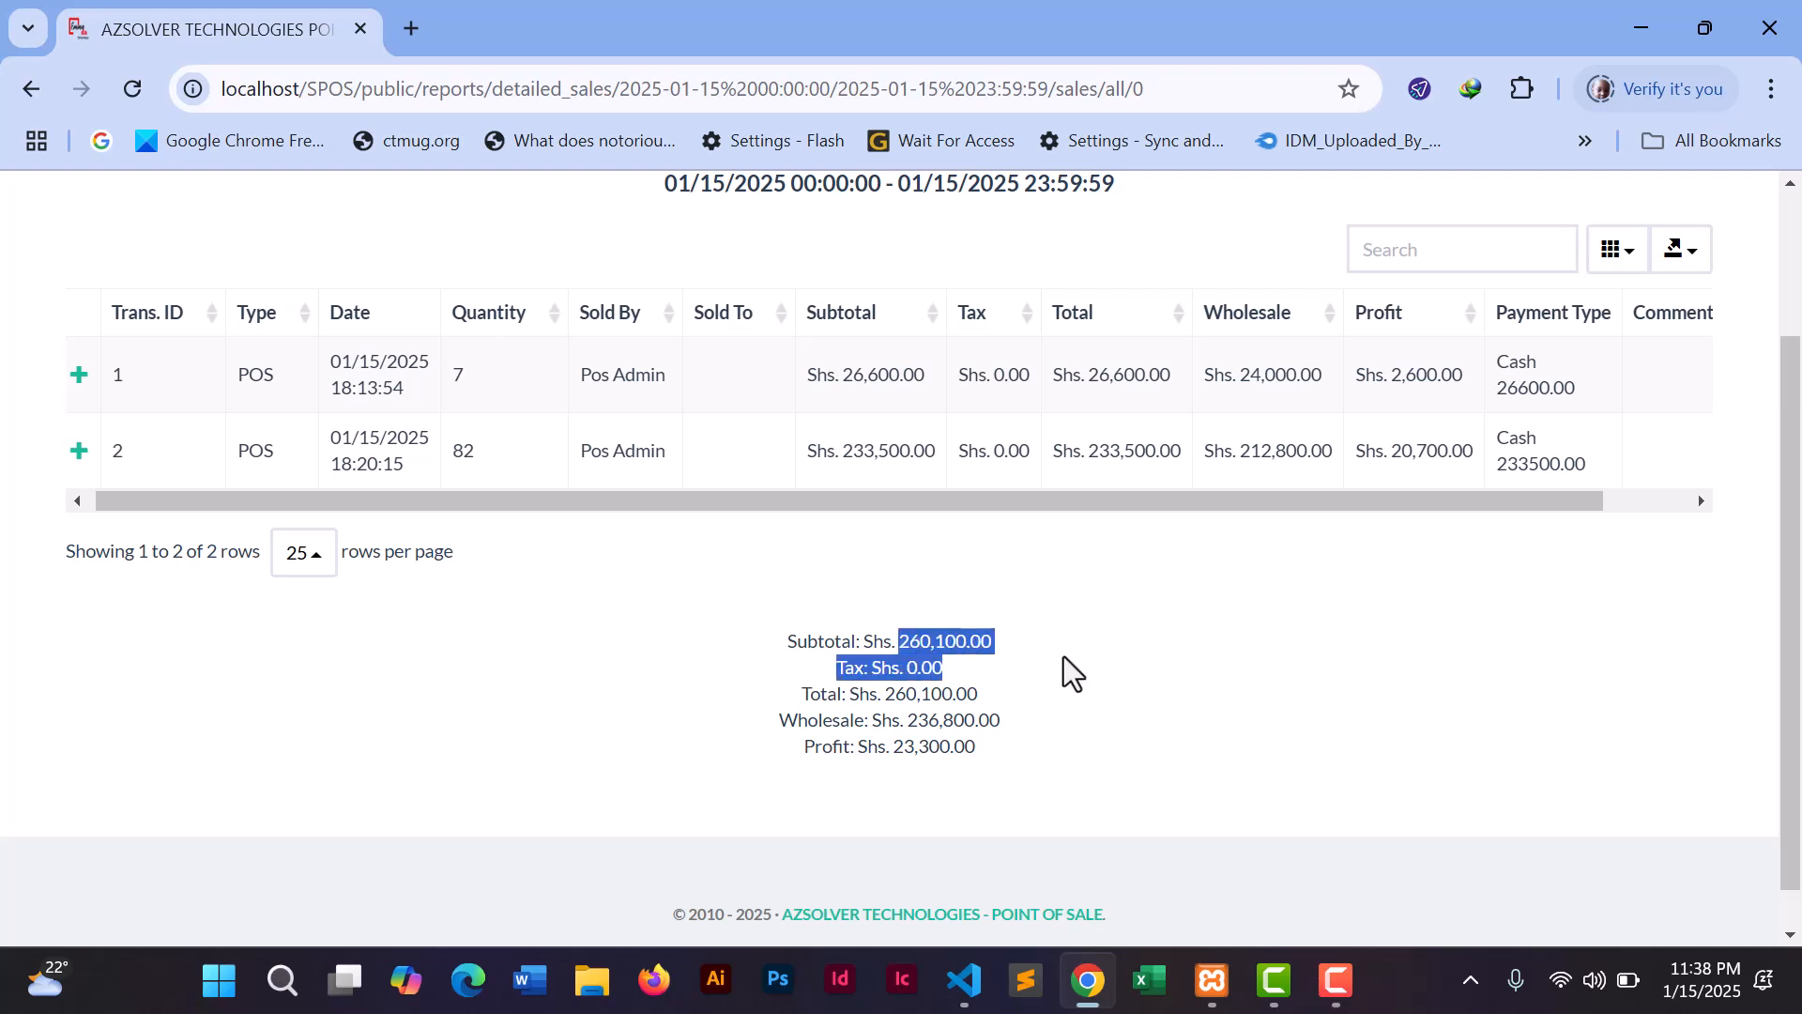
drag(890, 694, 982, 708)
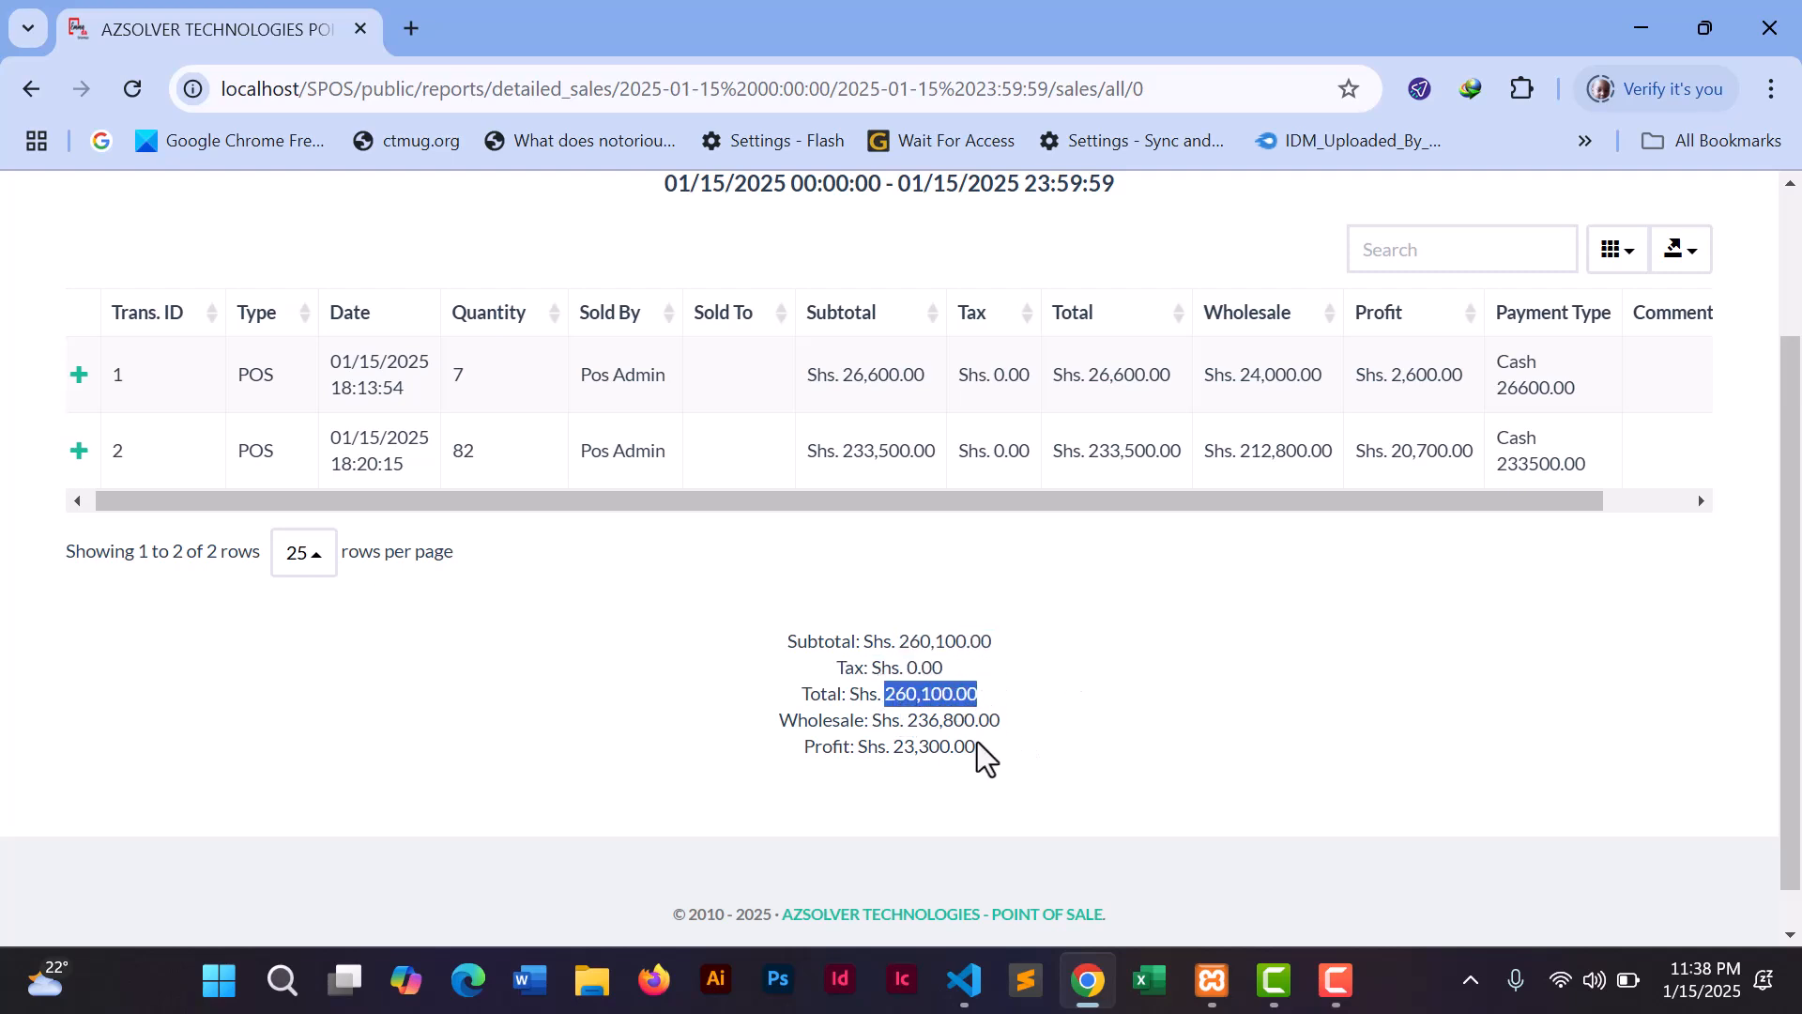
drag(889, 747, 965, 750)
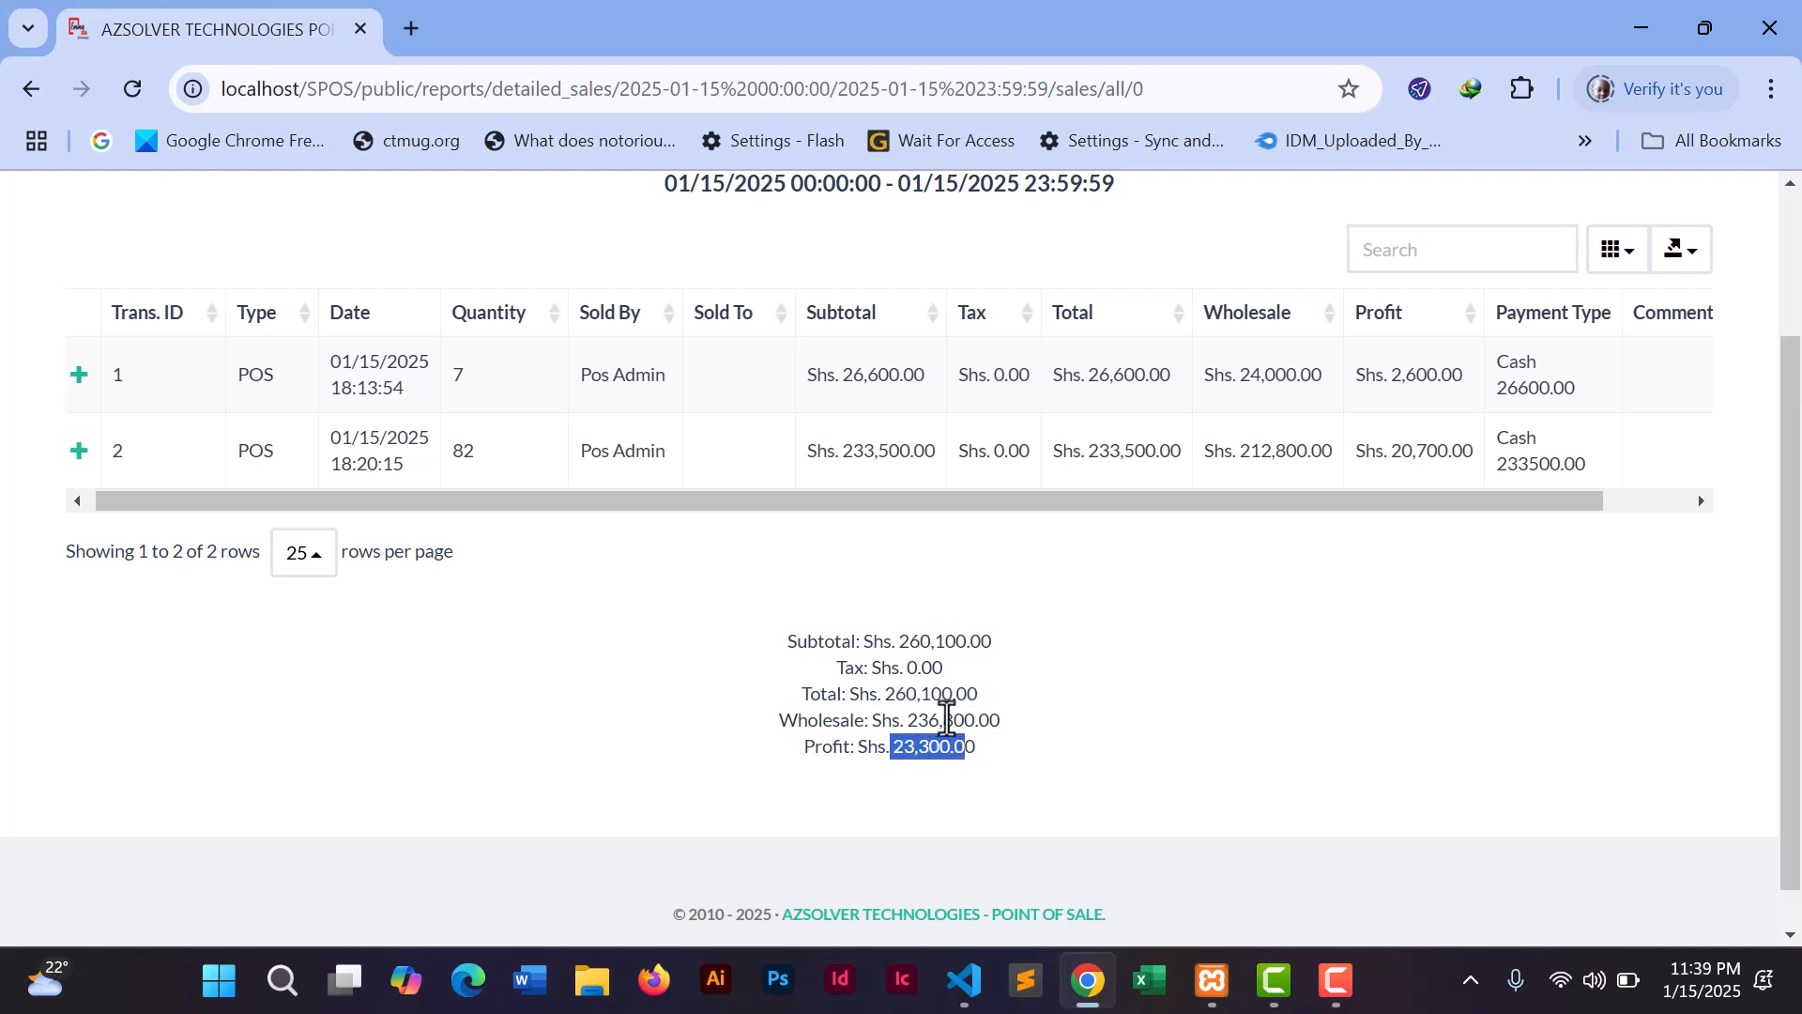
click(1001, 757)
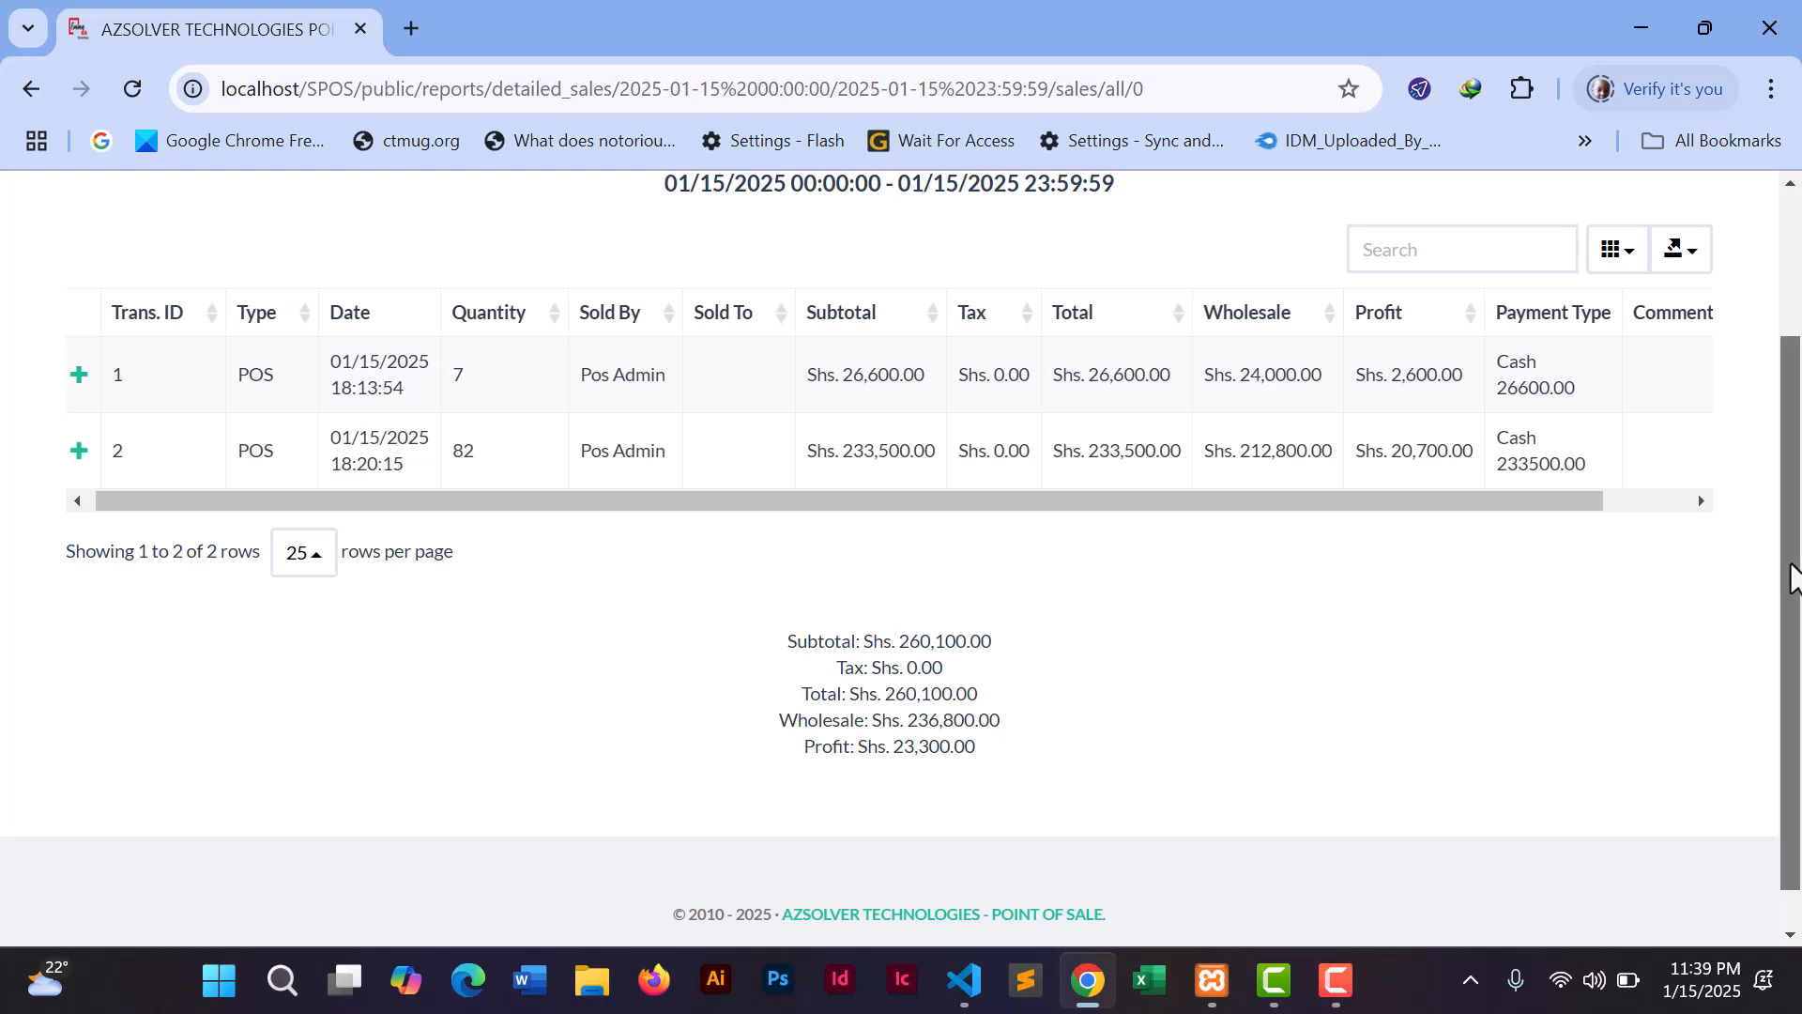
scroll(1793, 567, up, 2)
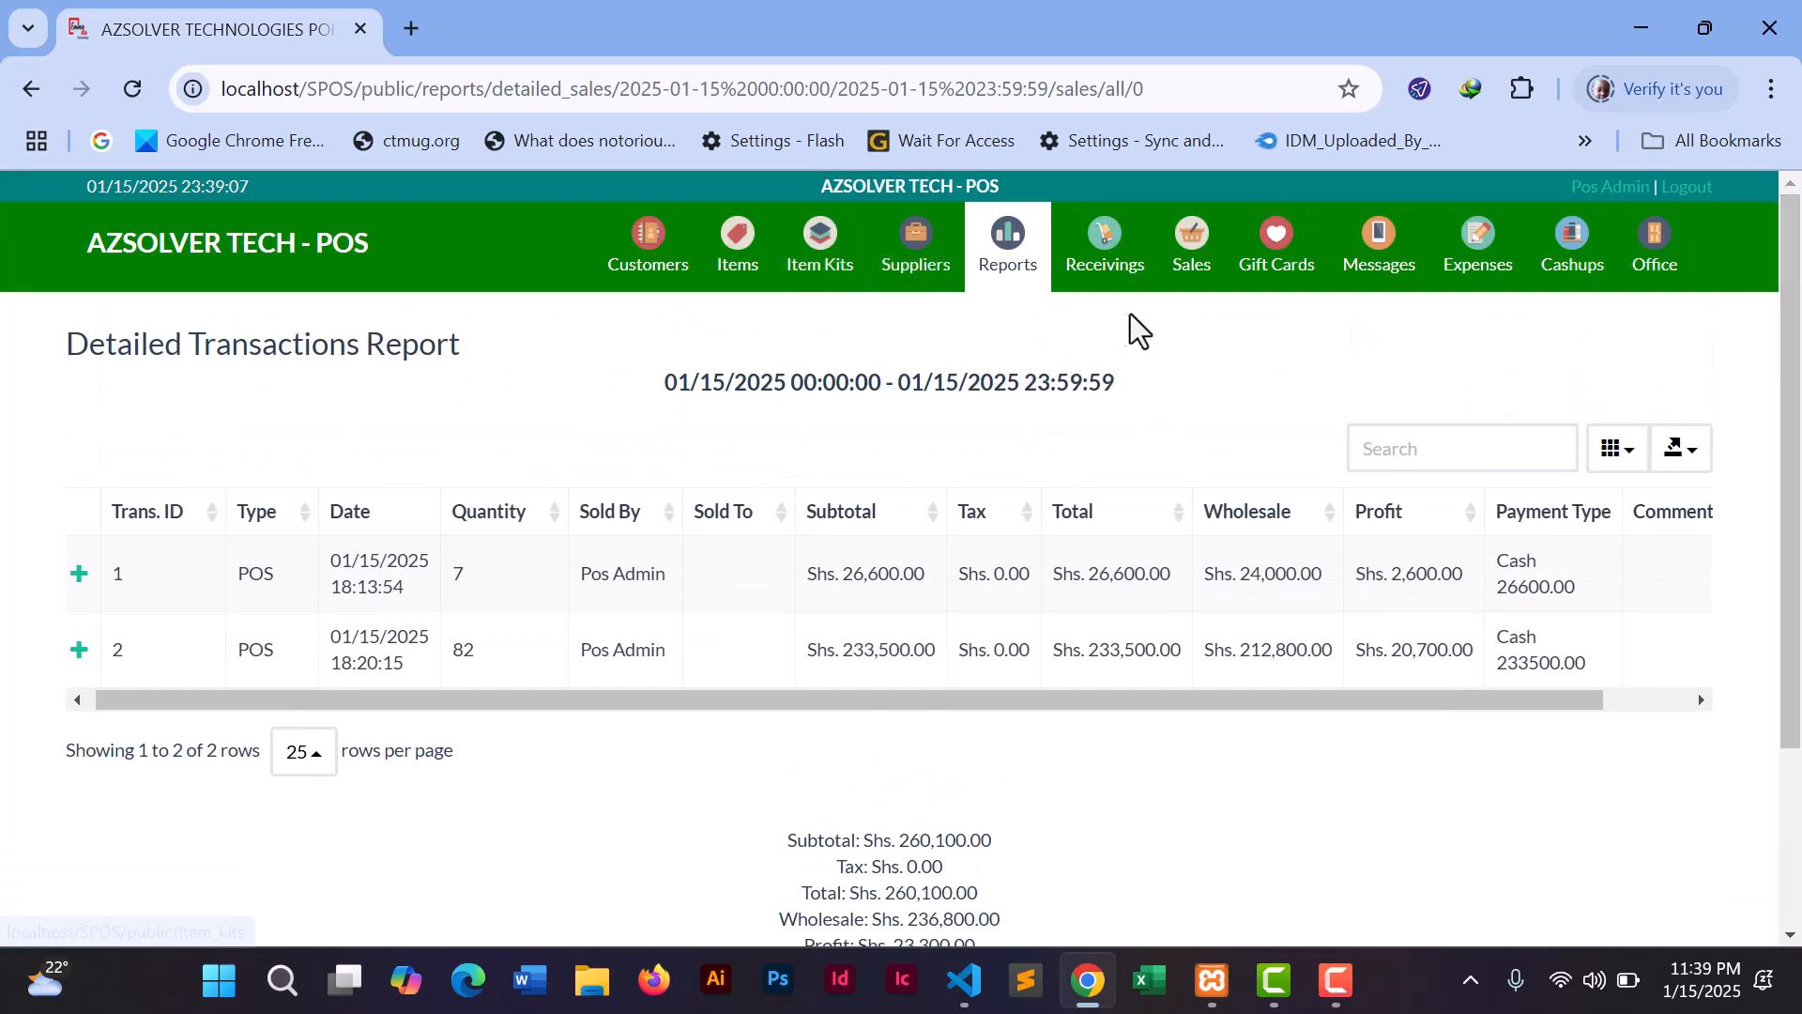
- Go via the sales register to the Items list showing BEANS 253, GNUTS 182, MAIZE 910, BREAD 100
click(1197, 266)
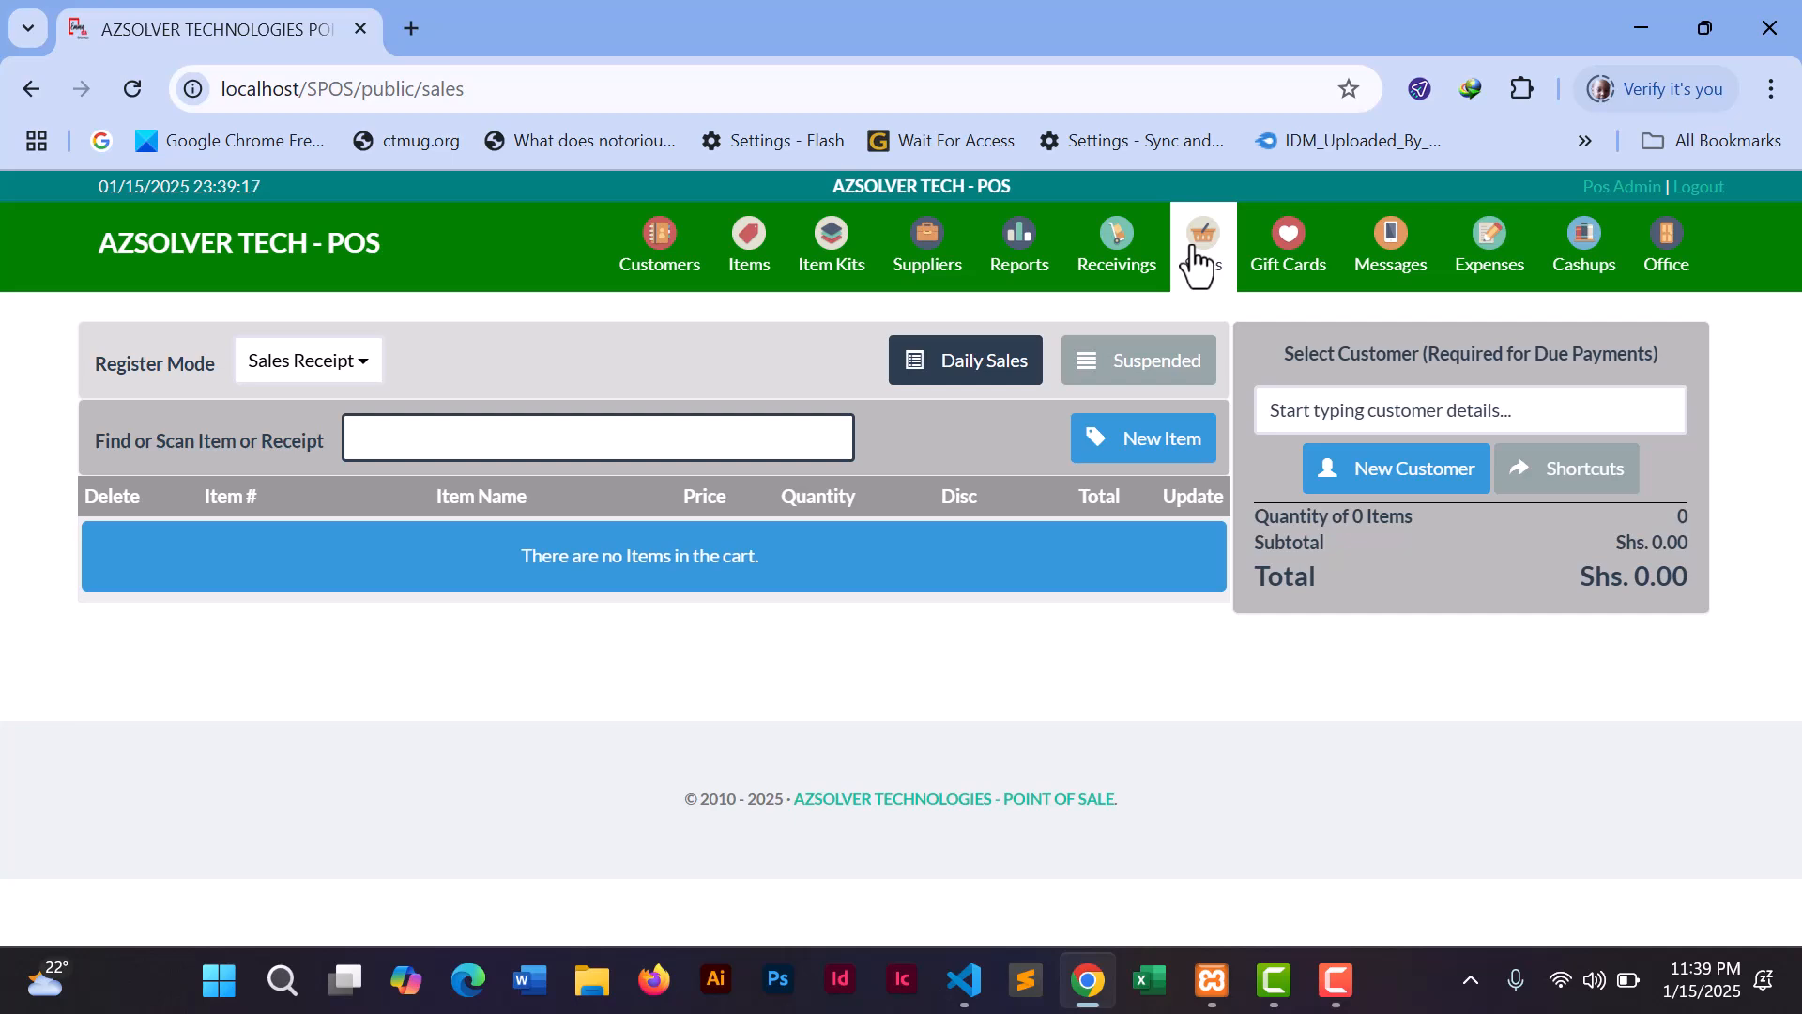
click(748, 261)
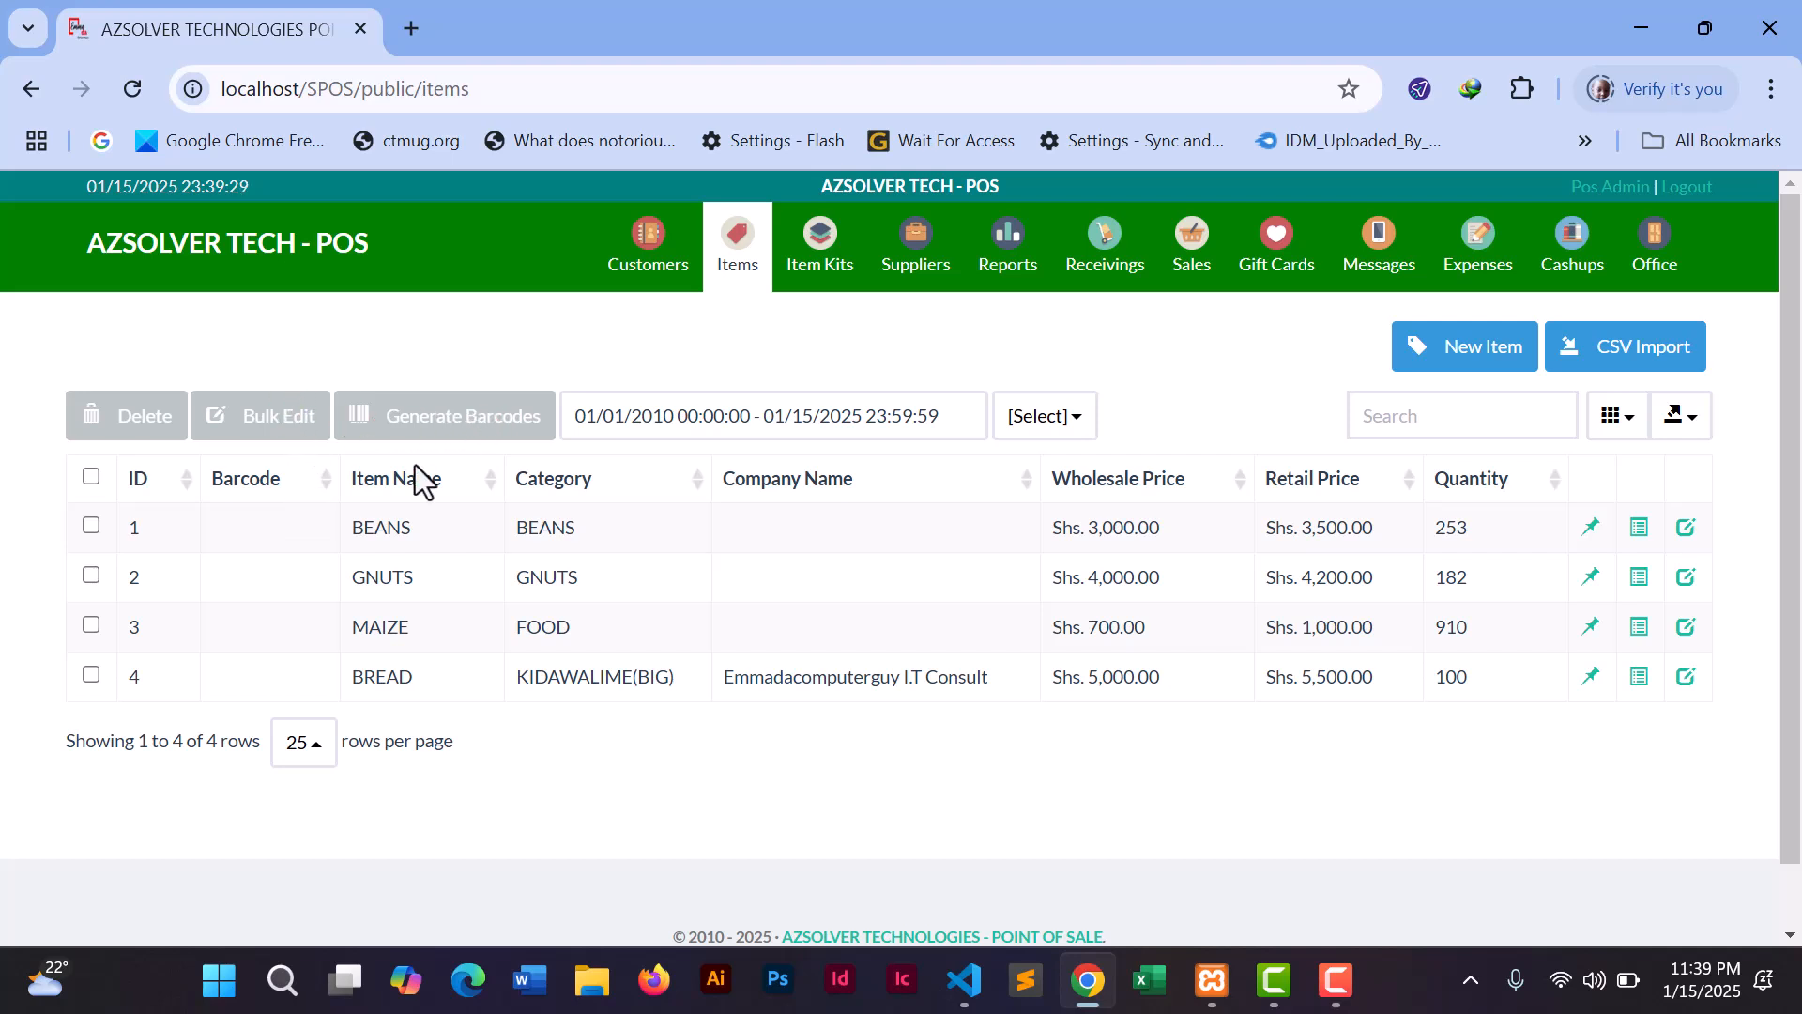
- Generate a barcode sheet for BEANS, GNUTS, MAIZE and BREAD, then open the sales register
click(91, 526)
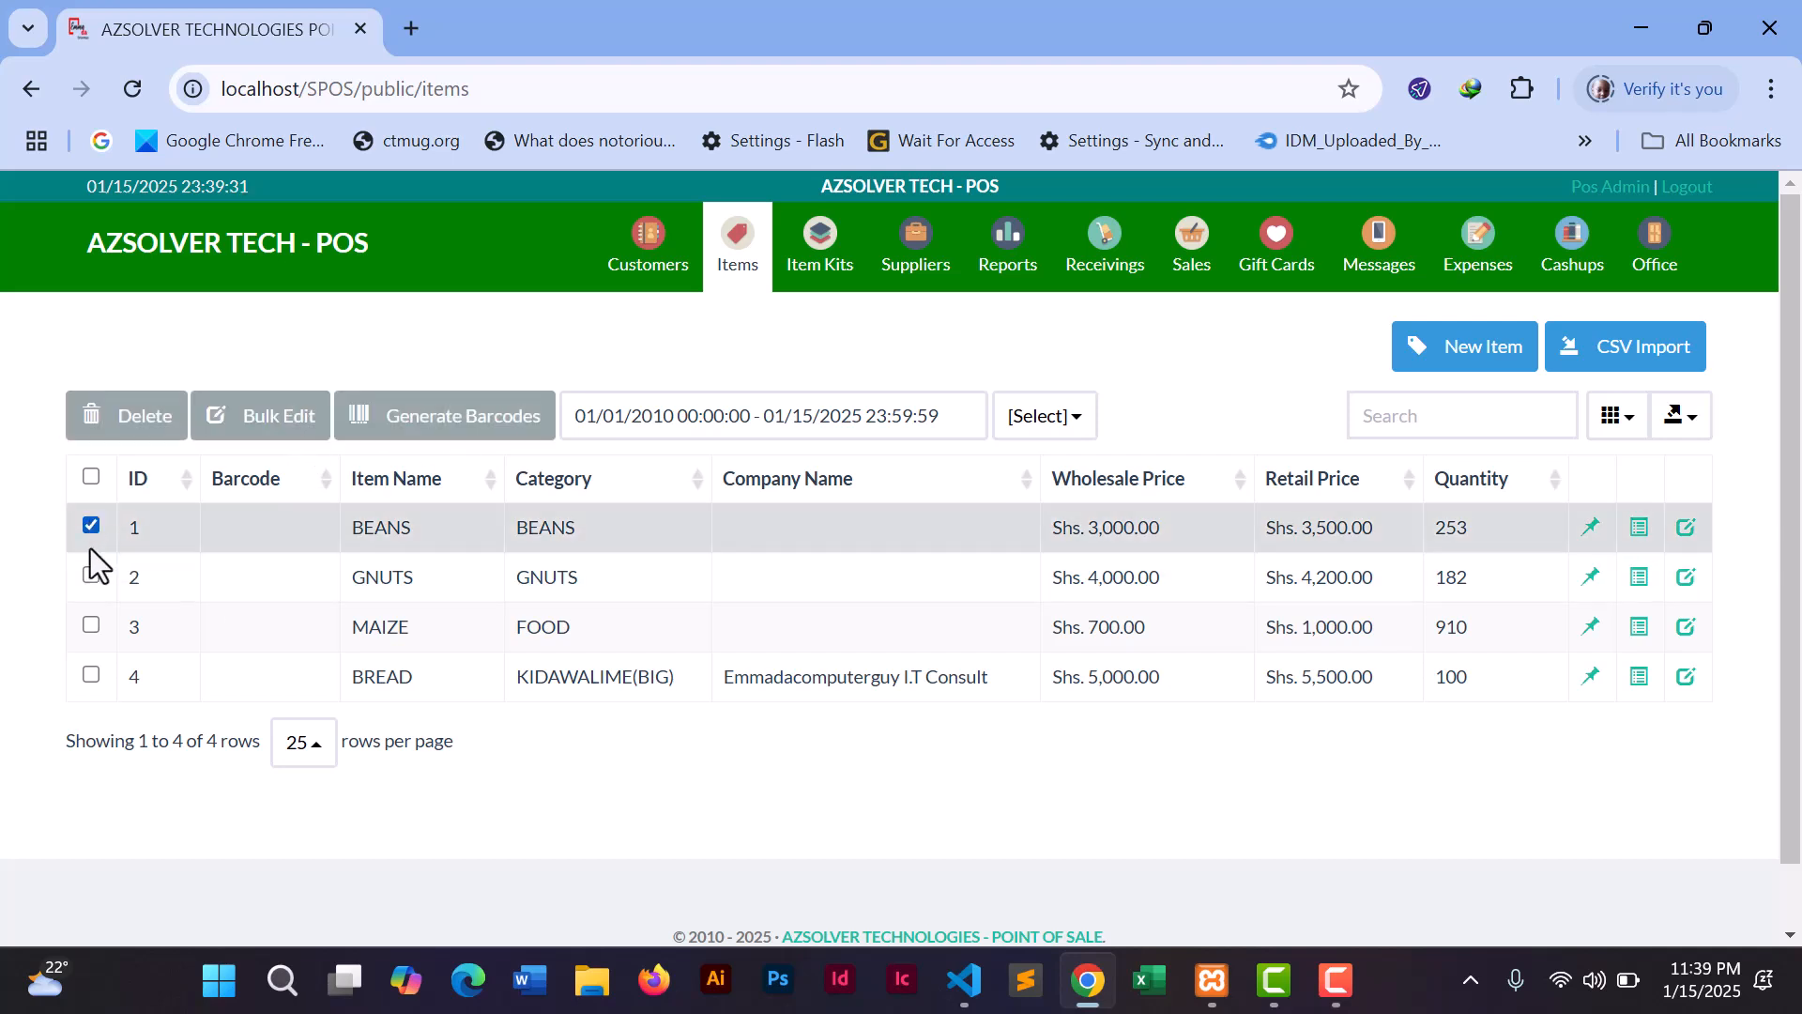
click(91, 575)
click(87, 627)
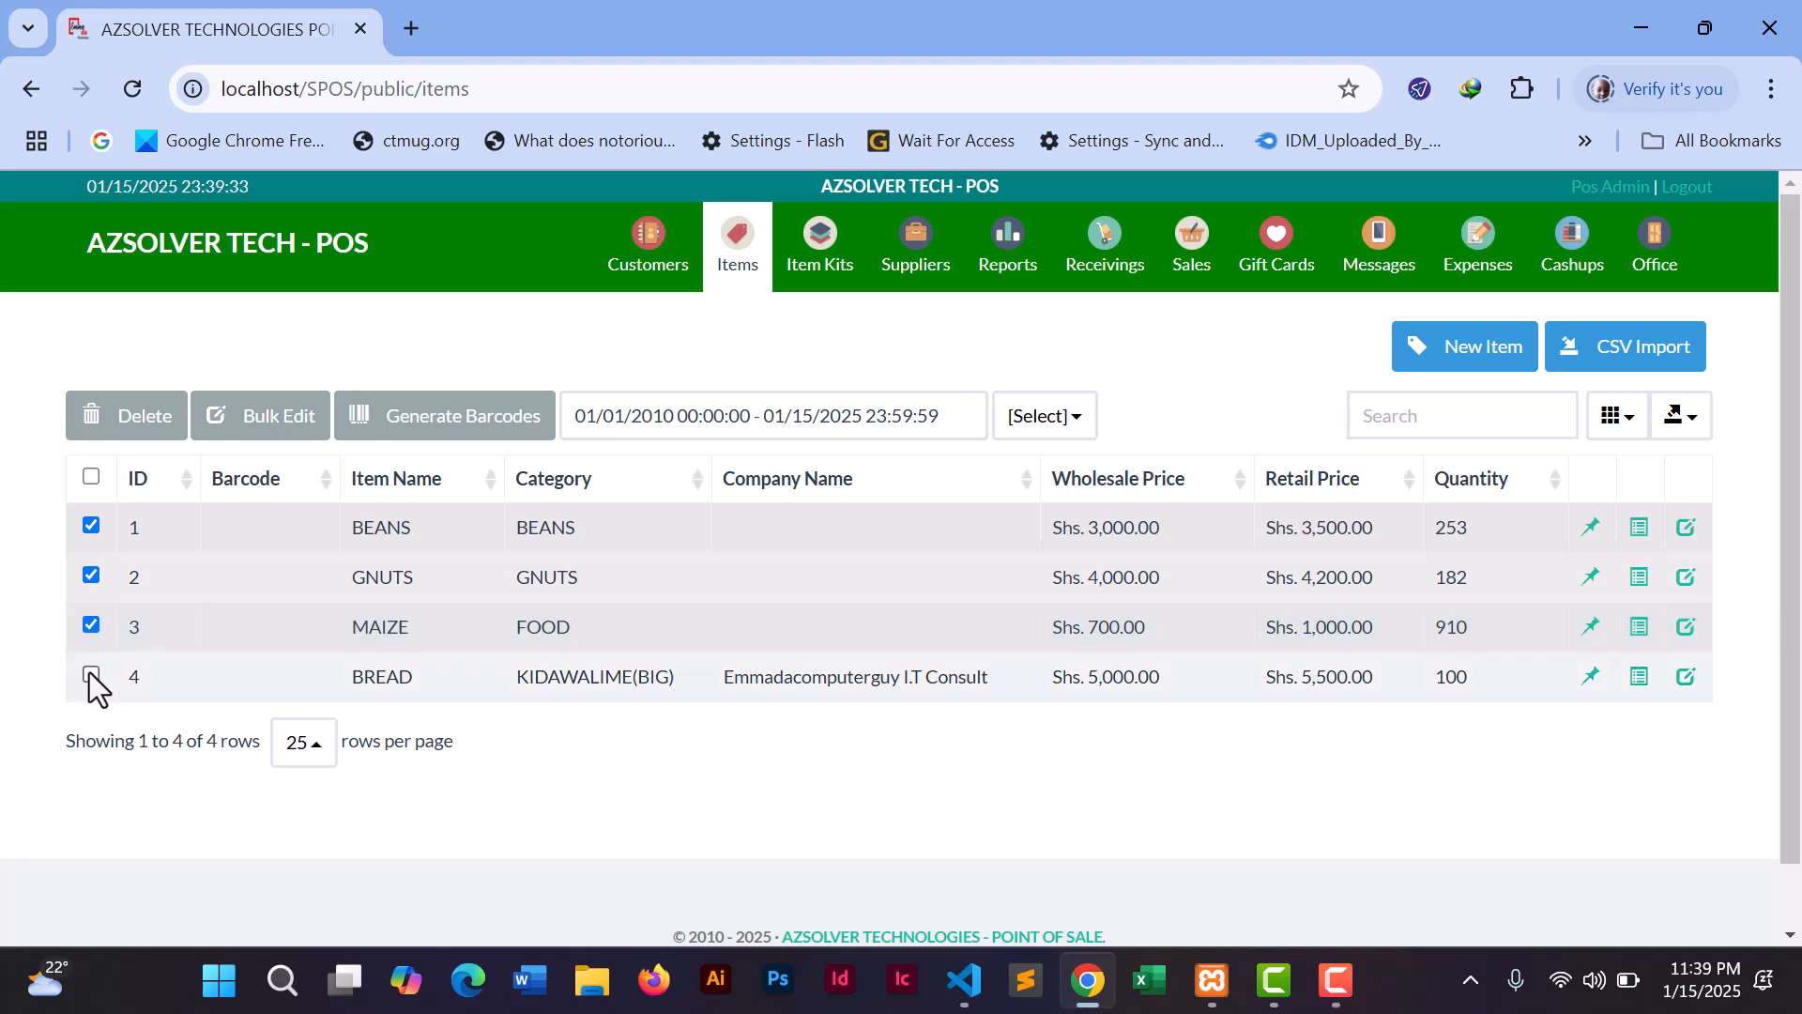
click(89, 674)
click(455, 423)
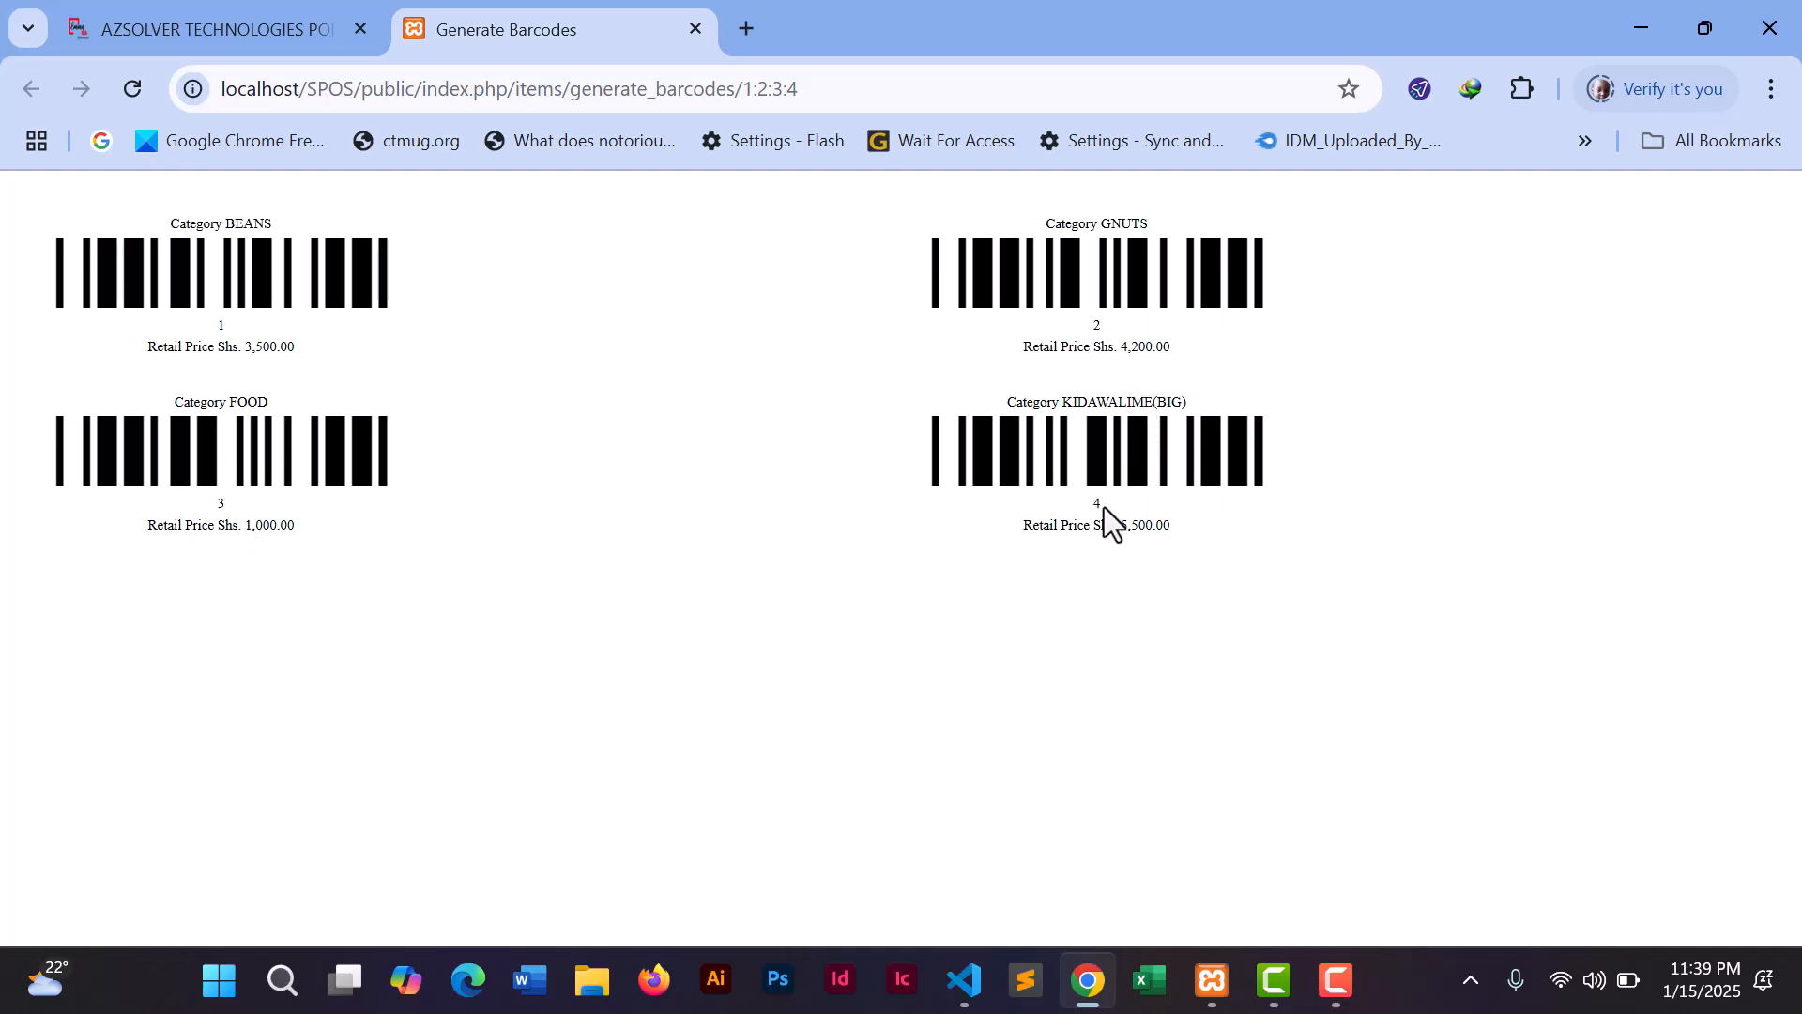
click(217, 25)
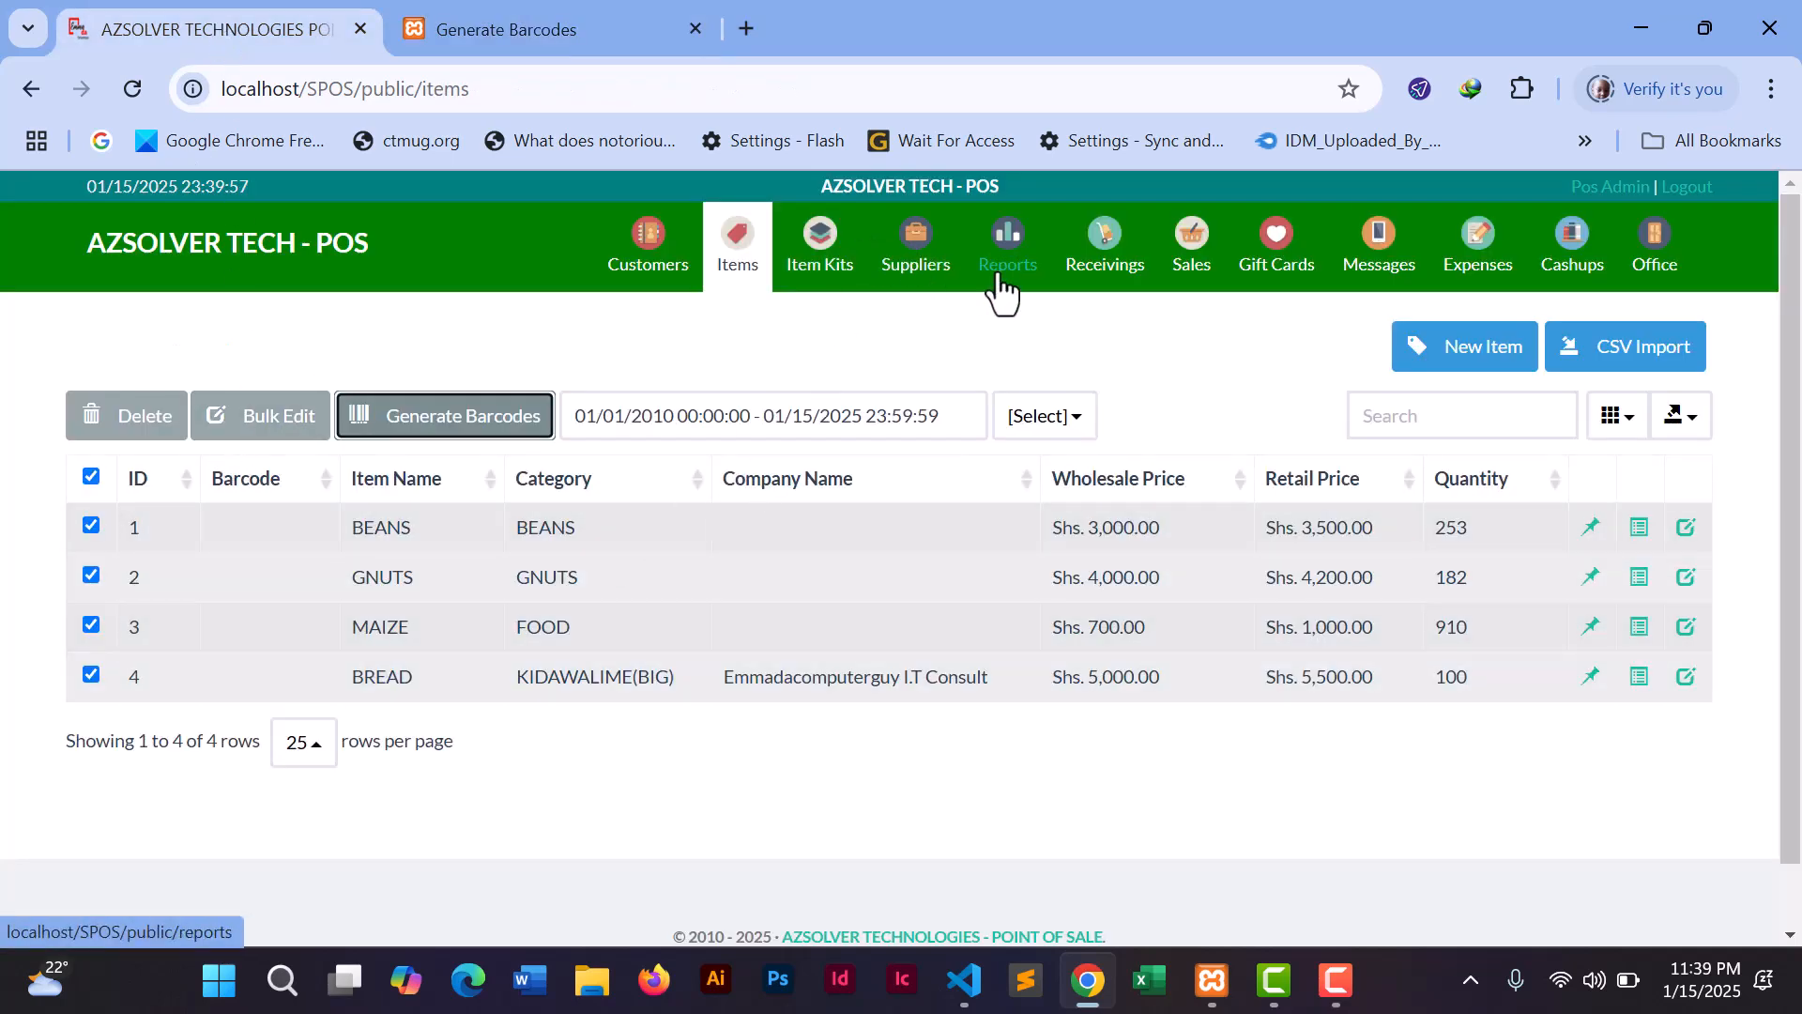
click(1199, 275)
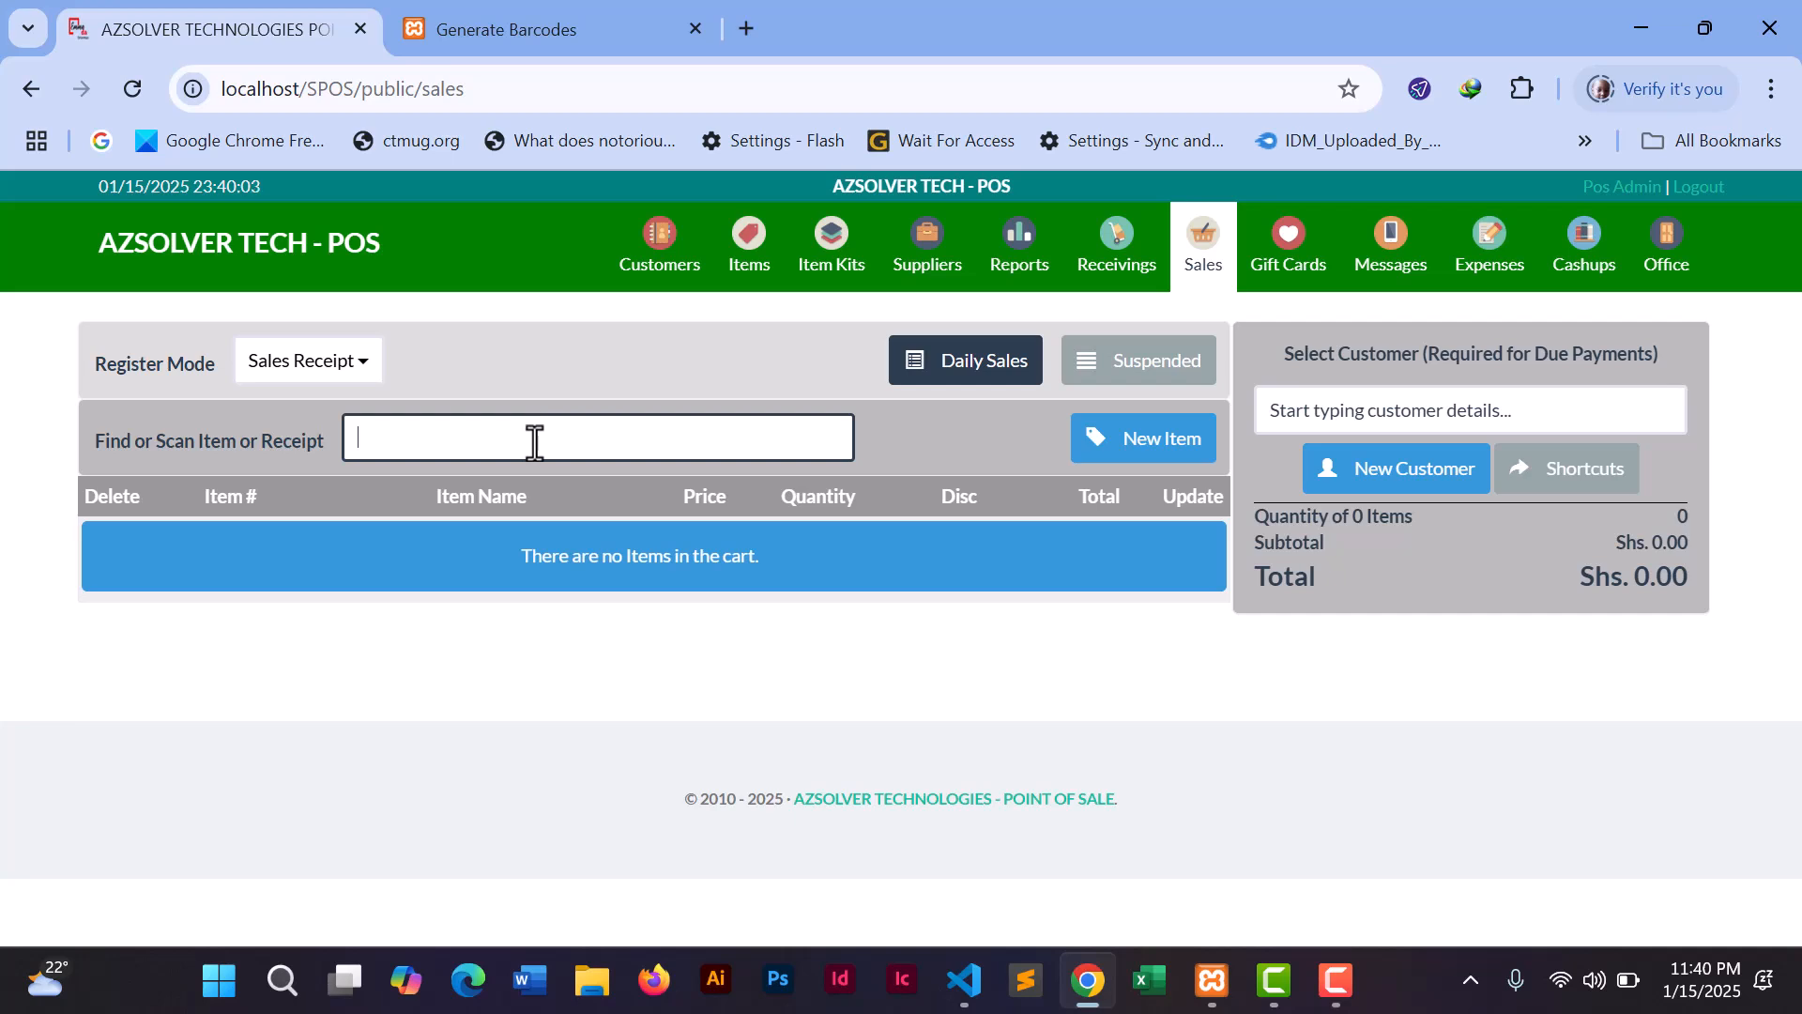
- Add item 3, MAIZE, to the sales cart
key(Return)
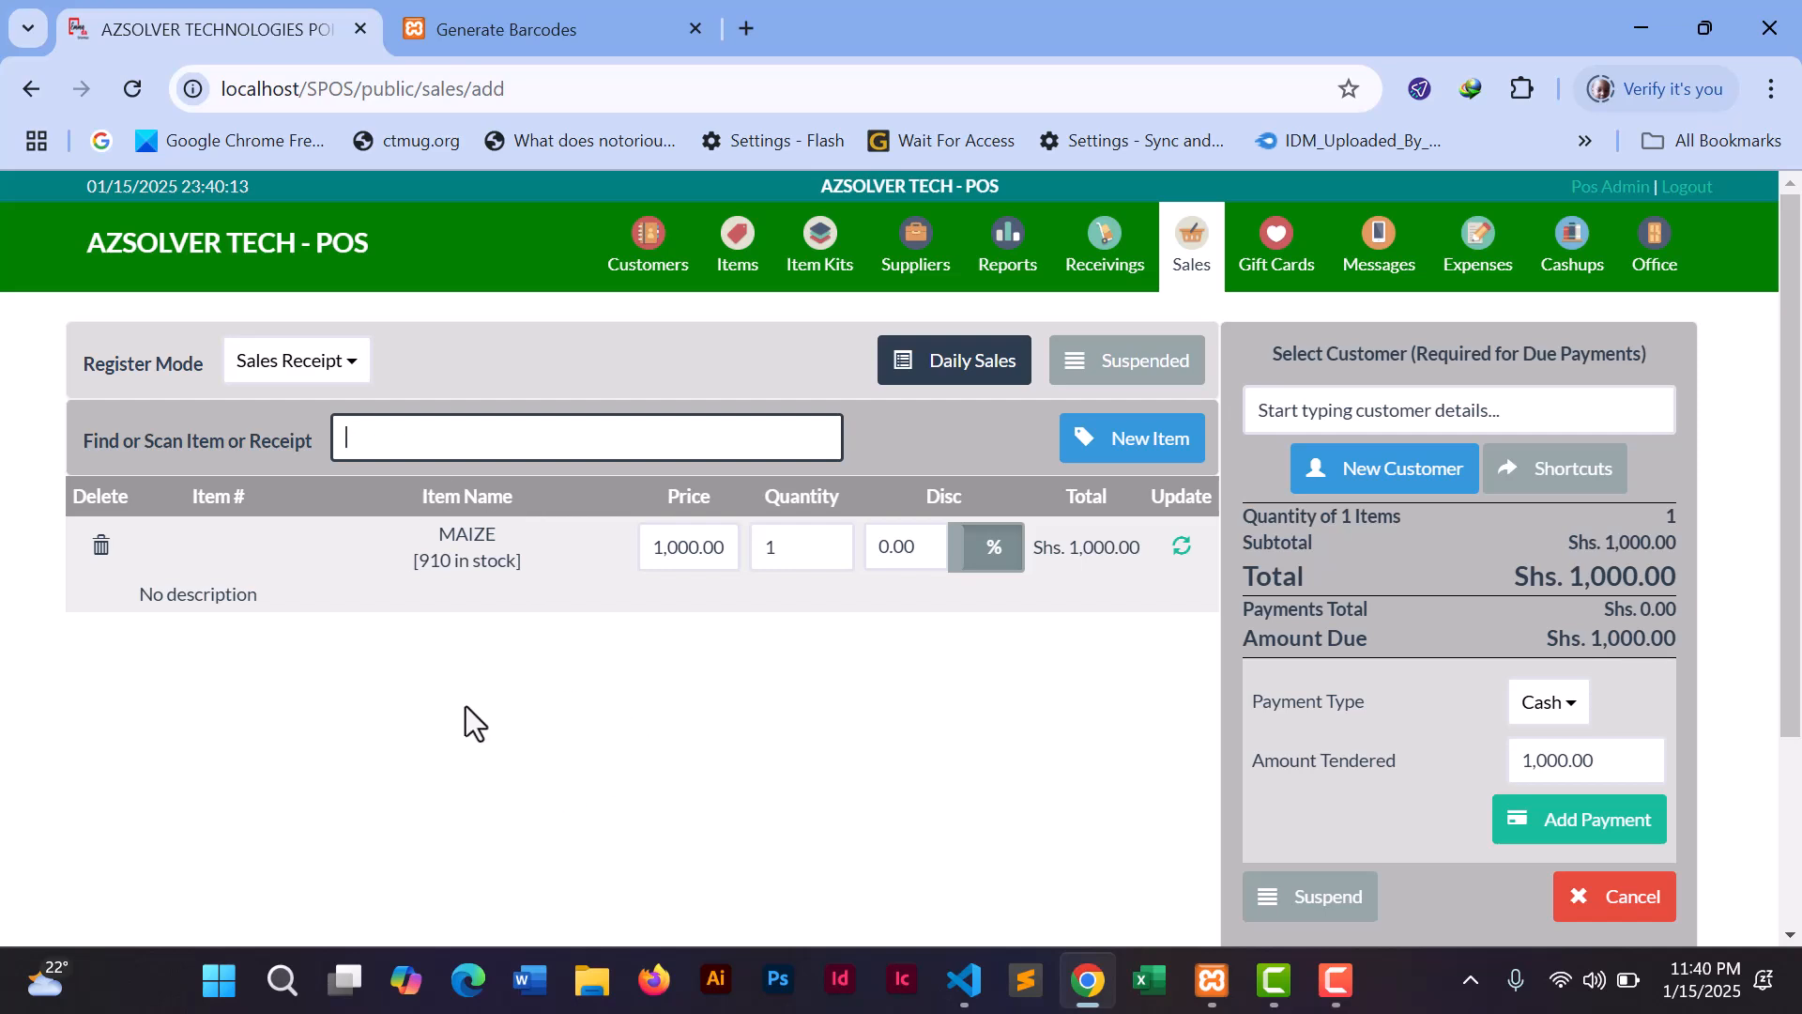
click(559, 15)
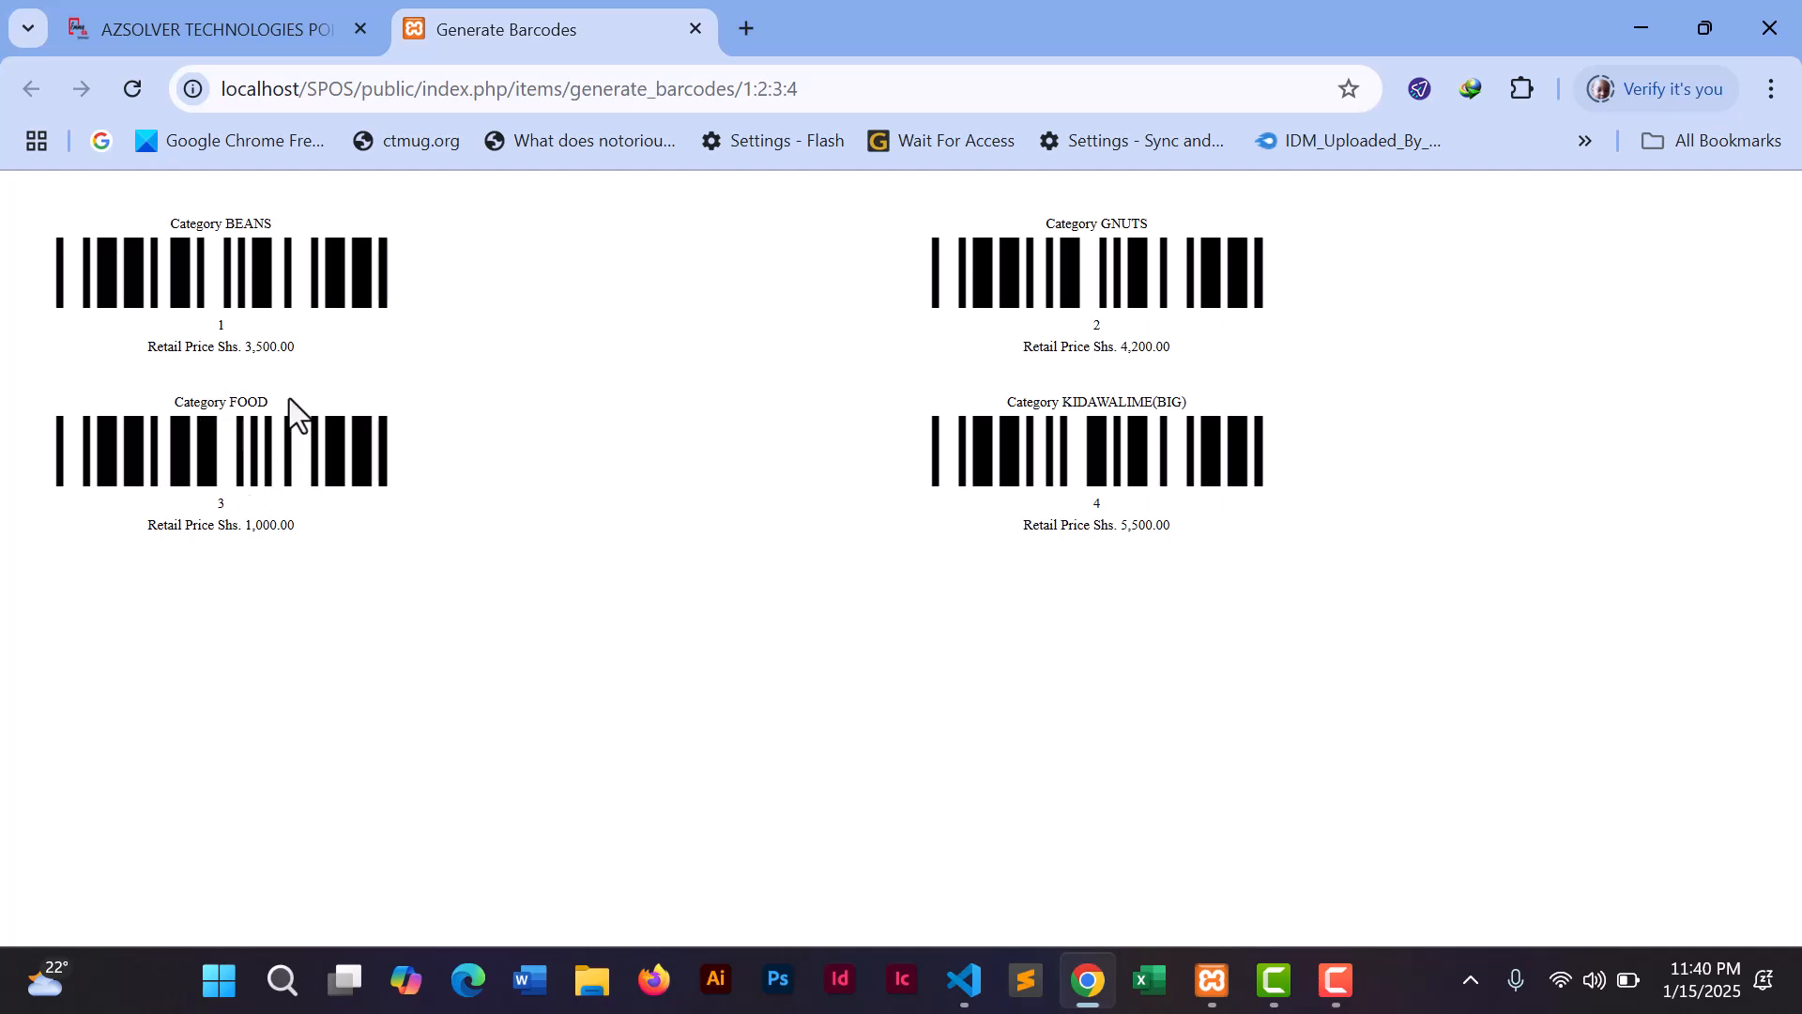
click(261, 30)
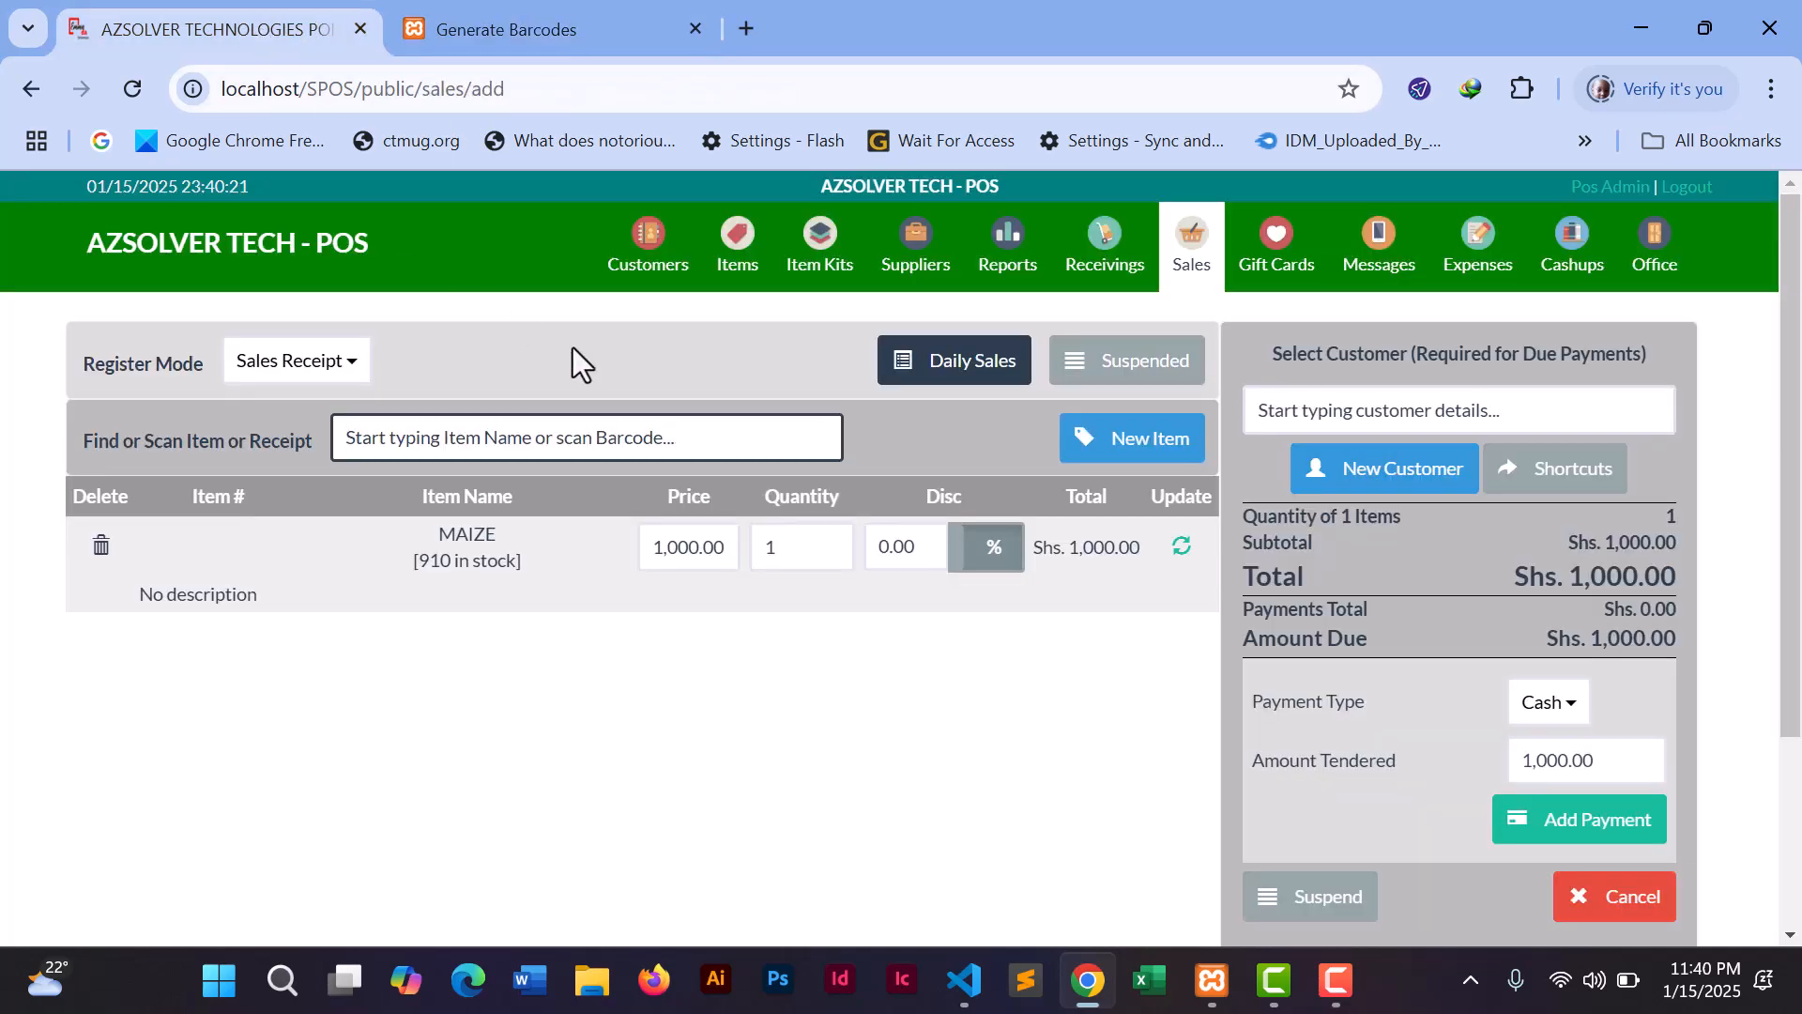
- Search 'BRE' and add BREAD to the cart, bringing the total to Shs. 6,500.00
click(552, 433)
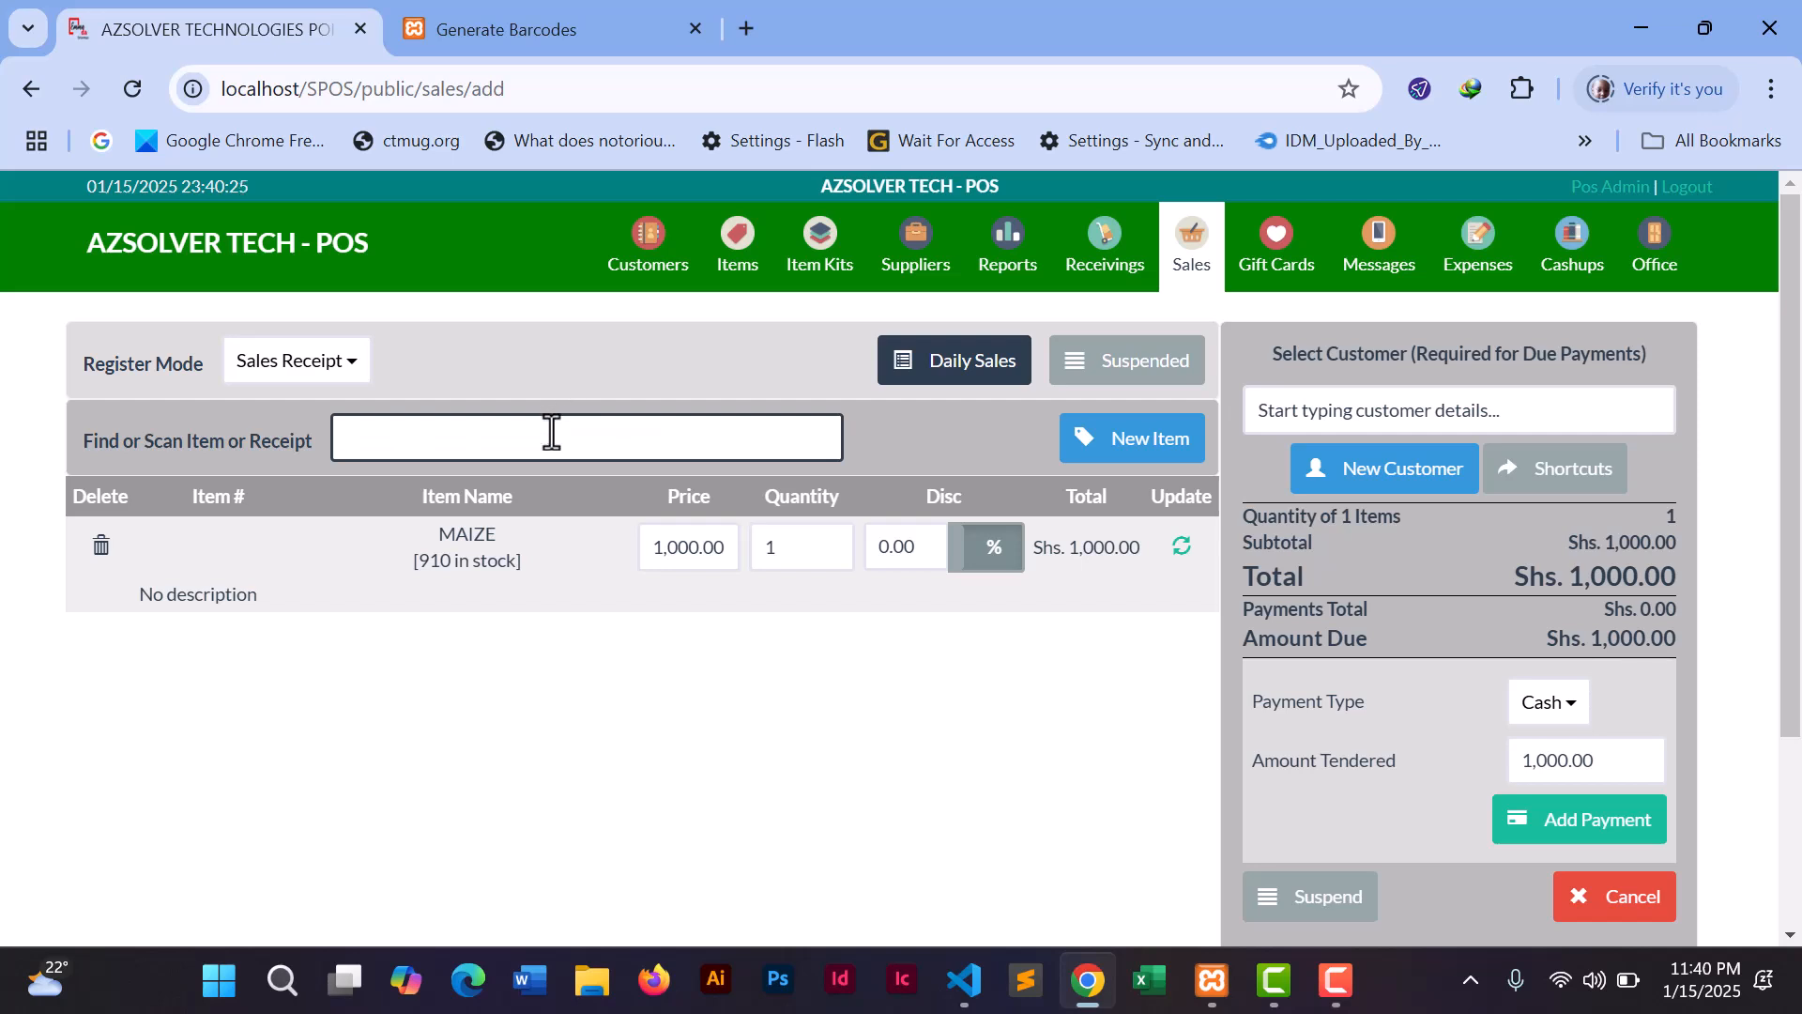
text(BRE)
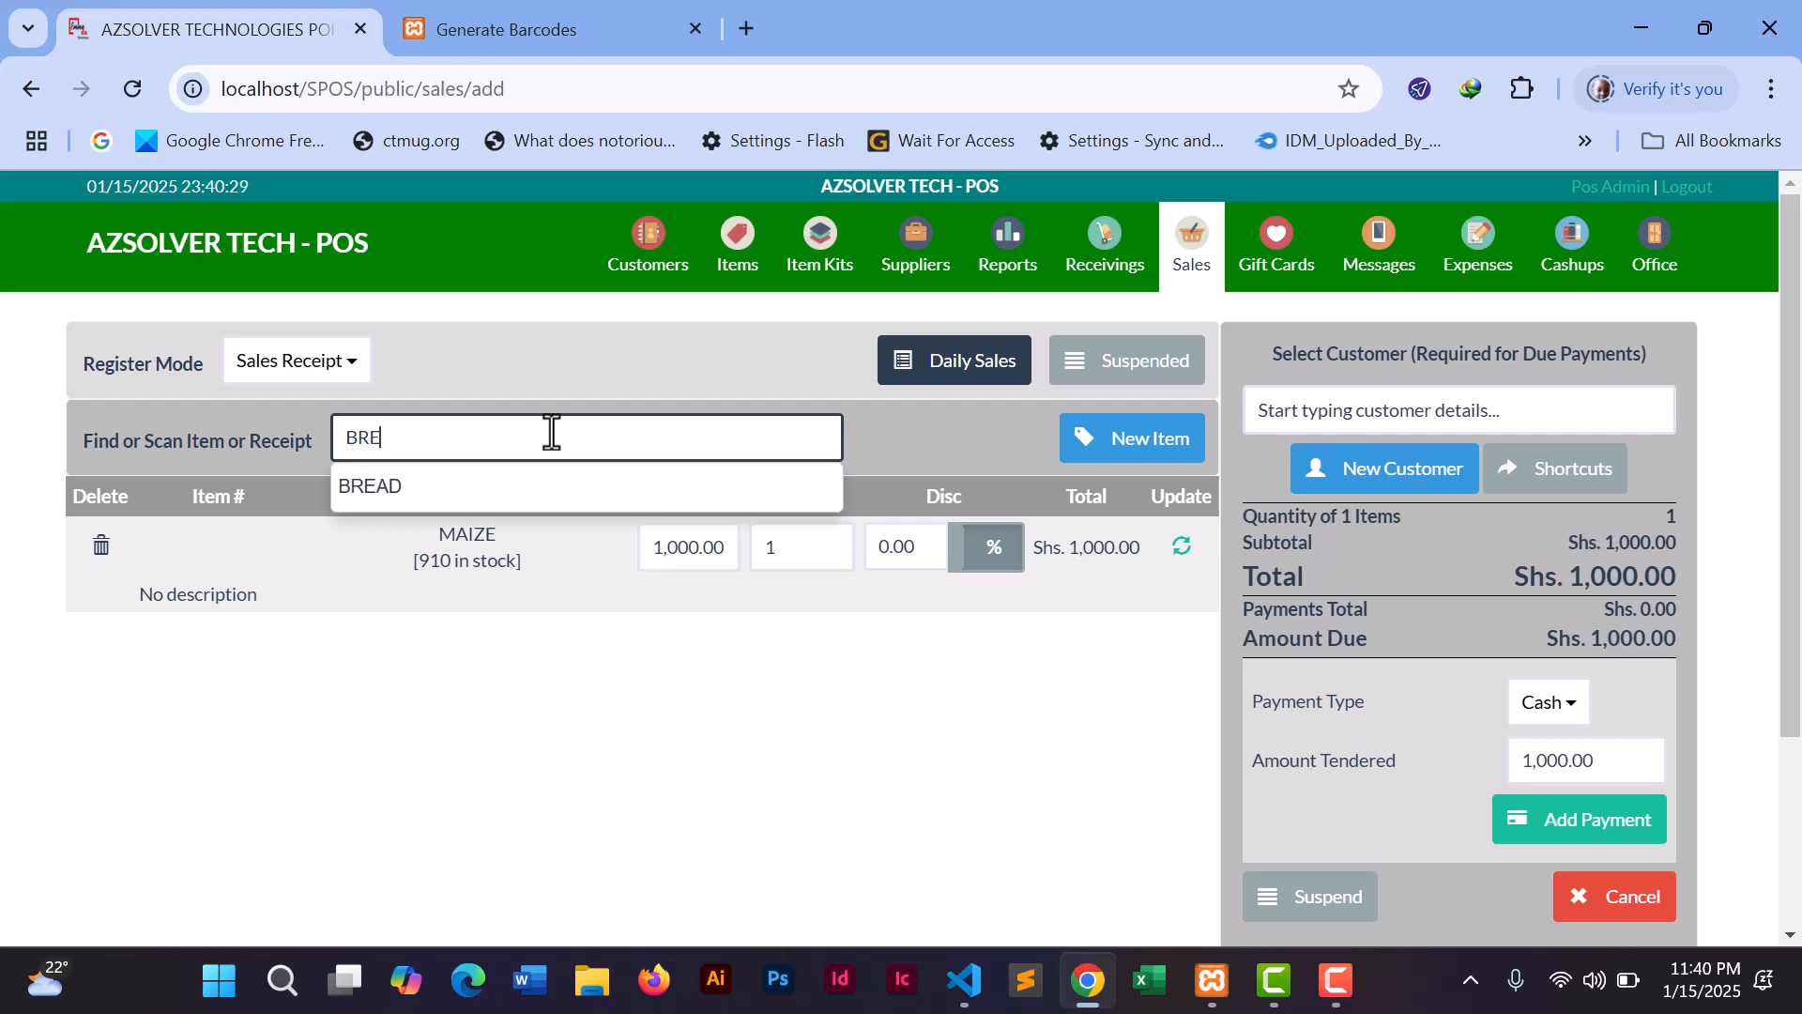
click(392, 505)
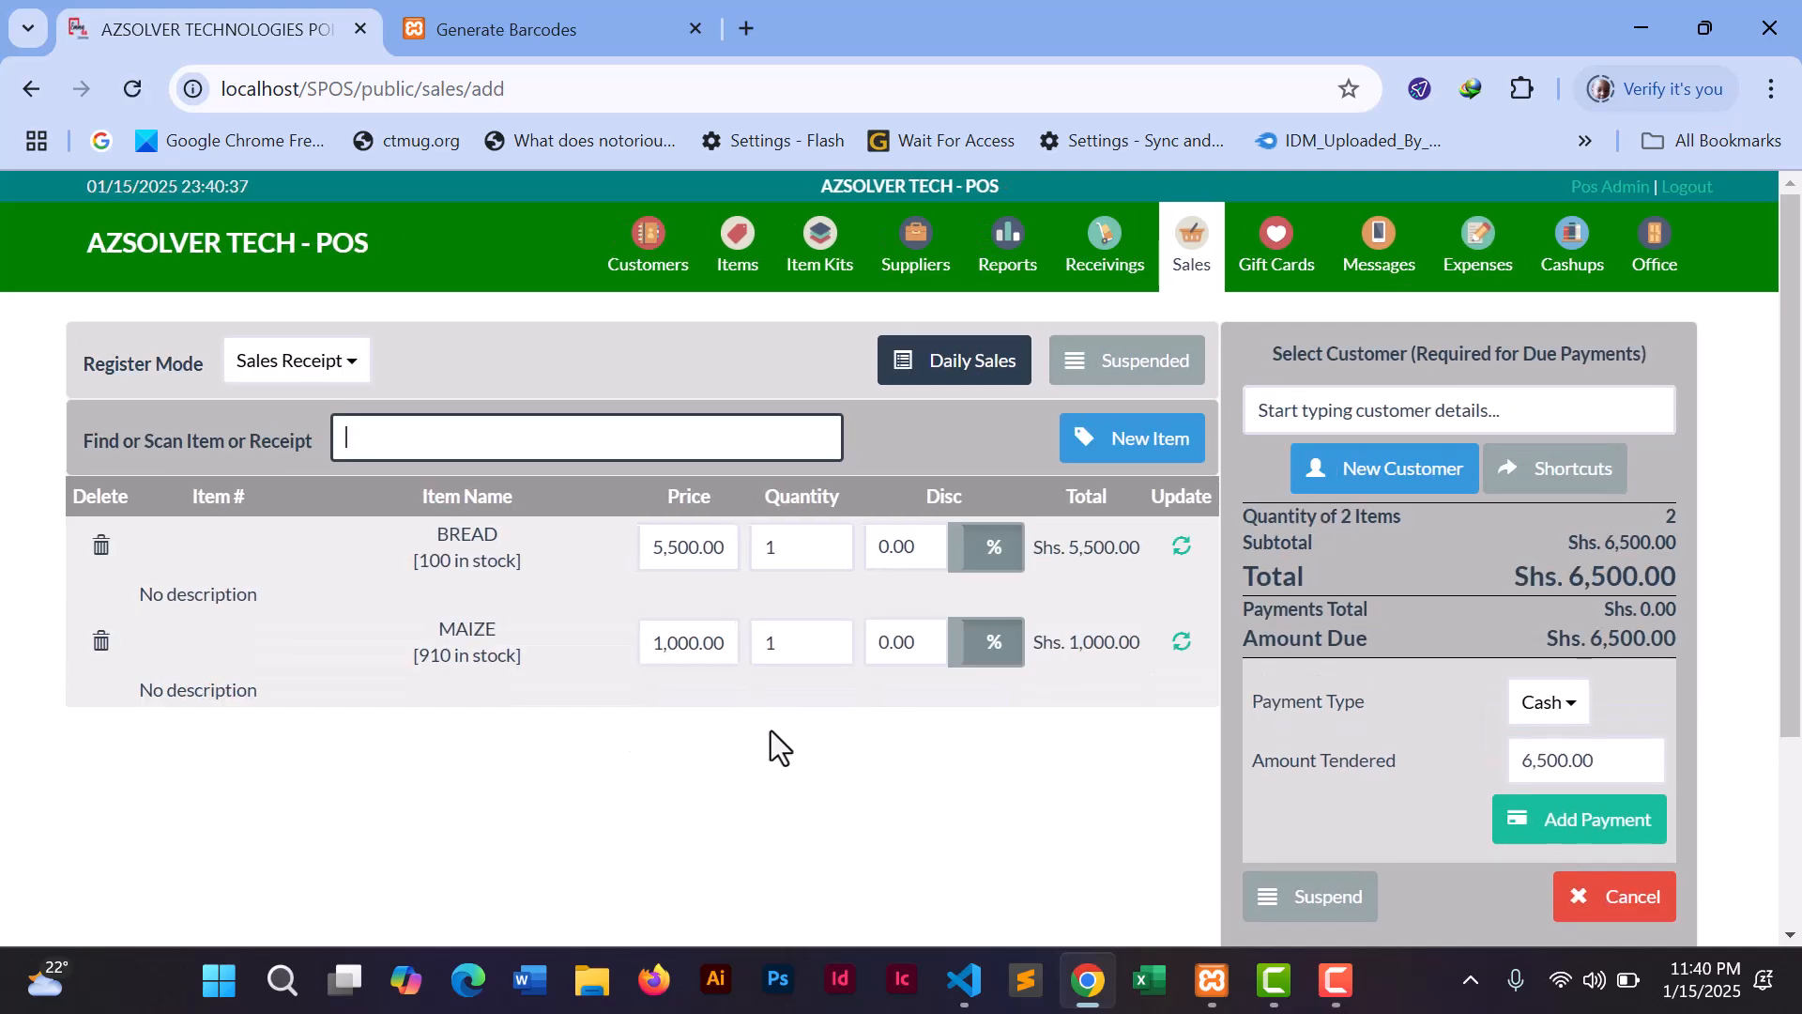
- Change the cart quantities to 3 BREAD and 8 MAIZE, totalling Shs. 24,500.00
double_click(793, 545)
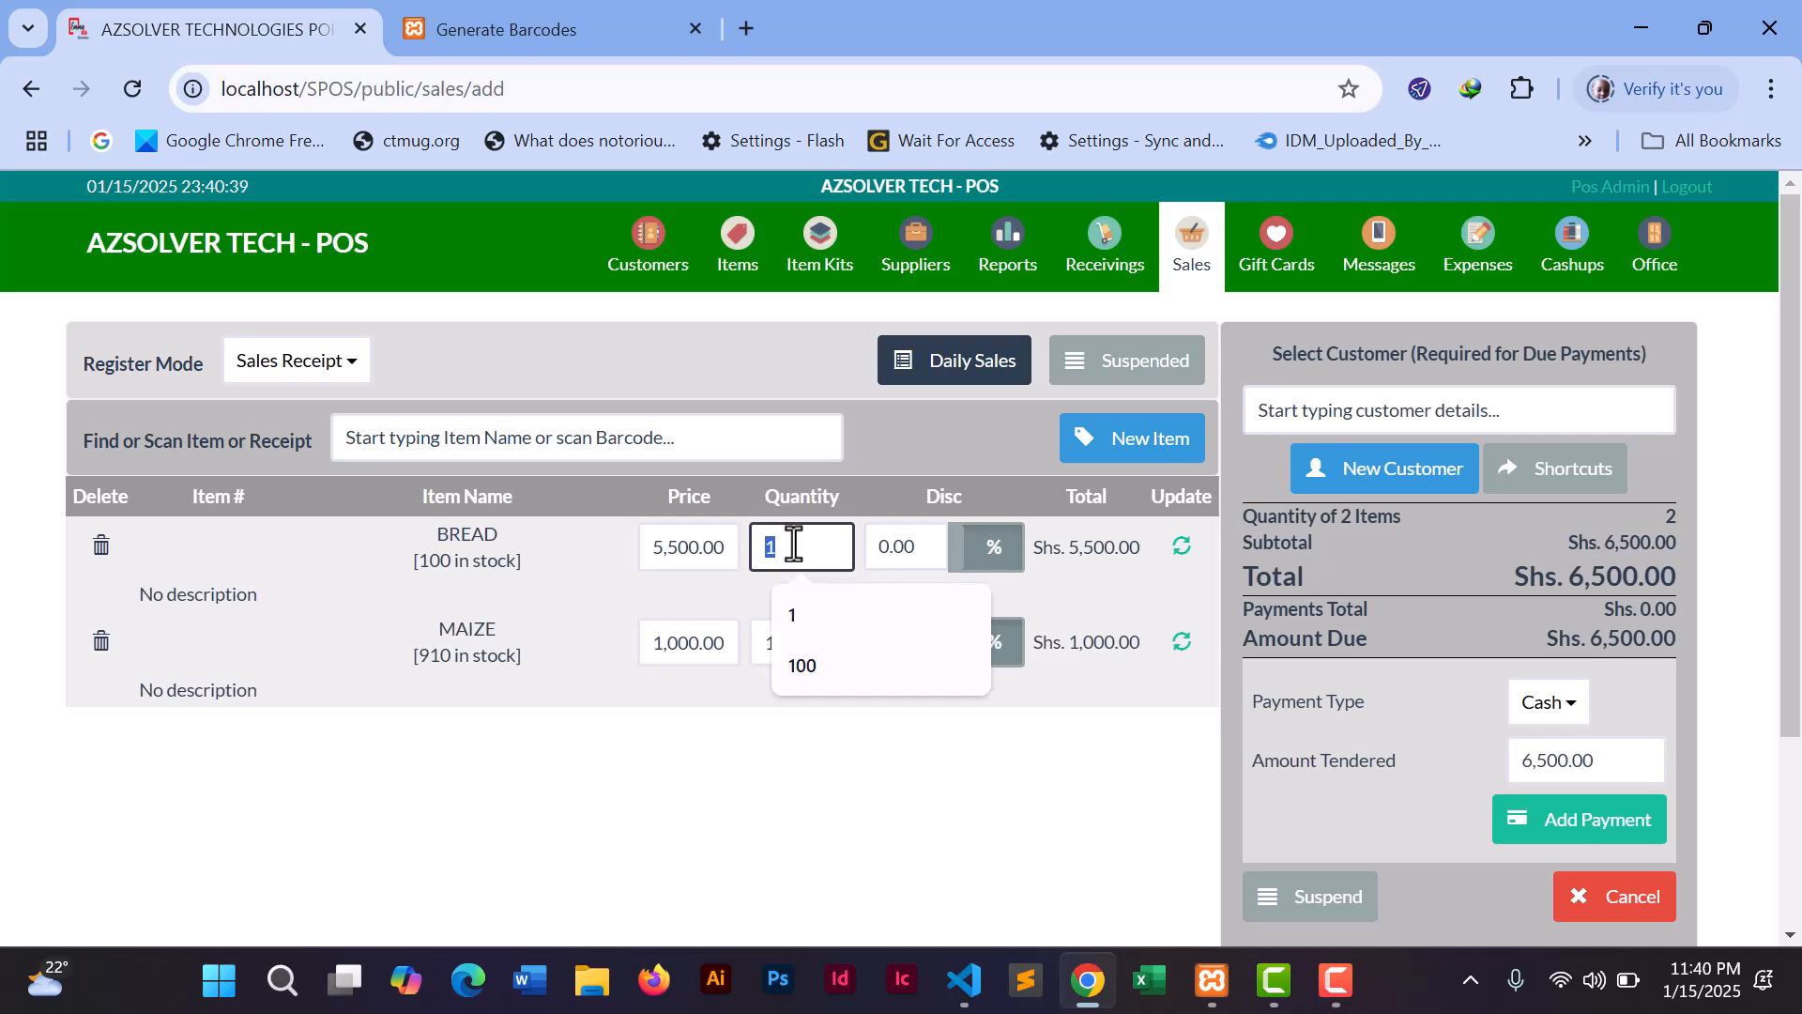
text(3)
click(747, 814)
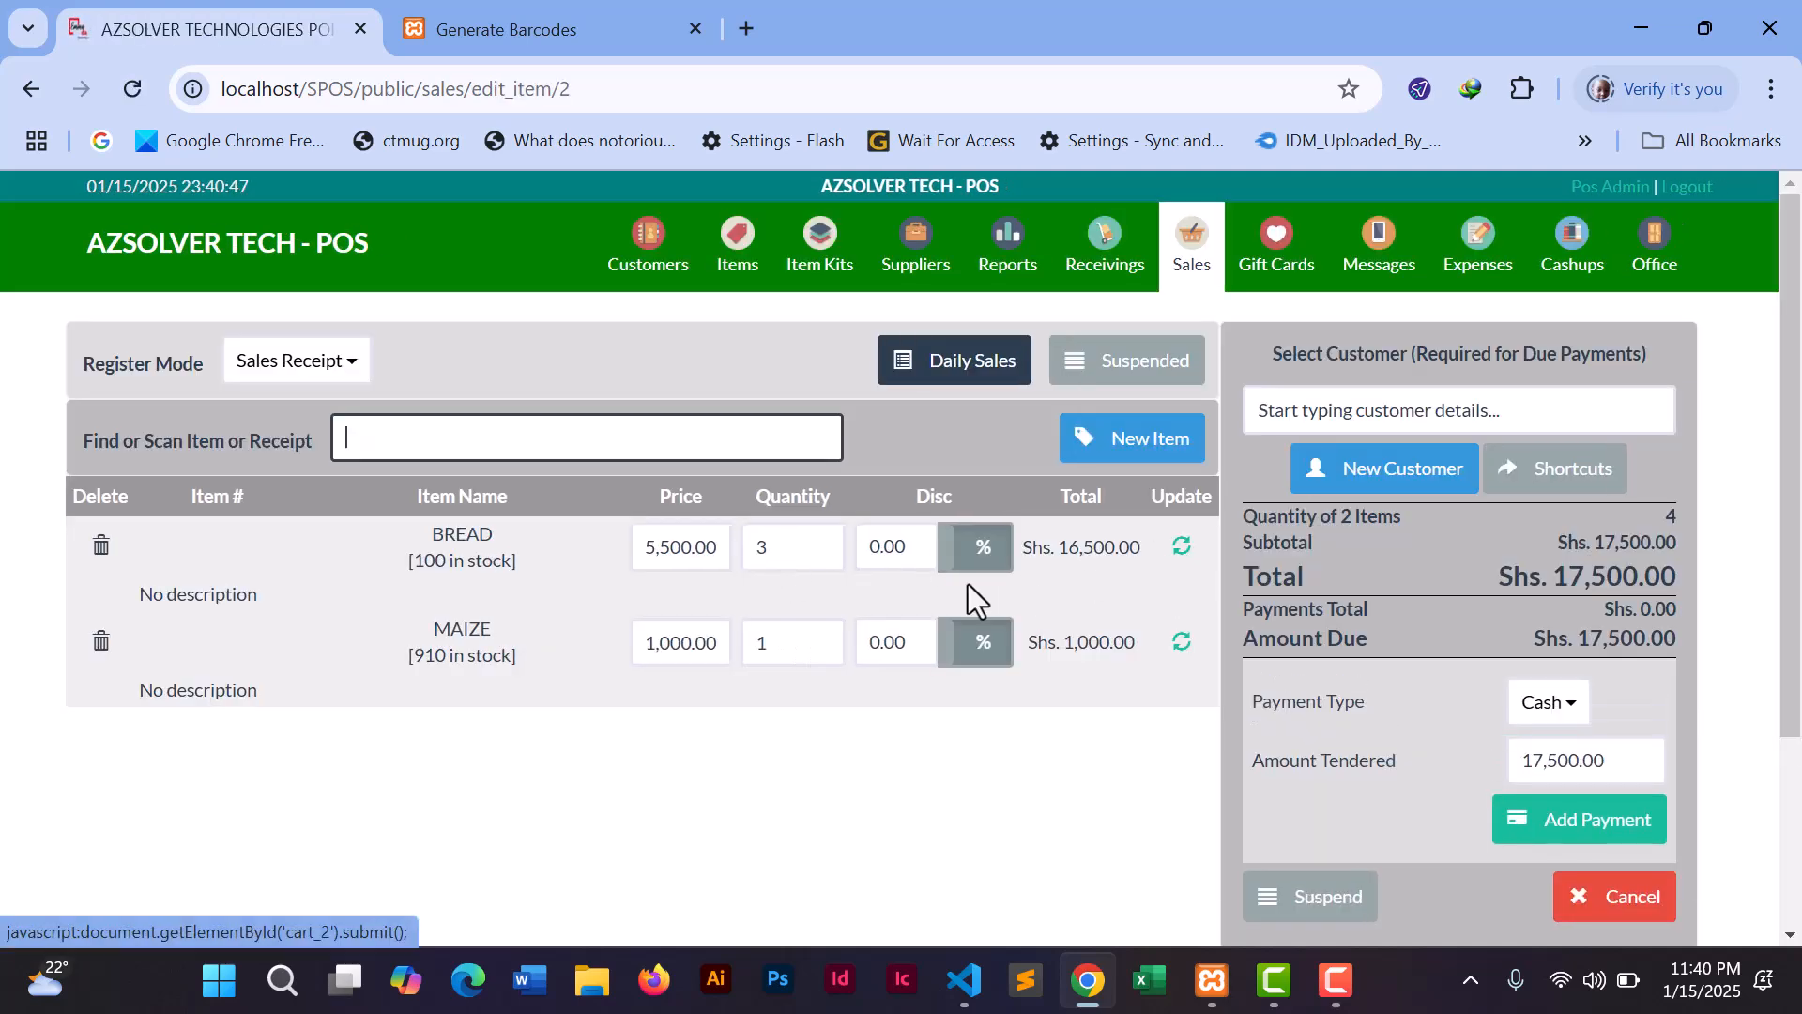
double_click(776, 646)
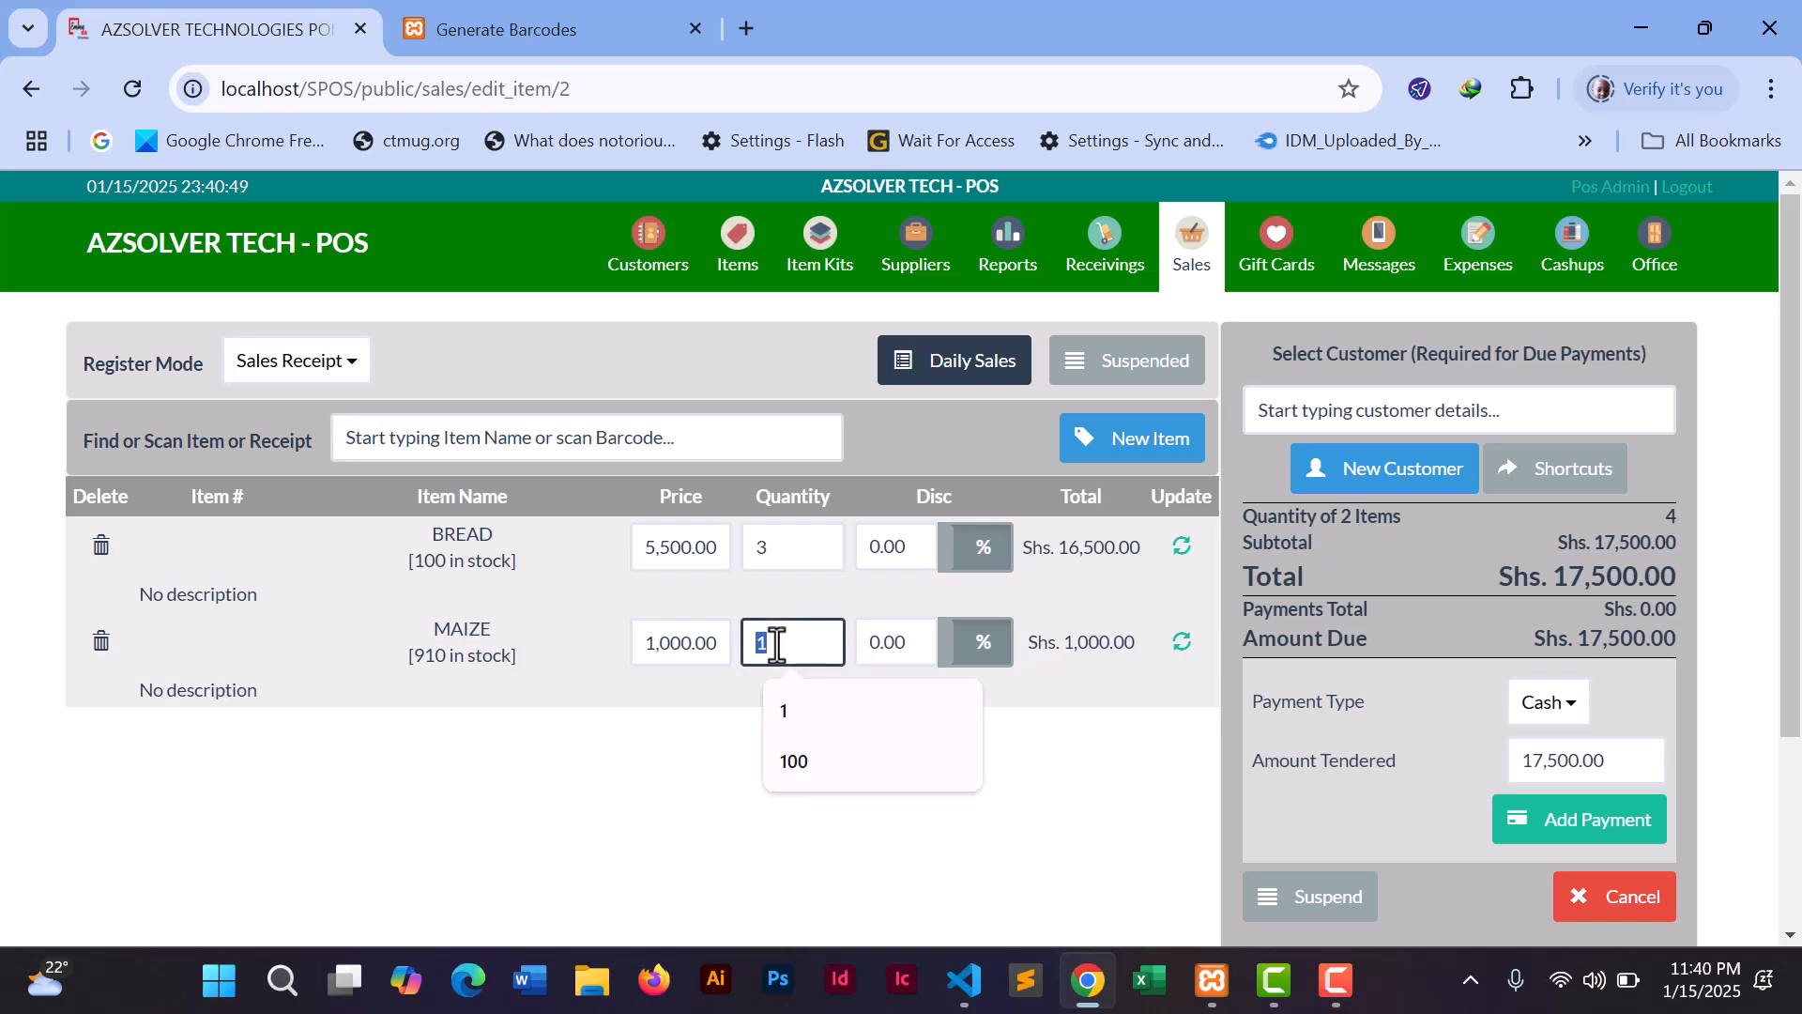
text(8)
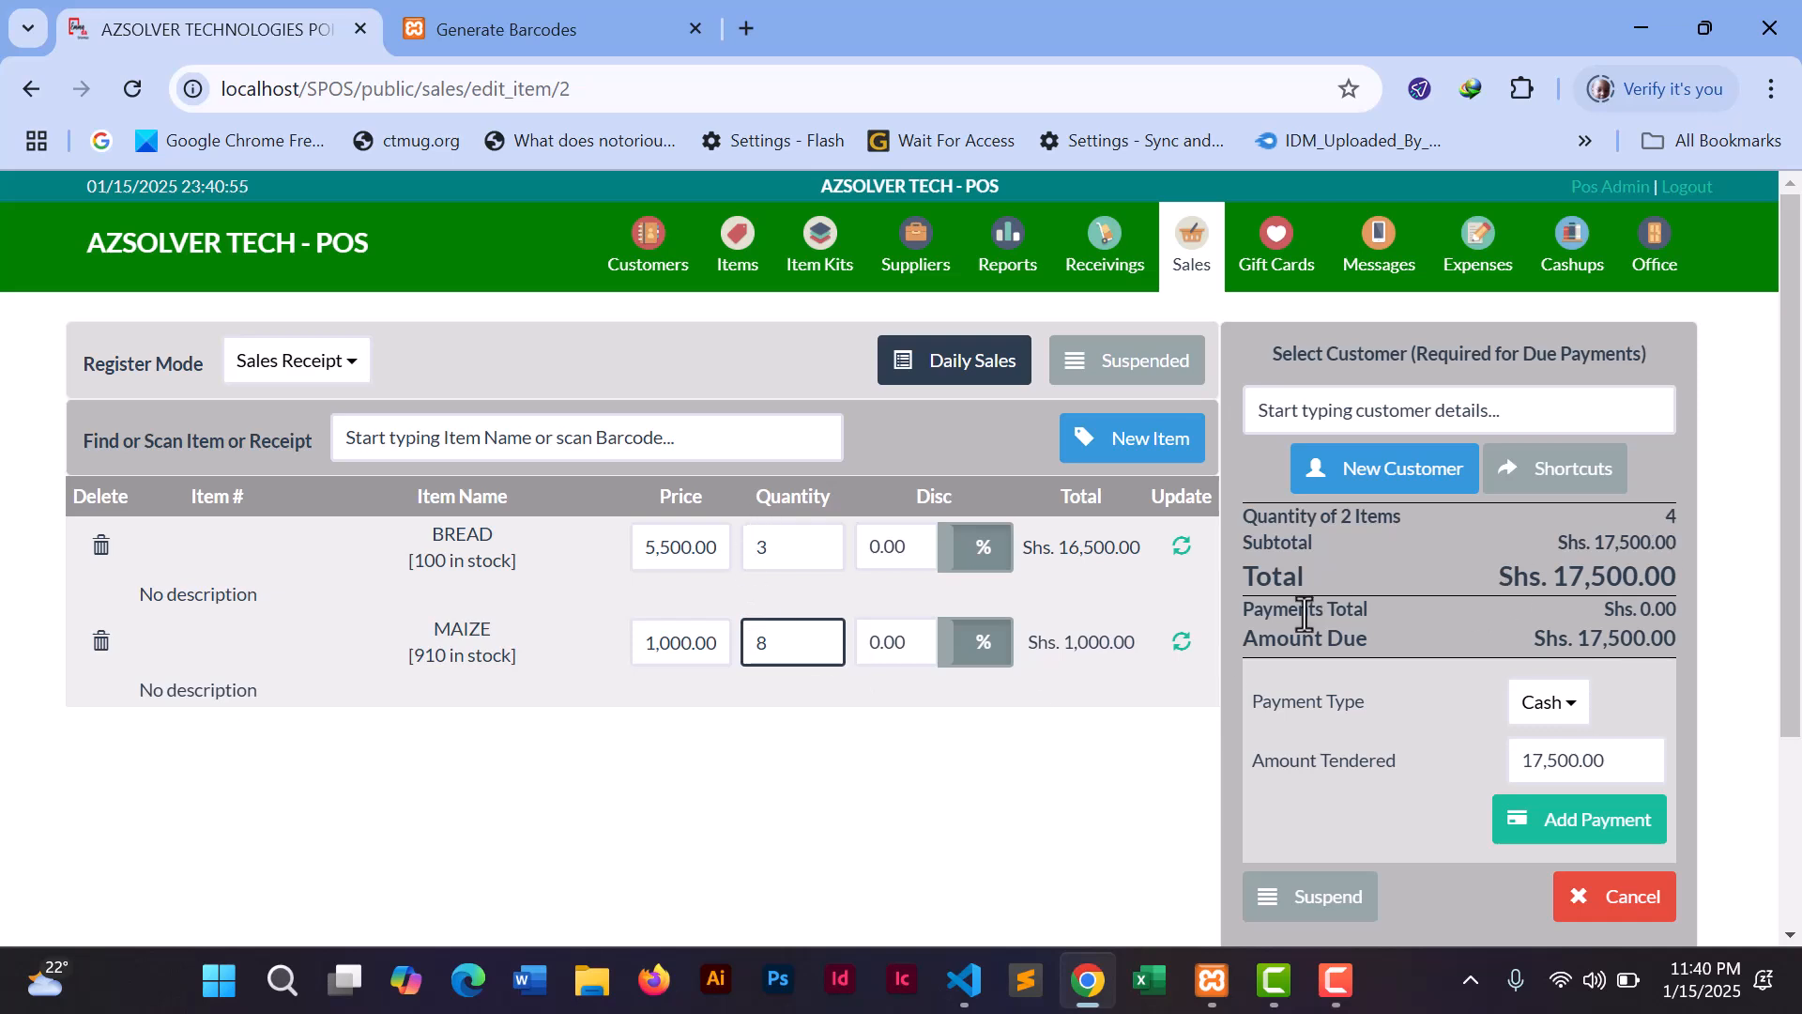
click(1178, 644)
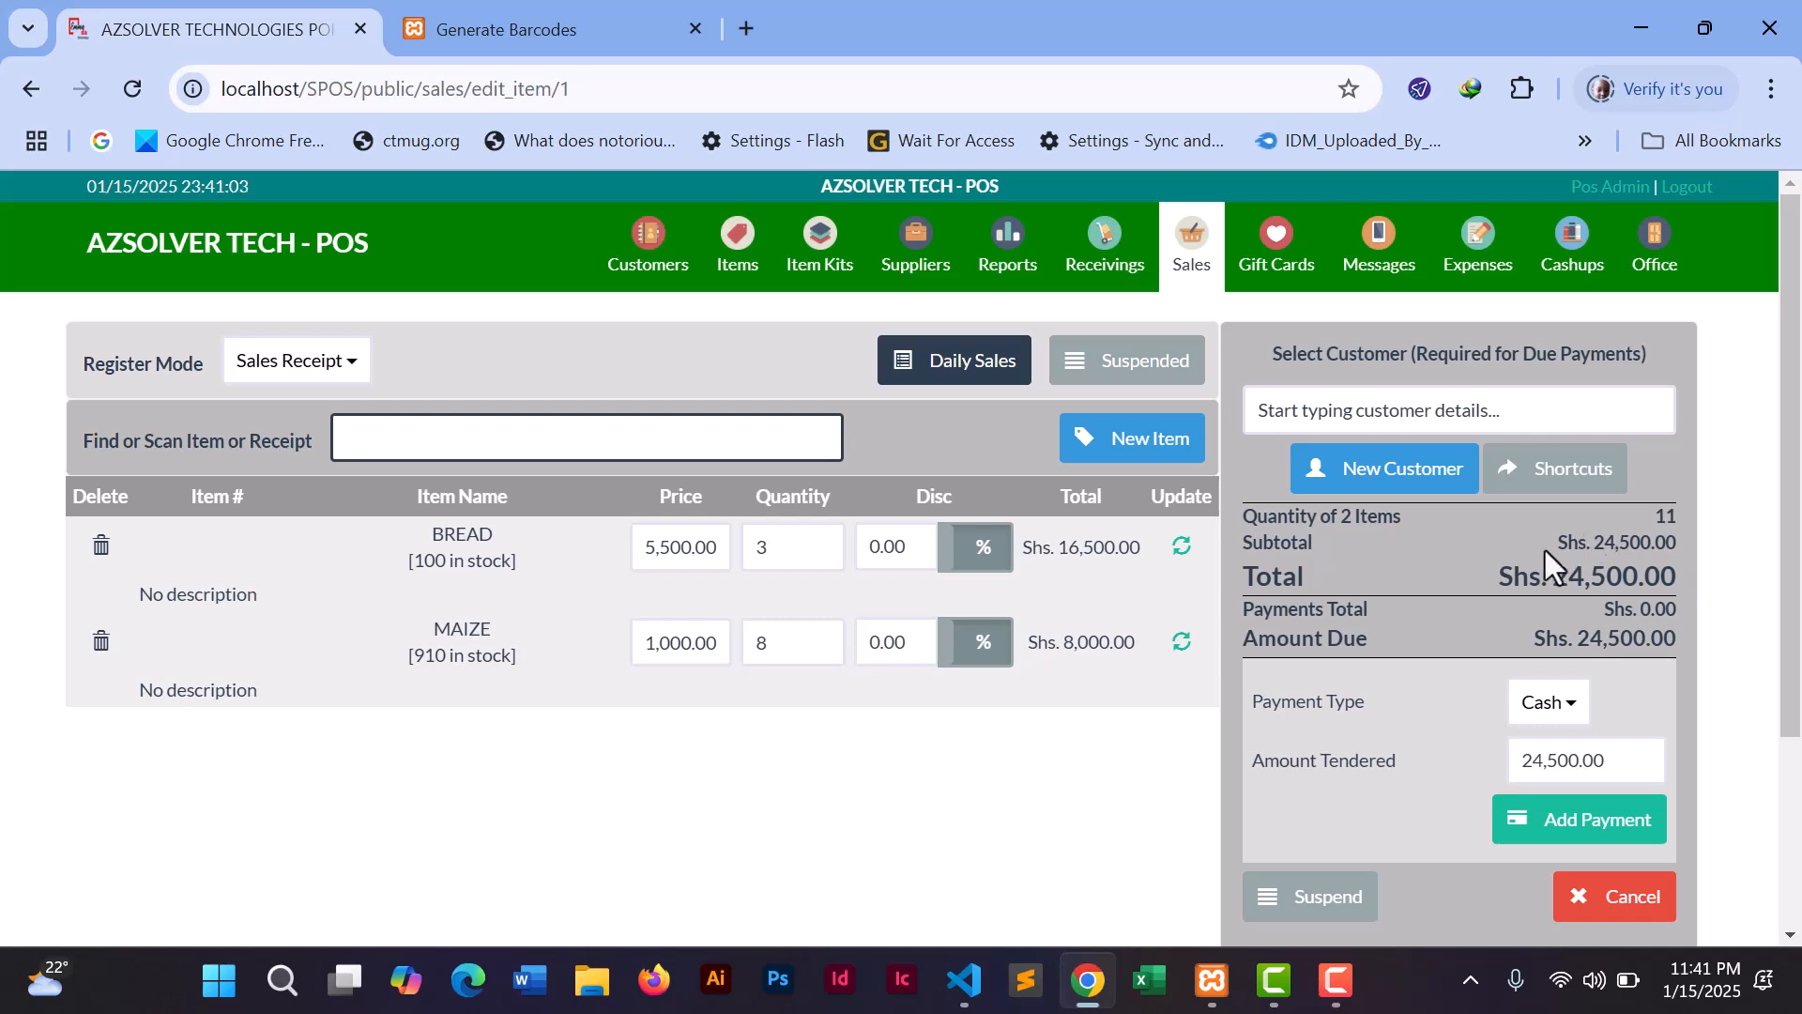
click(1398, 414)
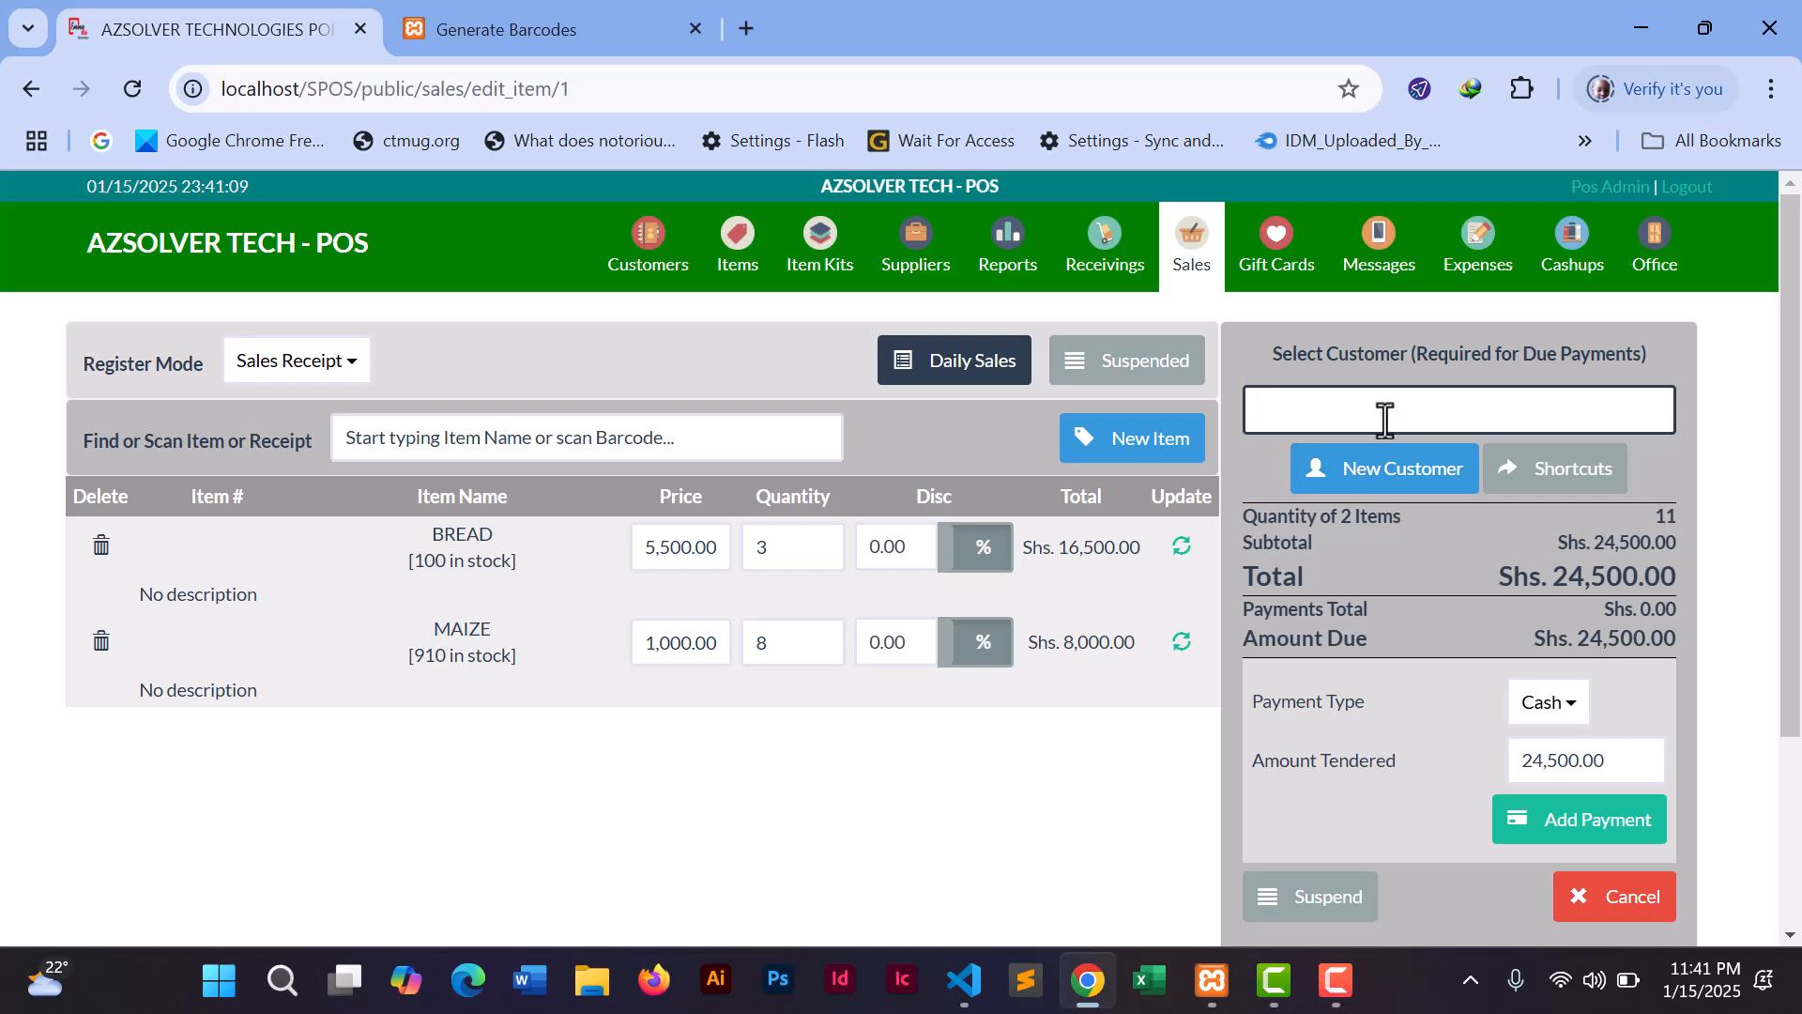
- Choose Walk In as customer and tender Shs. 50,000.00 cash, leaving Shs. 25,500.00 change
text(WA)
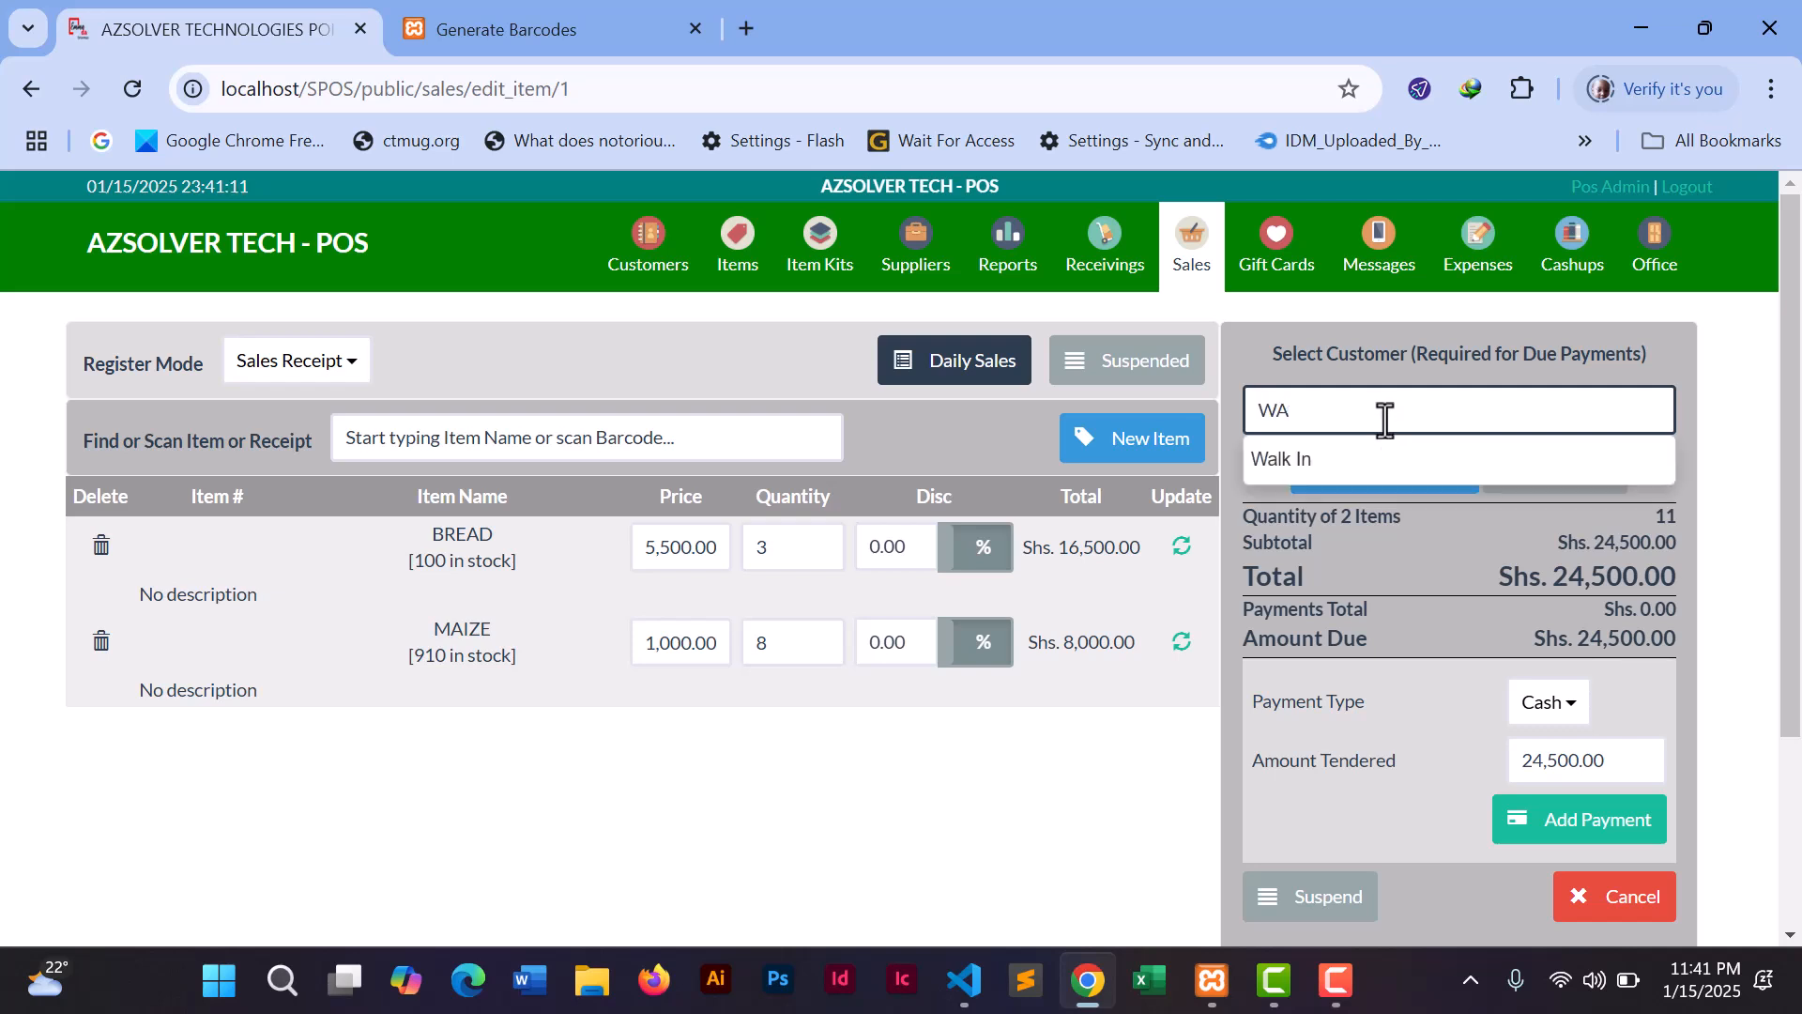
click(1304, 460)
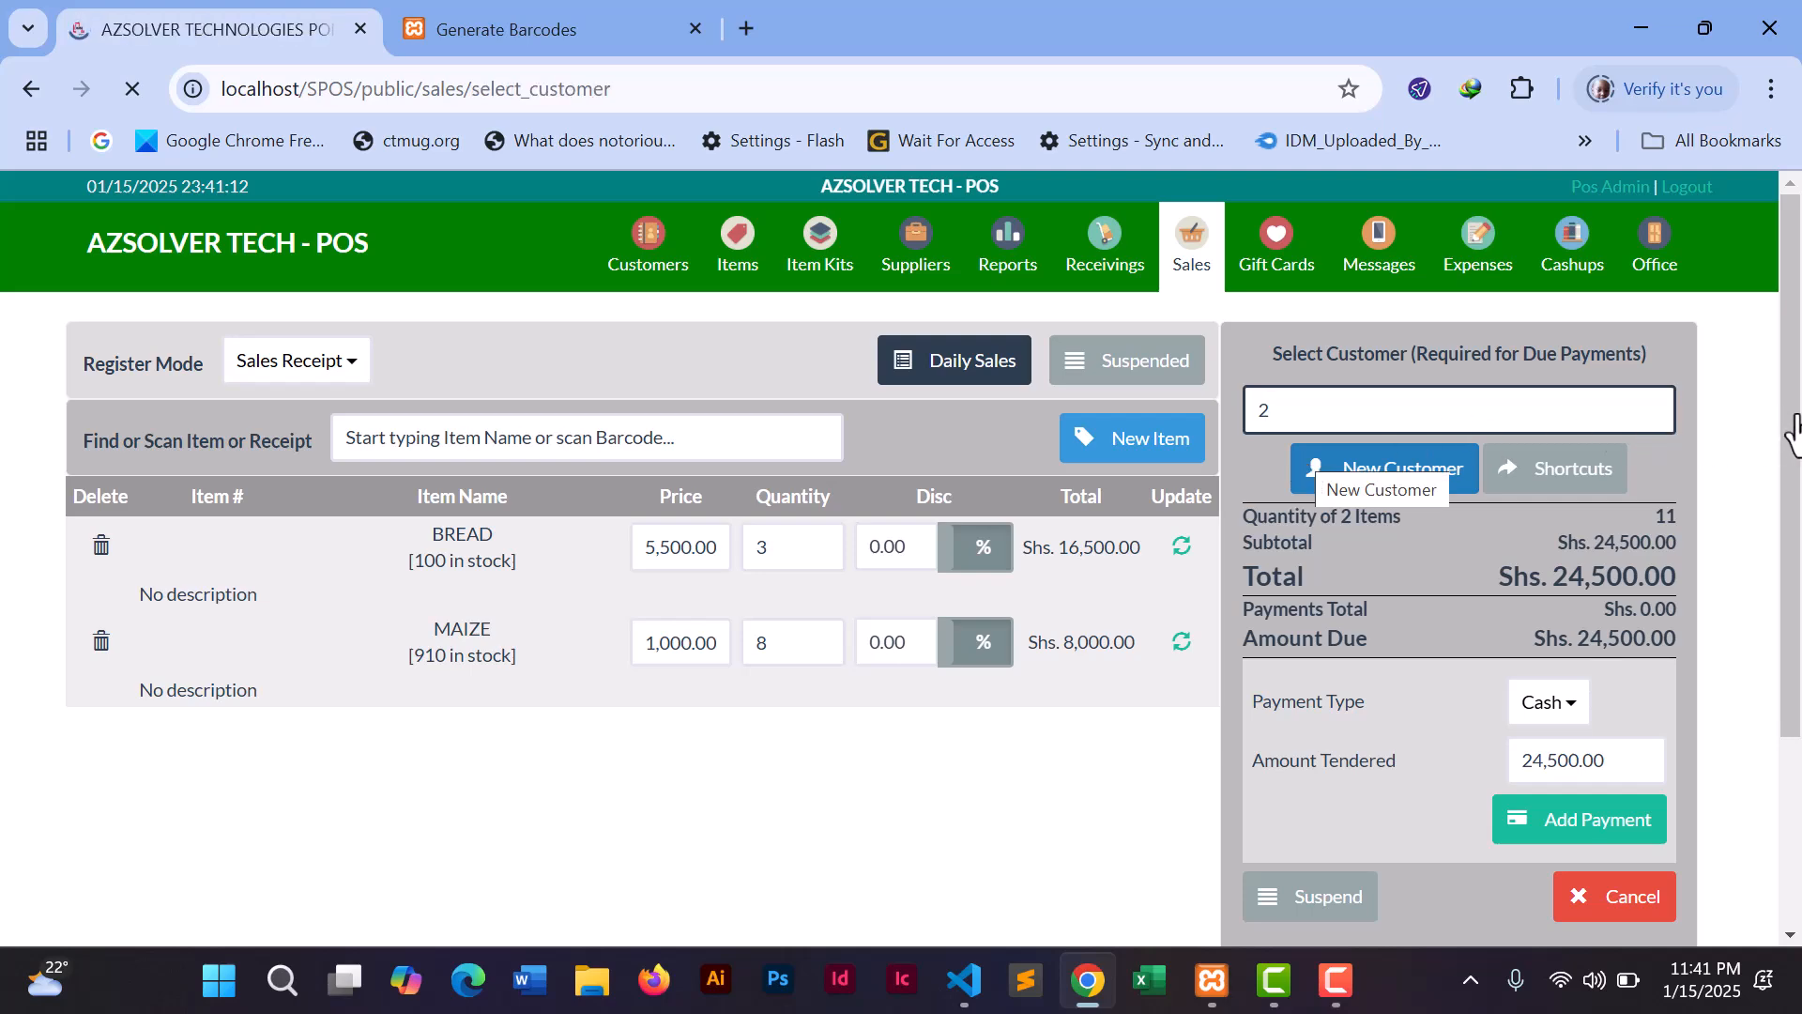
drag(1796, 420, 1793, 591)
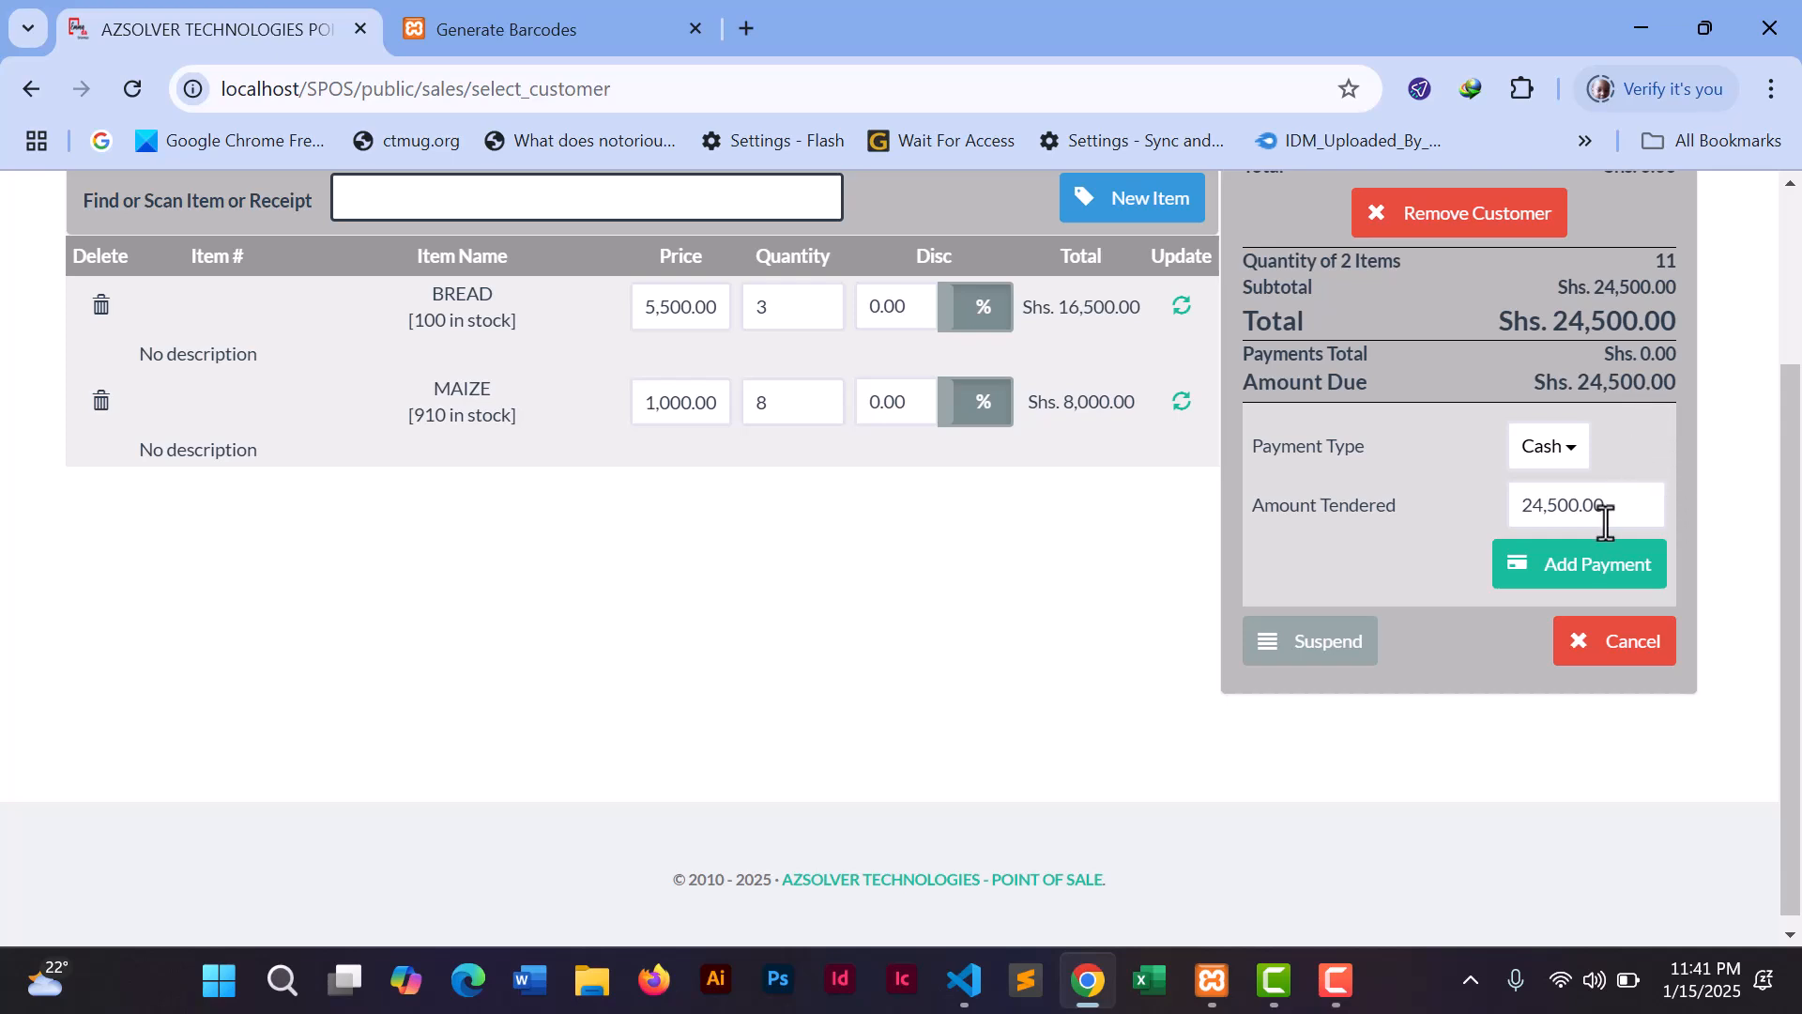
drag(1611, 504, 1516, 507)
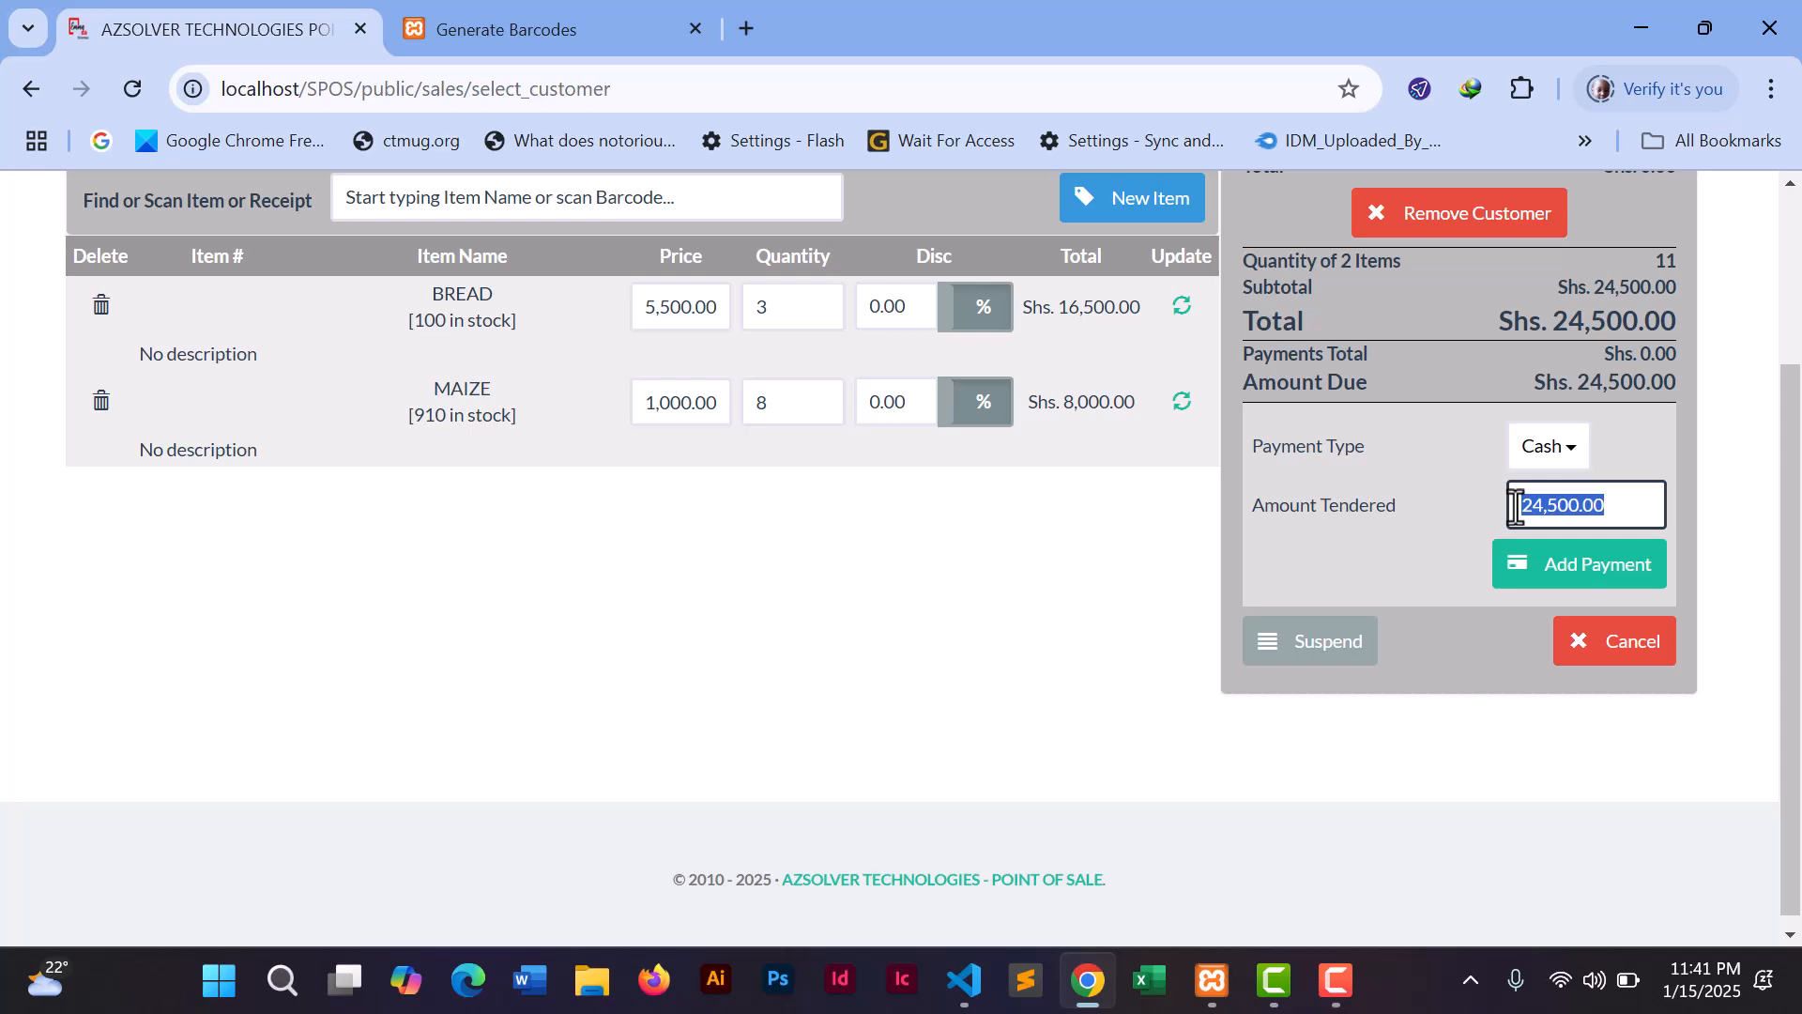
text(500)
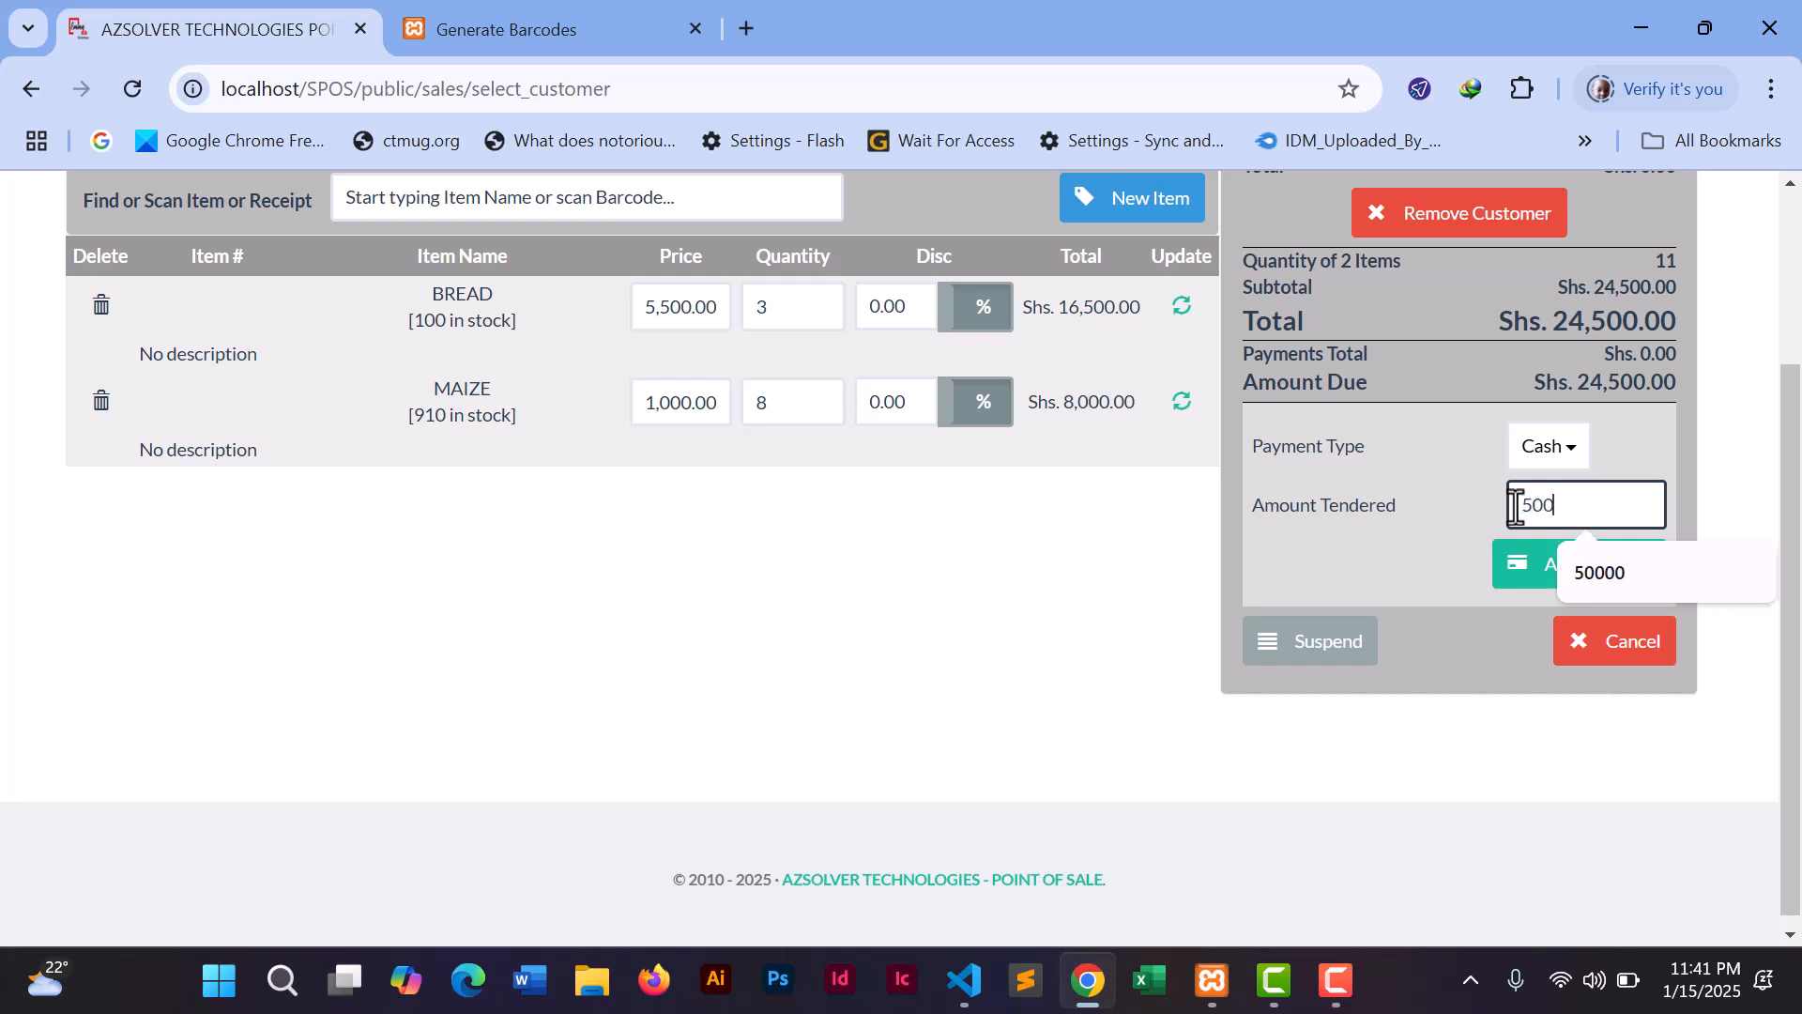
click(1600, 574)
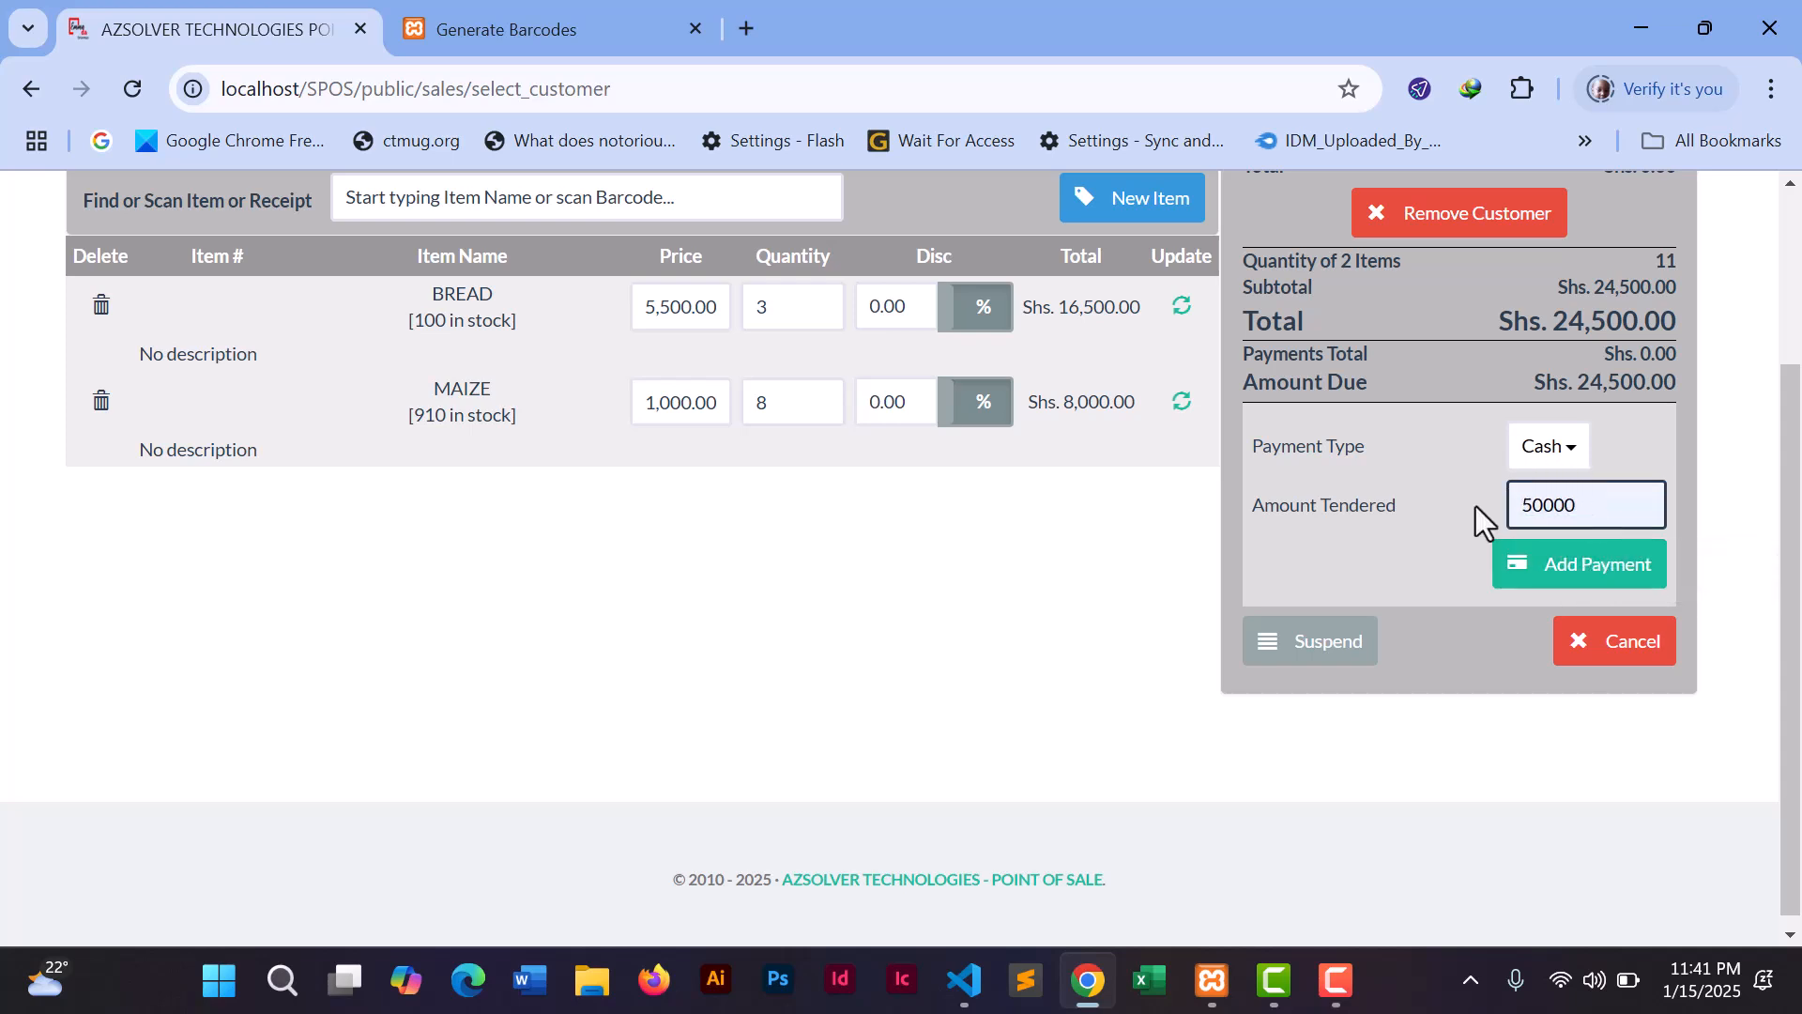
click(1580, 577)
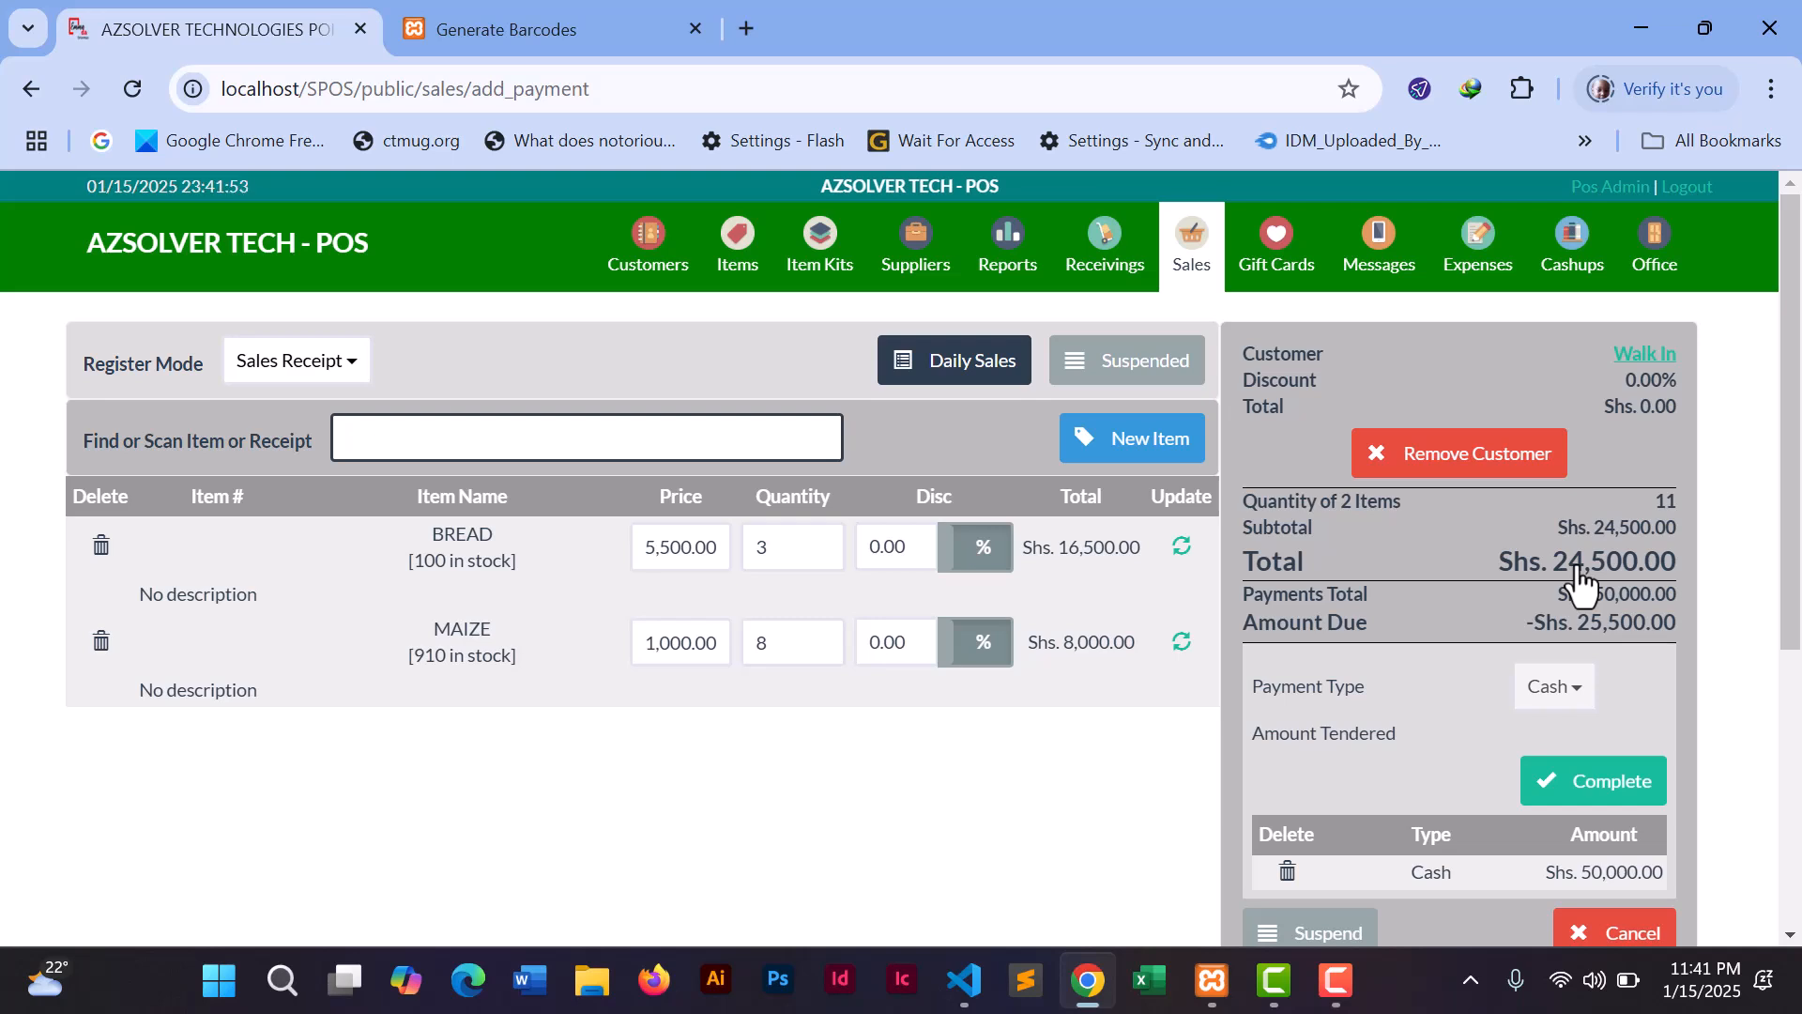
- Complete sale POS 4, review its receipt with Shs. 25,500.00 change, and start a new sale
drag(1786, 503, 1768, 638)
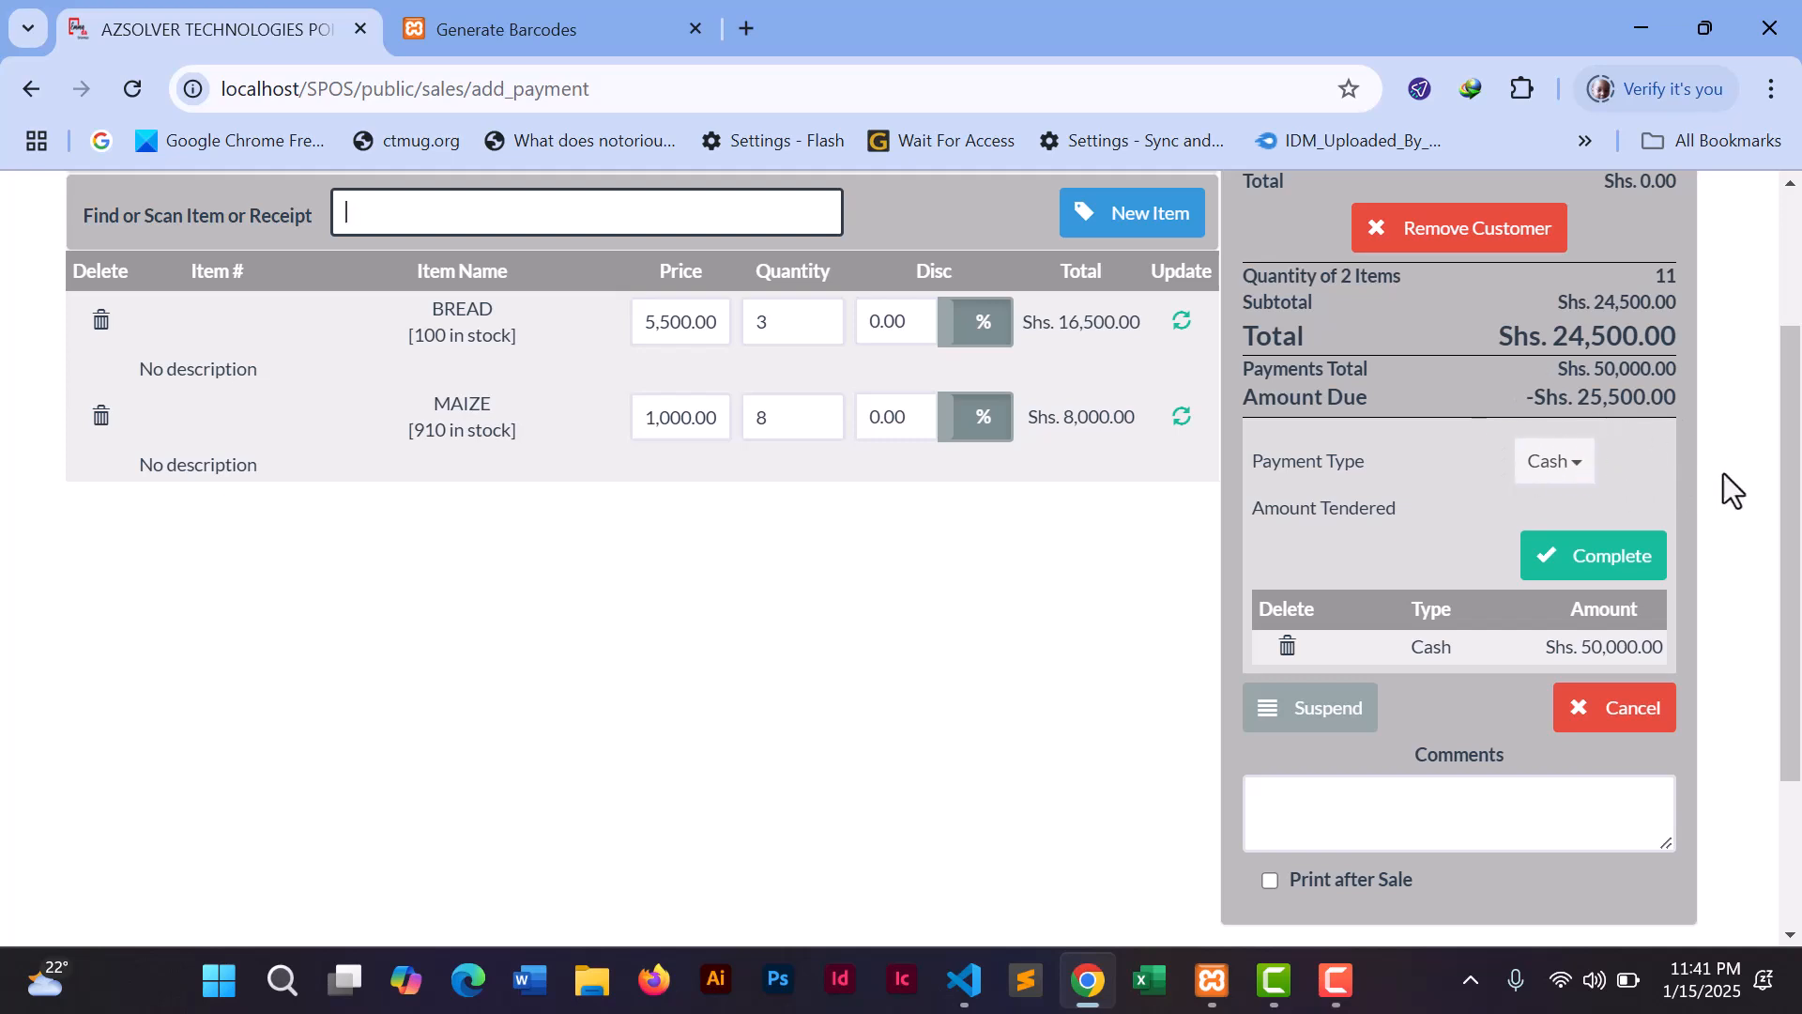
click(1588, 570)
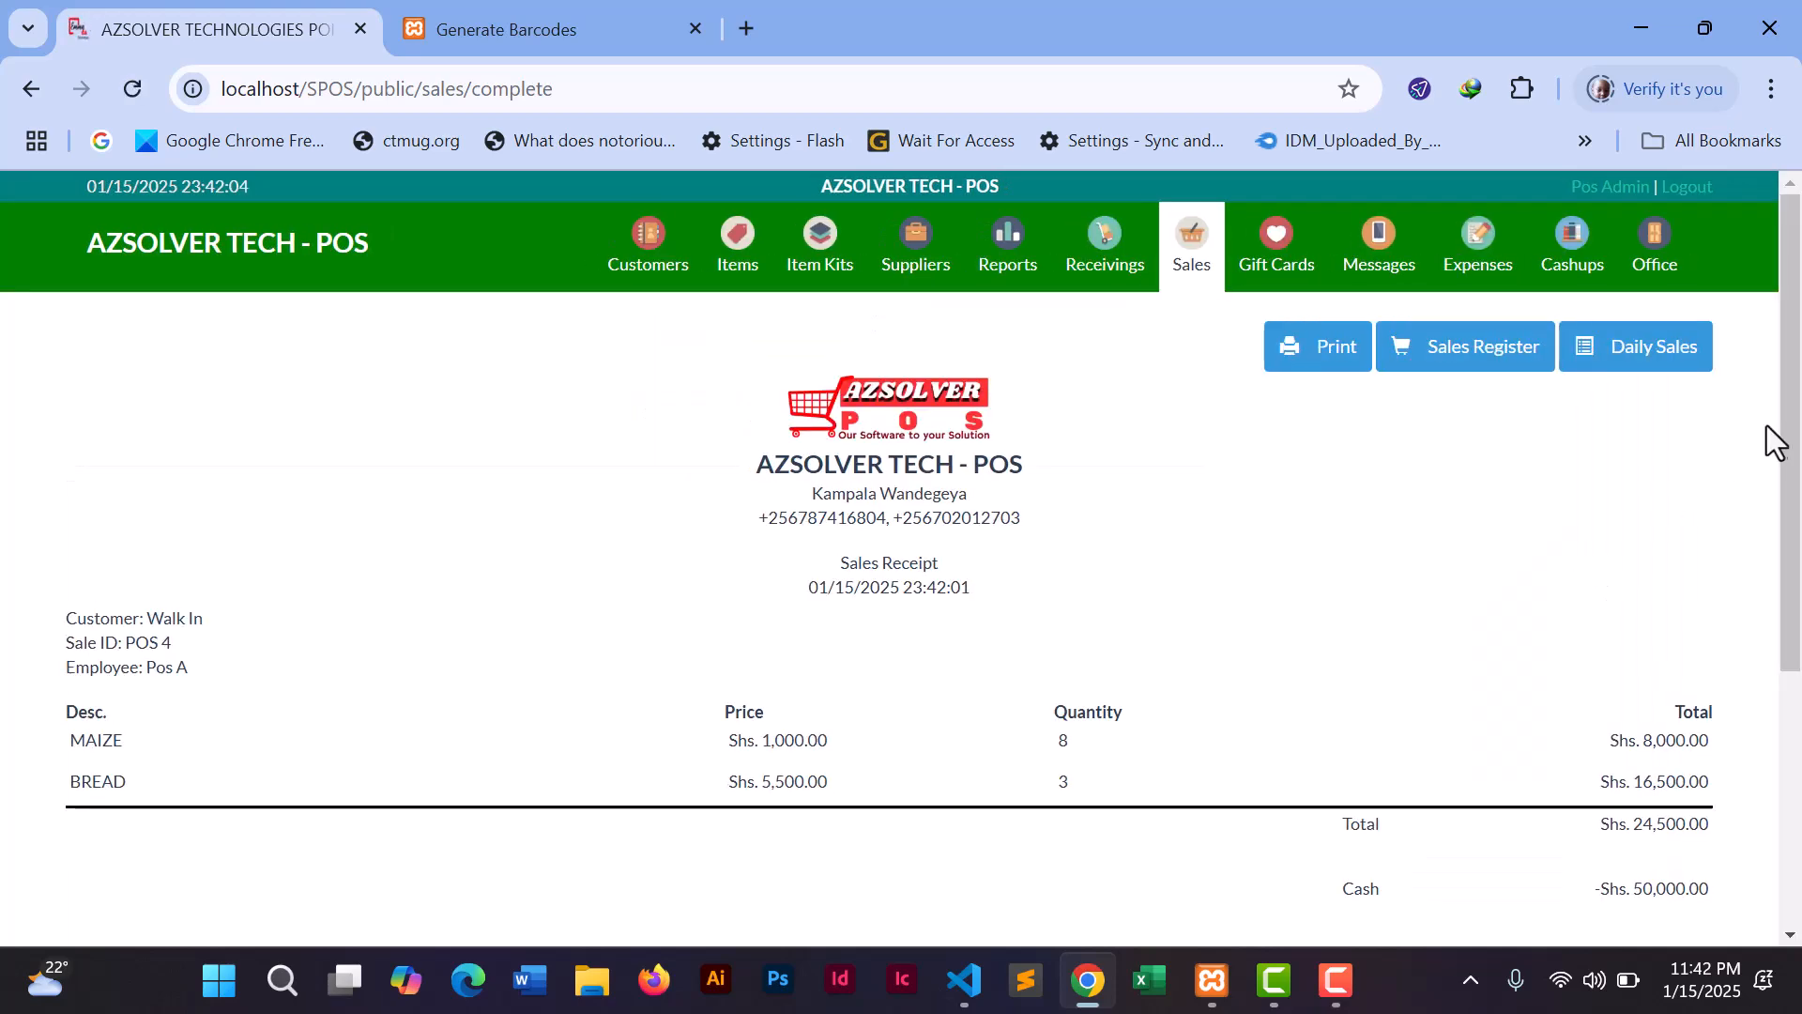
mouse_move(1793, 430)
mouse_down()
mouse_move(1793, 604)
mouse_move(1793, 463)
mouse_up()
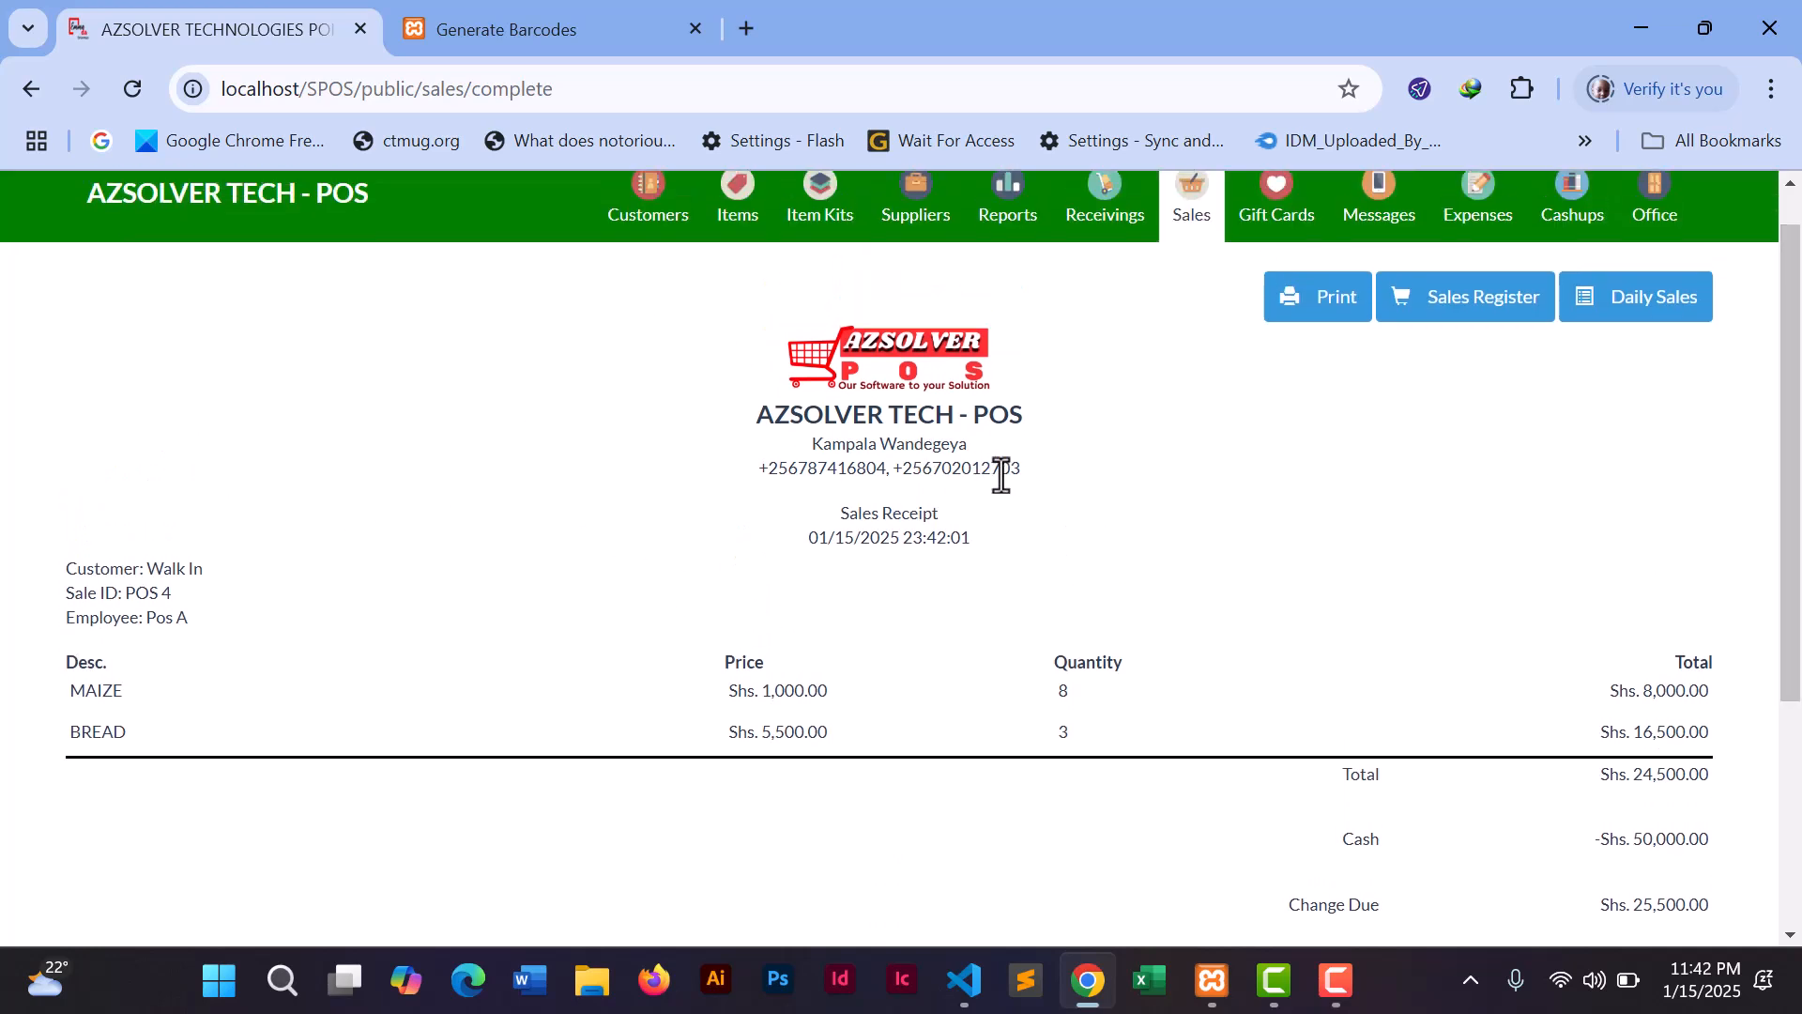
drag(1792, 498, 1769, 554)
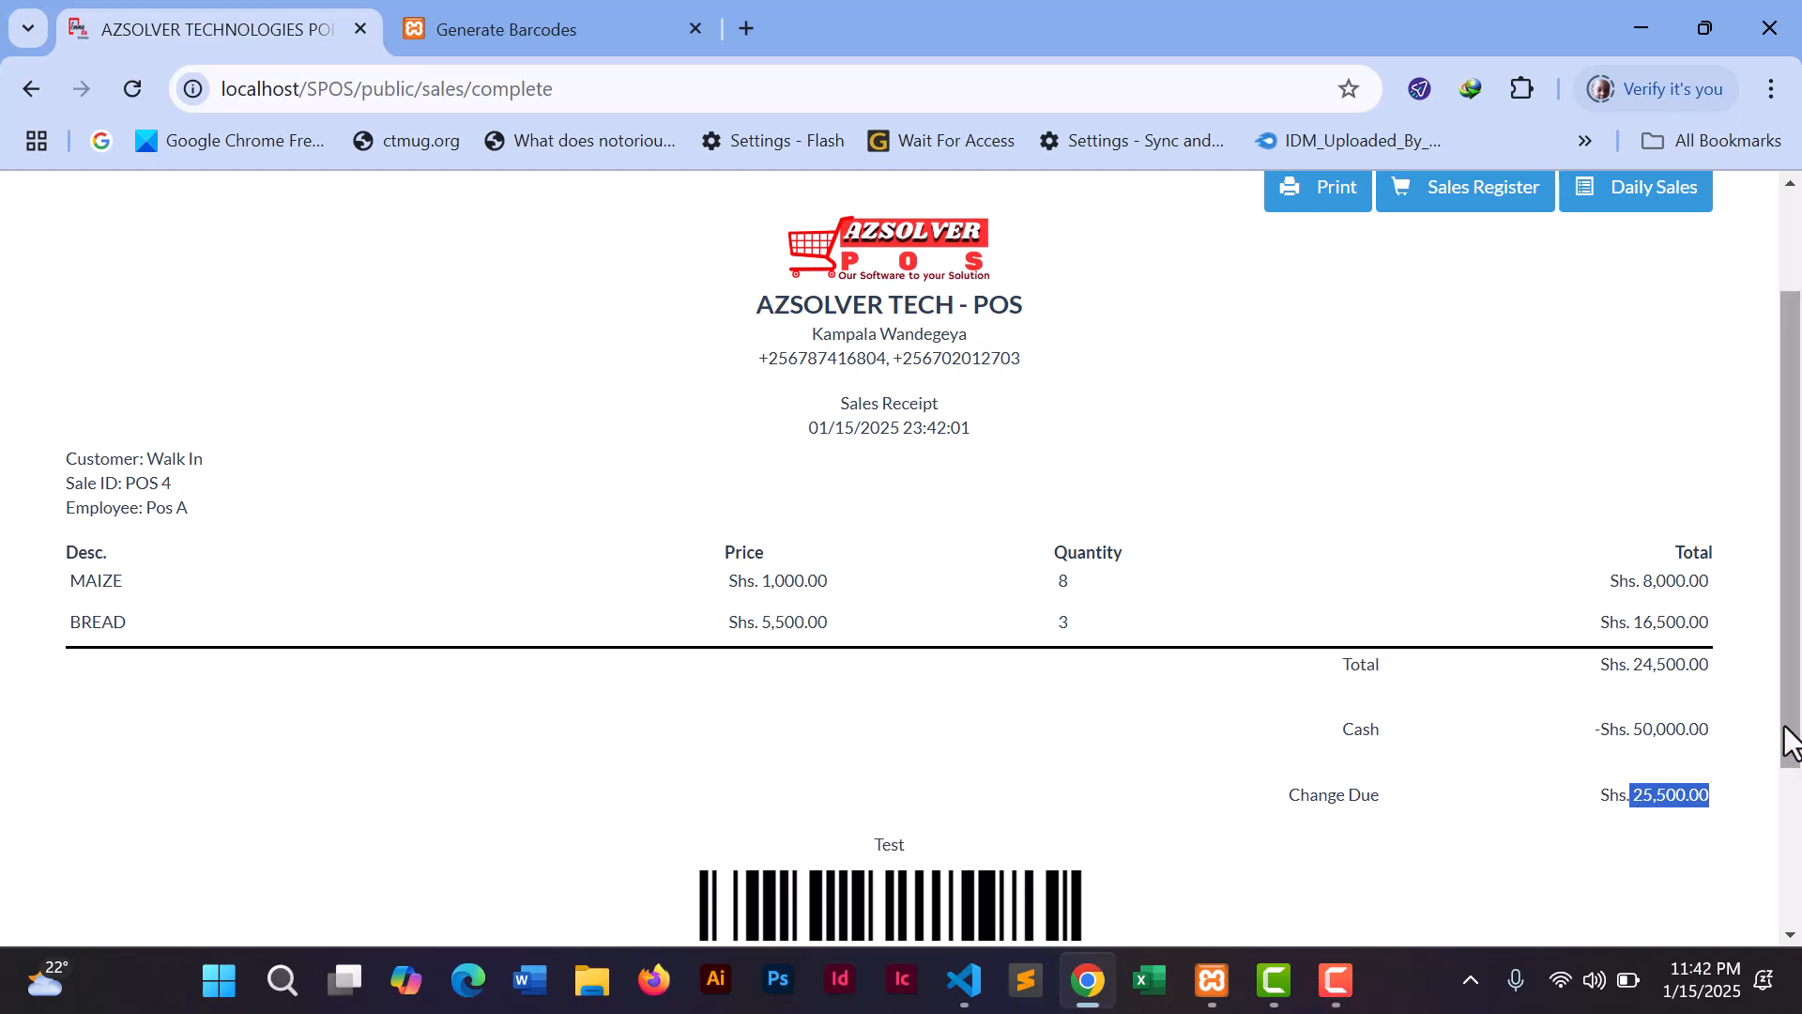
scroll(1790, 742, up, 2)
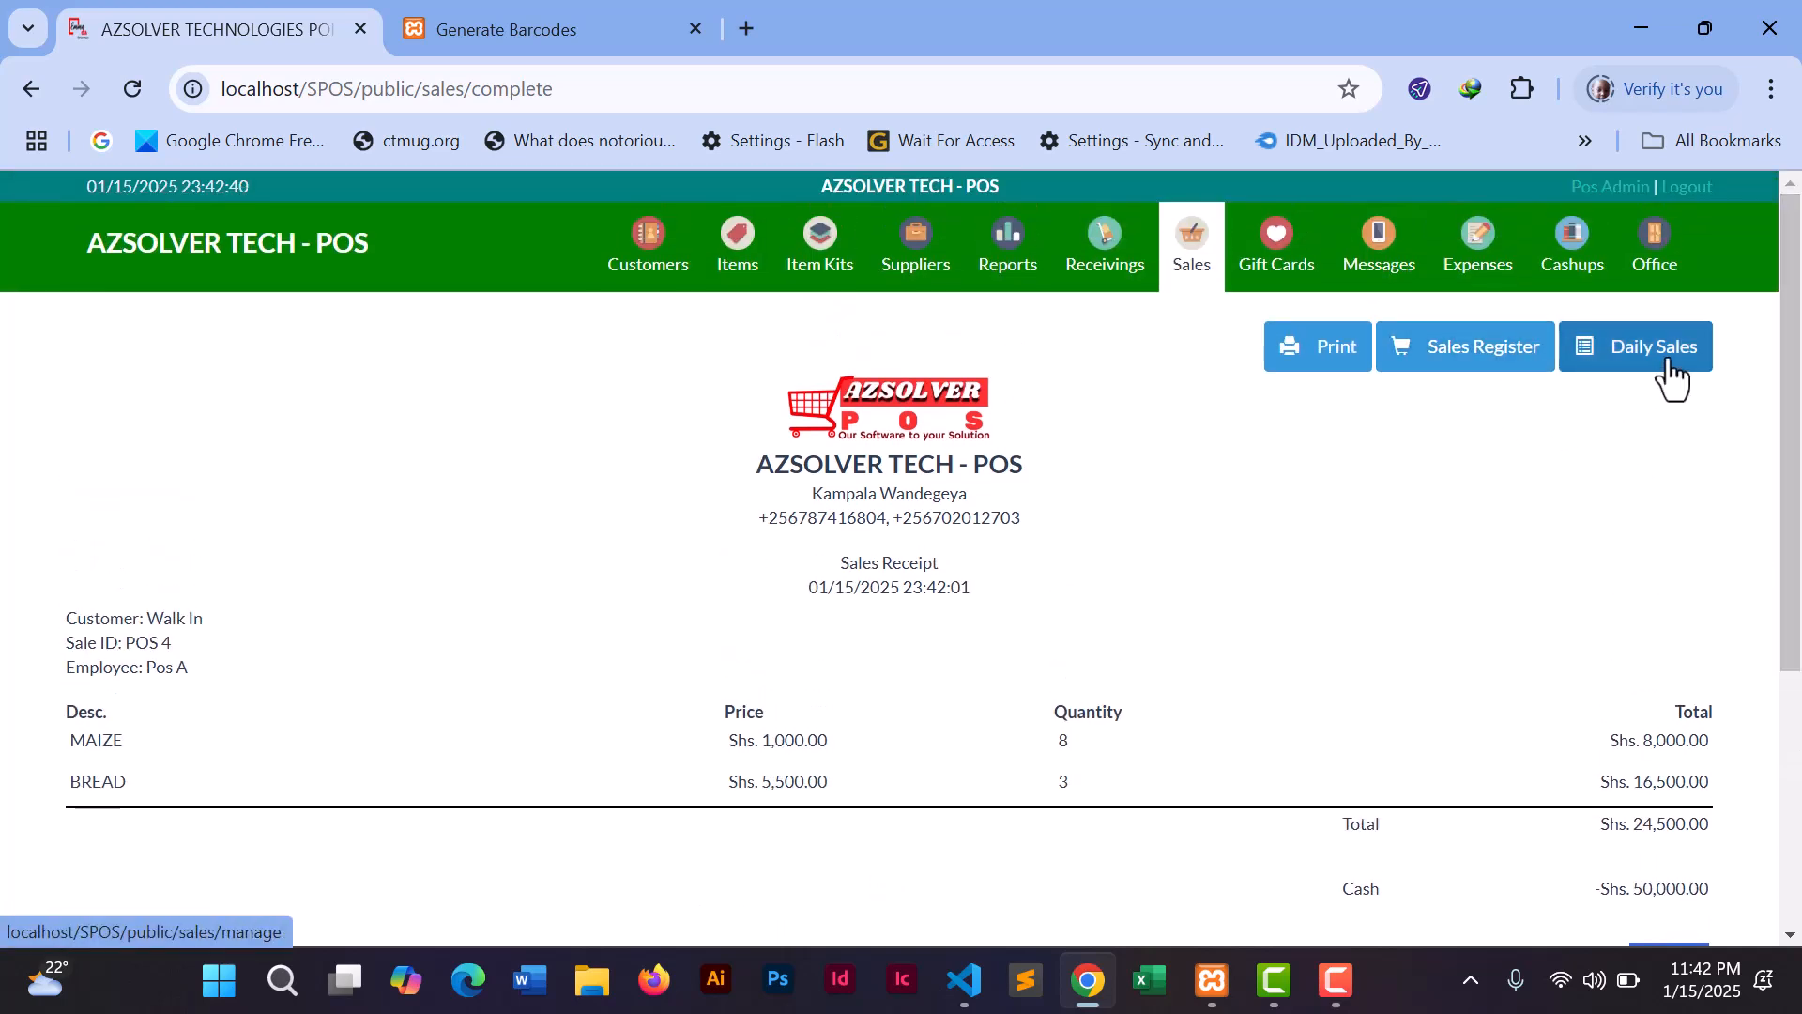
click(1492, 364)
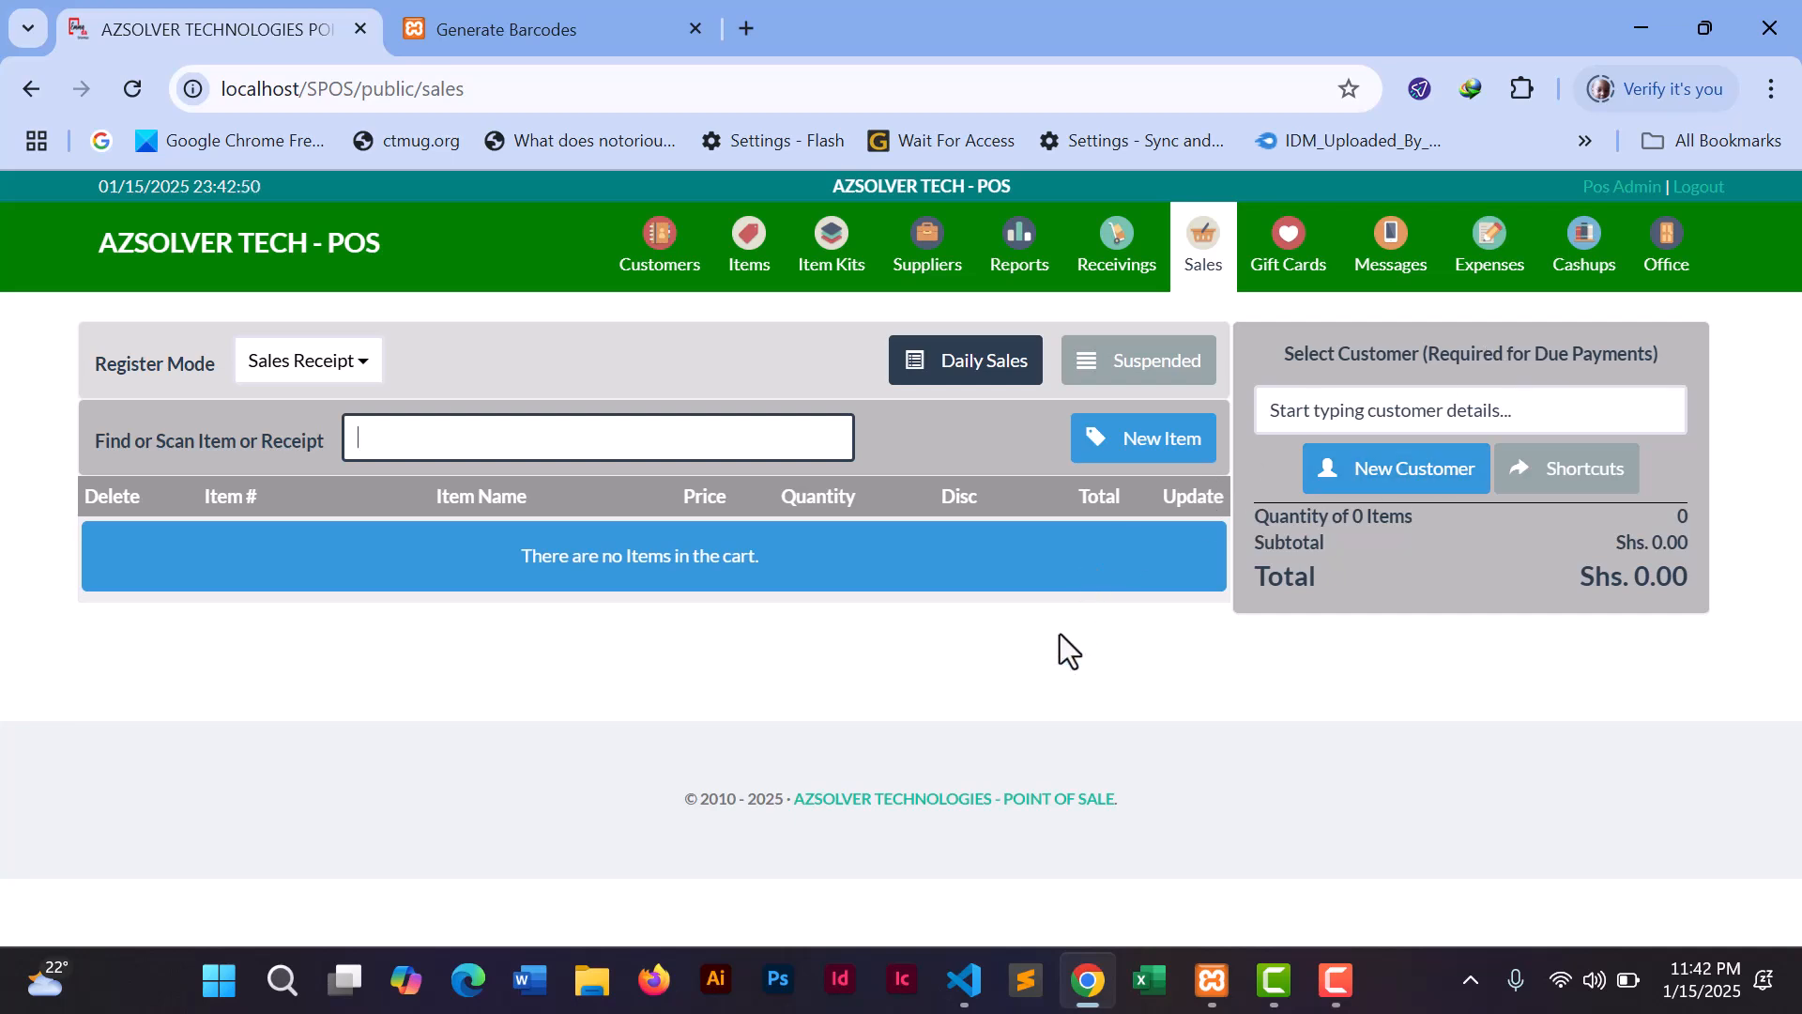
- Check the Items list (BREAD 97, MAIZE 902), then open the Receivings page in Receive mode
click(746, 253)
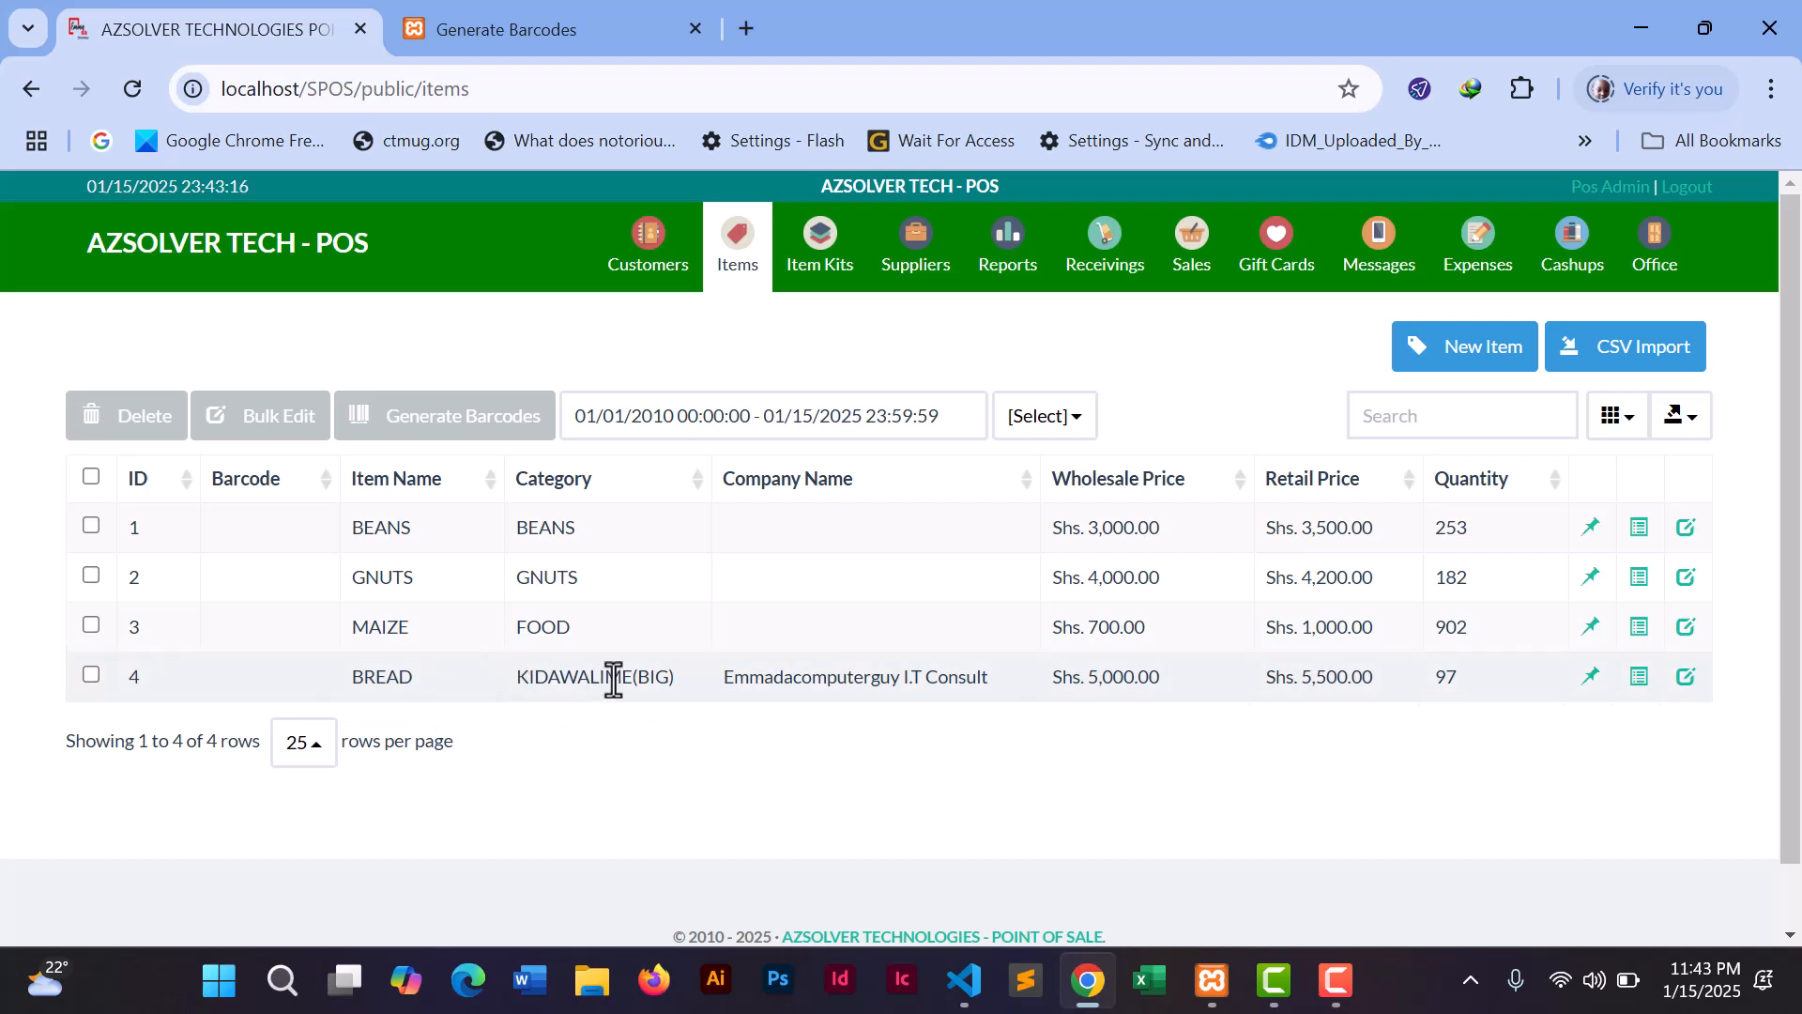
click(1107, 270)
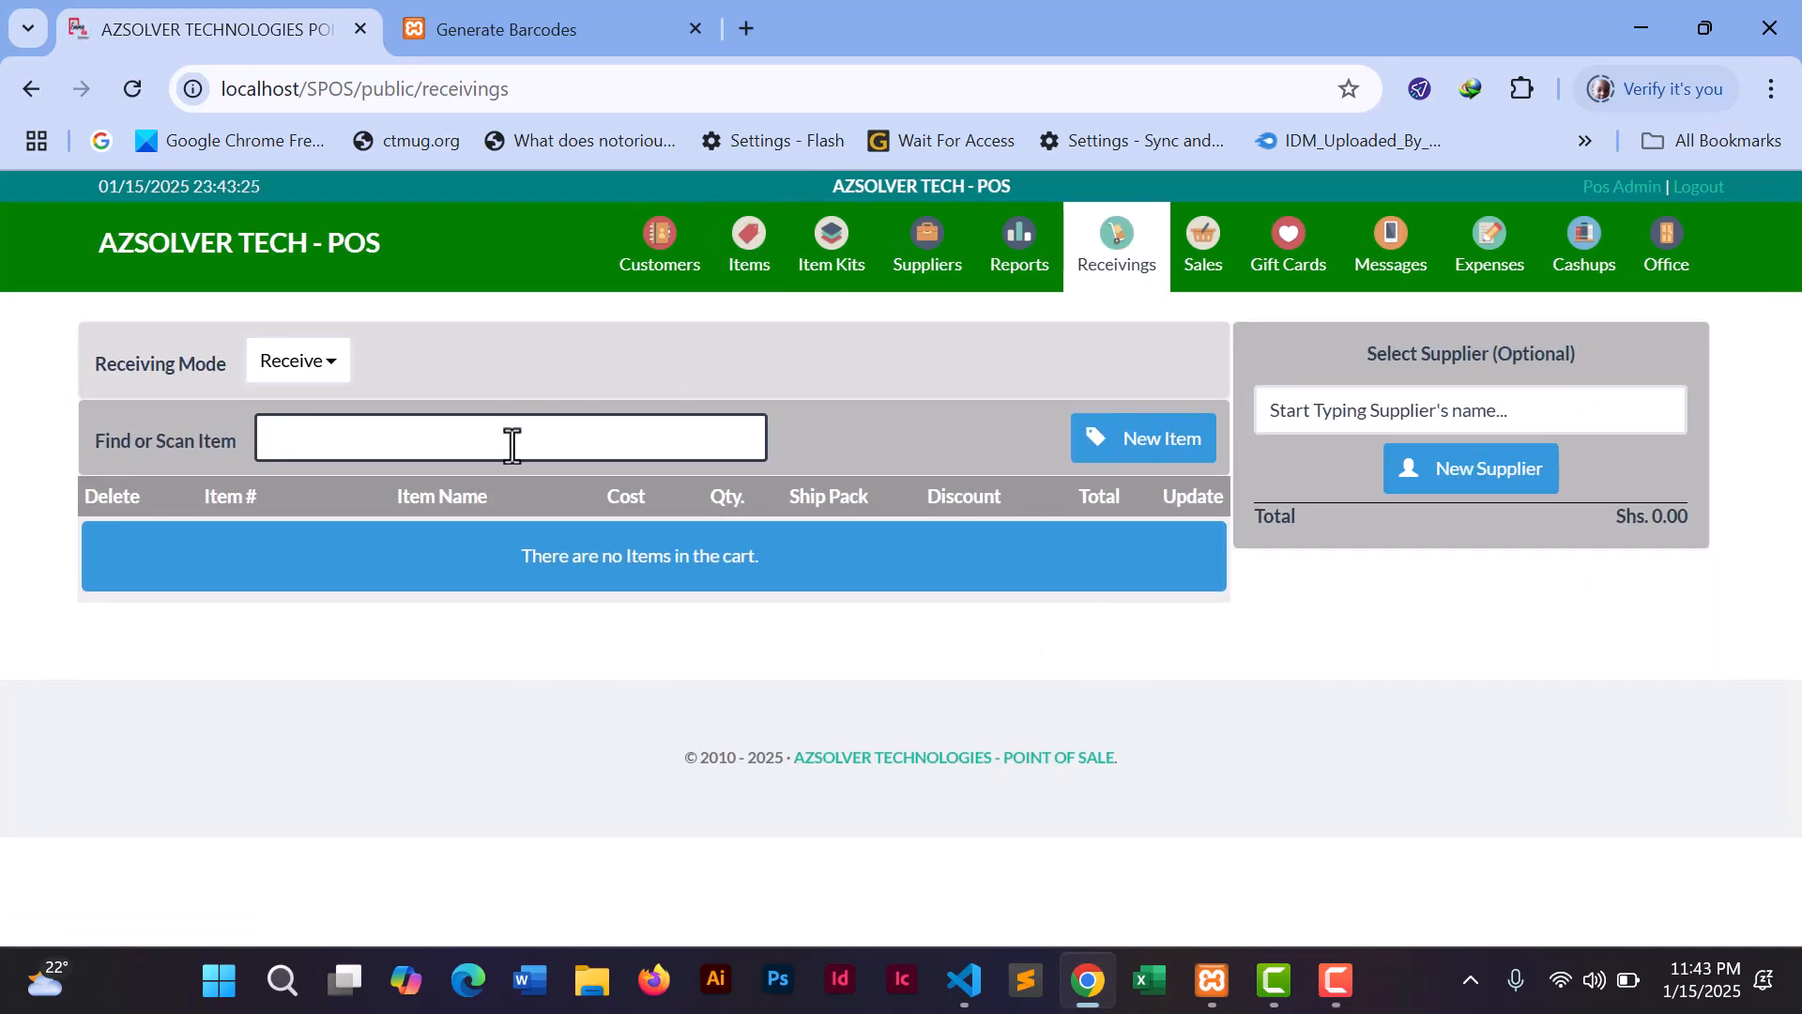
- Add item 4, BREAD, to the receiving cart with quantity 100
text(4)
key(Return)
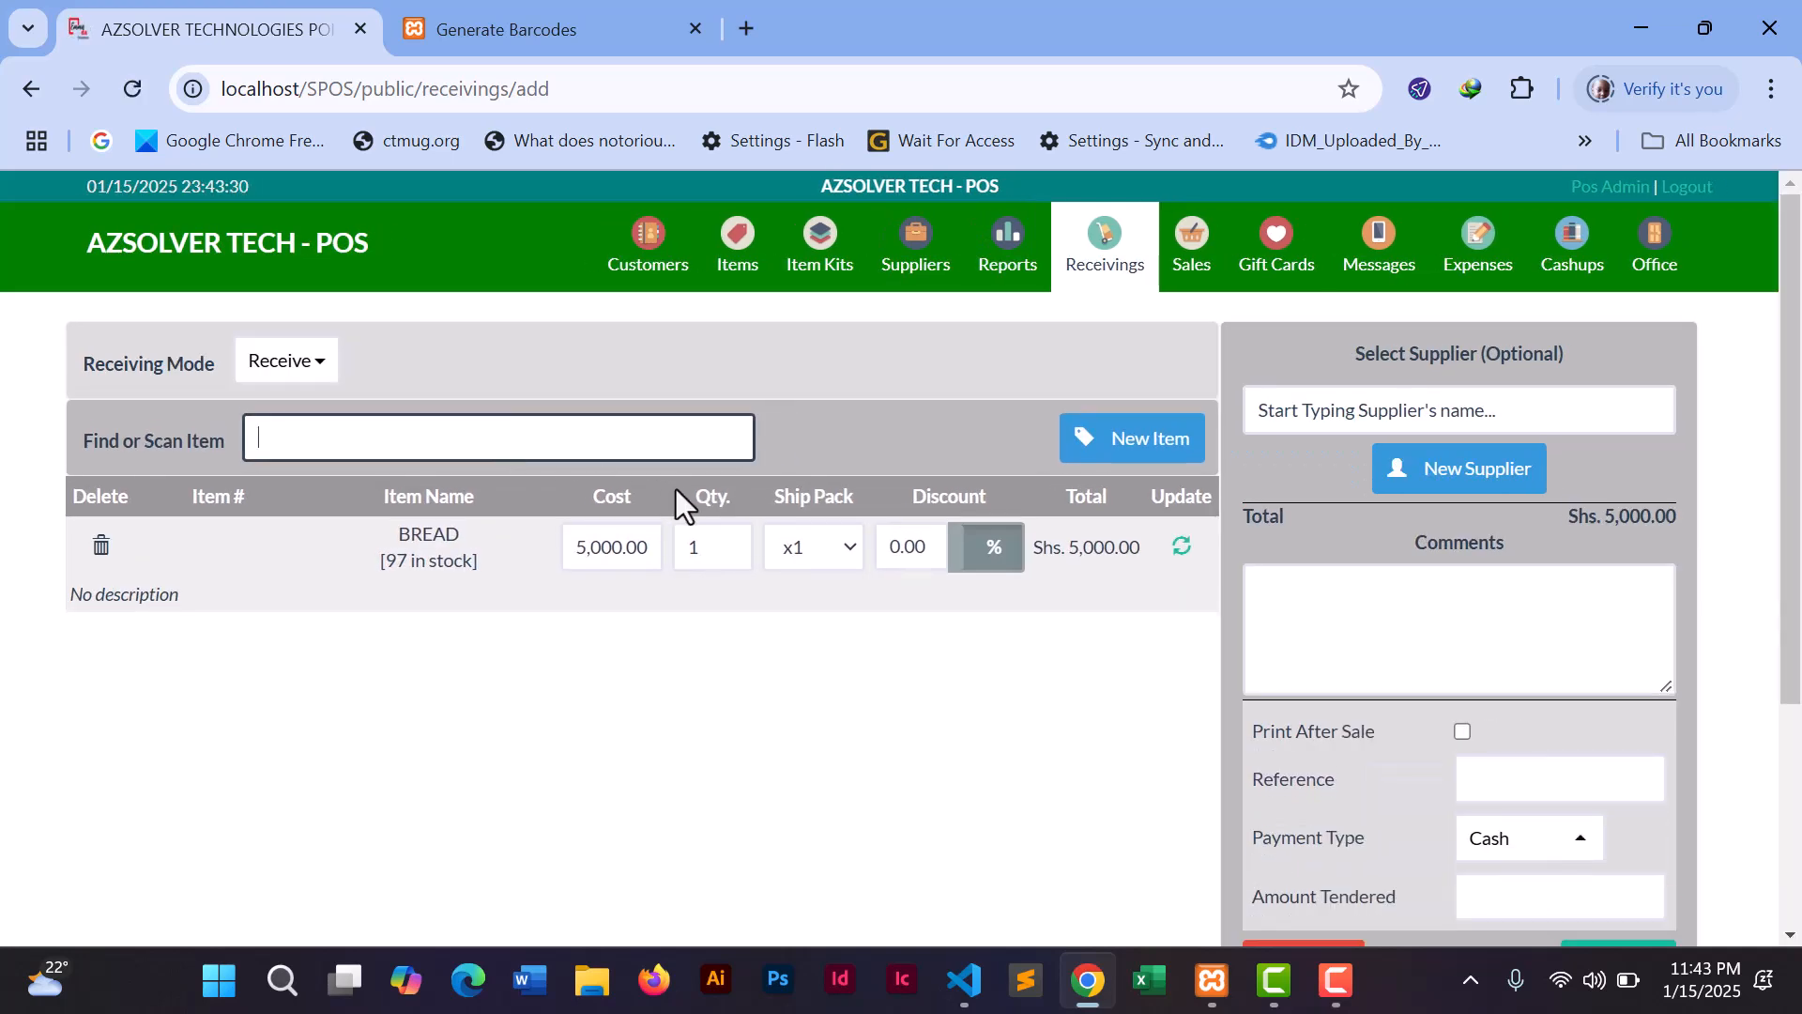
double_click(702, 547)
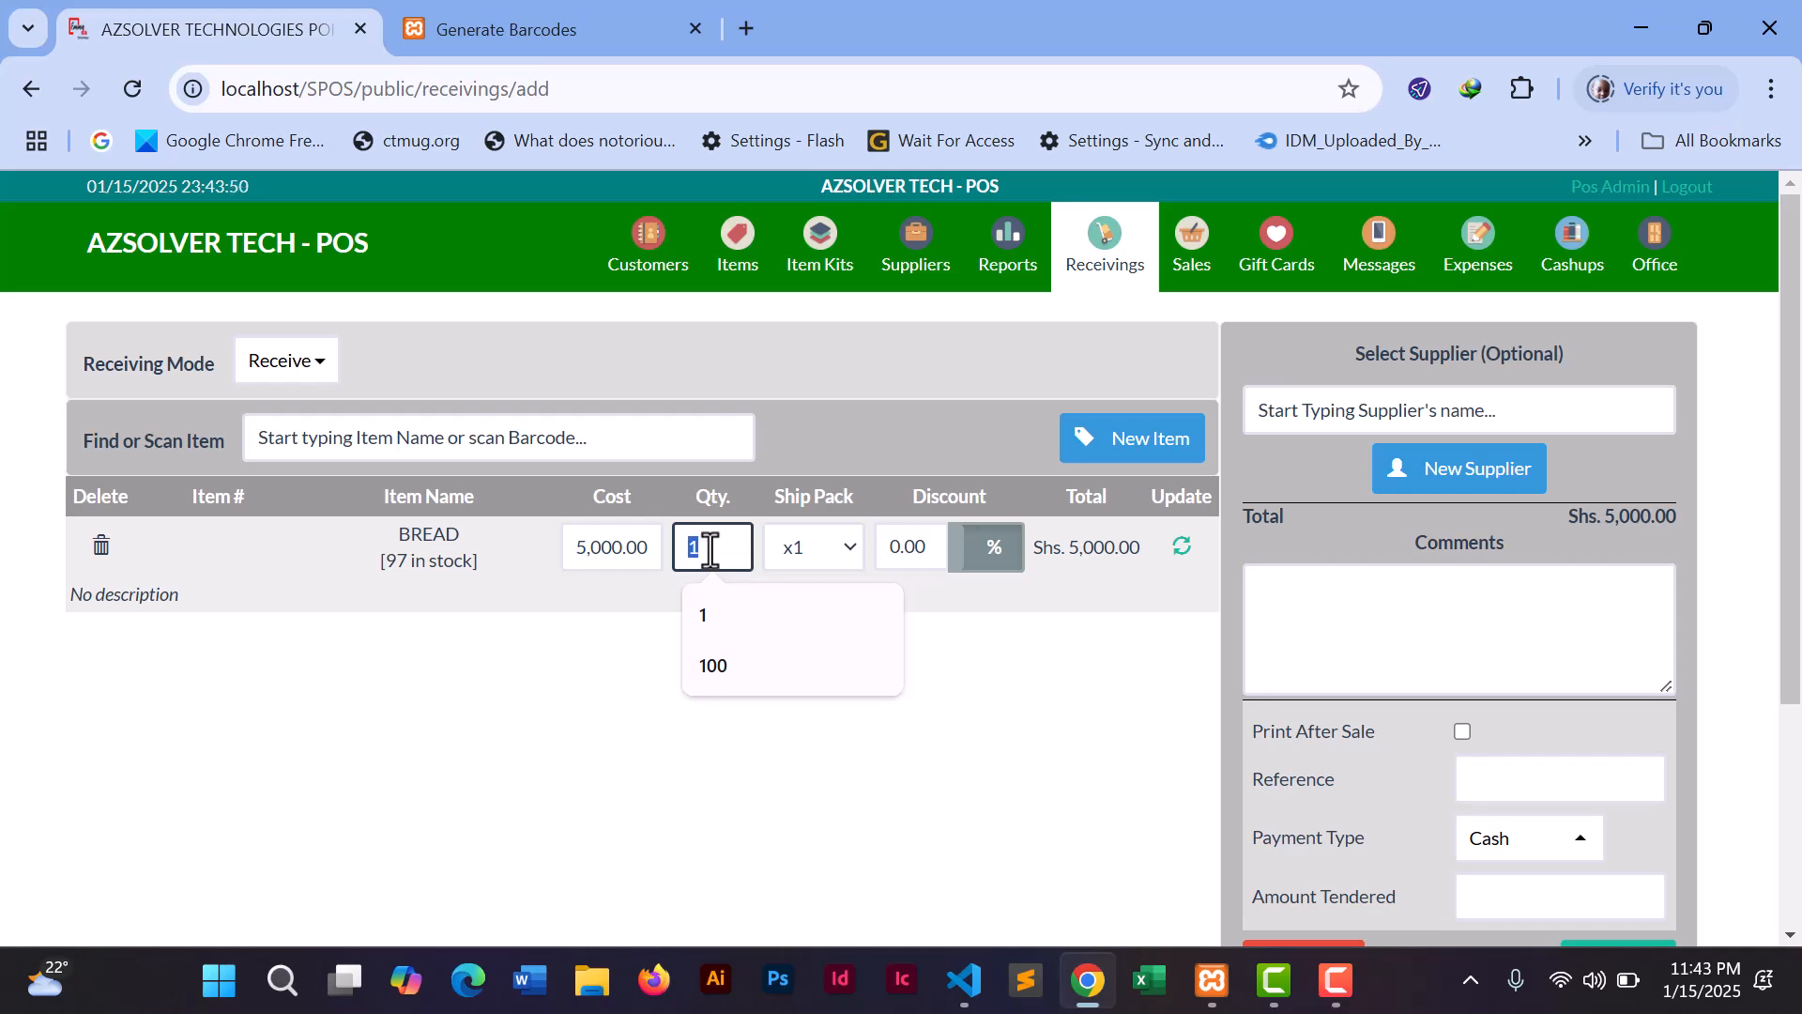
text(100)
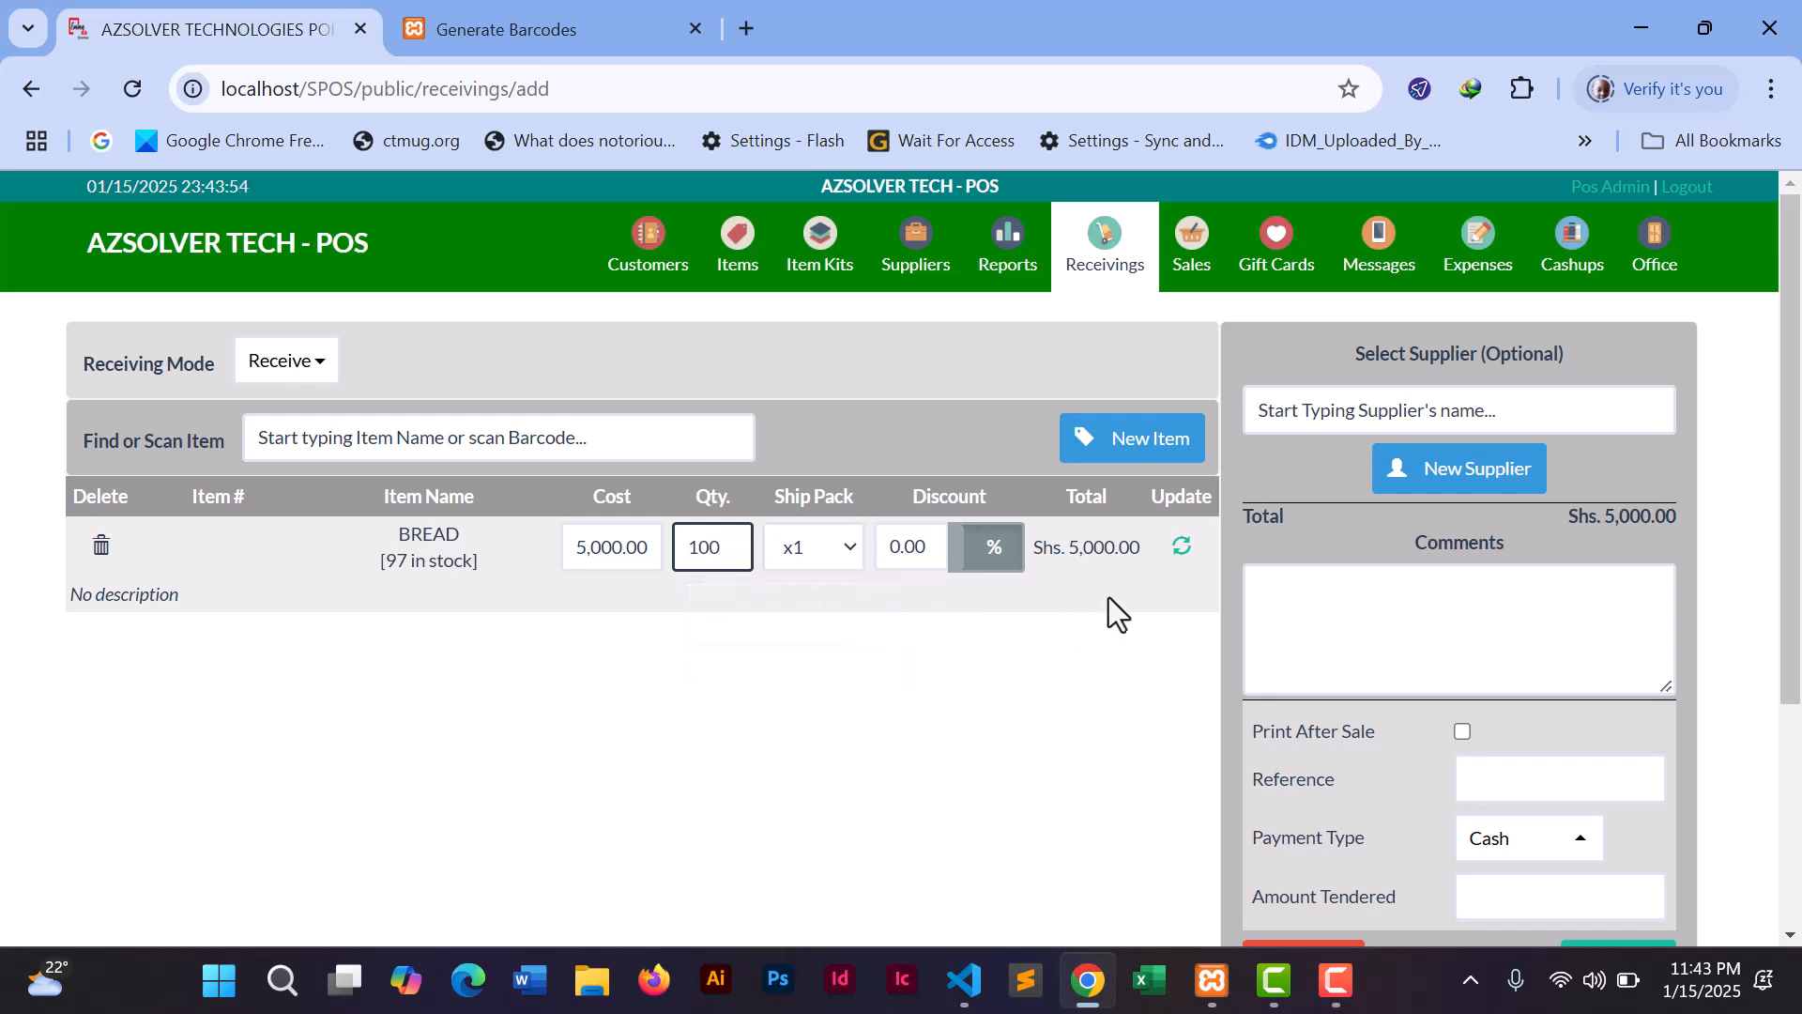
click(1181, 548)
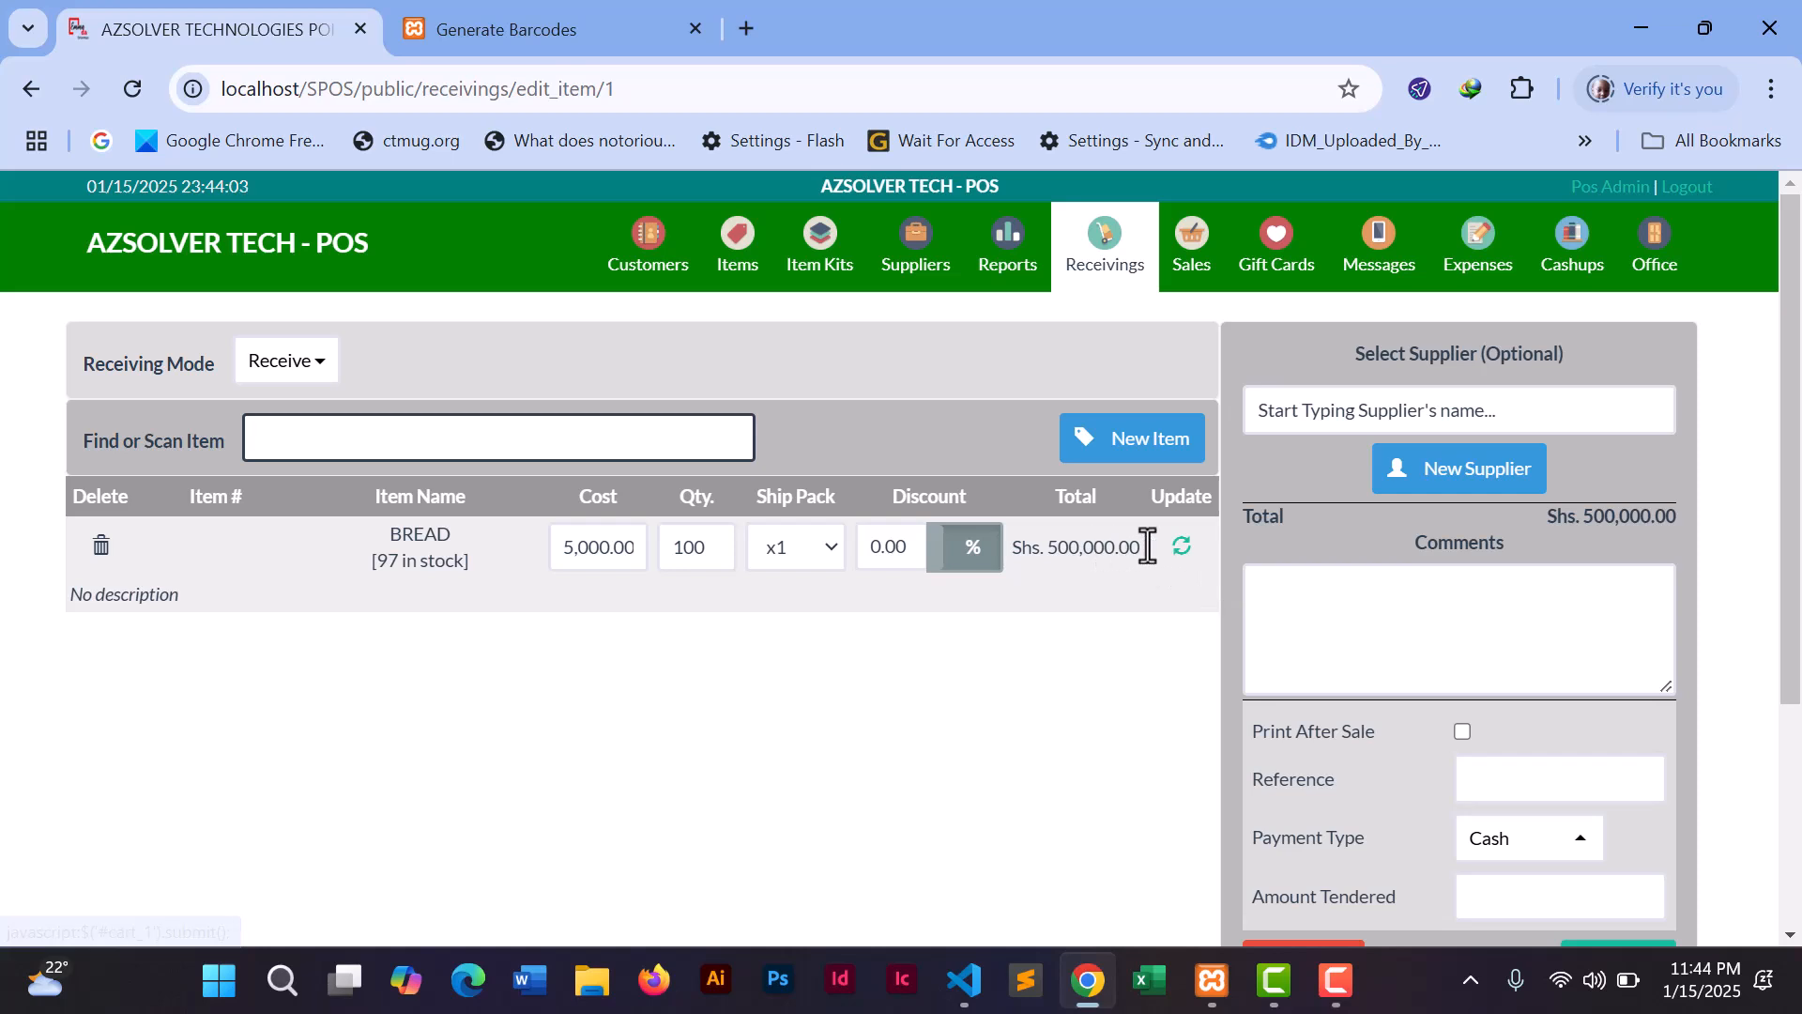
- Paste the amount tendered and finish cash receiving RECV 3 totalling Shs. 500,000.00
drag(1791, 474, 1793, 615)
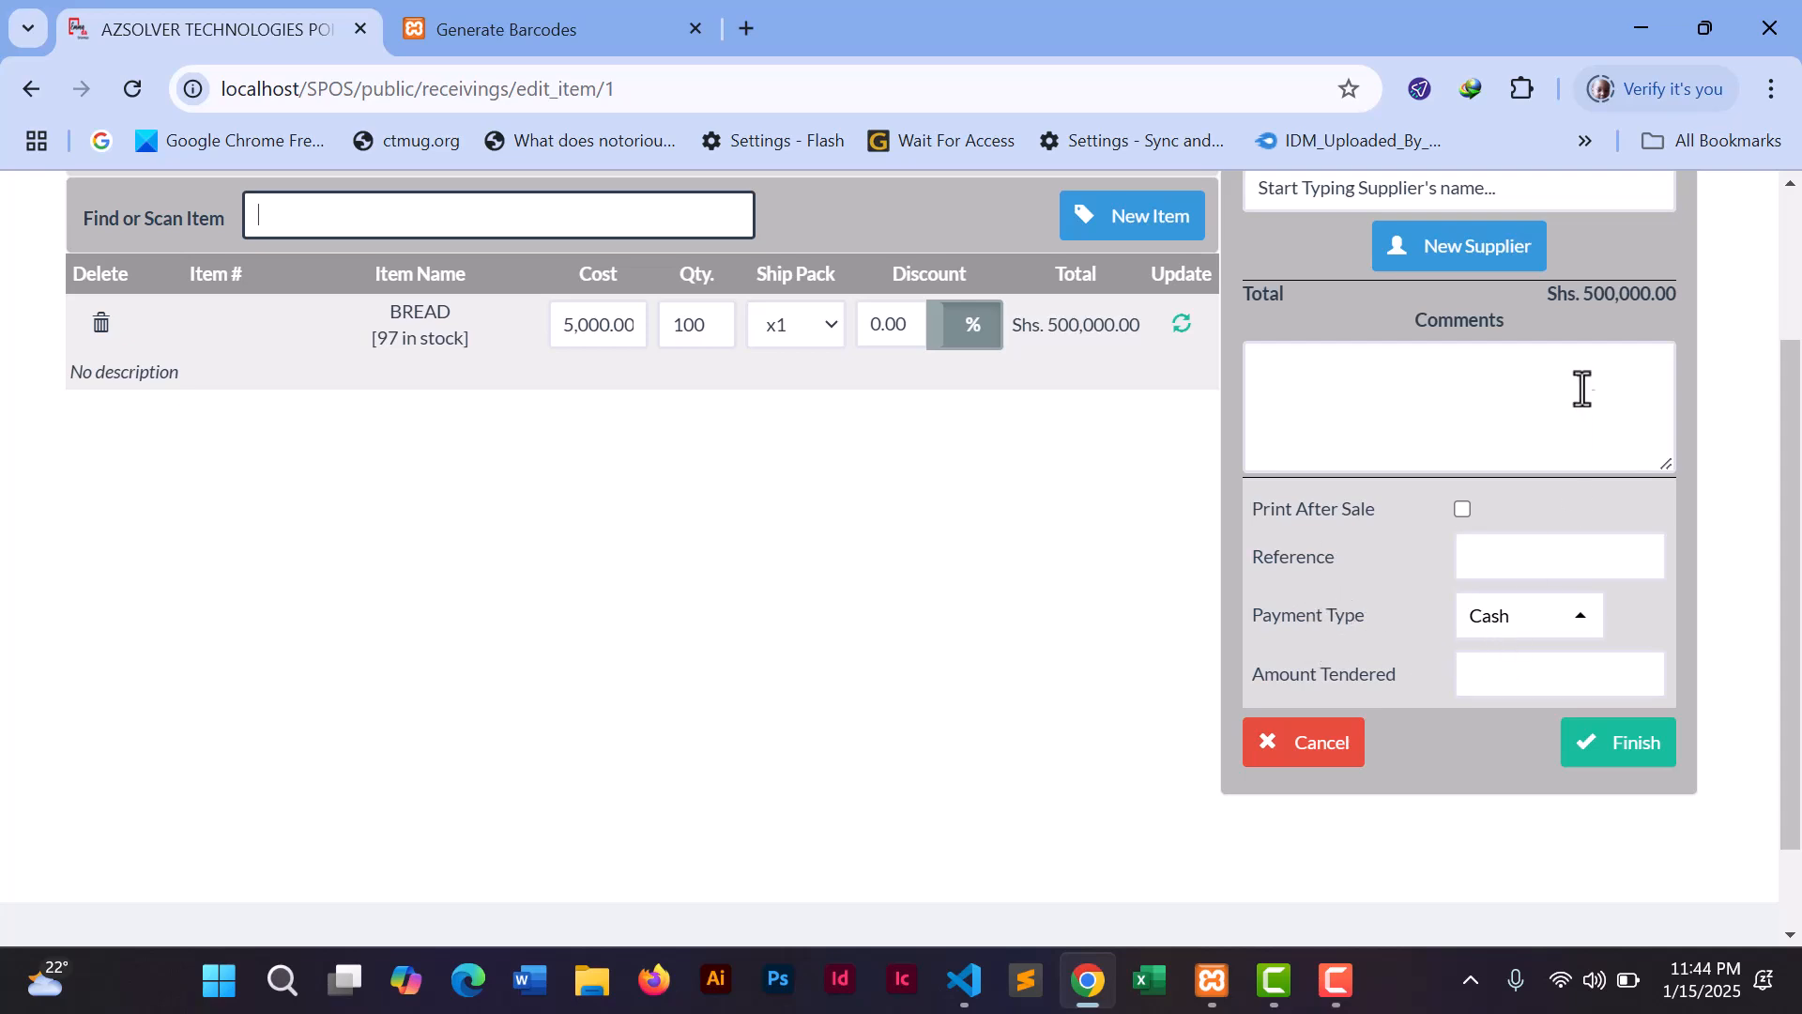
drag(1583, 294, 1653, 294)
key(ctrl+c)
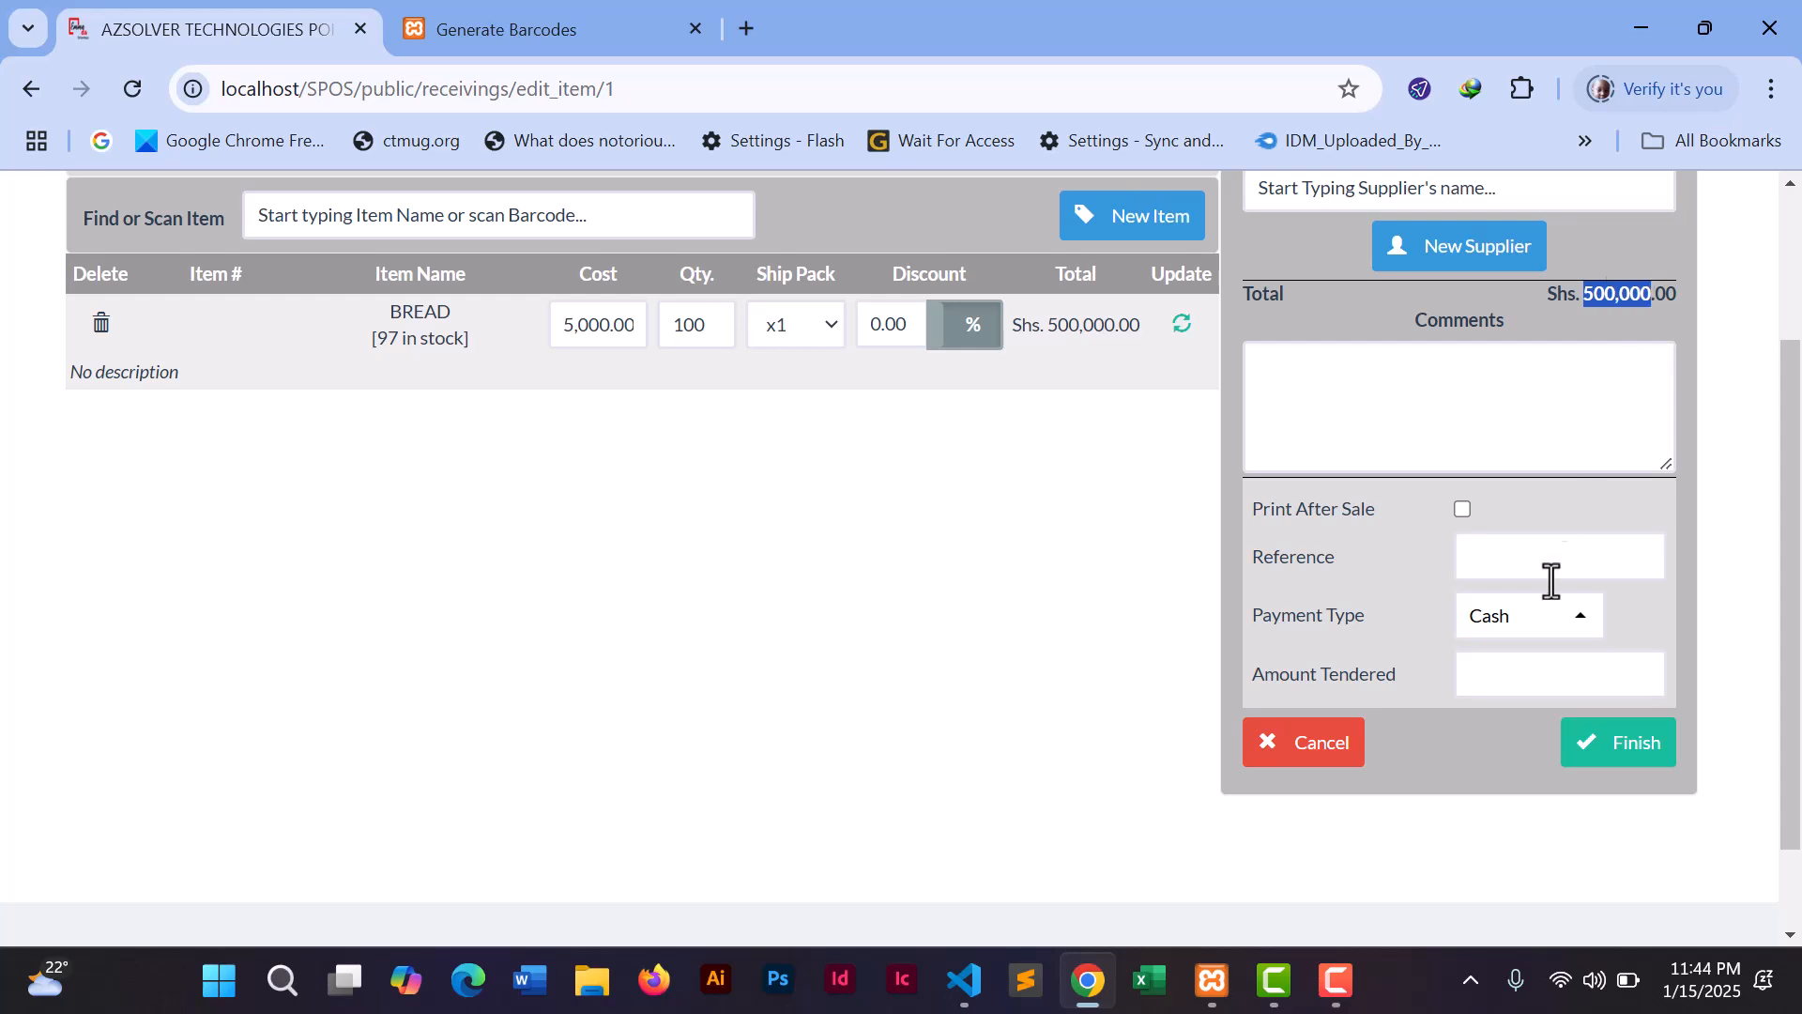
click(1515, 668)
key(ctrl+v)
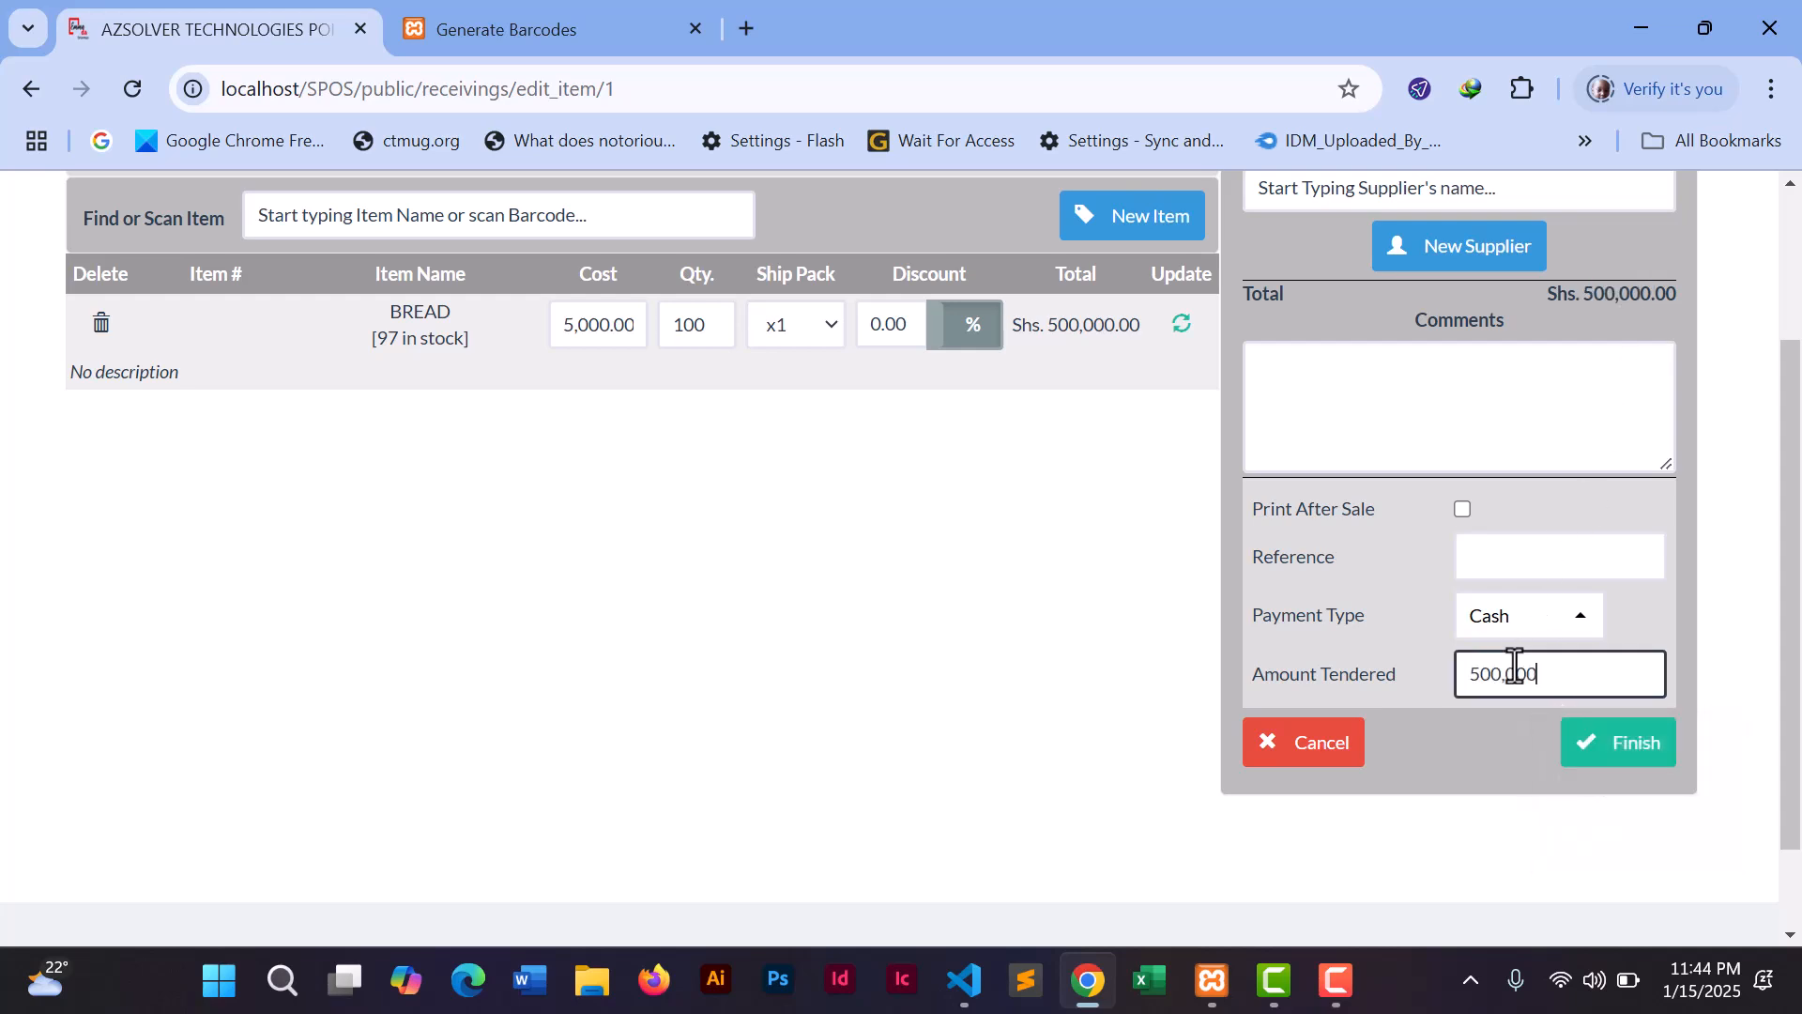
click(1614, 751)
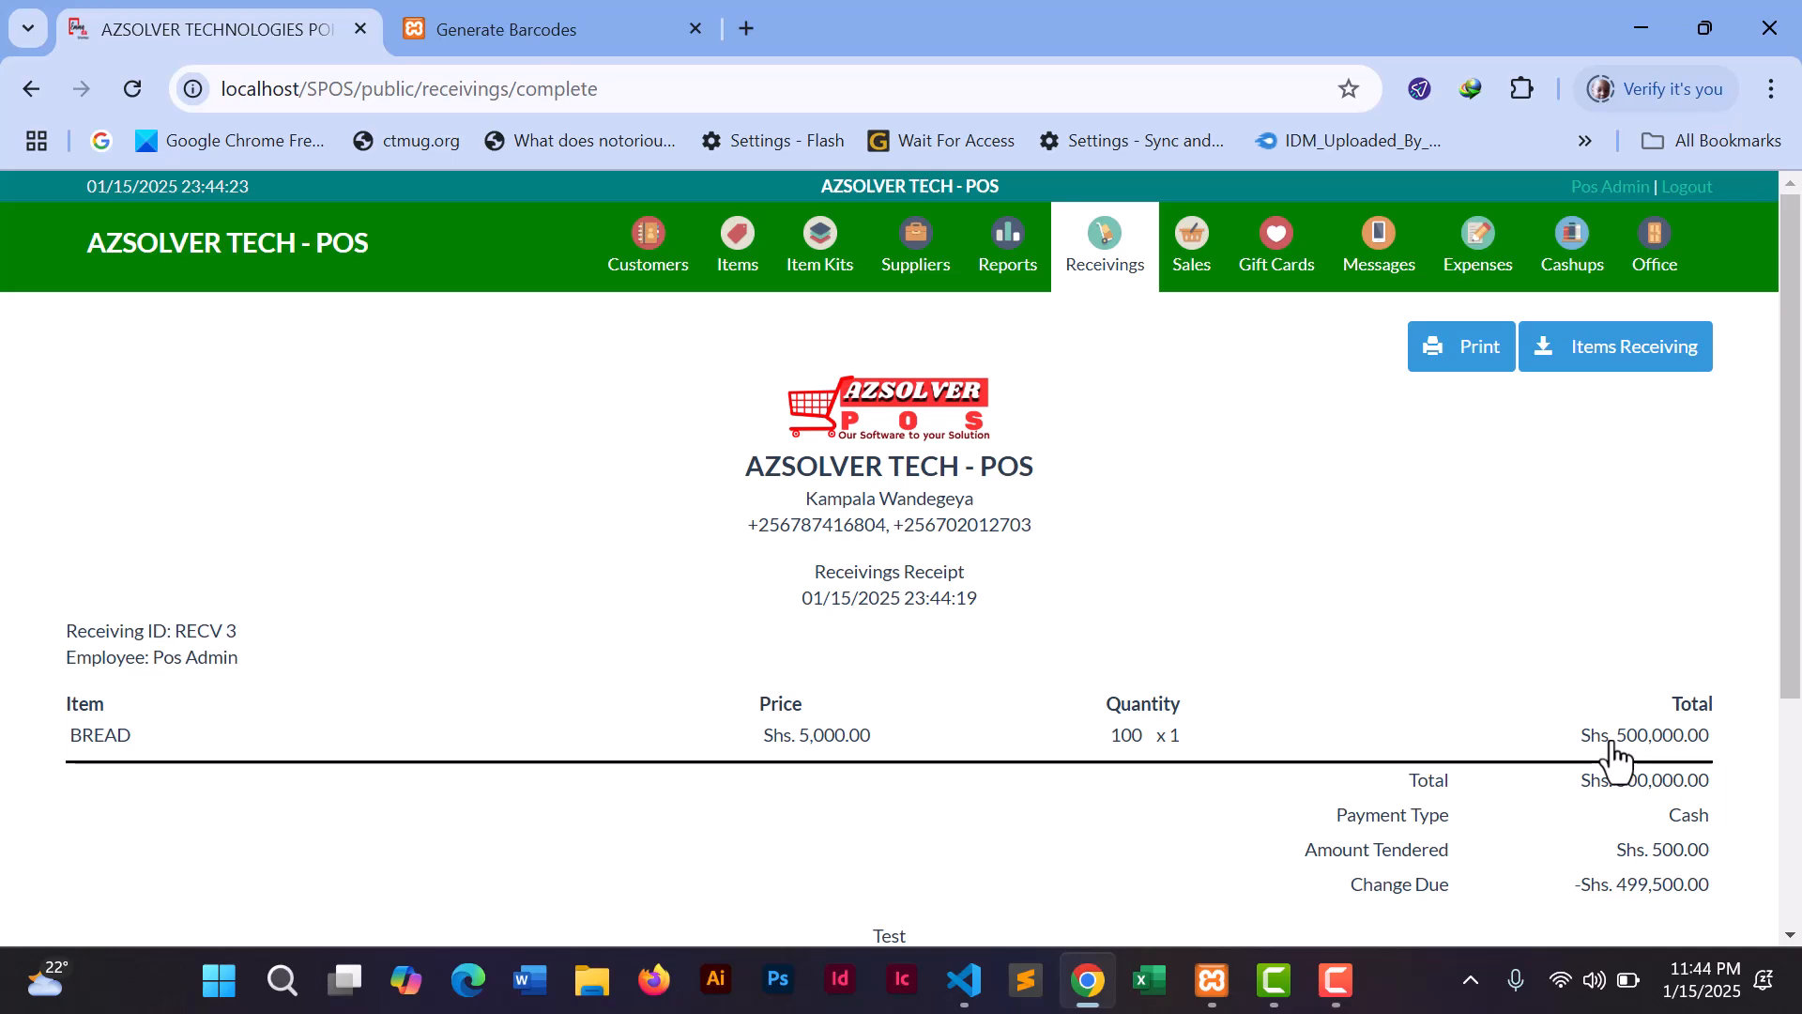
- Scroll through the RECV 3 receipt, then return to the Items list showing BREAD at 197
drag(1787, 567, 1787, 742)
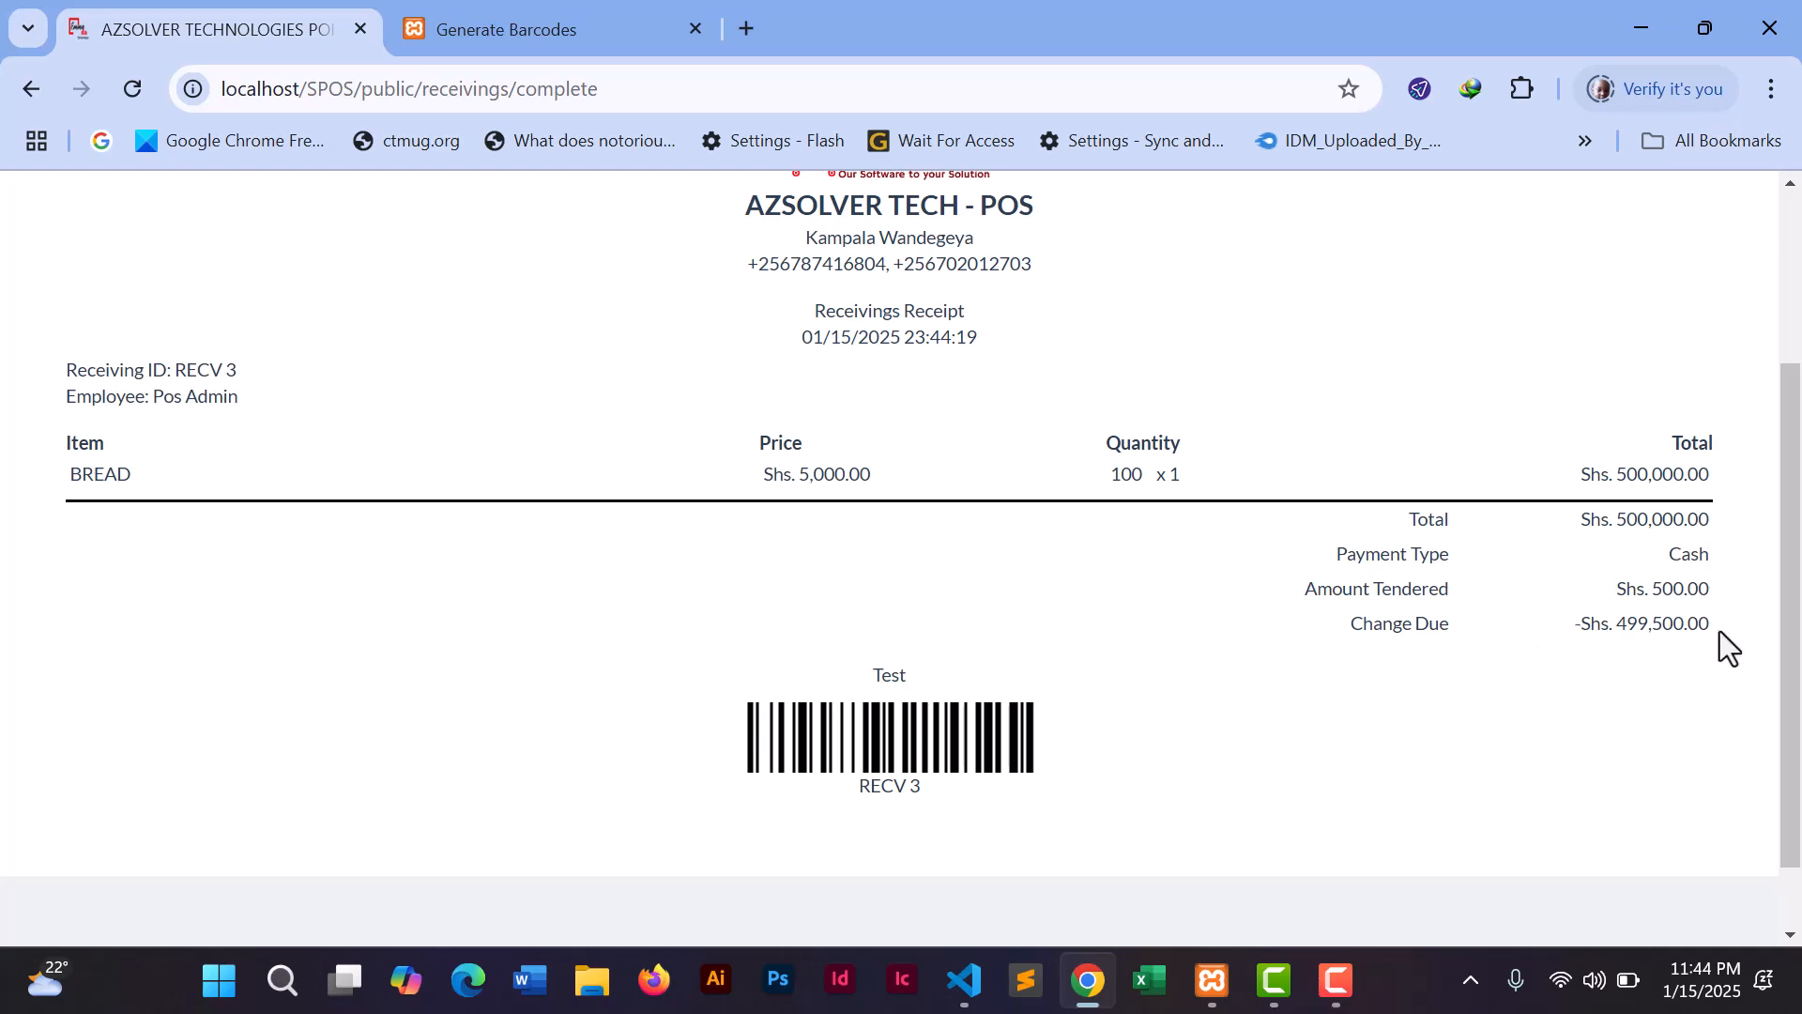
drag(1788, 703, 1796, 490)
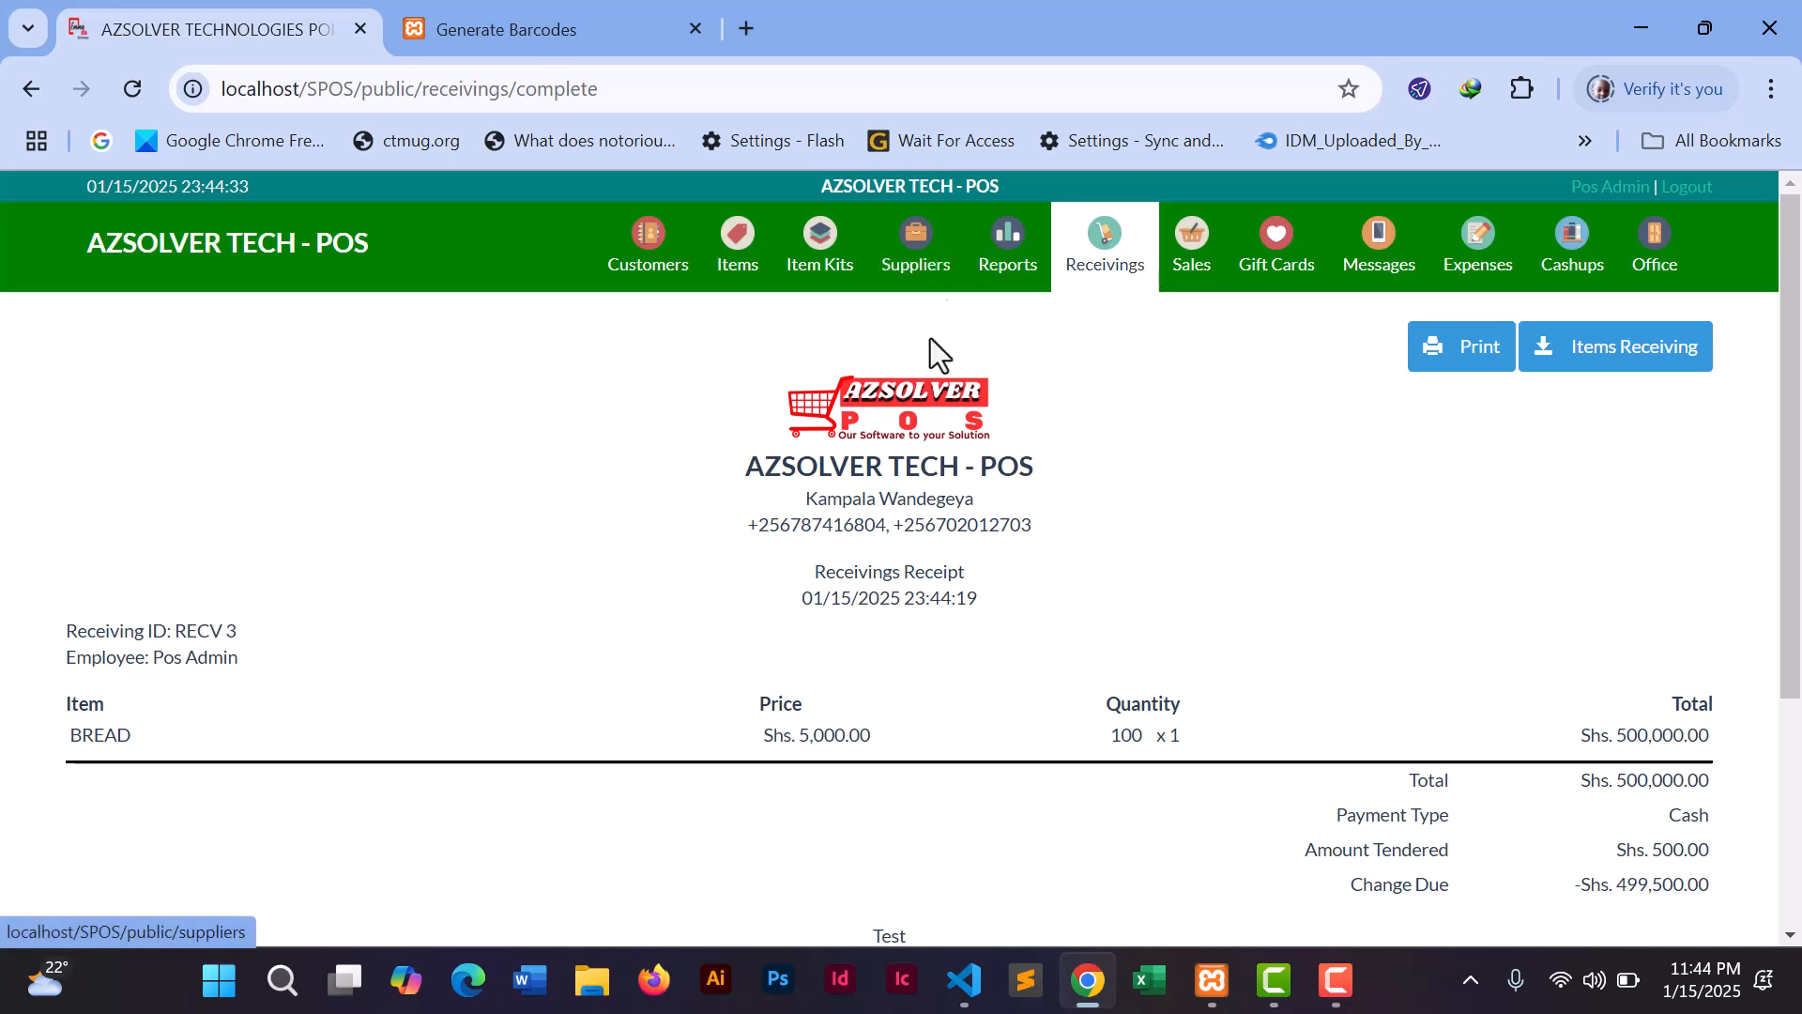
click(742, 264)
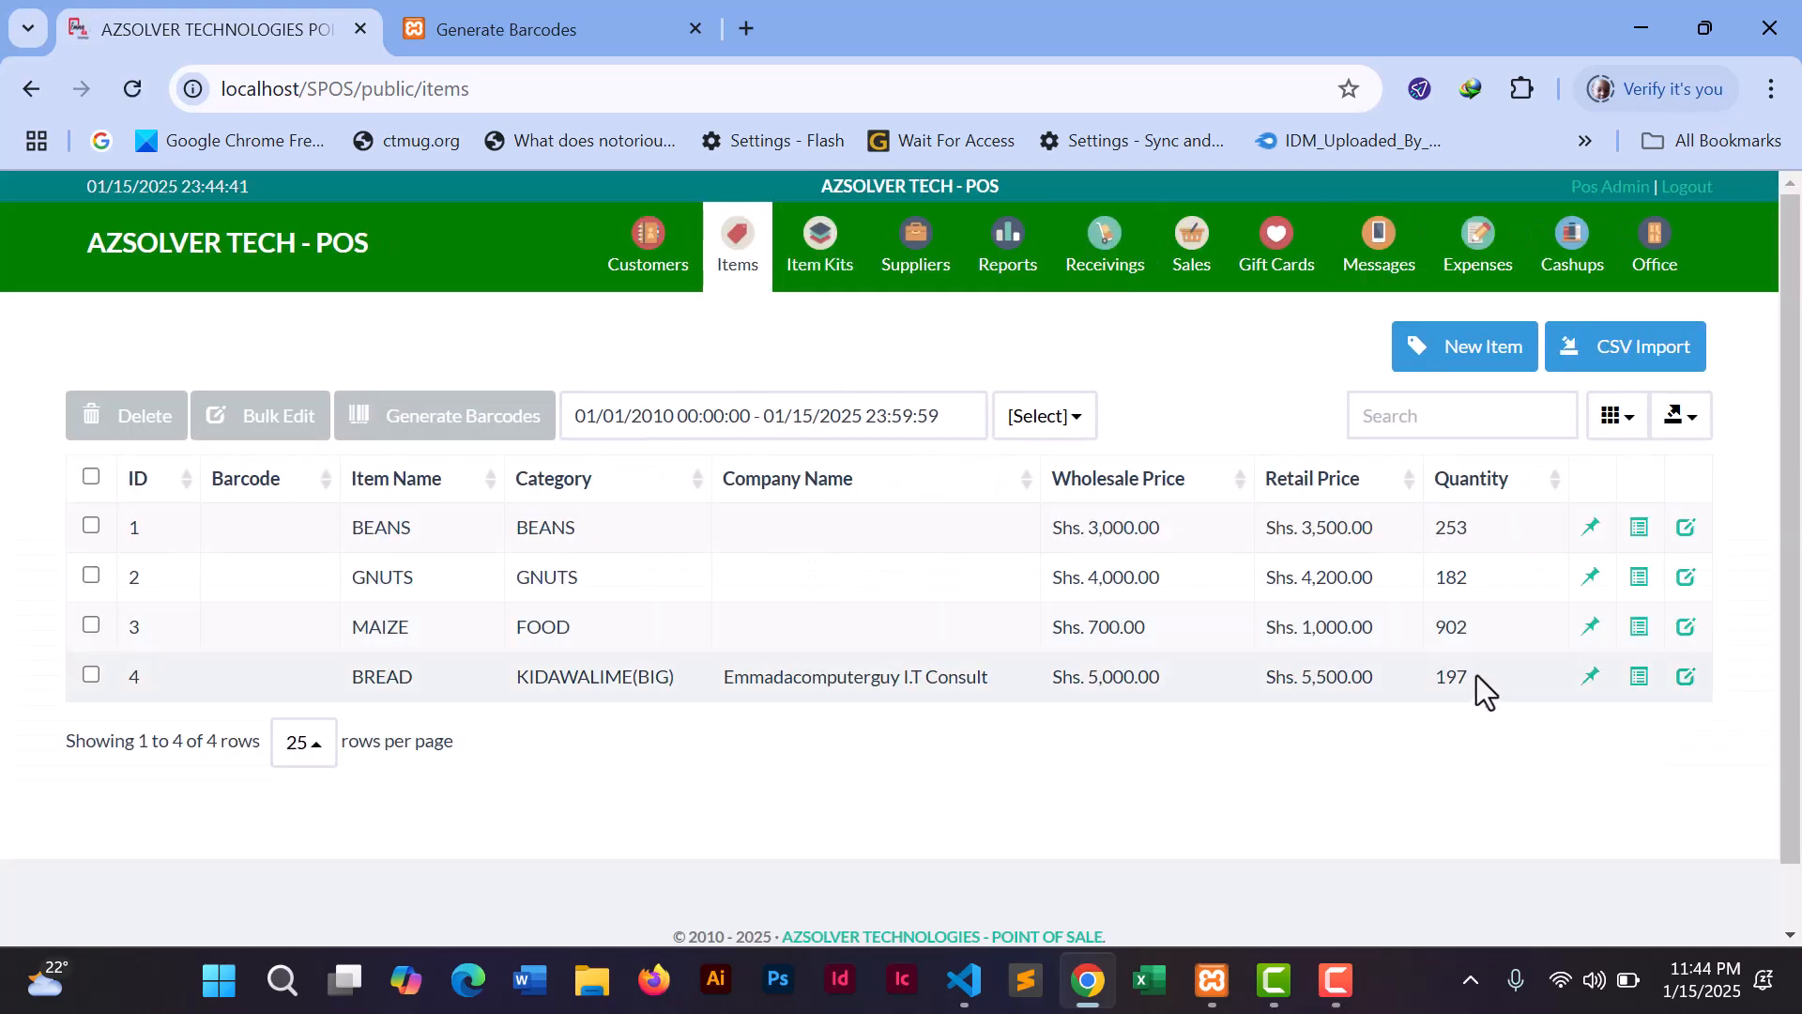
- Subtract 7 from BREAD's inventory, dropping its stock from 197 to 190
double_click(1451, 676)
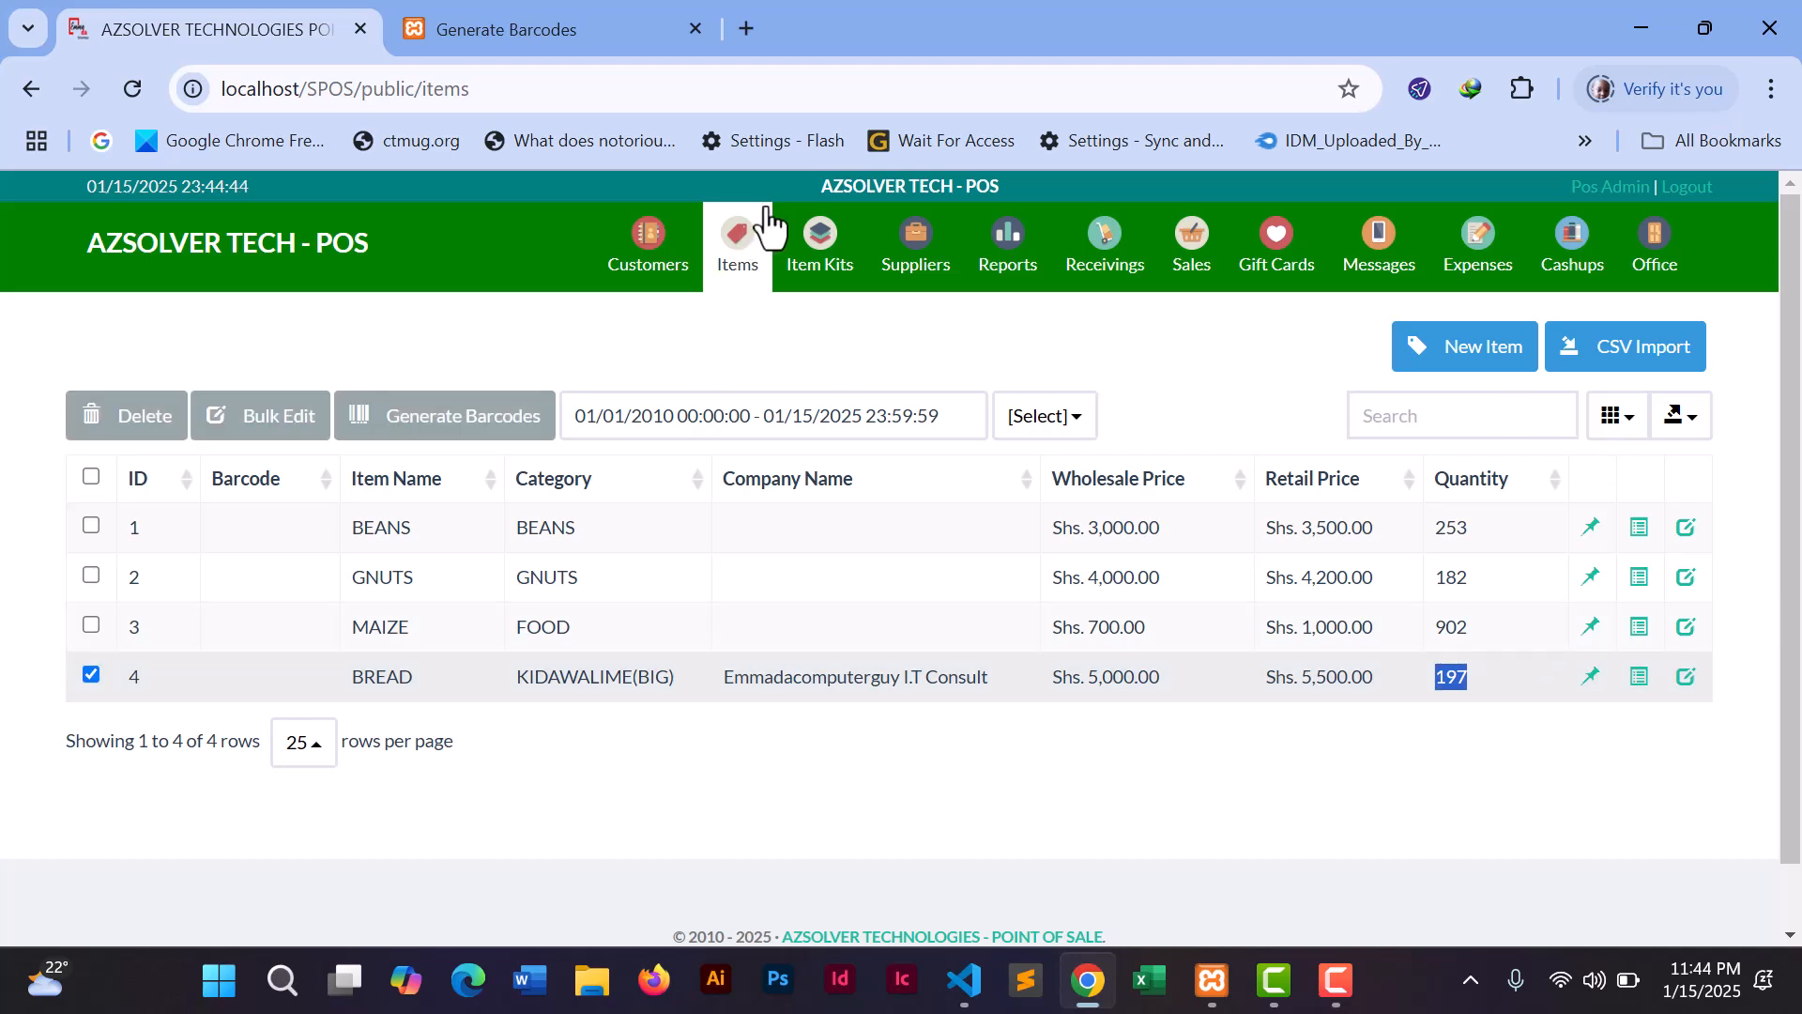
click(1591, 683)
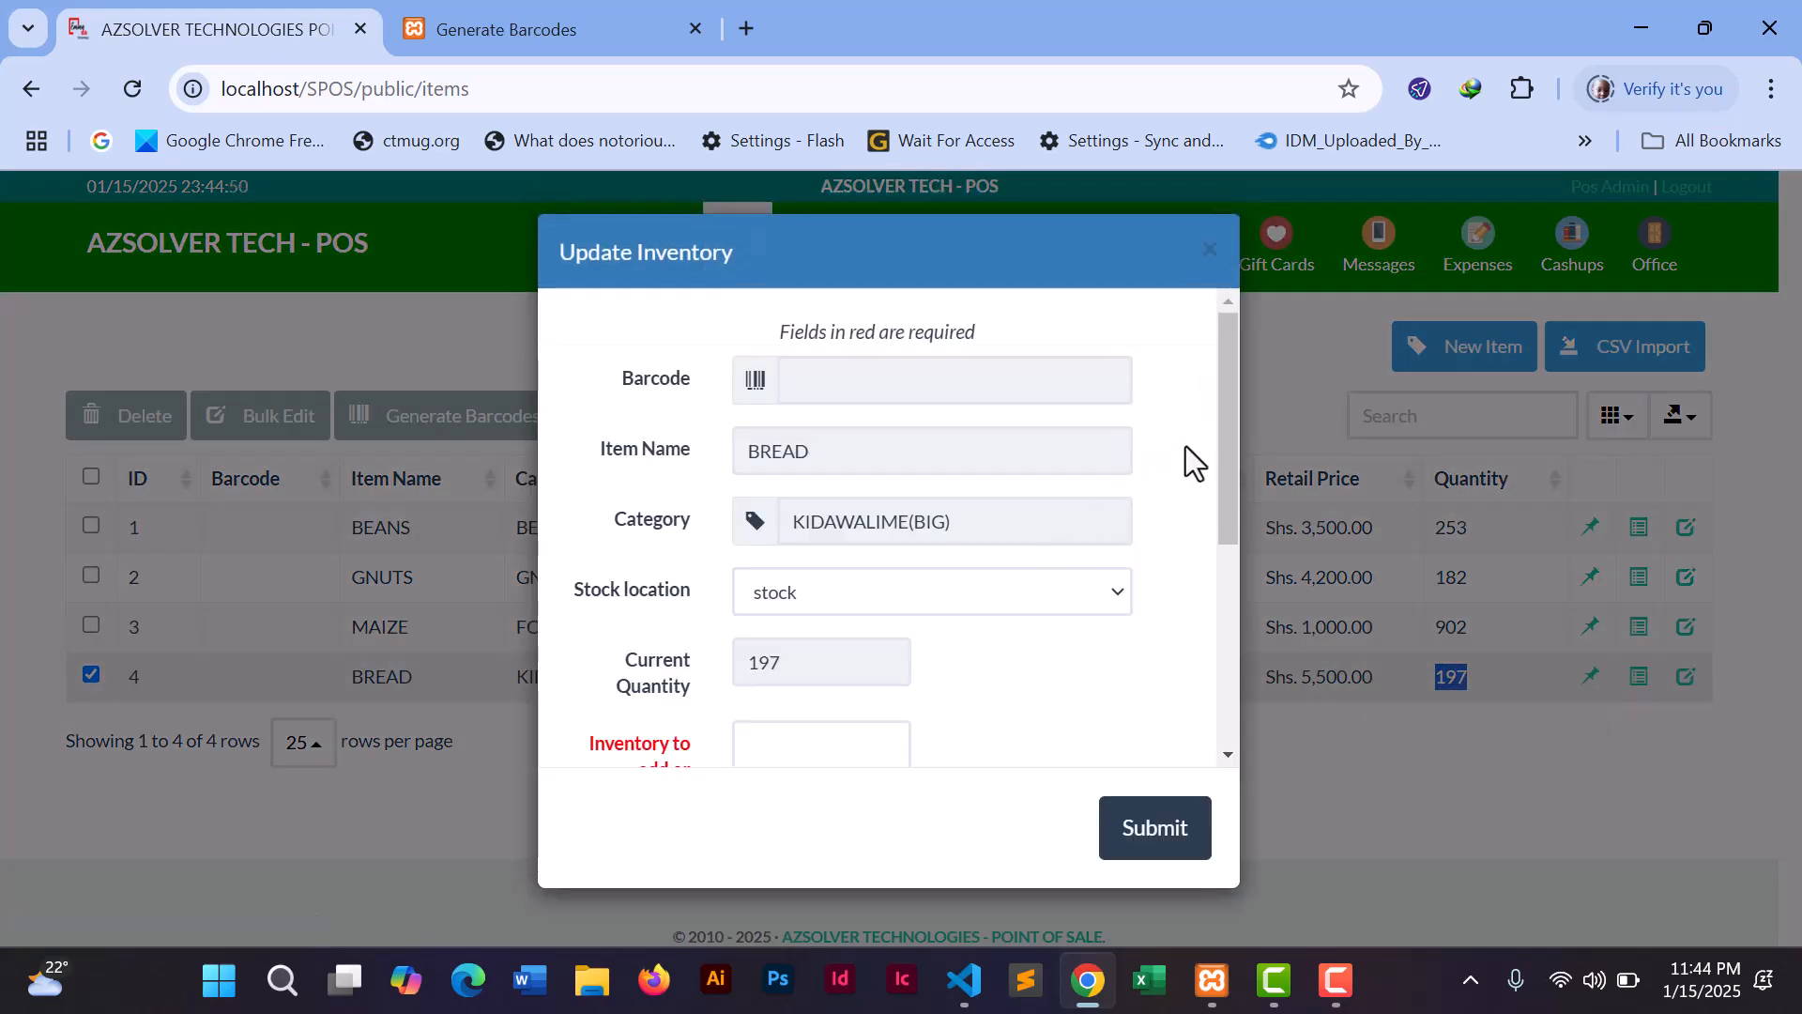
drag(1225, 426, 1214, 592)
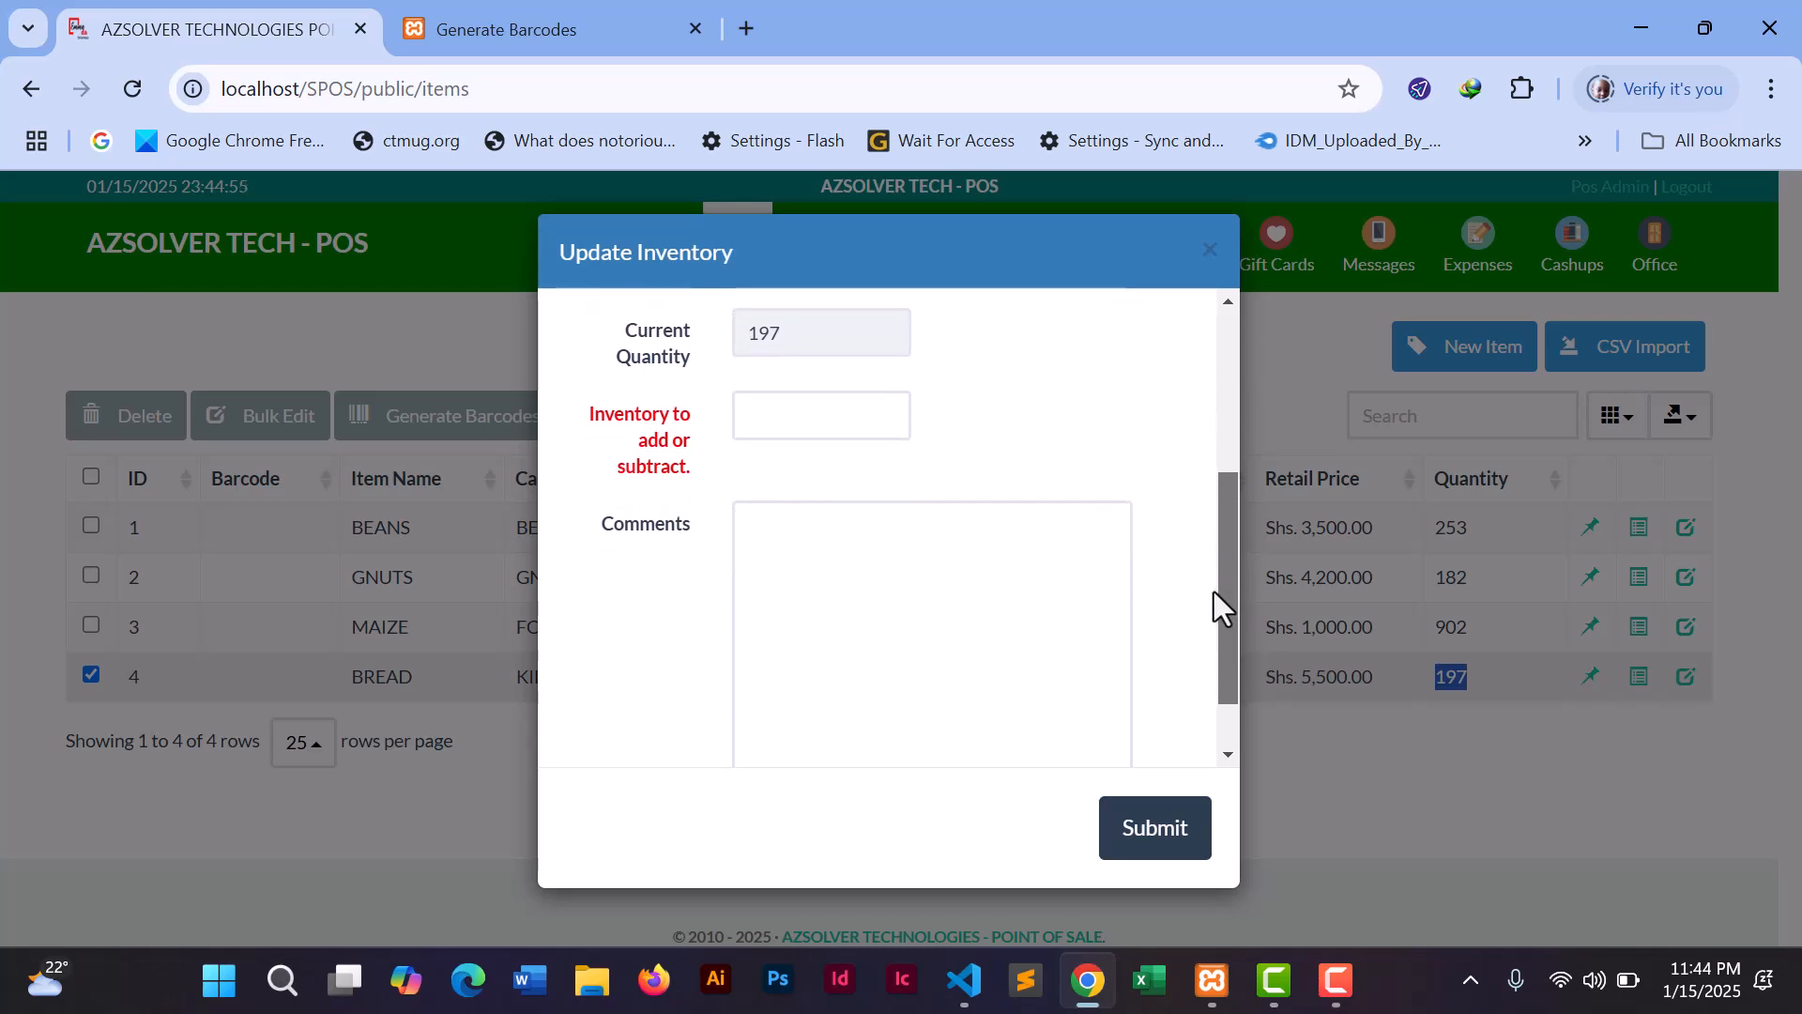
click(845, 433)
click(910, 257)
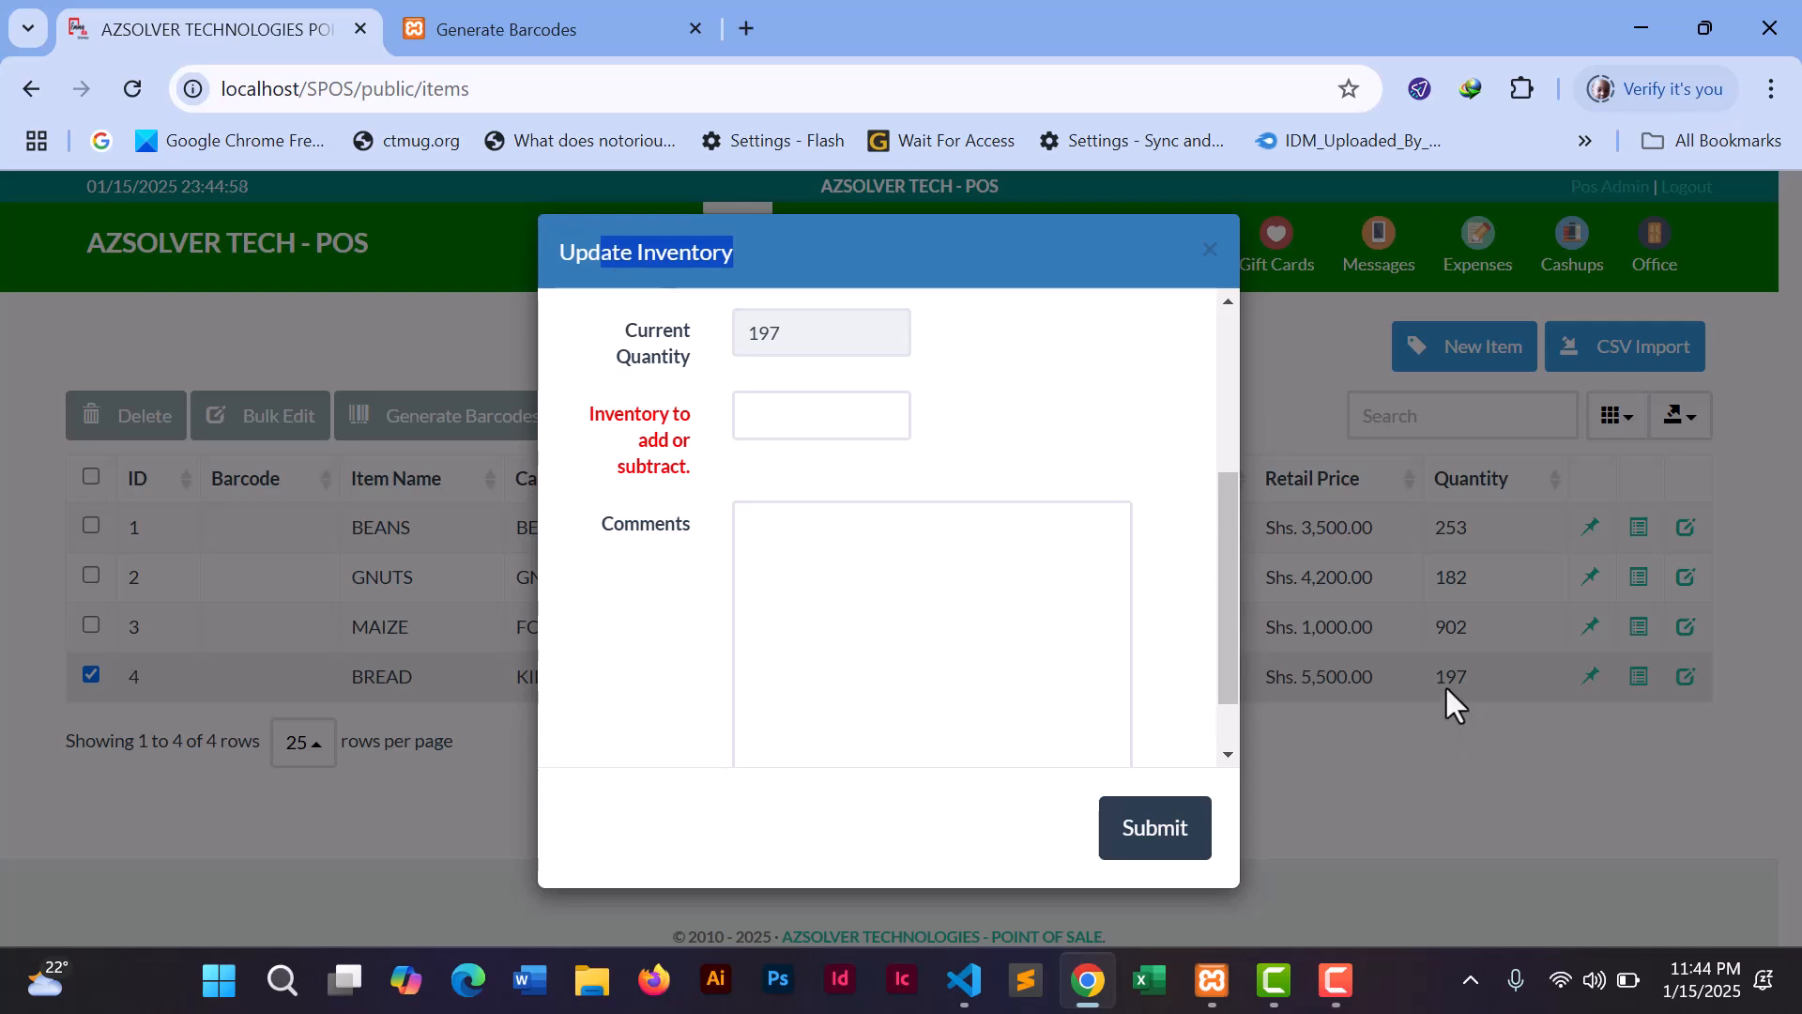
click(756, 416)
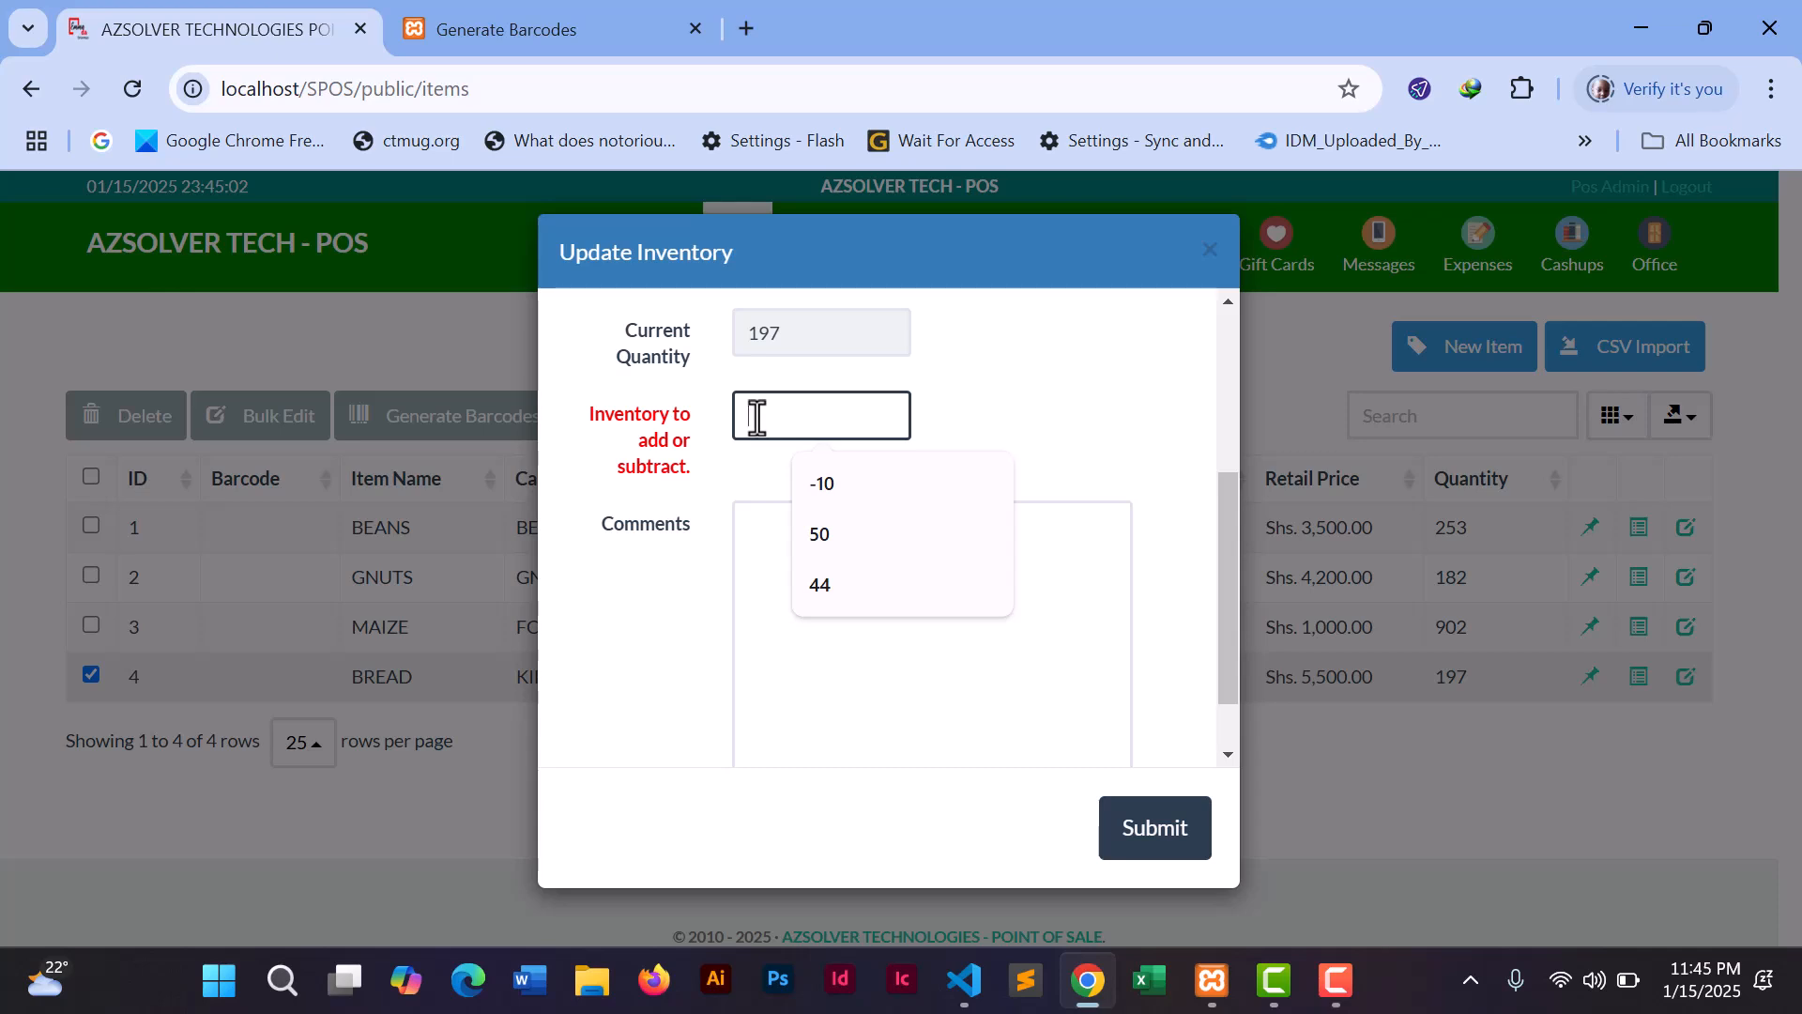
text(-)
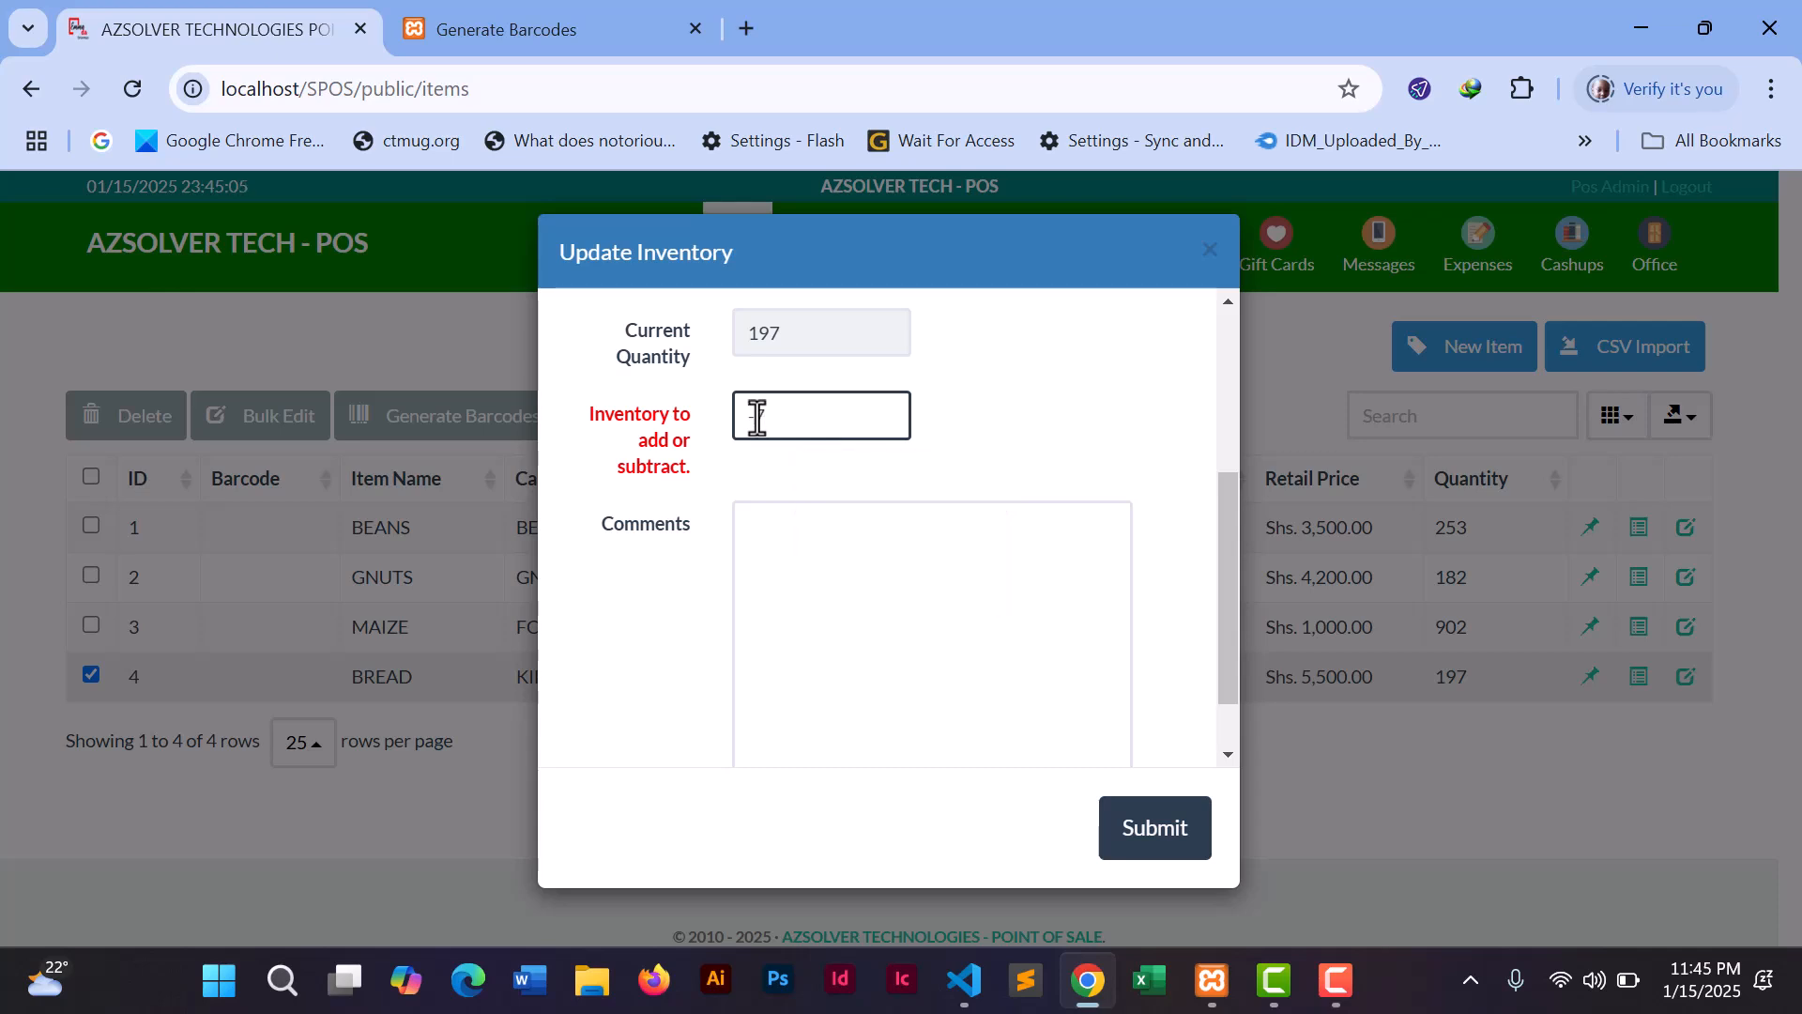
text(7)
drag(1219, 586, 1225, 672)
click(1153, 840)
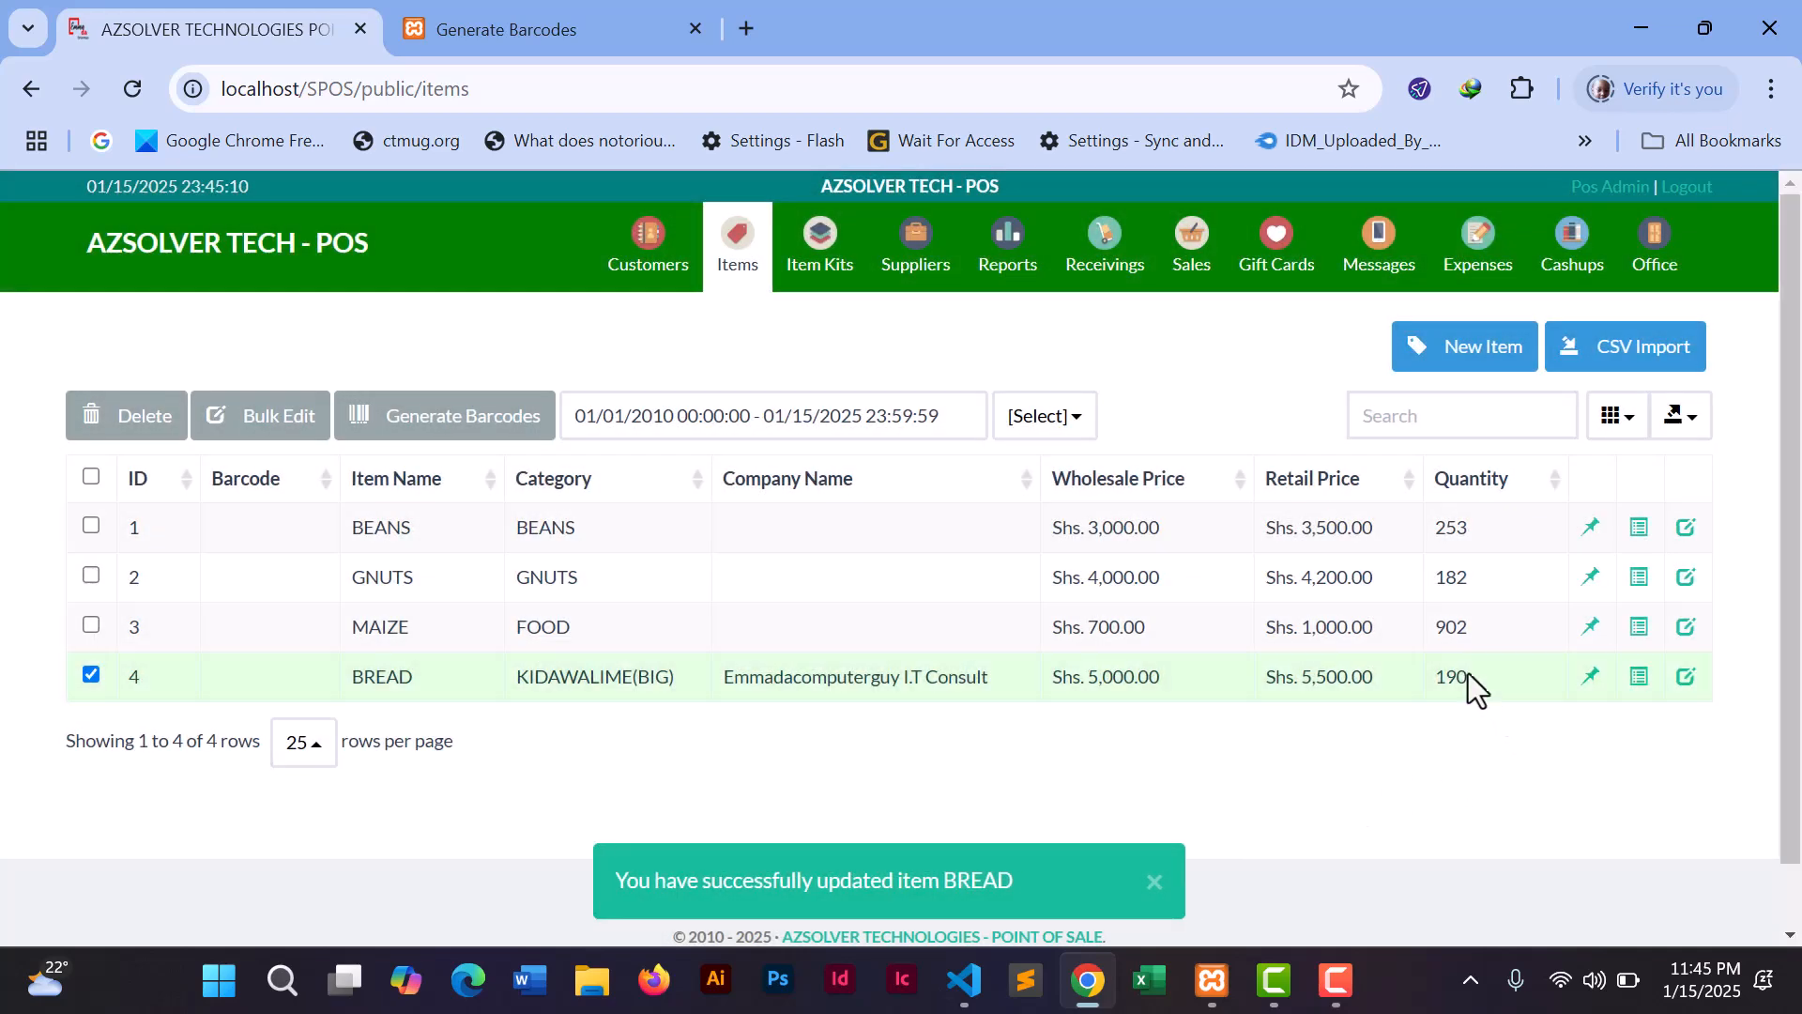
- Add 7 units back to BREAD's inventory so its stock returns to 197
click(1592, 683)
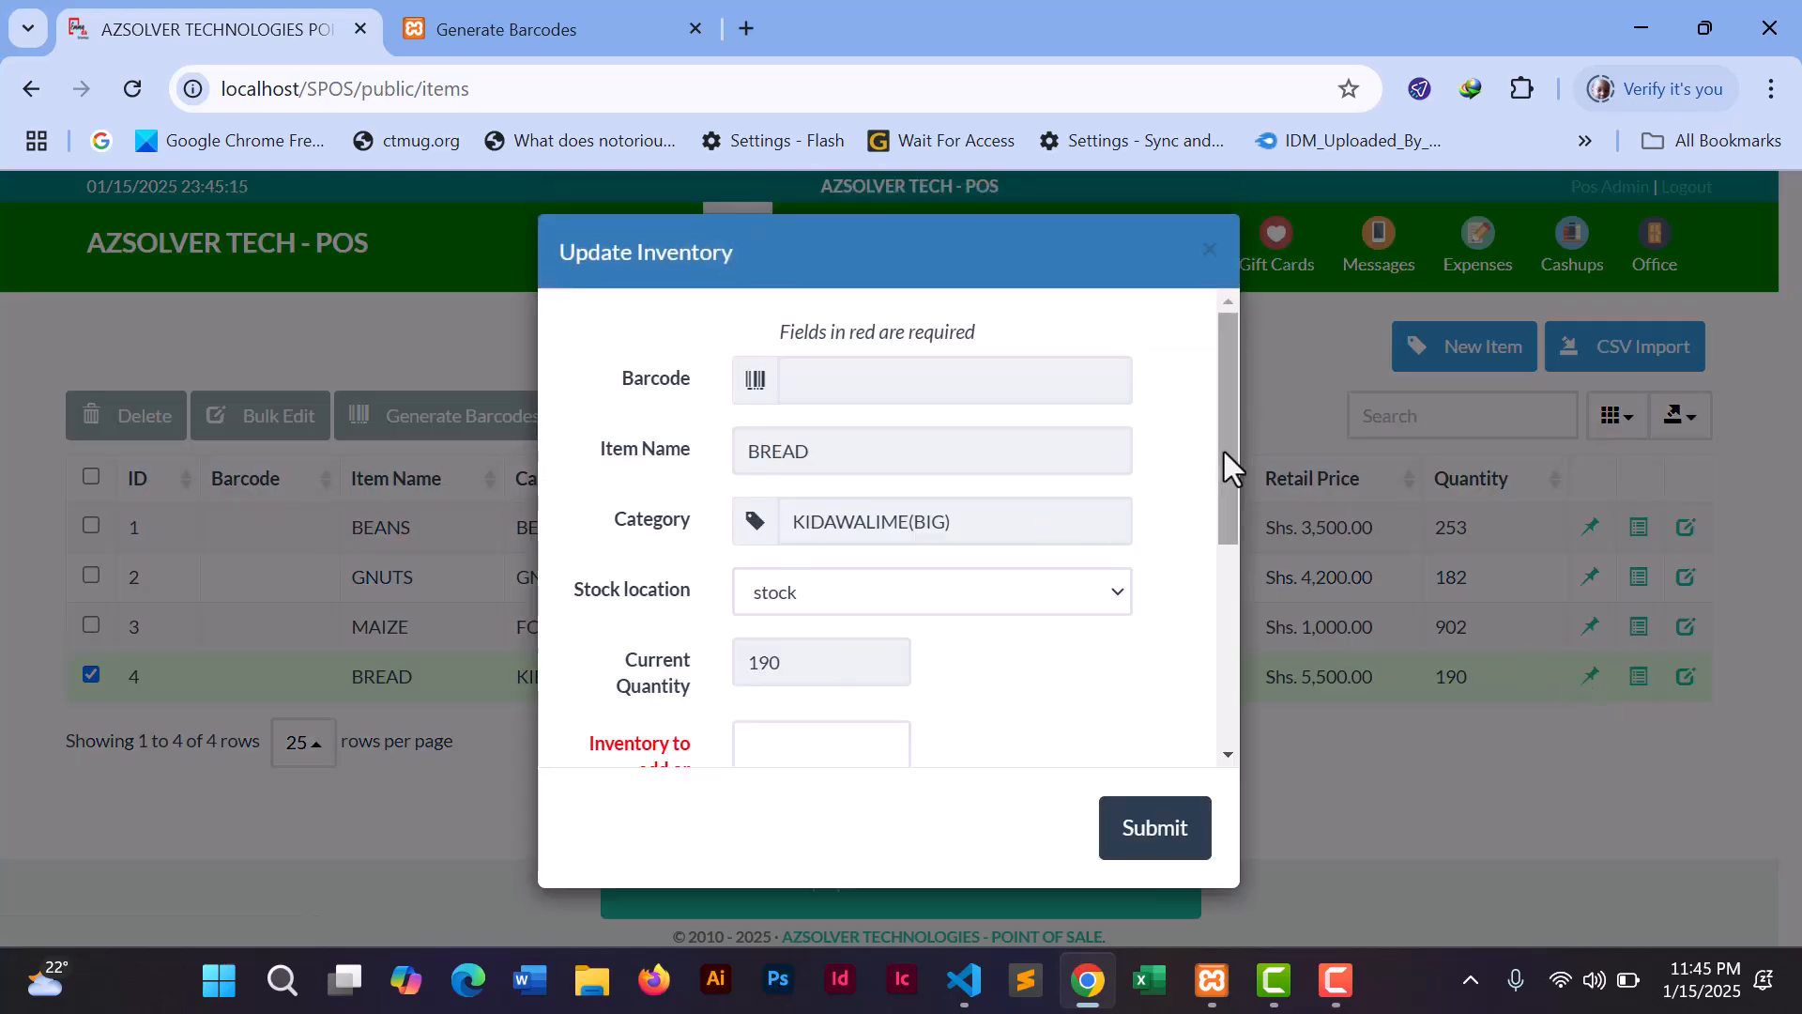
drag(1230, 443, 1190, 589)
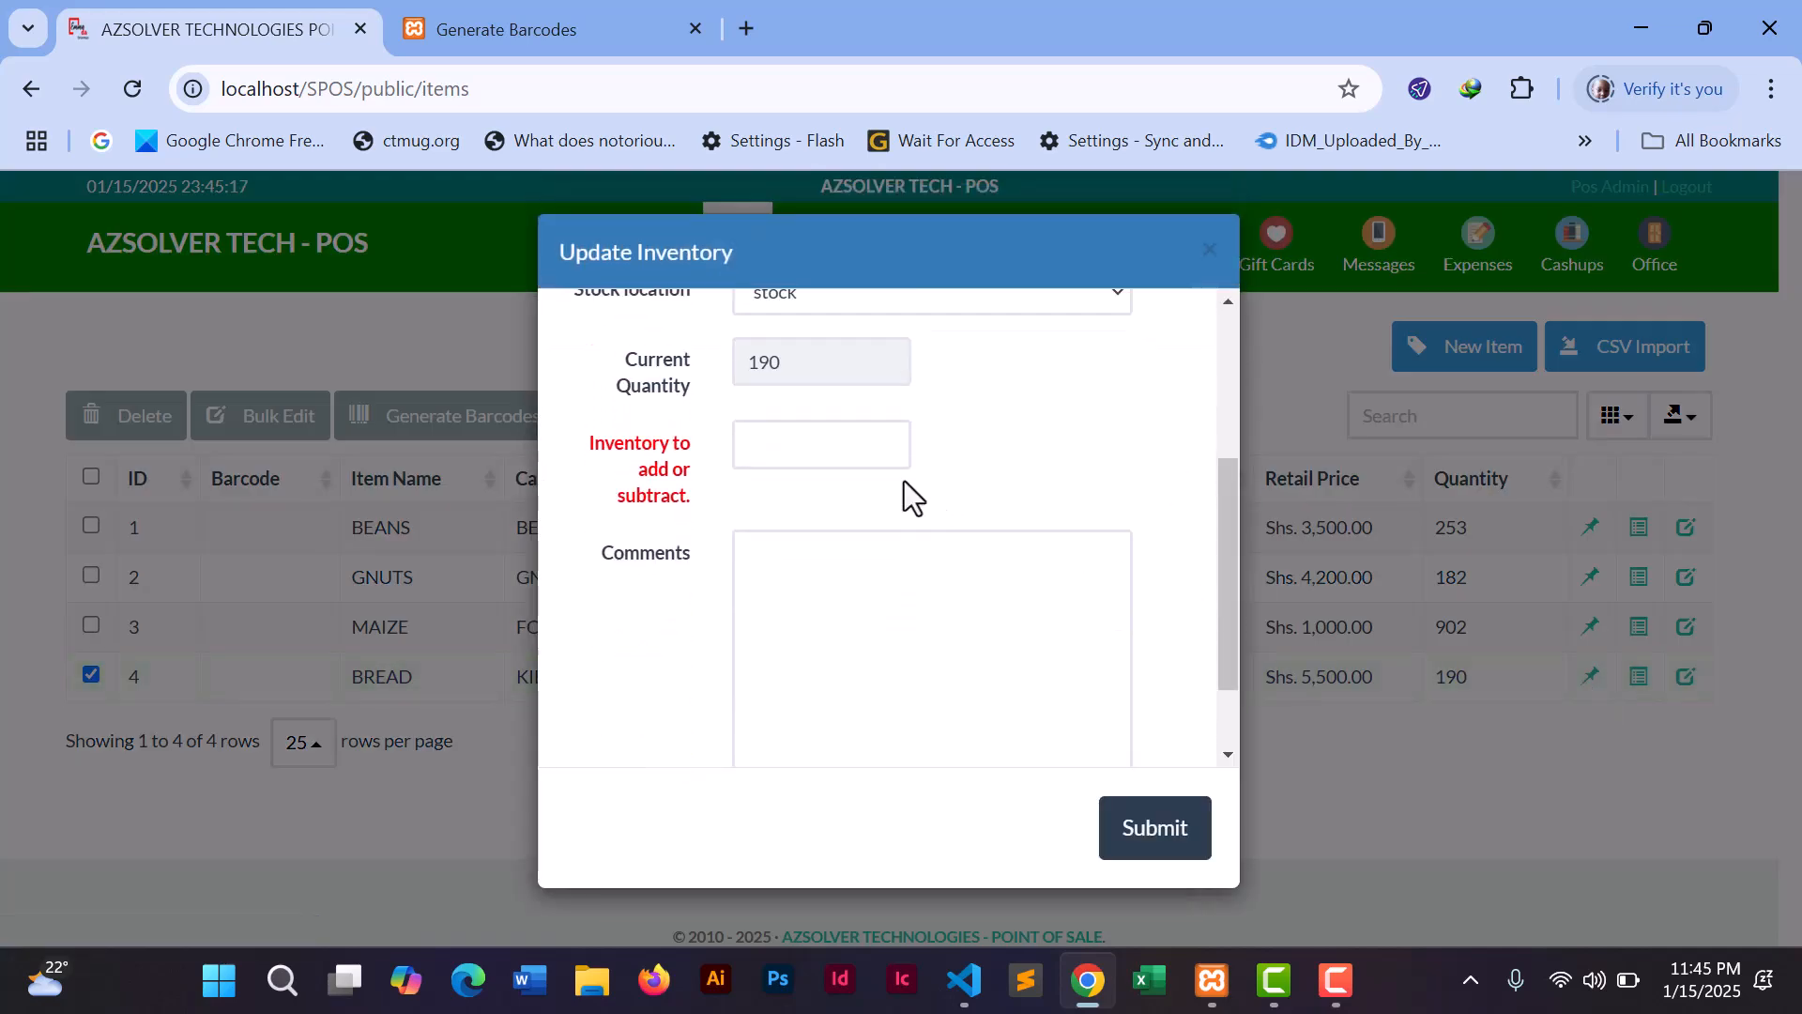
click(813, 427)
text(7)
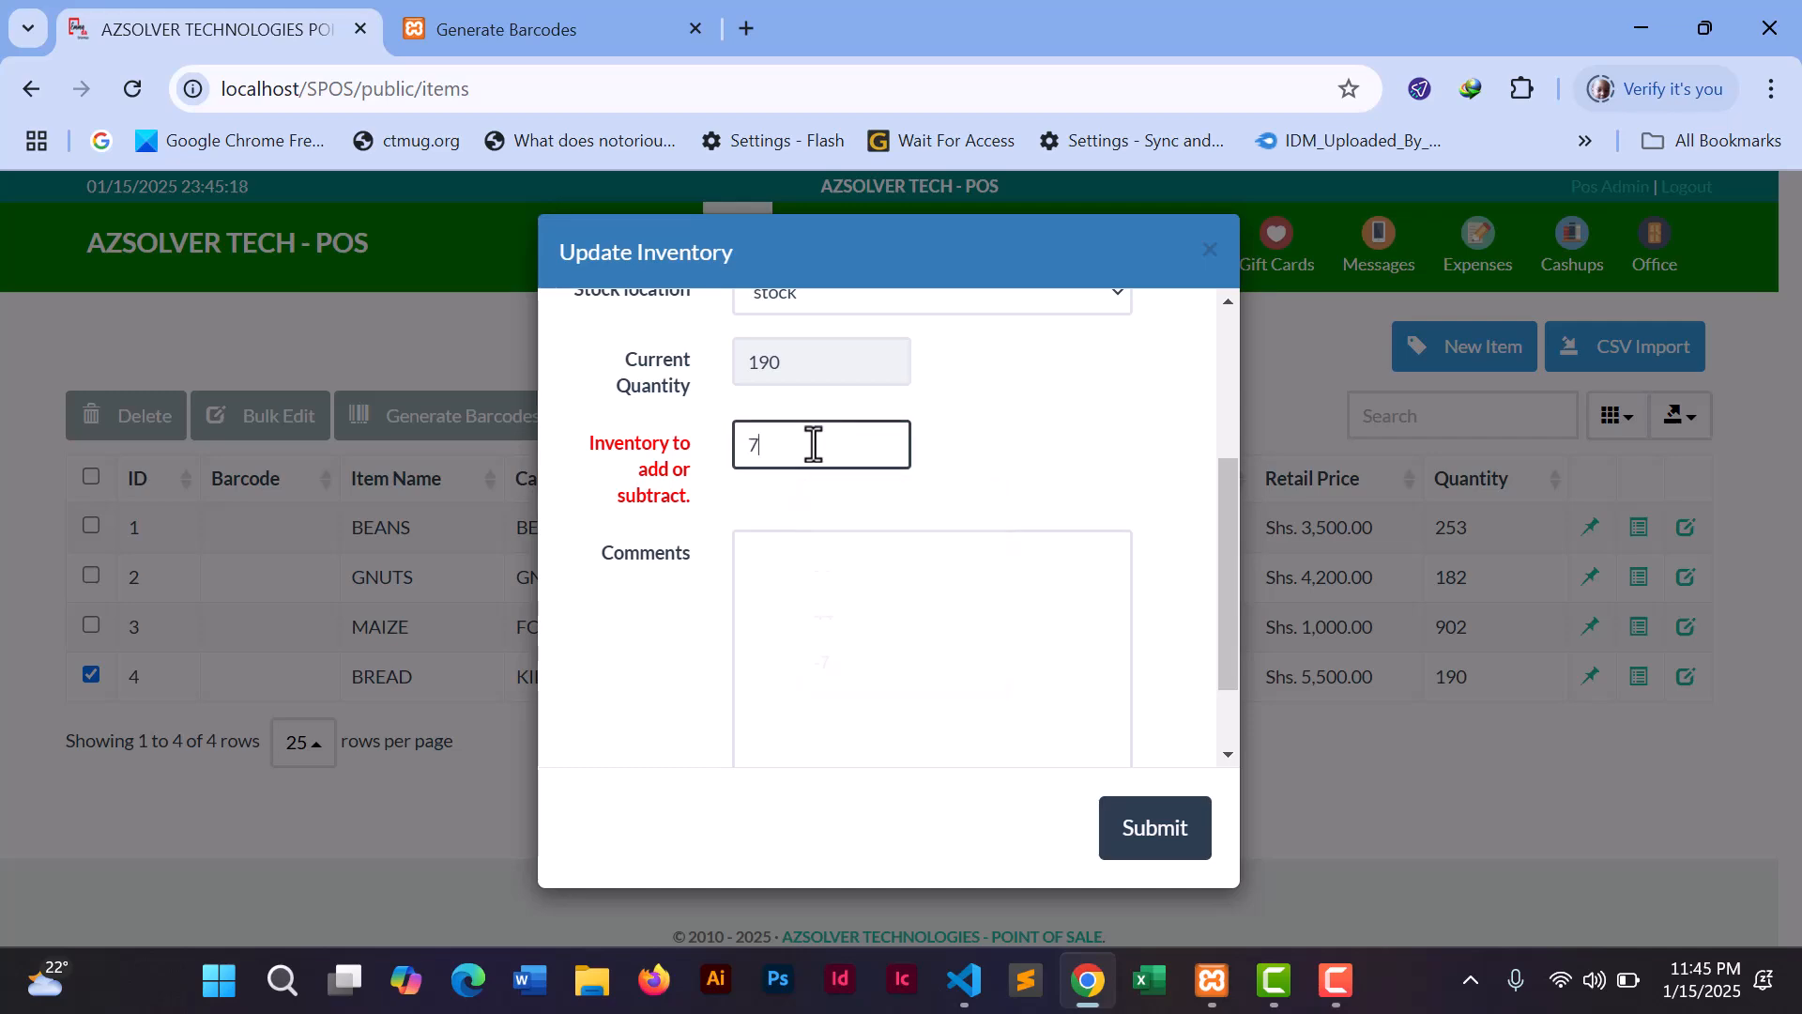
click(1156, 830)
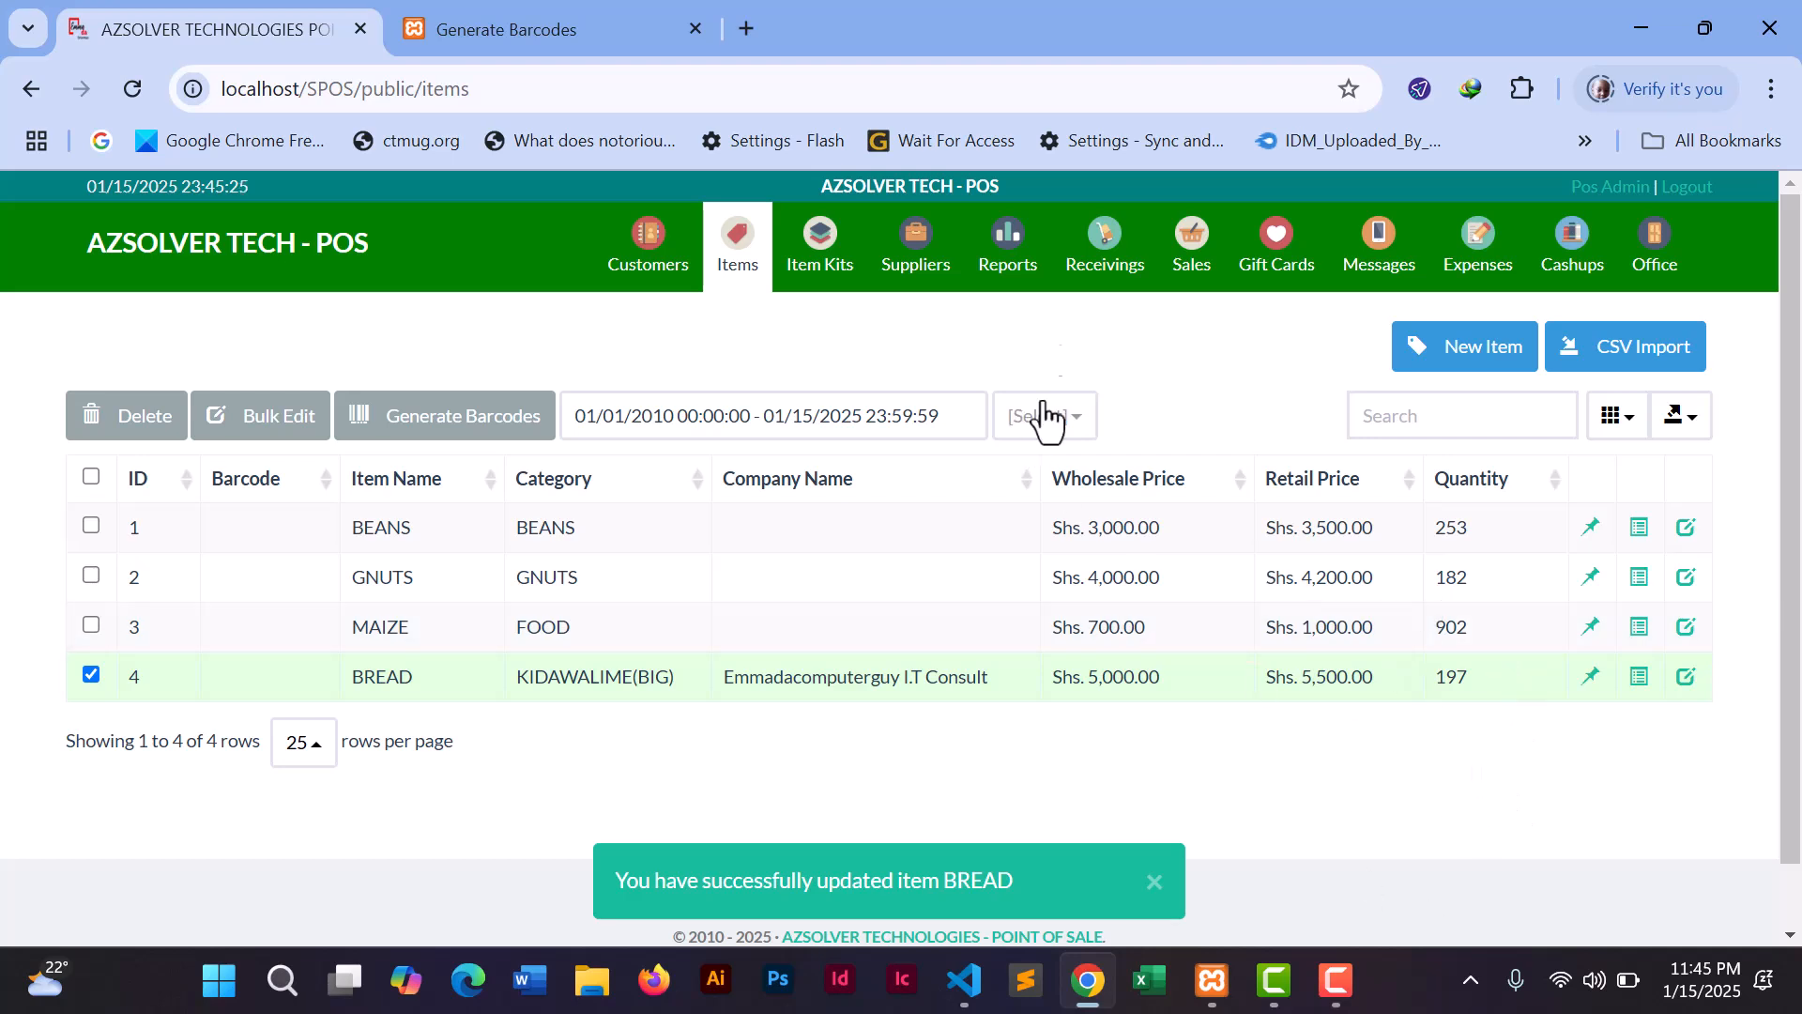
click(1011, 252)
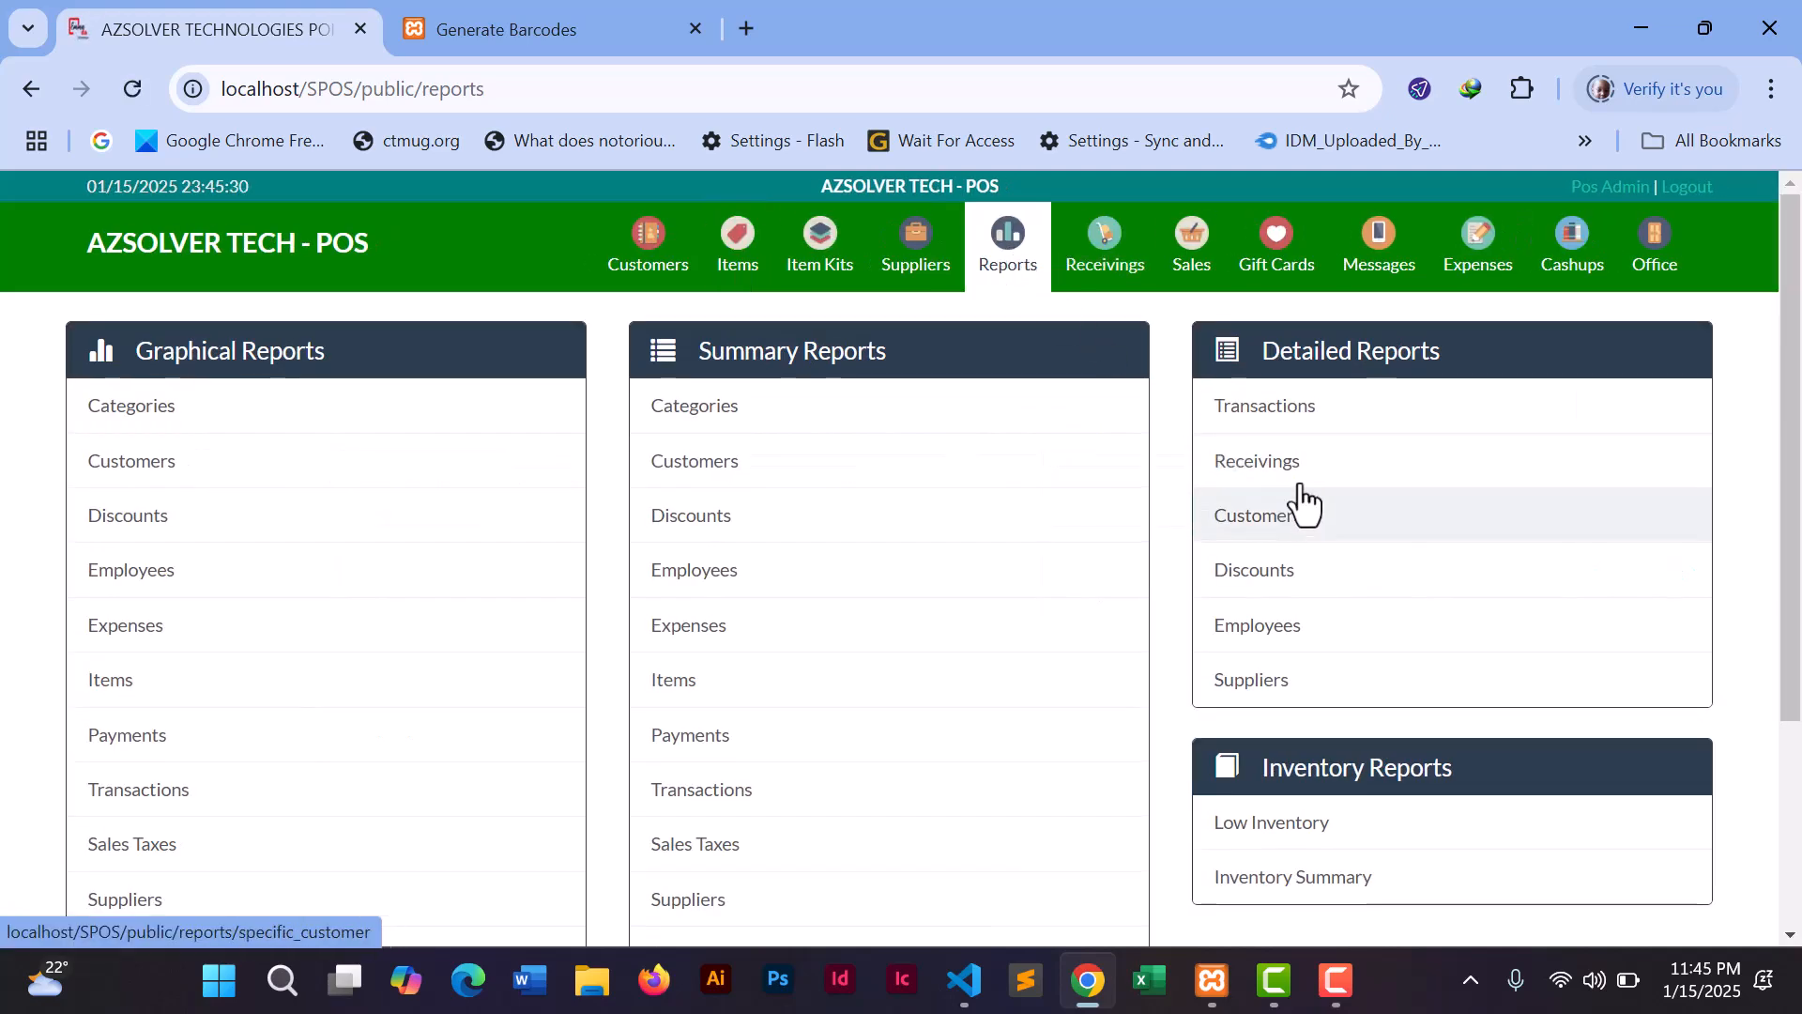
- Generate today's Detailed Receivings Report with All types: three receivings totalling Shs. 1,500,000.00
click(1283, 463)
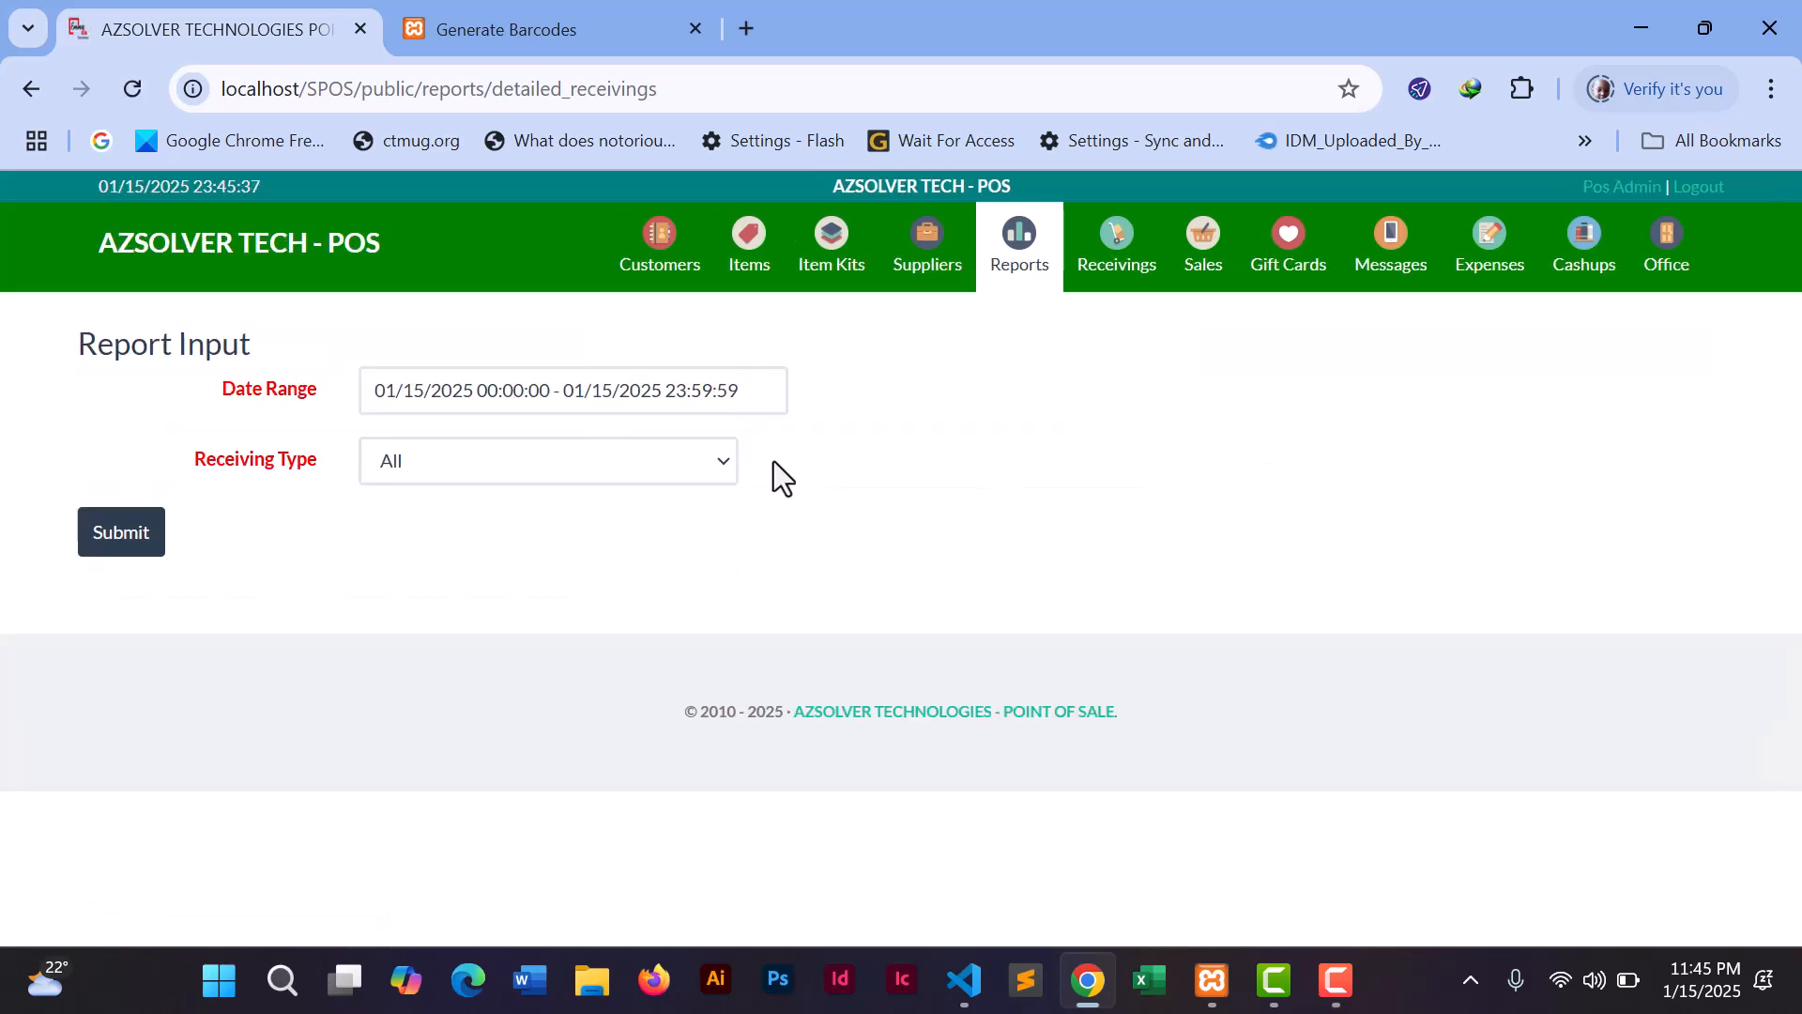
click(121, 535)
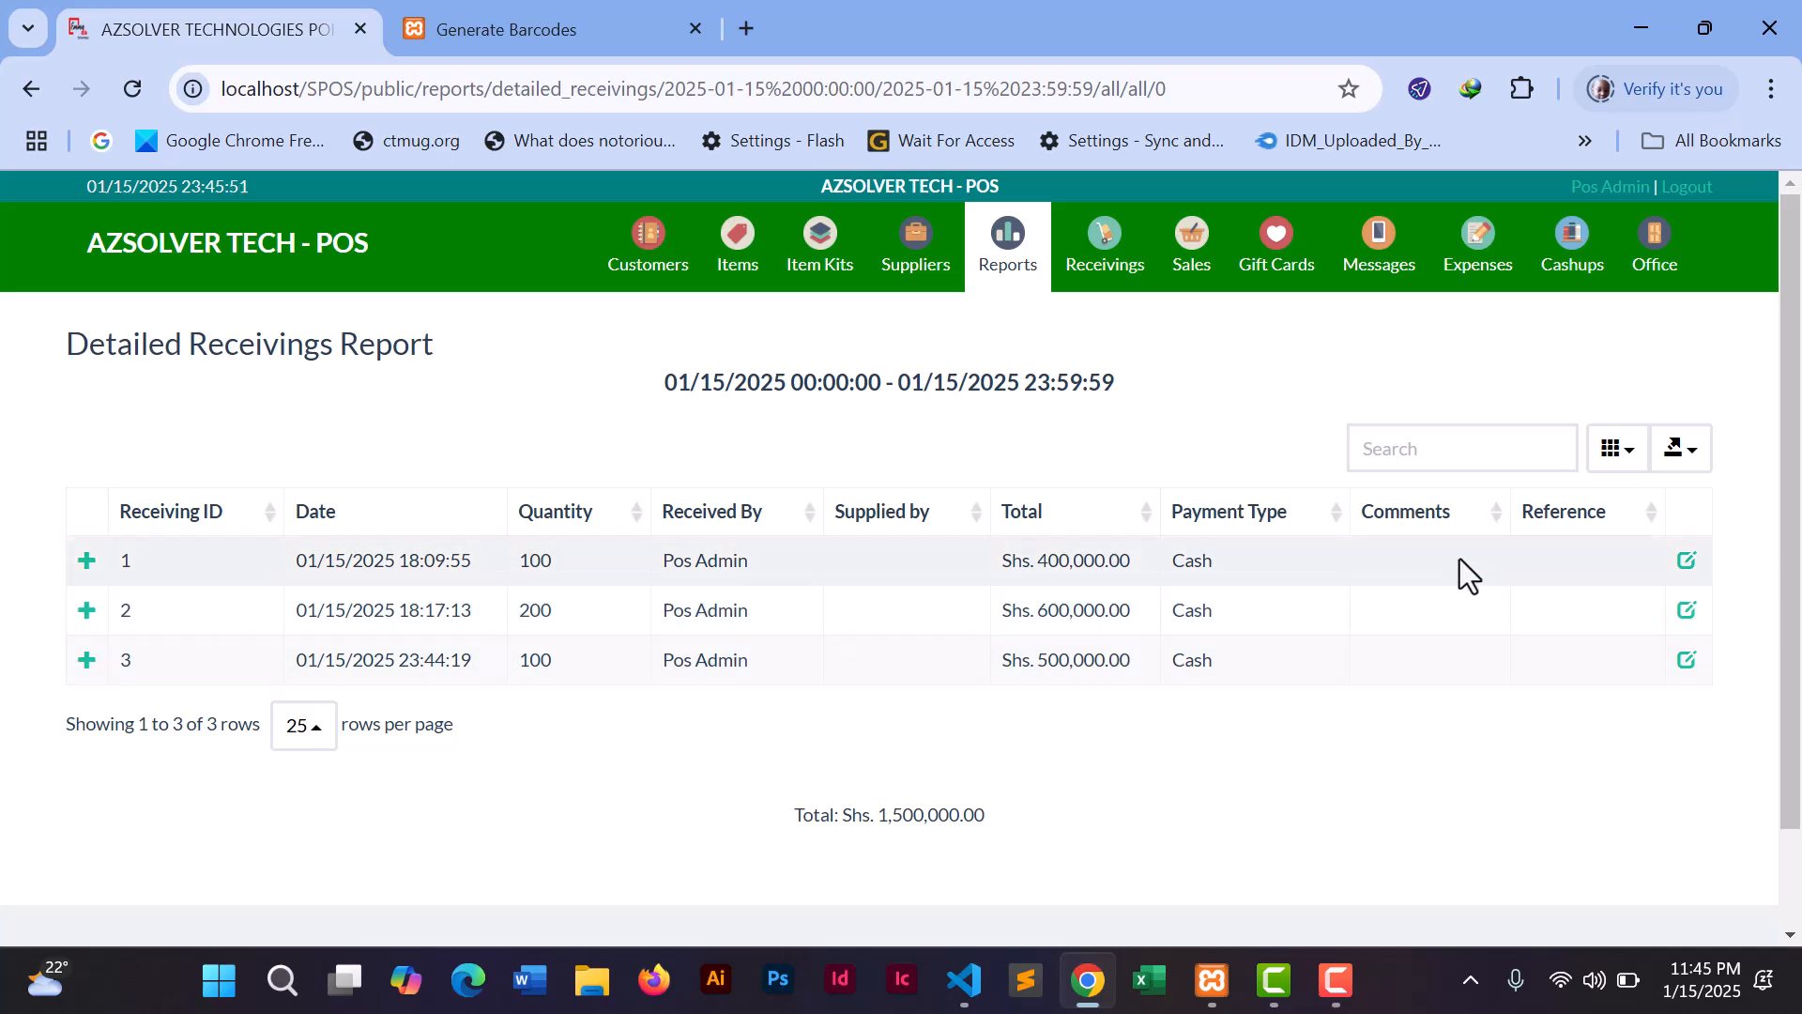
- Review receiving RECV 1's details without changes, then return to the Receivings page for item 2
click(1687, 563)
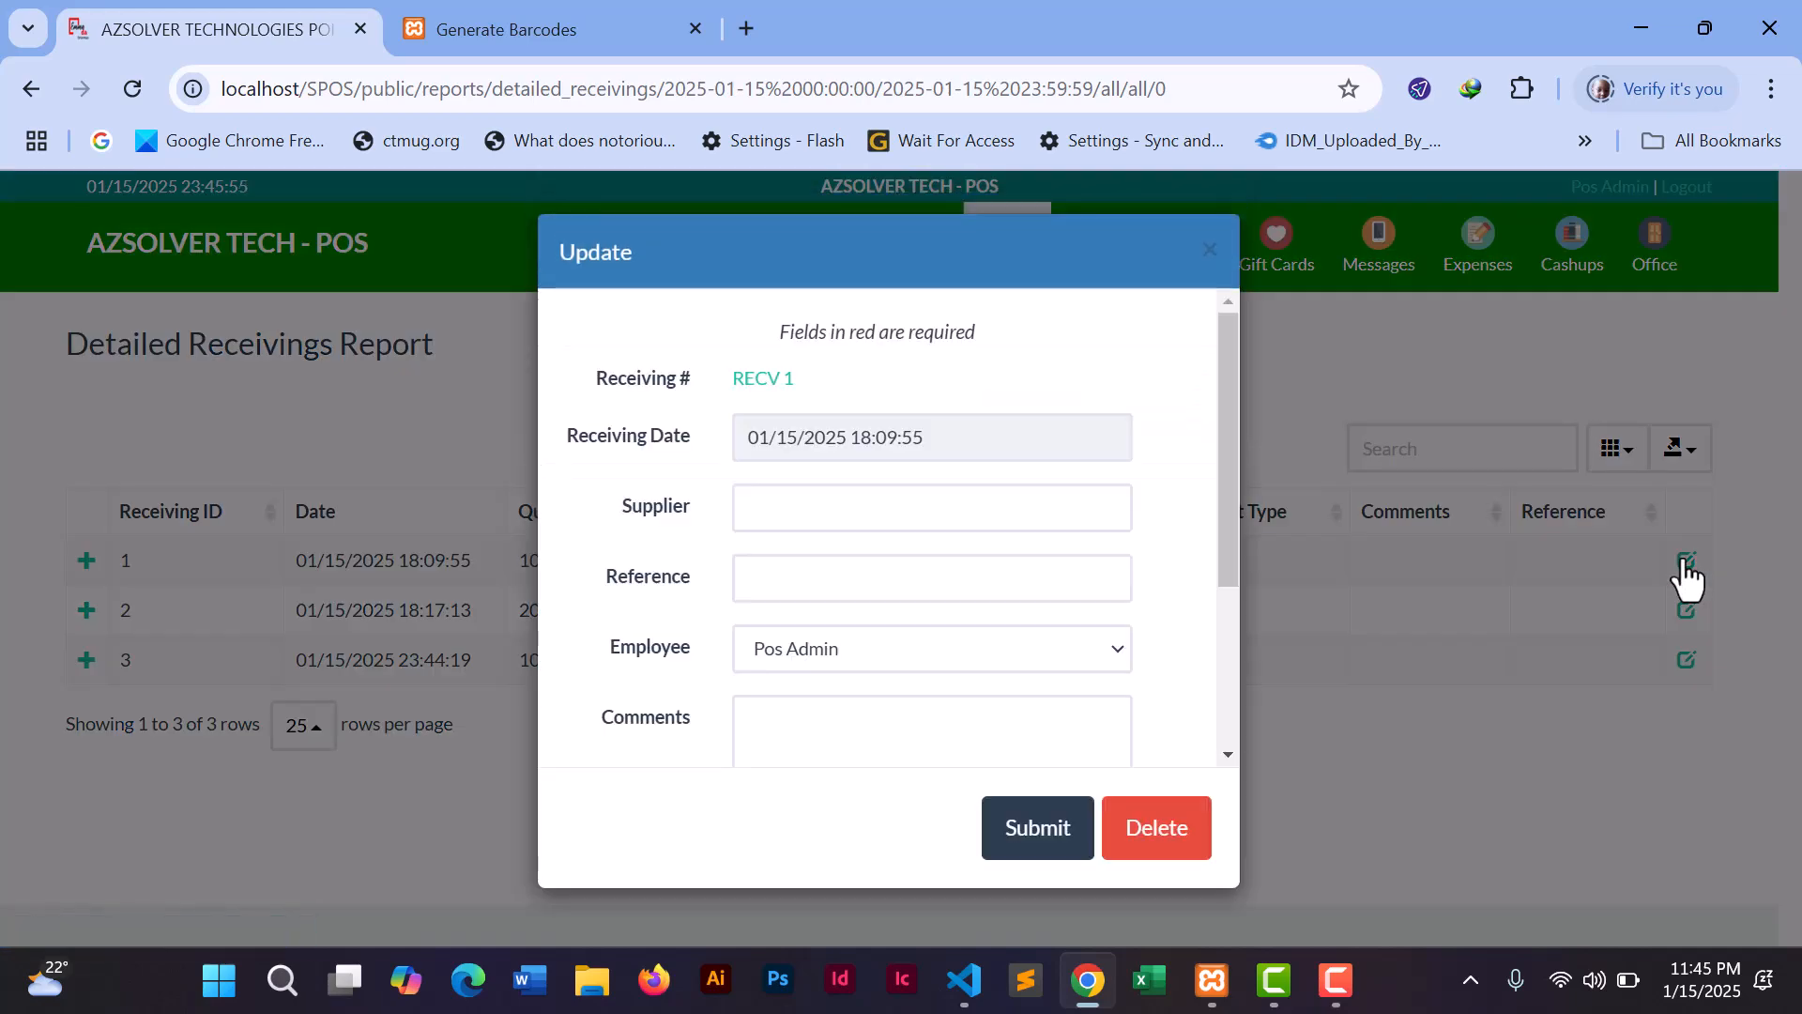
drag(1229, 381, 1226, 342)
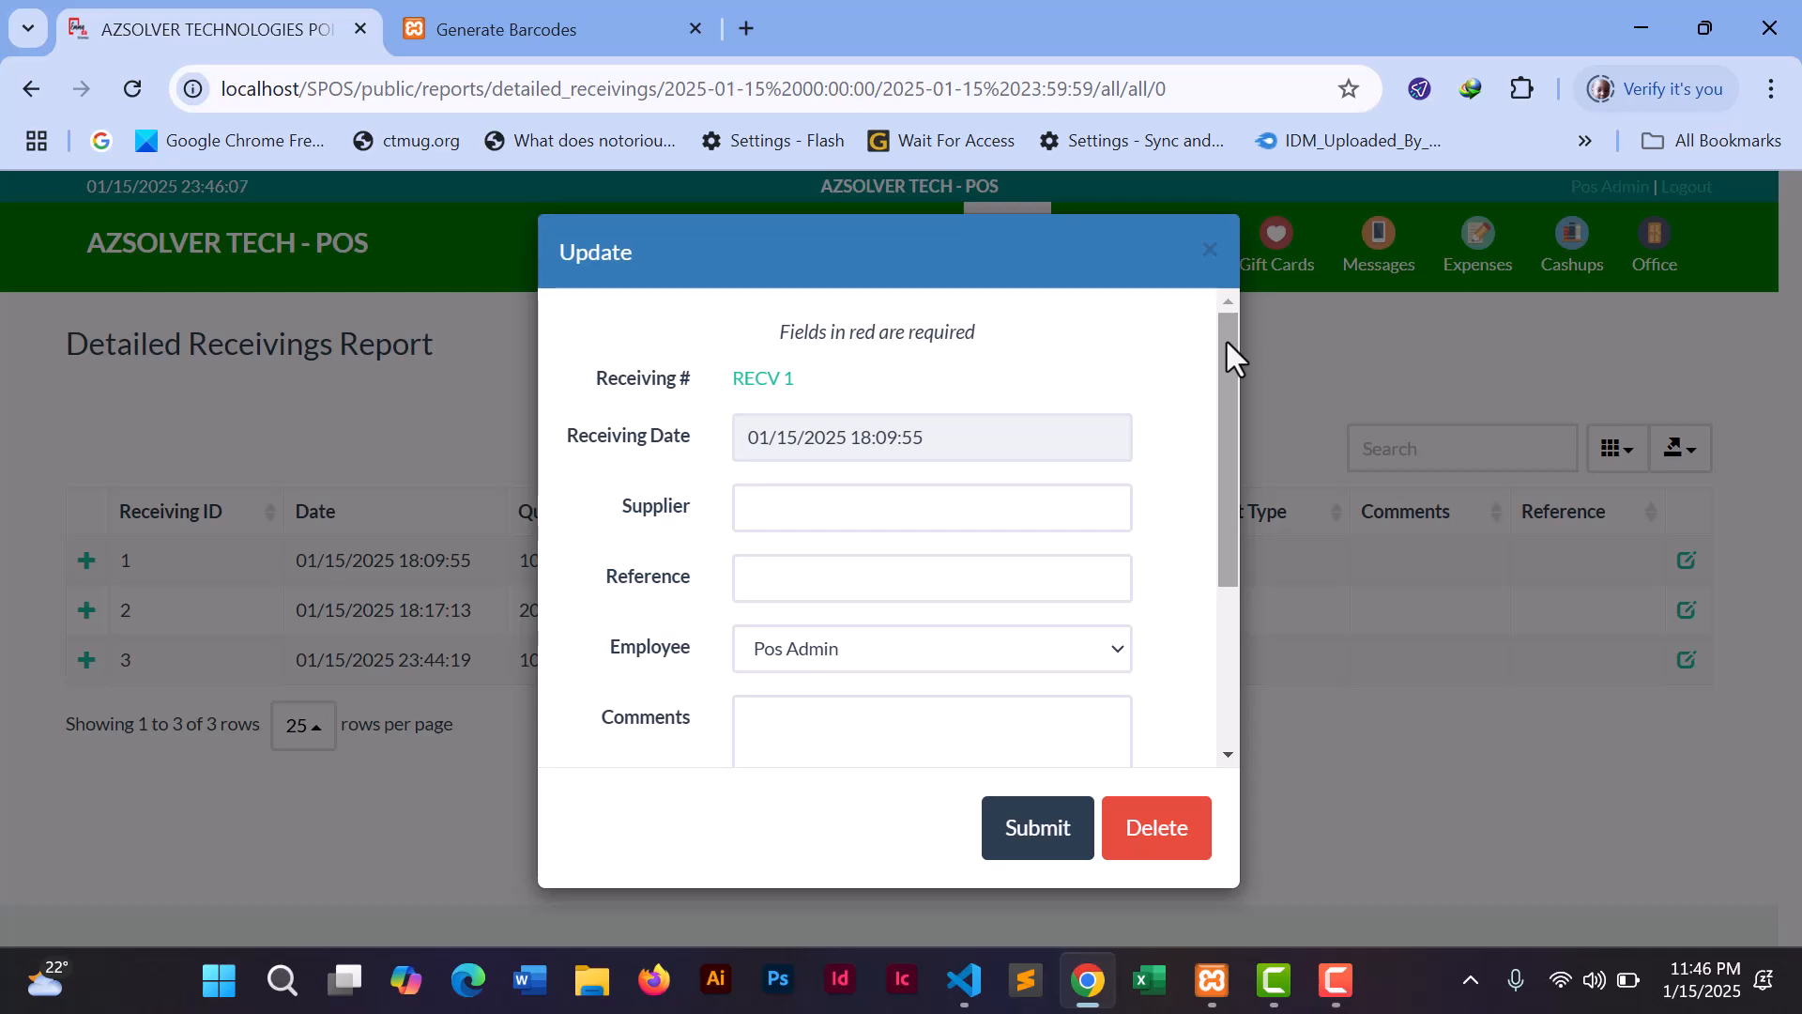
click(1210, 251)
click(1112, 274)
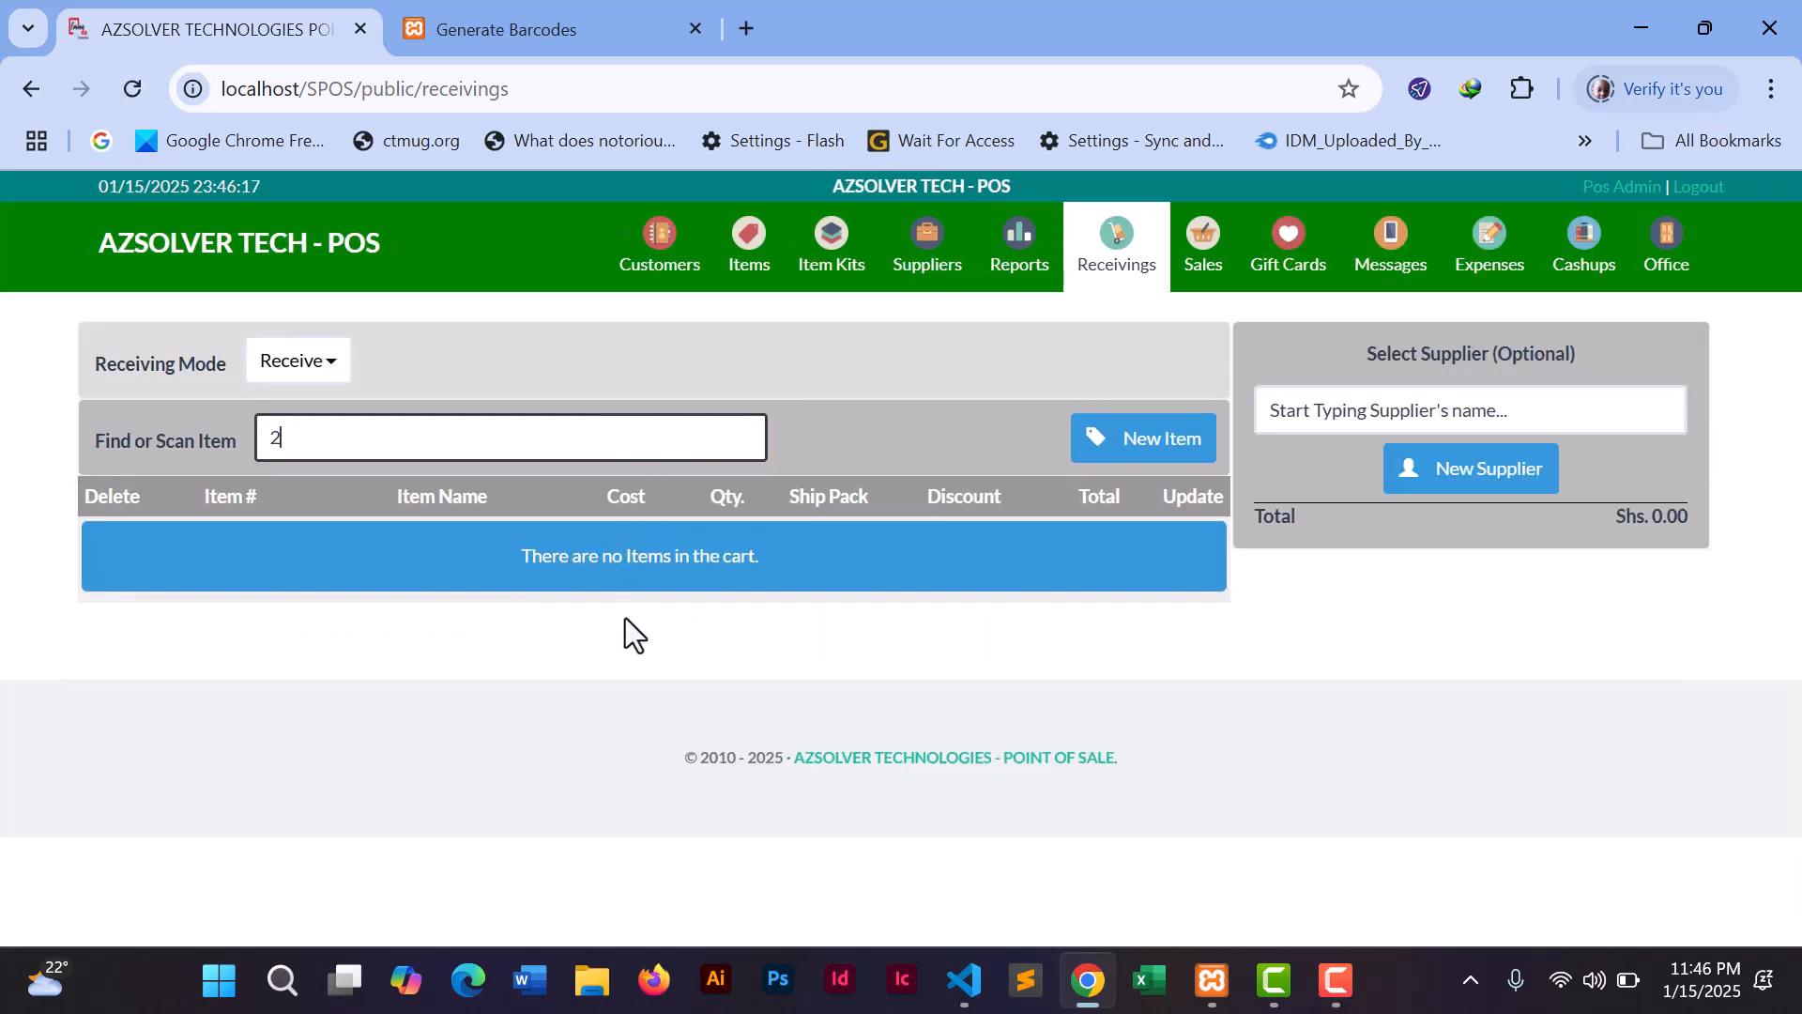
- Add item 2, GNUTS, to the receiving and set its quantity to 3
key(Return)
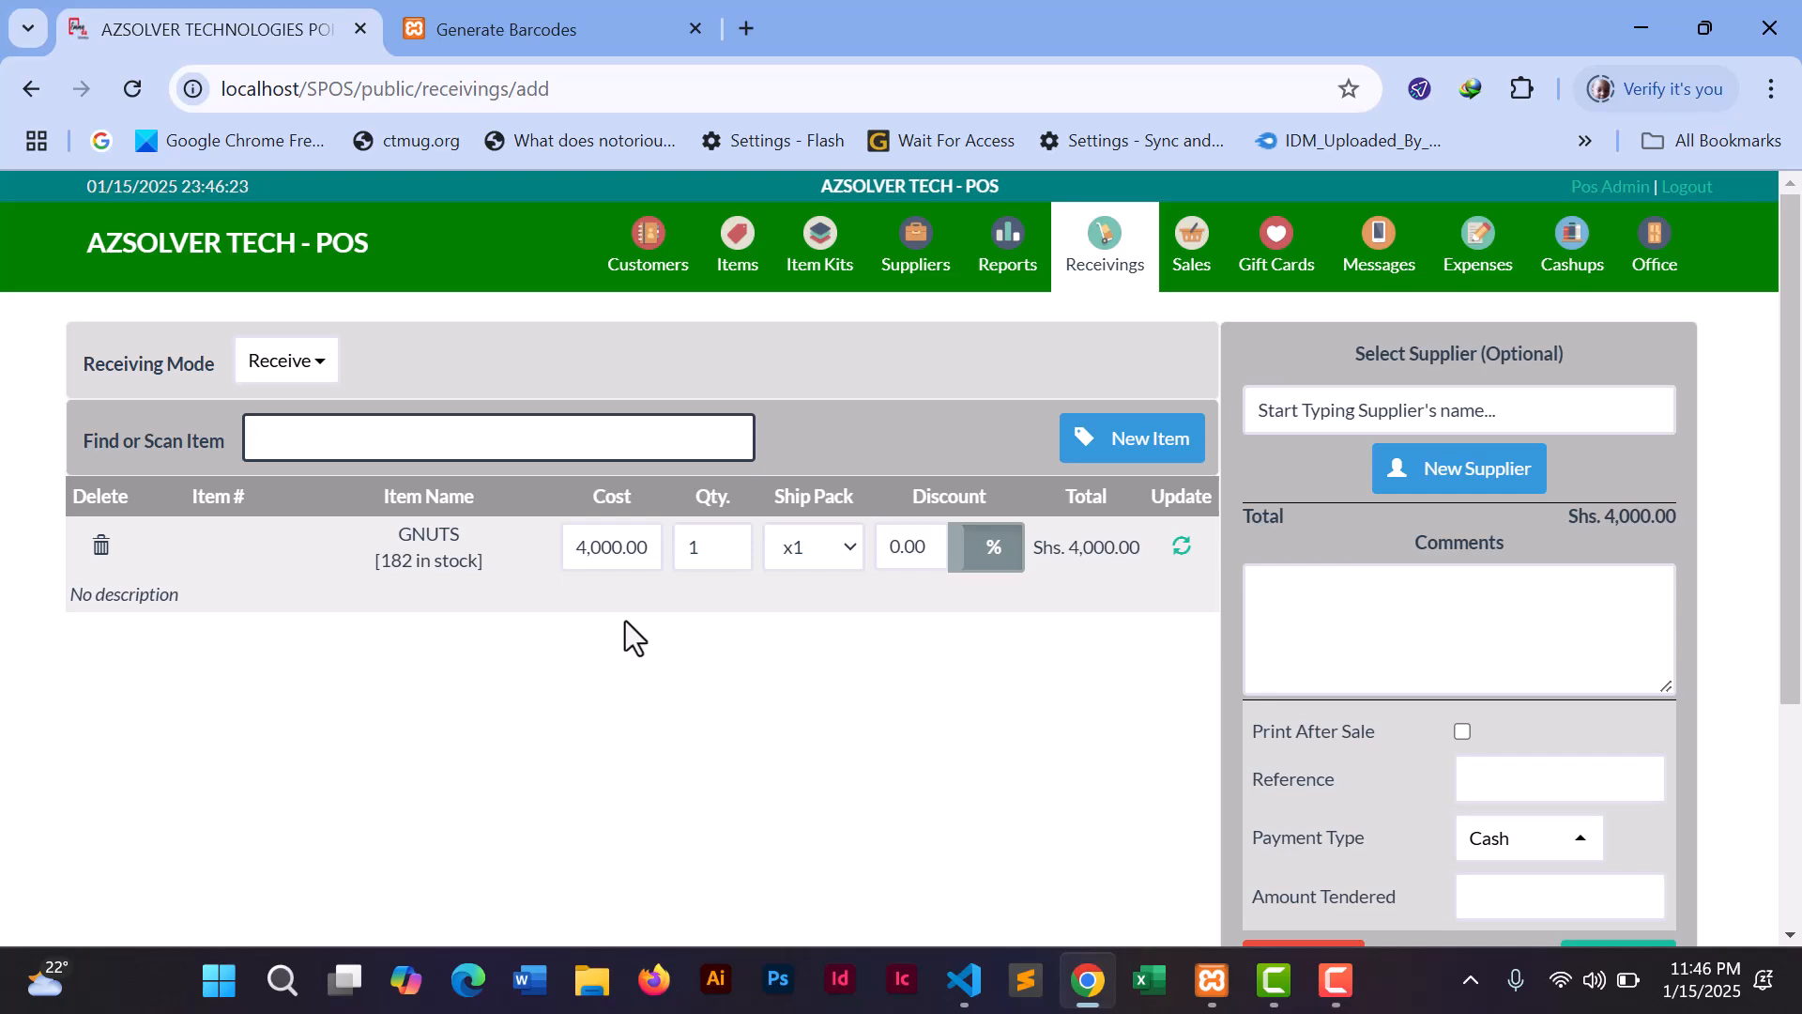
click(714, 551)
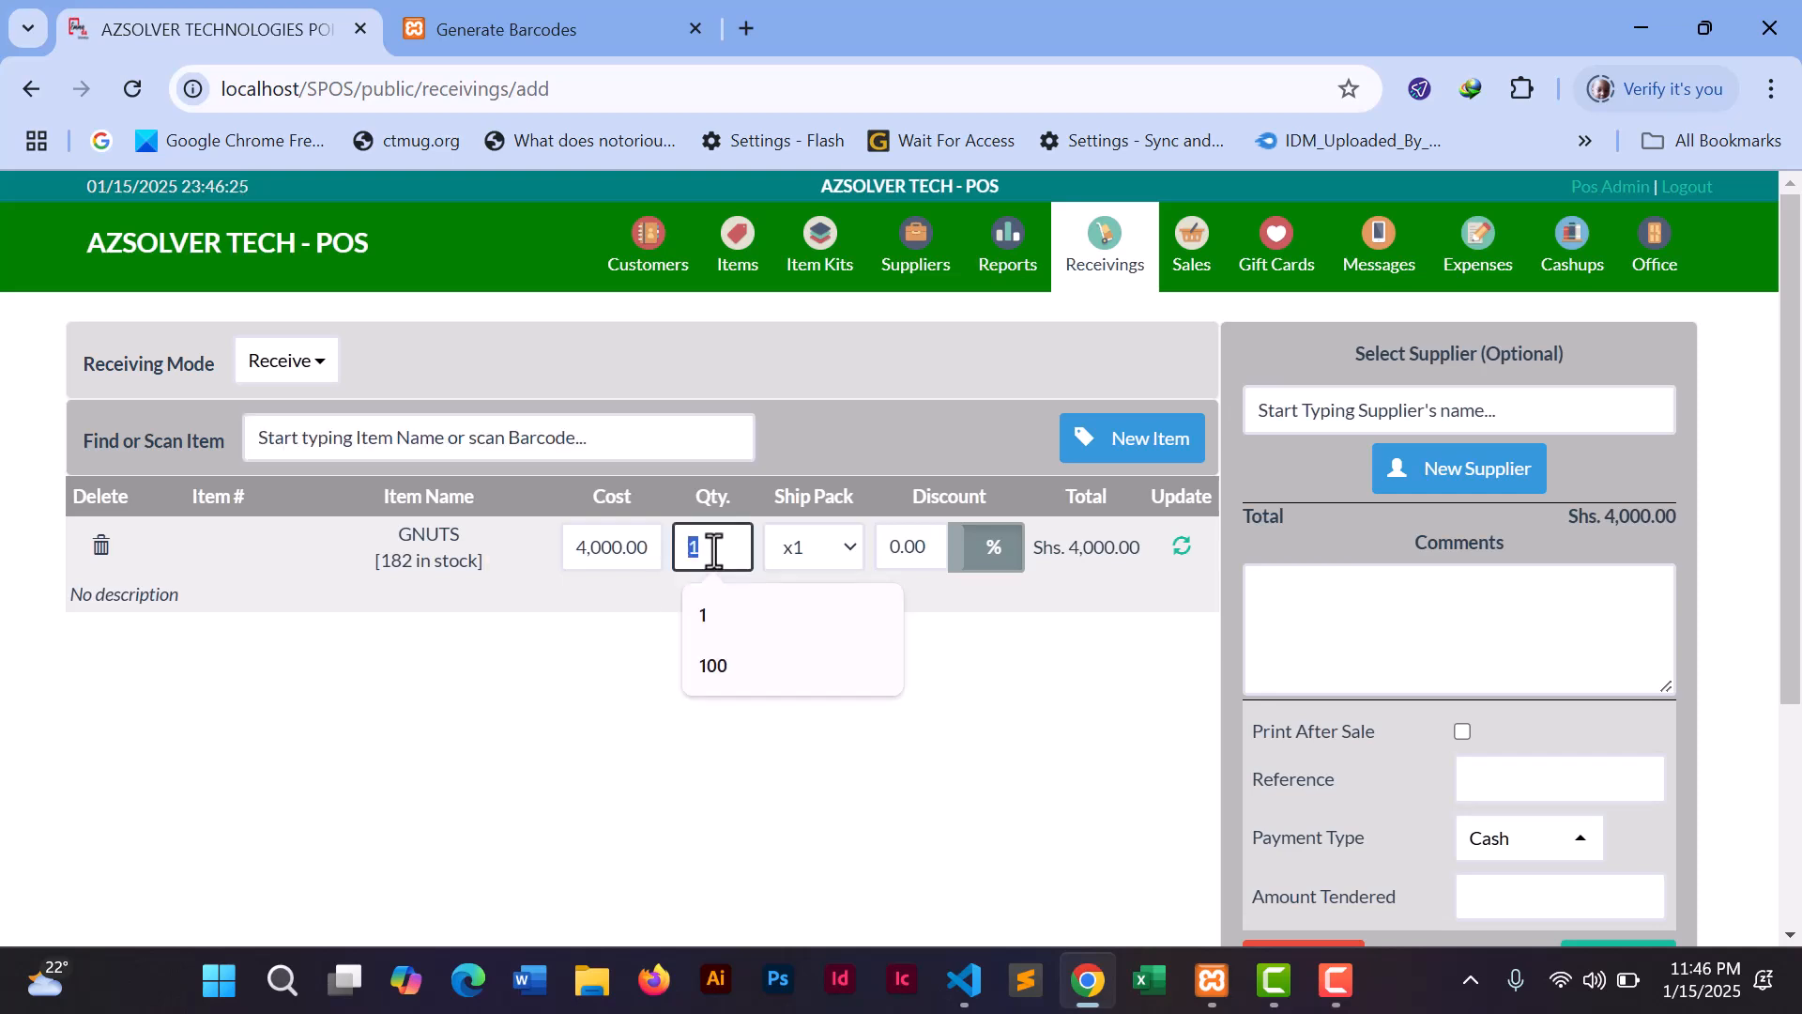
text(3)
click(1180, 548)
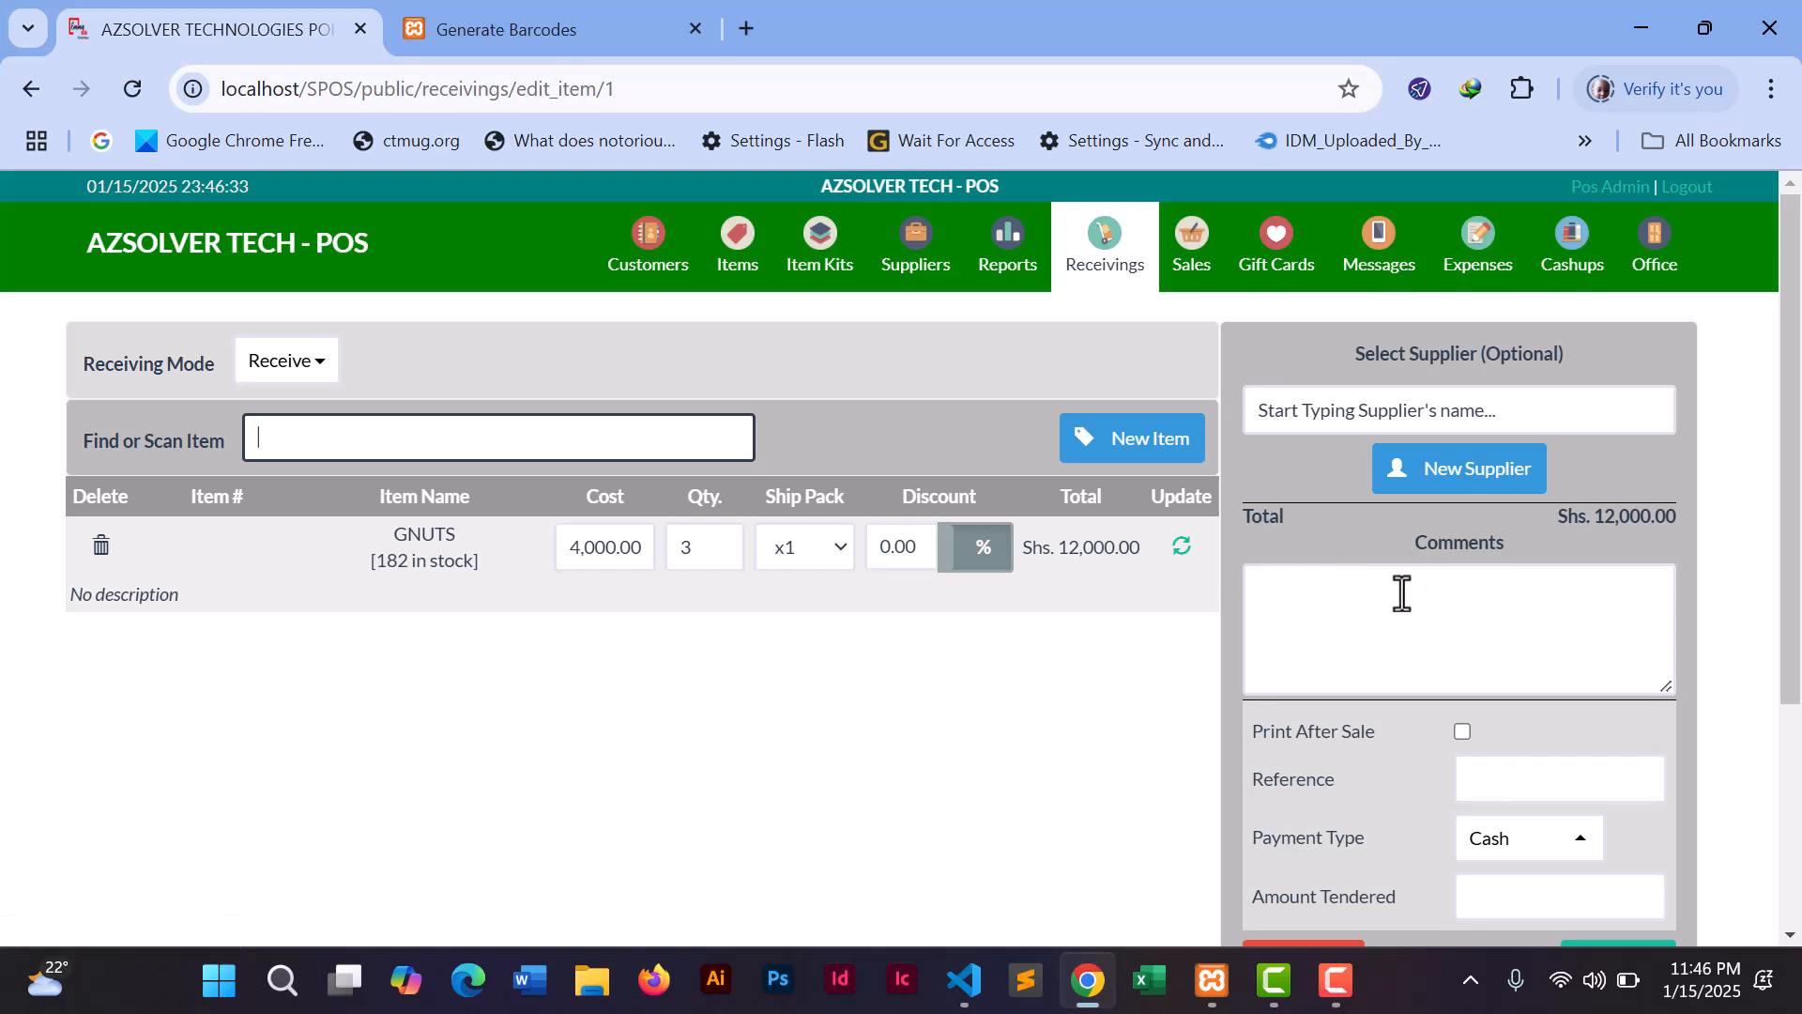
- Comment 'Recieved but not paid', tender 0, and complete receiving RECV 4 for Shs. 12,000.00
click(1402, 592)
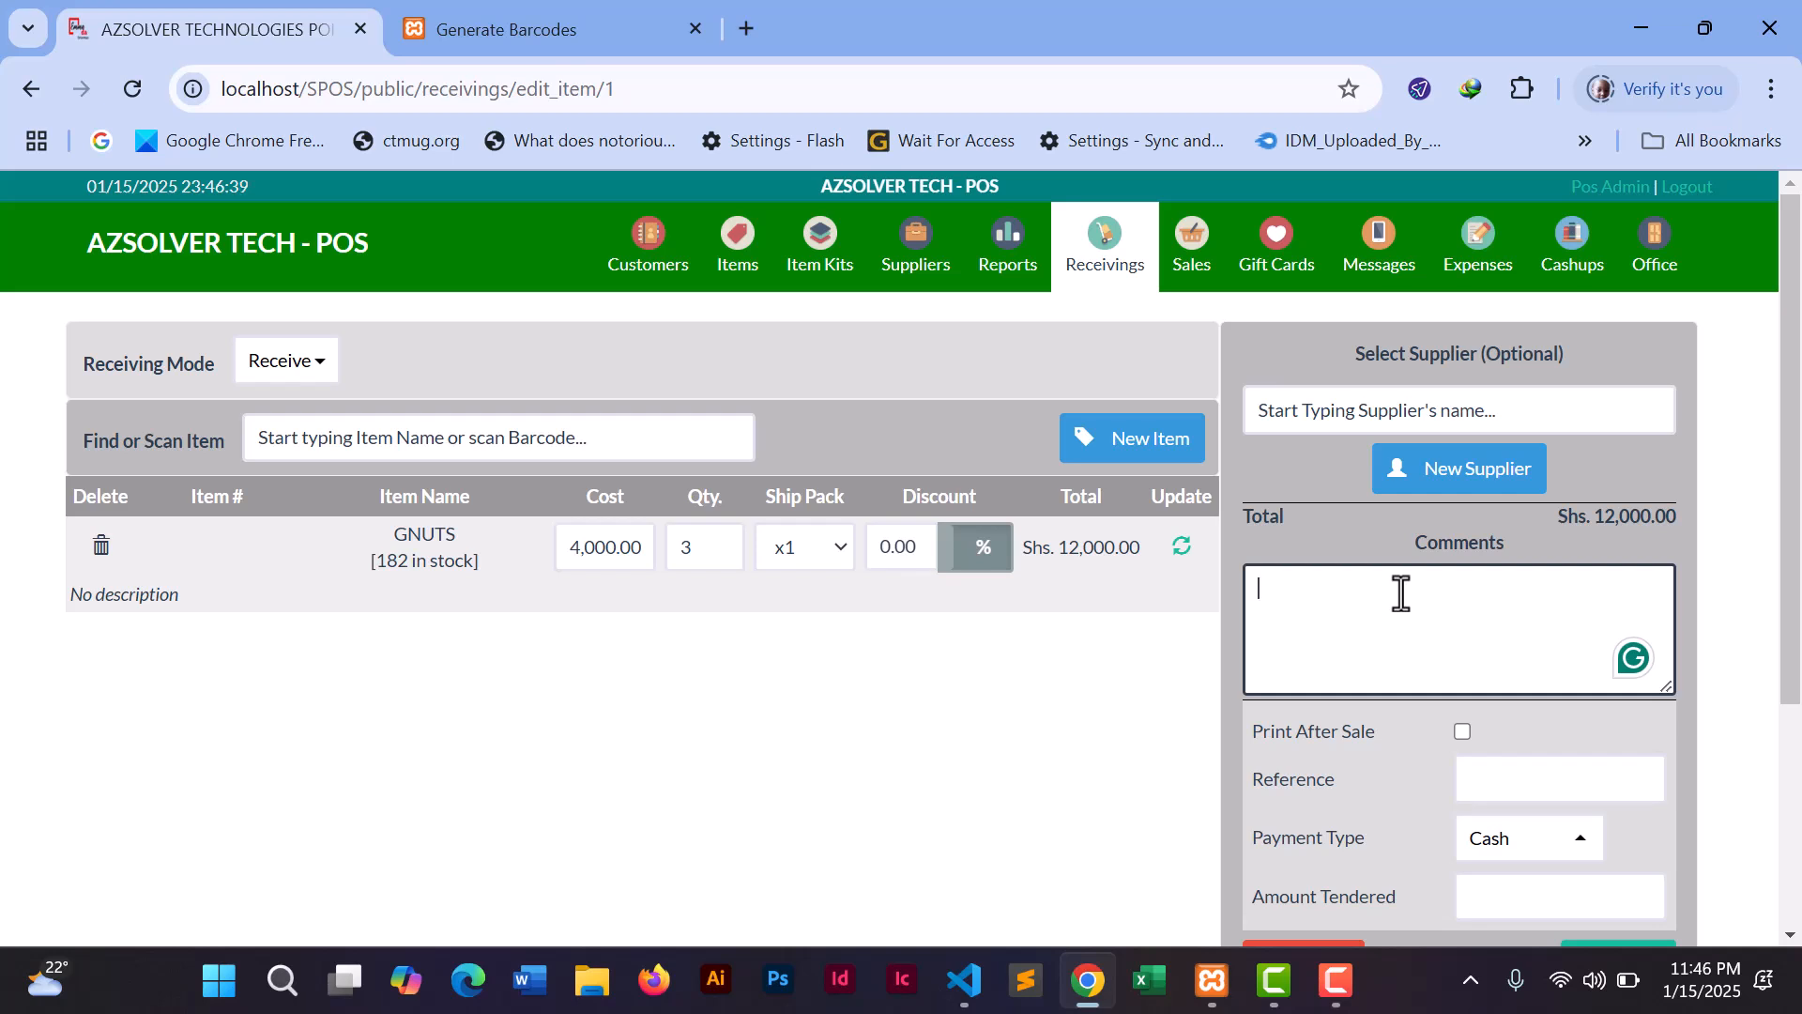
text(Recieved but not)
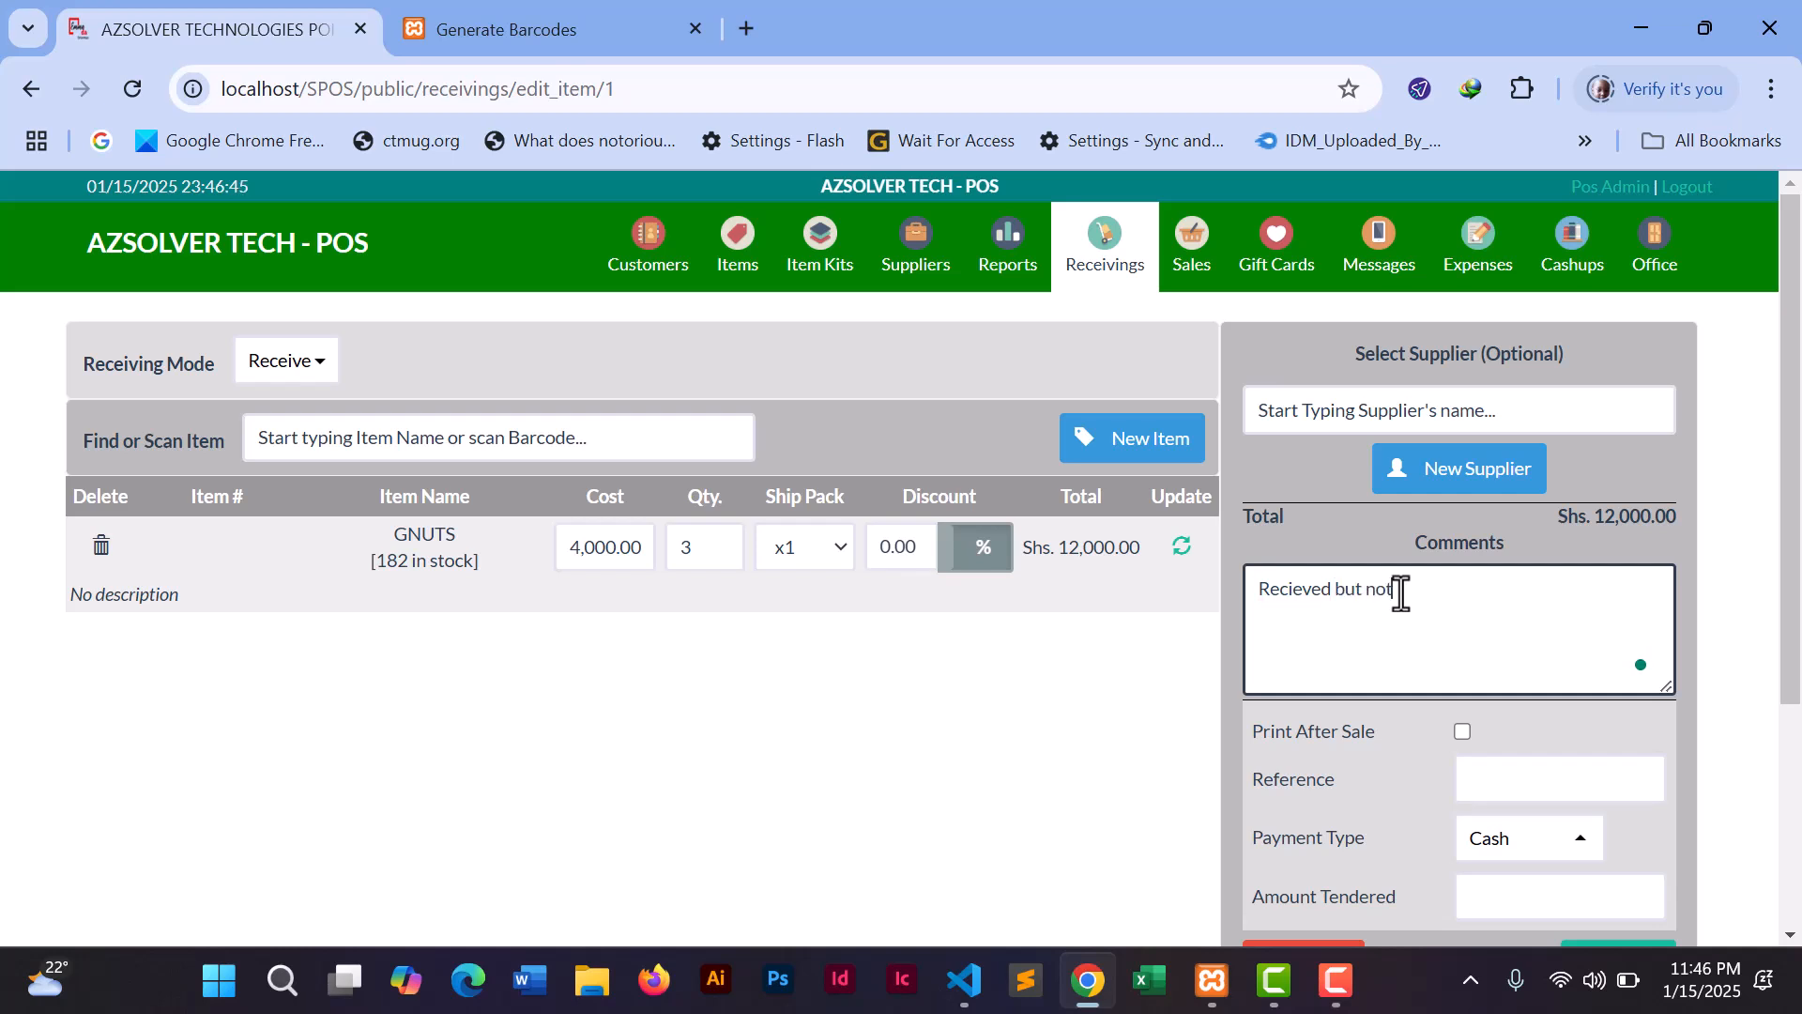
text( paid)
drag(1797, 555, 1792, 721)
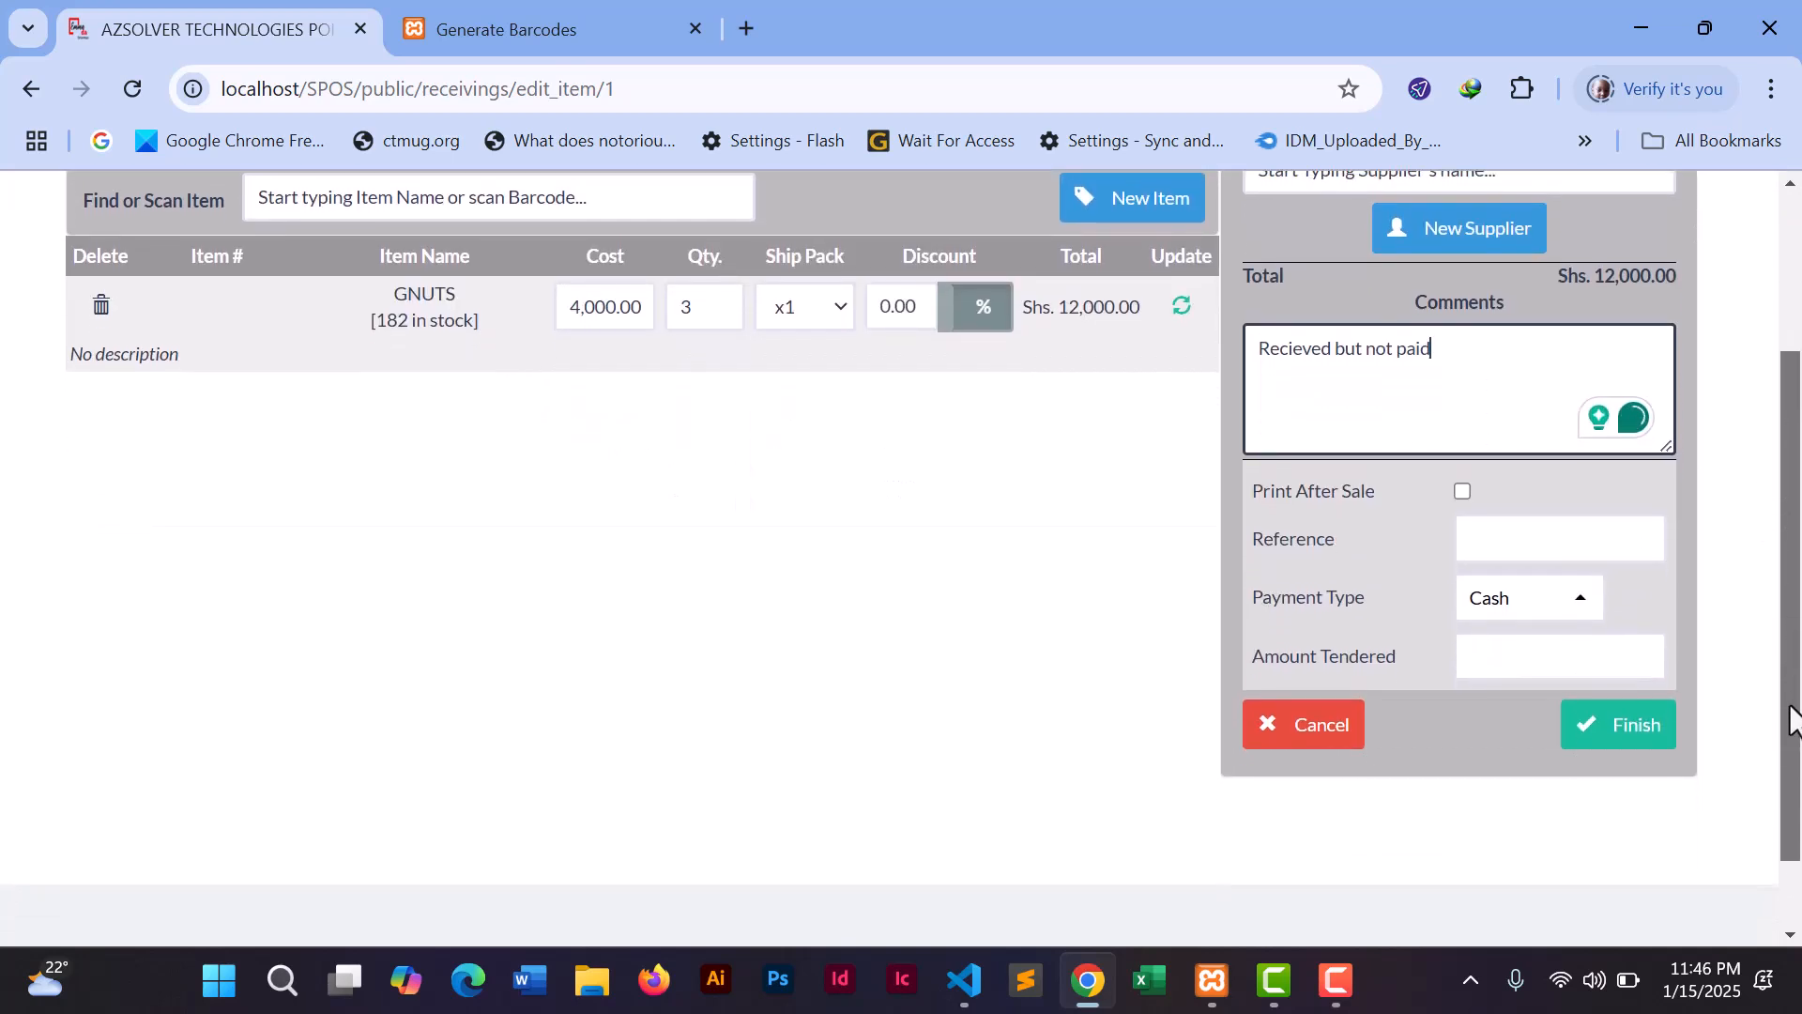
click(1509, 665)
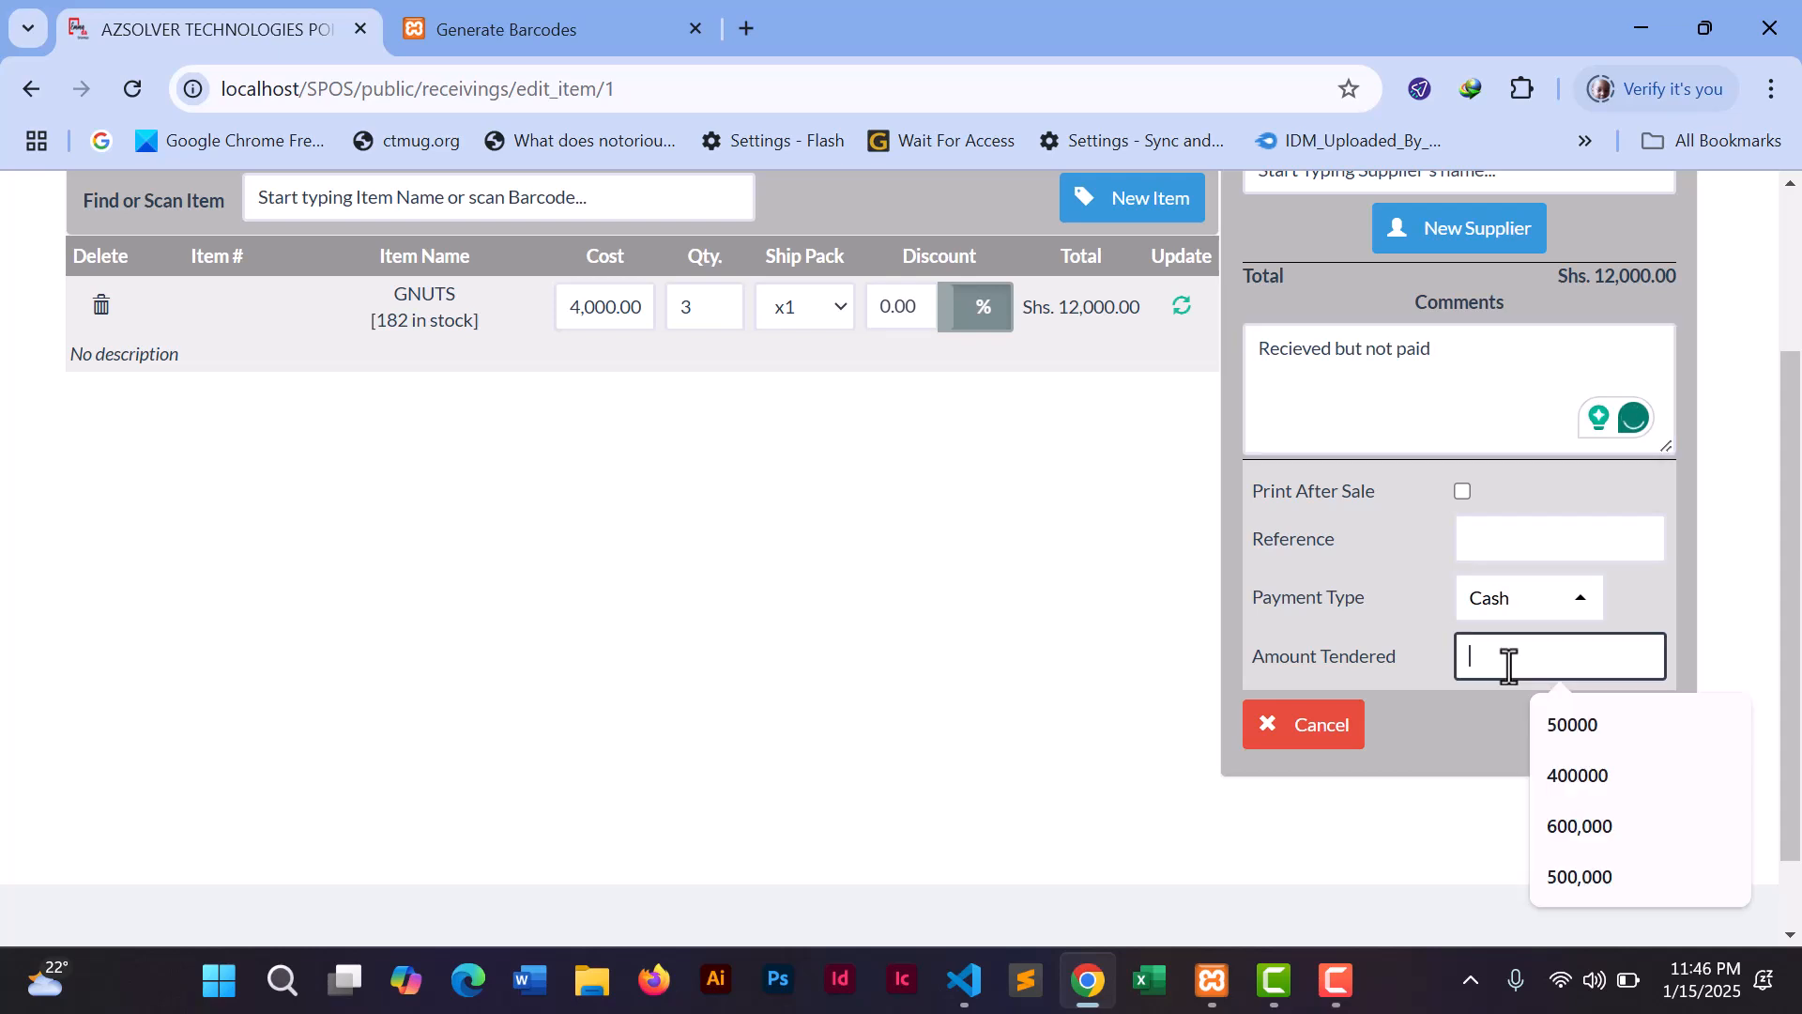
text(0)
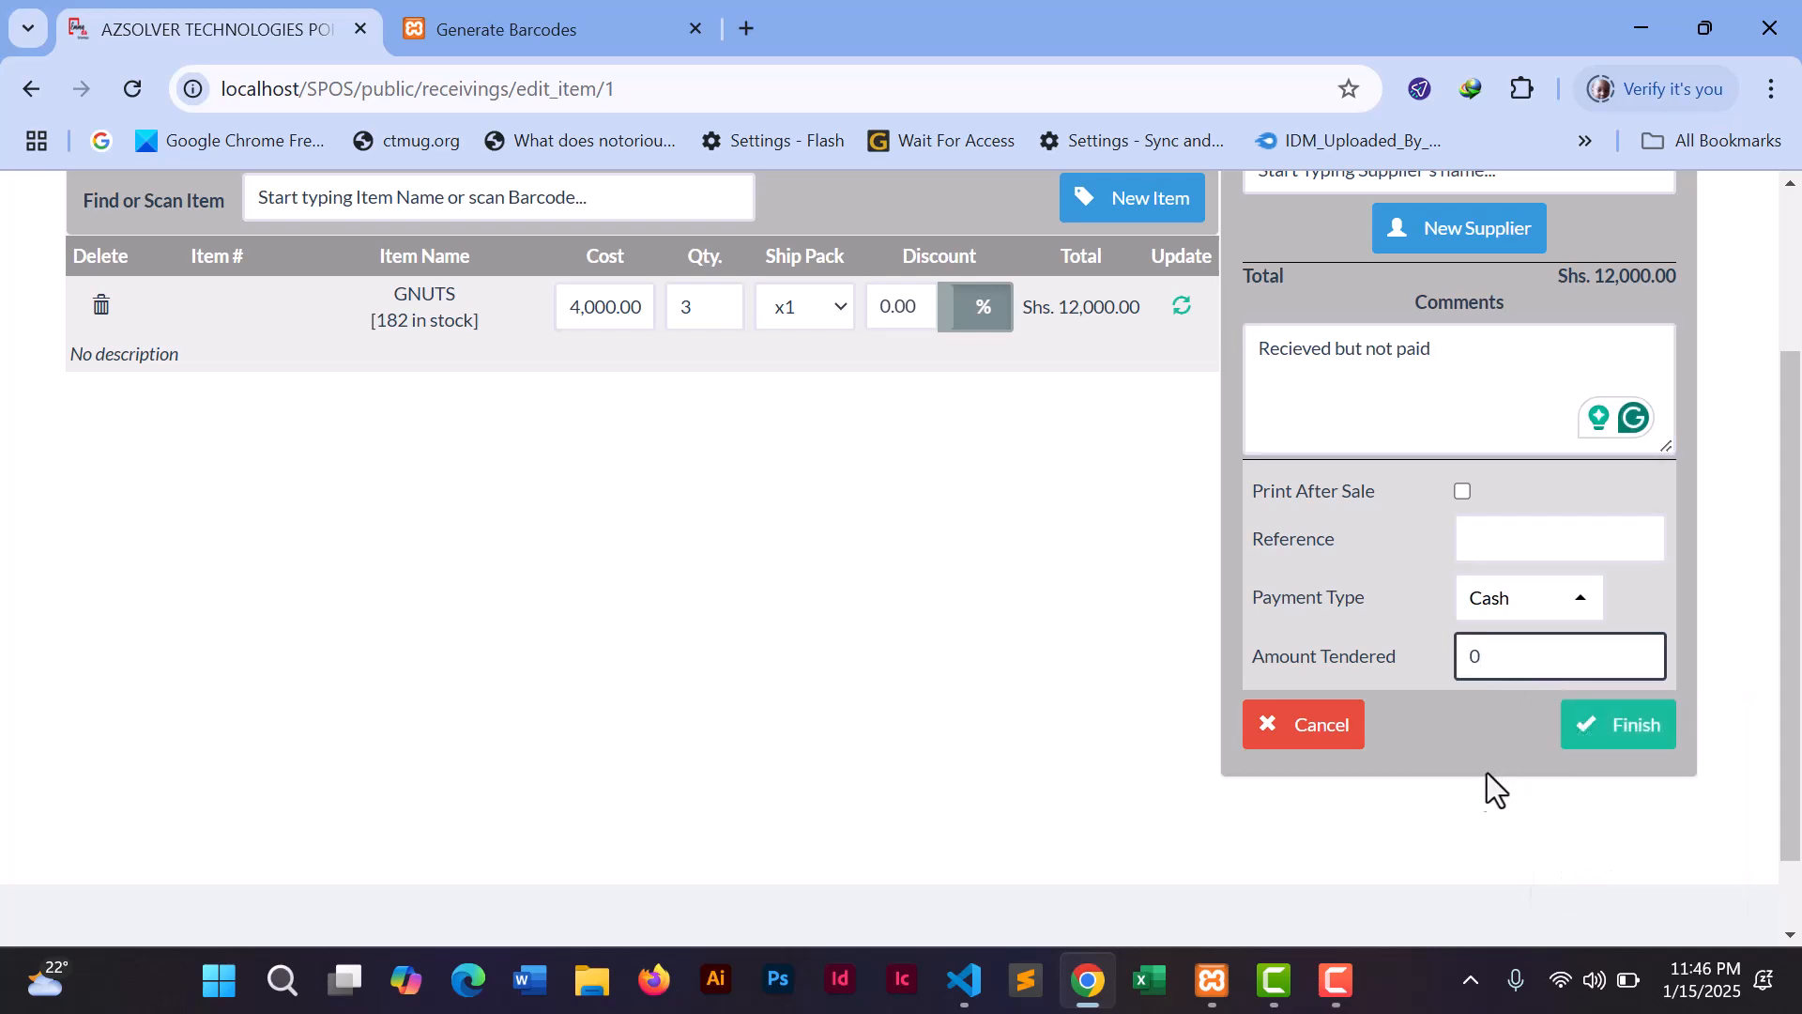
click(1483, 797)
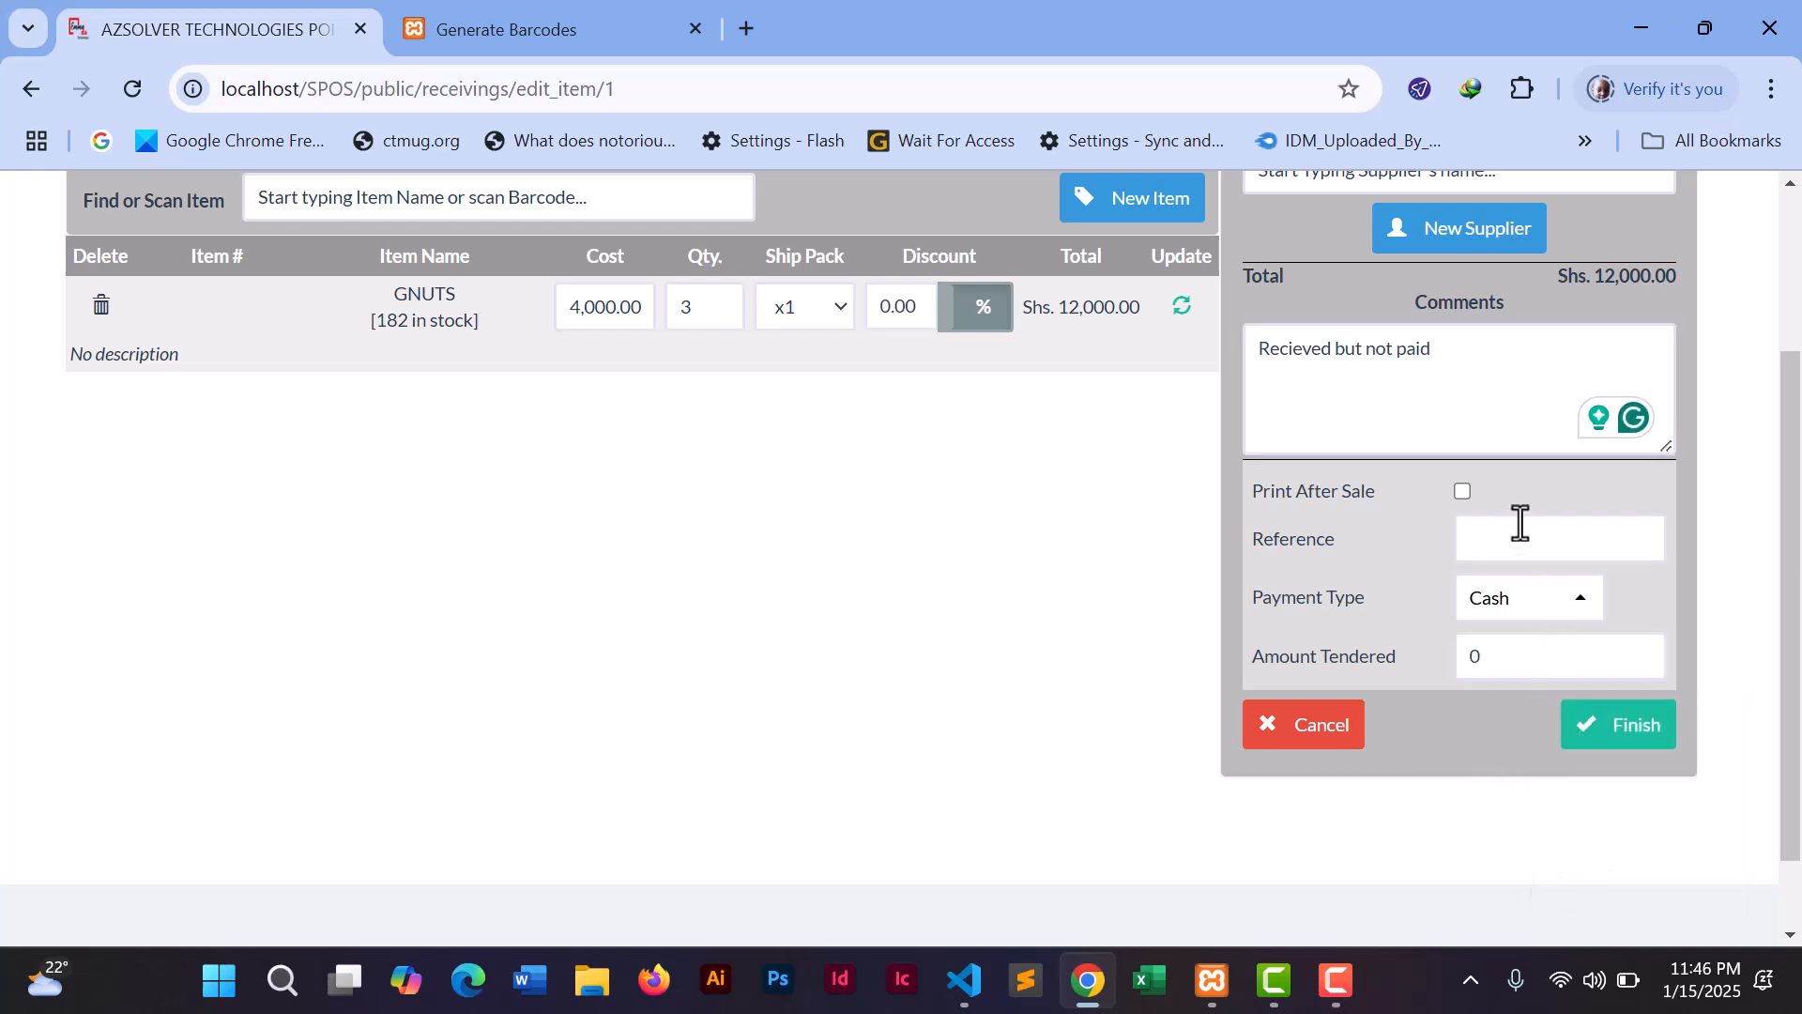
click(1604, 738)
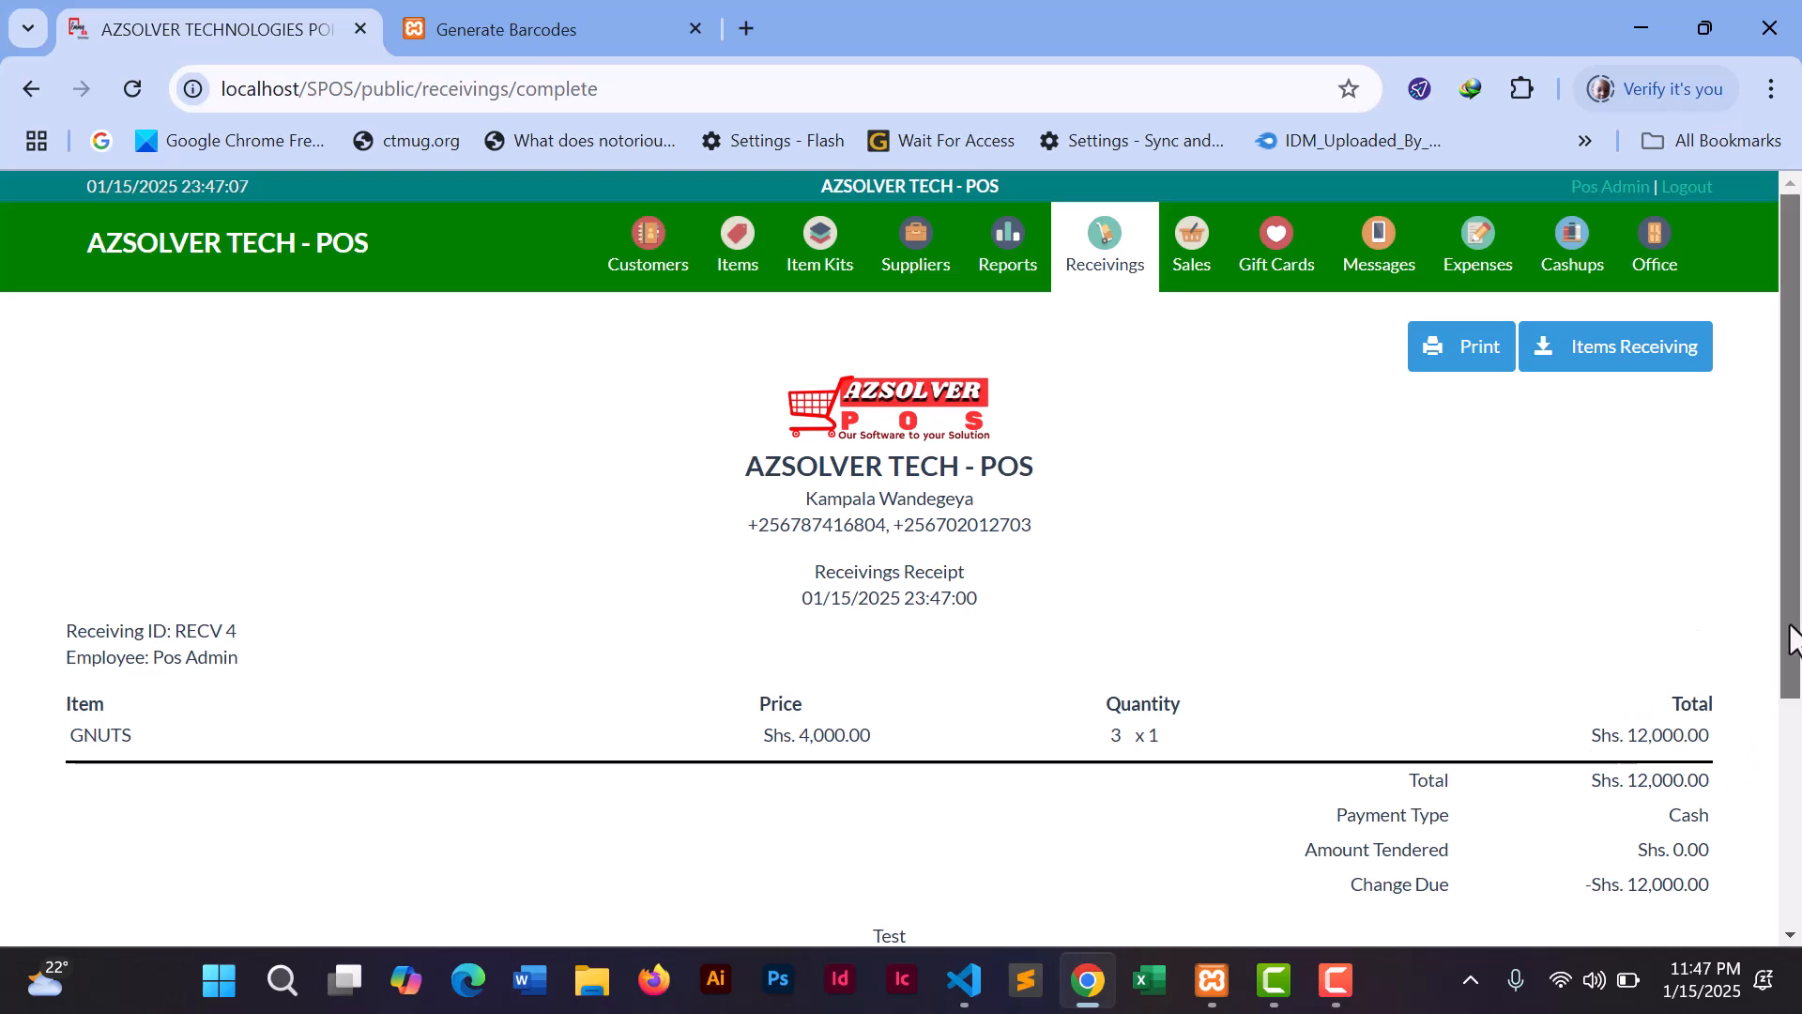
- Regenerate today's Detailed Receivings Report, showing receiving 4 at Shs. 12,000.00 and Shs. 1,512,000.00 total
drag(1792, 601, 1774, 431)
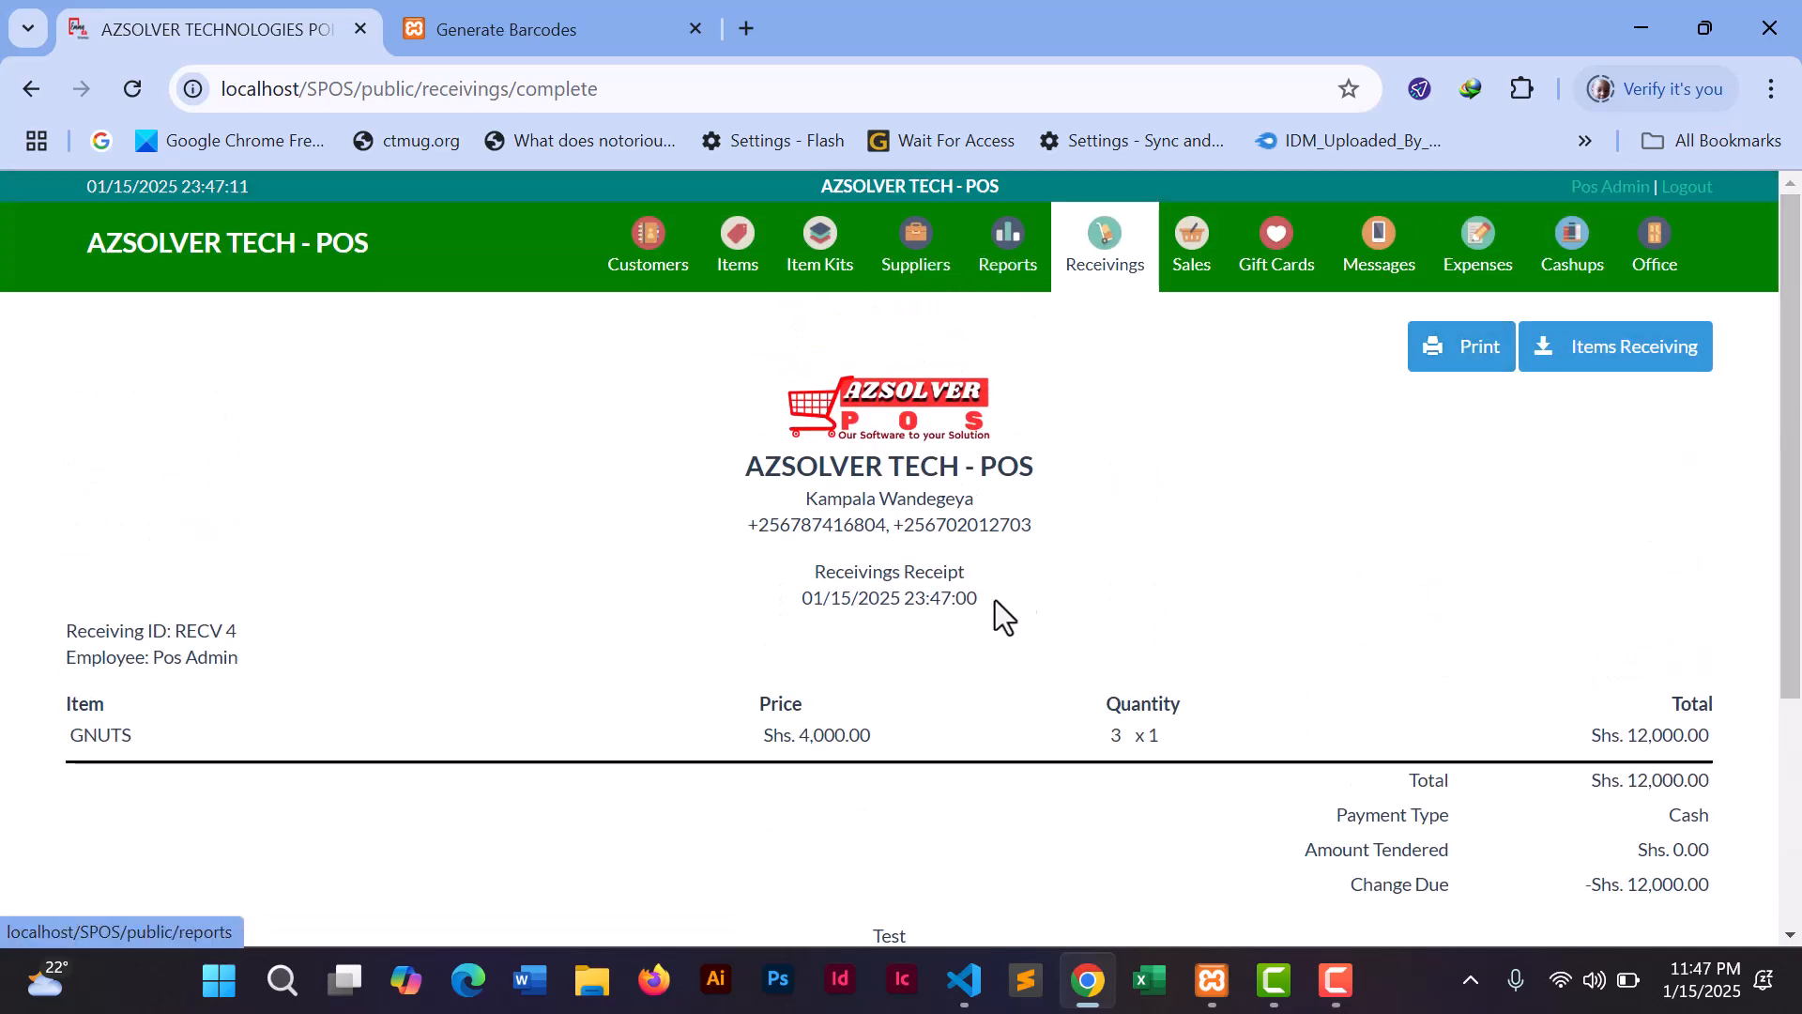
click(1007, 265)
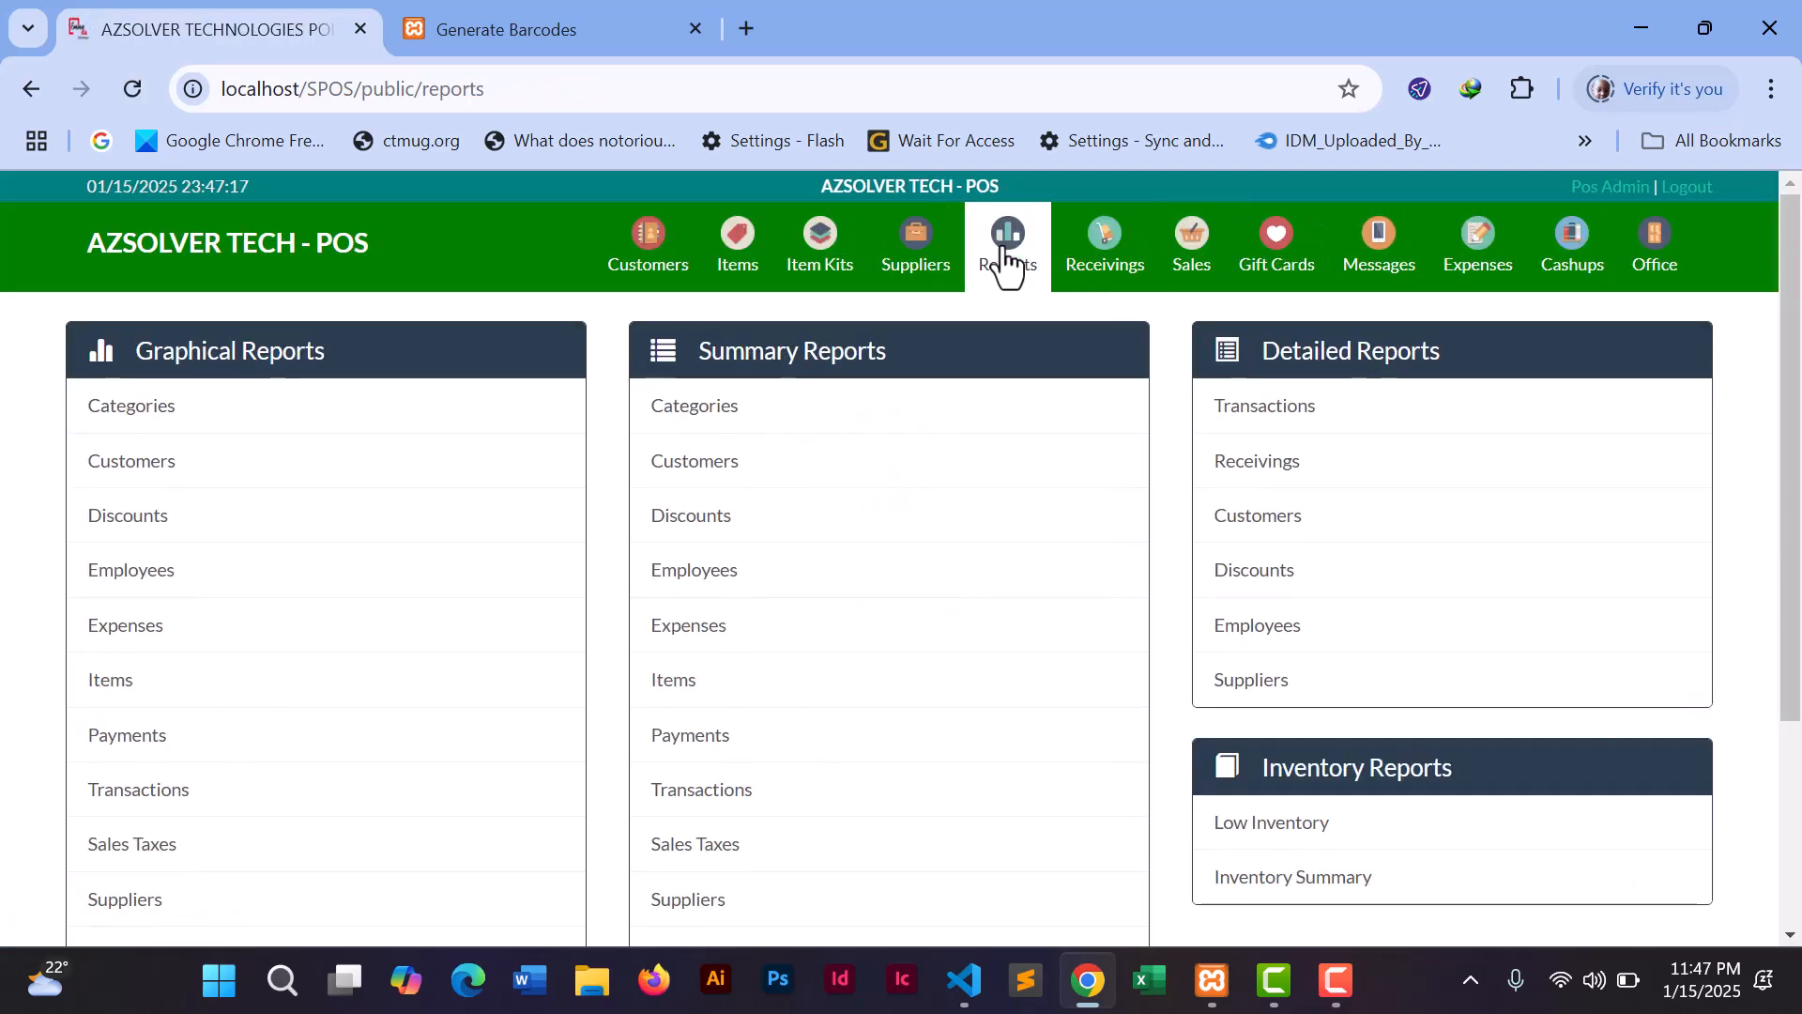
click(1289, 476)
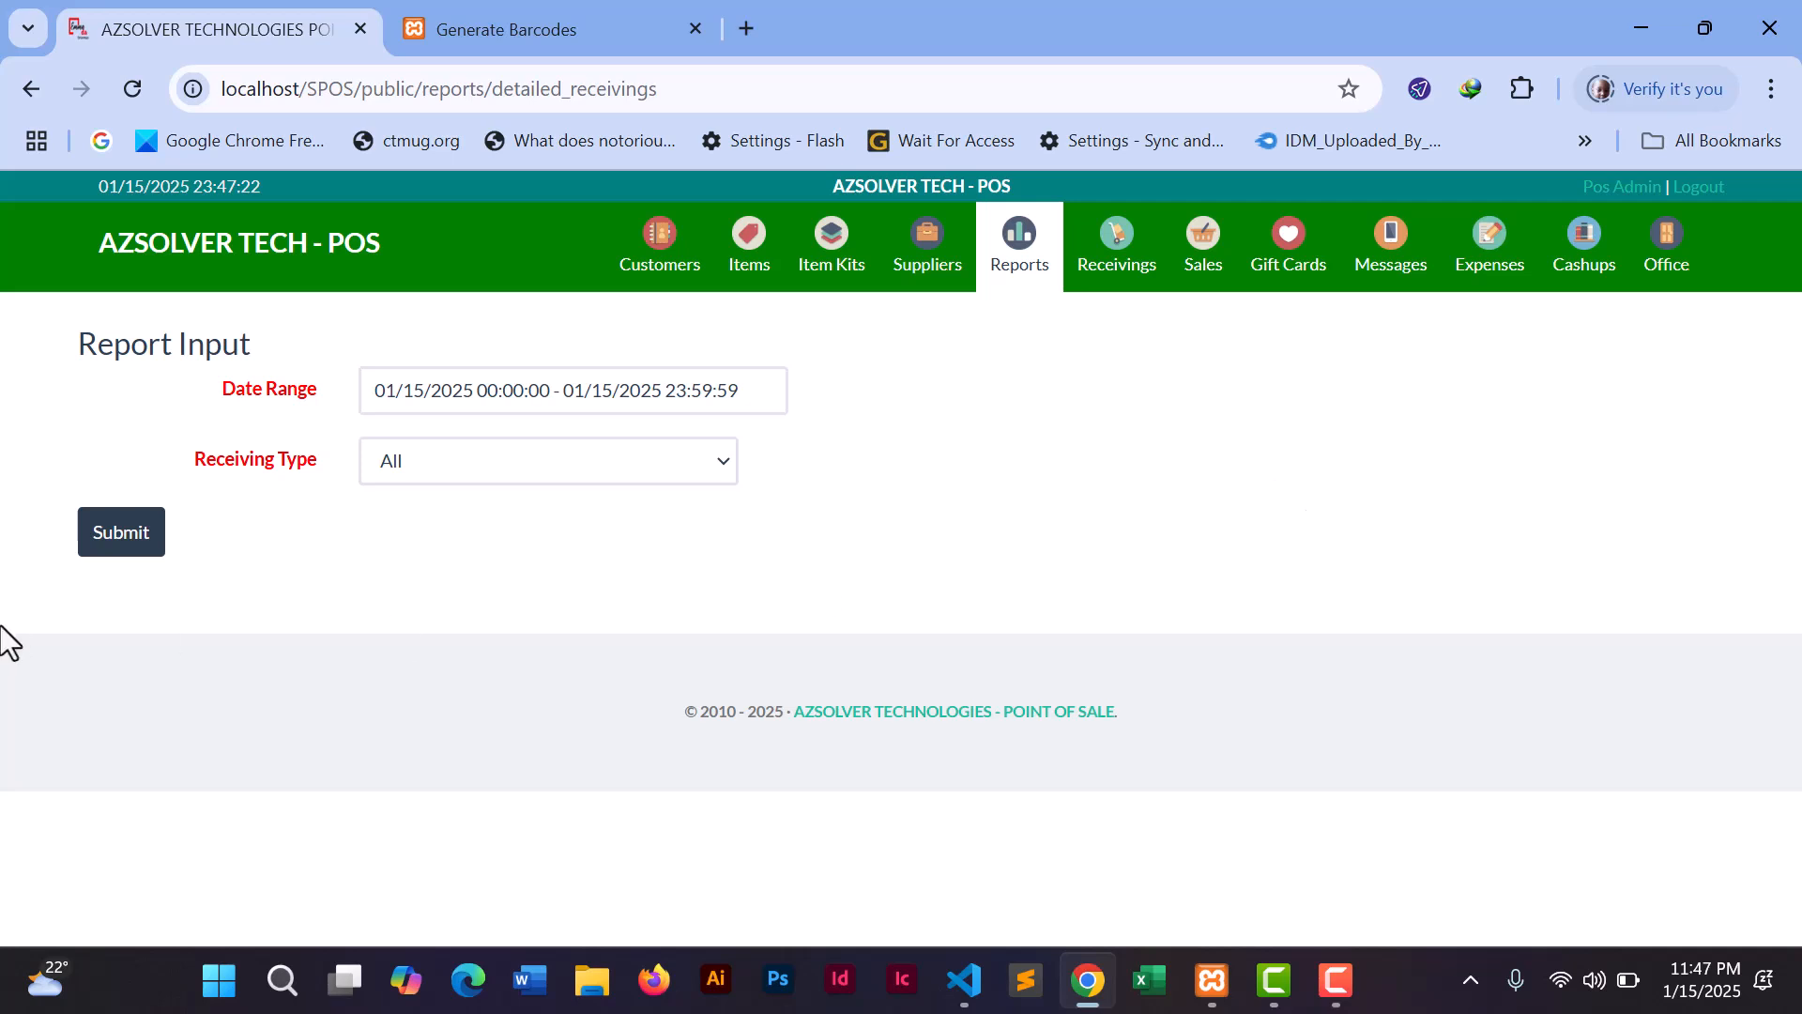
click(129, 539)
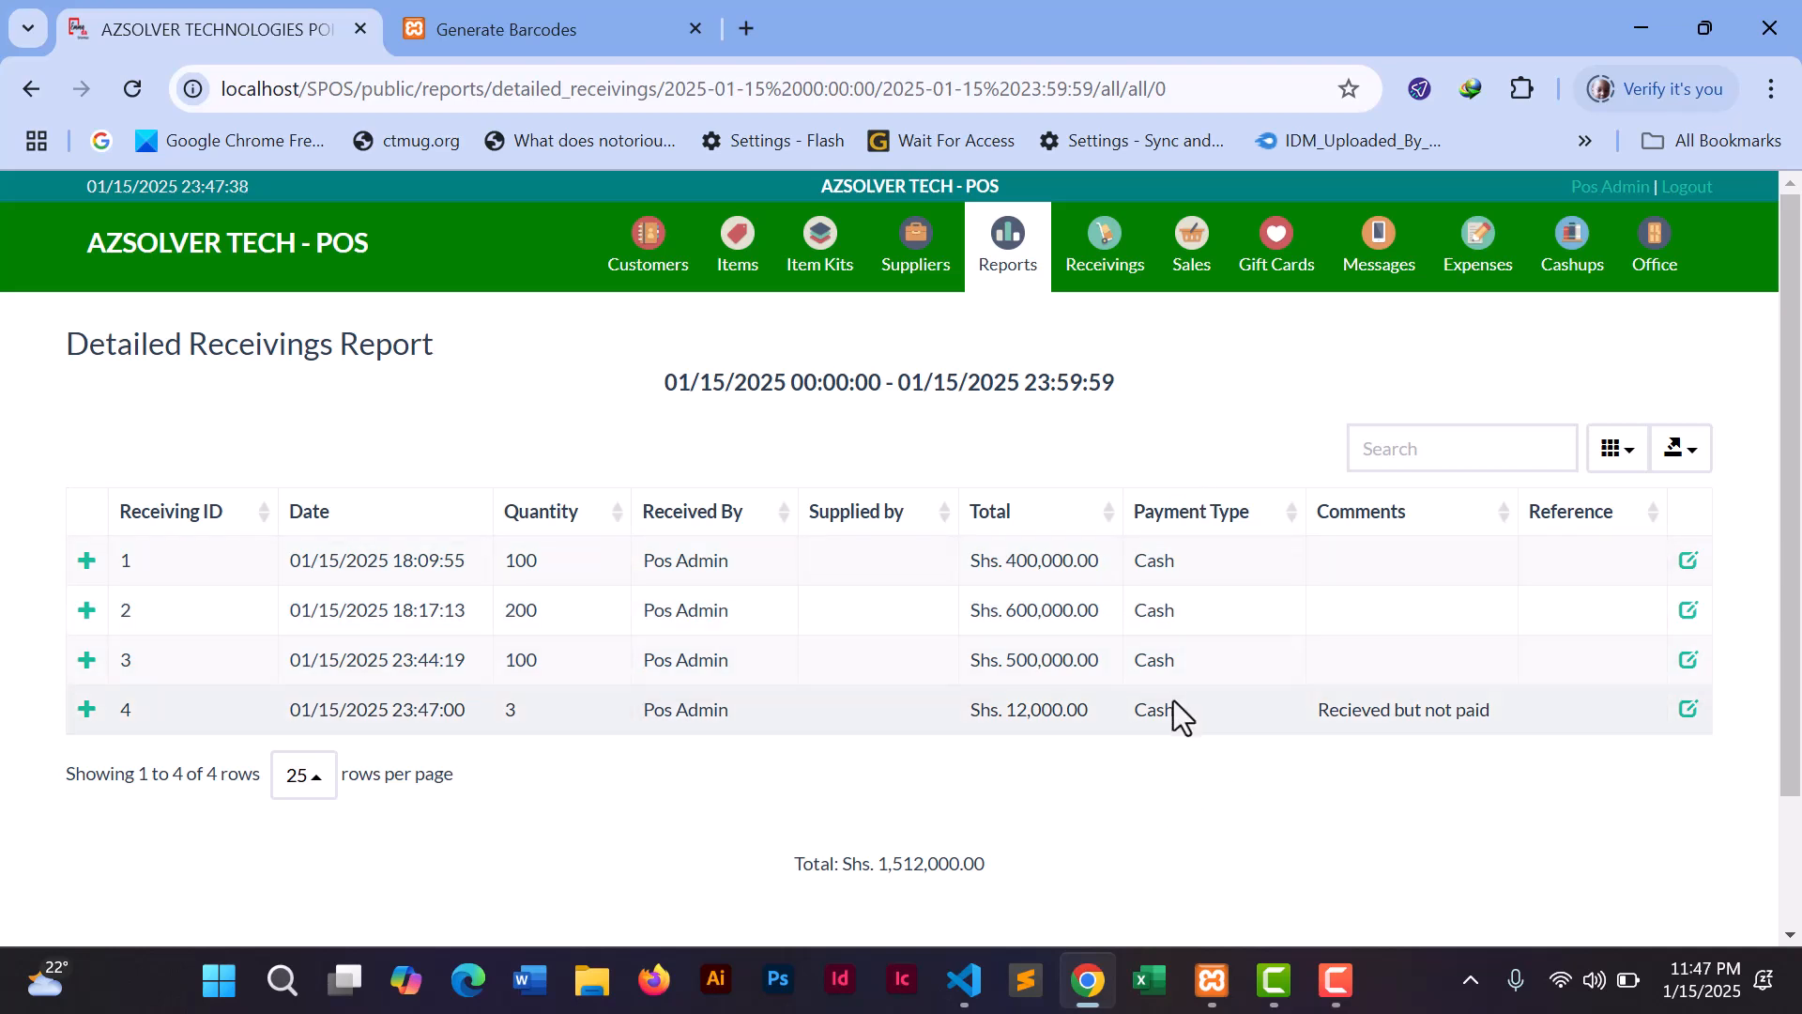
drag(1169, 704, 1130, 707)
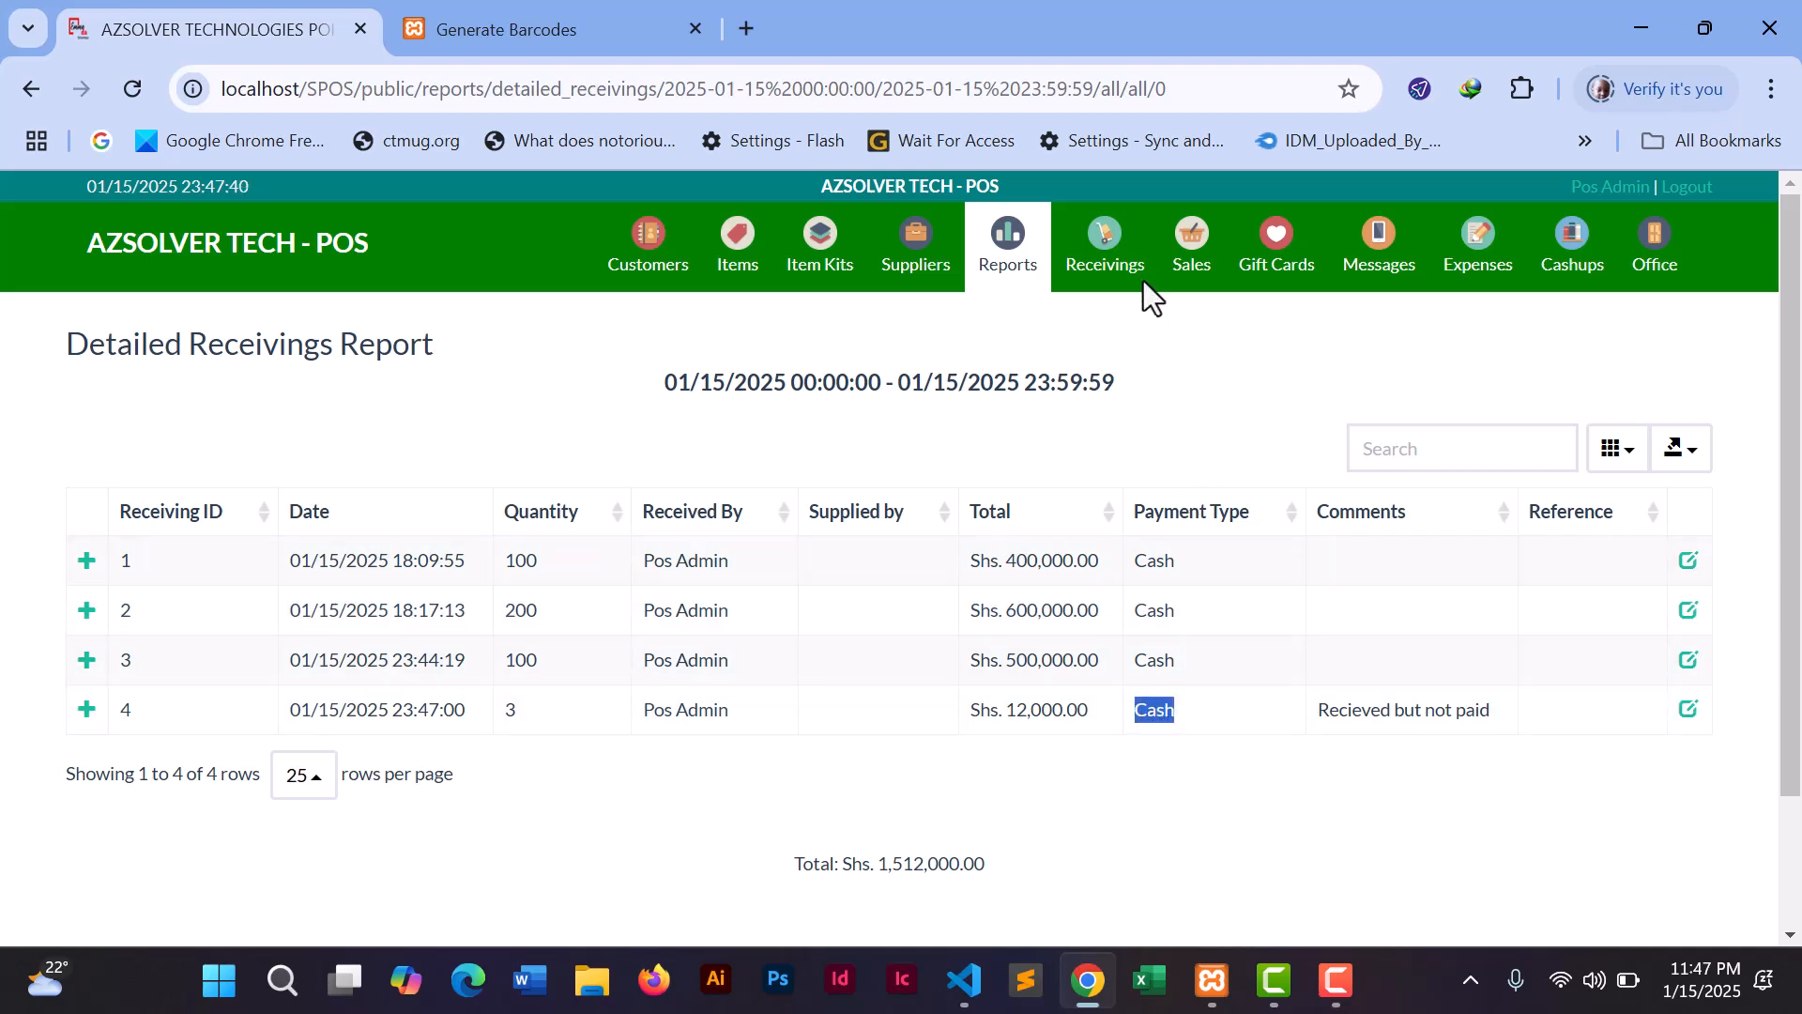
click(1115, 255)
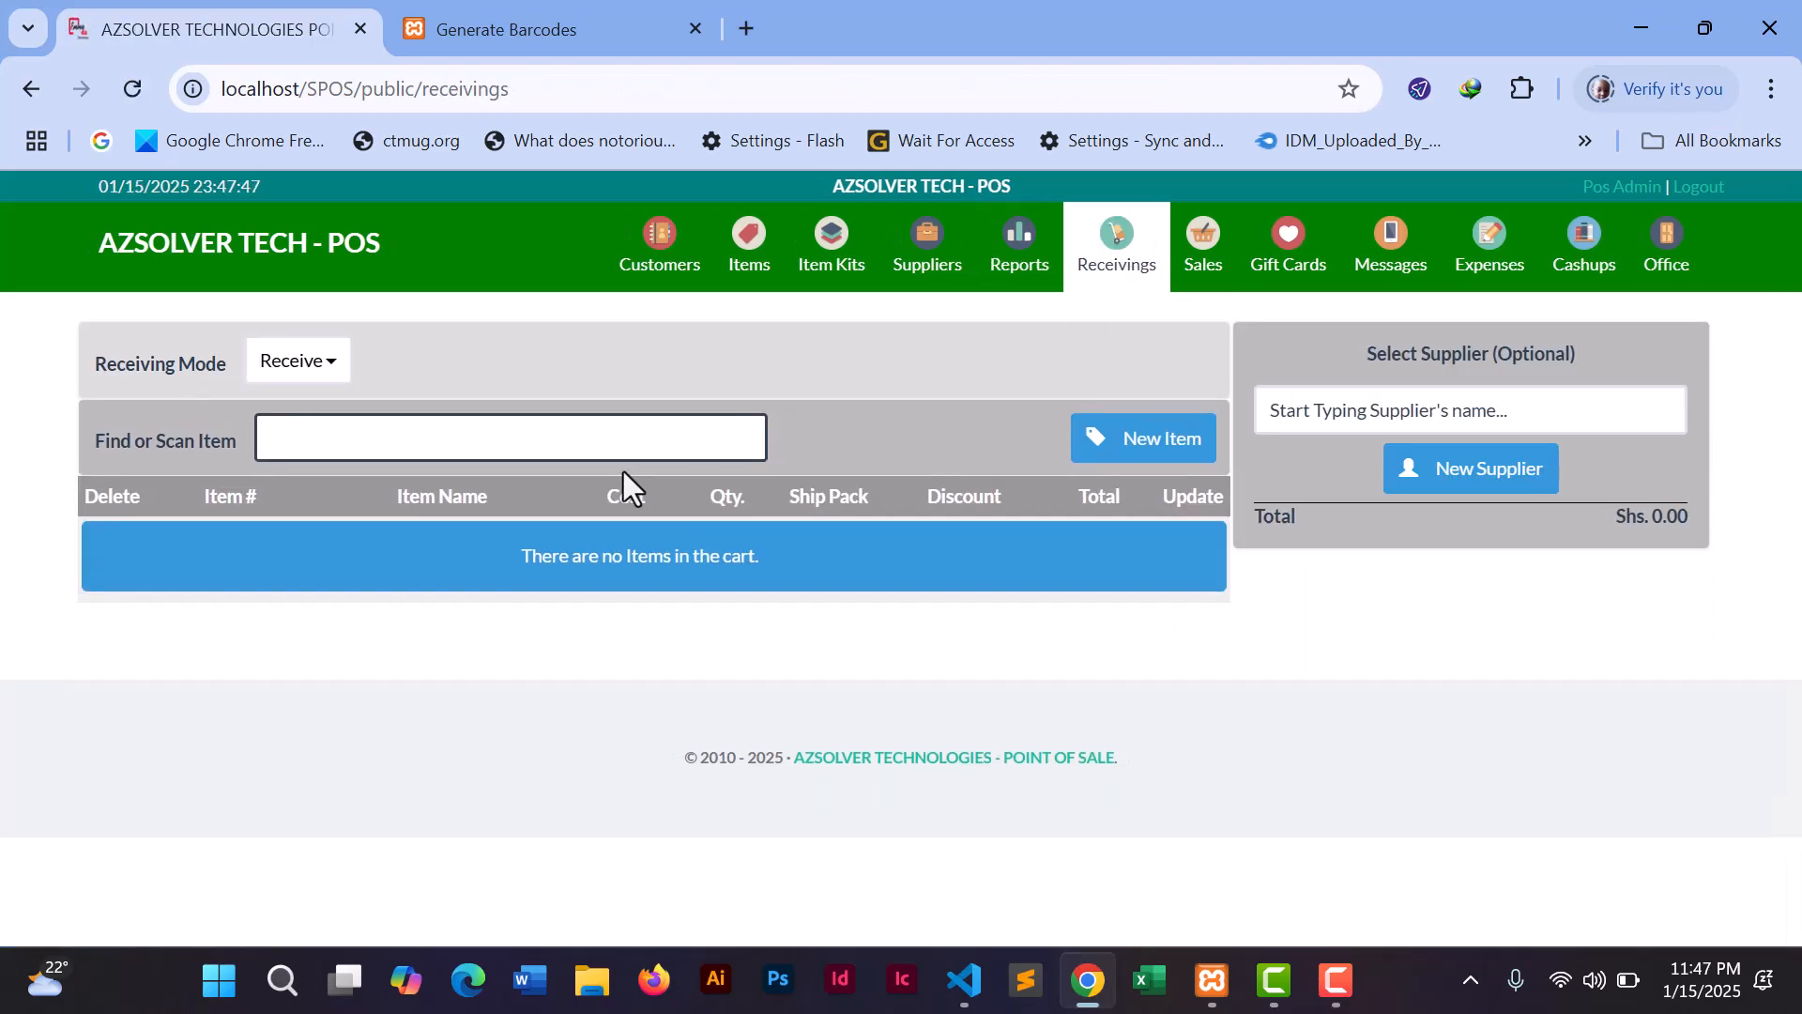
- Add item 4, BREAD, to a new receiving and set the payment type to Due
text(4)
key(Return)
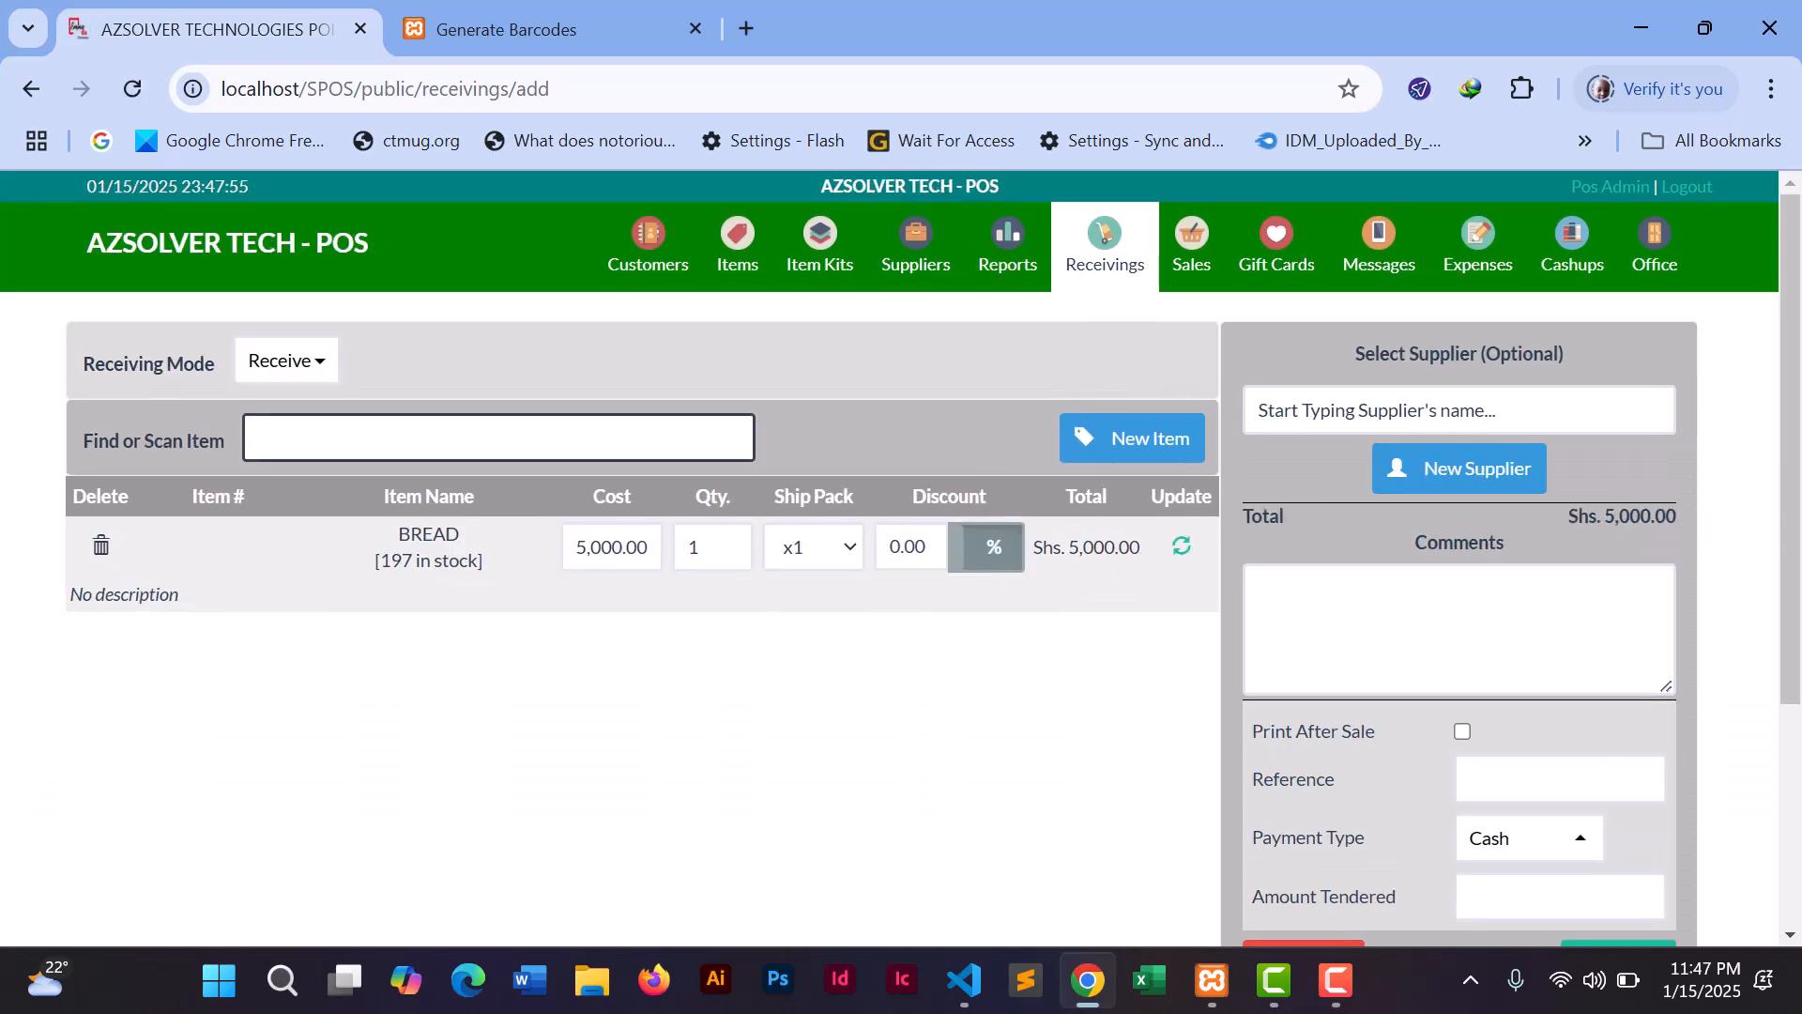
scroll(1783, 657, down, 2)
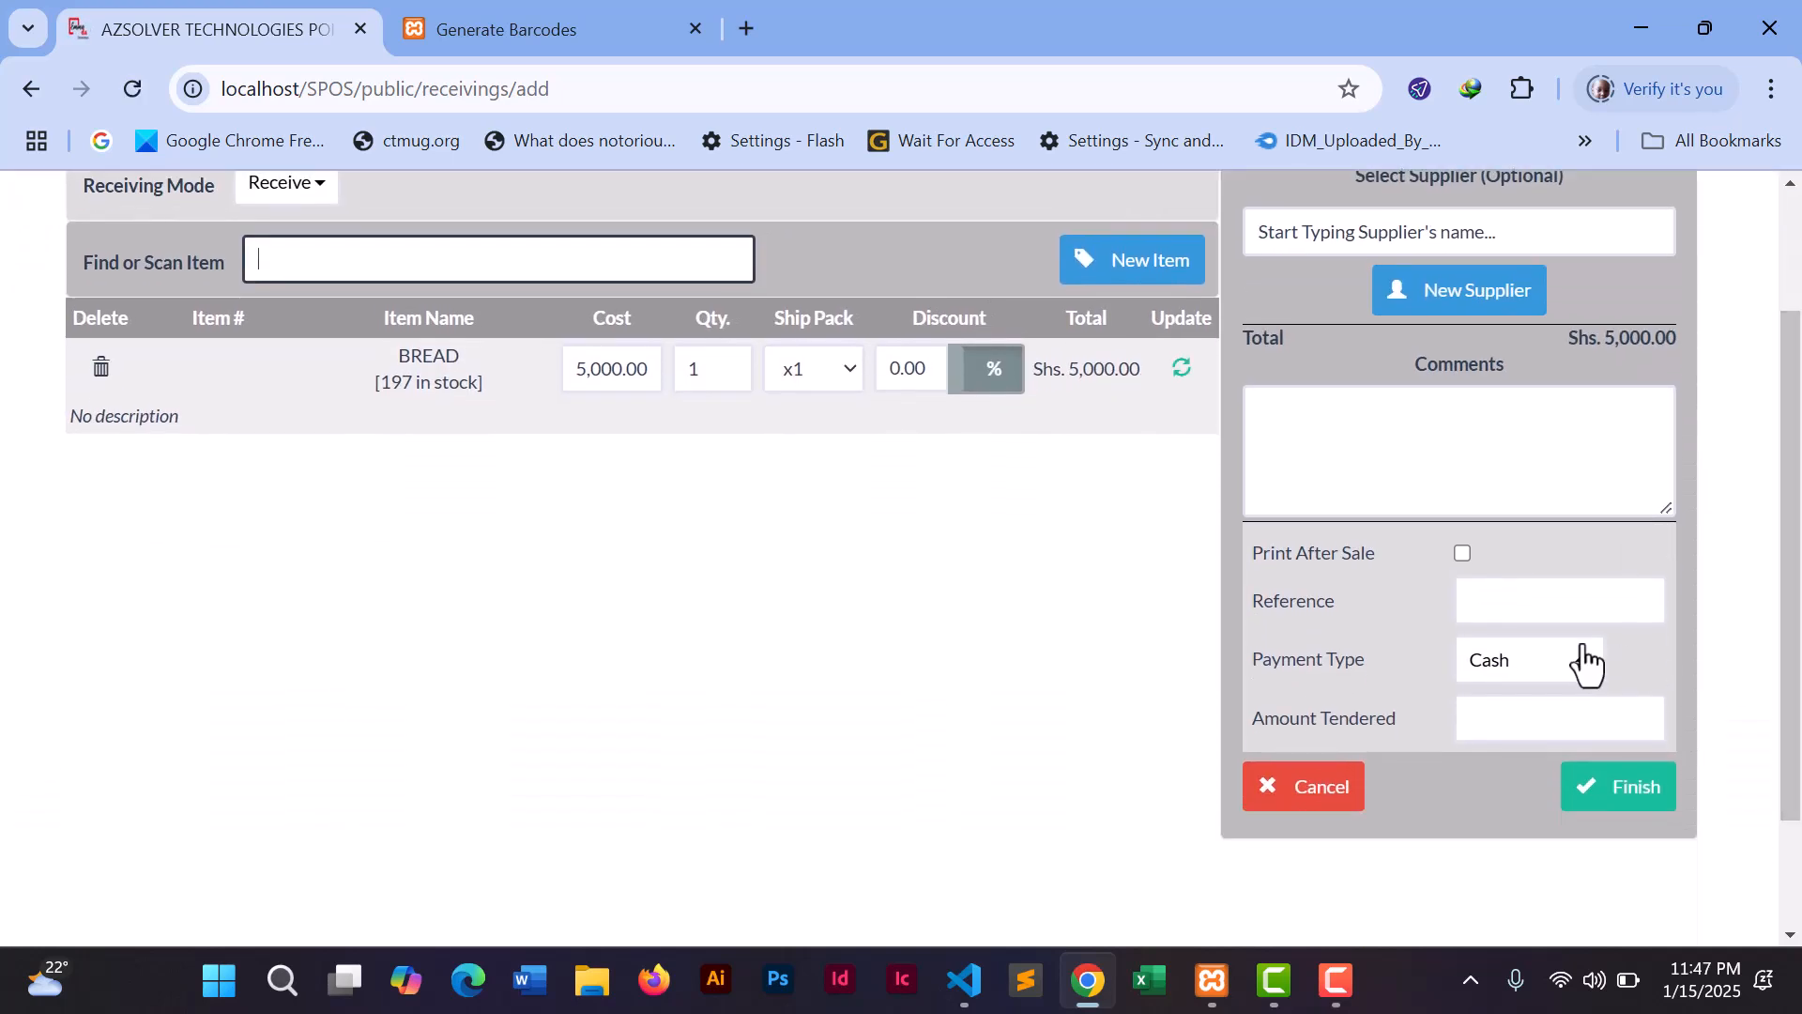
click(1575, 668)
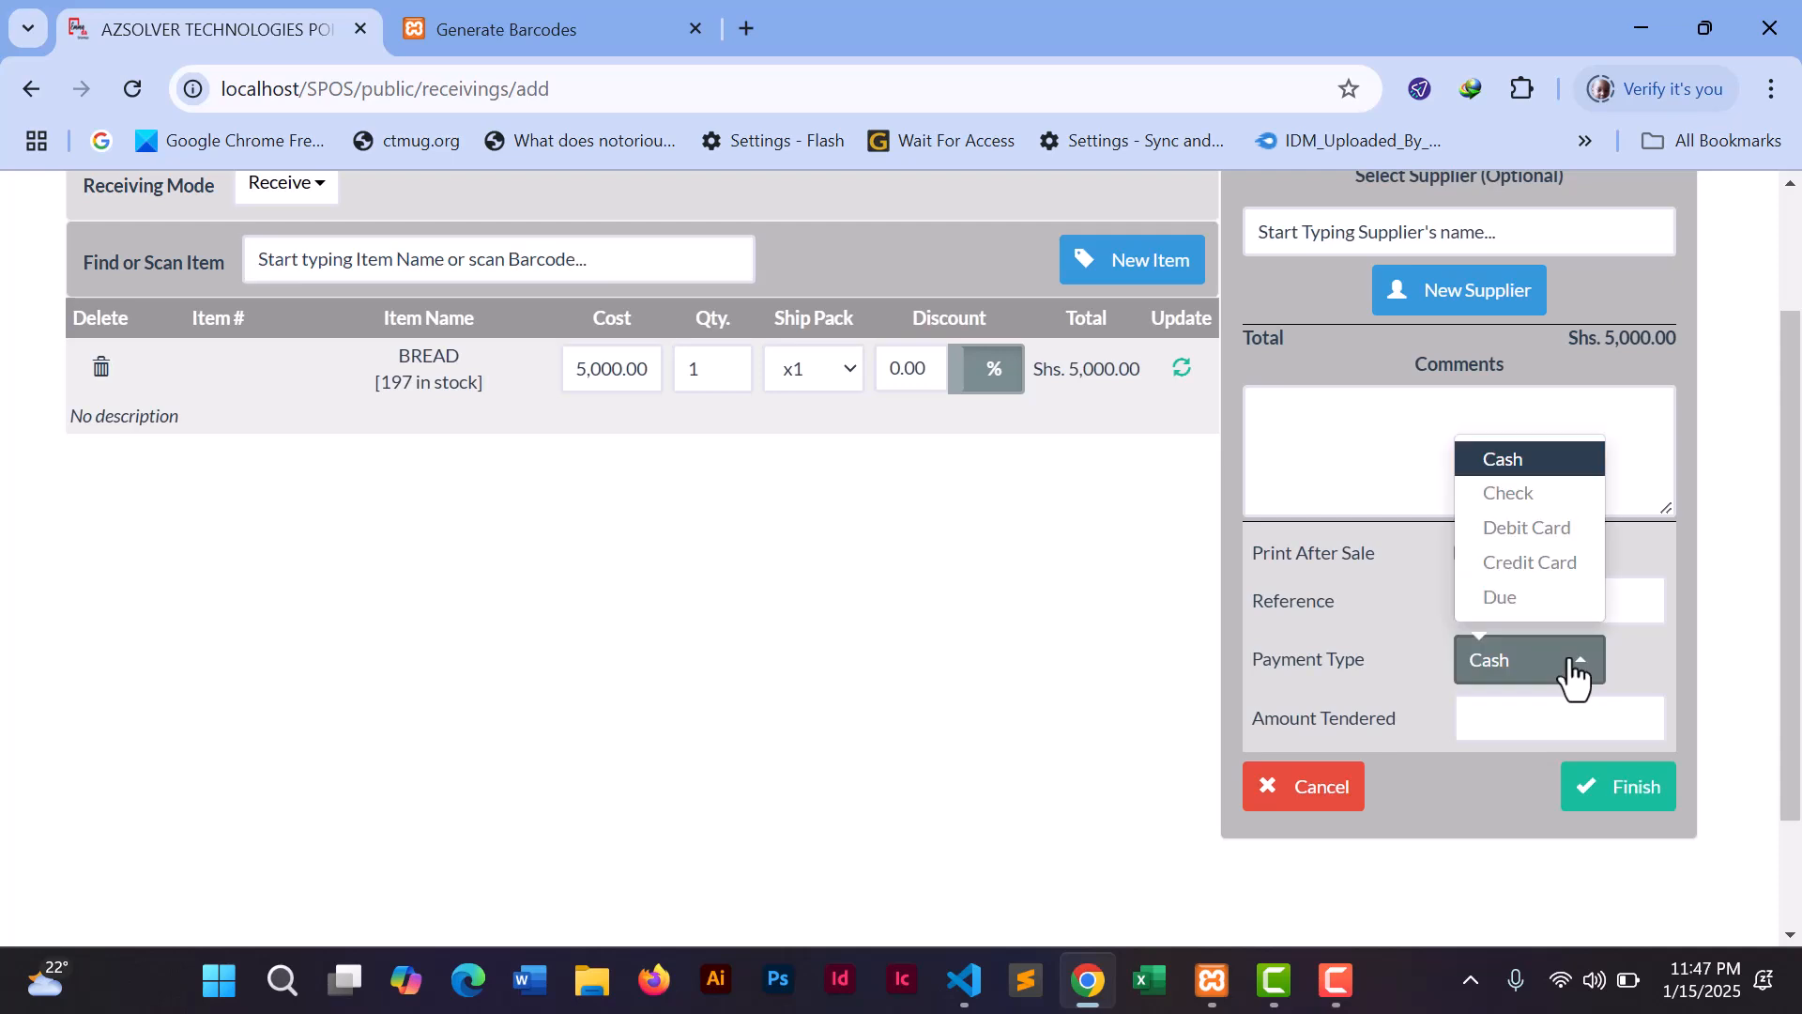
click(1522, 601)
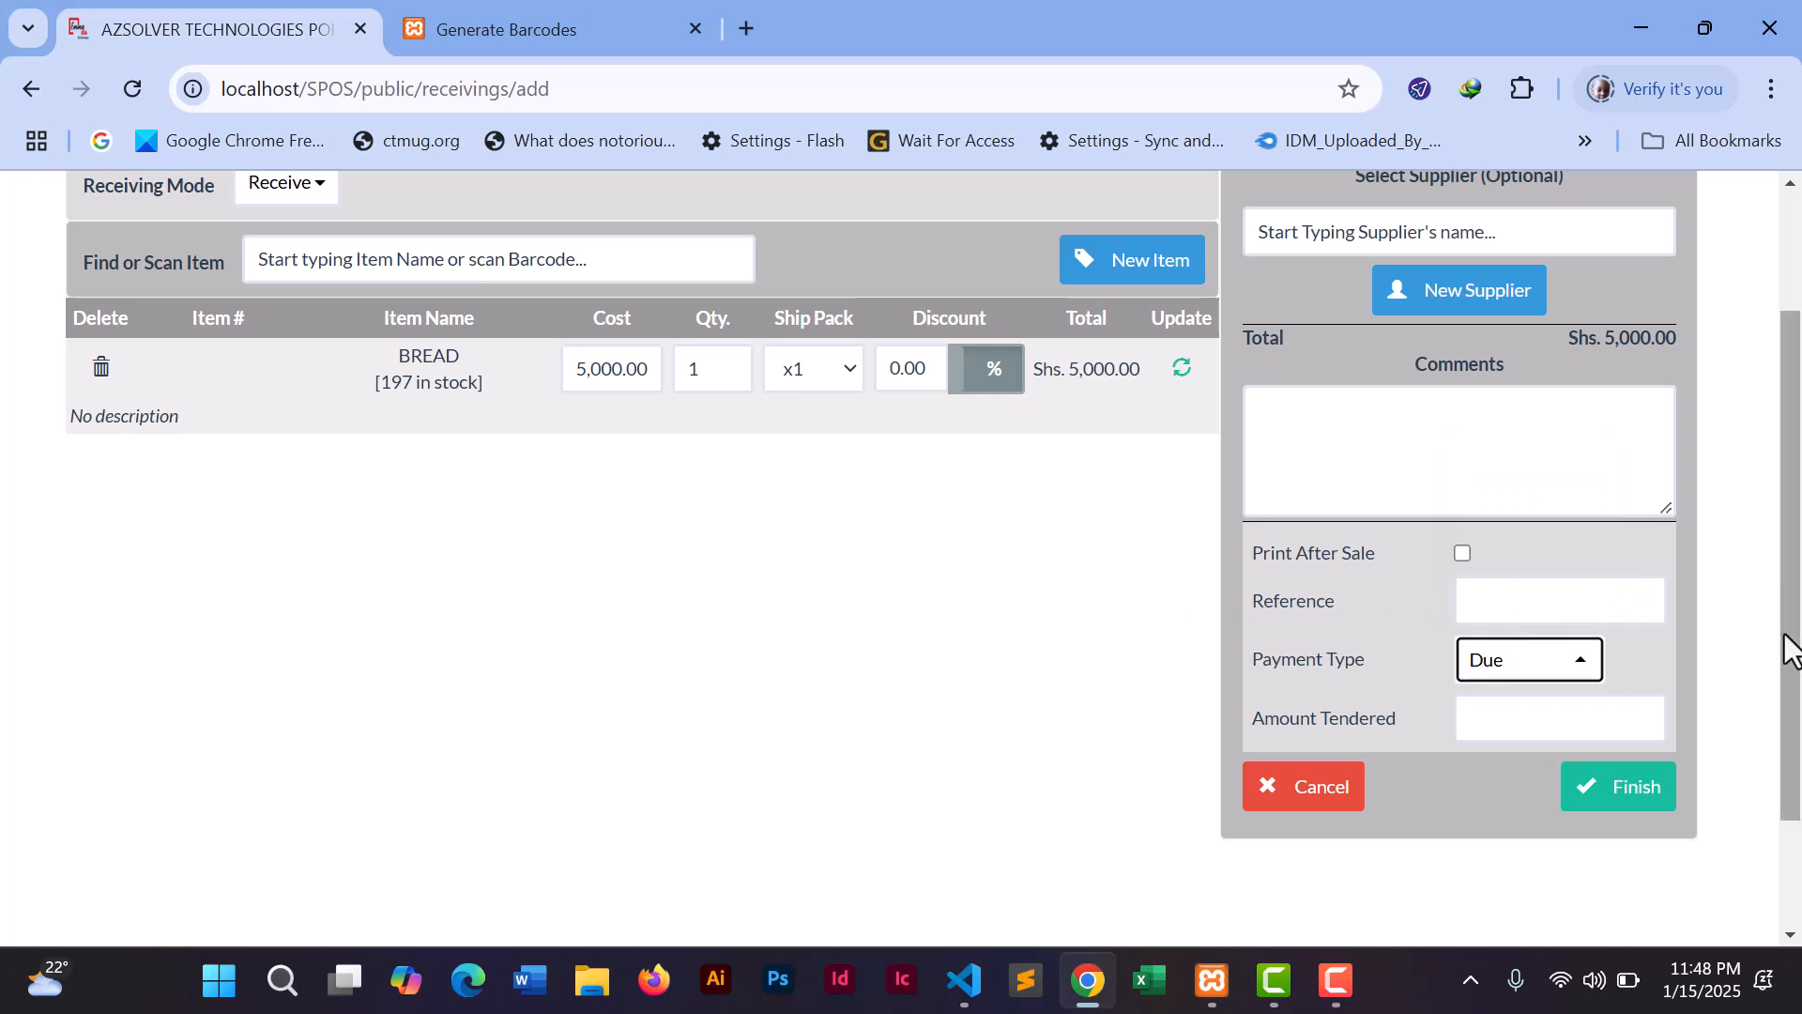
- Open the New Item form and close it without saving anything
drag(1786, 643, 1793, 474)
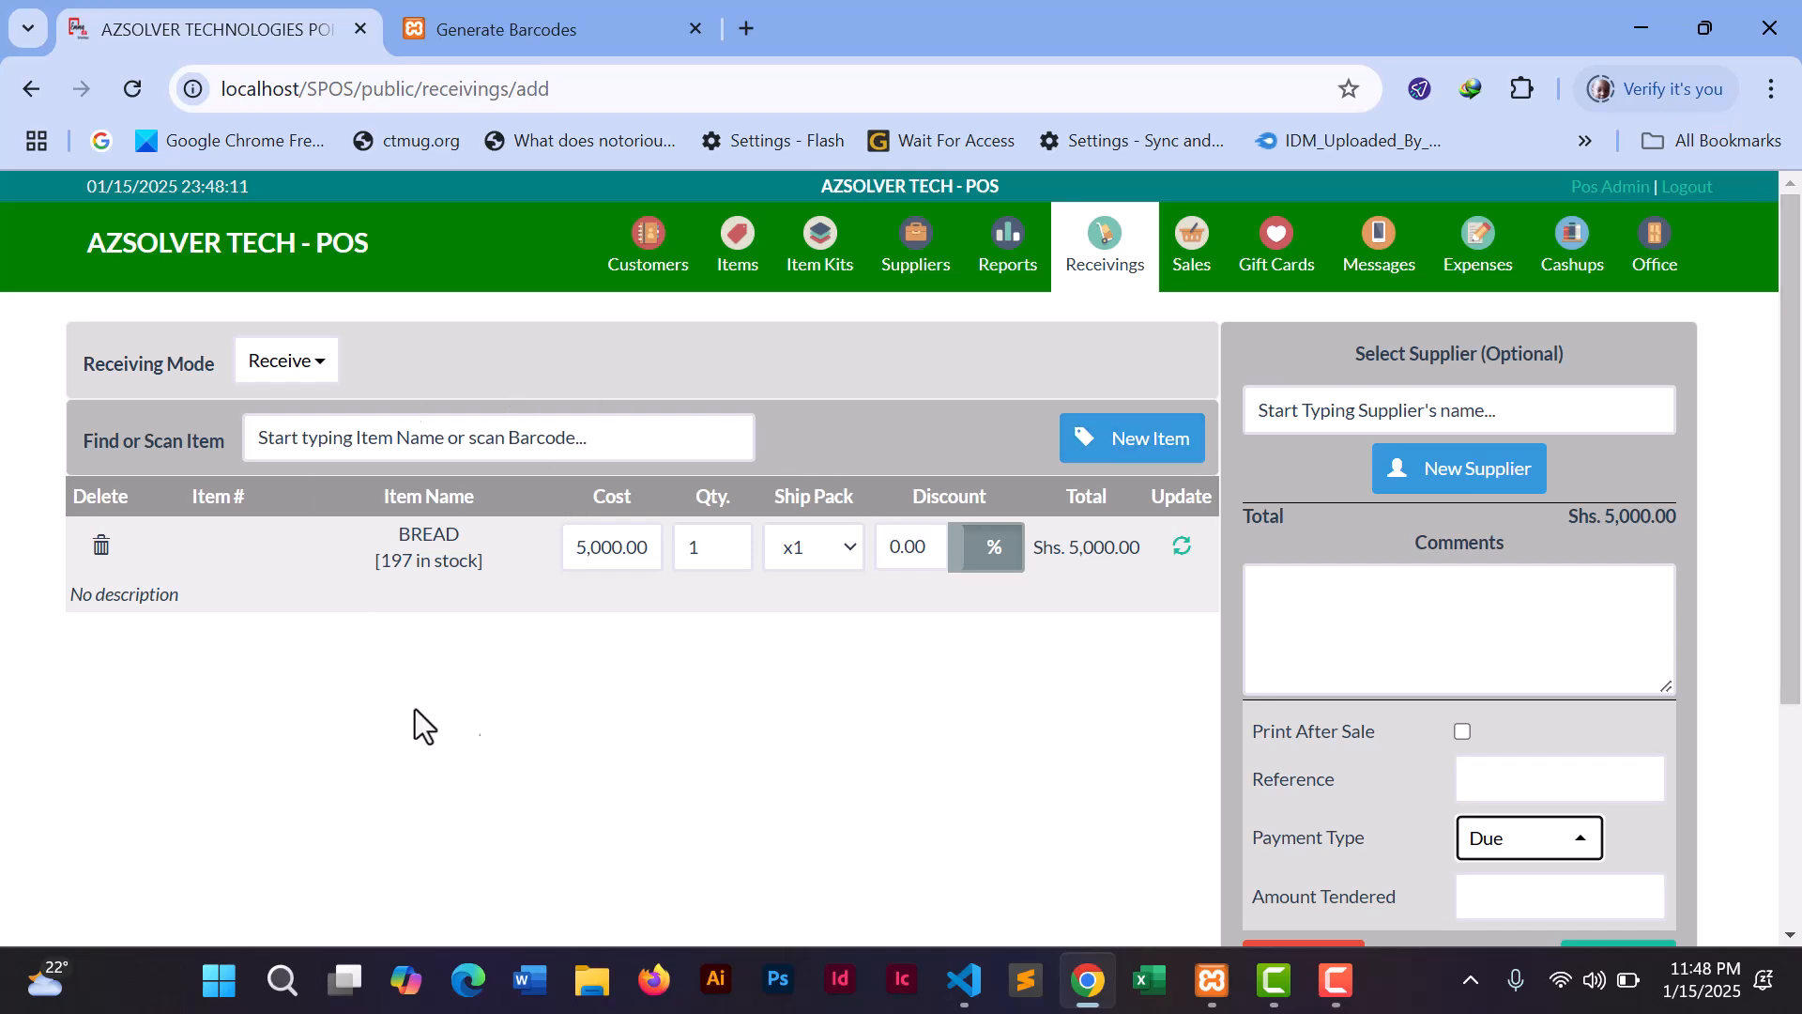
click(1146, 452)
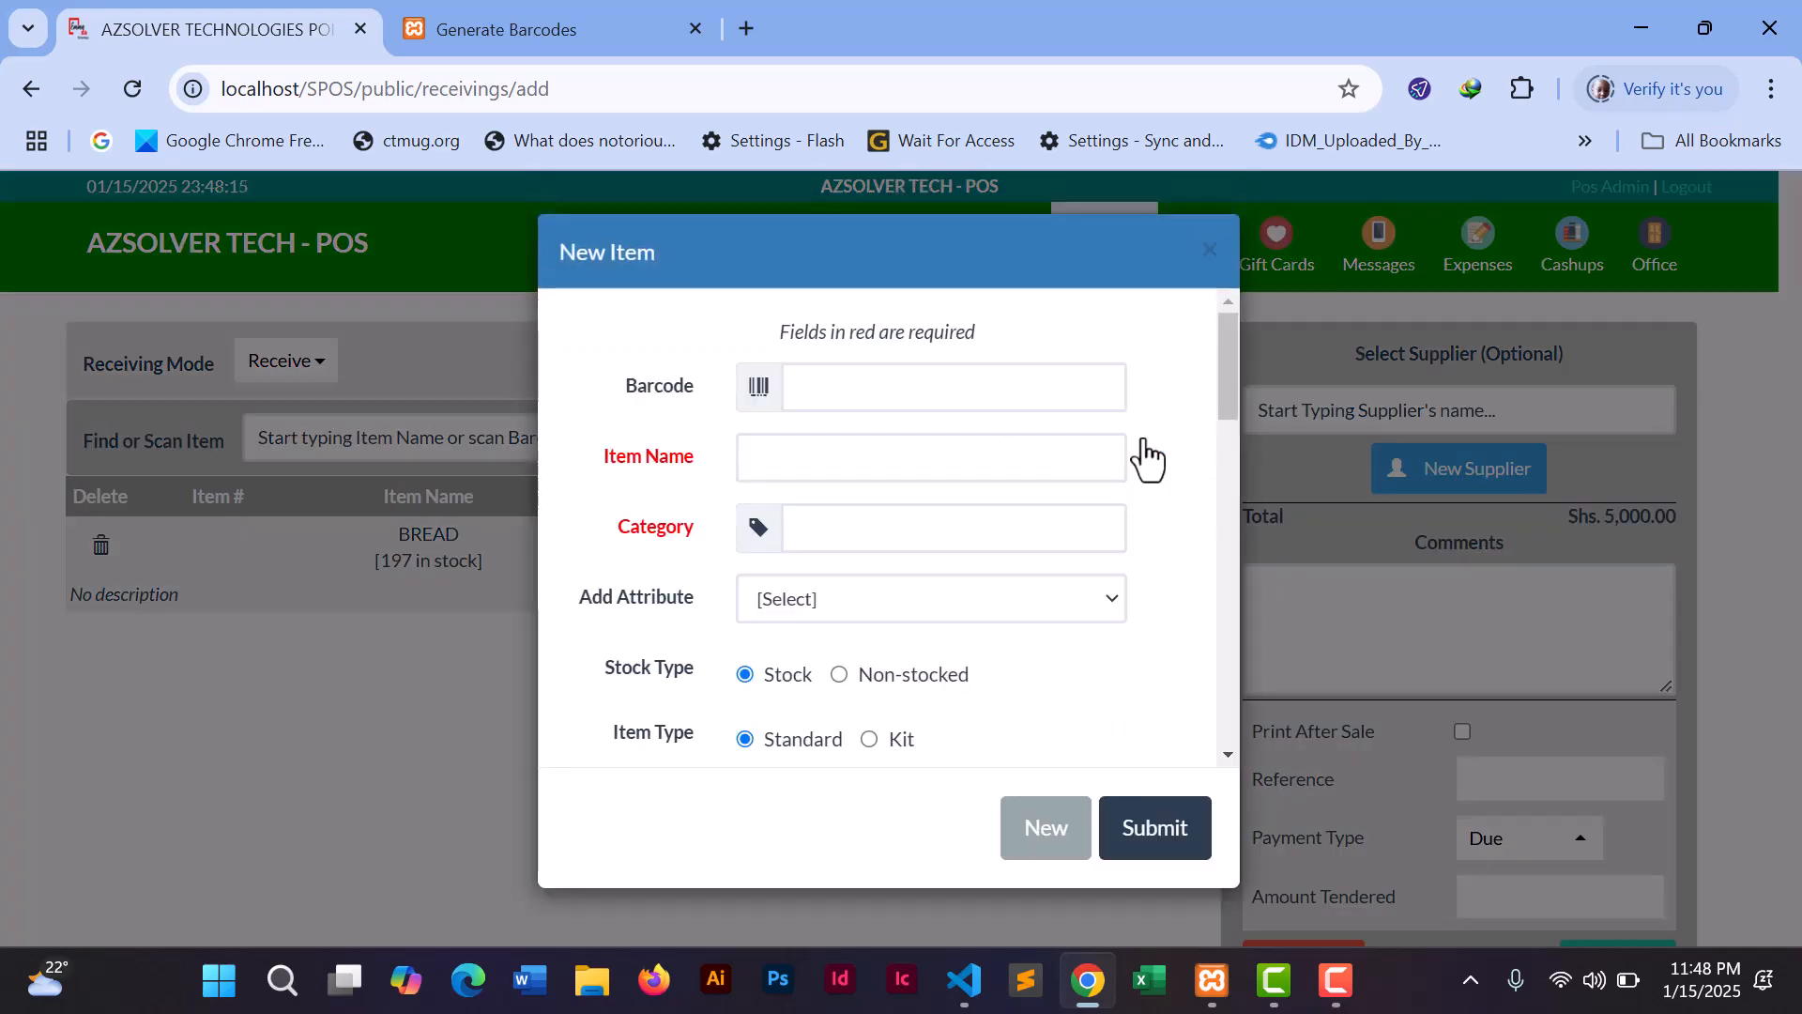
click(1208, 252)
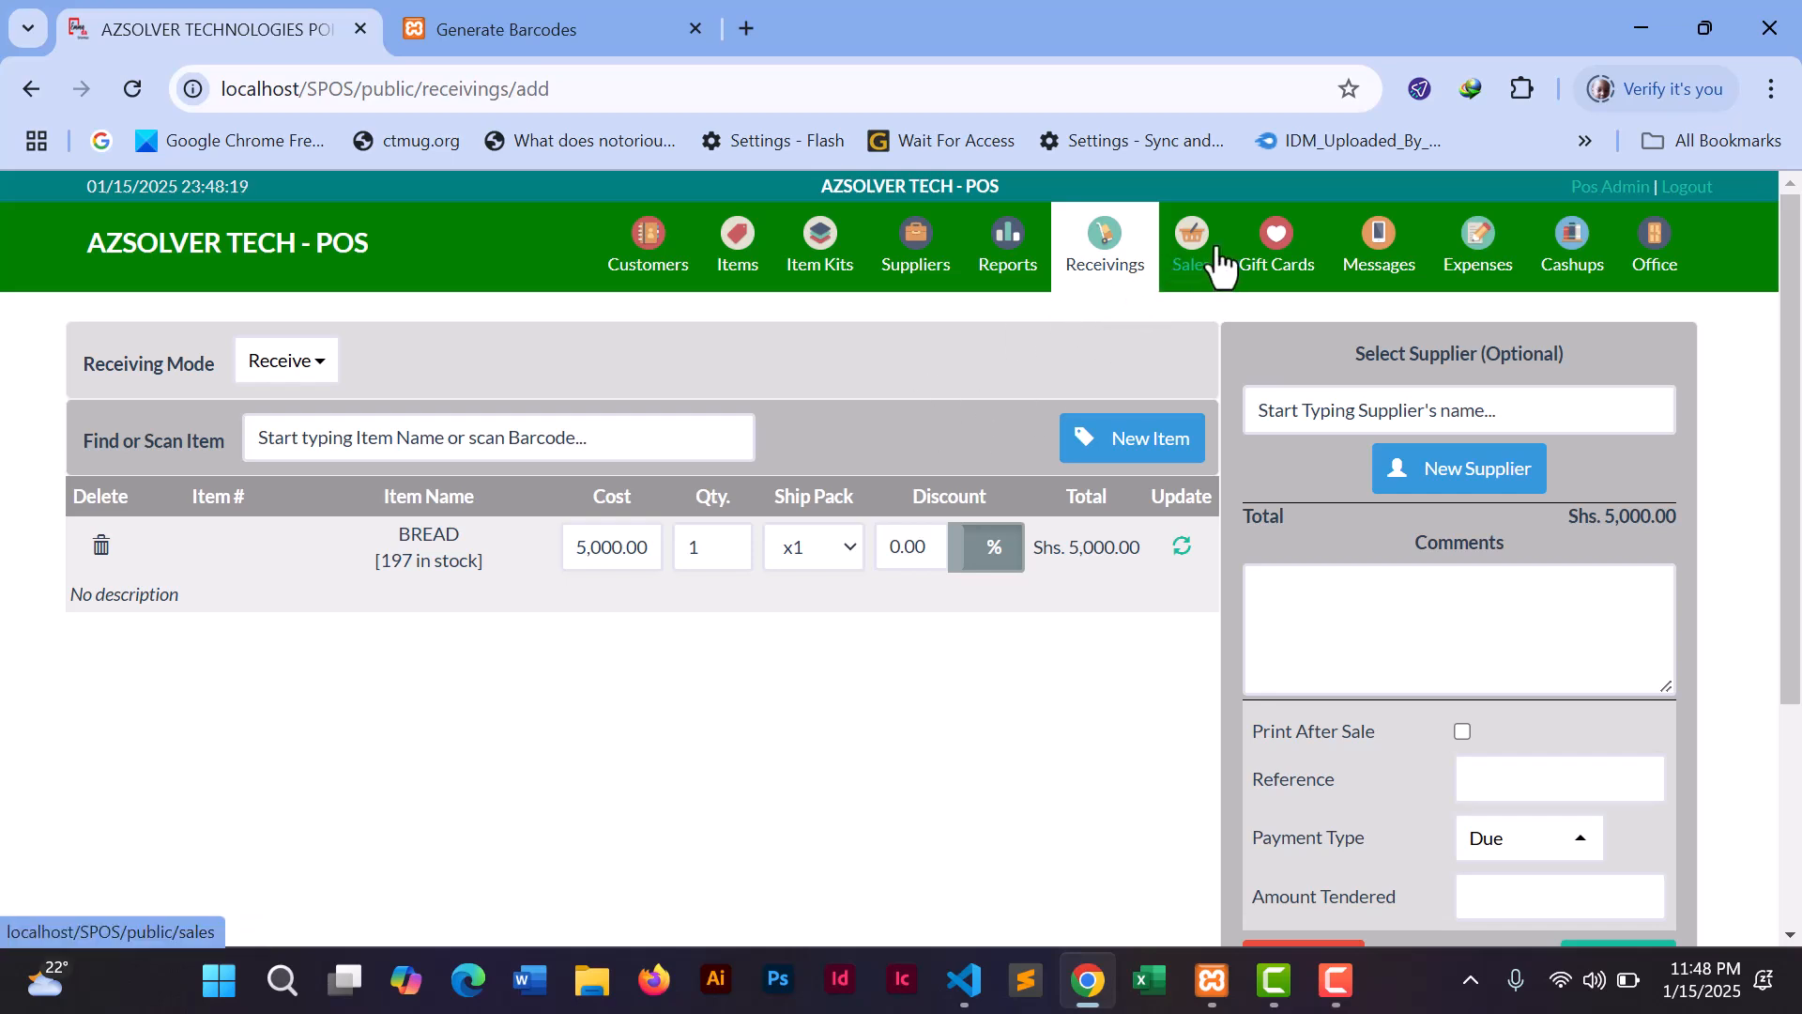
click(1023, 272)
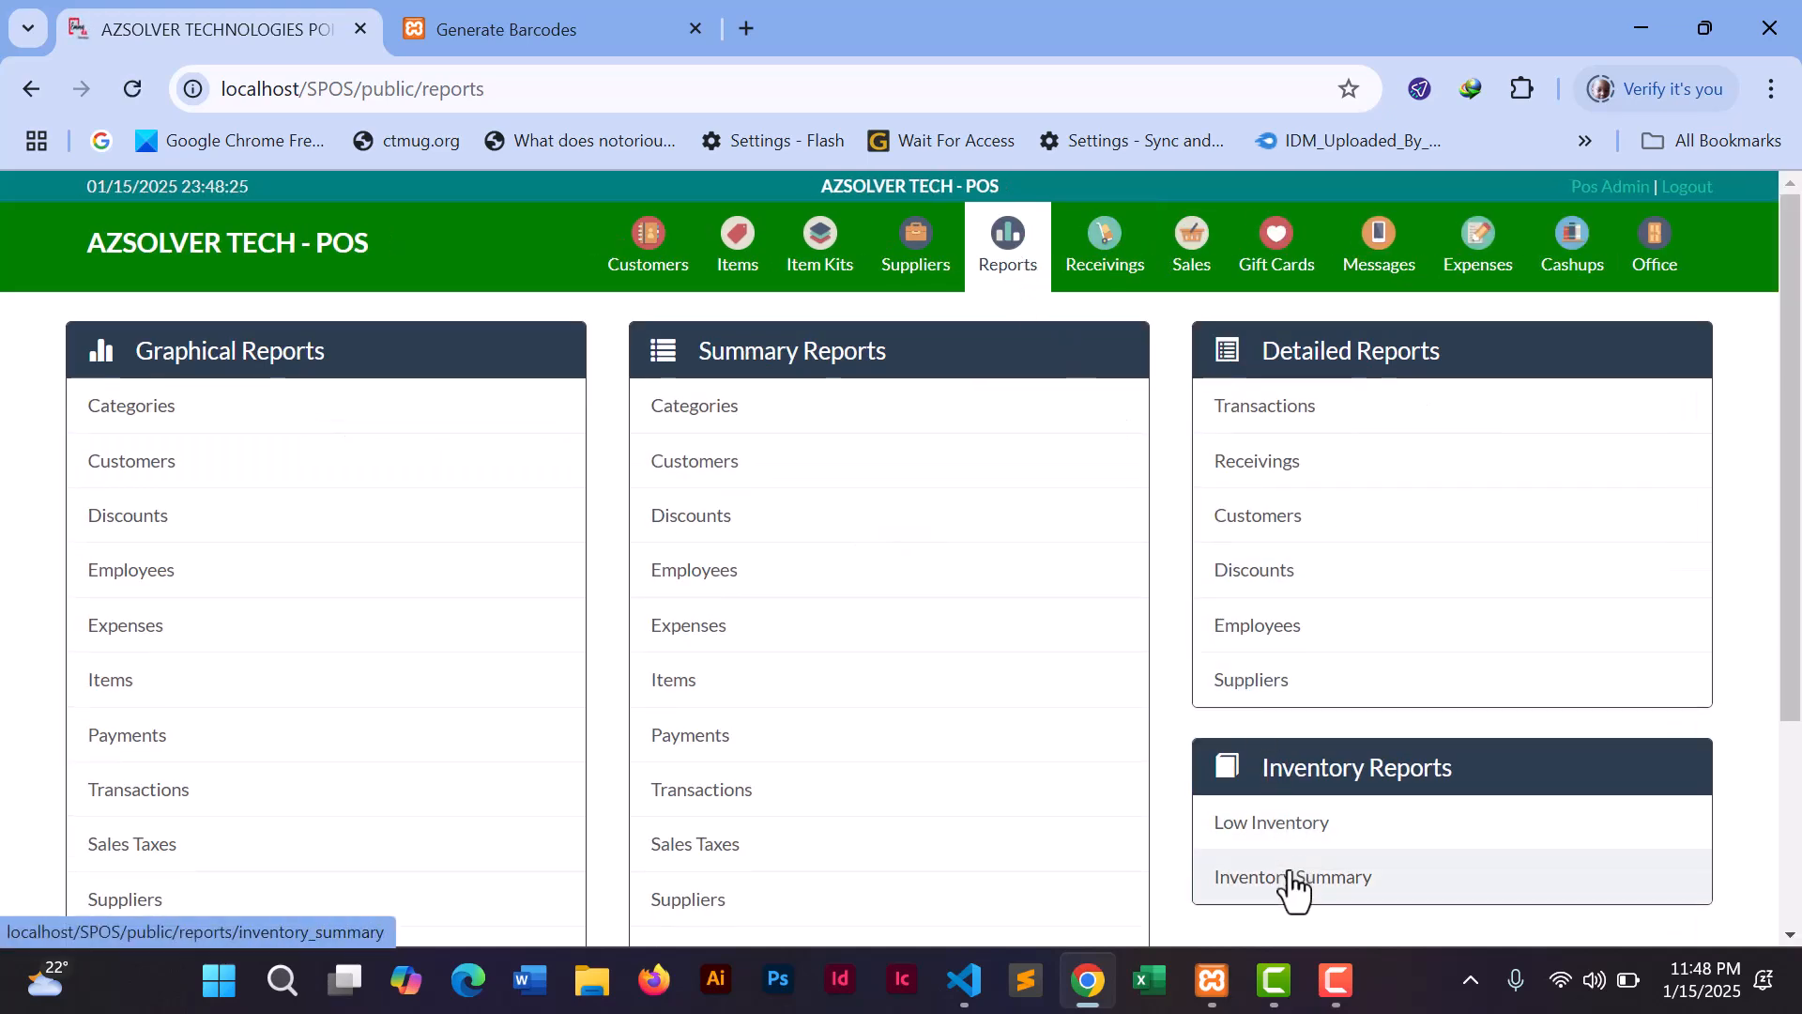
- Open the Detailed Receivings form, checking the date range picker but keeping today's range
click(1261, 476)
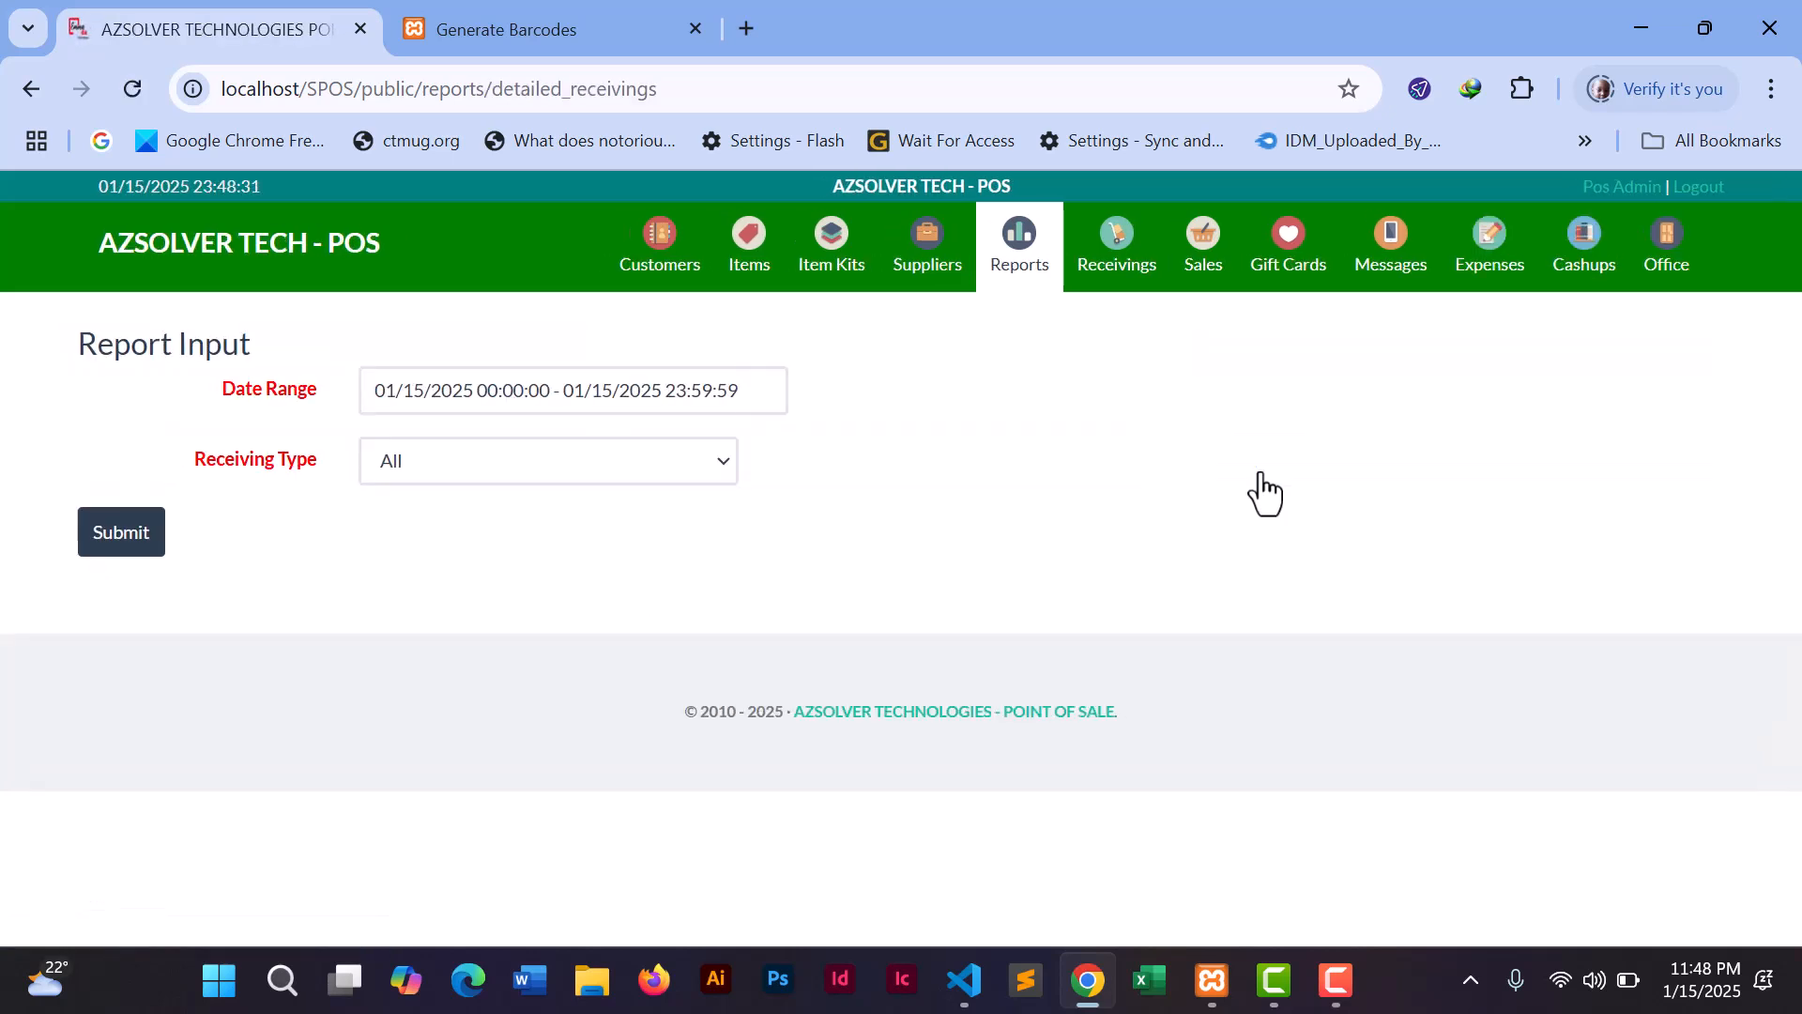
click(623, 391)
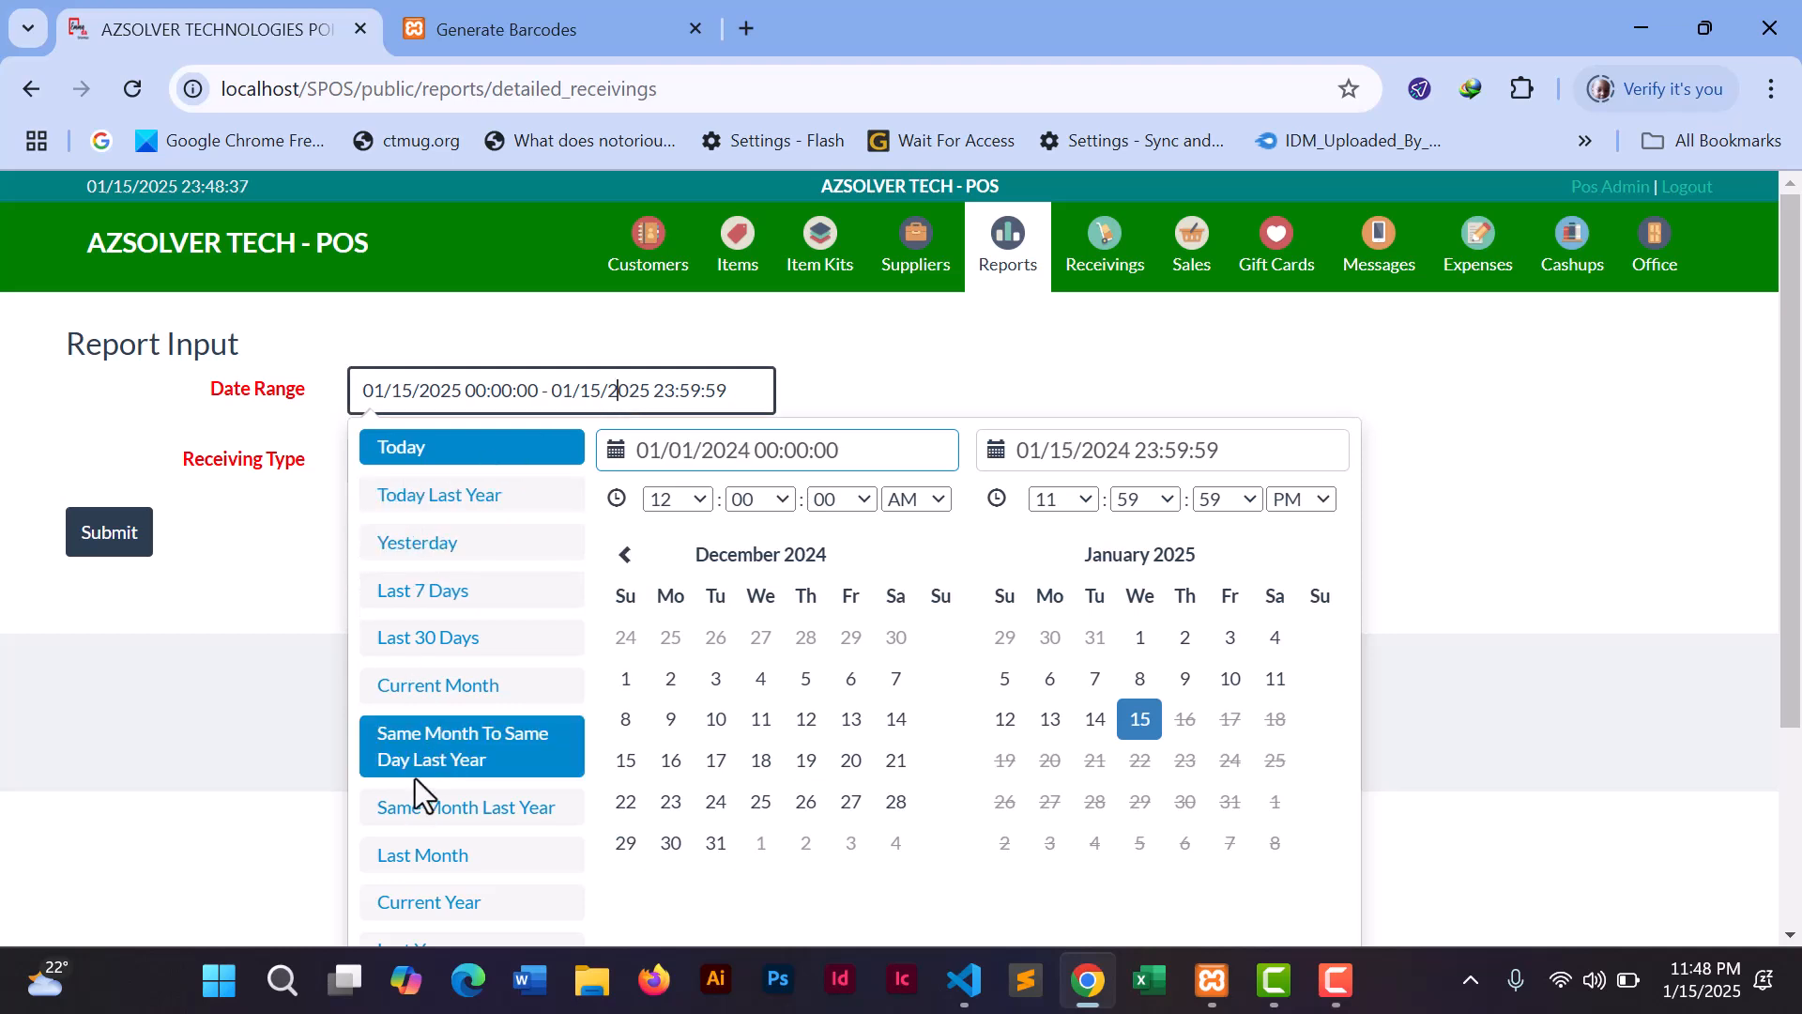
click(1500, 364)
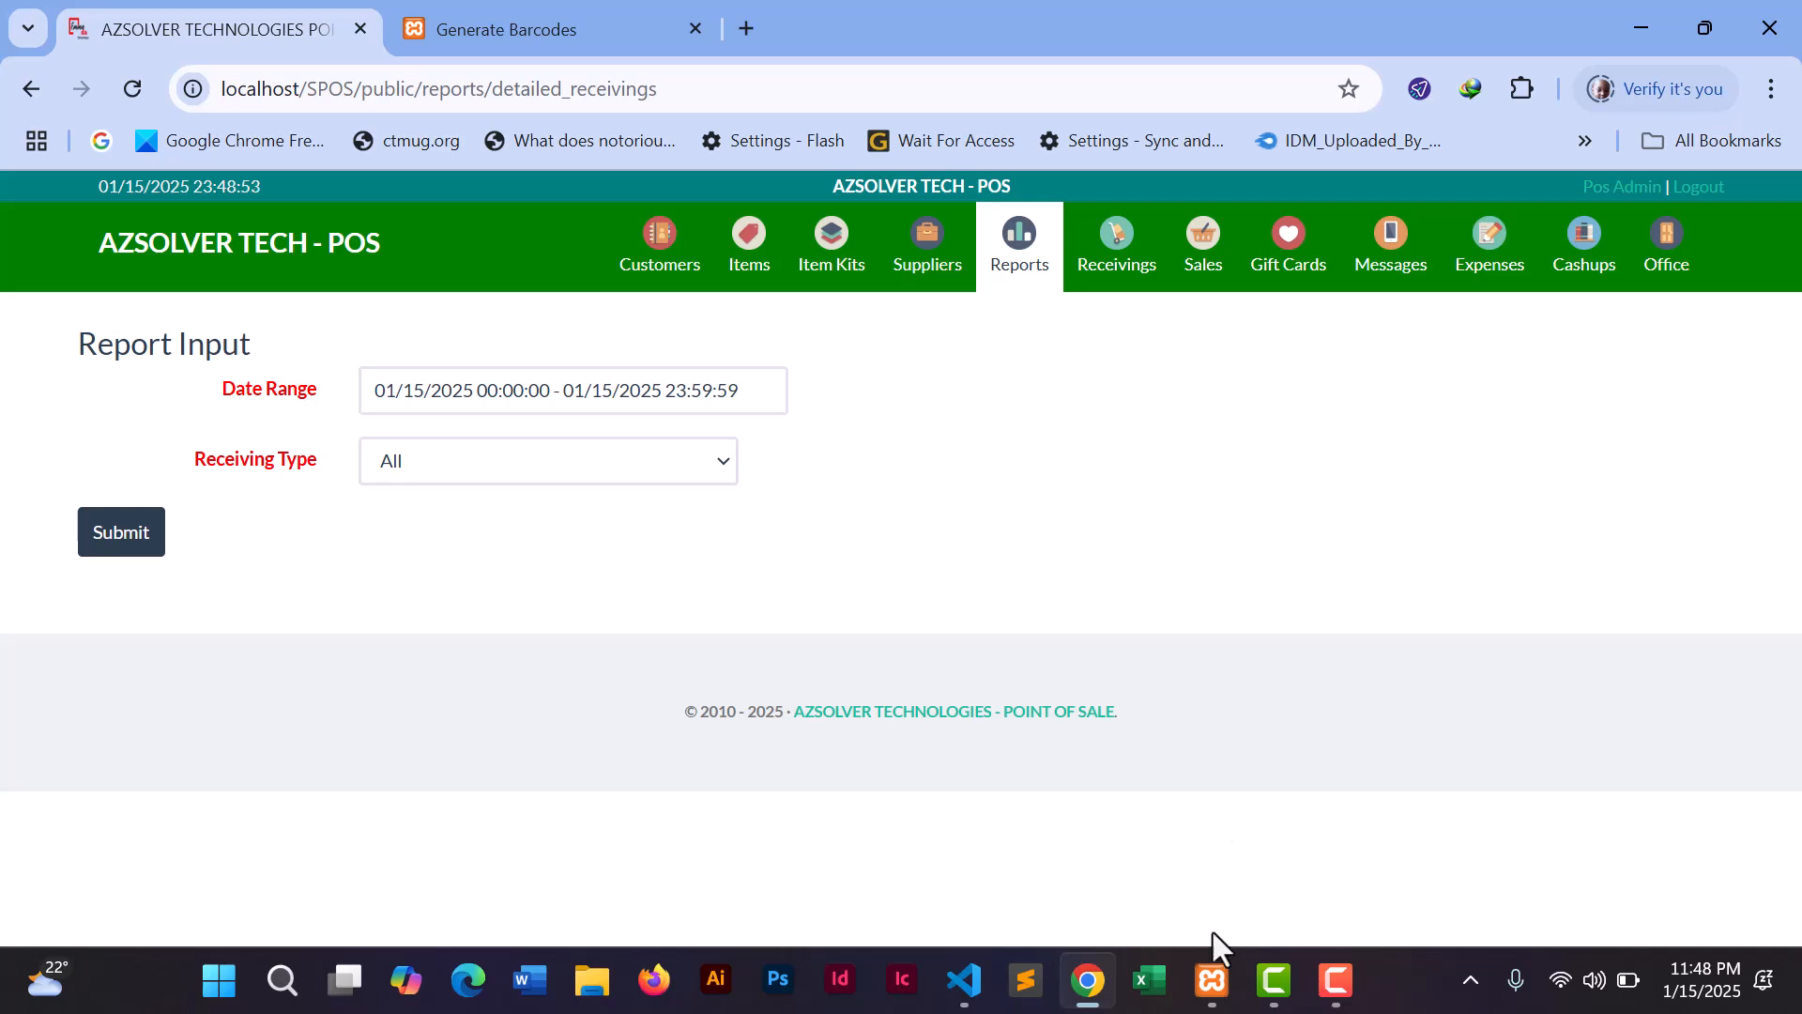
click(1217, 984)
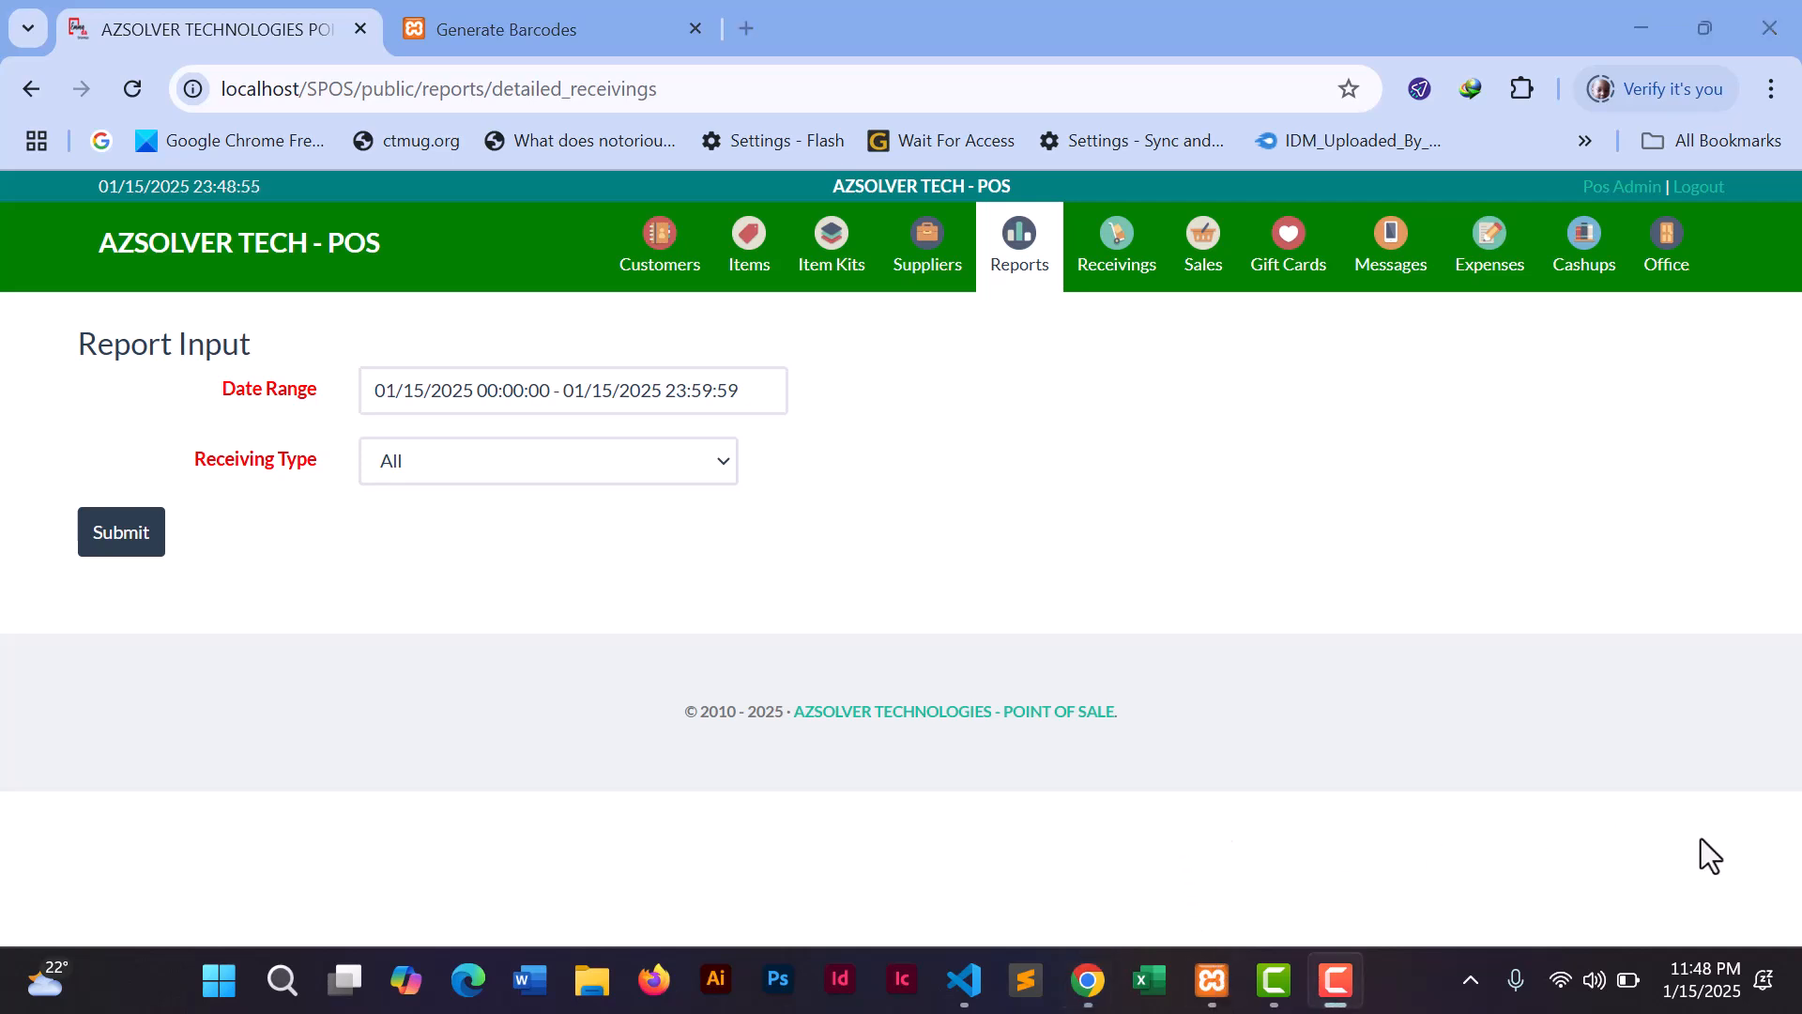